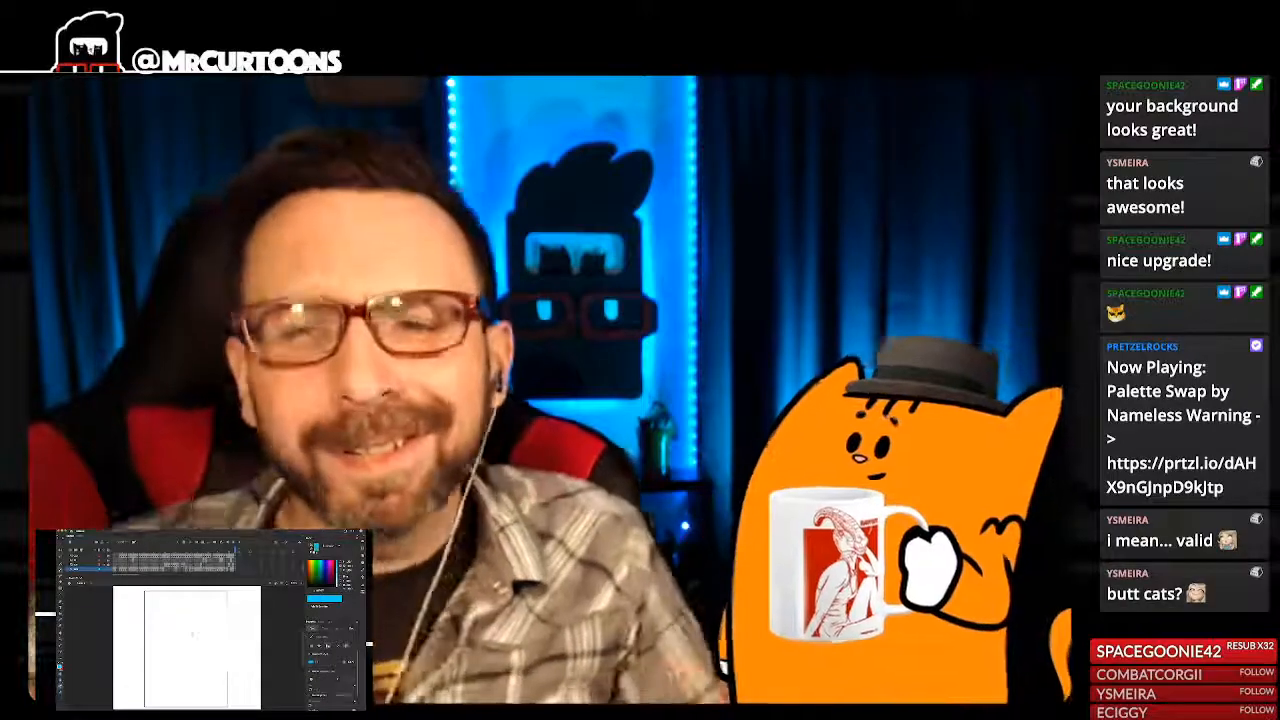
scroll(175, 635, "up", 3)
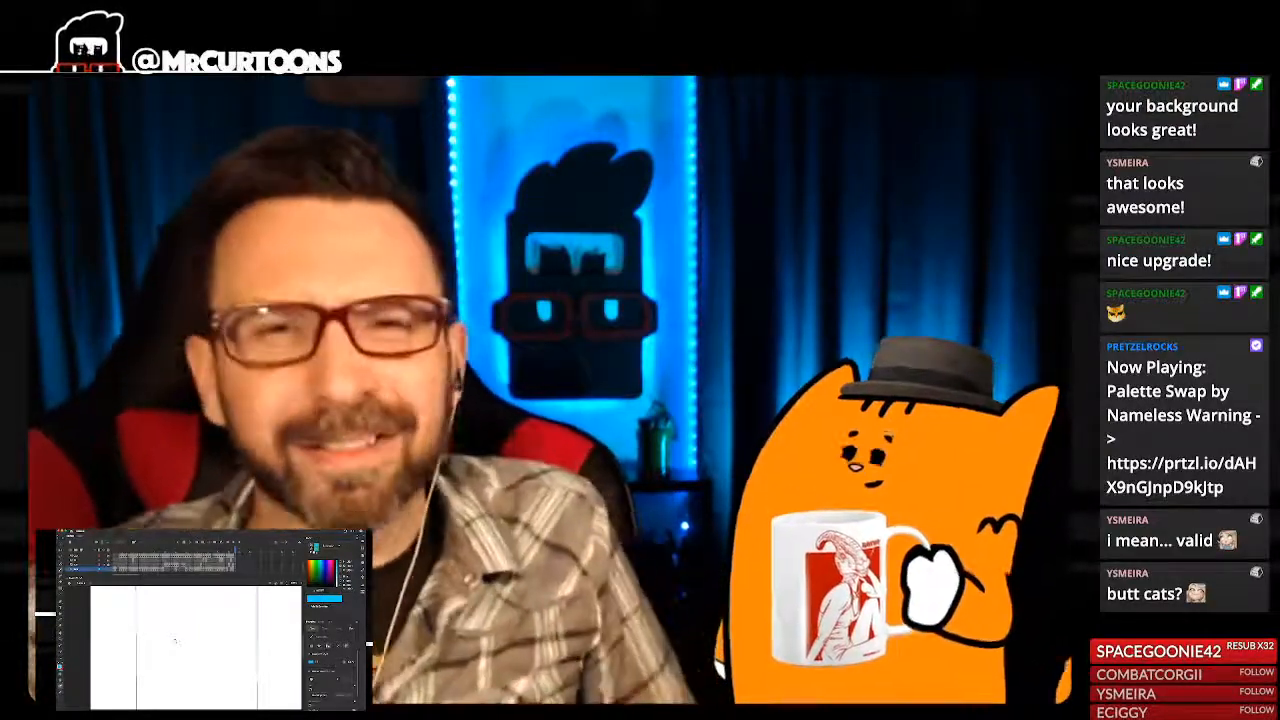
key("super+minus")
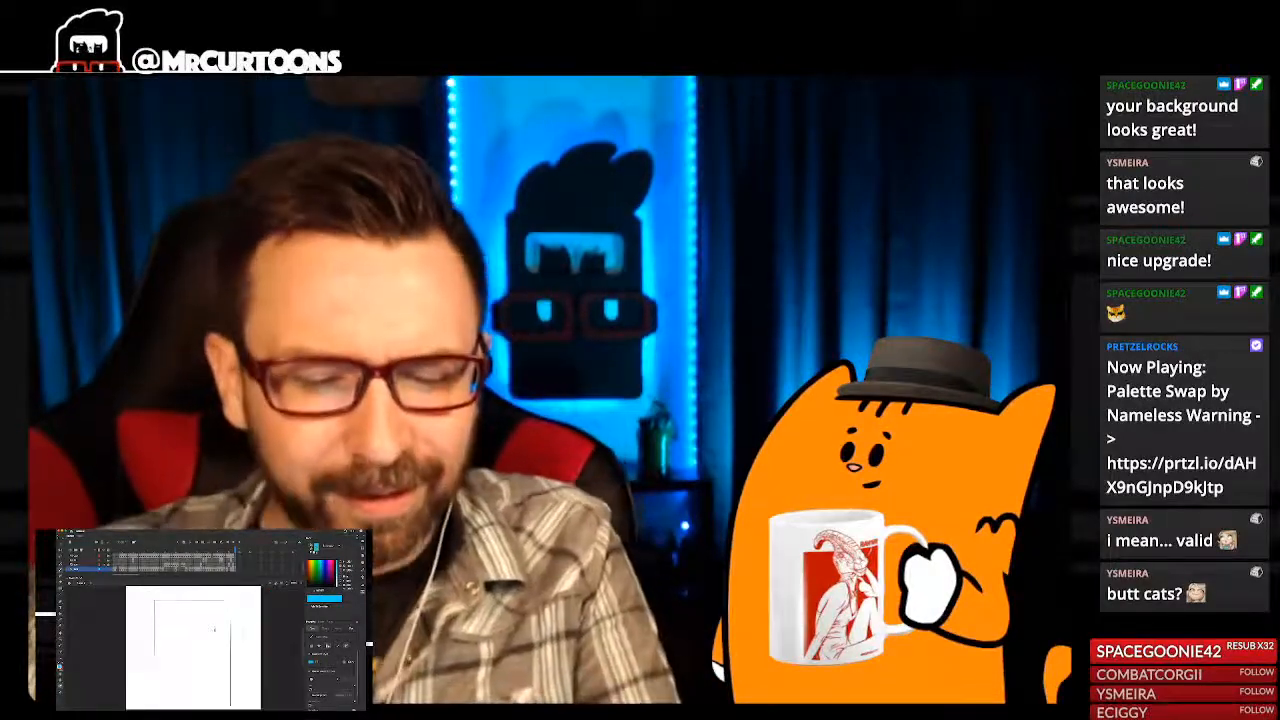
key("super+equal")
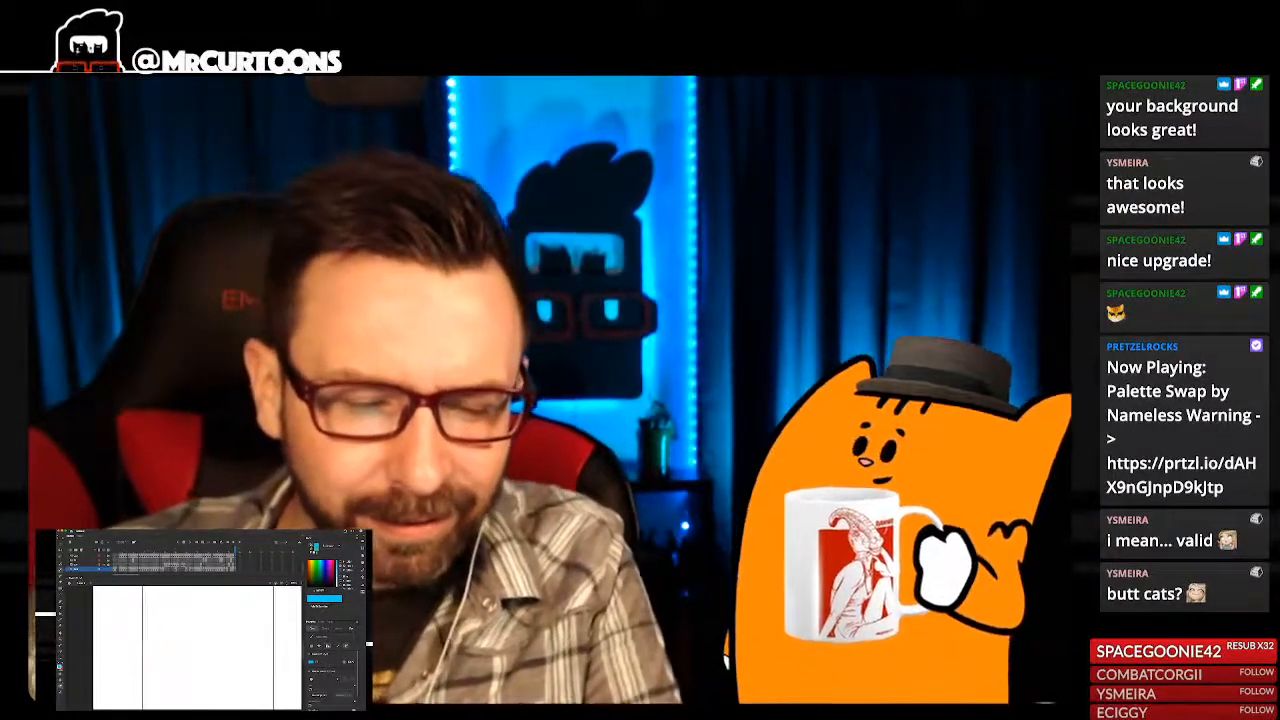
mouse_move(166, 656)
left_mouse_down()
mouse_move(186, 660)
mouse_move(172, 618)
left_mouse_up()
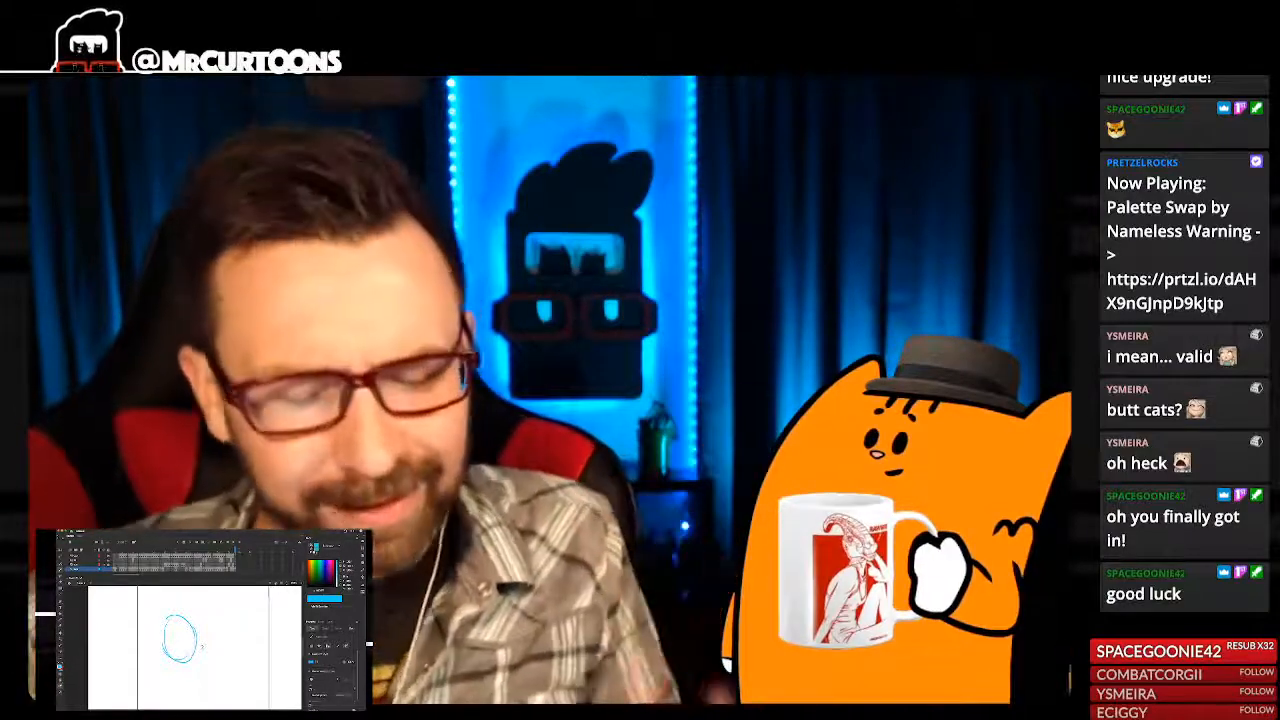
key("super+z")
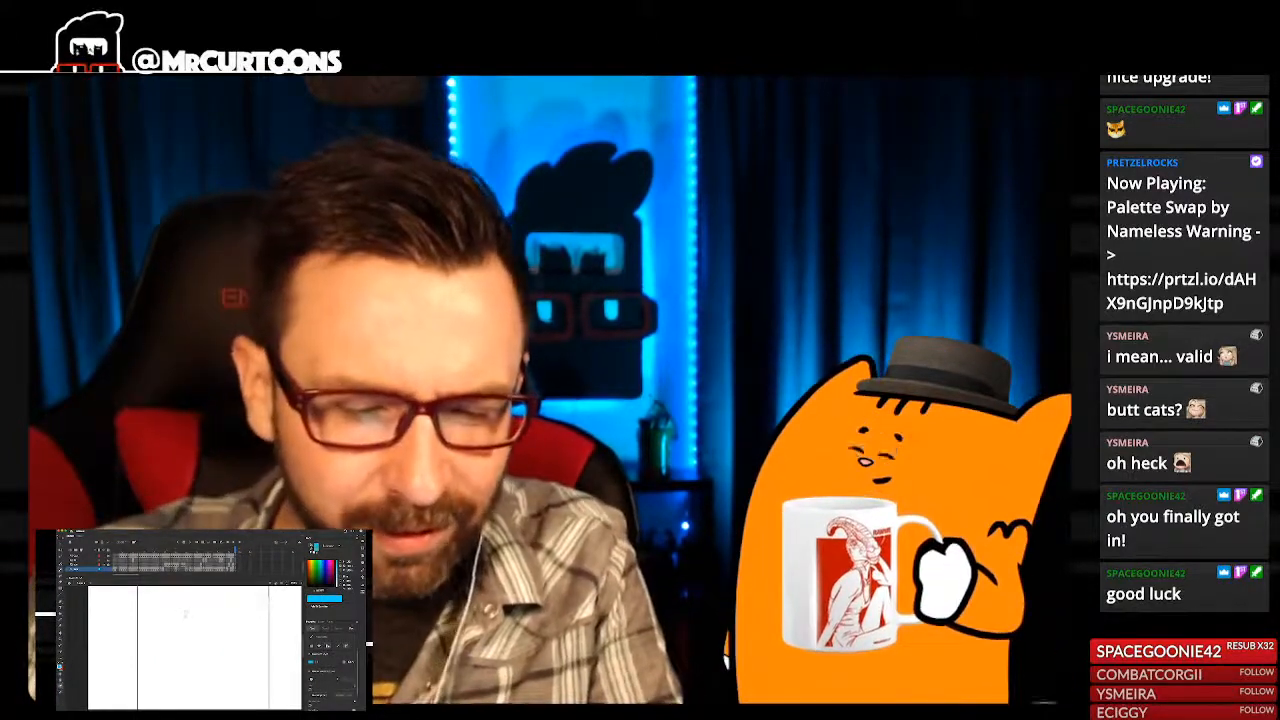
- Try a light blue sketch of a round head with a vertical centre line and side stroke, and delete it from the page
left_click_drag(185, 612, 189, 608)
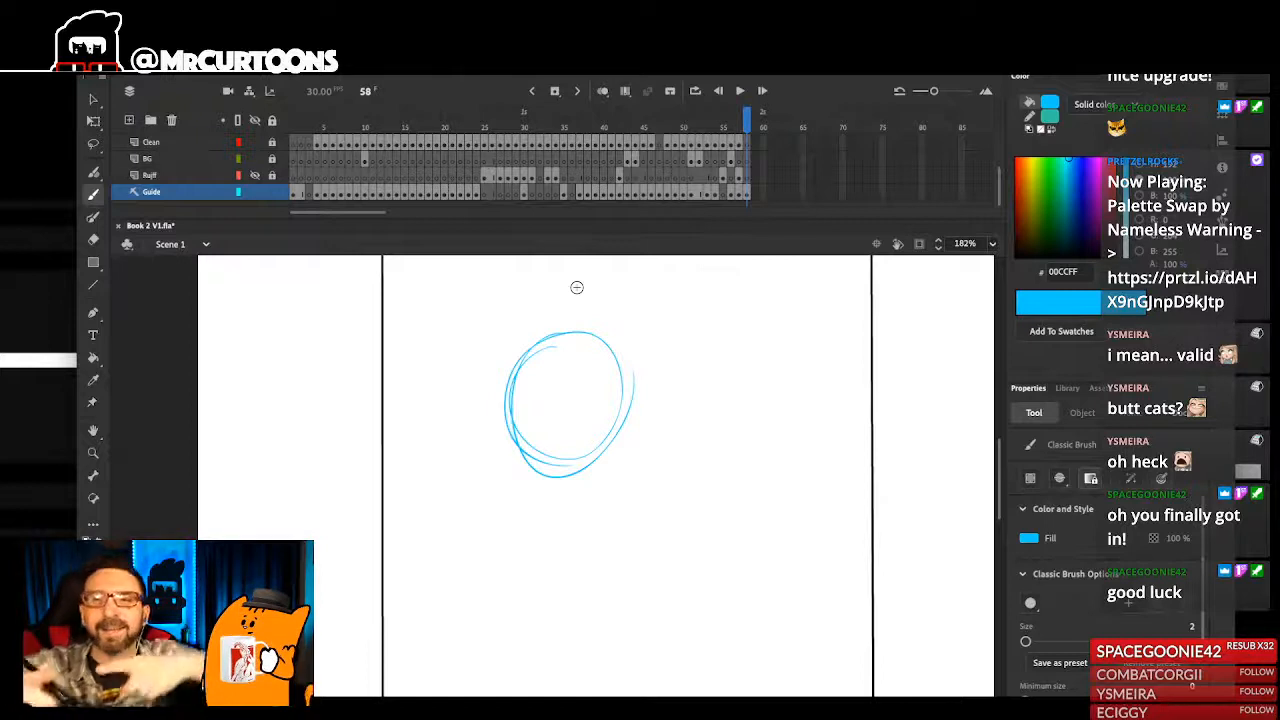
left_click_drag(603, 344, 625, 400)
key("ctrl+z")
left_click_drag(510, 435, 632, 438)
left_click_drag(590, 355, 591, 478)
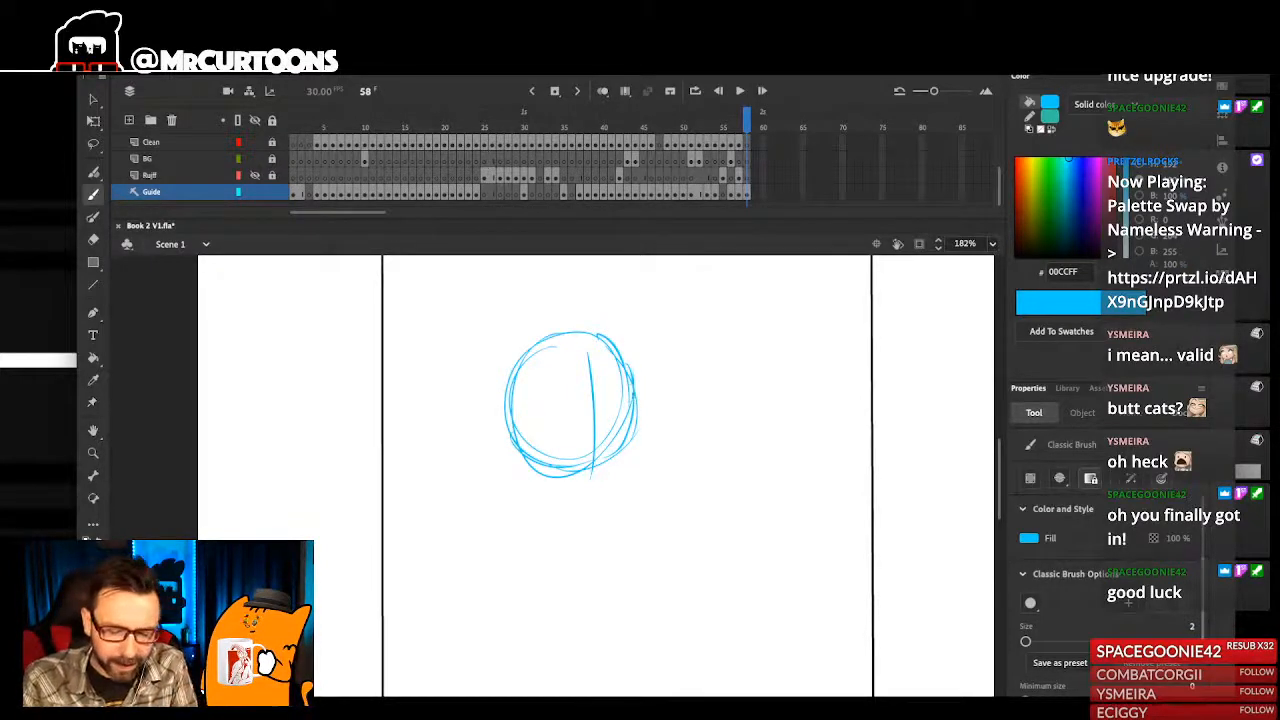
left_click_drag(634, 416, 626, 515)
scroll(657, 451, "down", 5)
scroll(582, 414, "up", 6)
left_click_drag(597, 597, 605, 609)
scroll(634, 449, "down", 5)
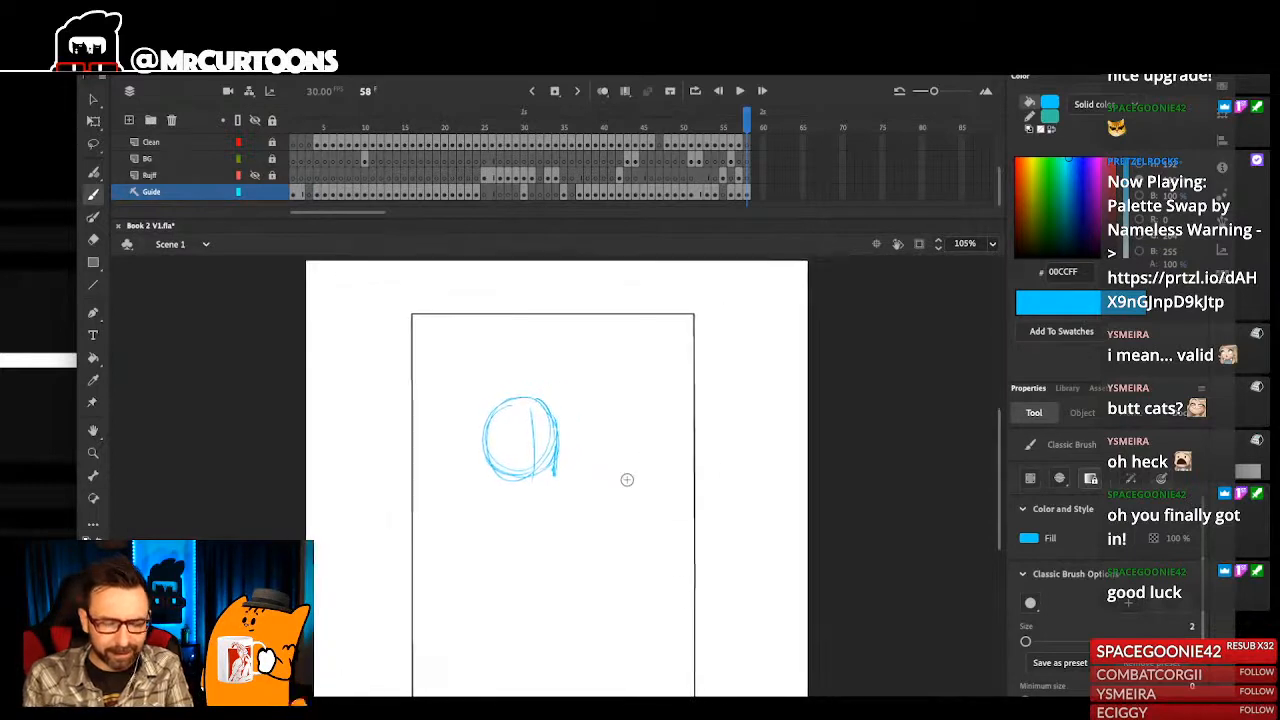
left_click_drag(474, 372, 604, 538)
key("Delete")
- Try a tall arched outline with long straight sides as the character's shape, and delete it from the page
mouse_move(448, 490)
left_mouse_down()
mouse_move(440, 460)
mouse_move(468, 384)
mouse_move(527, 371)
left_mouse_up()
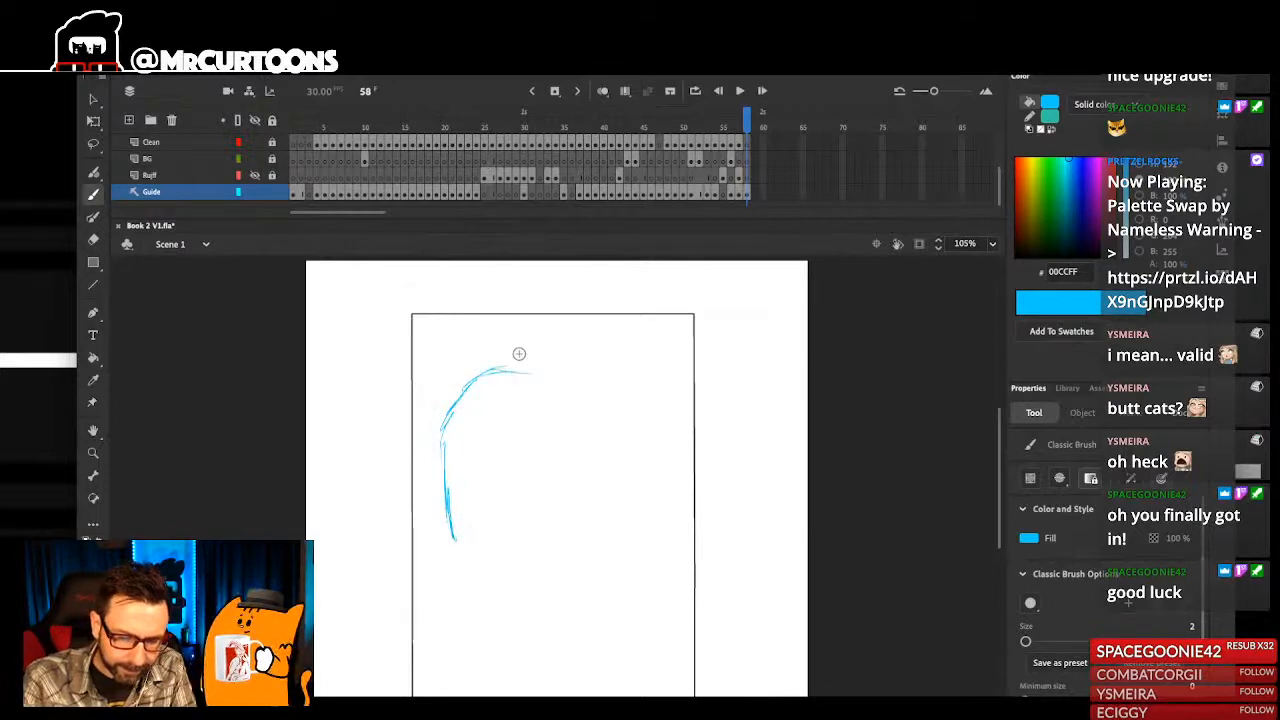
left_click_drag(578, 424, 570, 548)
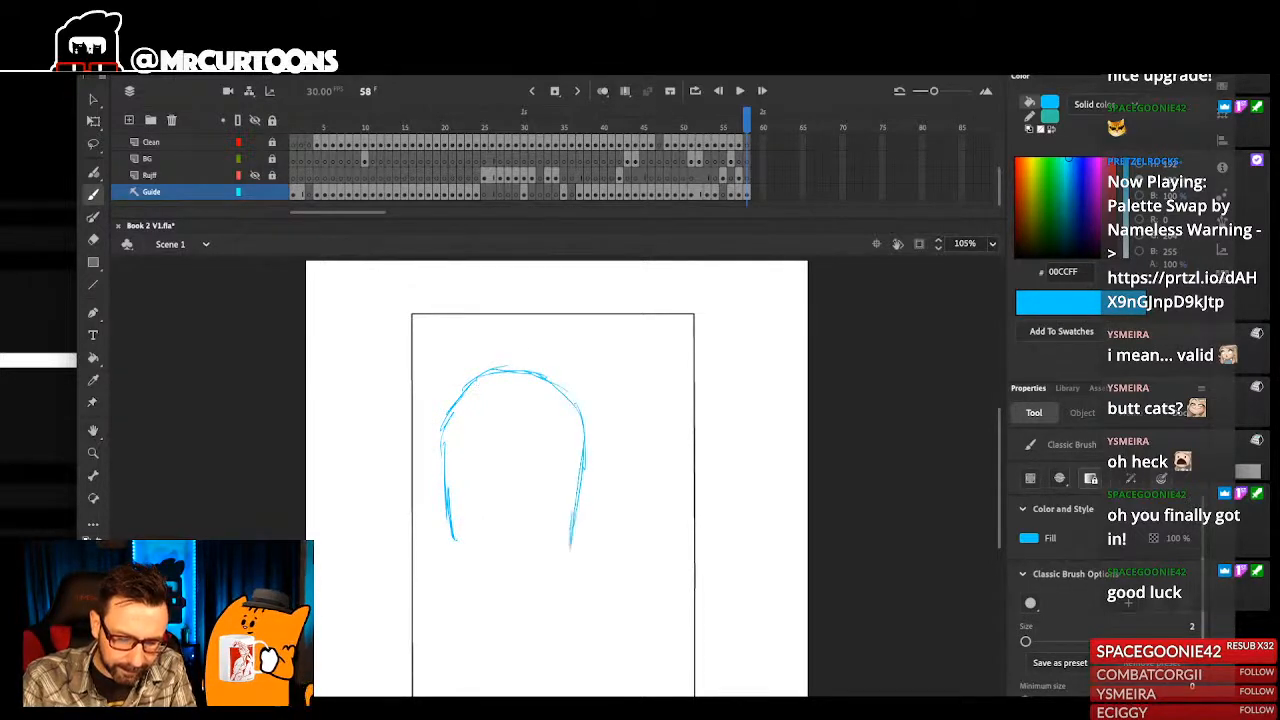
left_click_drag(441, 426, 444, 536)
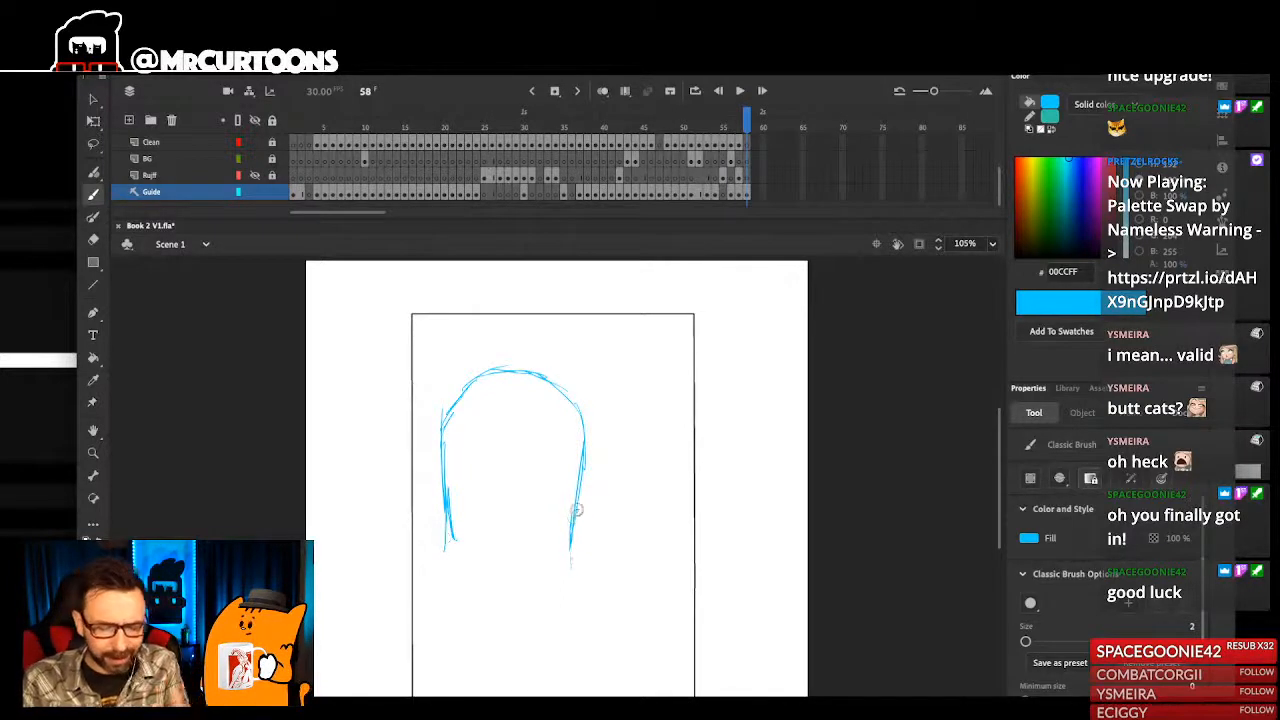
left_click_drag(446, 500, 443, 566)
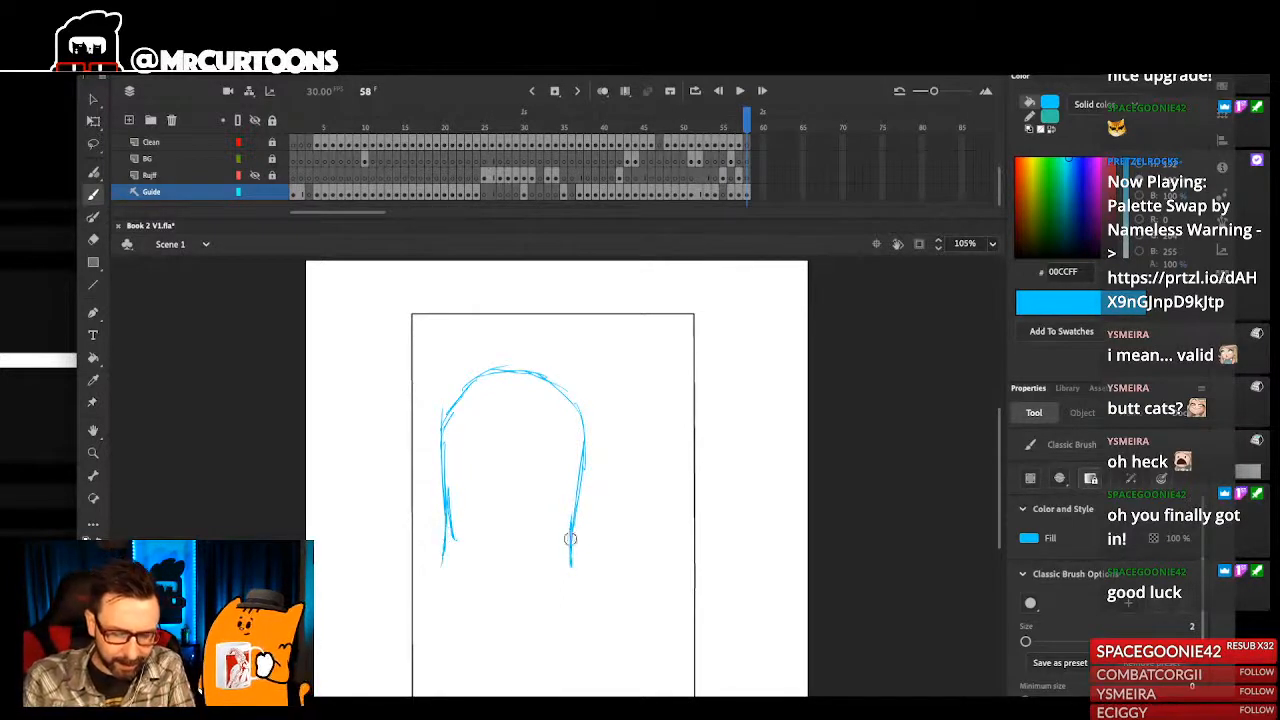
left_click_drag(578, 553, 579, 518)
left_click_drag(418, 292, 646, 634)
key("Delete")
- Sketch the character's rounded head with loose overlapping oval strokes in the upper left of the page frame
mouse_move(511, 347)
left_mouse_down()
mouse_move(492, 448)
mouse_move(528, 469)
mouse_move(549, 389)
mouse_move(531, 489)
mouse_move(453, 376)
mouse_move(481, 453)
left_mouse_up()
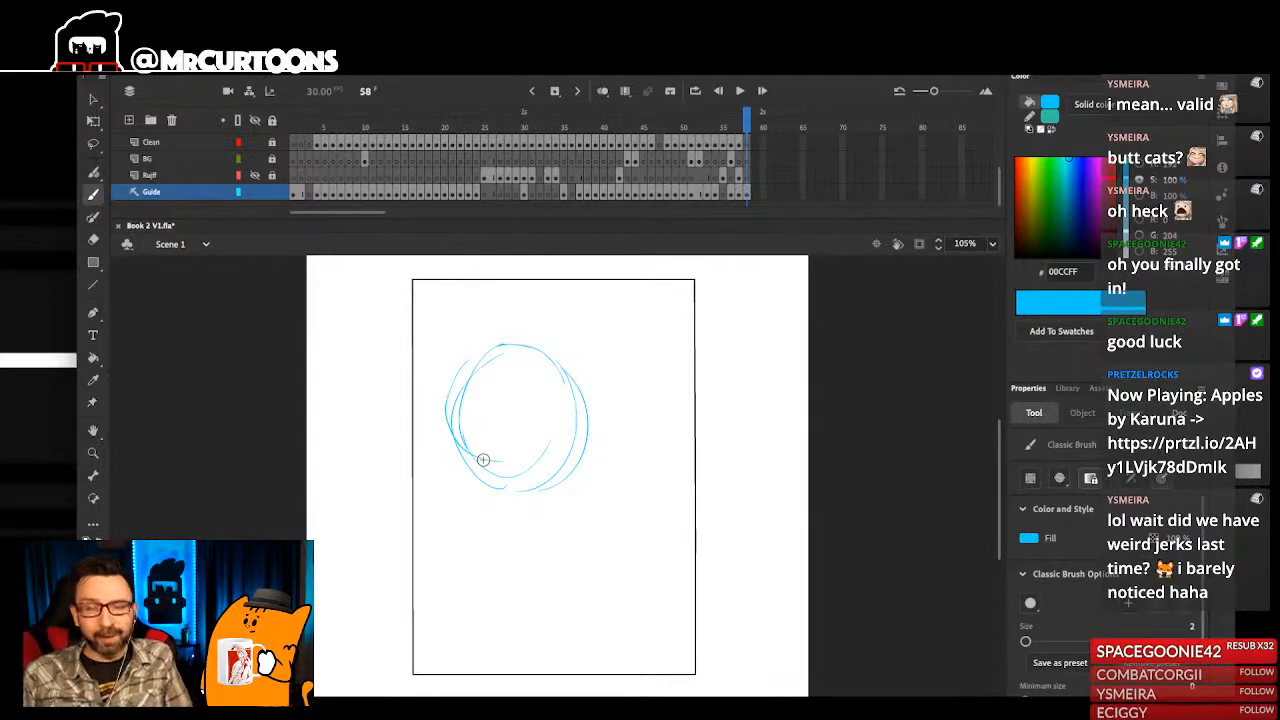
mouse_move(480, 490)
left_mouse_down()
mouse_move(568, 485)
mouse_move(585, 452)
mouse_move(588, 393)
mouse_move(533, 248)
mouse_move(584, 384)
left_mouse_up()
key("super+z")
mouse_move(436, 439)
left_mouse_down()
mouse_move(511, 340)
mouse_move(580, 366)
left_mouse_up()
mouse_move(430, 468)
left_mouse_down()
mouse_move(524, 490)
mouse_move(596, 459)
left_mouse_up()
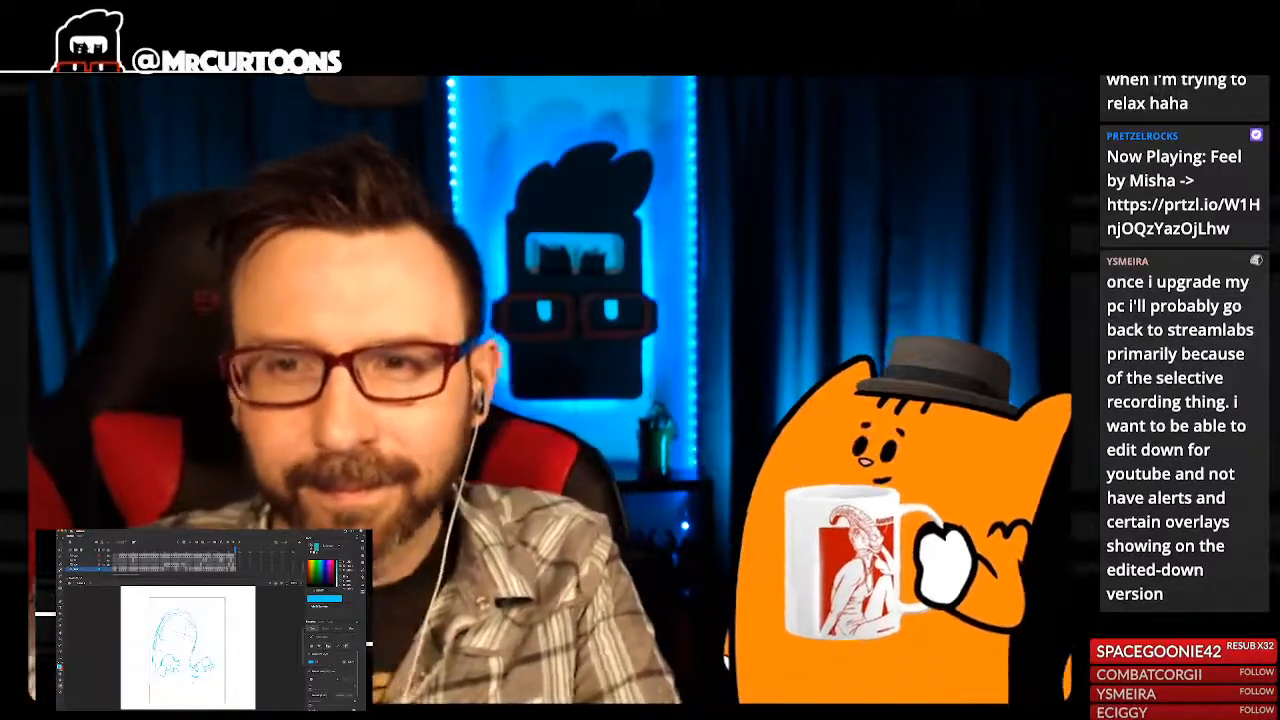
- Sketch the character's lower body edge, short legs and clawed feet near the base of the page frame
left_click_drag(193, 683, 196, 676)
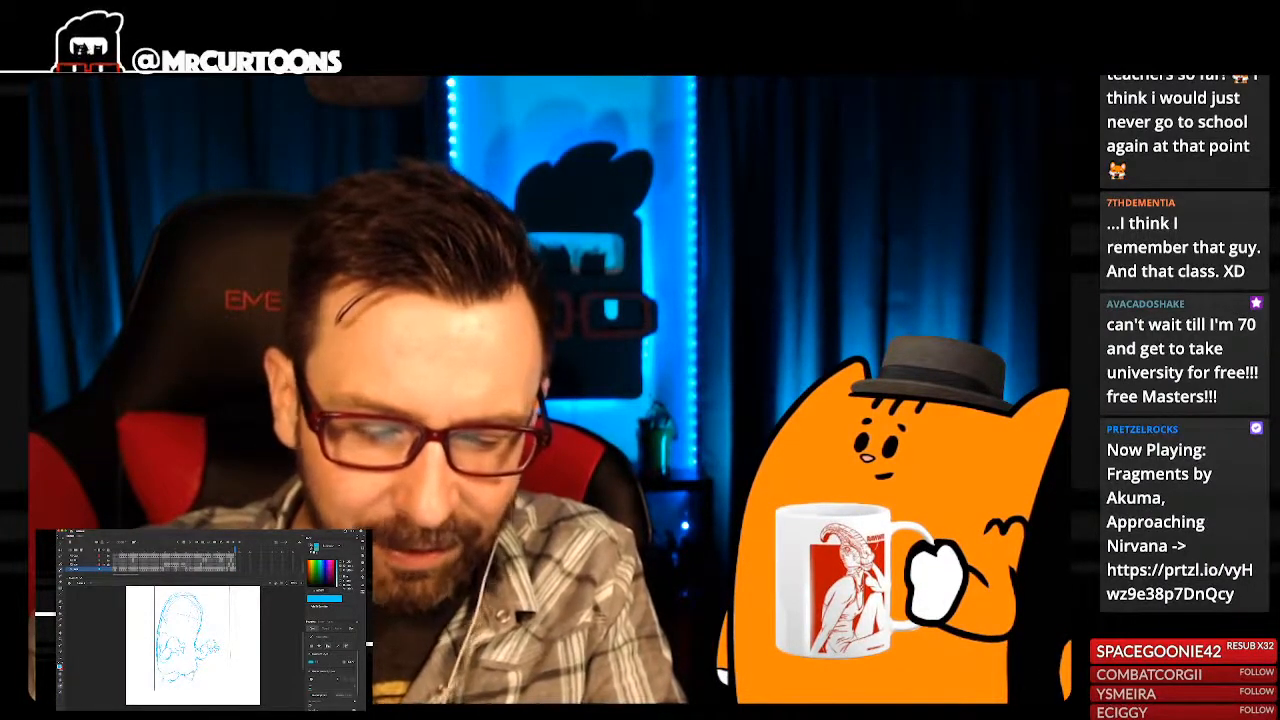
scroll(194, 646, "left", 1)
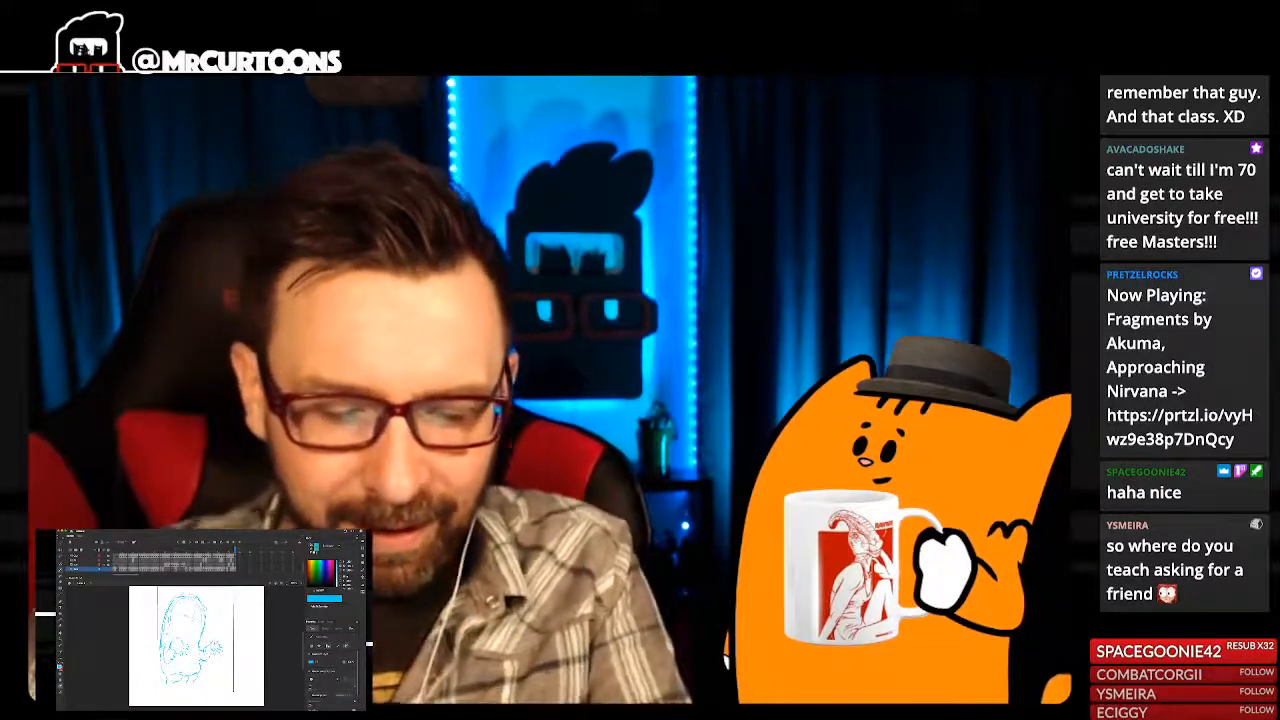
key("super+equal")
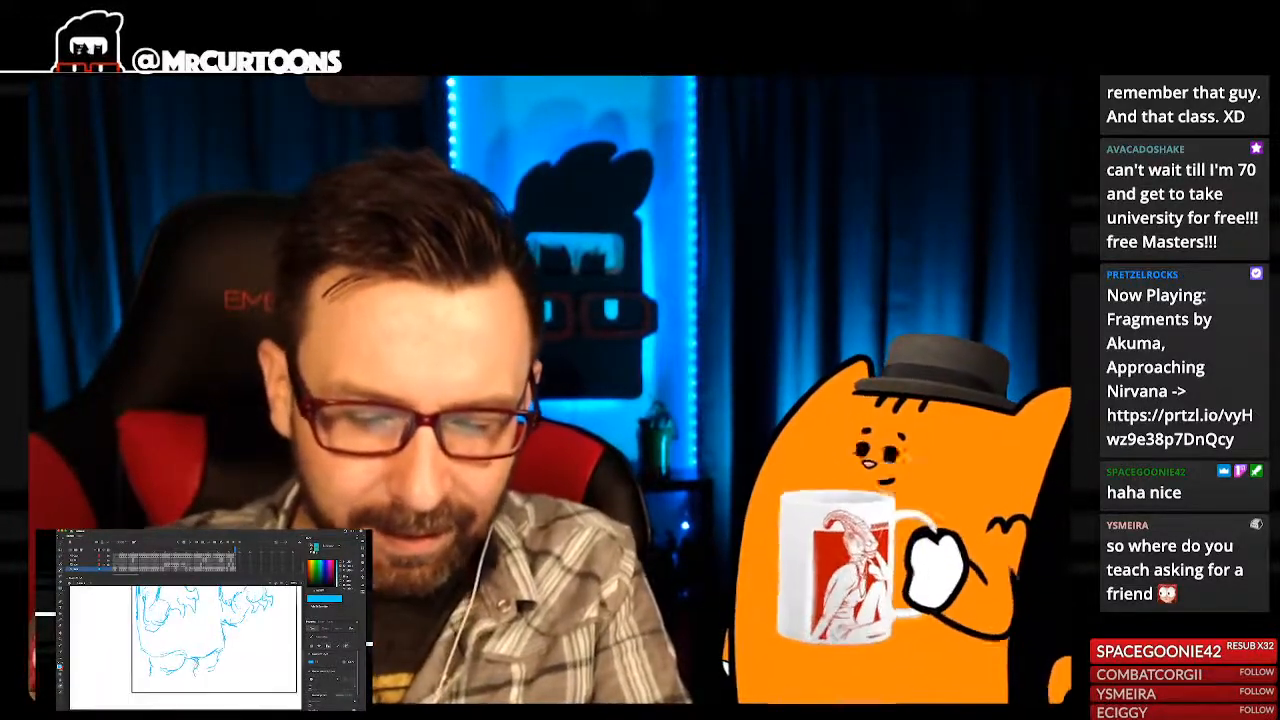
left_click_drag(212, 642, 214, 647)
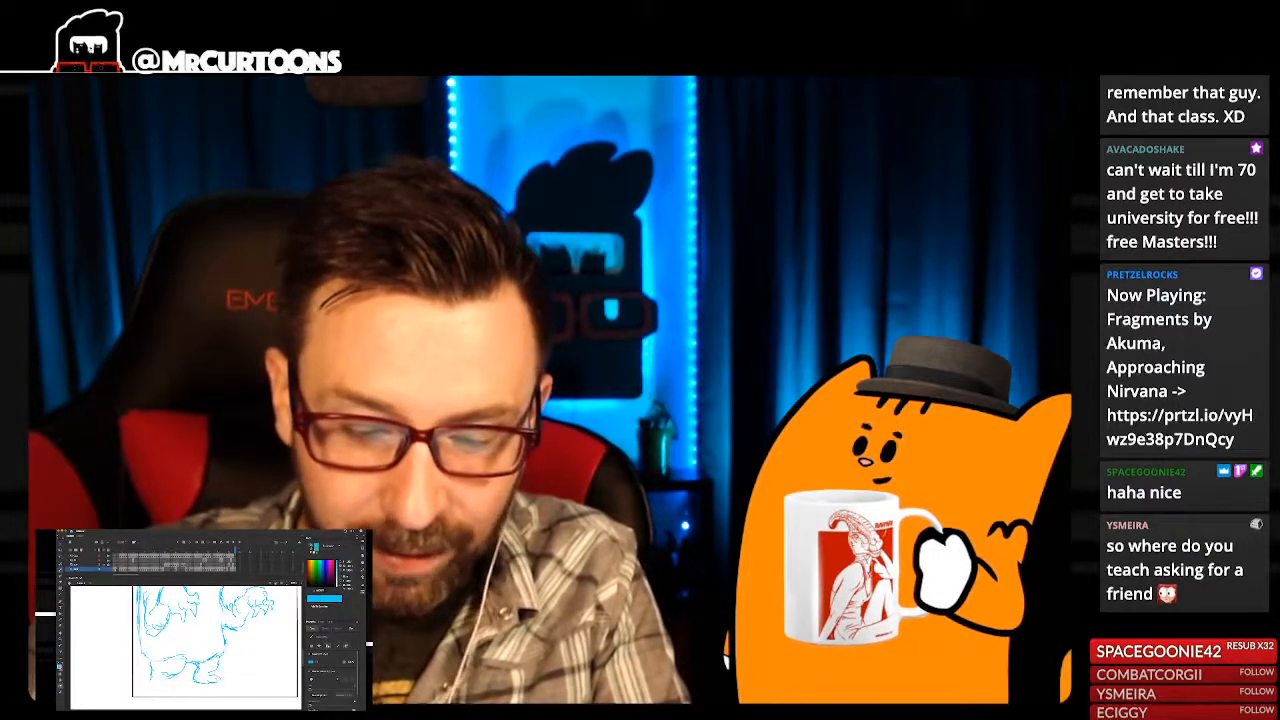
left_click_drag(171, 666, 177, 668)
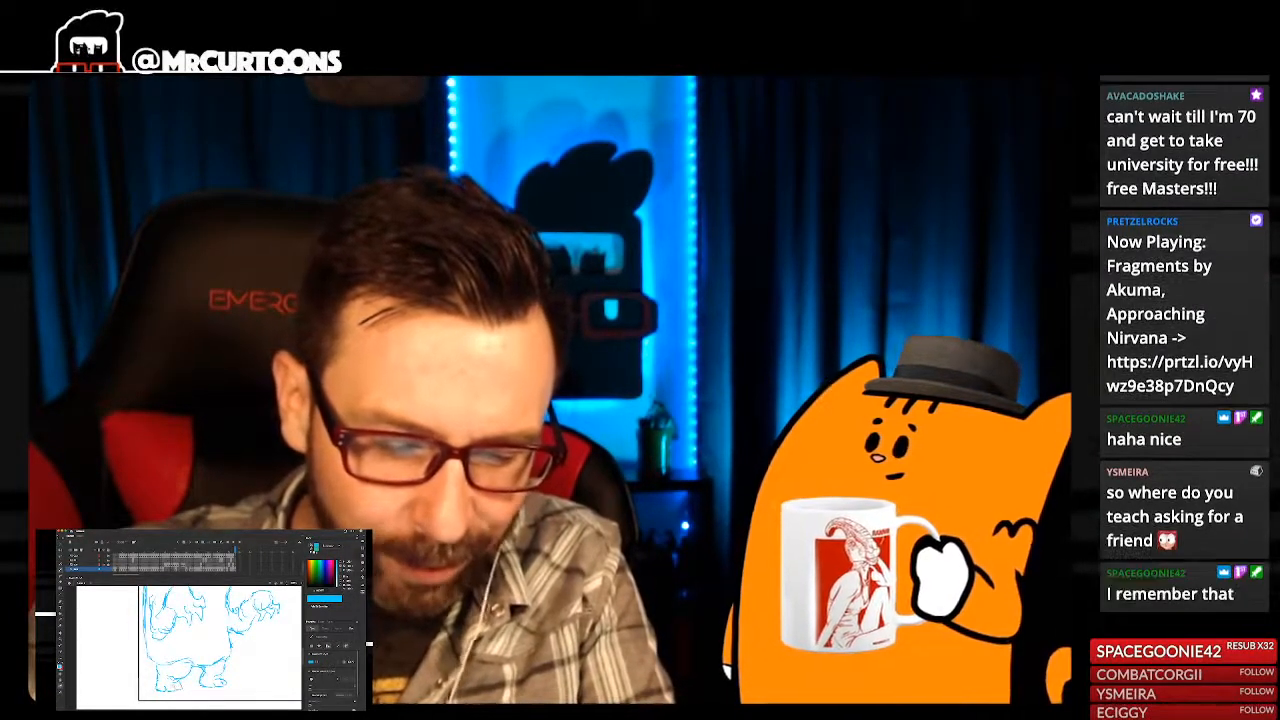
- Examine the character's legs, feet and clawed hands up close and against the whole figure in the page frame
key("super+minus")
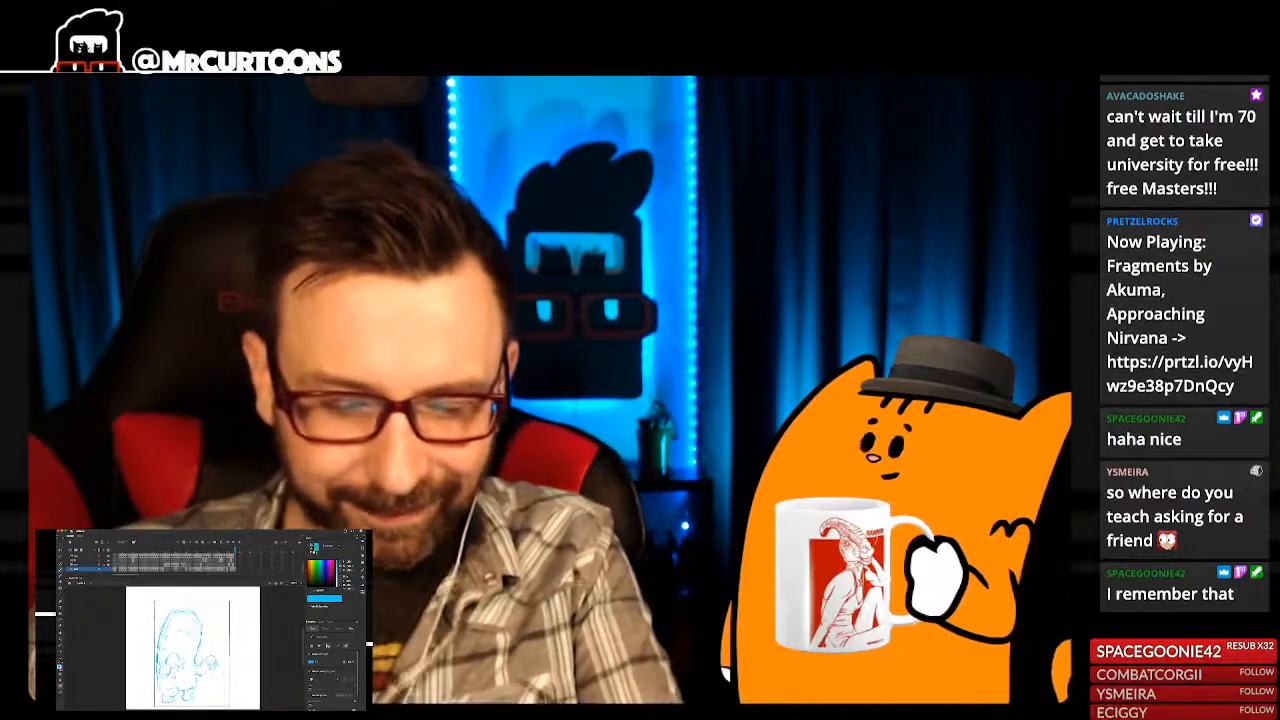
key("super+equal")
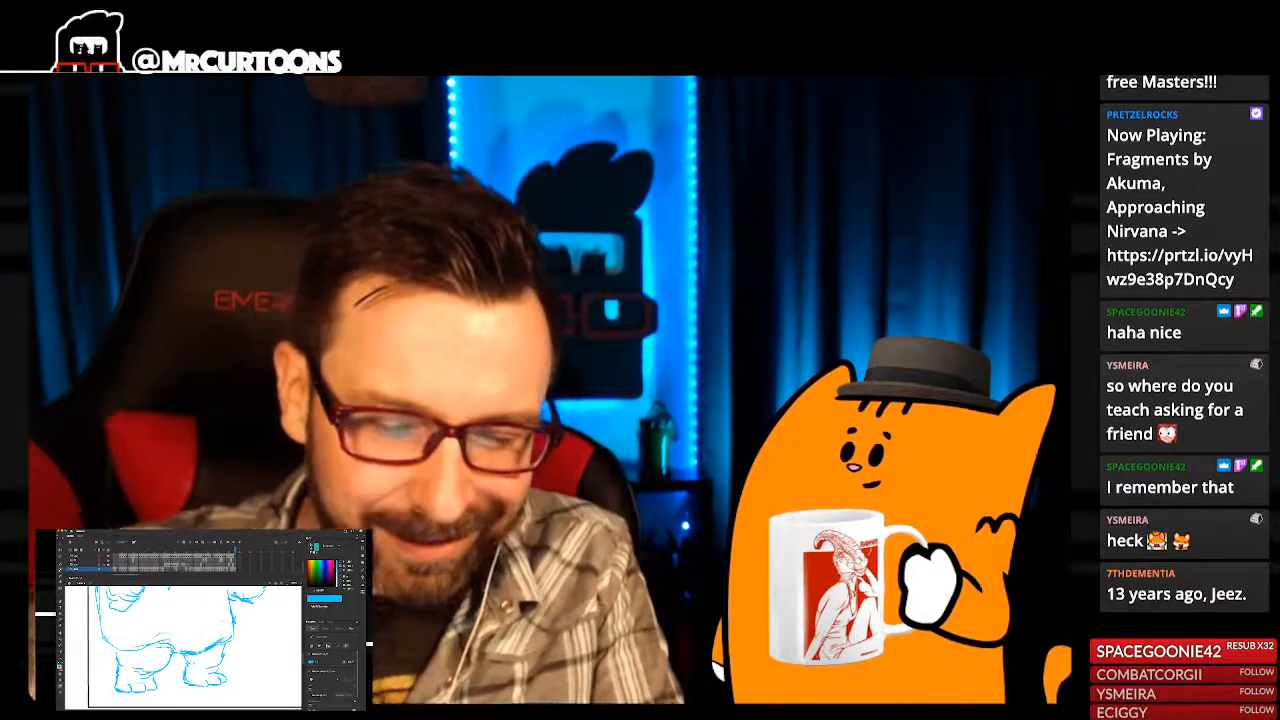
key("super+2")
key("super+=")
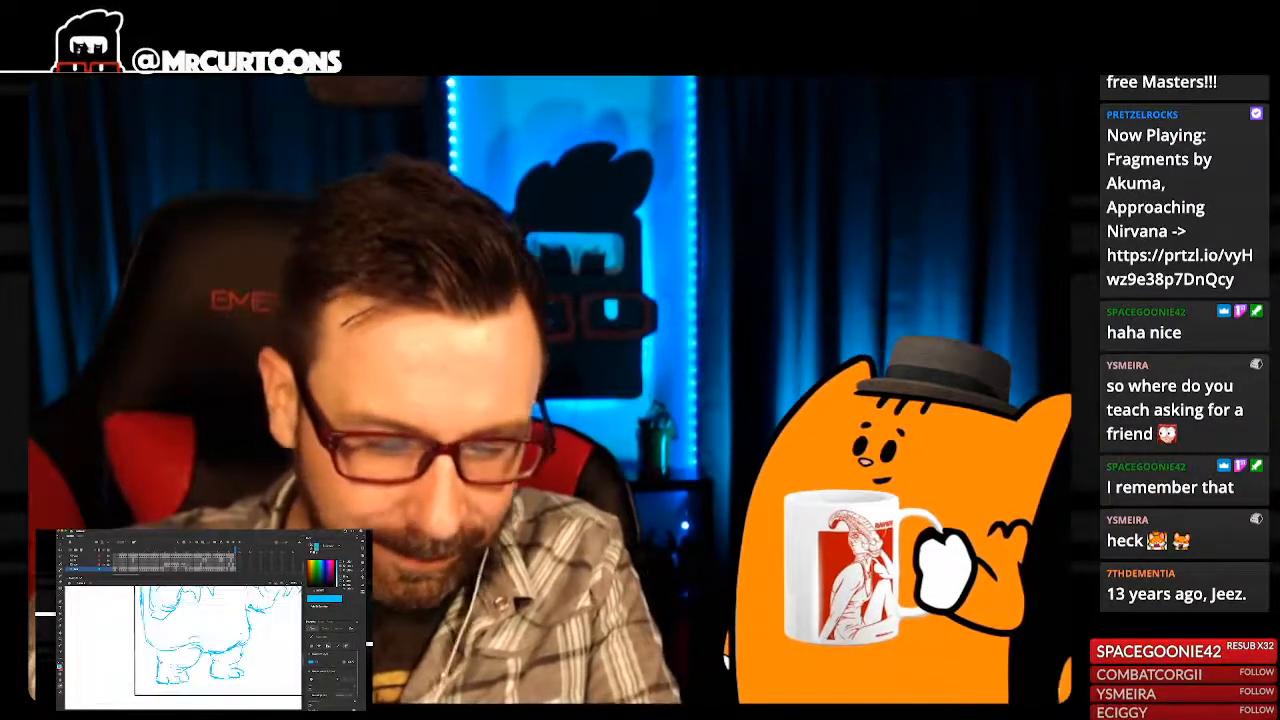
key("super+2")
key("super+=")
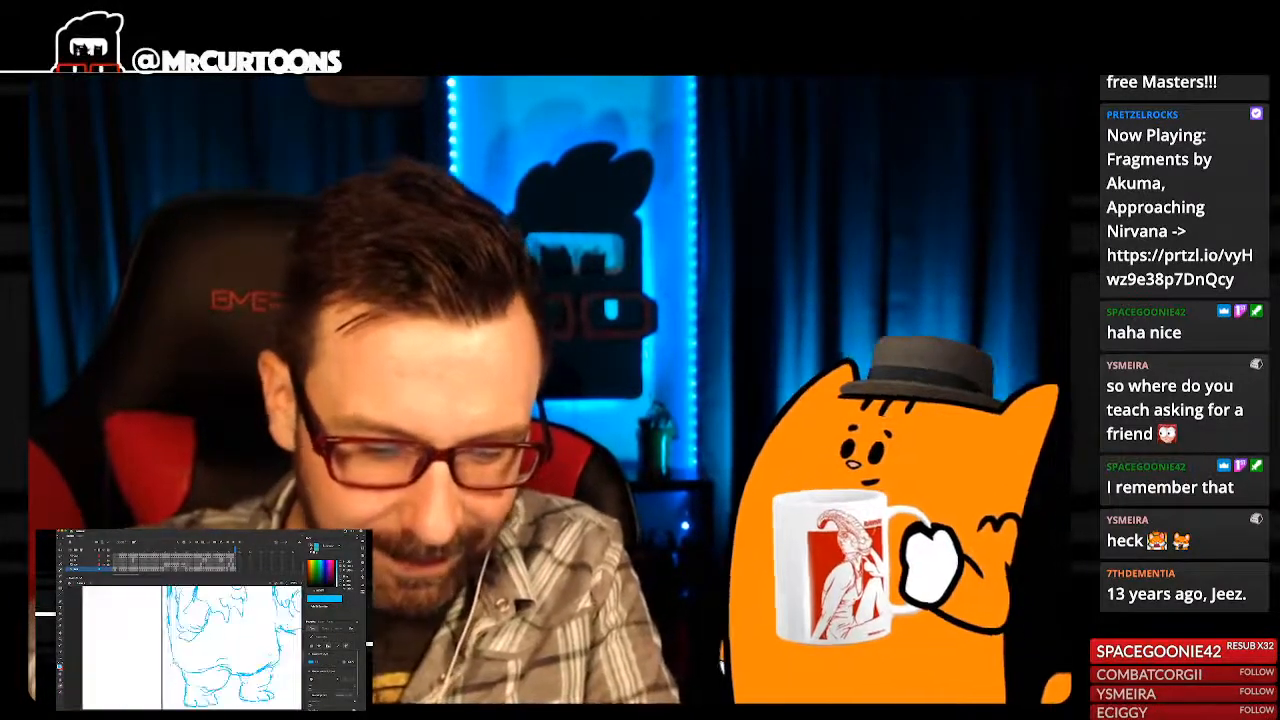
key("super+2")
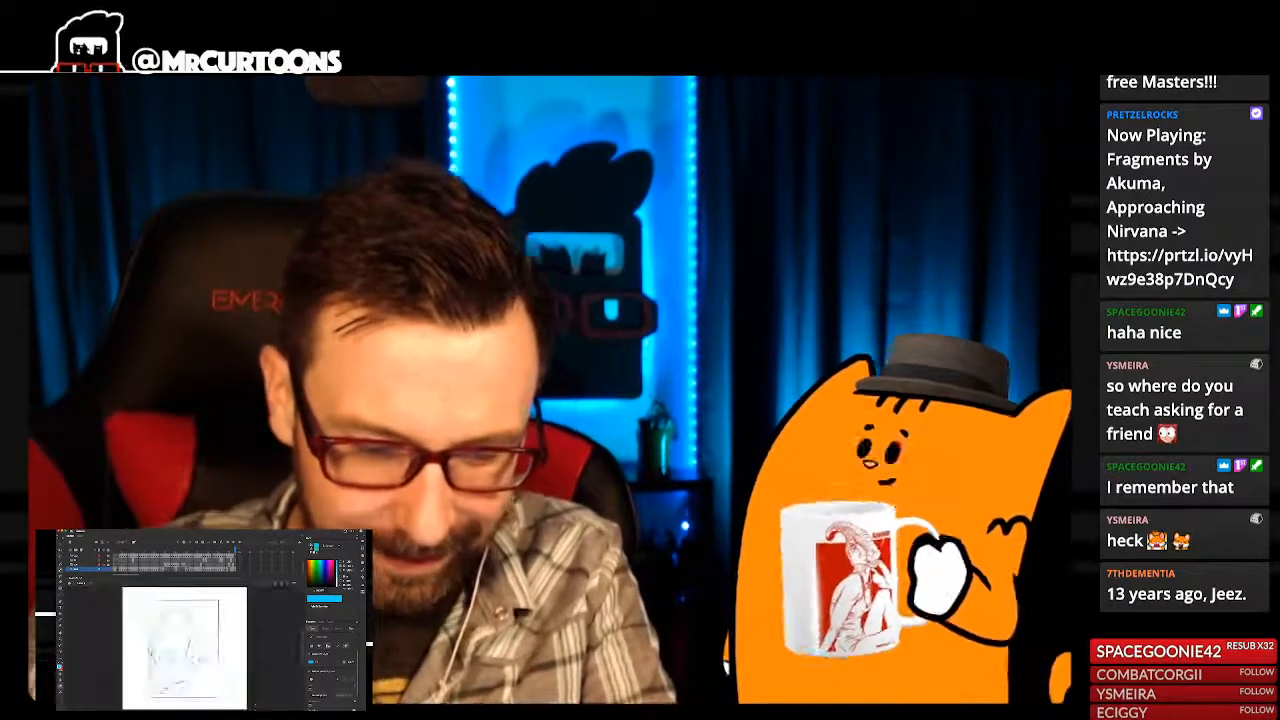
key("super+=")
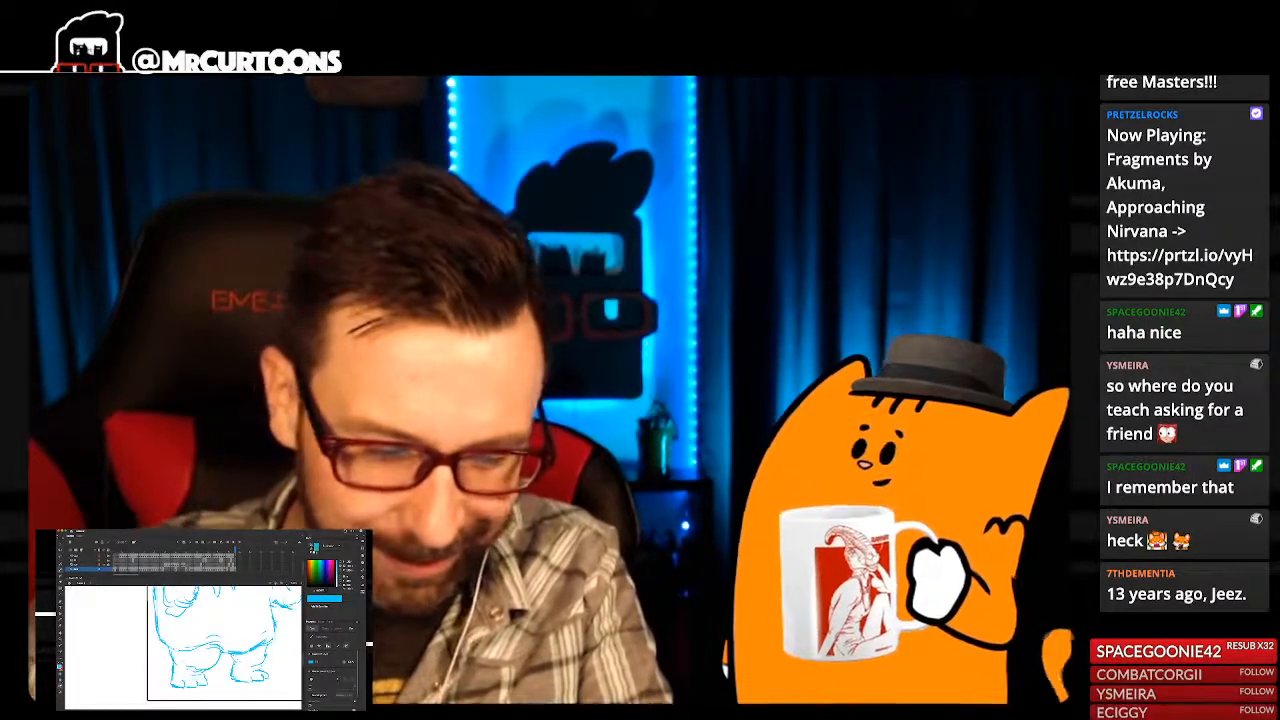
key("super+2")
key("super+2")
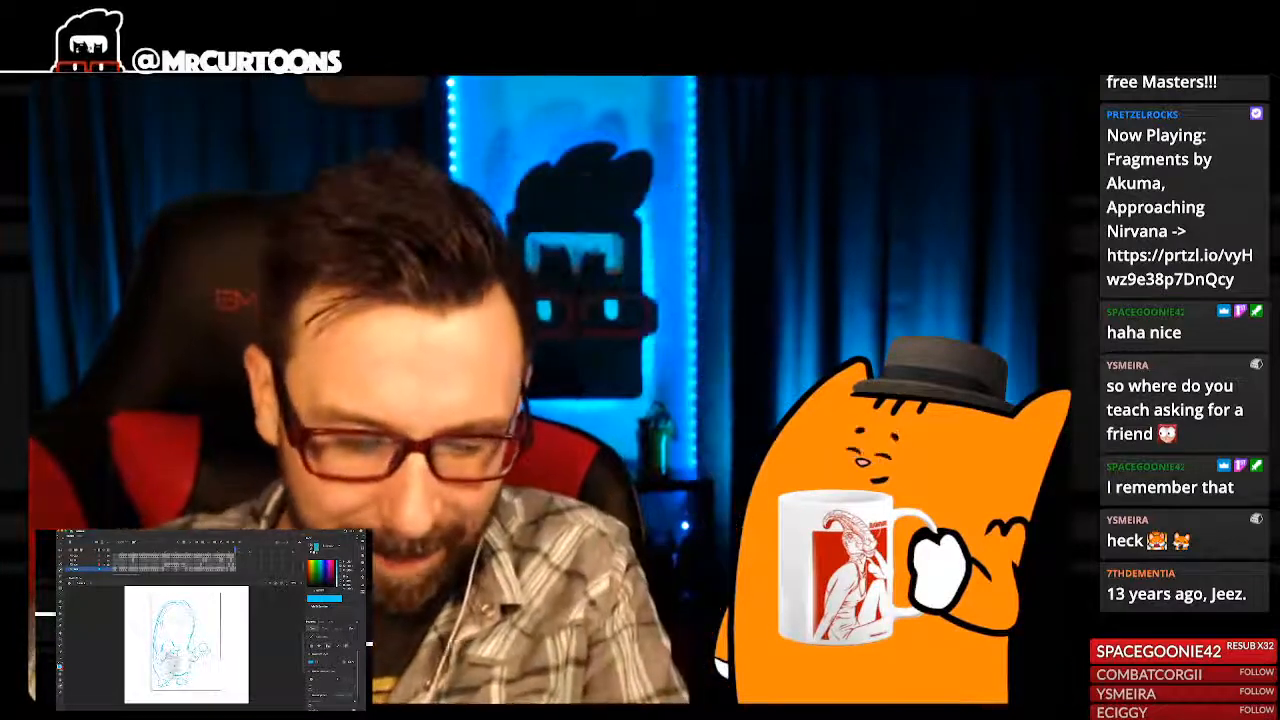
scroll(175, 680, "up", 5)
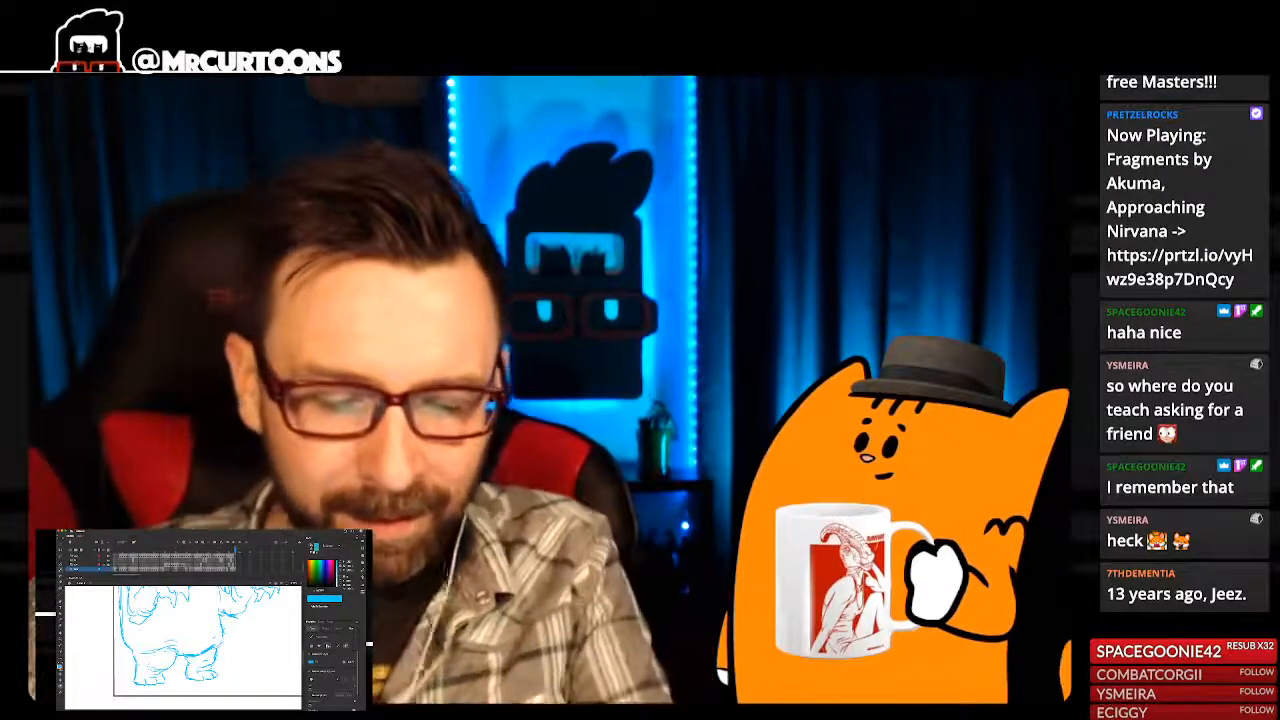
scroll(183, 648, "up", 2)
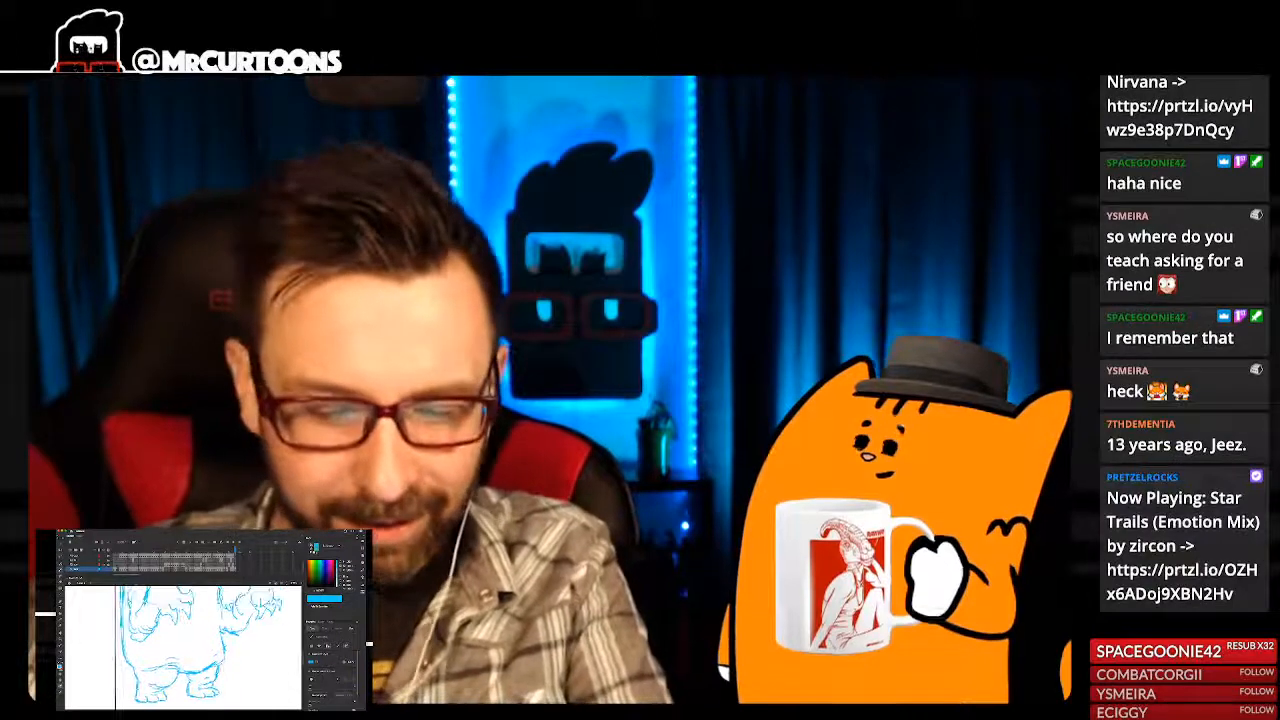
scroll(183, 648, "up", 2)
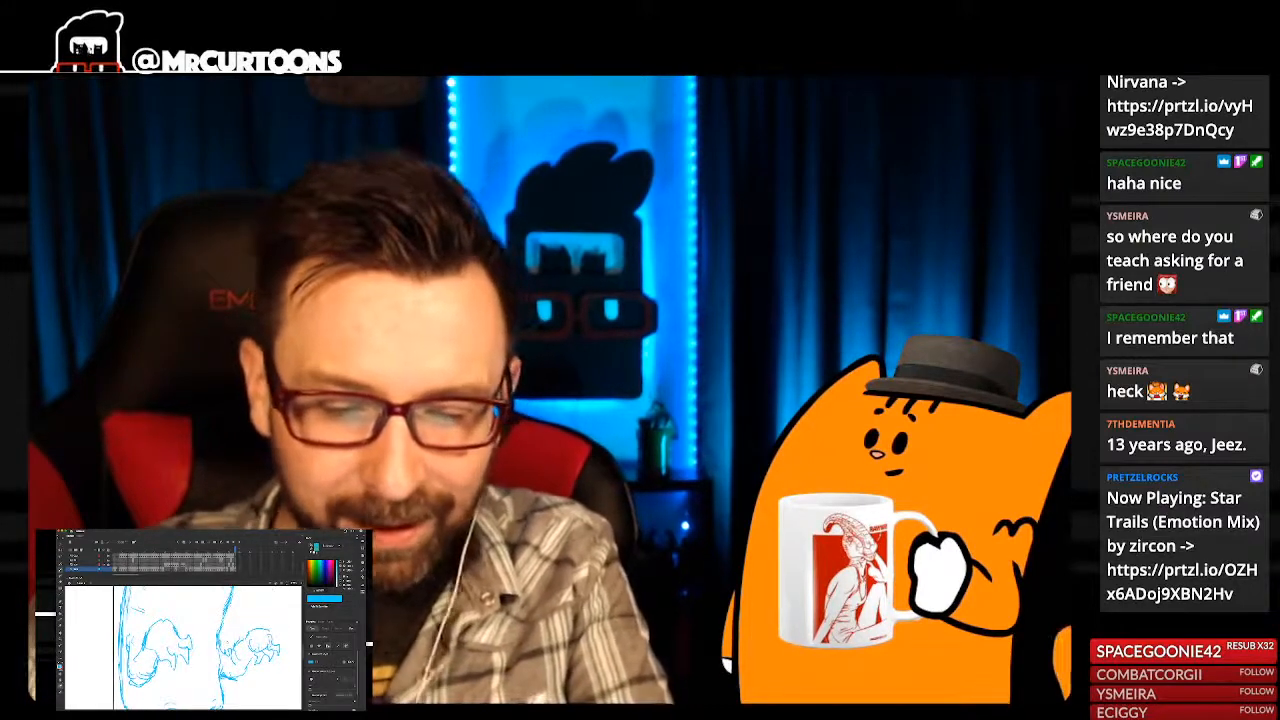
key("super+2")
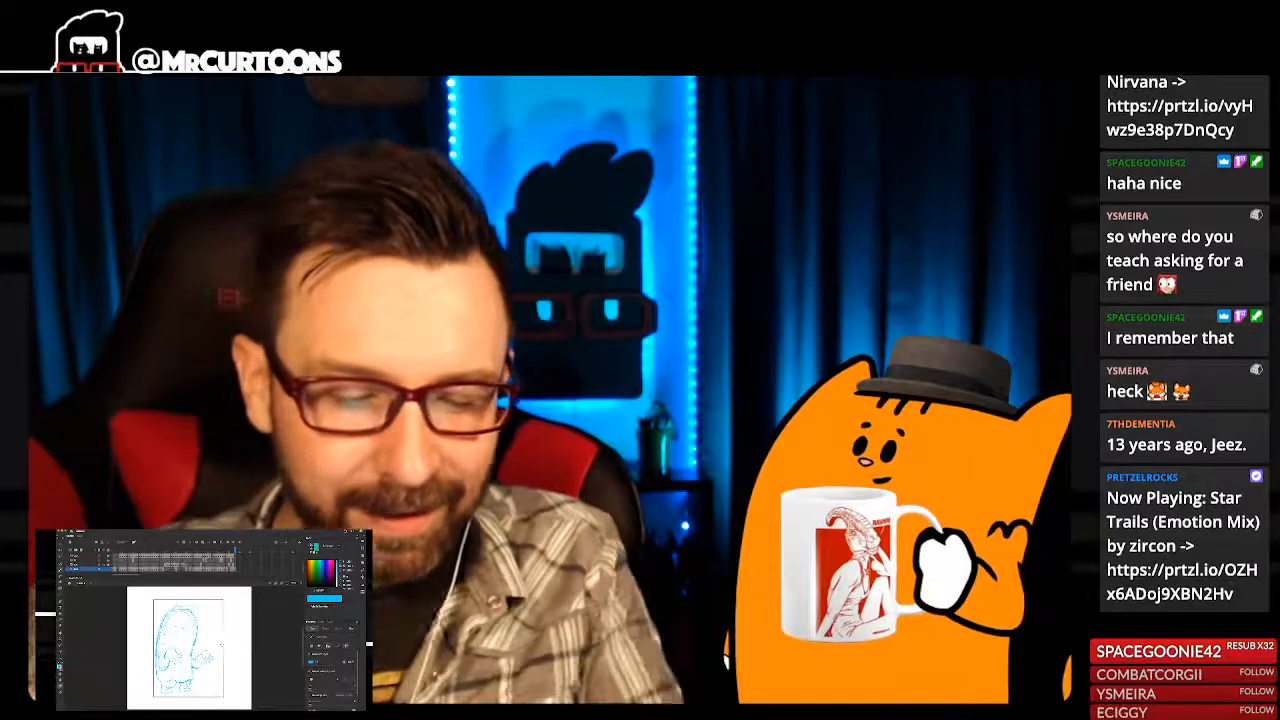
key("super+equal")
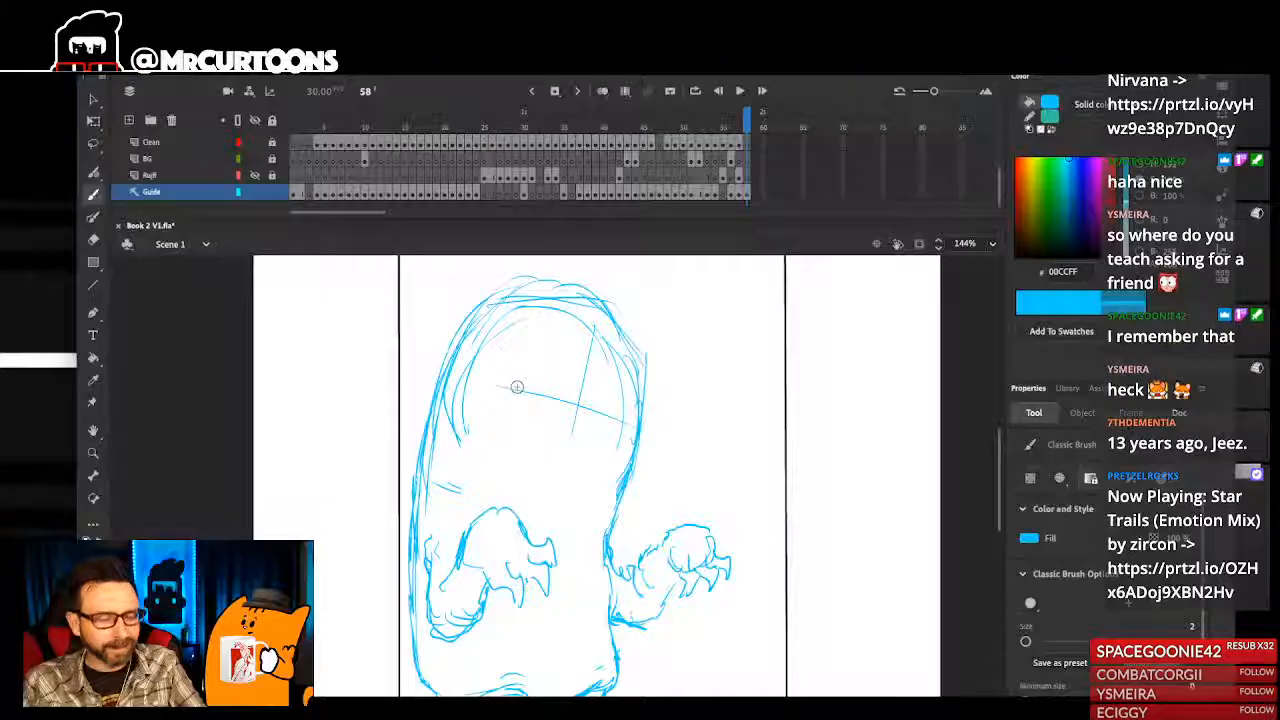
left_click_drag(662, 468, 687, 475)
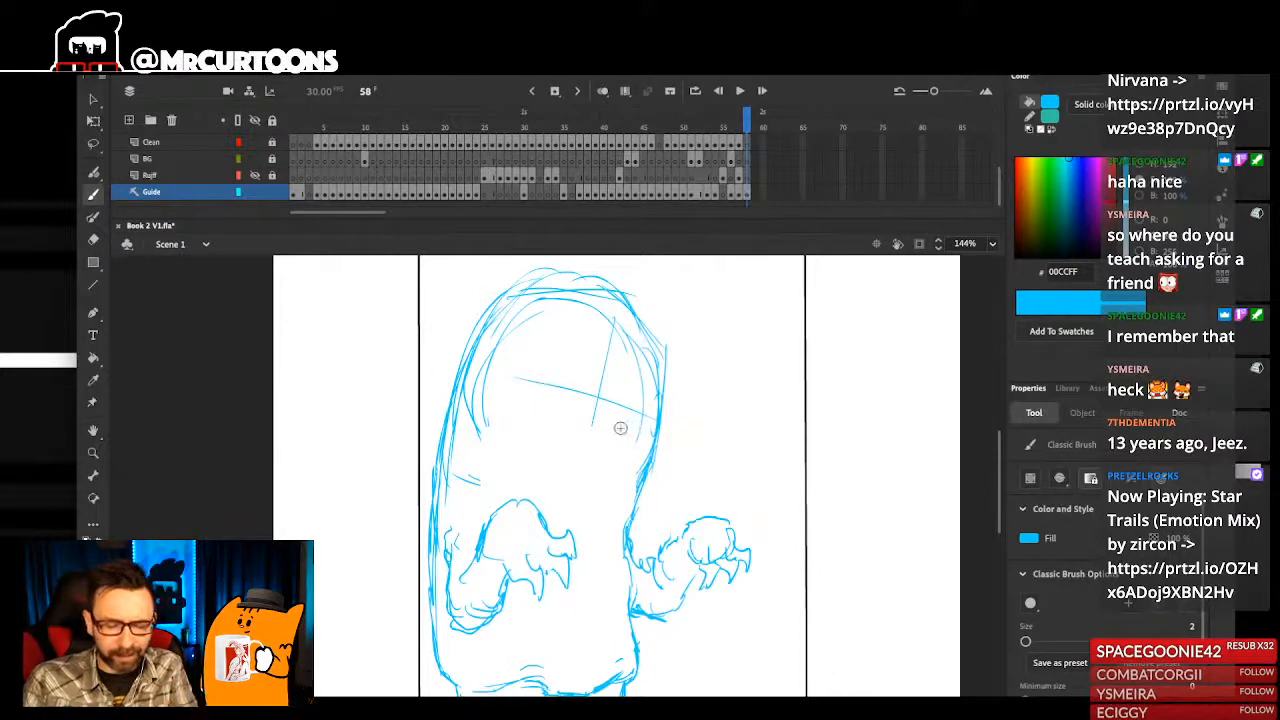
mouse_move(618, 444)
left_mouse_down()
mouse_move(572, 442)
mouse_move(601, 440)
mouse_move(605, 459)
mouse_move(595, 444)
mouse_move(625, 447)
left_mouse_up()
key("ctrl+z")
key("ctrl+z")
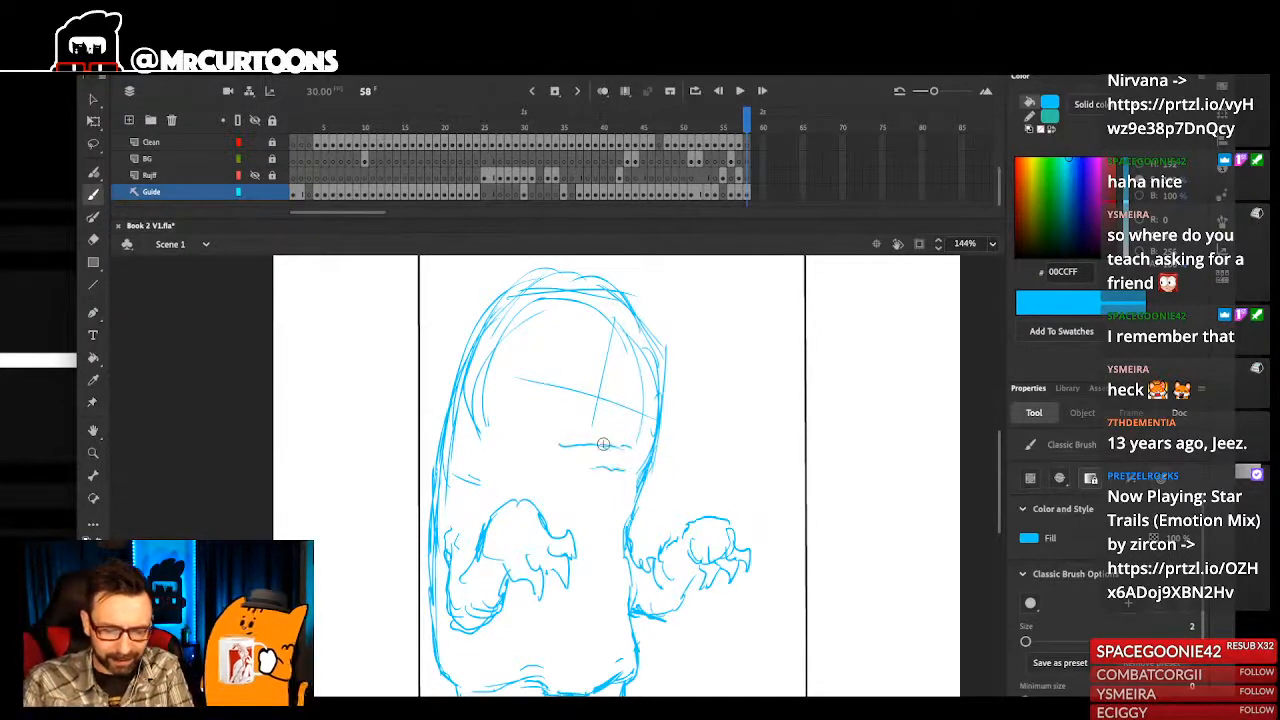
key("ctrl+z")
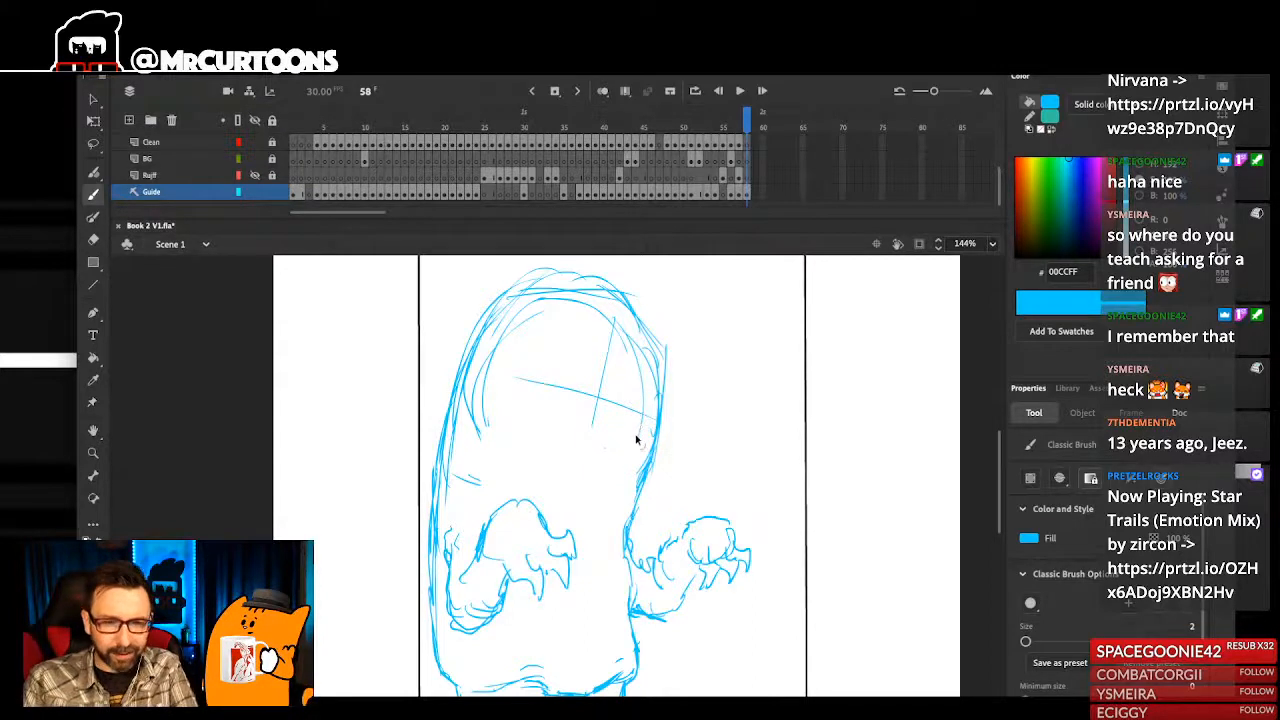
- Sketch a wide curved mouth line across the character's face below the horizontal guideline
mouse_move(617, 444)
left_mouse_down()
mouse_move(512, 425)
mouse_move(621, 452)
left_mouse_up()
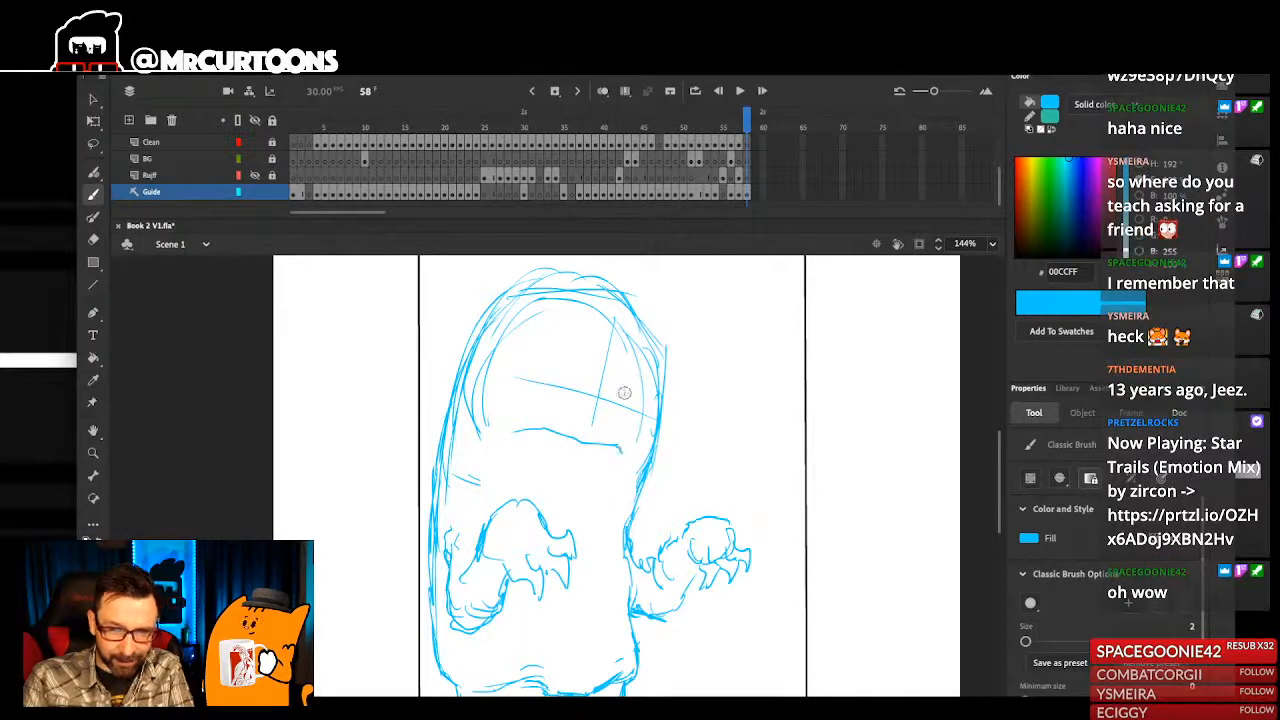
- Complete the open mouth with a boxy outline, scalloped upper and lower teeth, a curved tongue and a short chin line
left_click_drag(601, 494, 611, 481)
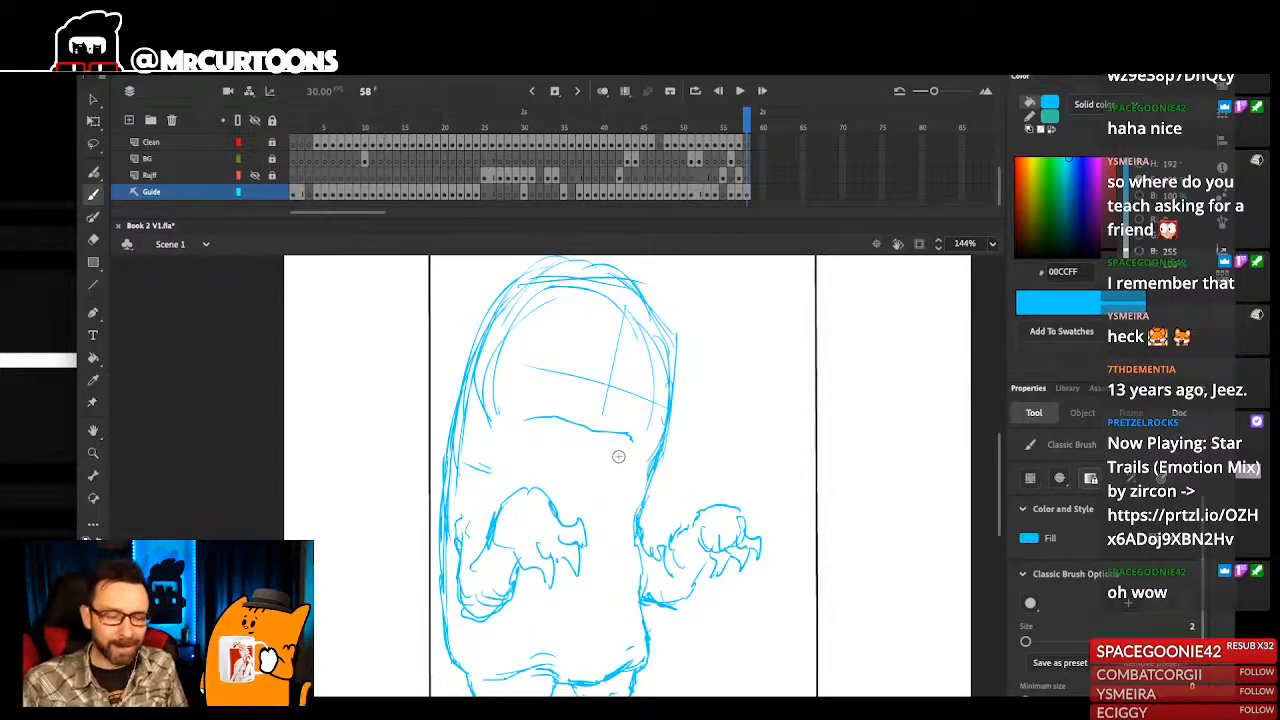
left_click_drag(543, 430, 570, 439)
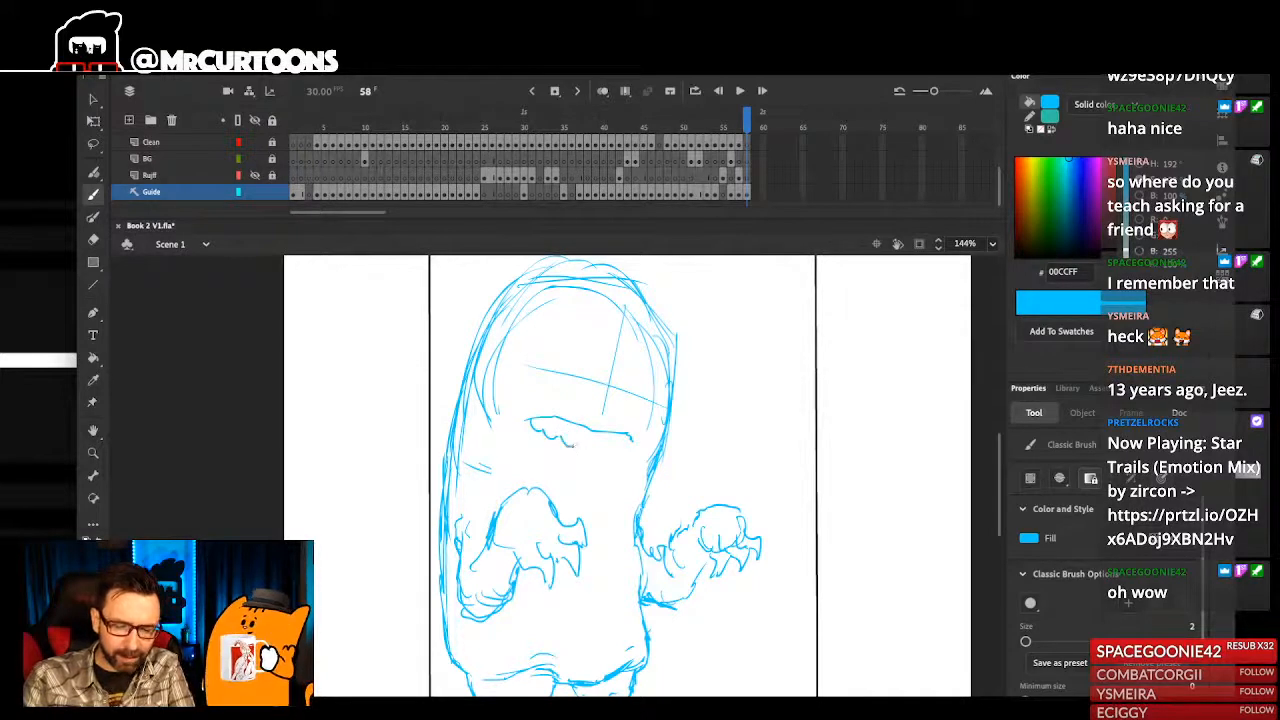
key("ctrl+z")
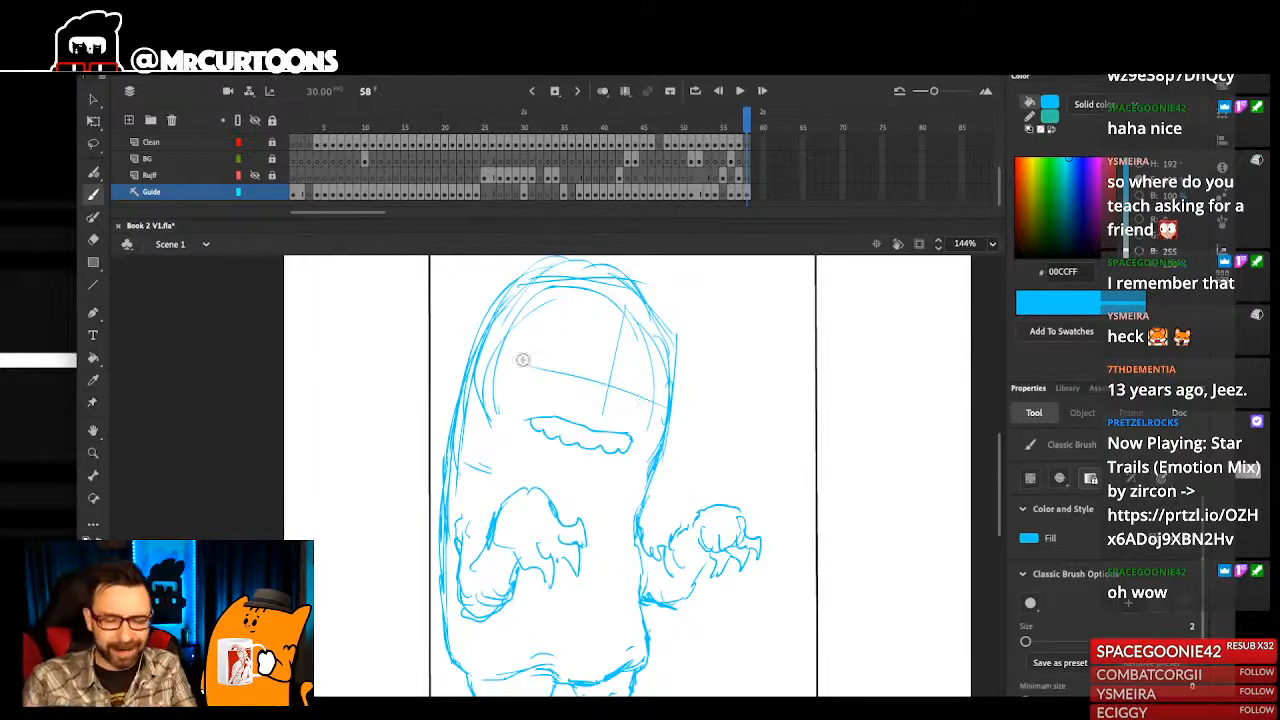
mouse_move(516, 422)
left_mouse_down()
mouse_move(516, 473)
mouse_move(611, 481)
left_mouse_up()
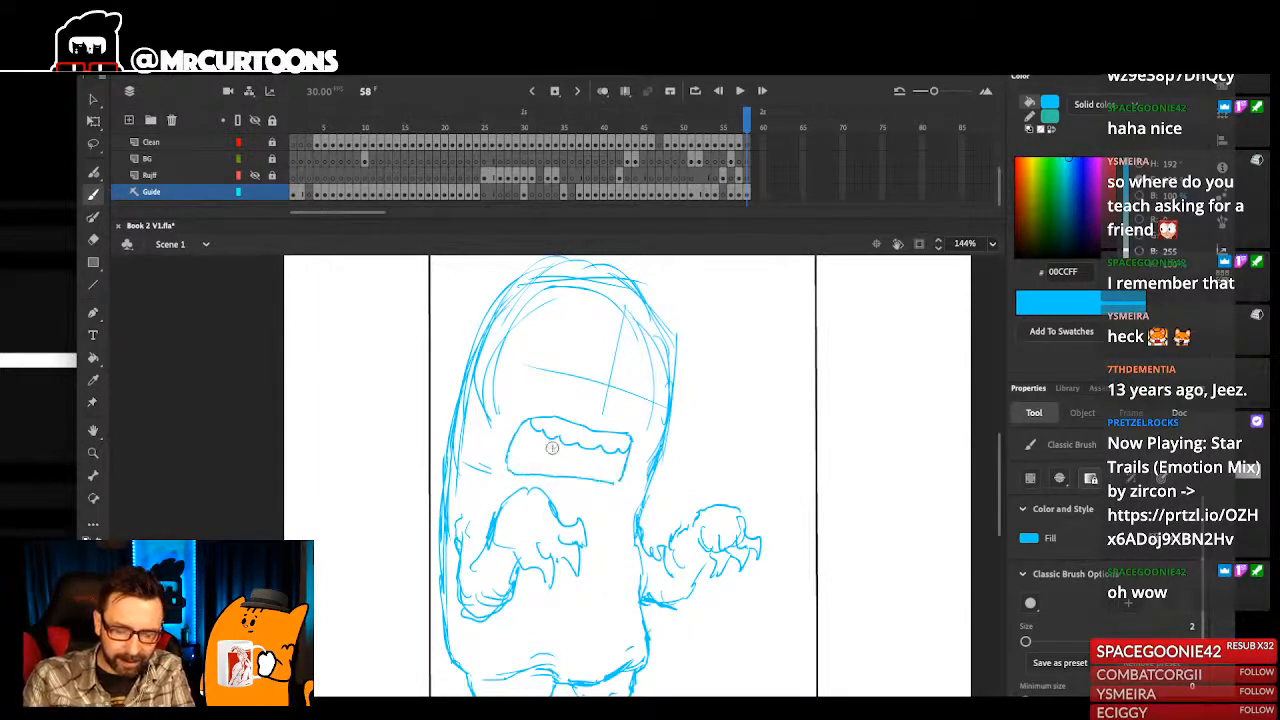
mouse_move(618, 482)
left_mouse_down()
mouse_move(640, 457)
mouse_move(636, 487)
left_mouse_up()
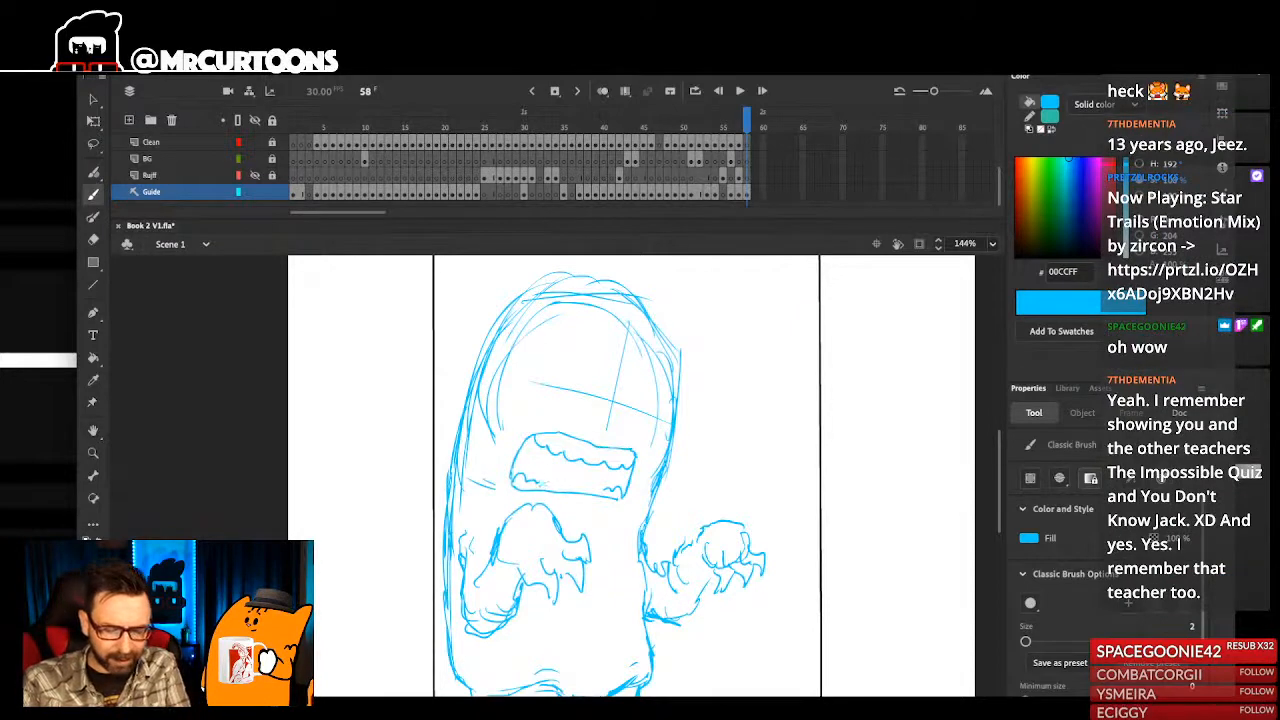
mouse_move(547, 484)
left_mouse_down()
mouse_move(606, 489)
mouse_move(518, 466)
mouse_move(603, 464)
left_mouse_up()
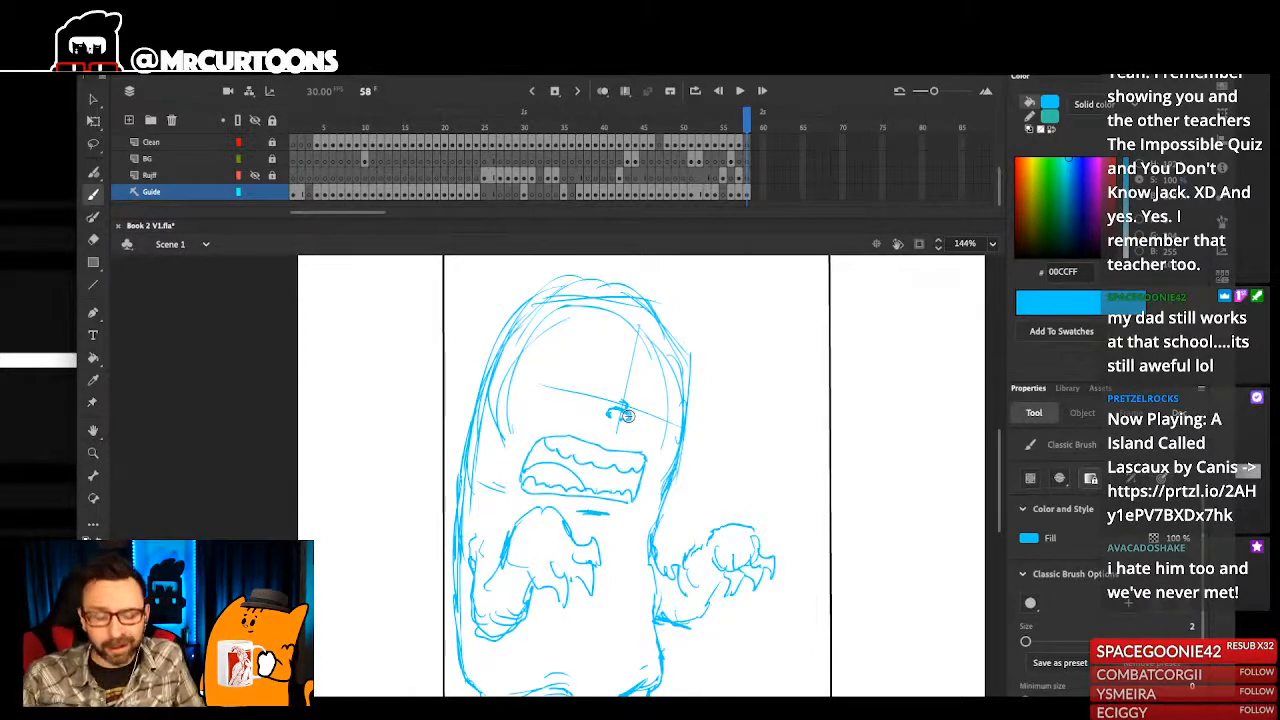
- Delete the small nose strokes together with the crossing part of the face guidelines above the mouth
scroll(657, 438, "up", 1)
left_click_drag(657, 438, 638, 454)
key("Delete")
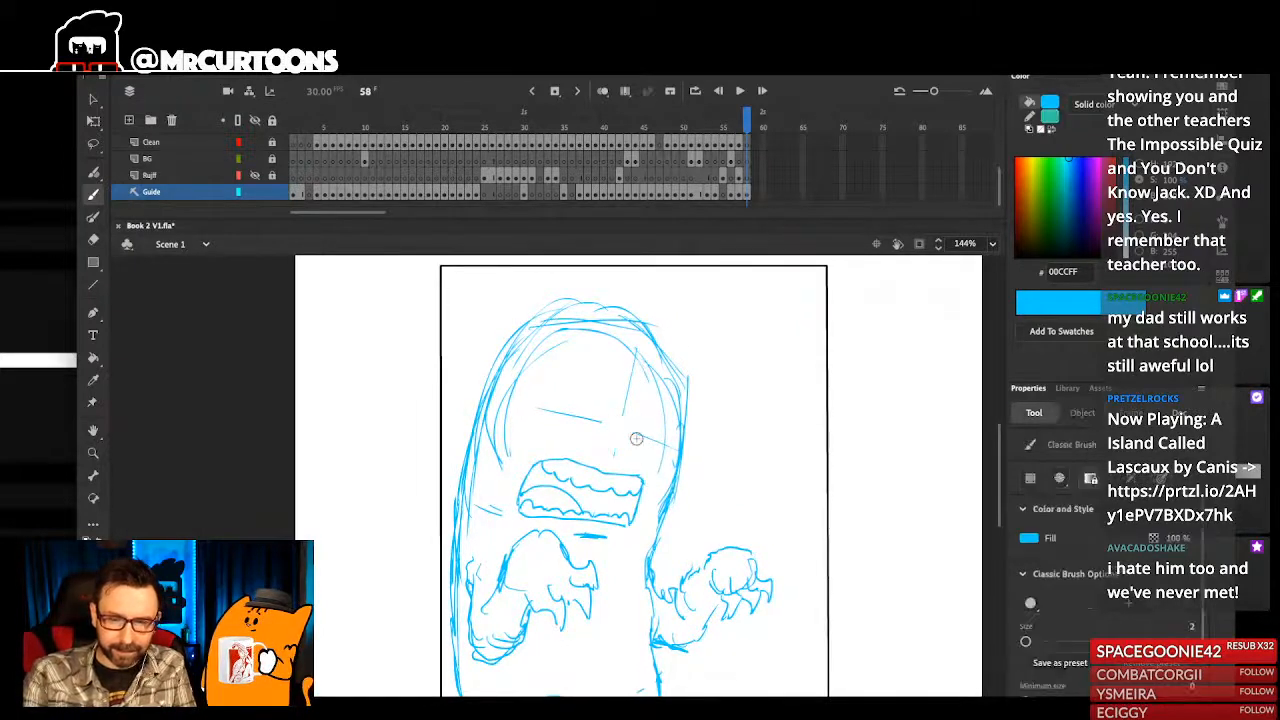
- Select the whole mouth with its teeth and shift it up and sideways toward the centre of the face
mouse_move(637, 400)
left_mouse_down()
mouse_move(668, 286)
mouse_move(675, 408)
left_mouse_up()
left_click(663, 453, "super")
left_click(626, 500, "shift+super")
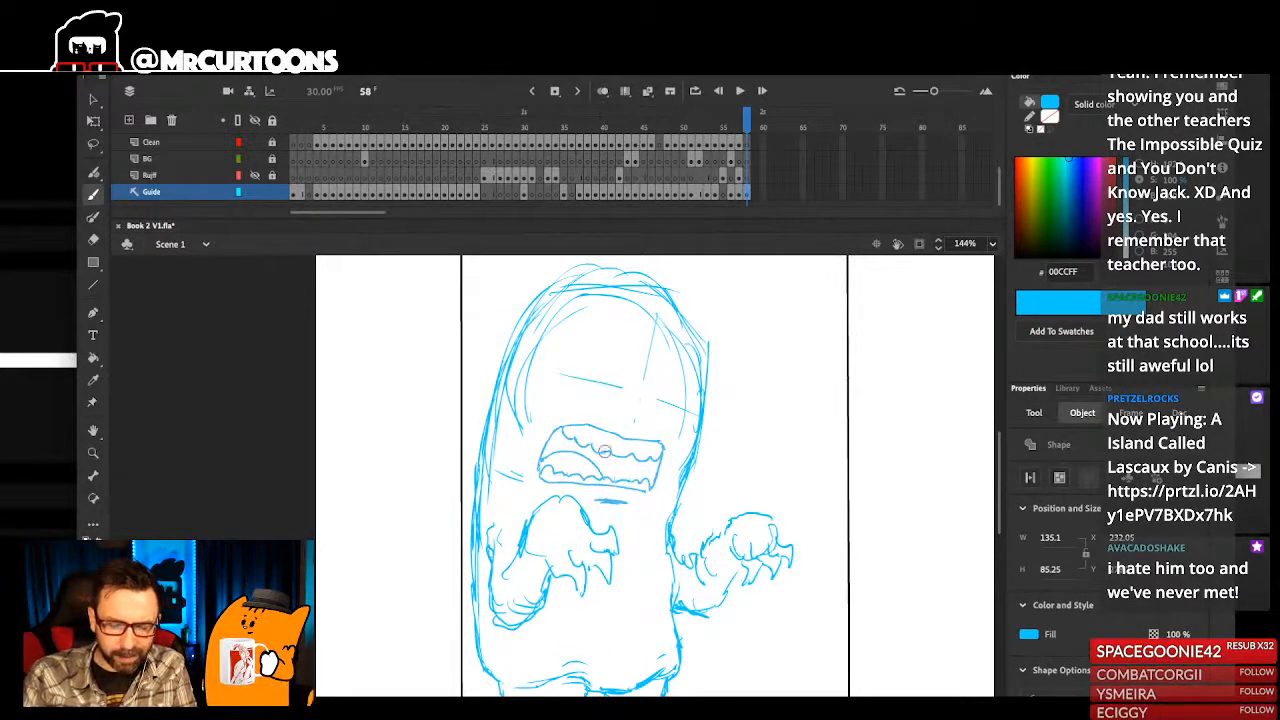
left_click_drag(604, 472, 604, 452)
key("shift+Right")
key("shift+Right")
key("Down")
key("Down")
left_click_drag(760, 495, 738, 510)
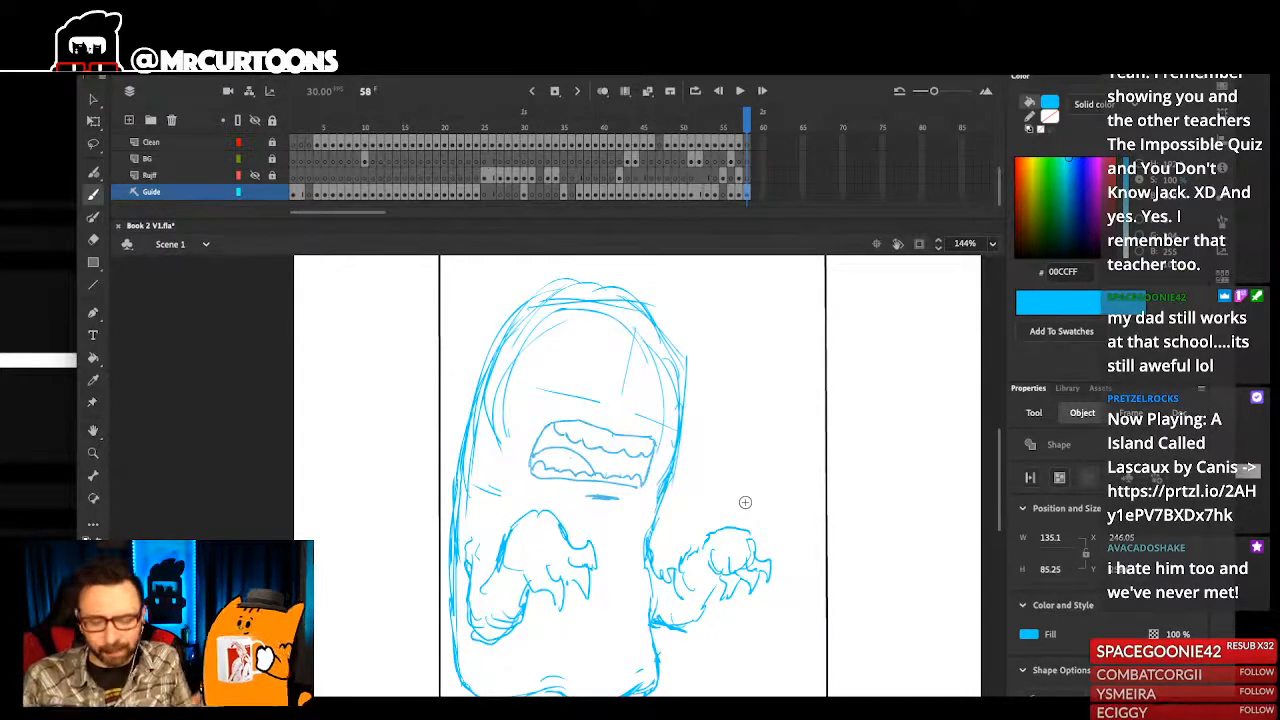
- Reinforce the outline of the outstretched hand, then erase and redraw the top contour of the hand in front of the chest
left_click_drag(709, 531, 703, 536)
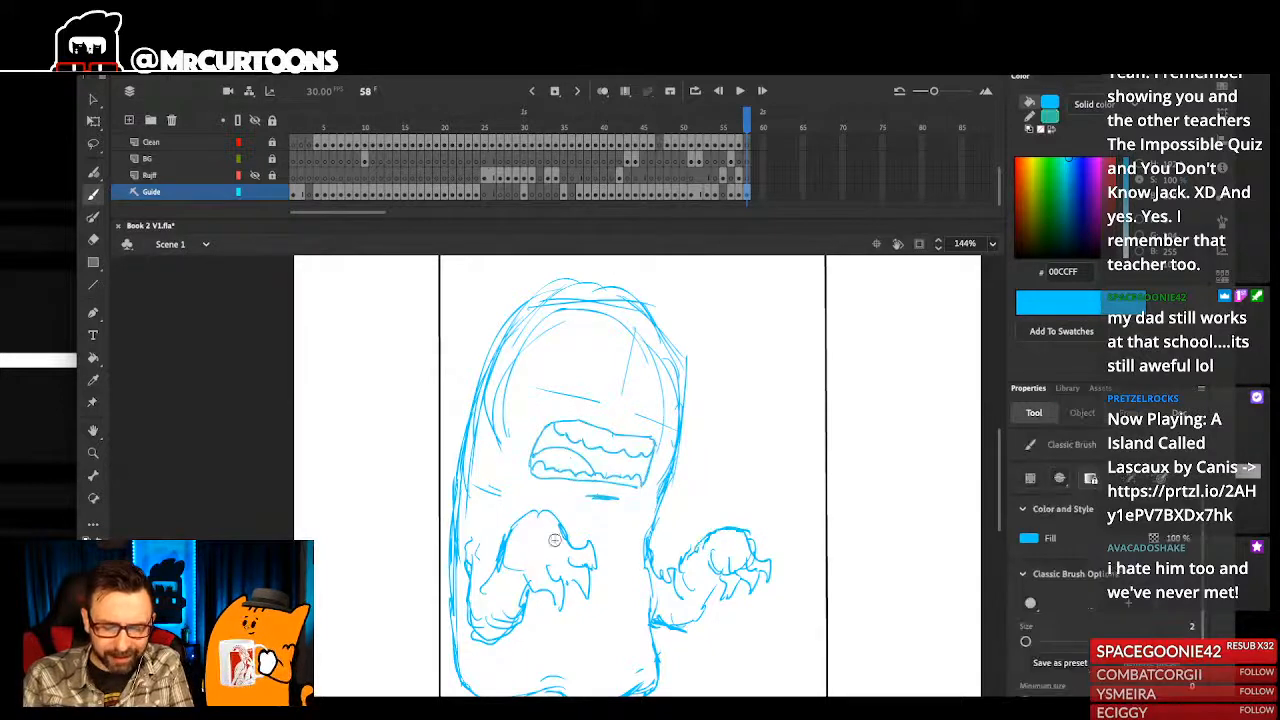
key("e")
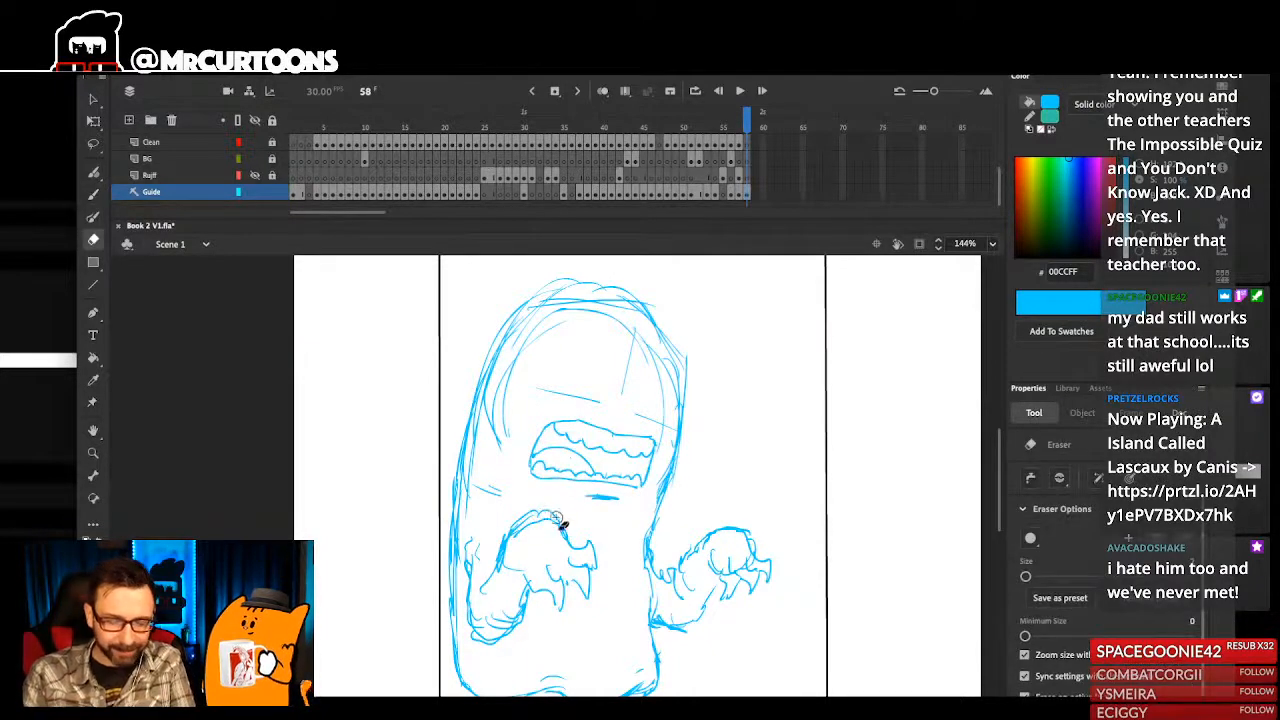
mouse_move(552, 508)
left_mouse_down()
mouse_move(514, 526)
mouse_move(537, 511)
left_mouse_up()
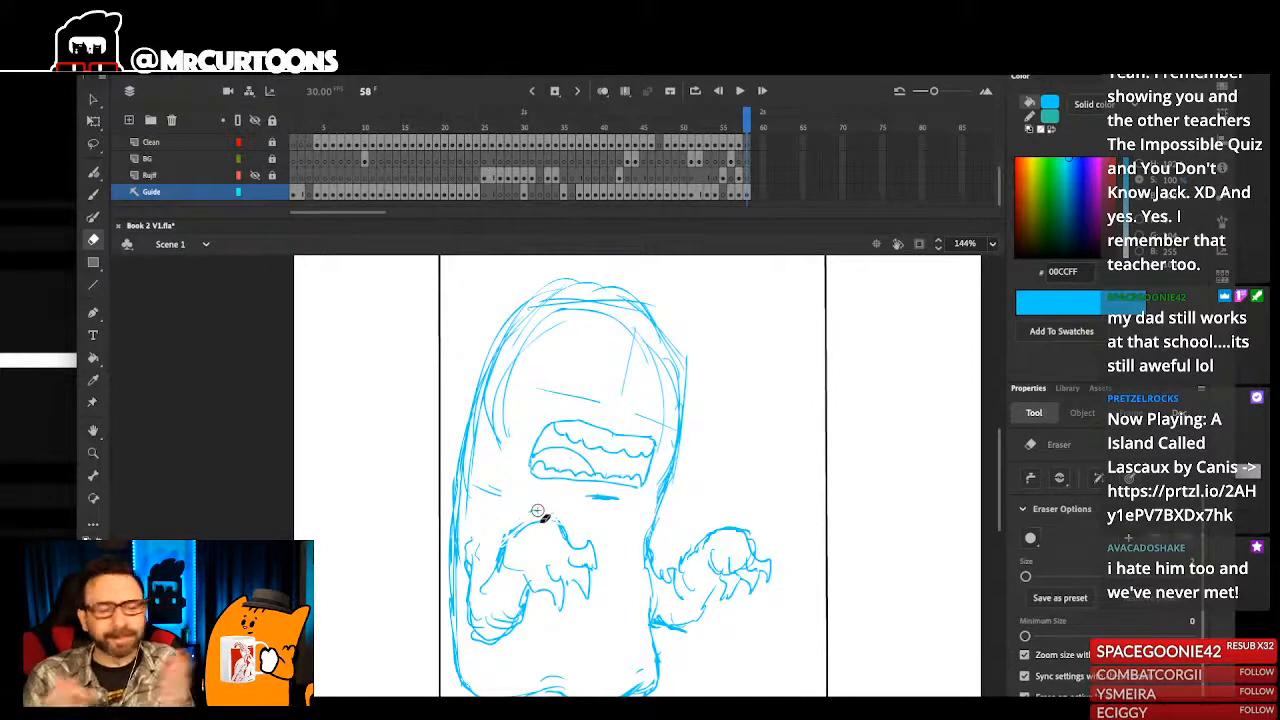
key("b")
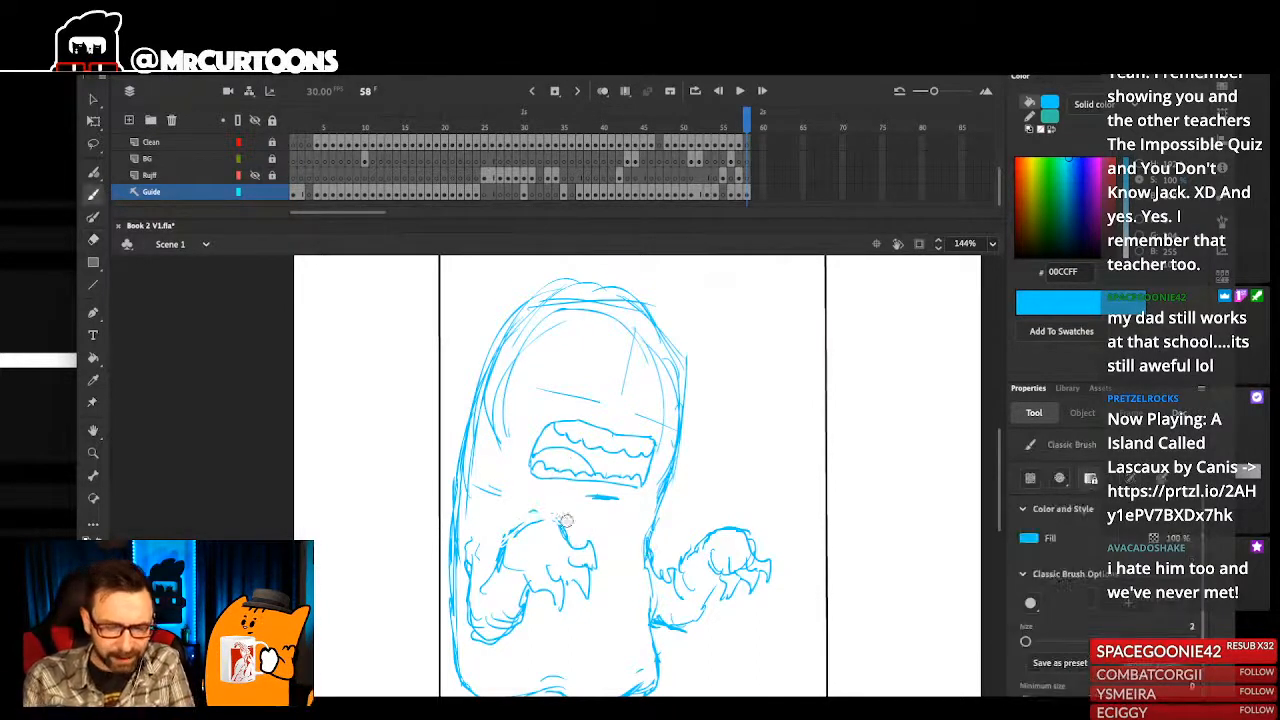
left_click_drag(541, 520, 504, 551)
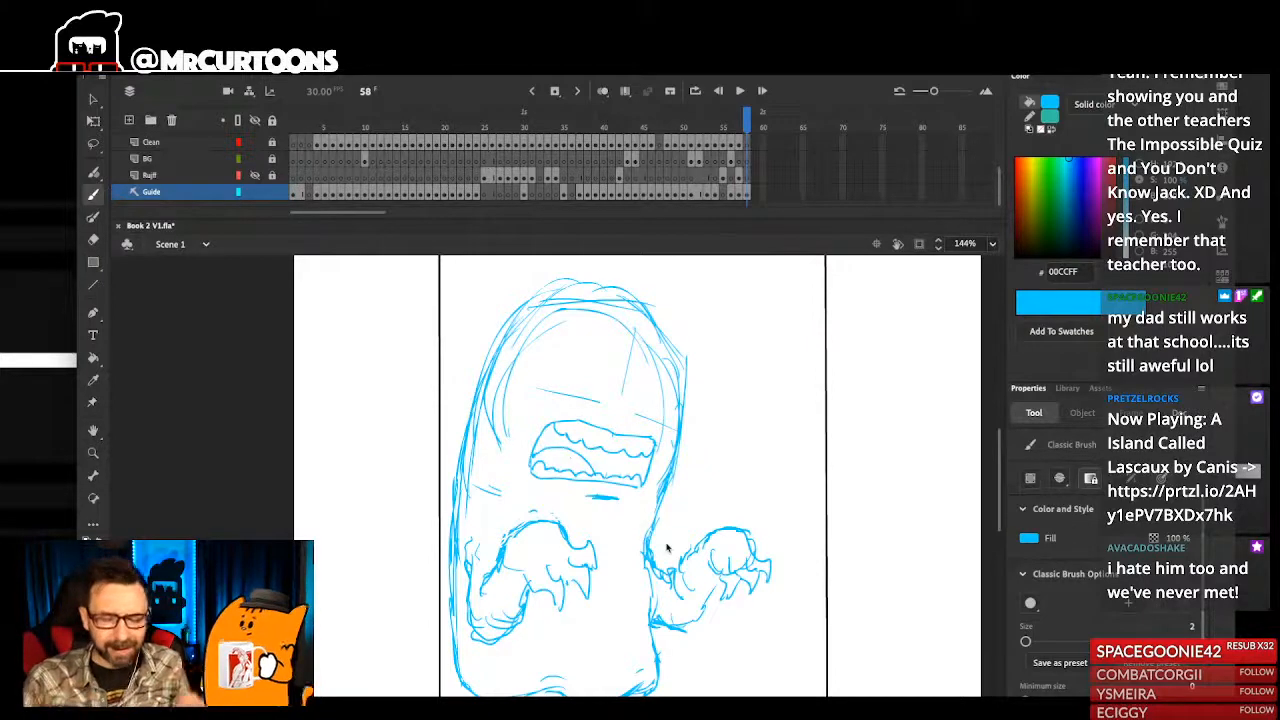
- Sketch two arched eyes on the horizontal face guideline above the mouth
left_click_drag(611, 403, 576, 376)
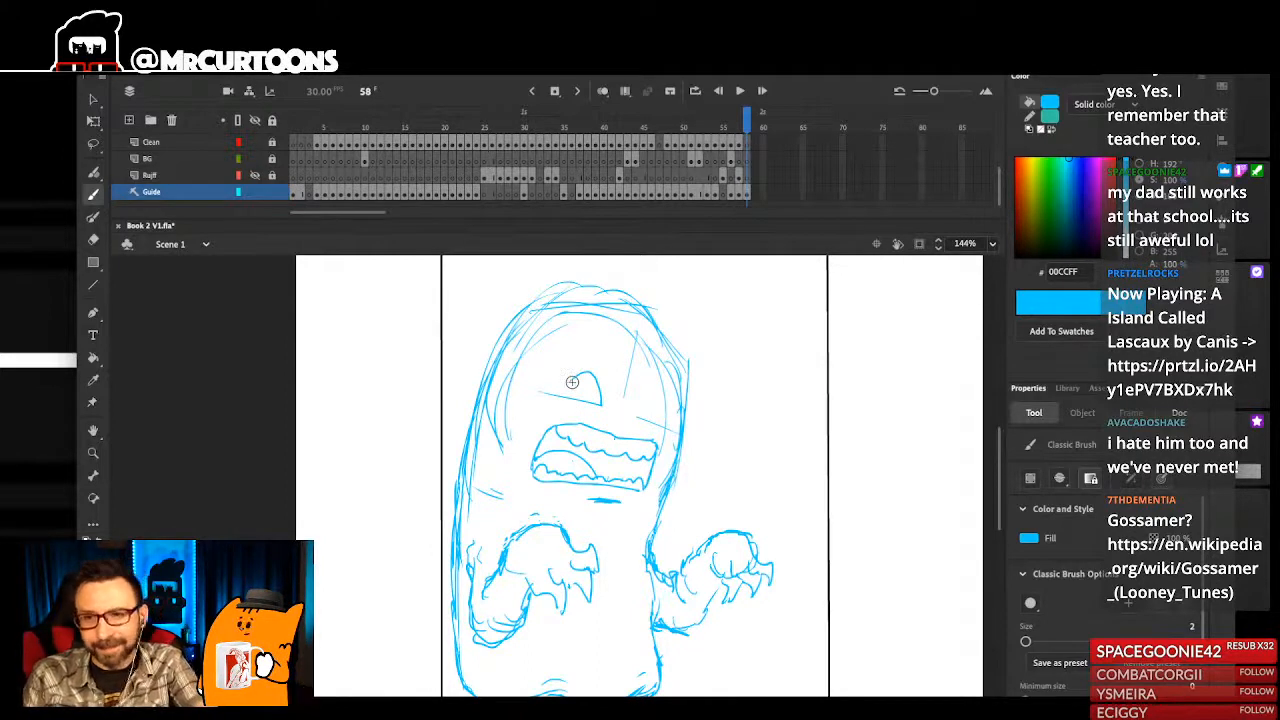
left_click_drag(659, 428, 665, 433)
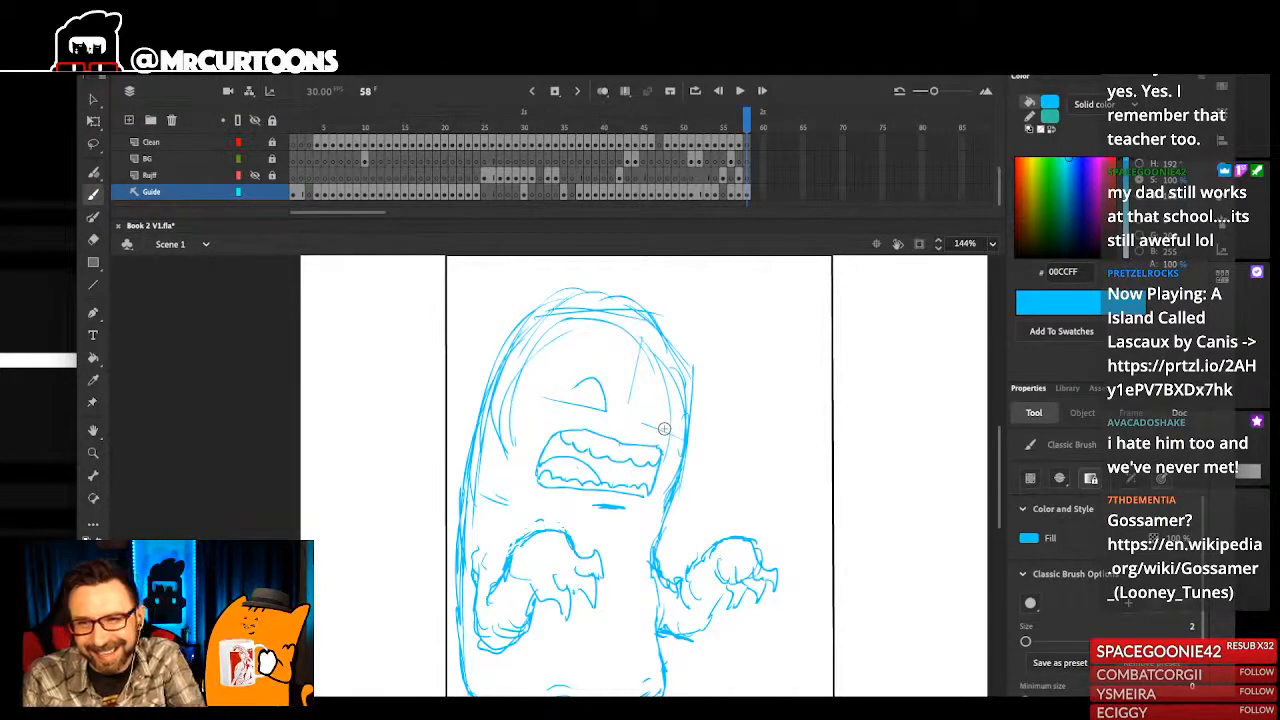
mouse_move(646, 404)
left_mouse_down()
mouse_move(664, 386)
mouse_move(674, 418)
mouse_move(660, 410)
left_mouse_up()
left_click_drag(575, 404, 604, 394)
- Scale the entire character sketch down to about 277 by 420 and nudge it left and up inside the page frame
mouse_move(710, 431)
left_mouse_down()
mouse_move(710, 500)
mouse_move(744, 406)
mouse_move(724, 469)
left_mouse_up()
scroll(732, 448, "down", 3)
key("super+a")
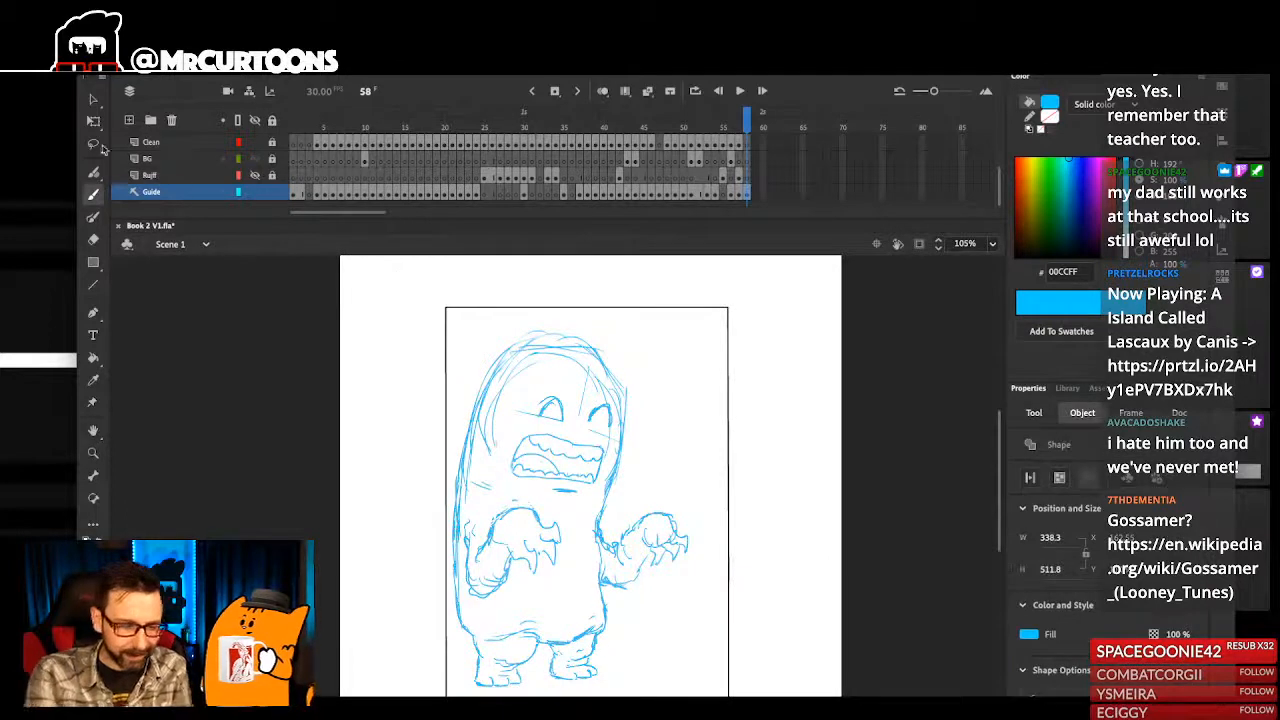
key("q")
left_click_drag(700, 342, 679, 374)
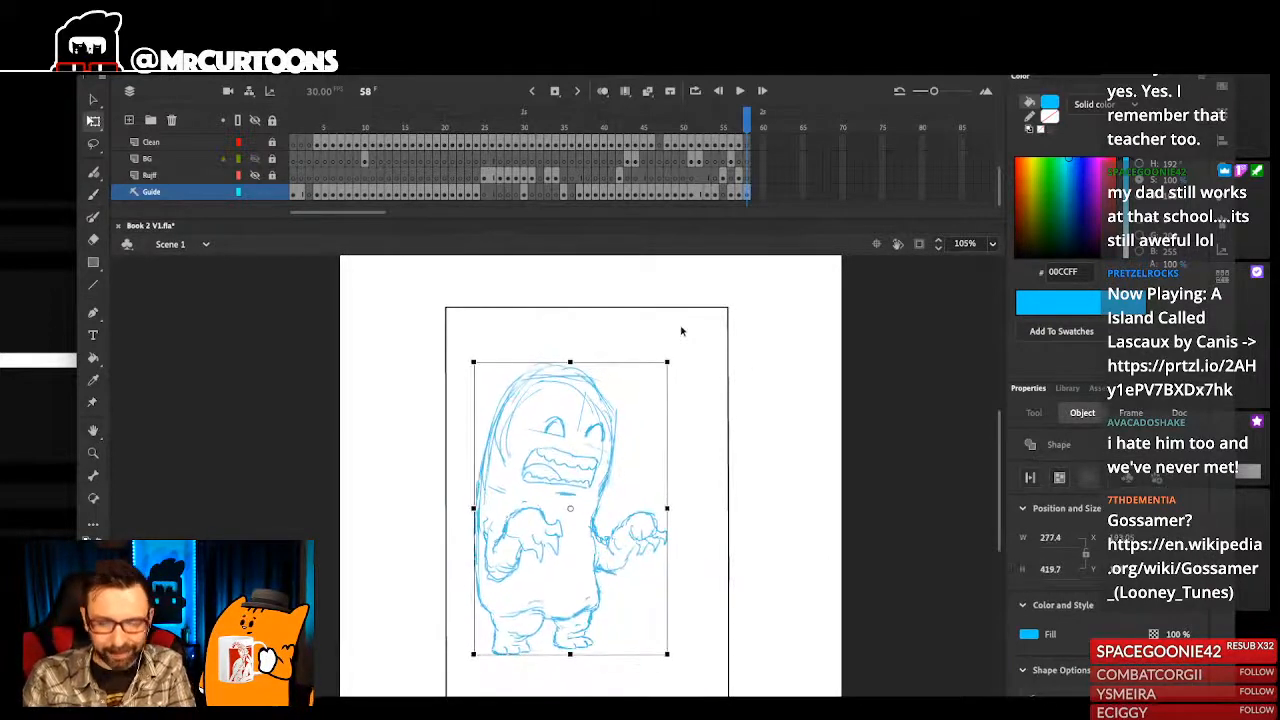
key("shift+Left")
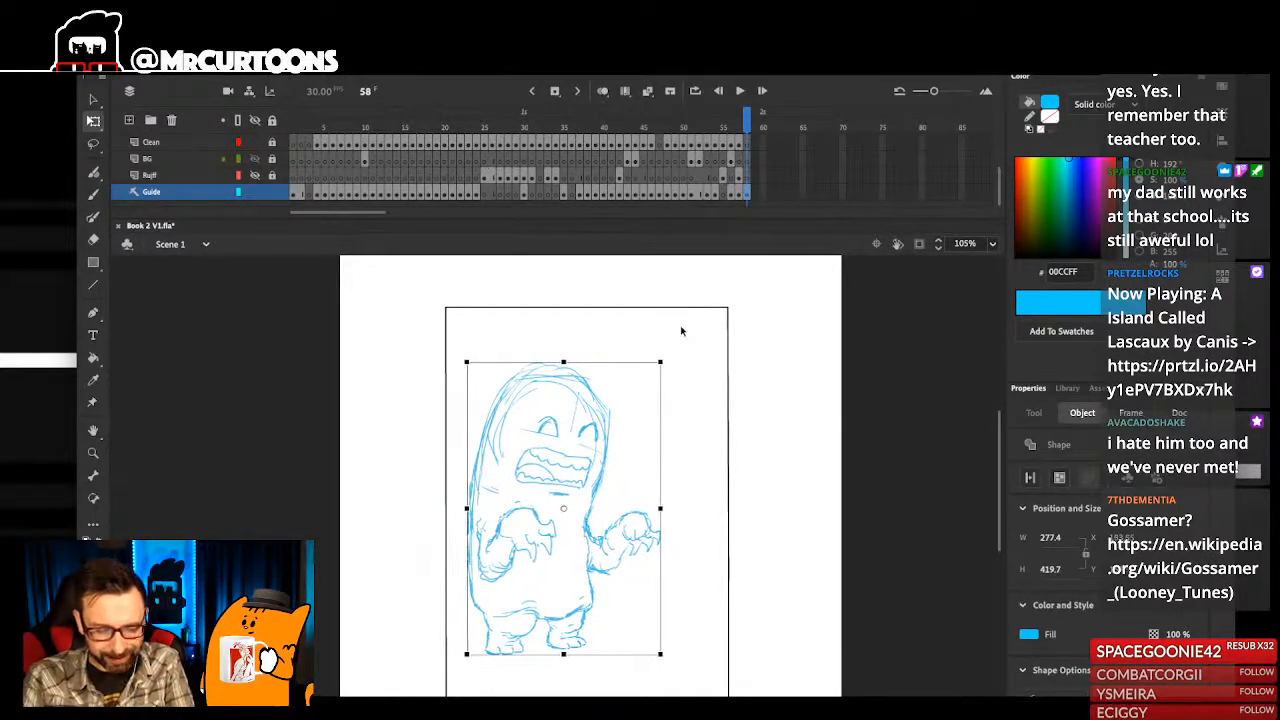
key("shift+Up")
left_click(690, 458)
- Sketch a large rounded hair mass bulging over the back of the head, with a jagged sideburn beside the mouth
left_click_drag(486, 338, 542, 540)
key("b")
mouse_move(628, 370)
left_mouse_down()
mouse_move(612, 408)
mouse_move(592, 408)
left_mouse_up()
key("super+2")
left_click_drag(480, 320, 584, 564)
mouse_move(674, 410)
left_mouse_down()
mouse_move(669, 446)
mouse_move(572, 335)
mouse_move(511, 309)
mouse_move(425, 367)
mouse_move(501, 489)
mouse_move(528, 433)
left_mouse_up()
mouse_move(457, 372)
left_mouse_down()
mouse_move(453, 434)
mouse_move(469, 448)
left_mouse_up()
mouse_move(478, 395)
left_mouse_down()
mouse_move(481, 451)
mouse_move(508, 442)
mouse_move(514, 491)
left_mouse_up()
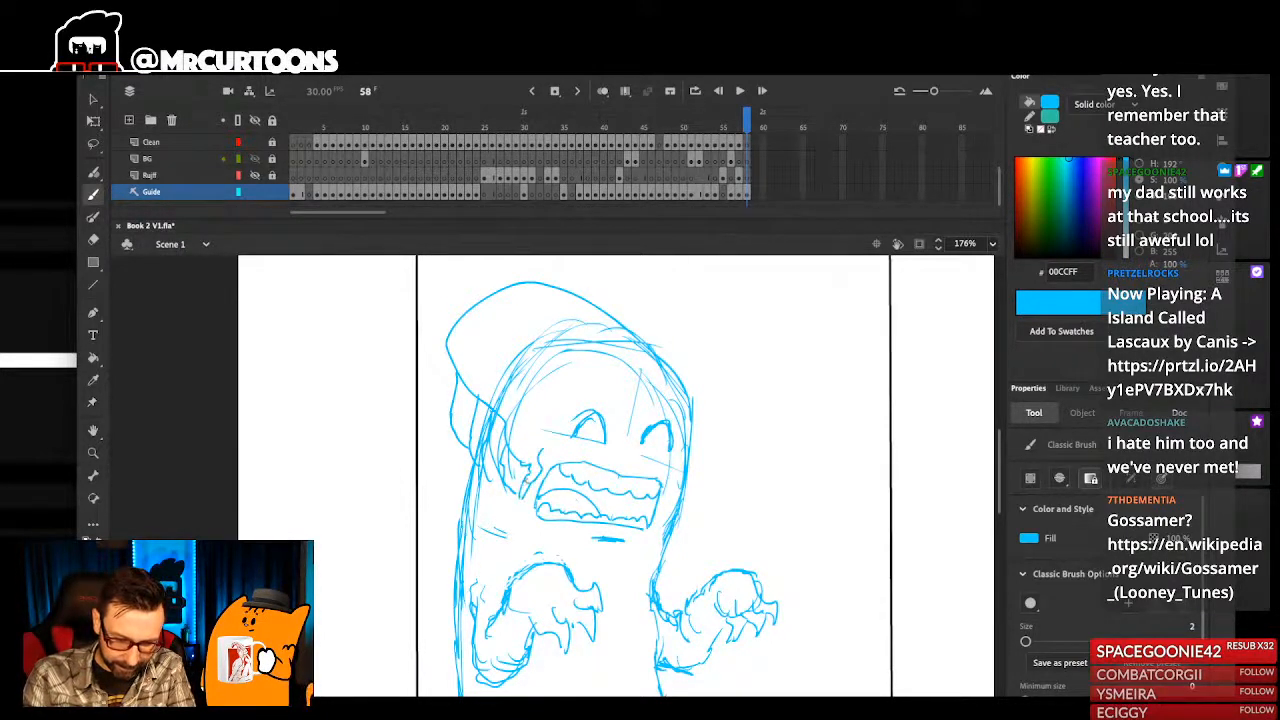
- Sketch a stepped lip line above the mouth and short cheek strokes beside its far corner
left_click_drag(690, 481, 674, 520)
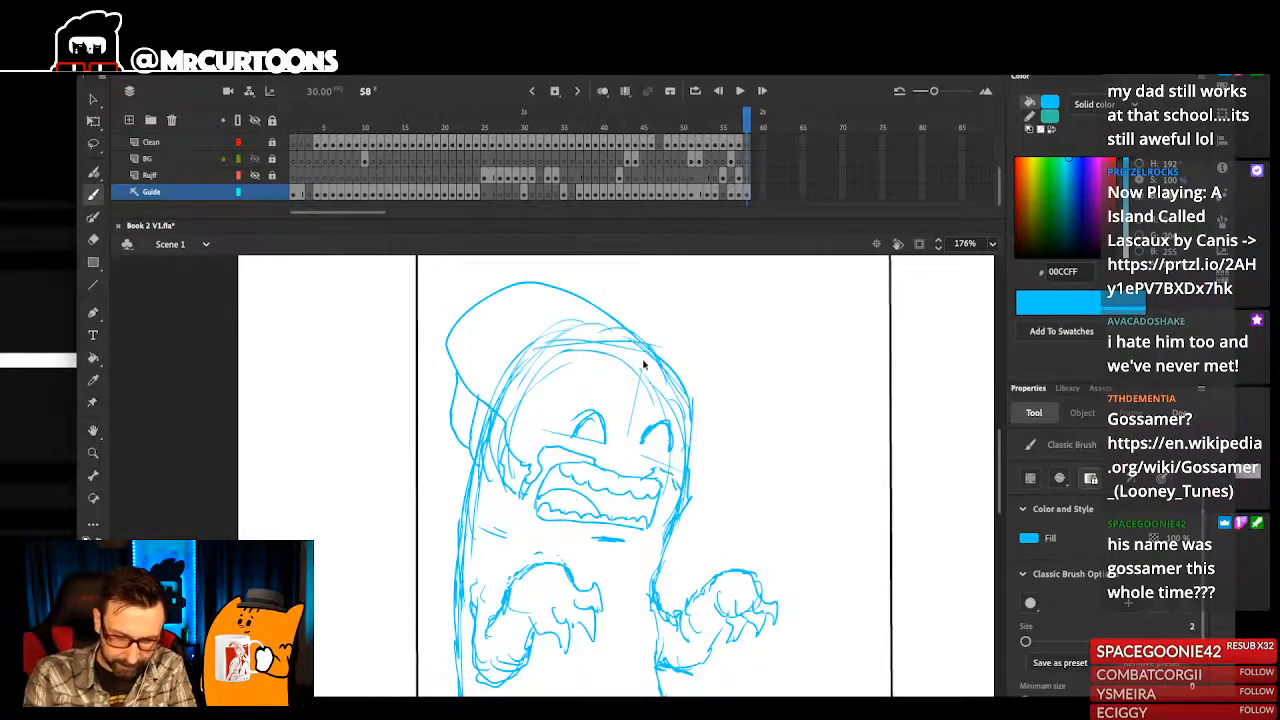
scroll(690, 396, "down", 3)
scroll(629, 454, "left", 1)
scroll(491, 374, "up", 5)
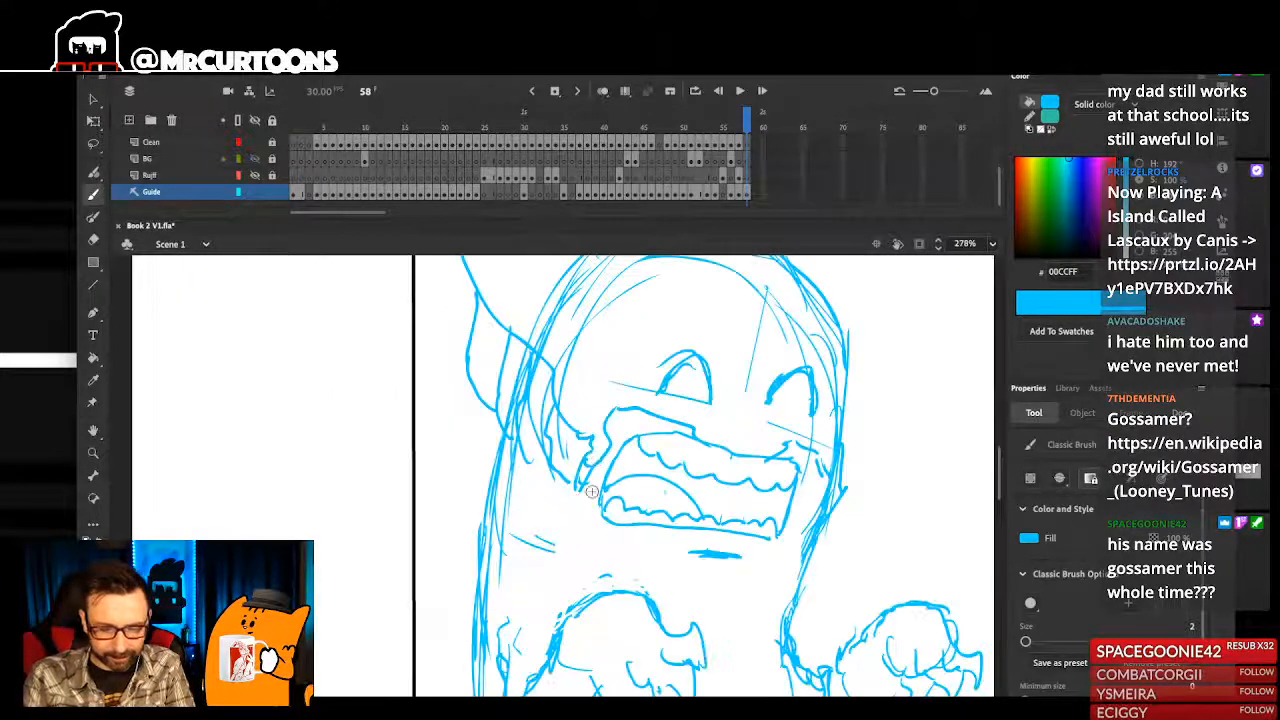
- Select the old overlapping head arcs inside the new hair outline with the Lasso tool and delete them
scroll(592, 486, "down", 5)
scroll(640, 420, "left", 1)
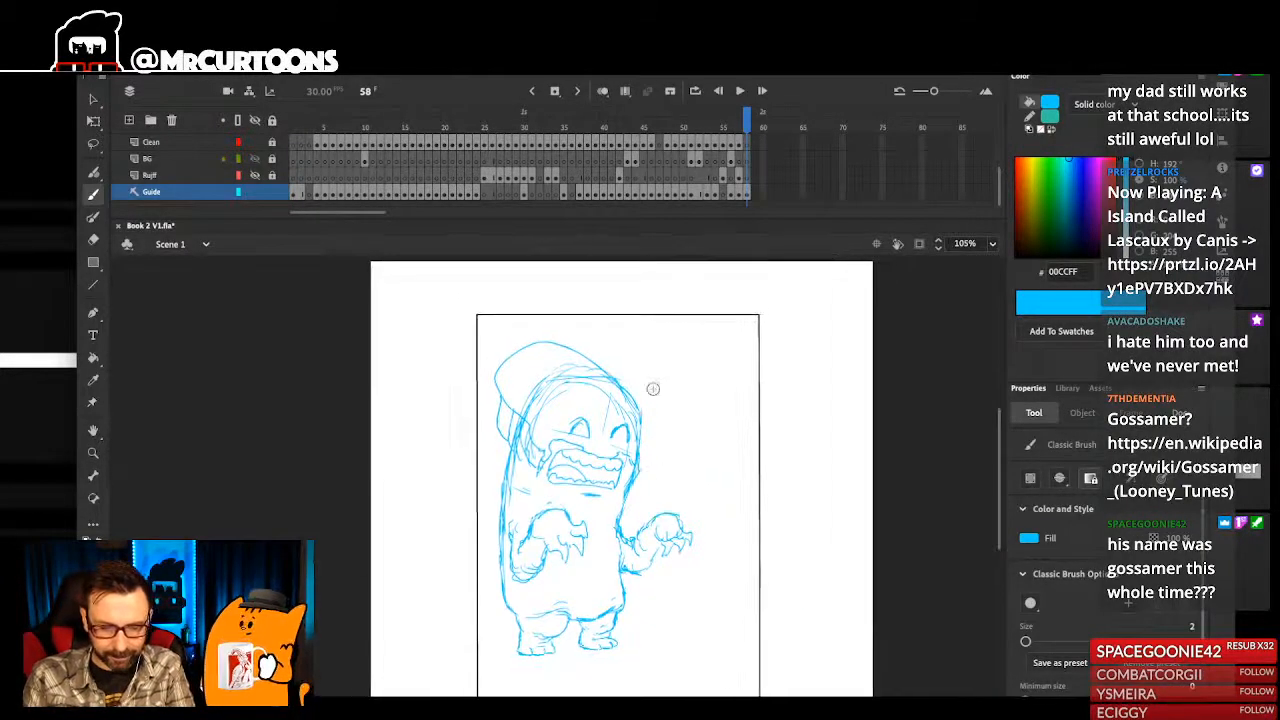
key("l")
mouse_move(520, 405)
left_mouse_down()
mouse_move(558, 357)
mouse_move(586, 389)
left_mouse_up()
key("Delete")
left_click_drag(597, 443, 625, 480)
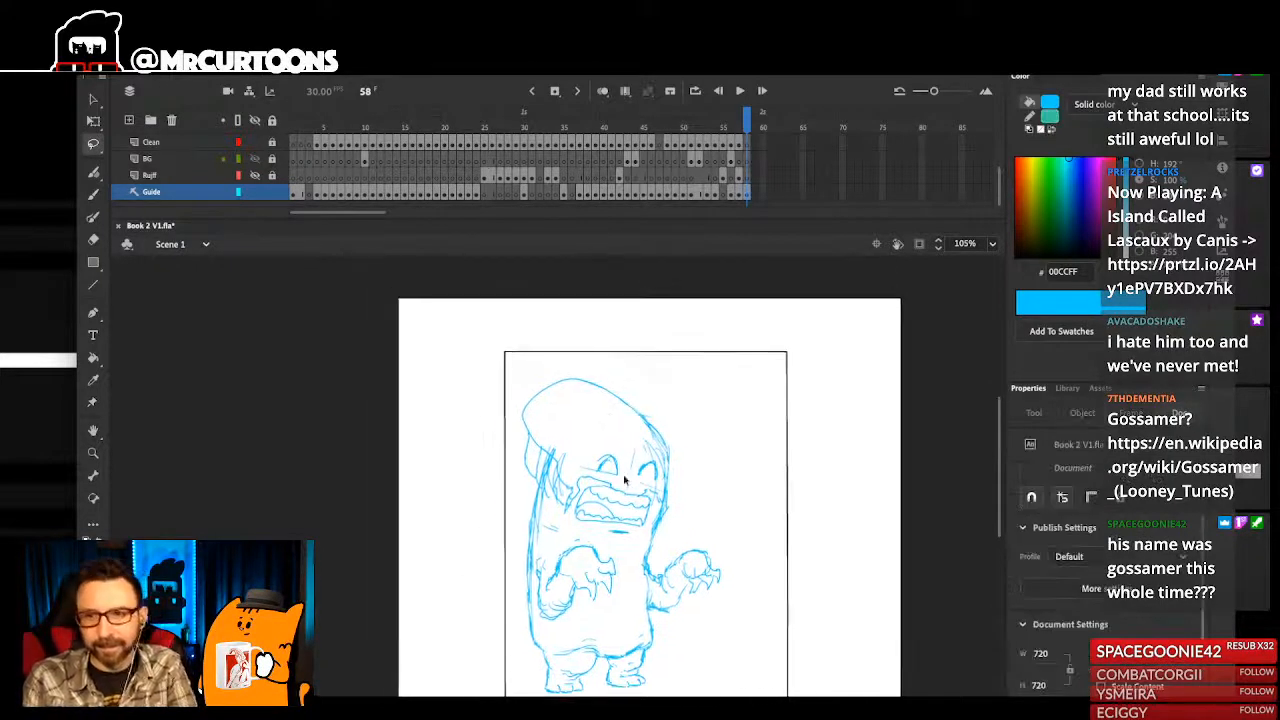
- Delete the leftover construction strokes just inside the forehead's right edge
left_click_drag(686, 526, 627, 480)
left_click_drag(616, 552, 634, 527)
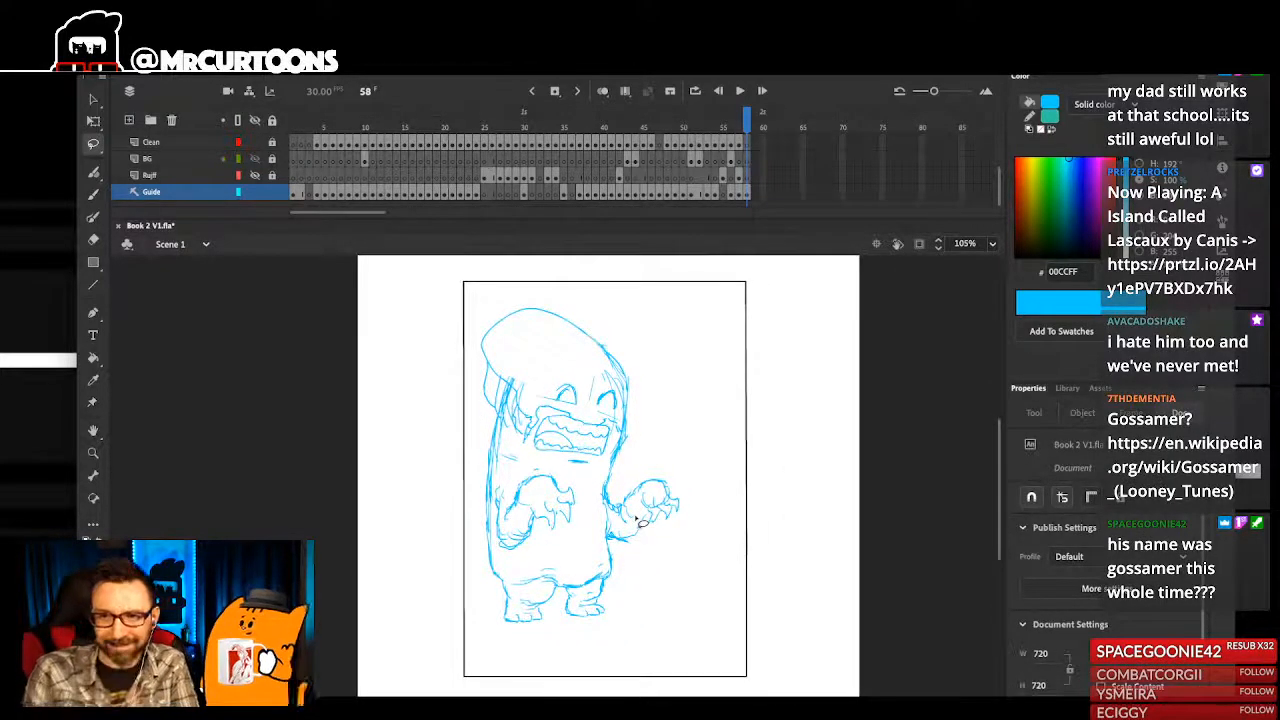
scroll(650, 420, "up", 3)
key("e")
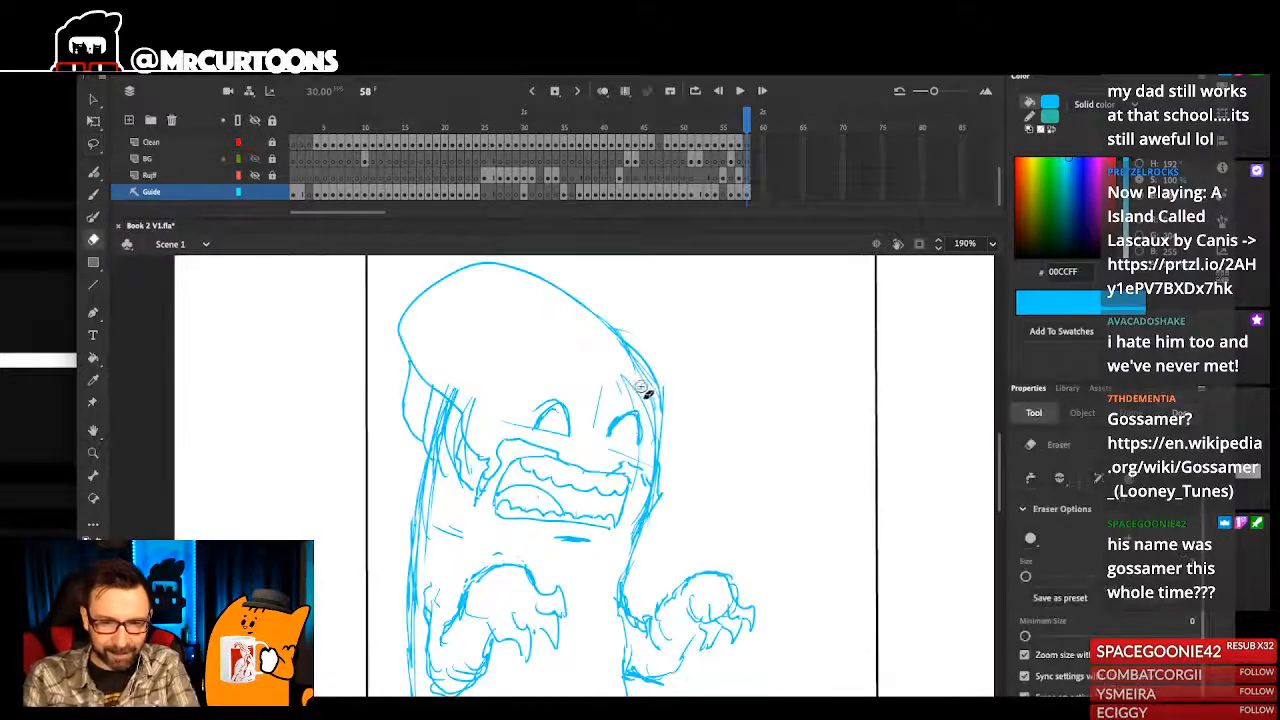
key("l")
key("Delete")
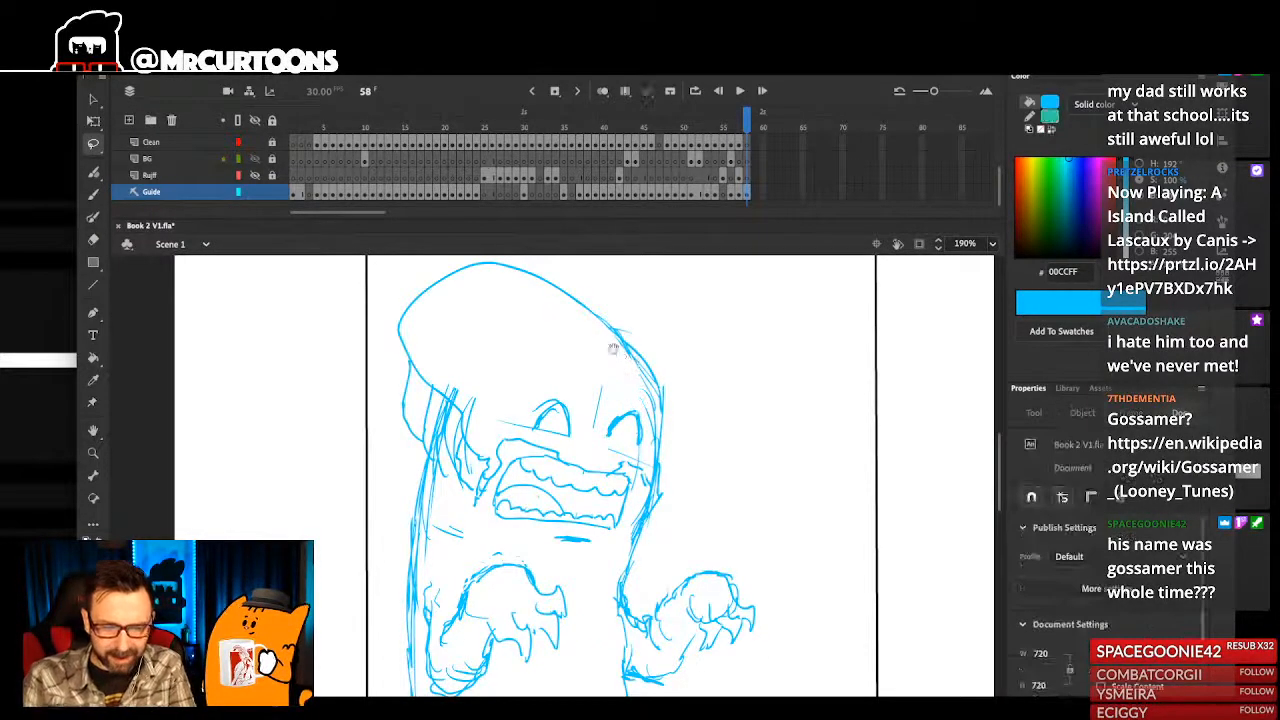
- Add small pupils in the lower inner part of both eyes
left_click_drag(614, 351, 630, 357)
key("b")
left_click_drag(619, 452, 623, 454)
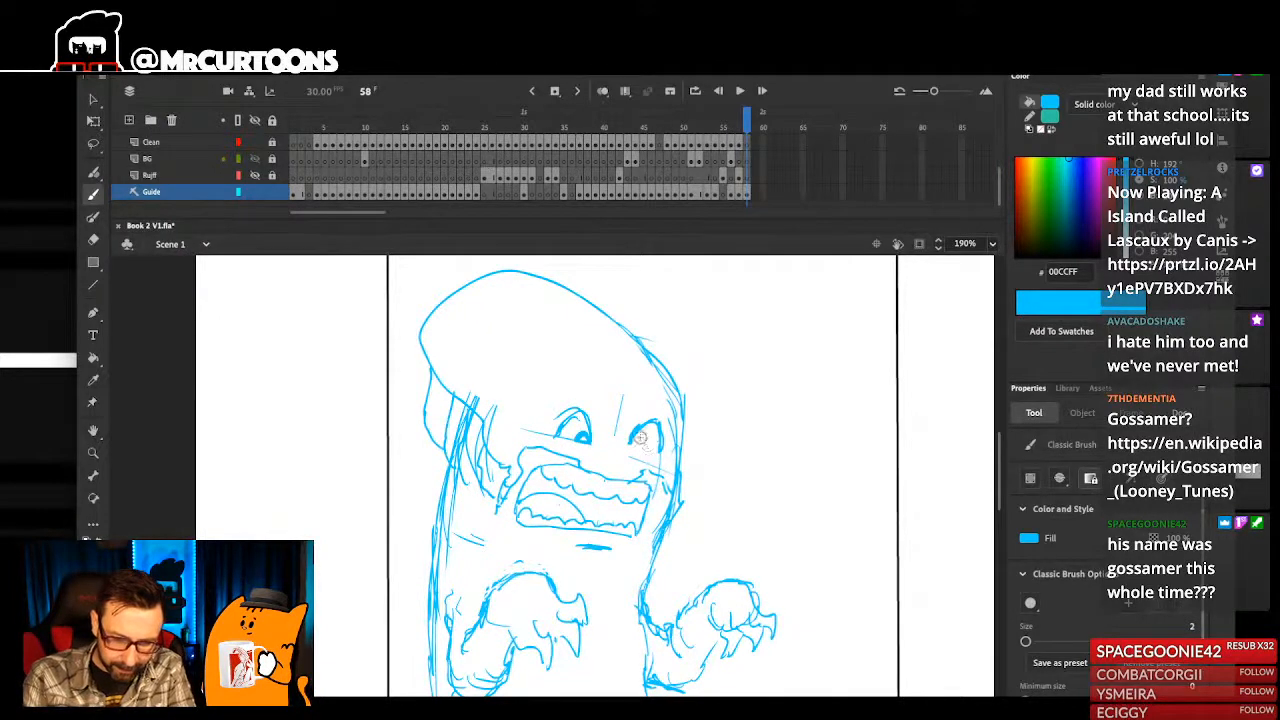
left_click_drag(652, 449, 677, 413)
- Sketch a few short curved hair marks on the back of the hair mass
key("ctrl+2")
left_click_drag(438, 308, 516, 484)
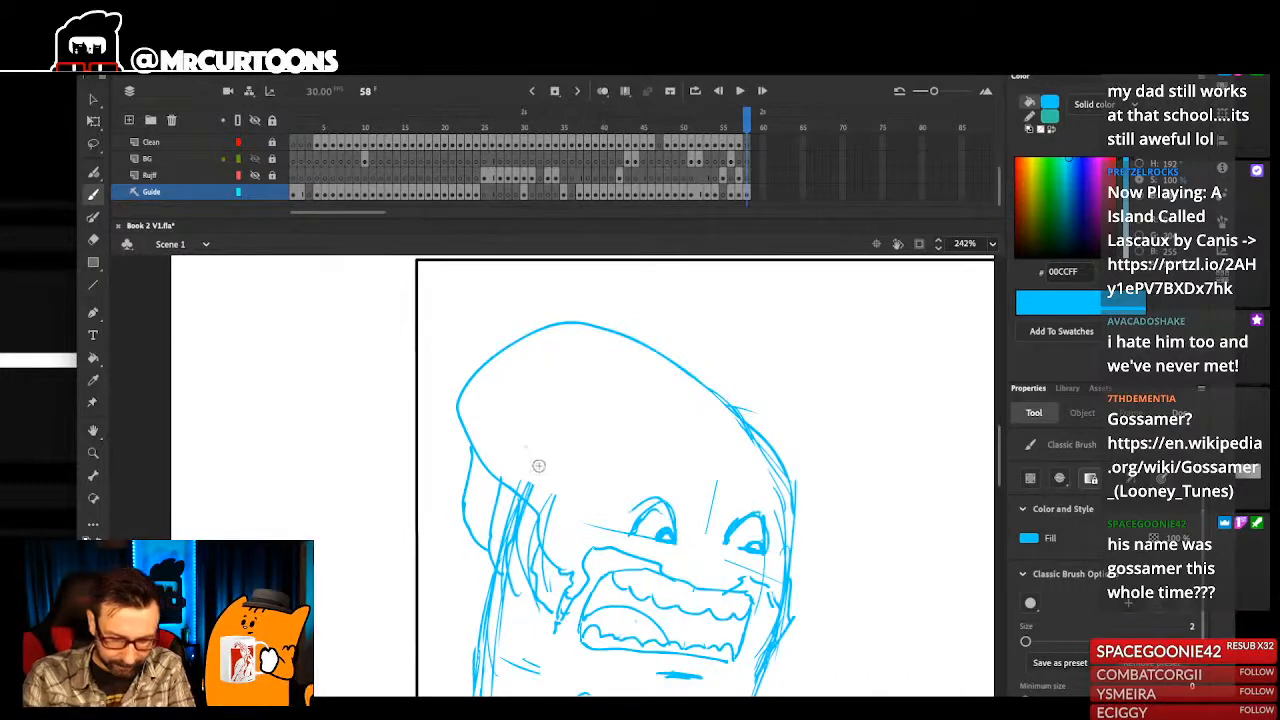
key("ctrl+1")
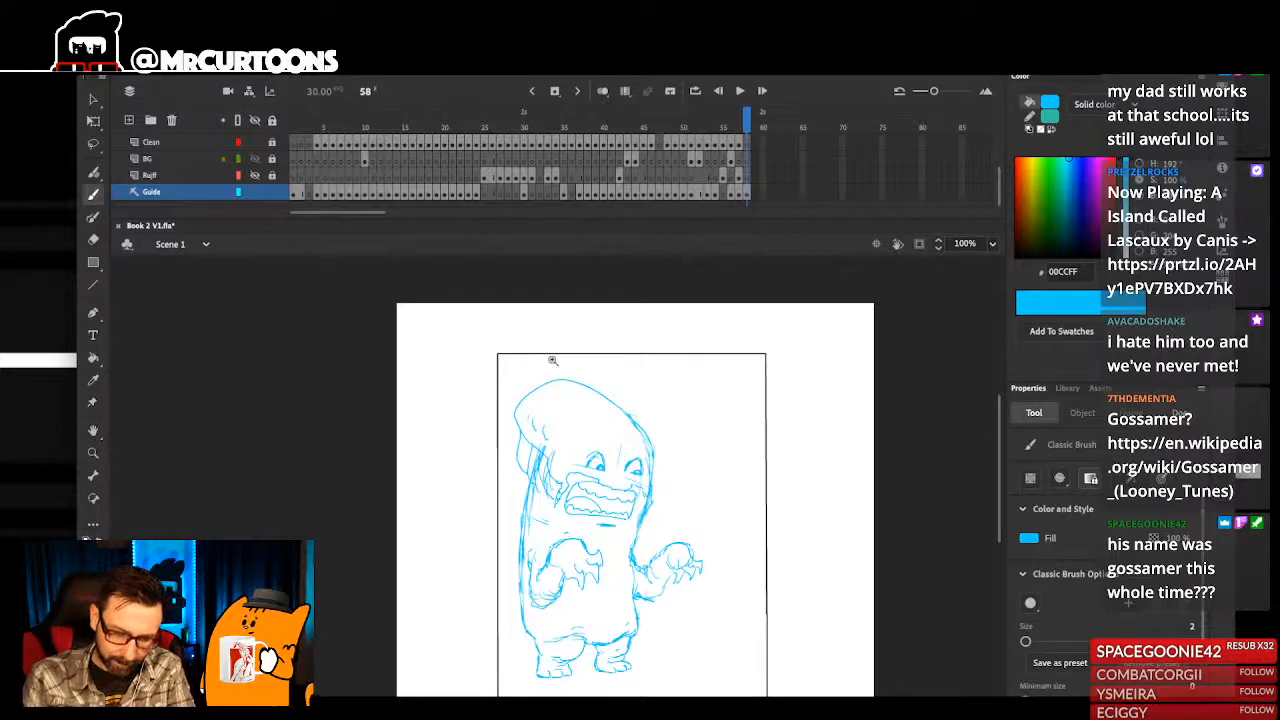
- Select the hair mass over the back of the head with the Lasso tool and delete it
left_click(586, 376)
key("l")
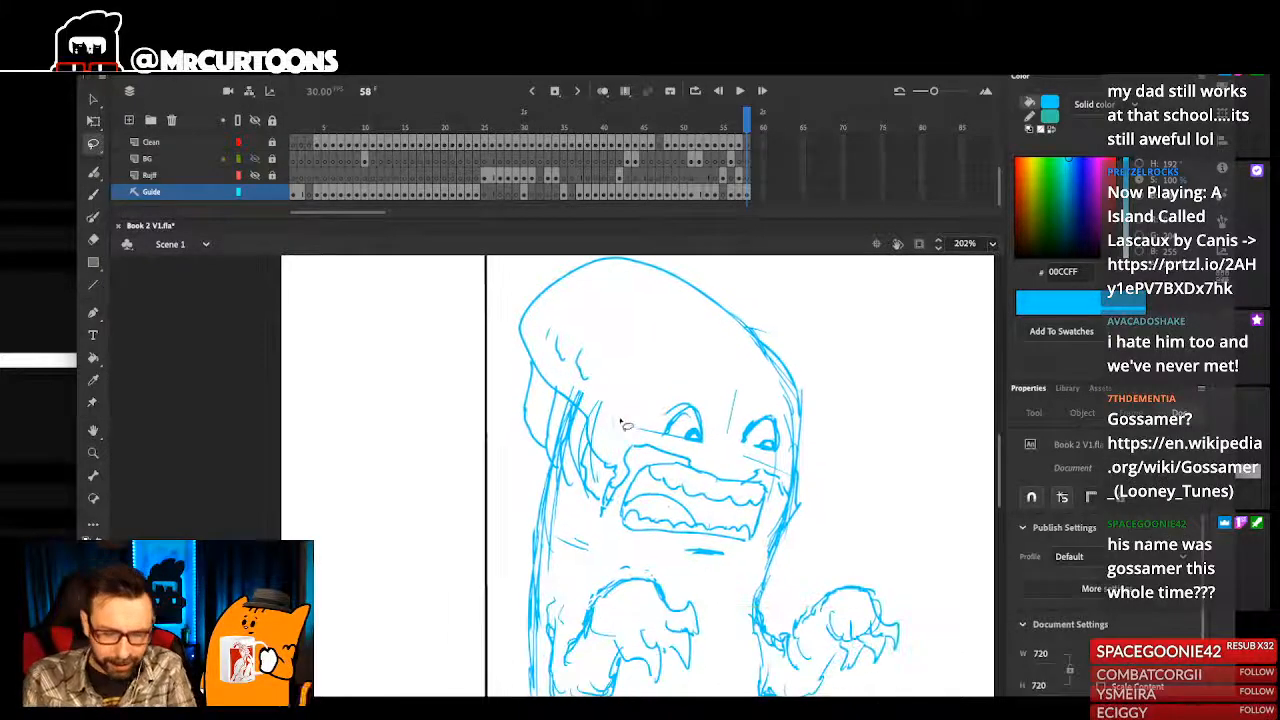
mouse_move(620, 430)
left_mouse_down()
mouse_move(545, 255)
mouse_move(762, 306)
mouse_move(740, 408)
left_mouse_up()
key("Delete")
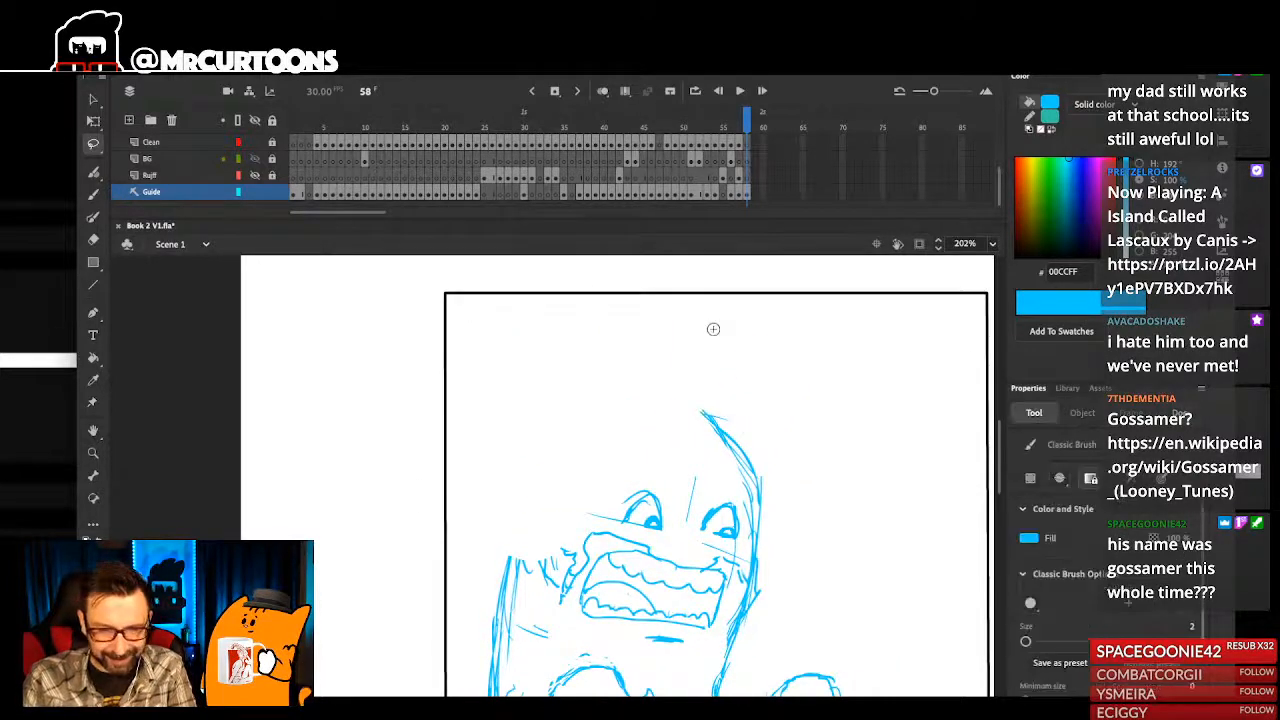
- Select the remaining jagged sideburn strokes and the lip line above the mouth with the Lasso tool and delete them
key("b")
key("ctrl+2")
left_click_drag(434, 332, 510, 550)
left_click_drag(560, 490, 573, 494)
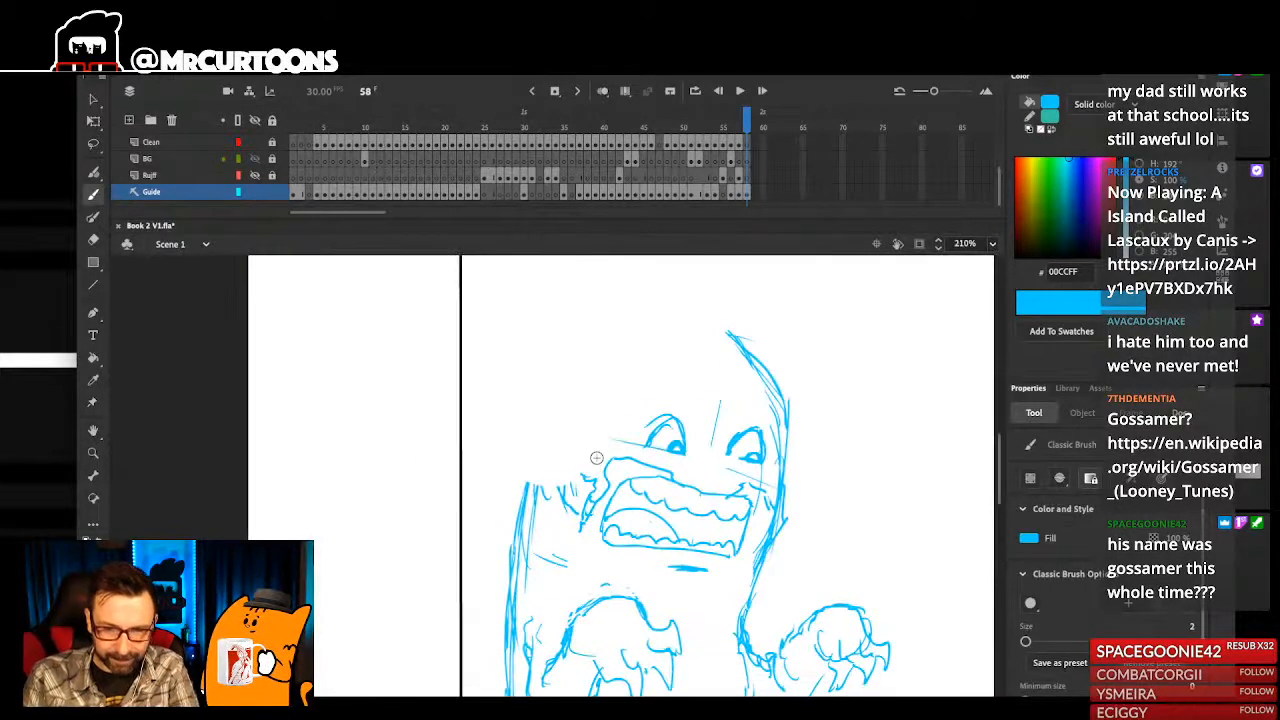
key("l")
left_click_drag(674, 494, 681, 479)
left_click_drag(598, 522, 642, 424)
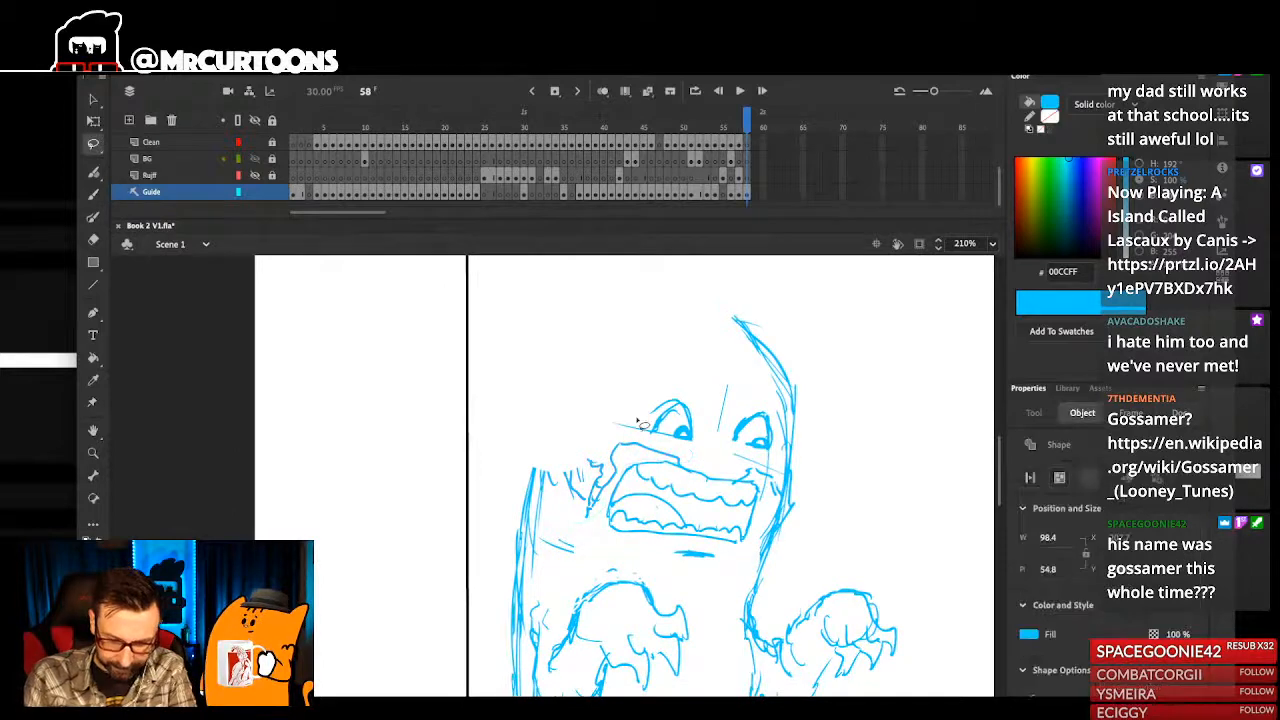
key("Delete")
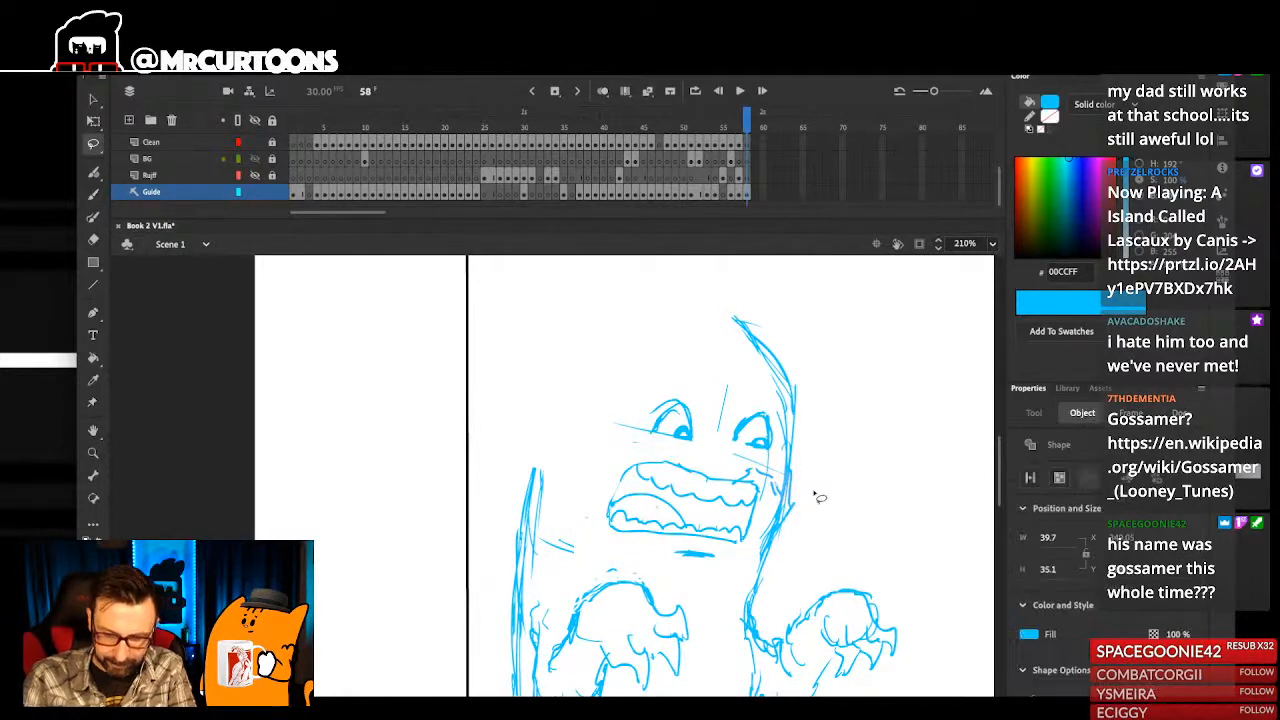
- Select the head contour strokes on the side of the far eye with the Lasso tool and delete them
key("ctrl+2")
left_click(583, 358)
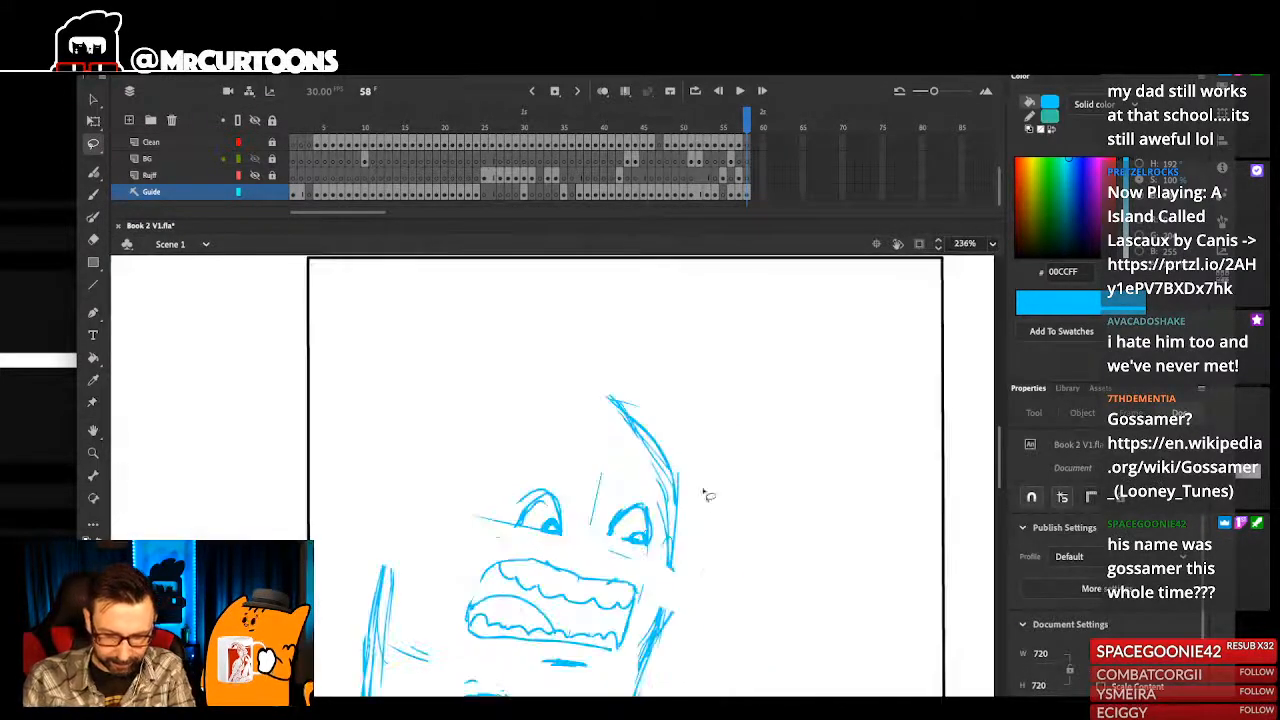
left_click_drag(661, 555, 694, 431)
key("Delete")
- Brush the back line up into a rounded head top and sketch two pointed horns over the far side of the forehead
key("ctrl+1")
left_click_drag(524, 362, 548, 495)
key("b")
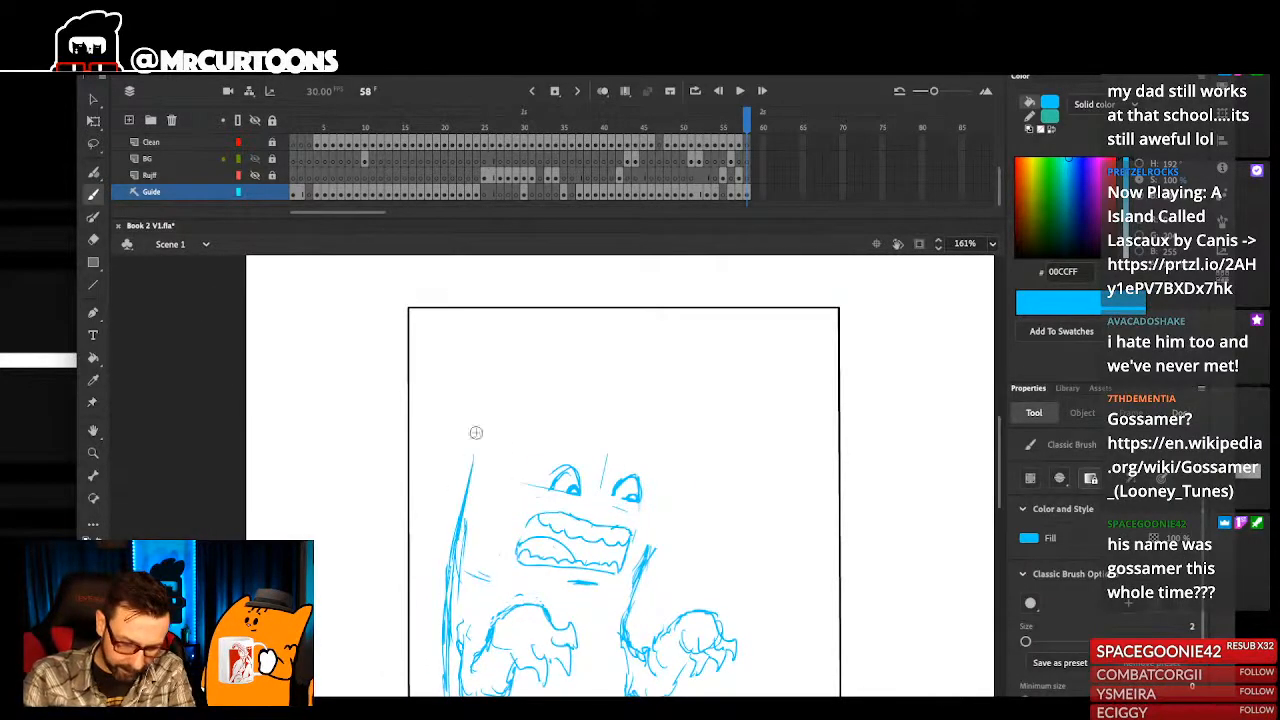
mouse_move(522, 394)
left_mouse_down()
mouse_move(652, 404)
mouse_move(654, 376)
mouse_move(662, 424)
mouse_move(688, 422)
mouse_move(709, 385)
mouse_move(698, 476)
left_mouse_up()
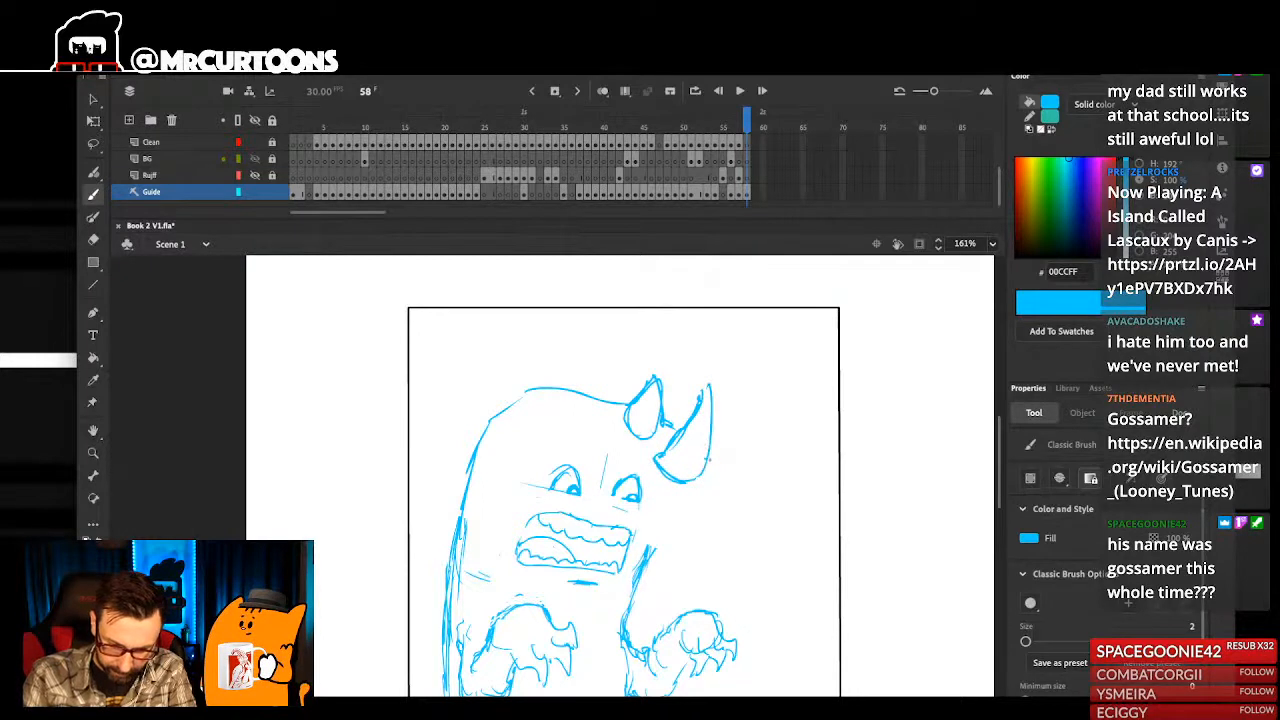
- Try a head edge line below the lower horn and undo it together with both horns
left_click_drag(696, 507, 703, 510)
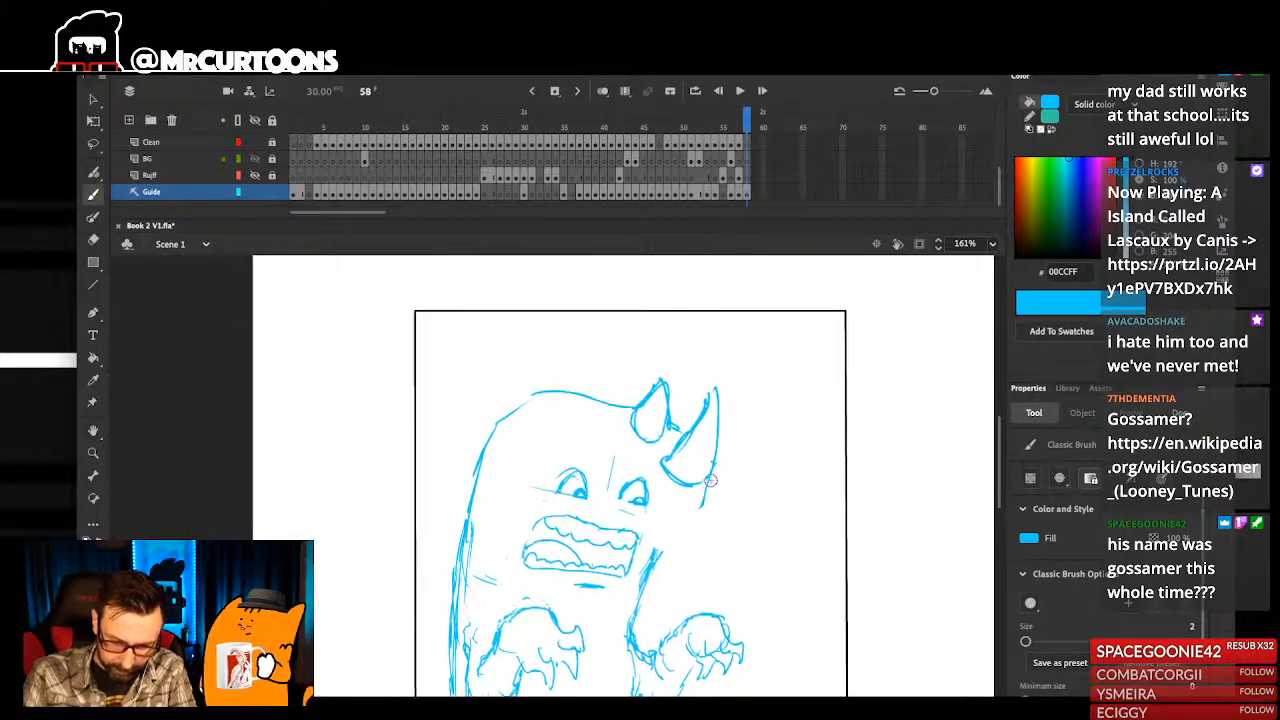
key("super+z")
mouse_move(612, 480)
left_mouse_down()
mouse_move(686, 512)
mouse_move(700, 494)
left_mouse_up()
key("super+2")
left_click_drag(500, 345, 668, 540)
key("super+z")
key("super+z")
key("super+z")
key("super+z")
key("super+z")
key("super+z")
key("super+z")
key("super+z")
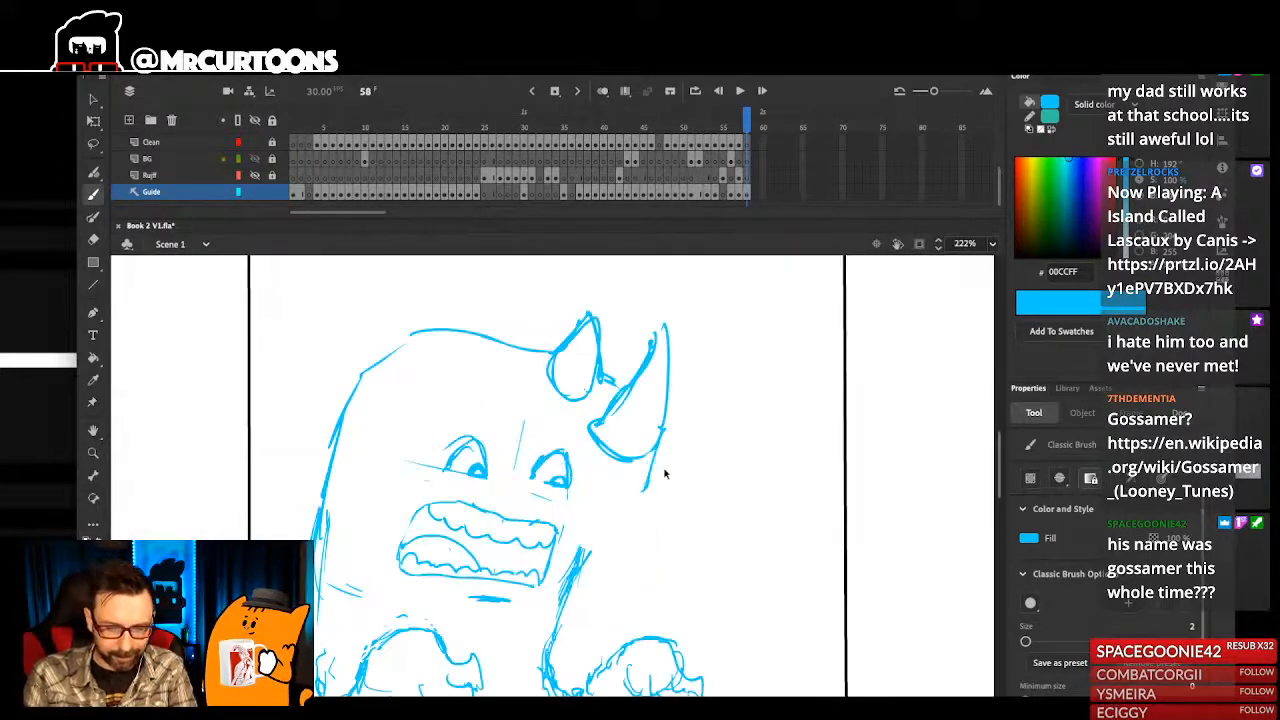
- Redraw a small horn on the head top and a larger curved horn above the far eye, and connect the head side to the body
left_click_drag(604, 390, 634, 415)
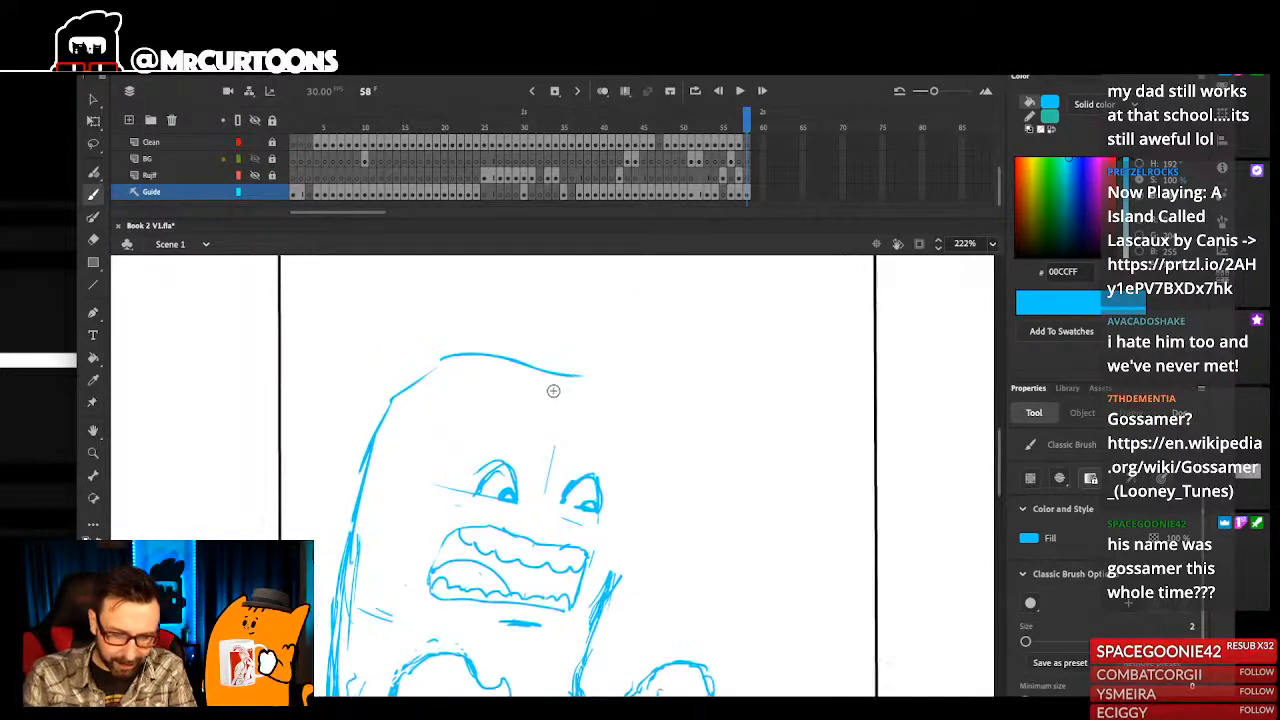
mouse_move(580, 375)
left_mouse_down()
mouse_move(595, 400)
mouse_move(542, 396)
left_mouse_up()
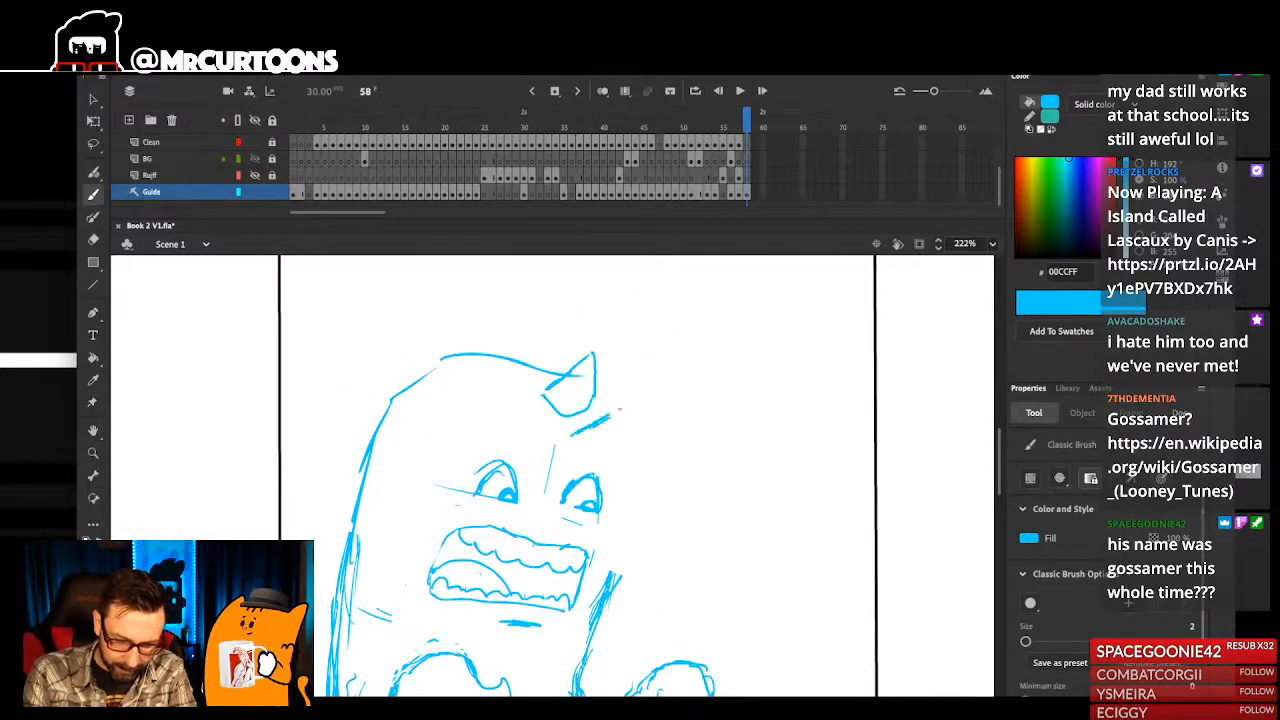
left_click_drag(562, 448, 564, 498)
left_click_drag(640, 438, 597, 476)
left_click_drag(598, 381, 612, 389)
left_click_drag(620, 491, 644, 459)
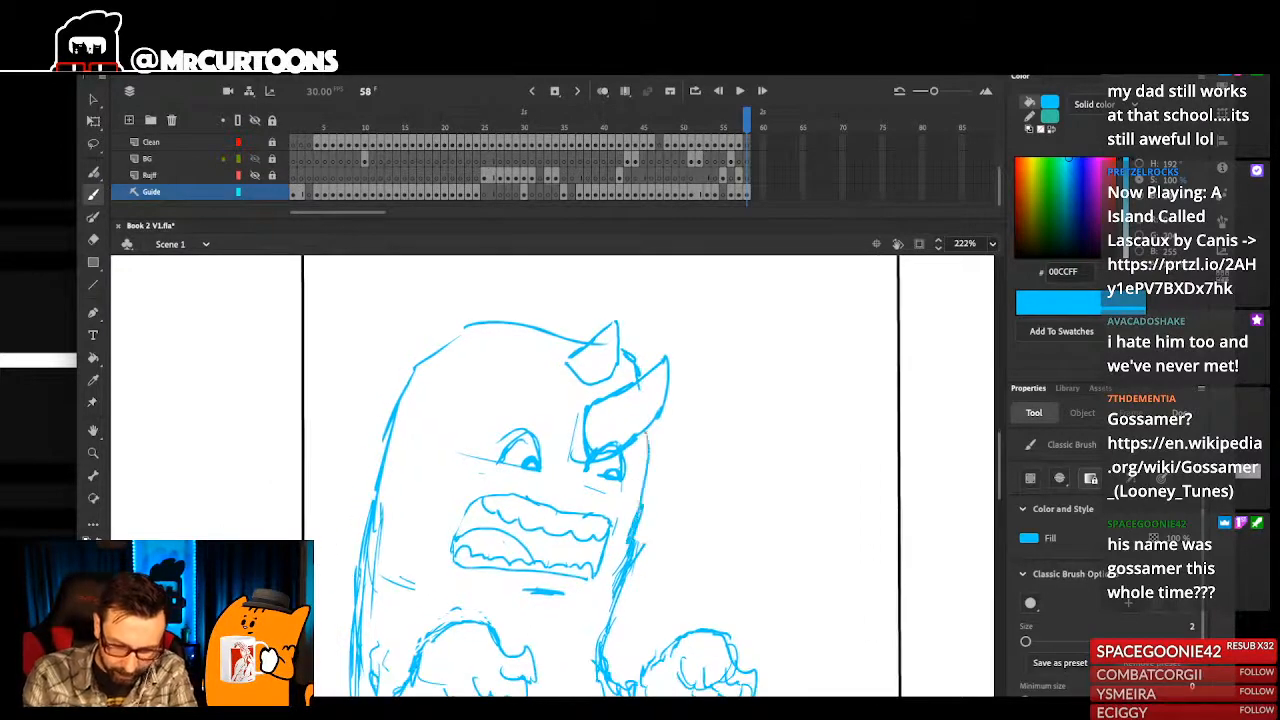
- Erase the far eye and stray lines overlapping the larger horn, and redraw both horn bases rounder with the brush
key("r")
key("e")
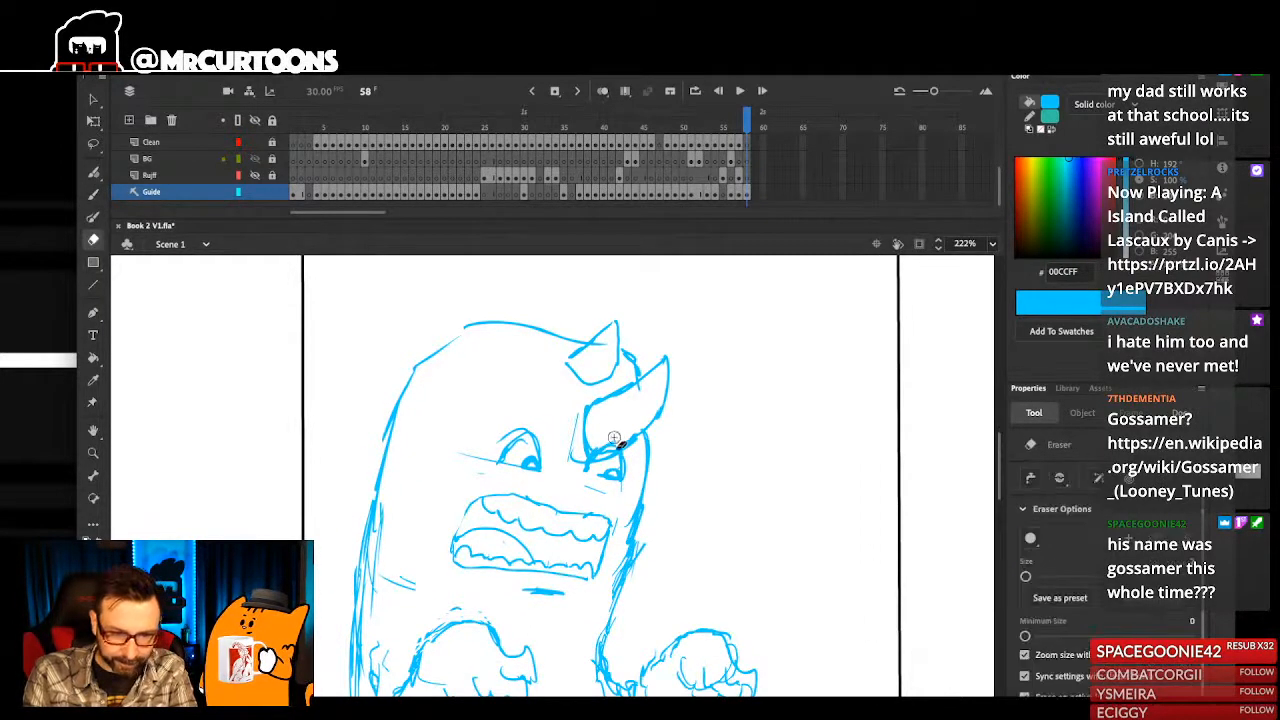
left_click_drag(623, 467, 611, 479)
key("b")
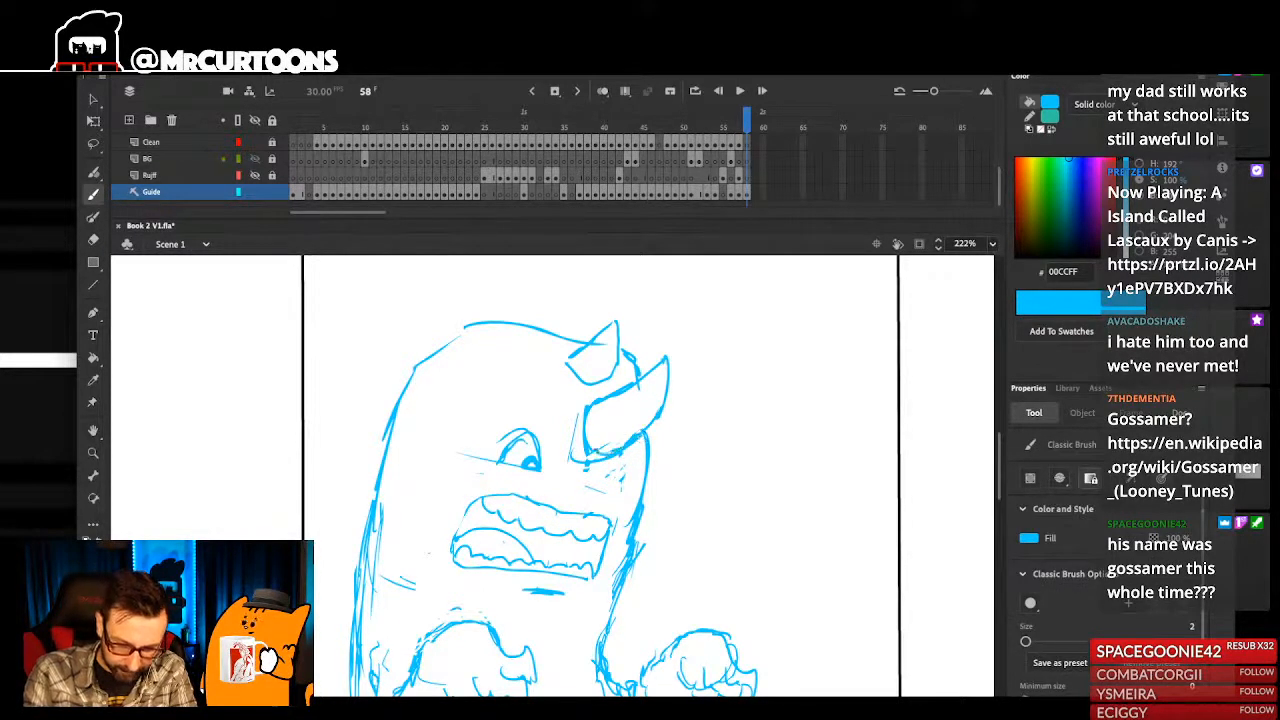
key("e")
mouse_move(604, 456)
left_mouse_down()
mouse_move(572, 452)
mouse_move(585, 460)
left_mouse_up()
key("b")
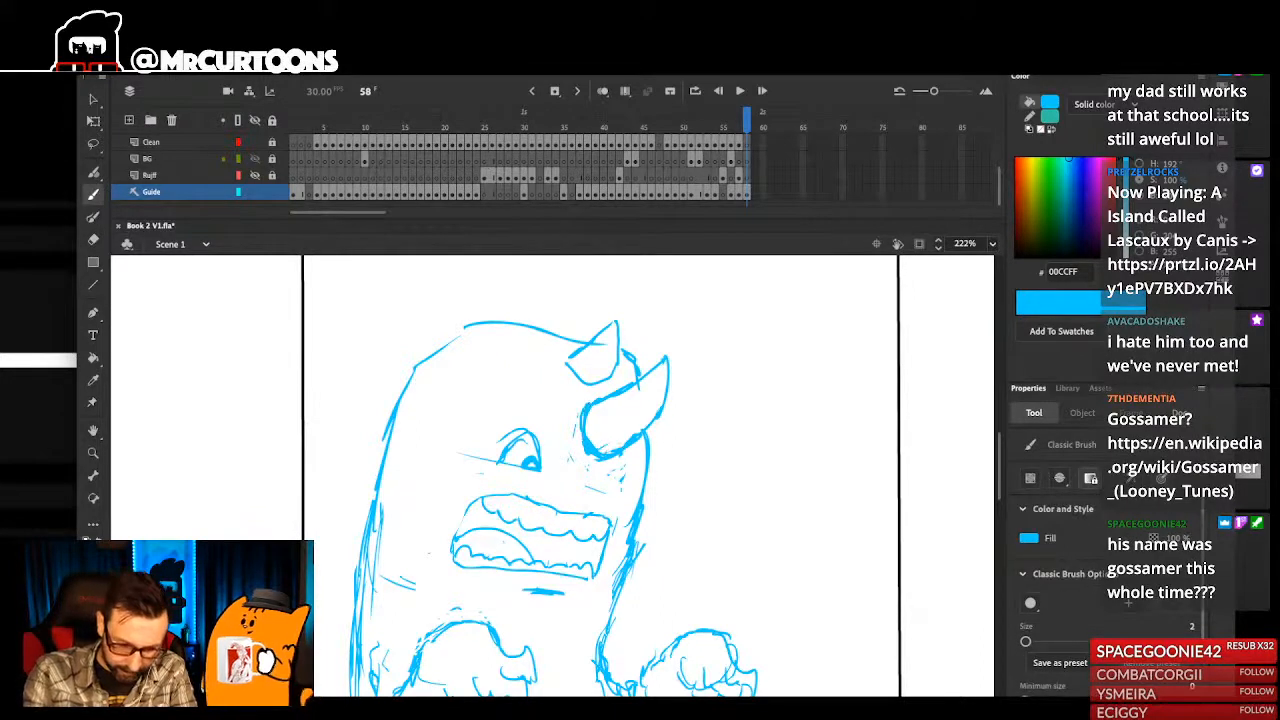
mouse_move(578, 358)
left_mouse_down()
mouse_move(616, 322)
mouse_move(621, 370)
left_mouse_up()
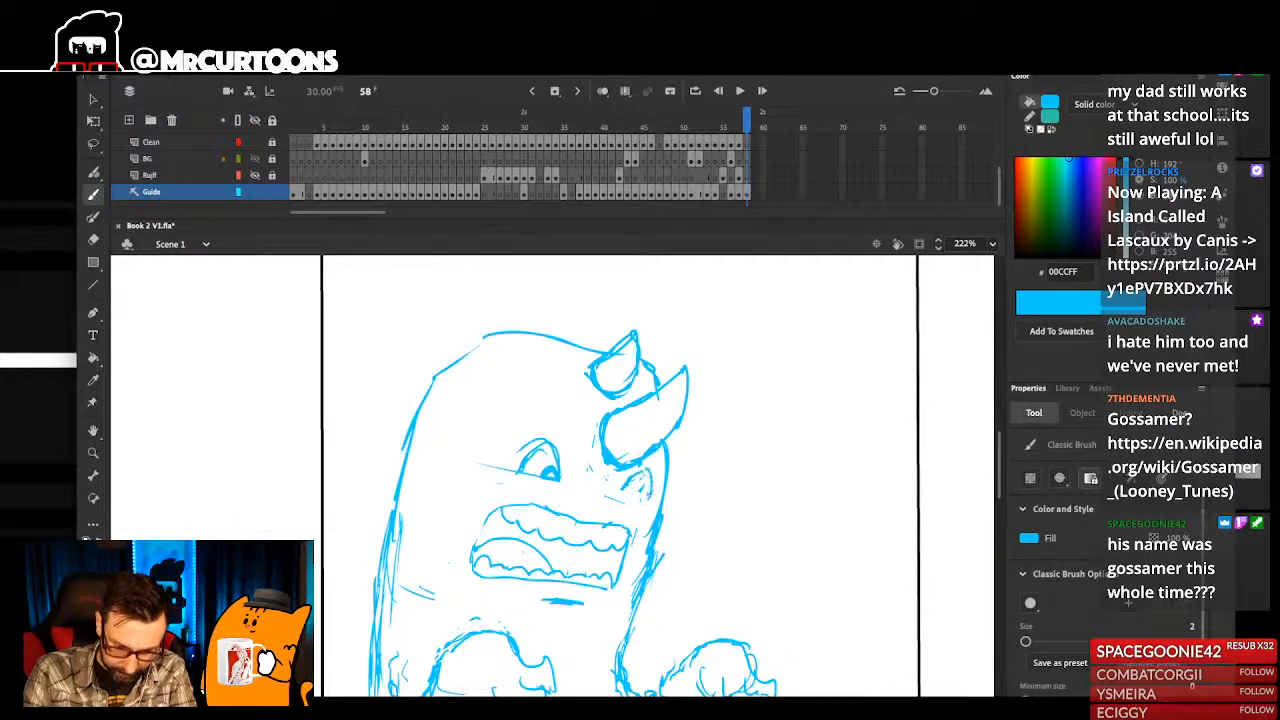
- Redraw the far eye with its pupil beneath the larger horn, and add an eyebrow and lower lid to the near eye
left_click_drag(557, 484, 518, 482)
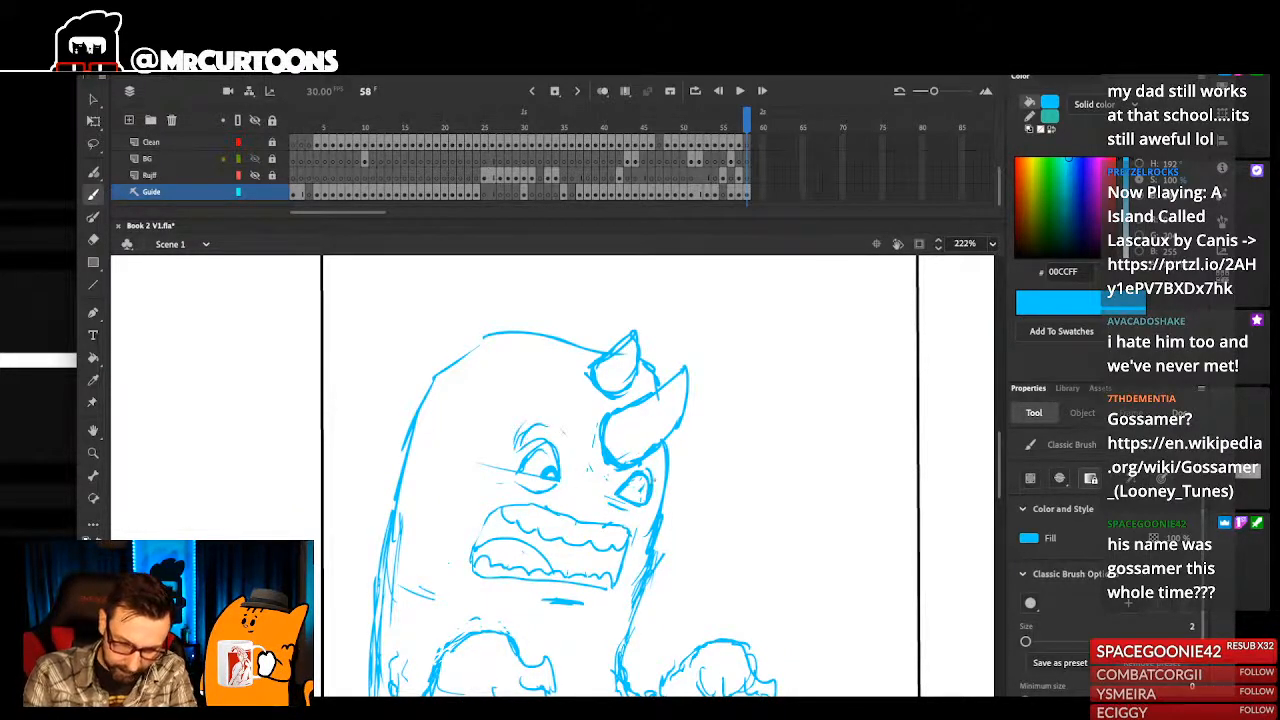
key("ctrl+2")
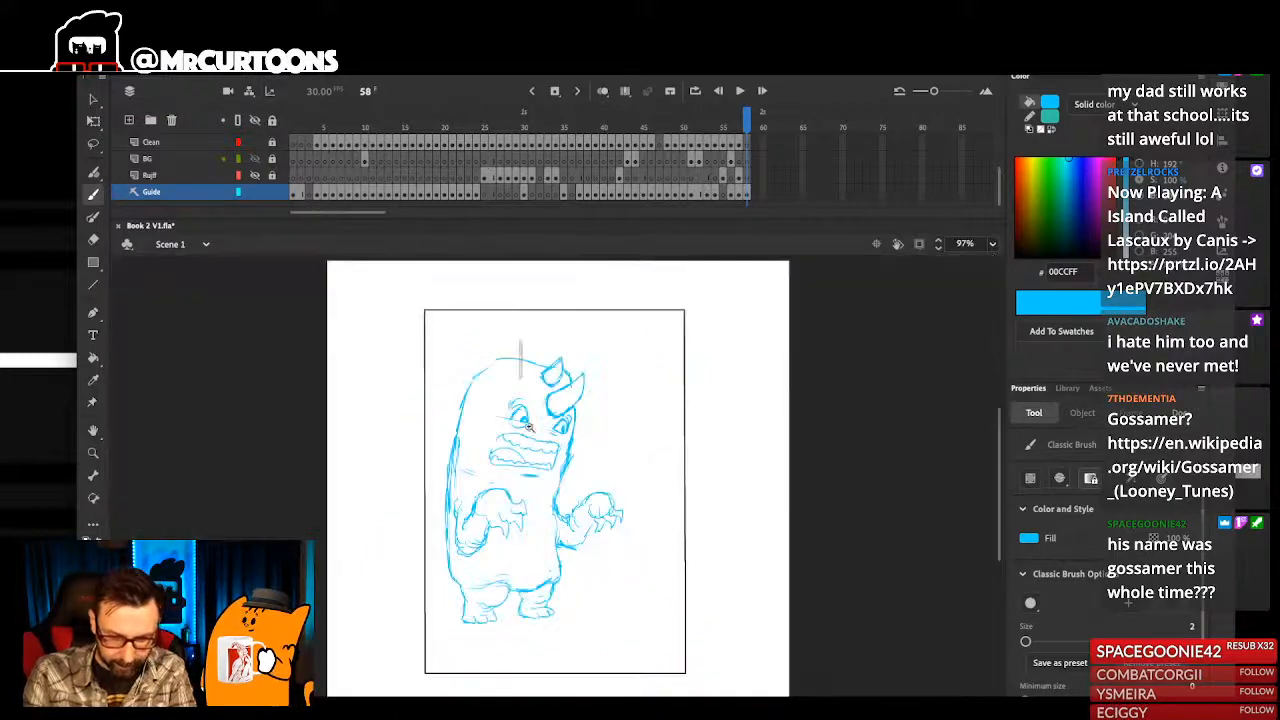
left_click_drag(520, 347, 558, 518)
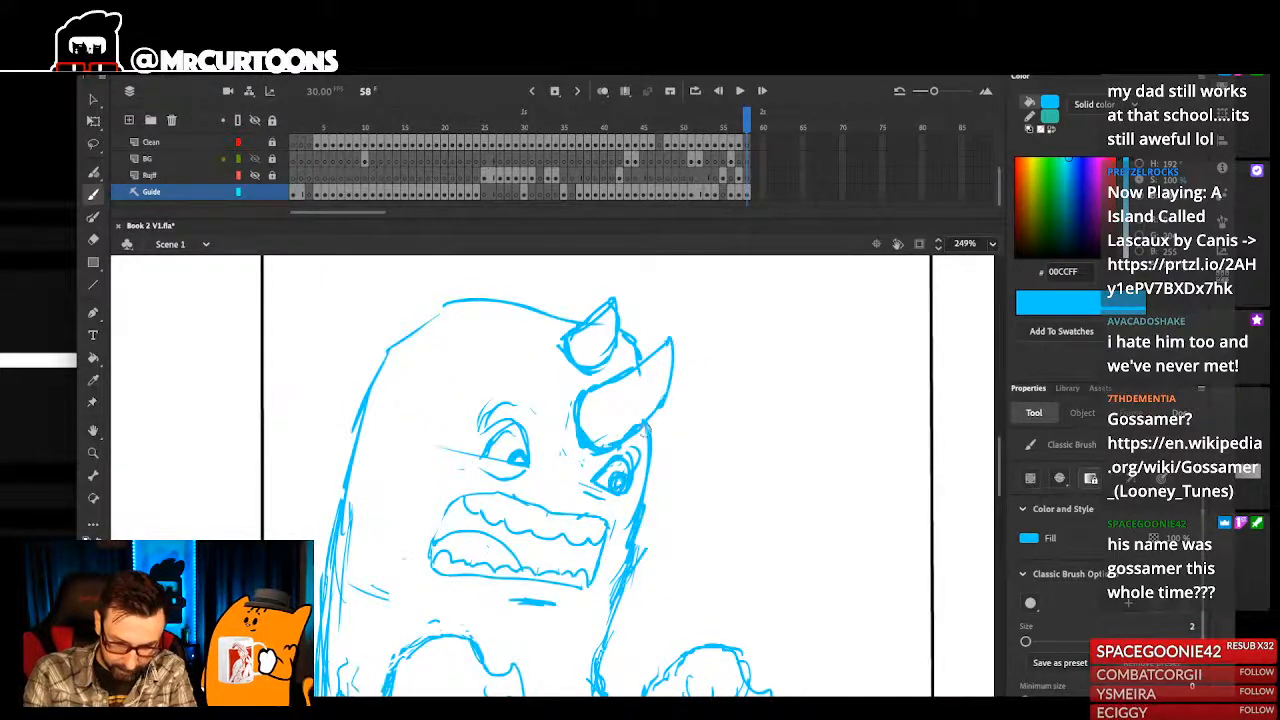
- Brush an inner contour line inside the larger horn
scroll(614, 497, "down", 5)
left_click_drag(629, 504, 674, 521)
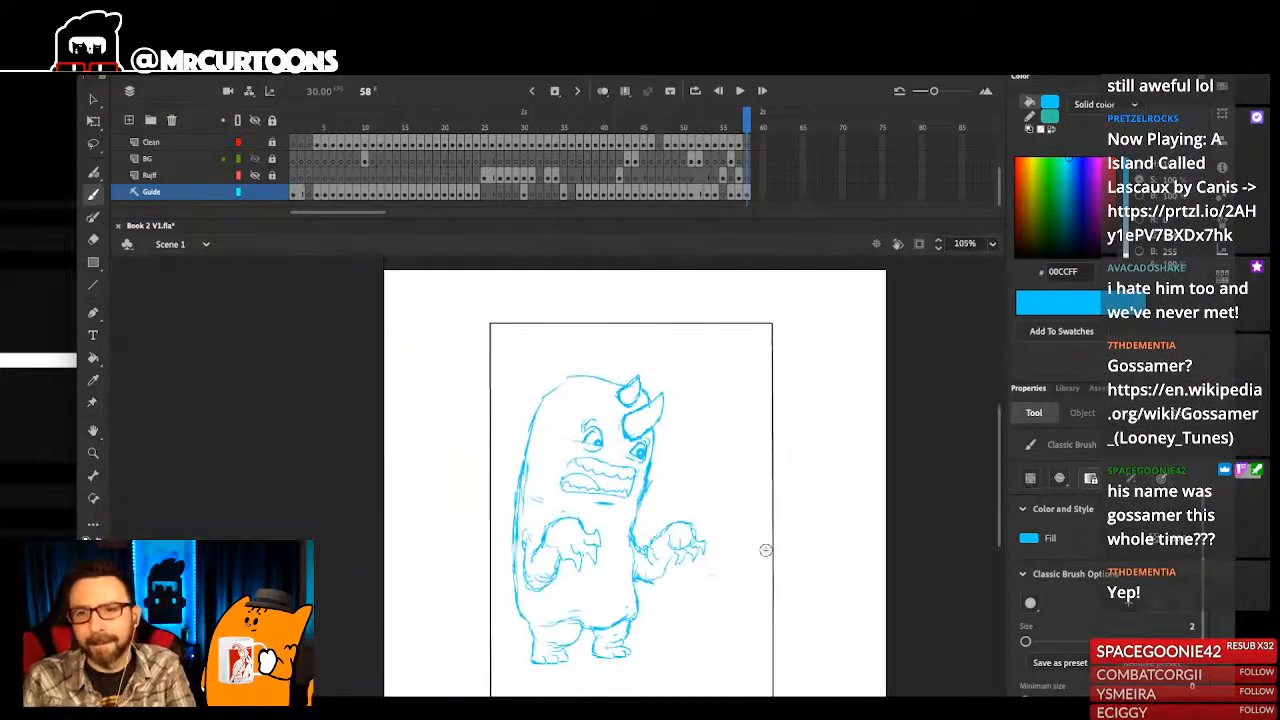
left_click_drag(689, 587, 724, 593)
scroll(631, 488, "up", 4)
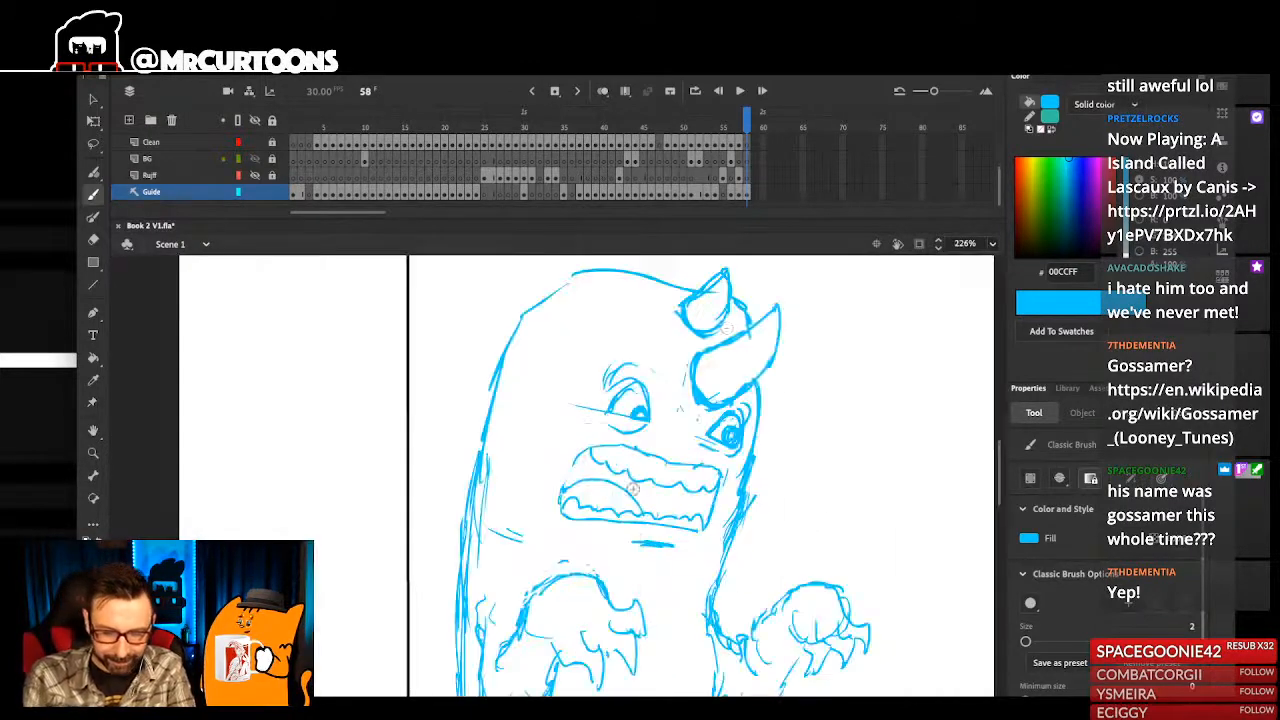
left_click_drag(730, 284, 700, 318)
left_click_drag(757, 357, 704, 372)
- Sketch a pointed ear with an inner ear hole on the near side of the head
mouse_move(622, 289)
left_mouse_down()
mouse_move(626, 326)
mouse_move(571, 337)
left_mouse_up()
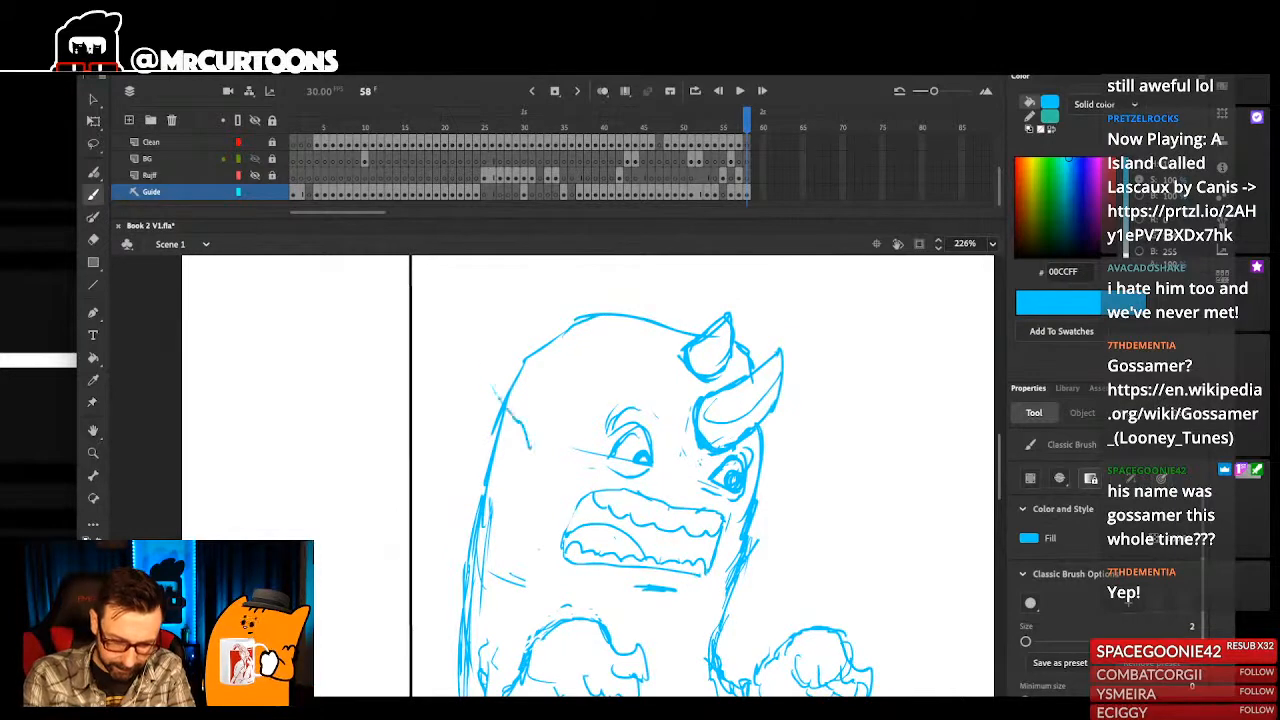
mouse_move(496, 383)
left_mouse_down()
mouse_move(479, 352)
mouse_move(474, 405)
left_mouse_up()
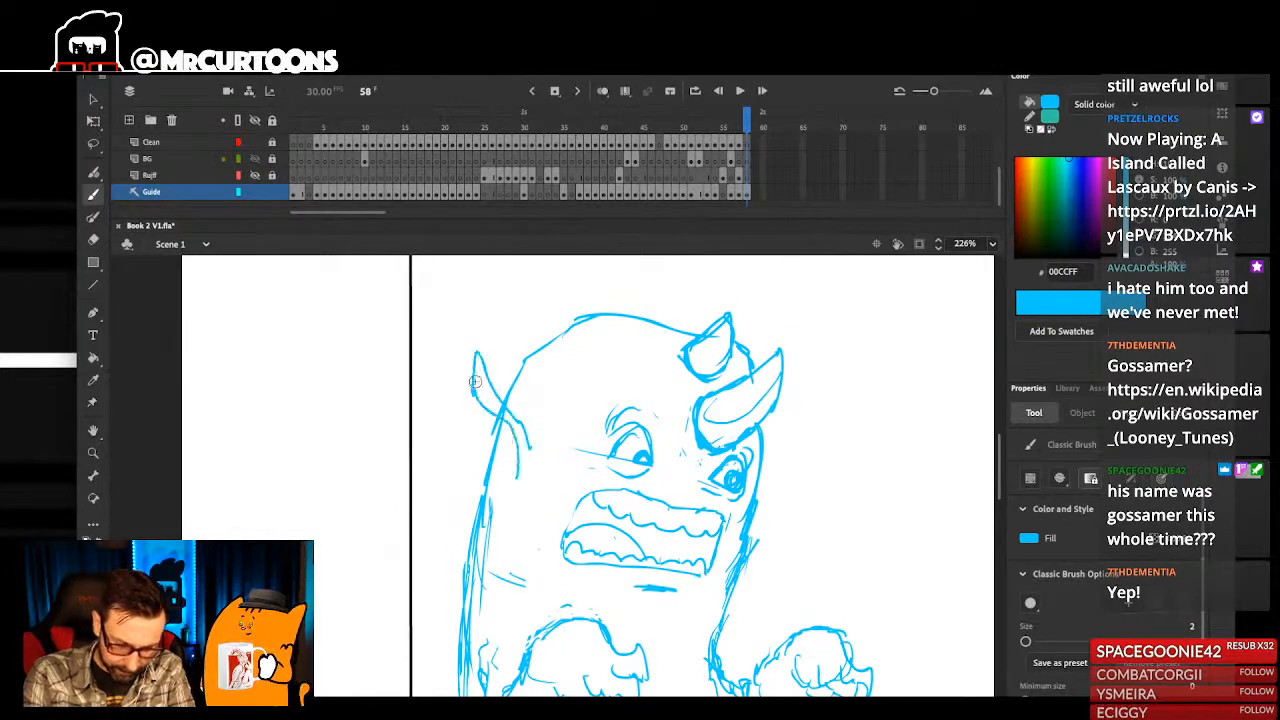
left_click_drag(468, 488, 504, 517)
left_click_drag(518, 474, 508, 506)
left_click_drag(512, 434, 478, 432)
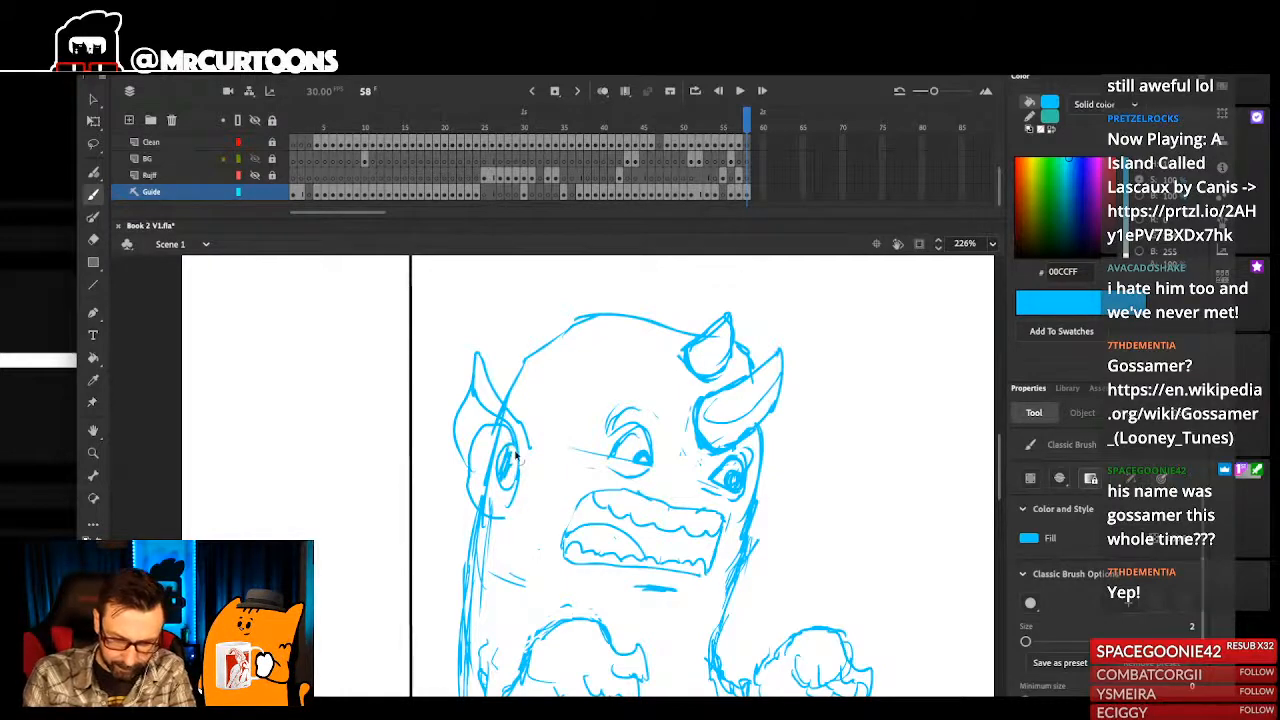
- Sketch a small pointed ear on the far side of the head beside the far eye
key("ctrl+2")
left_click_drag(645, 330, 483, 508)
mouse_move(602, 468)
left_mouse_down()
mouse_move(615, 446)
mouse_move(600, 500)
left_mouse_up()
key("ctrl+2")
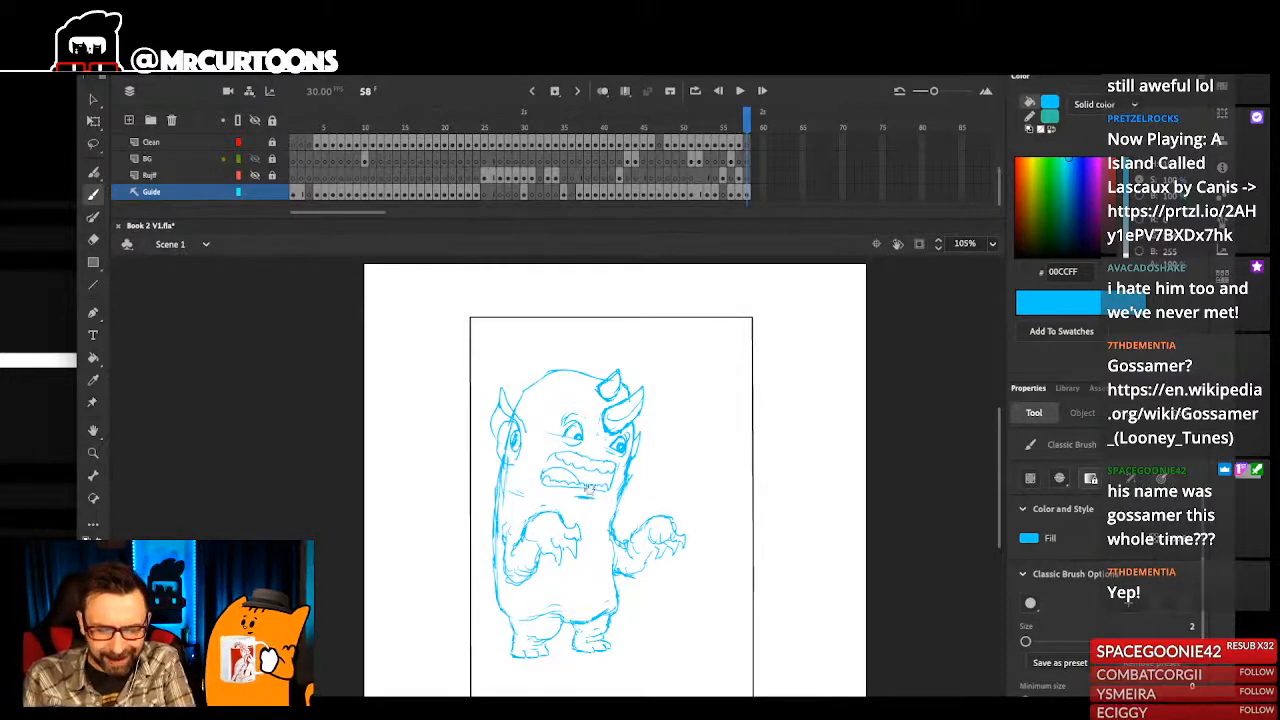
- Select the whole monster sketch and shift it slightly downward inside the page frame
left_click_drag(705, 464, 385, 609)
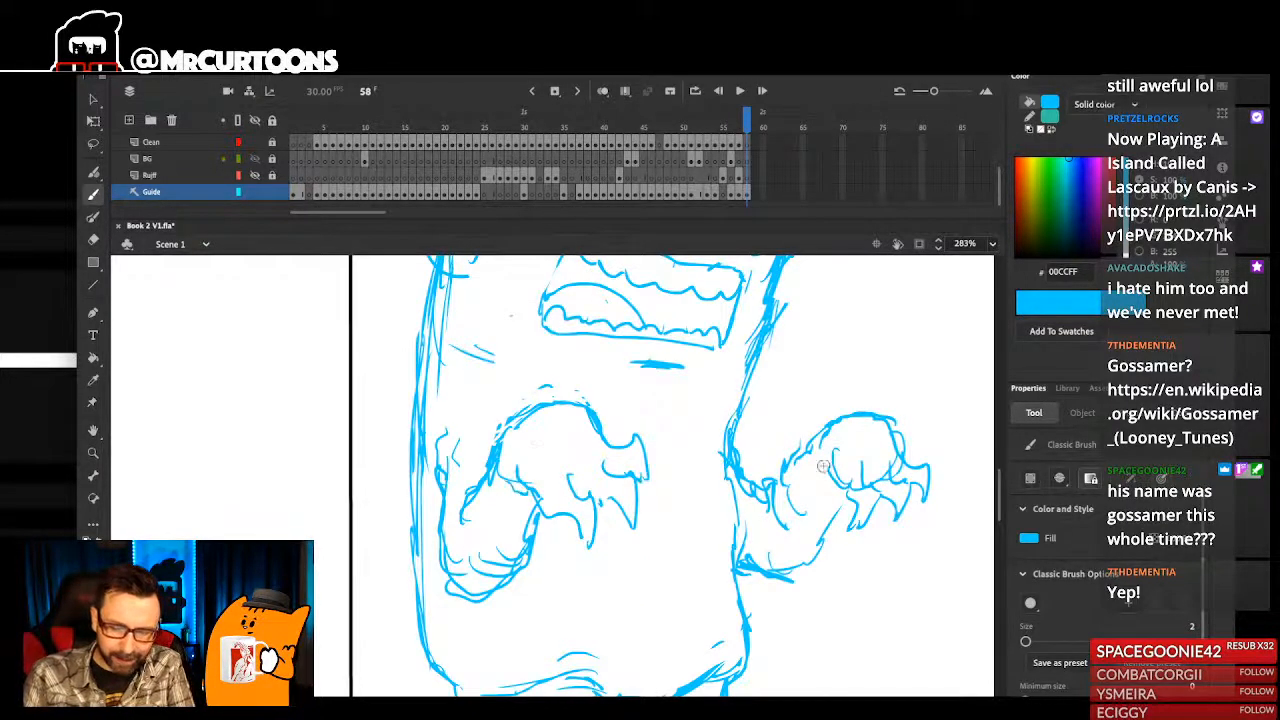
key("super+2")
left_click_drag(632, 487, 634, 503)
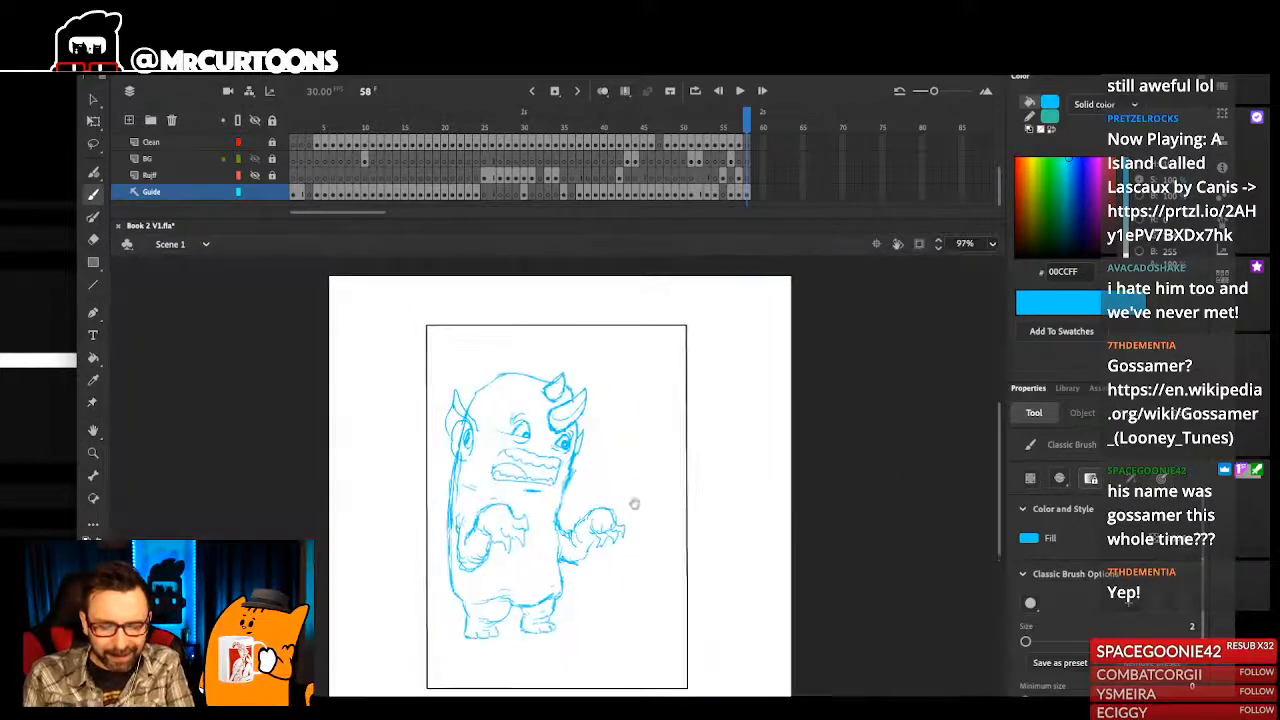
left_click_drag(427, 340, 675, 676)
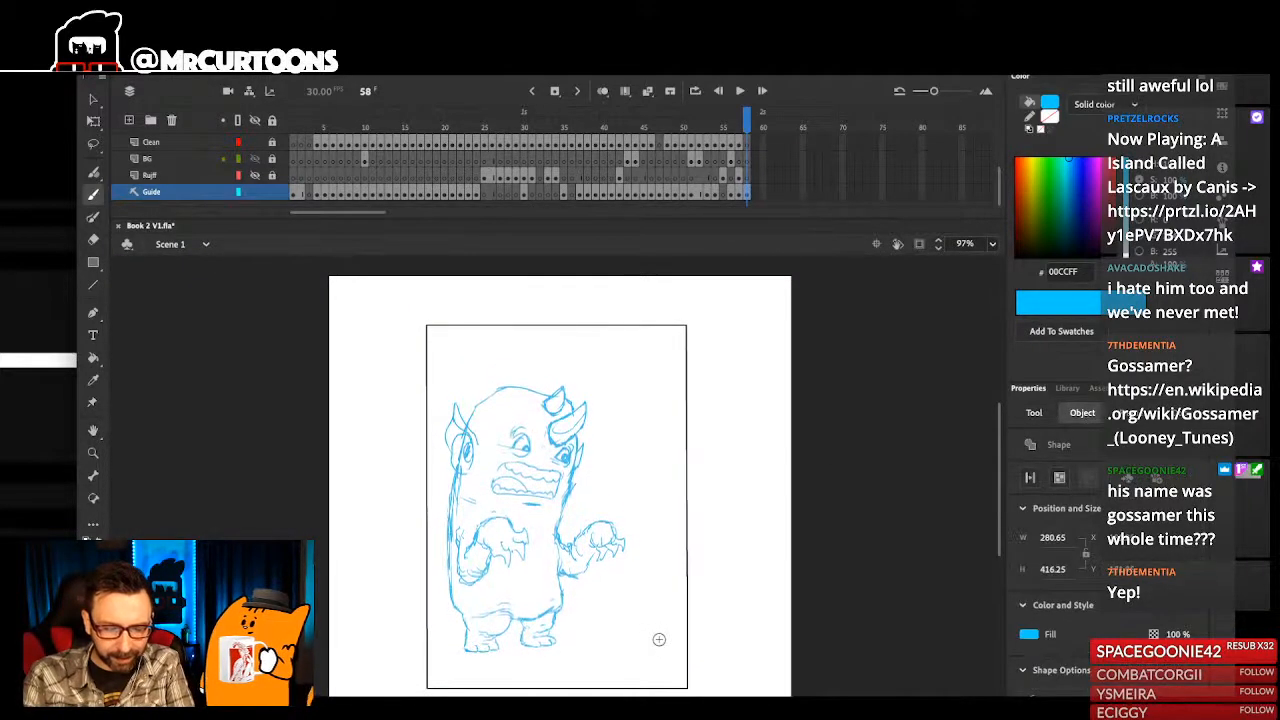
key("b")
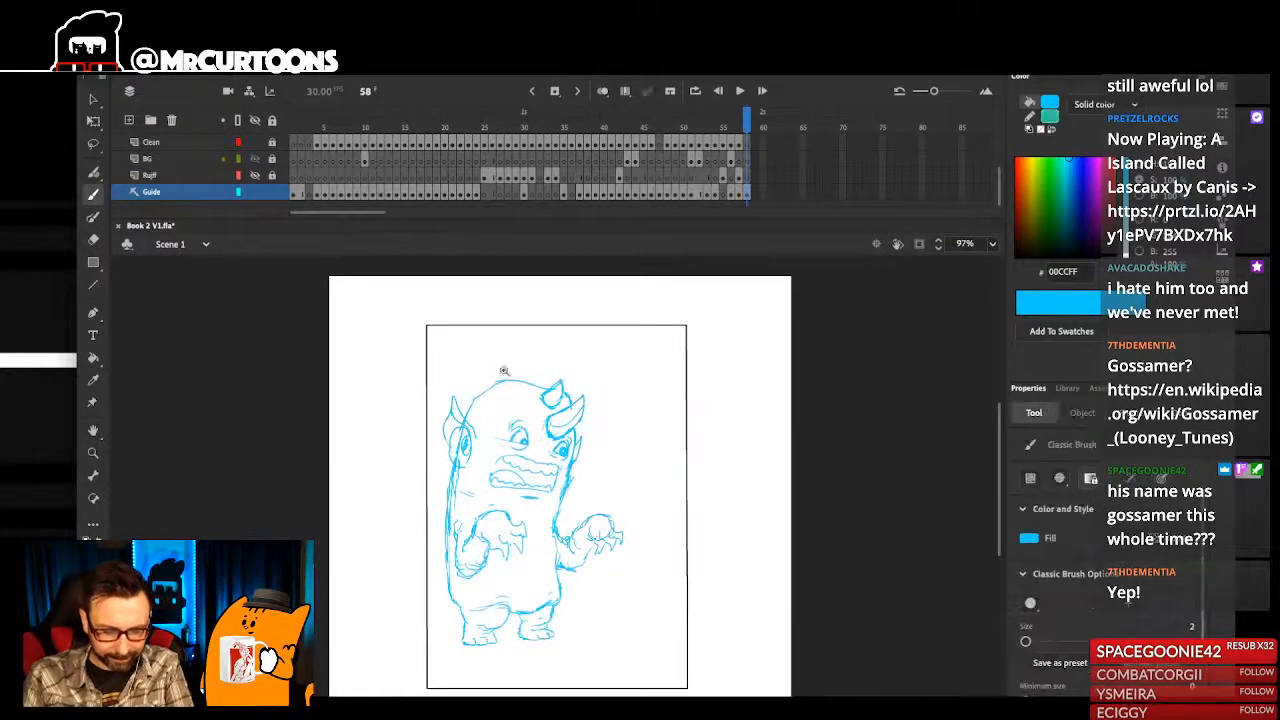
- Try sketching a small flat-topped shape on top of the monster's head
left_click_drag(526, 387, 560, 665)
mouse_move(643, 588)
left_mouse_down()
mouse_move(663, 597)
mouse_move(657, 628)
left_mouse_up()
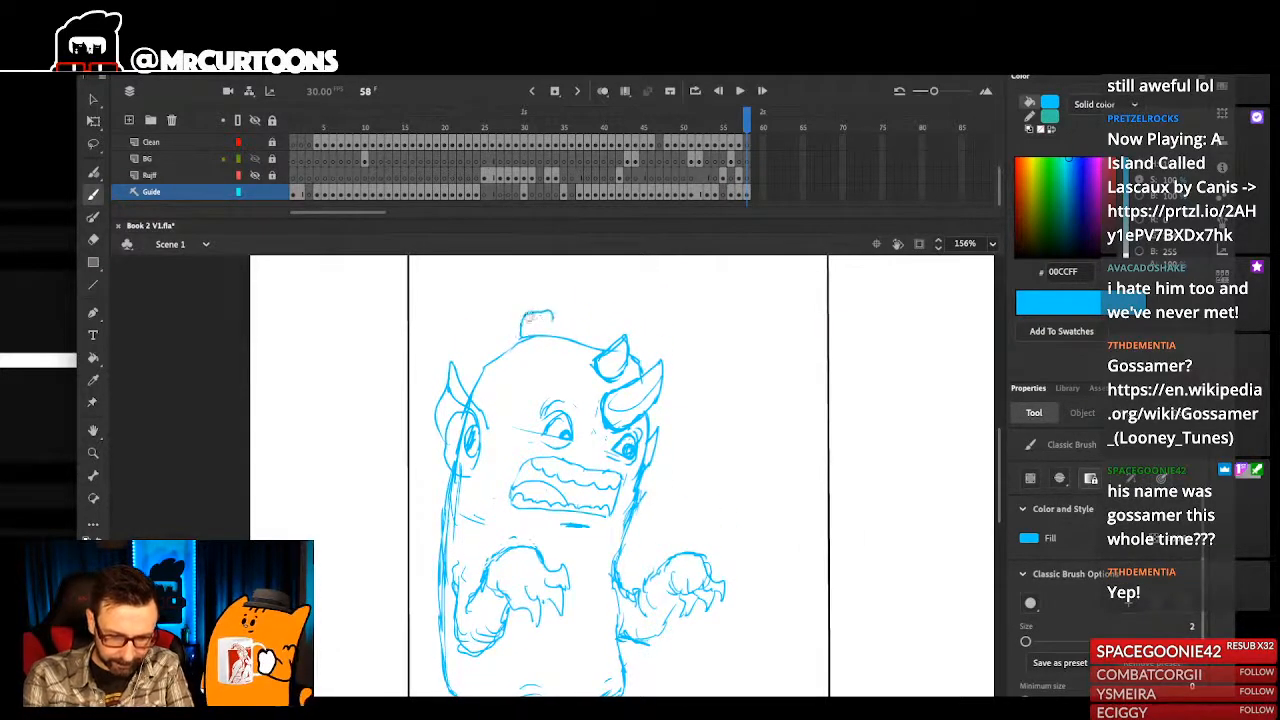
left_click_drag(591, 491, 600, 457)
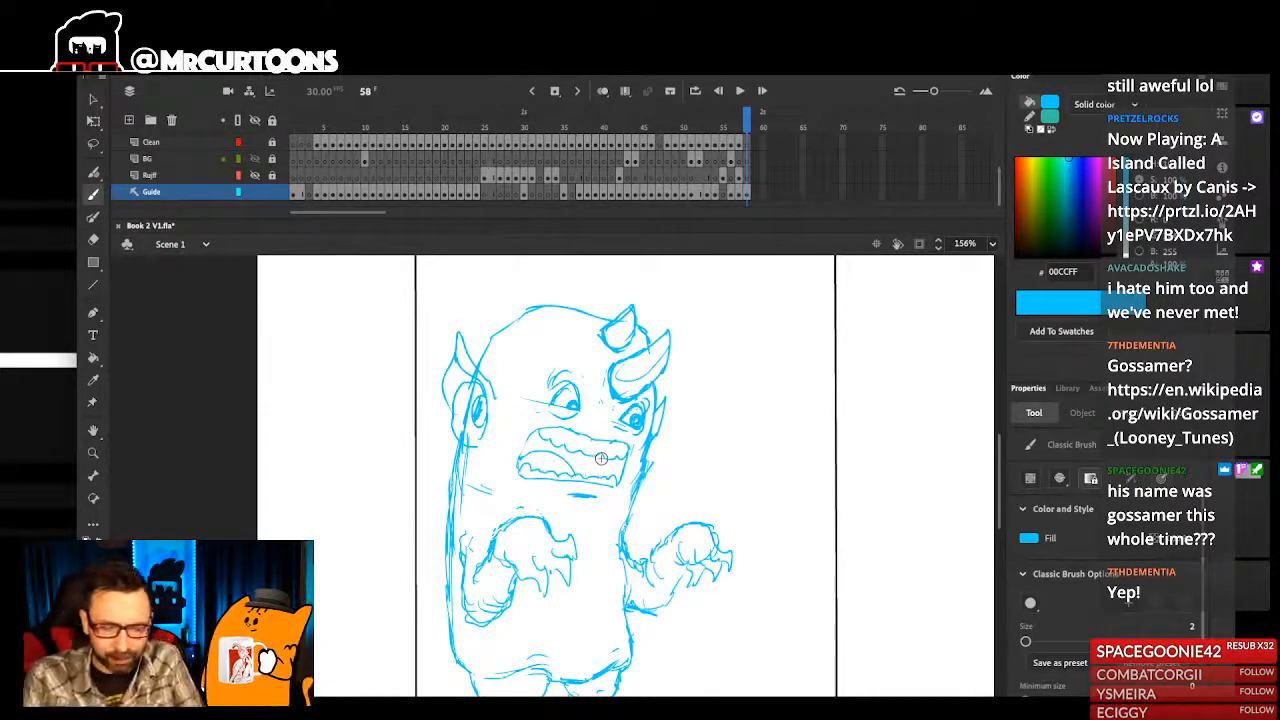
- Erase the head outline where it crosses the near ear
key("e")
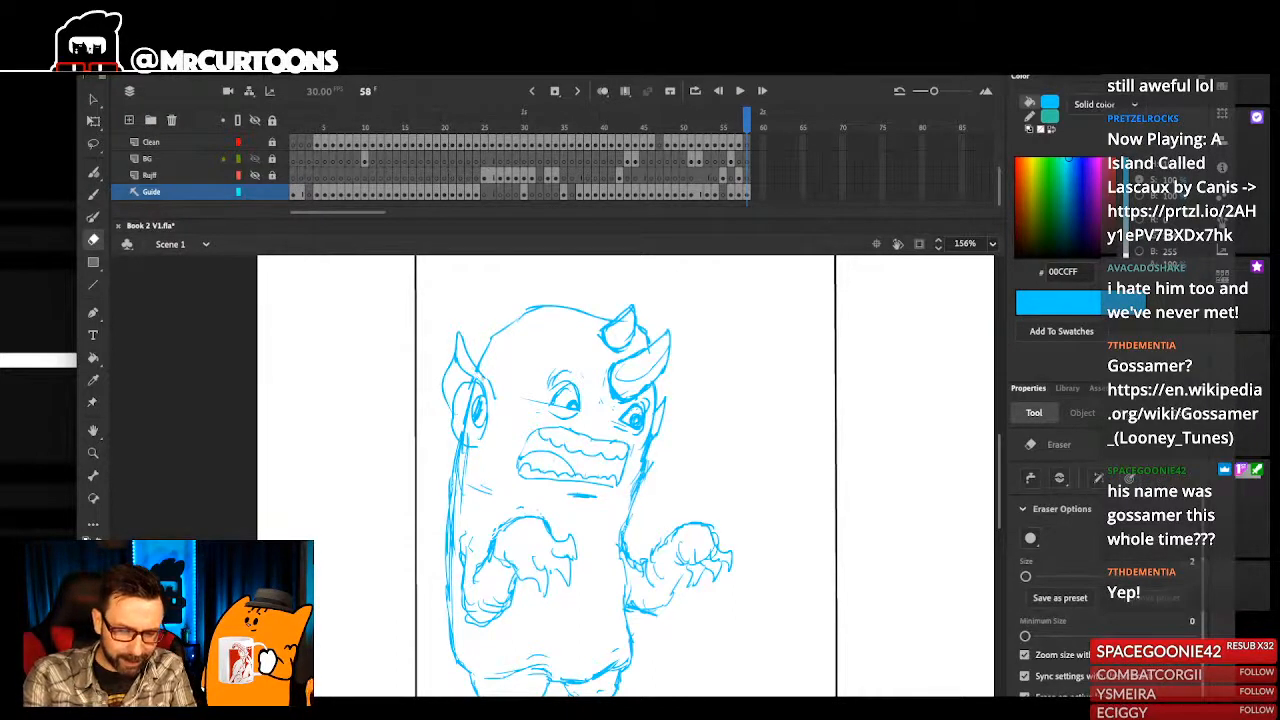
key("b")
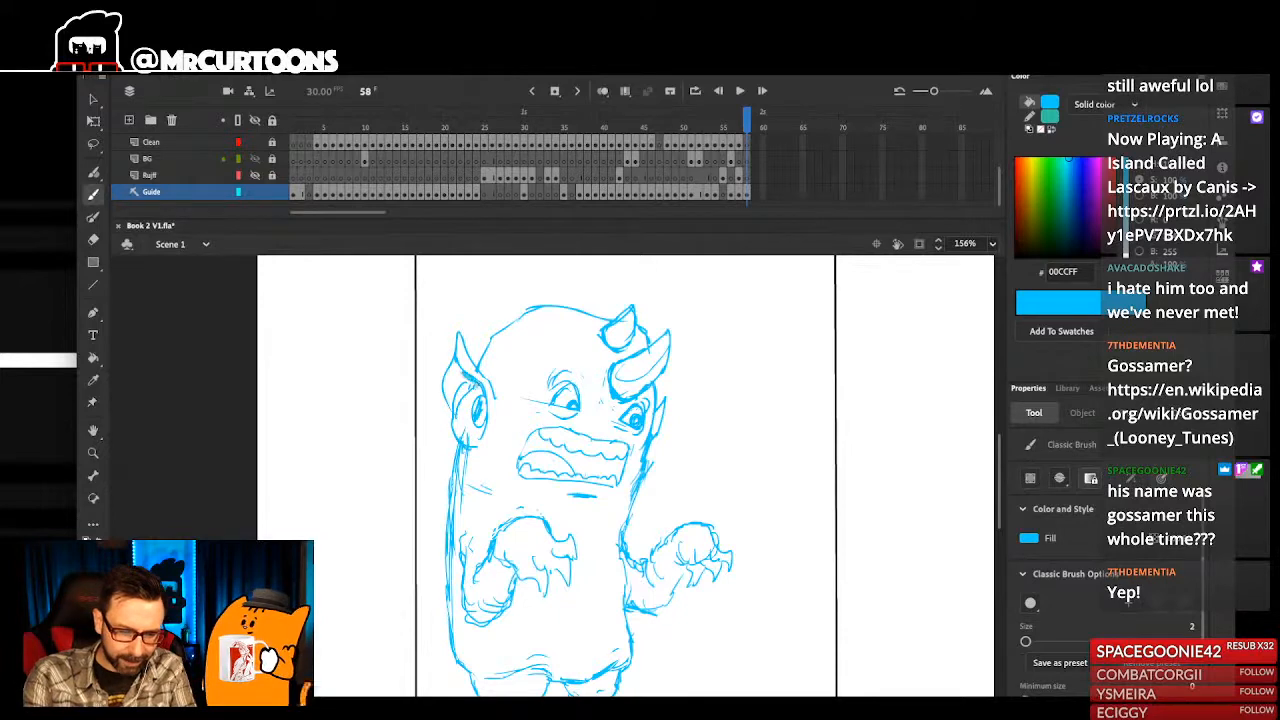
scroll(460, 371, "down", 2)
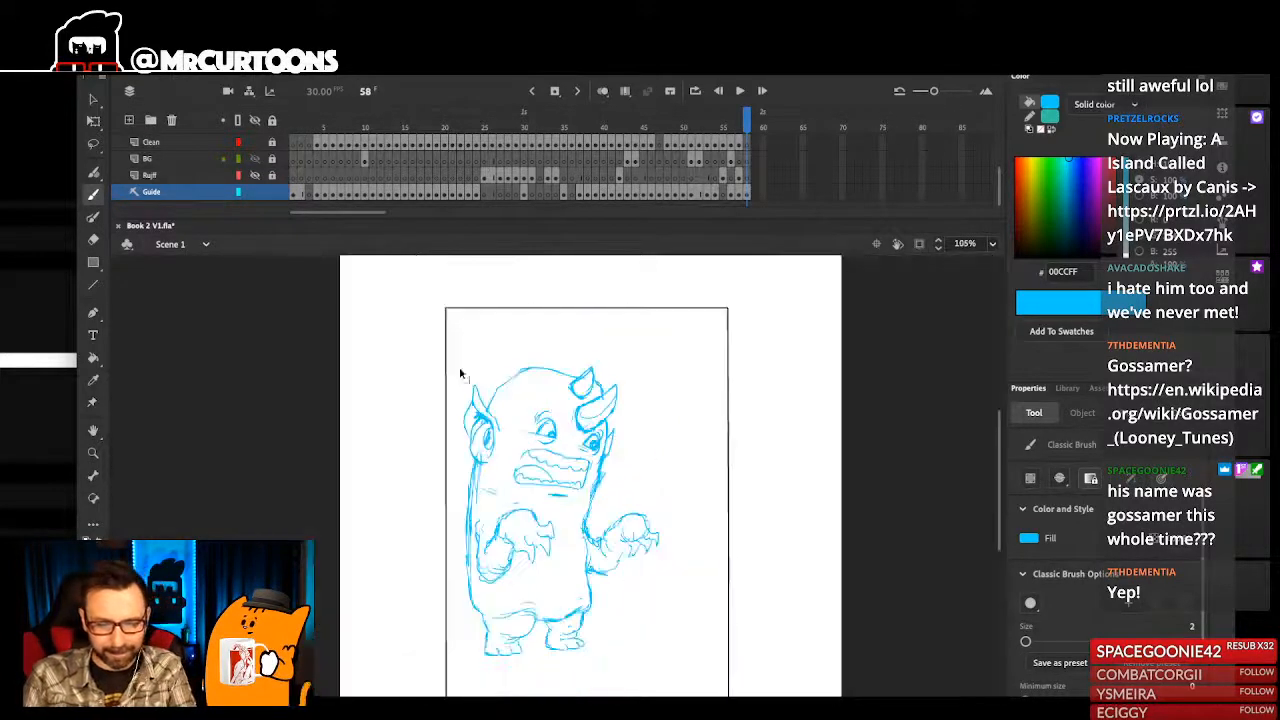
- Add shading inside the near ear and a rounded brow ridge around the near eye
scroll(543, 400, "up", 5)
left_click_drag(618, 410, 537, 437)
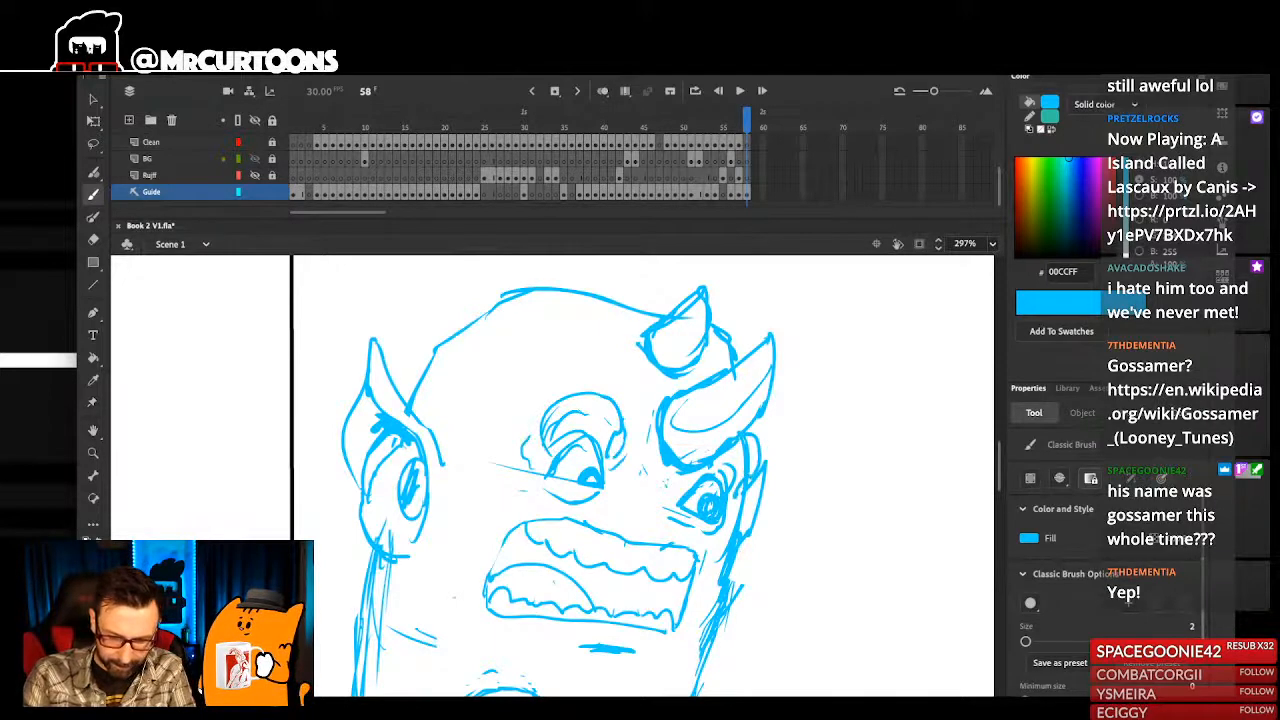
scroll(730, 432, "down", 5)
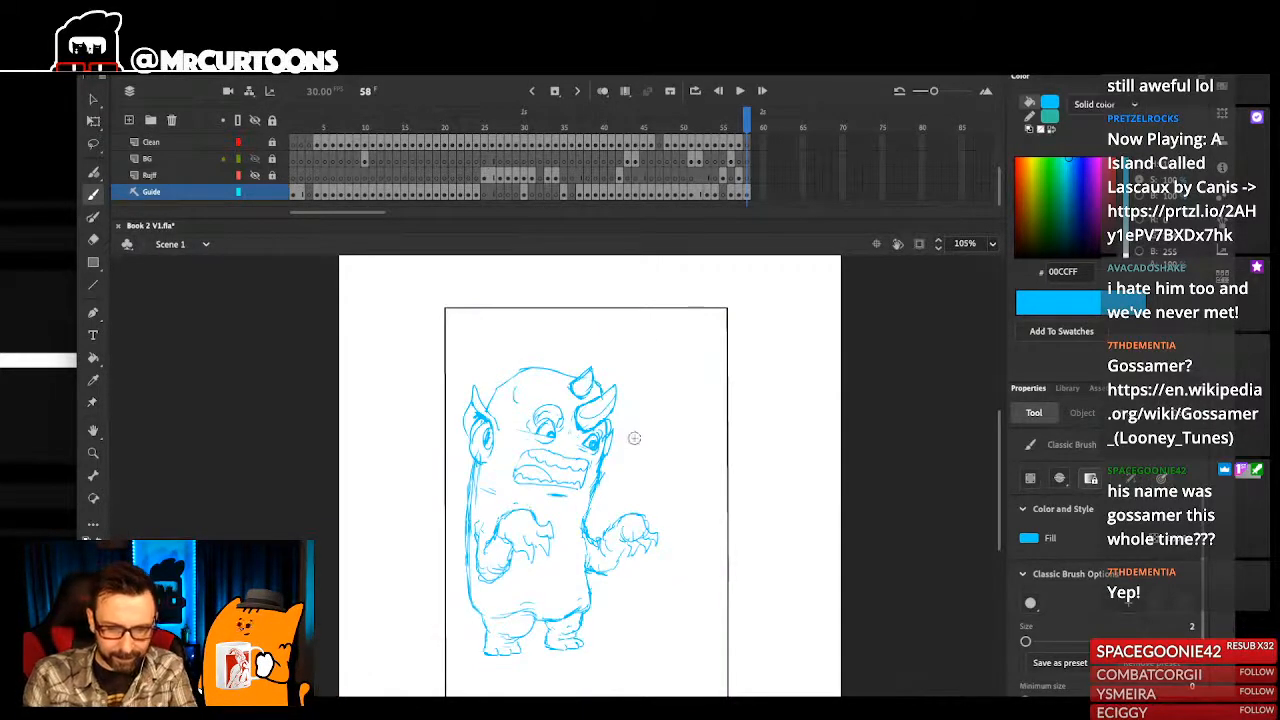
- Save the document with the monster sketch
scroll(568, 438, "up", 1)
scroll(649, 586, "down", 1)
left_click_drag(668, 539, 634, 520)
key("super+s")
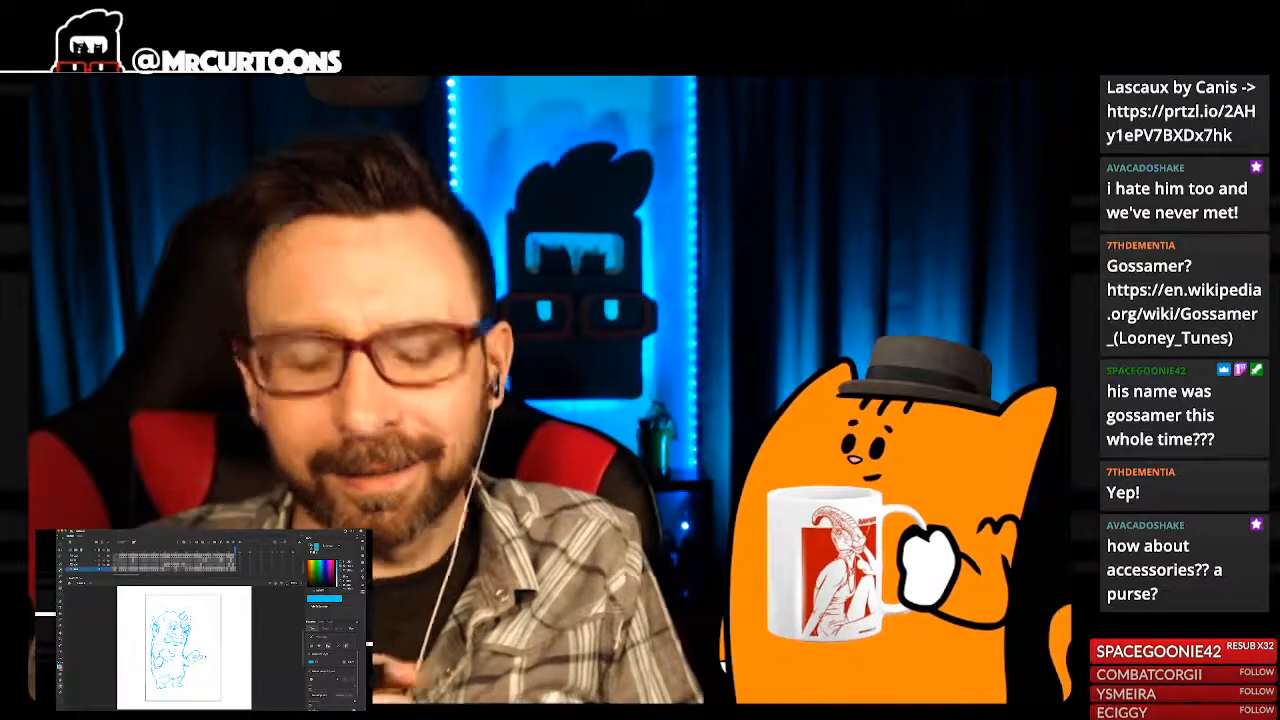
scroll(205, 657, "up", 3)
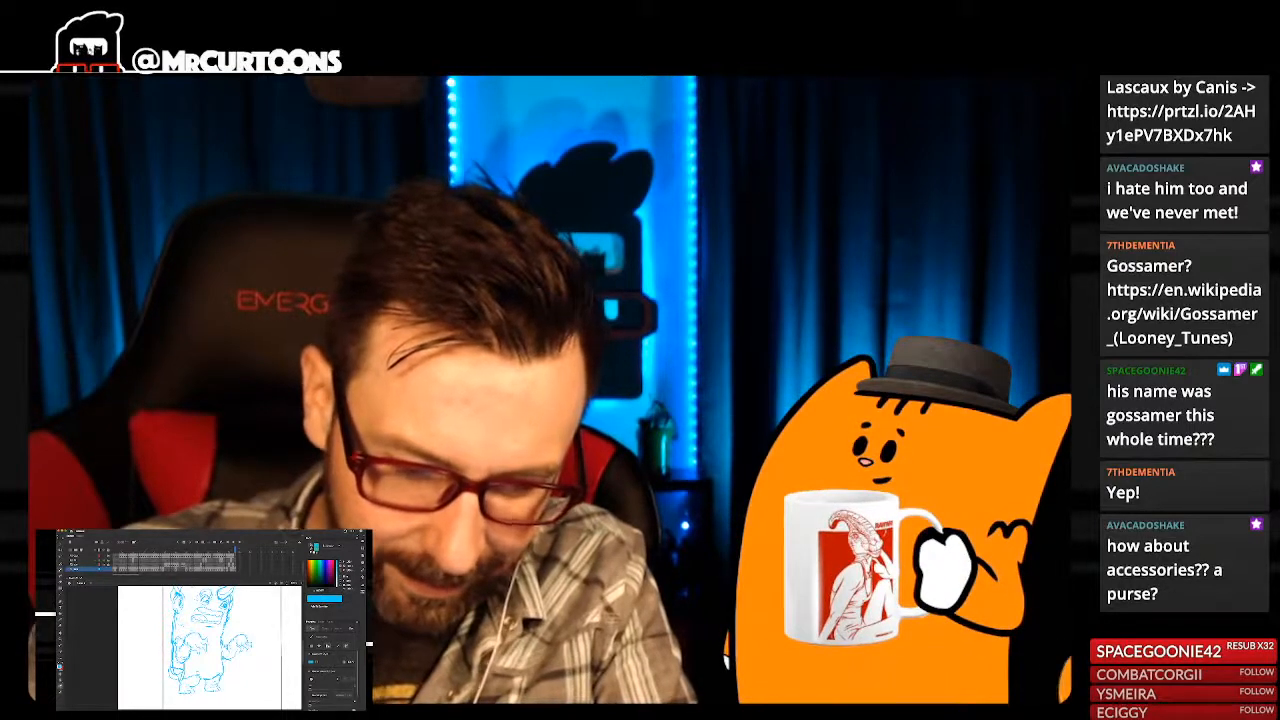
key("super+minus")
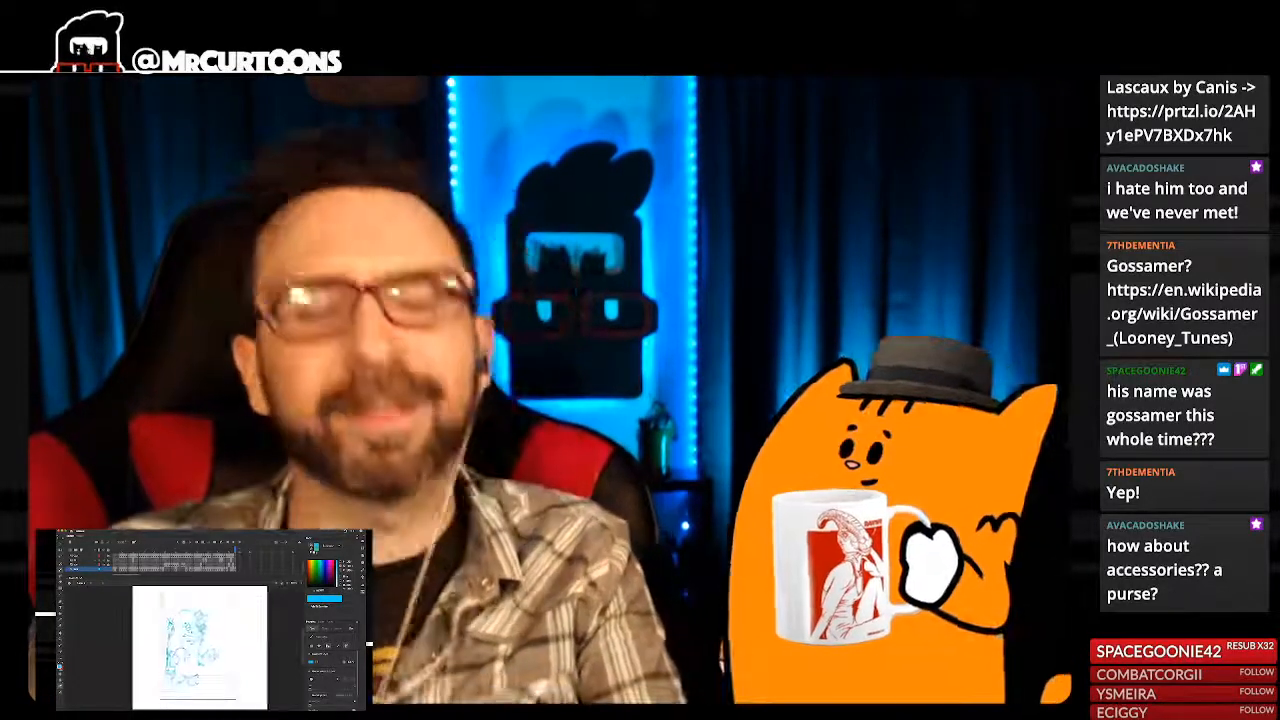
- Accessorize the monster sketch with a strapped purse at its side, a bead necklace across the chest and round earrings
key("super+equal")
key("super+equal")
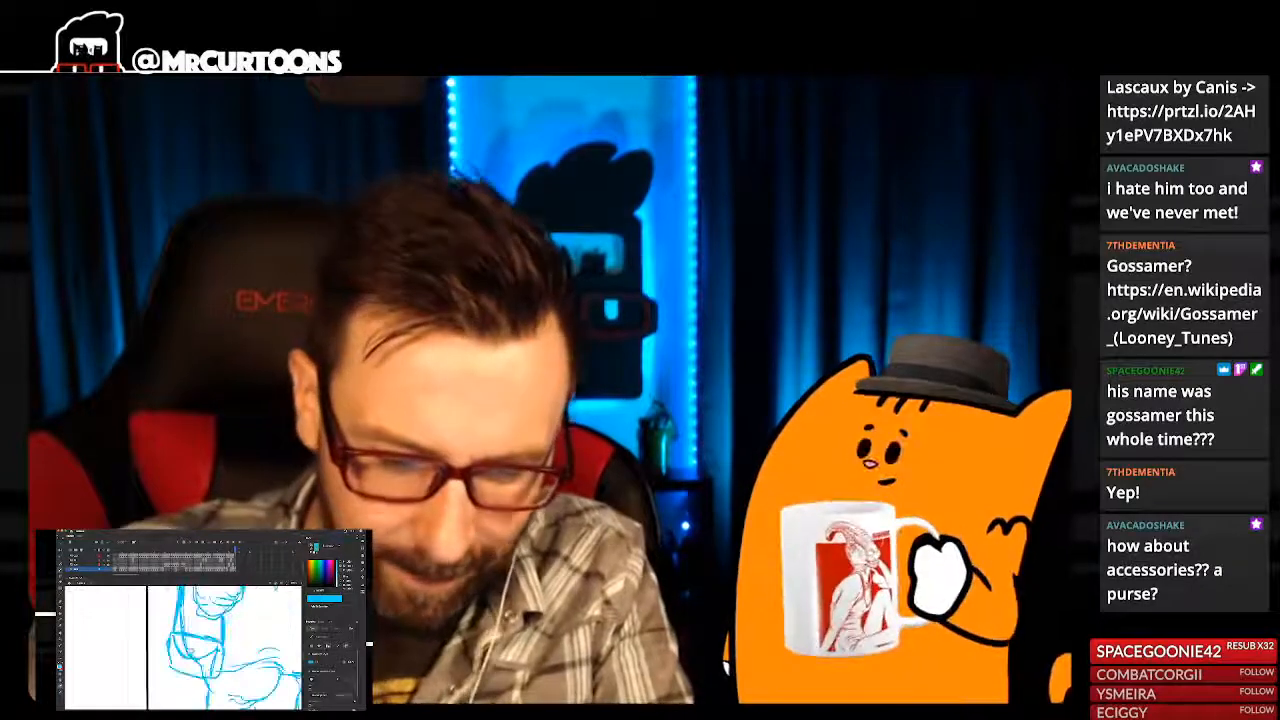
key("super+minus")
key("super+minus")
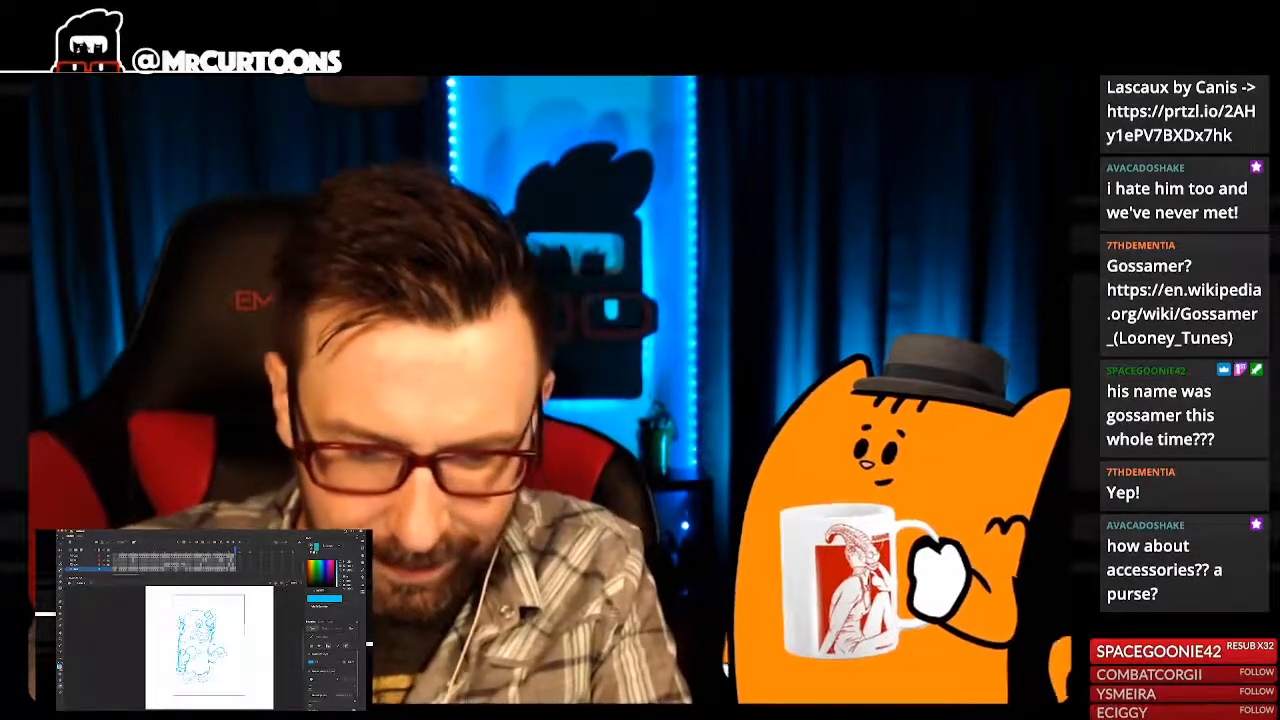
key("super+equal")
key("super+equal")
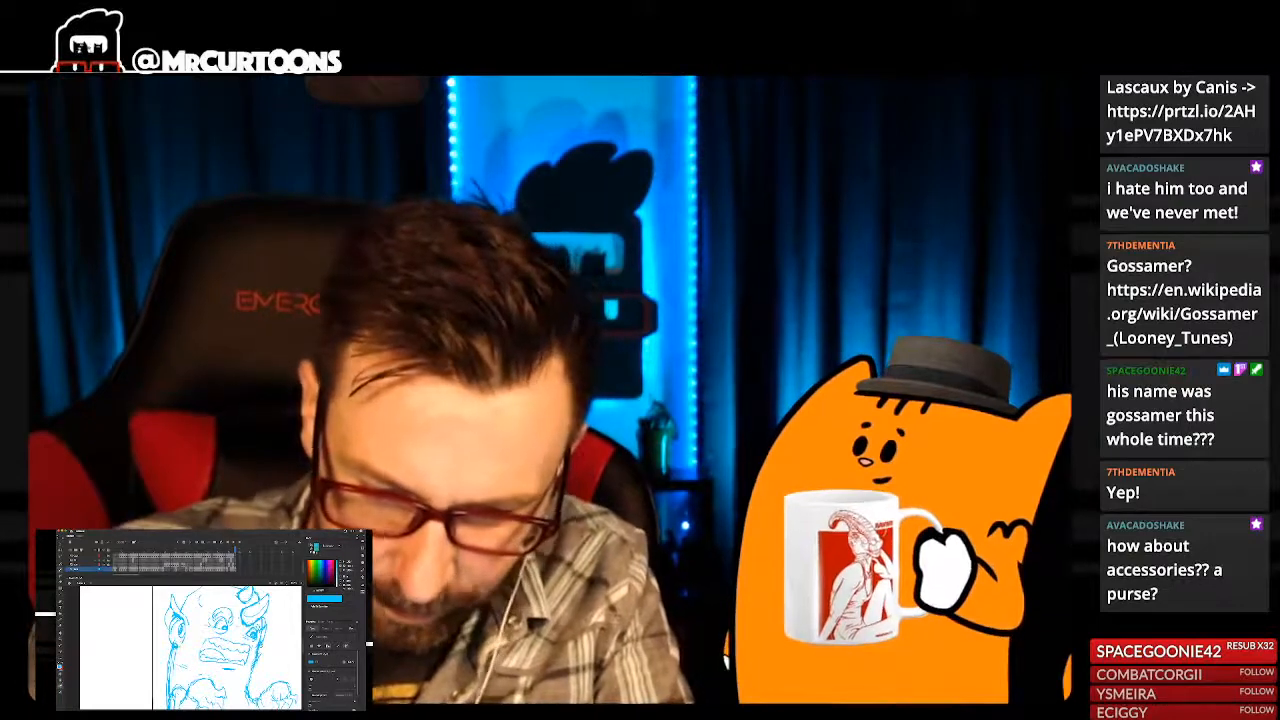
key("super+minus")
key("super+minus")
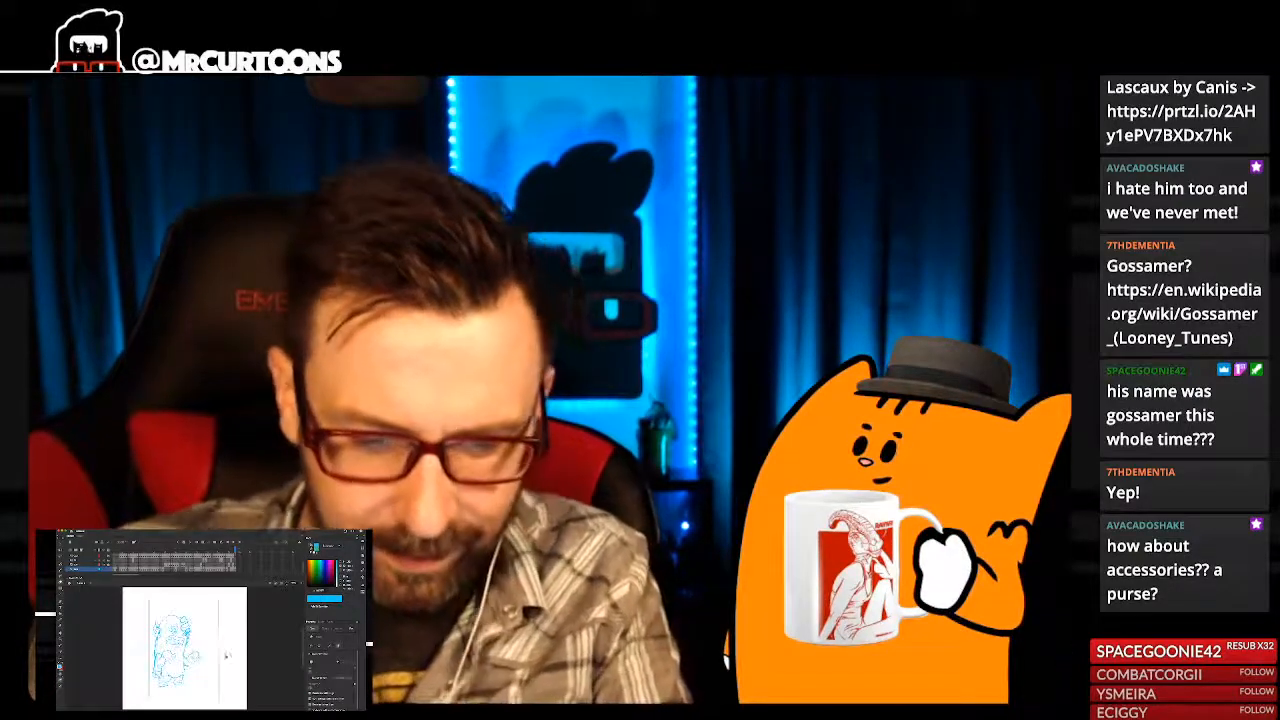
key("super+equal")
key("super+equal")
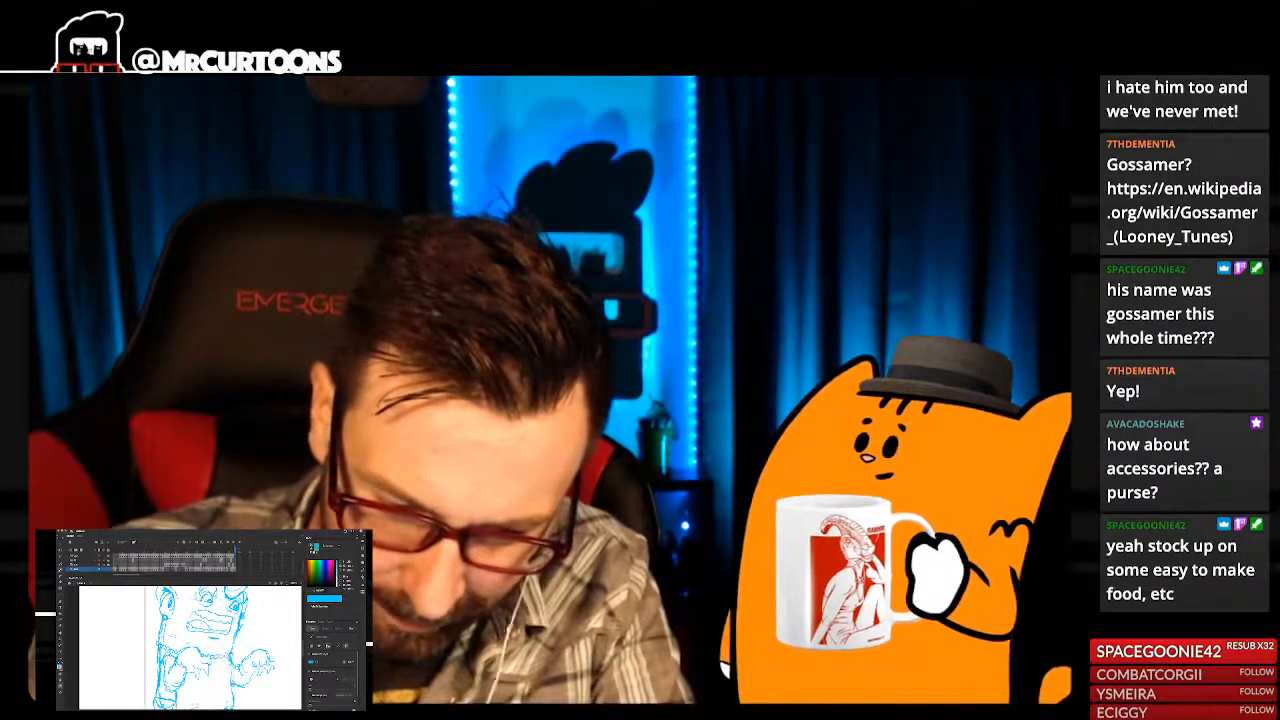
key("super+minus")
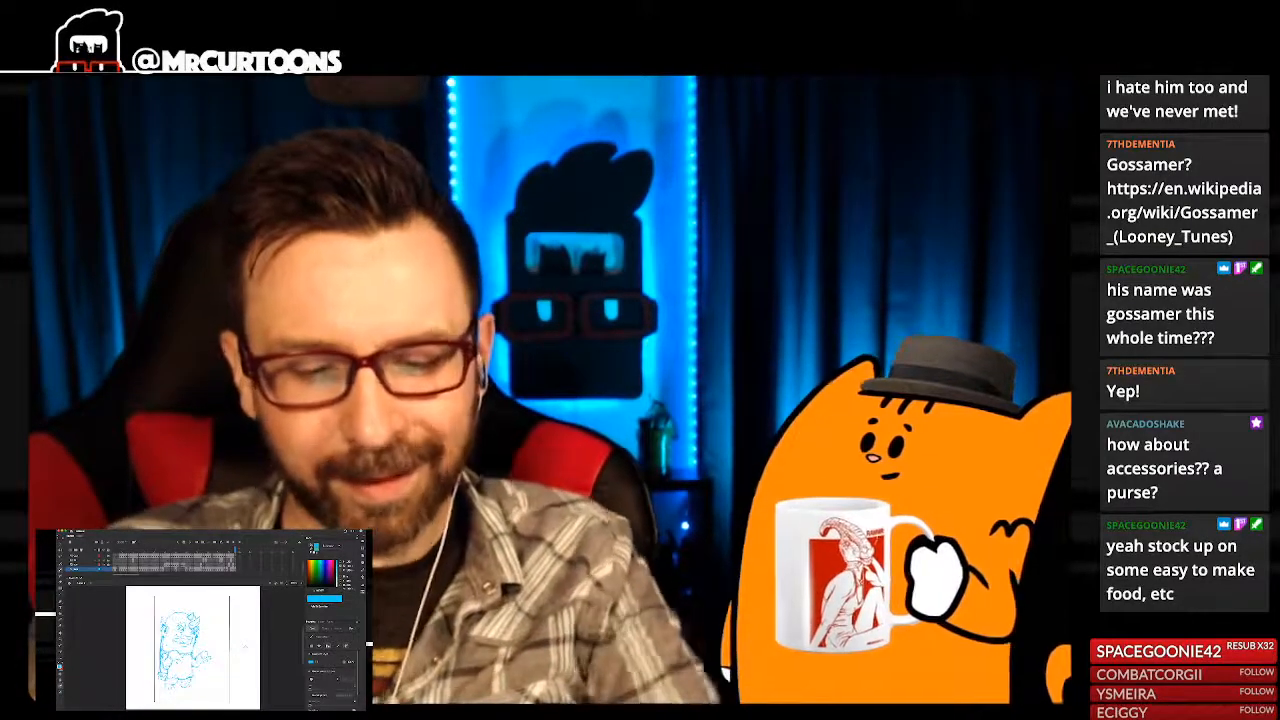
key("super+equal")
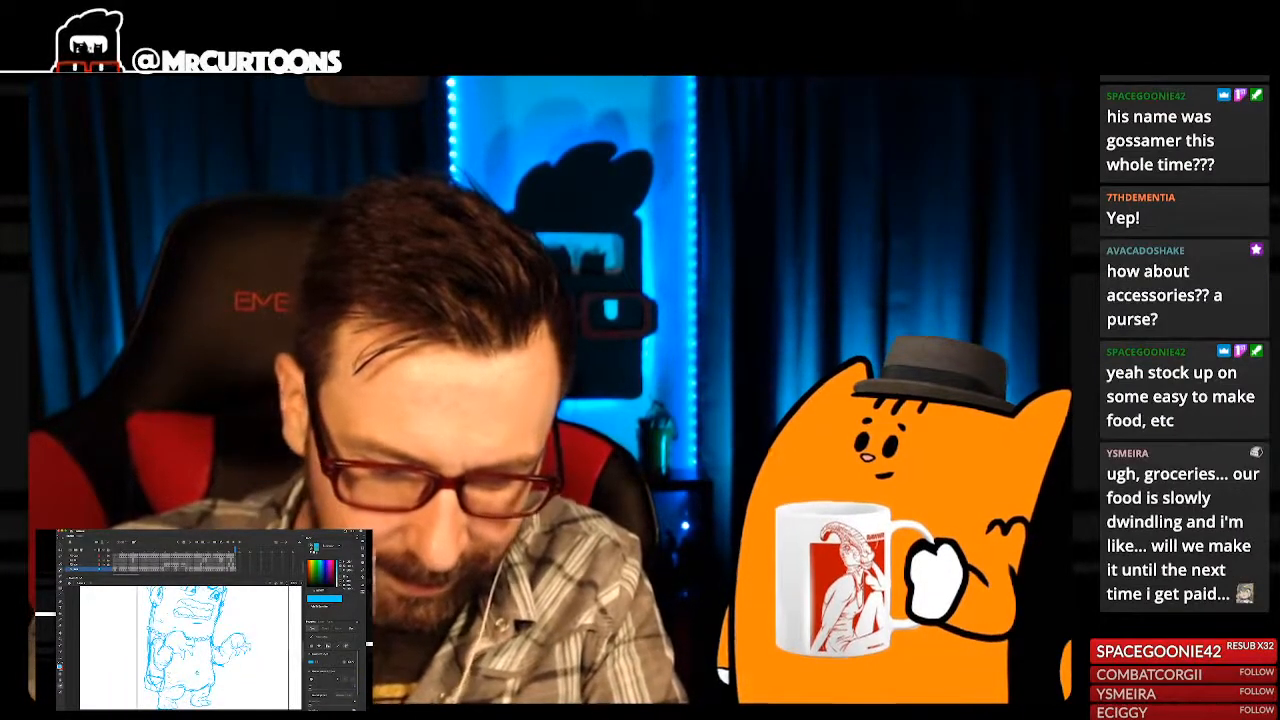
key("super+minus")
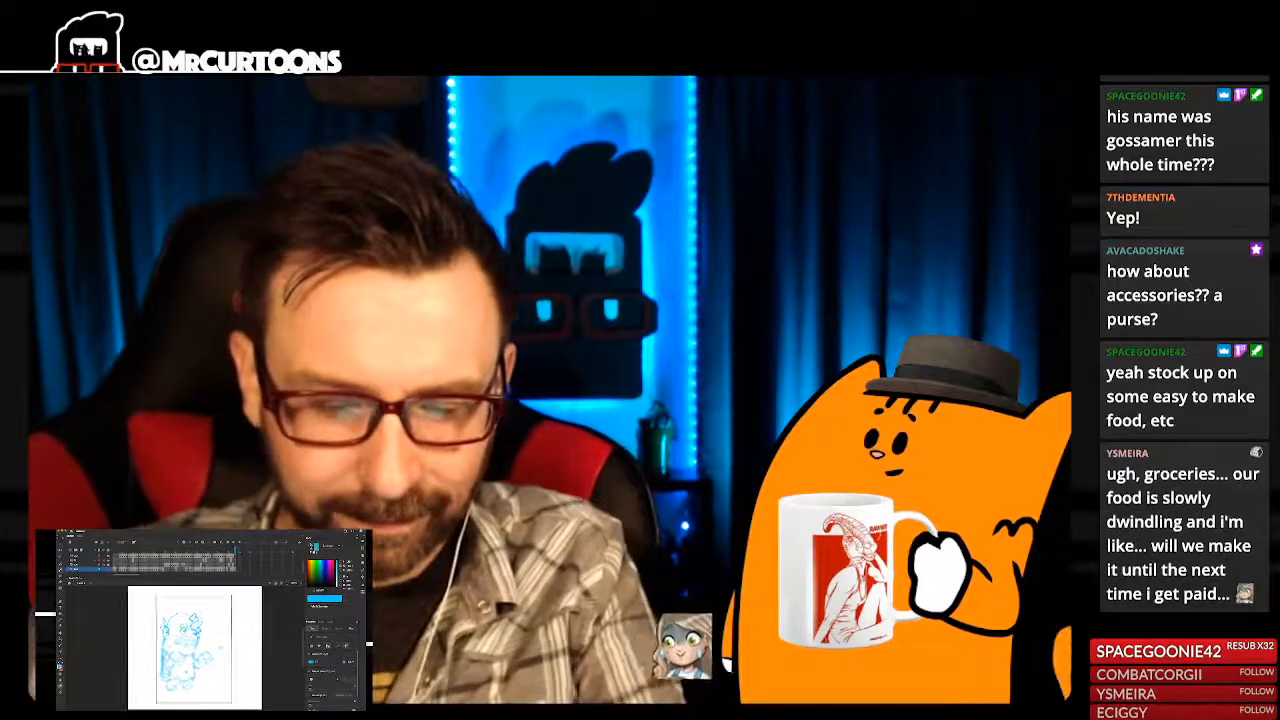
key("super+equal")
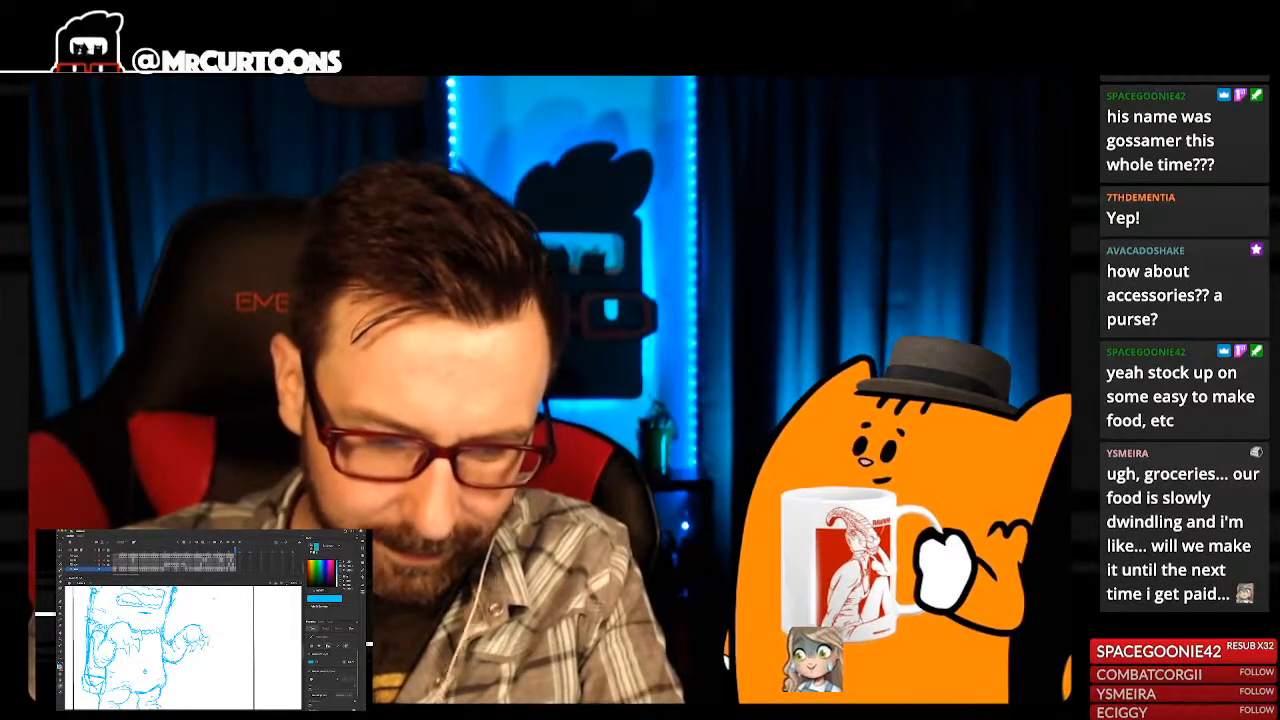
key("super+minus")
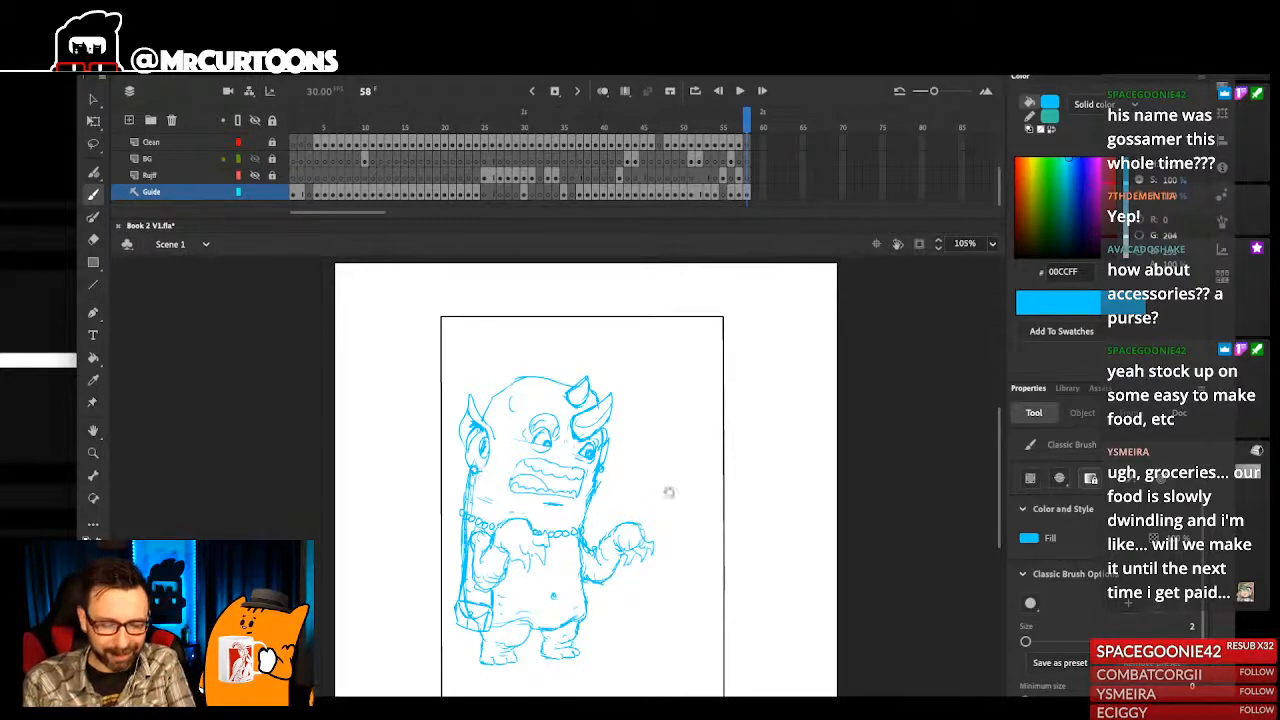
- Scale the whole monster sketch down proportionally to about 261 wide by 363 high, keeping it near the frame's left edge
scroll(675, 564, "up", 2)
scroll(555, 378, "up", 2)
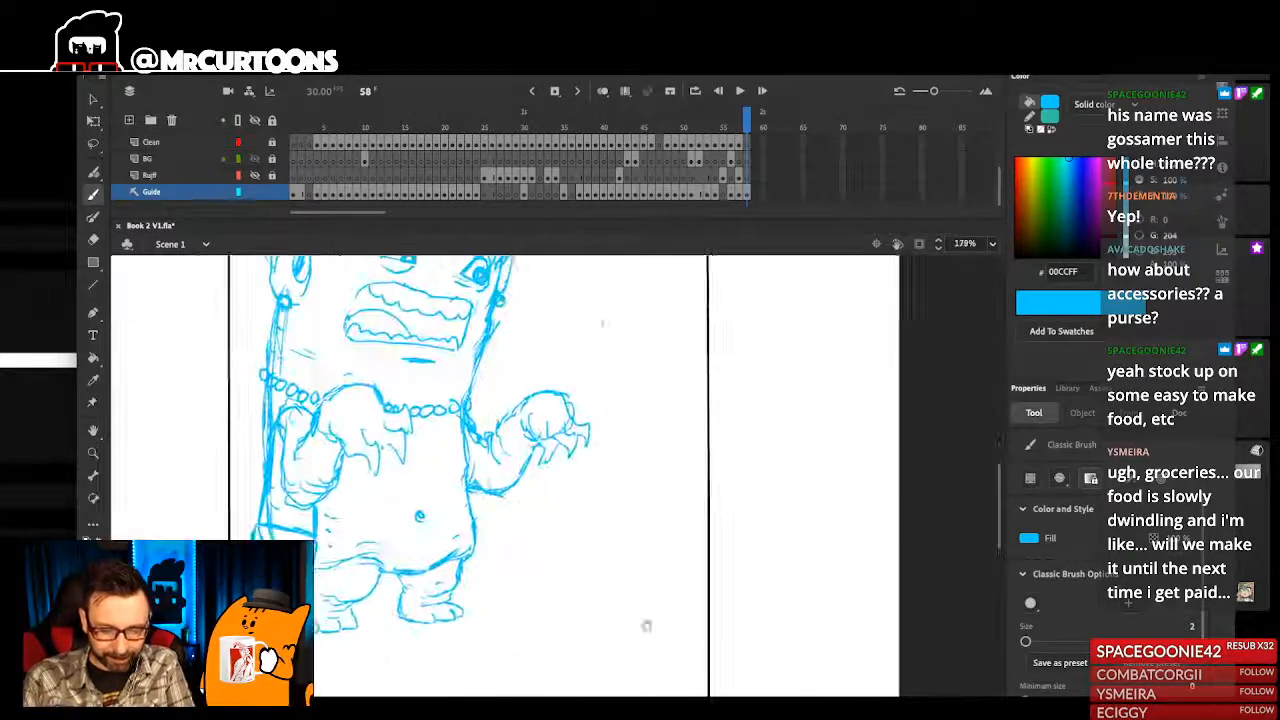
left_click_drag(628, 517, 758, 541)
scroll(752, 537, "down", 4)
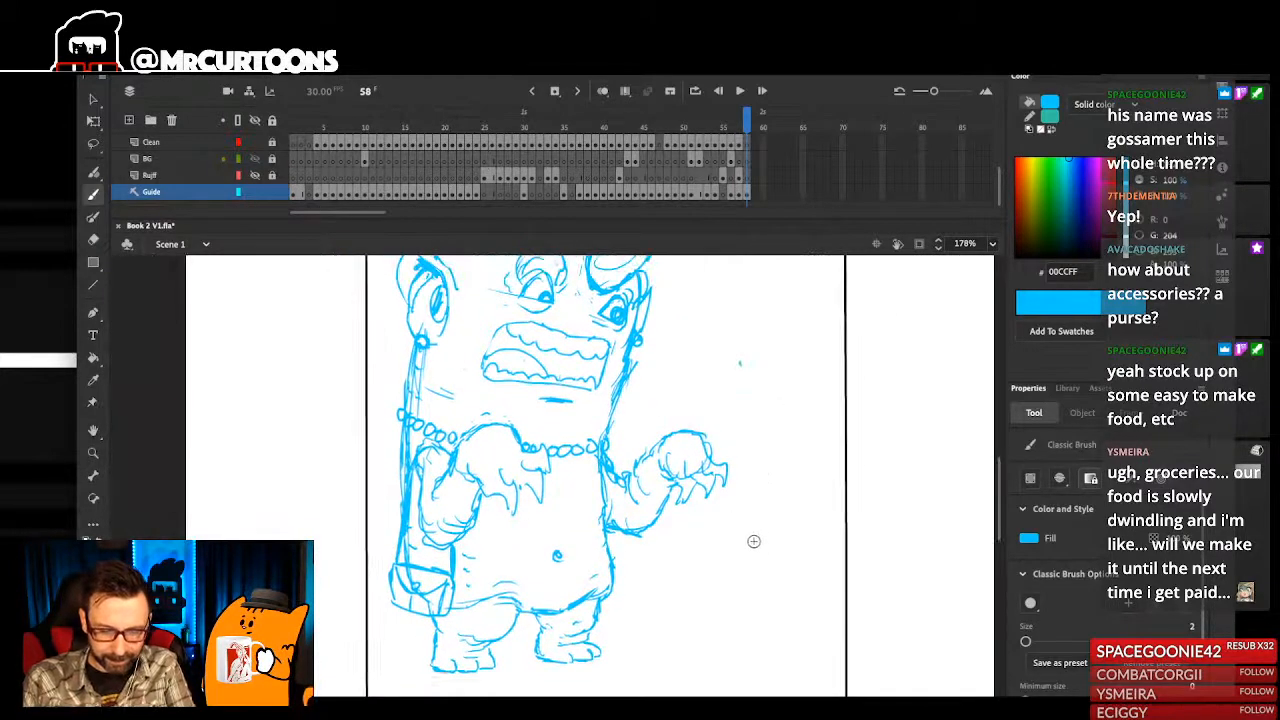
scroll(638, 416, "up", 10)
scroll(627, 514, "down", 10)
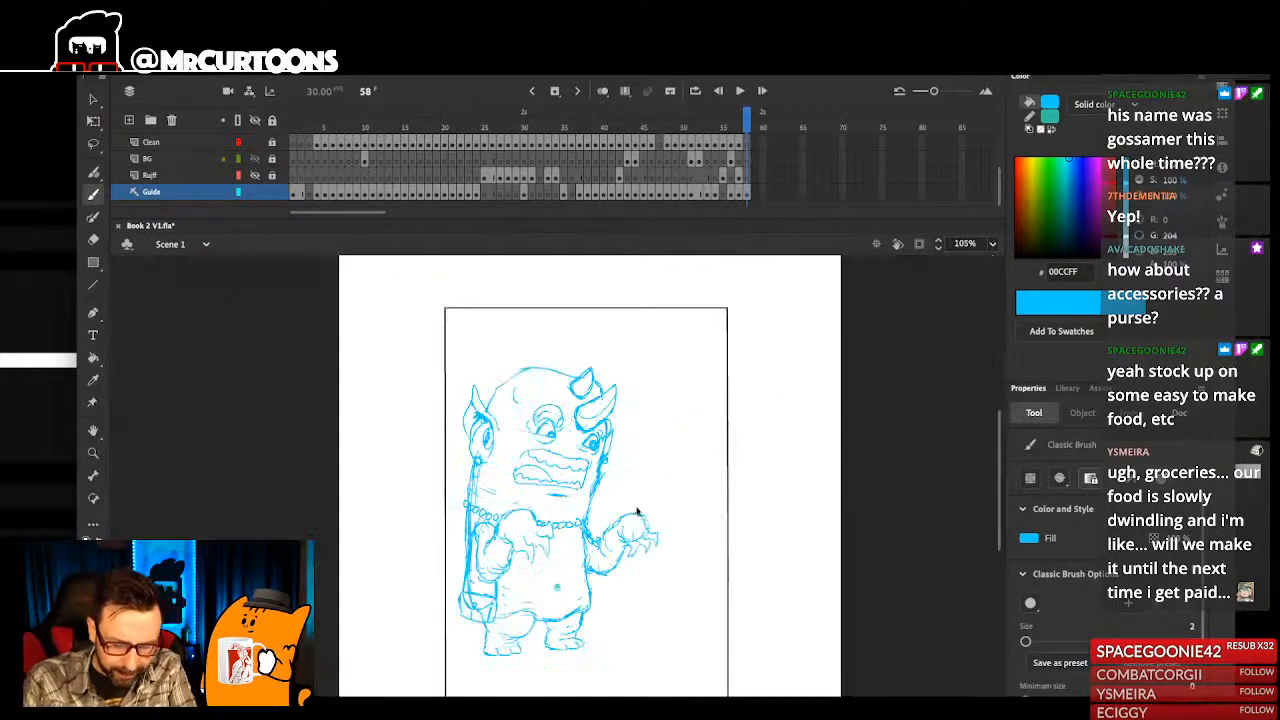
key("ctrl+a")
left_click(94, 121)
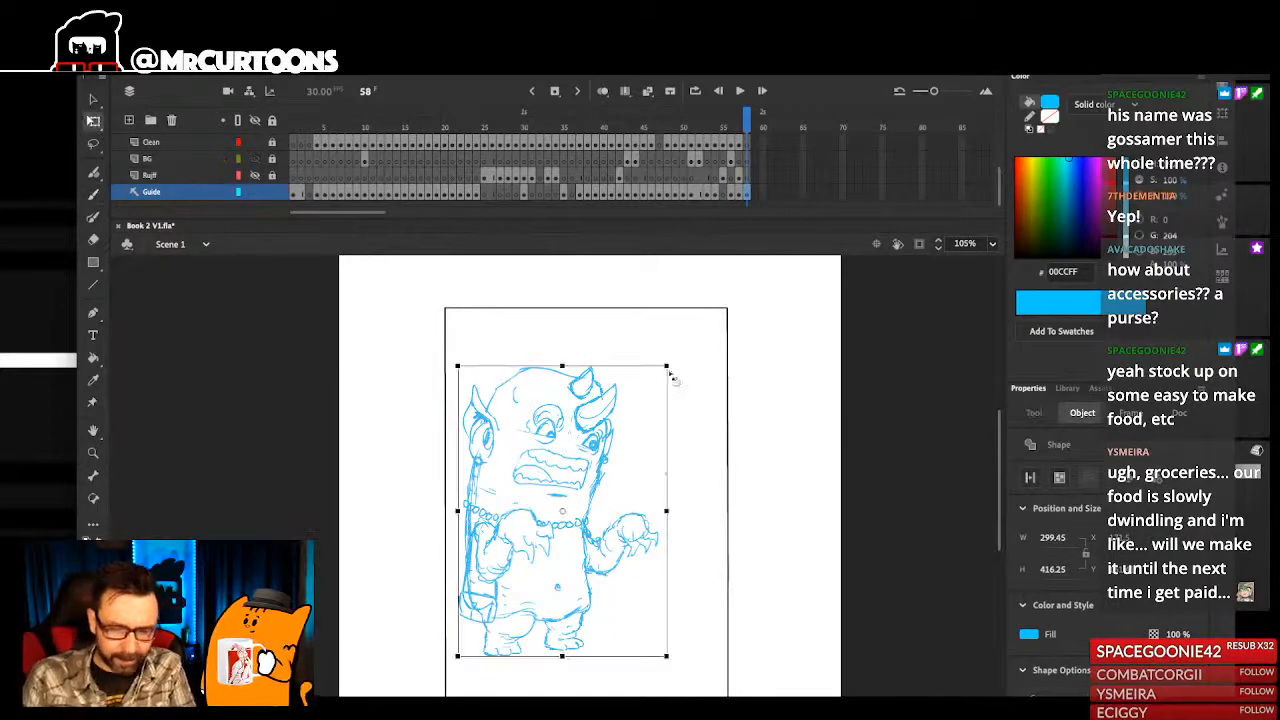
left_click_drag(667, 366, 647, 384)
key("shift+Left")
key("Left")
- Reposition the monster sketch slightly lower and further right inside the page frame, and deselect it
left_click_drag(703, 461, 700, 410)
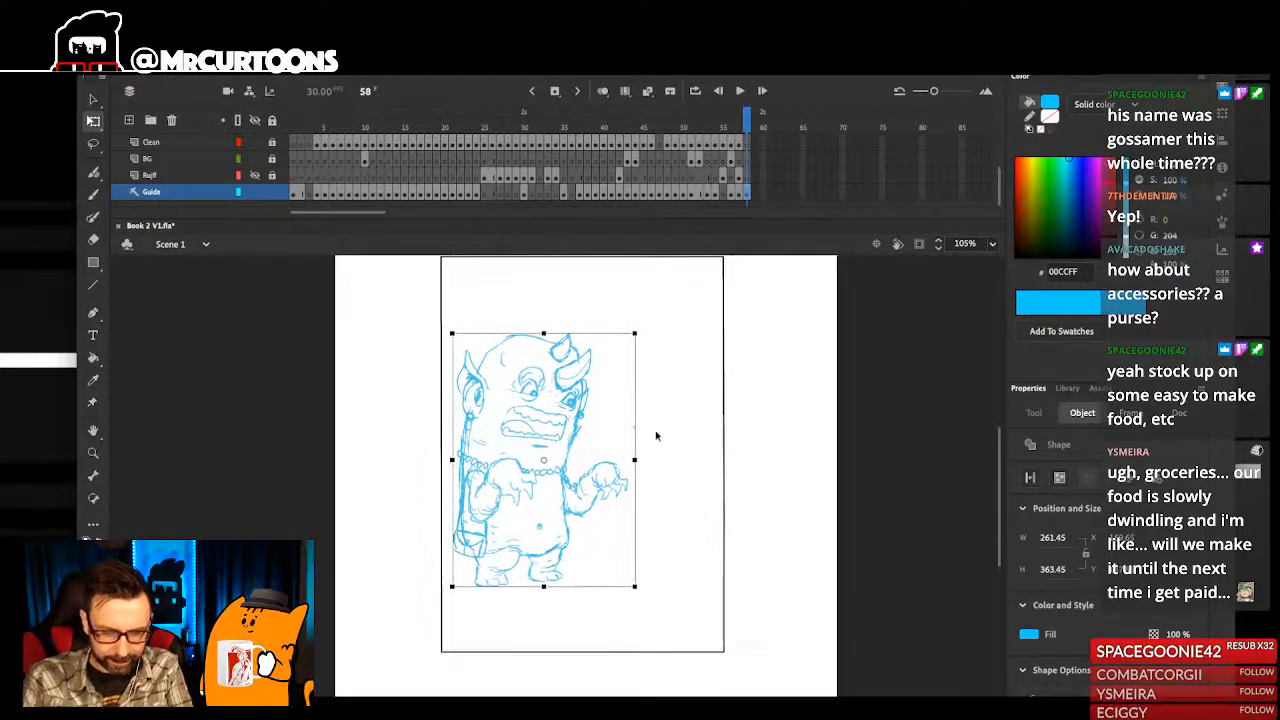
key("shift+Up")
key("shift+Up")
key("shift+Up")
key("shift+Up")
key("shift+Up")
key("shift+Up")
left_click_drag(700, 424, 693, 518)
key("shift+Down")
key("shift+Down")
key("shift+Down")
key("shift+Down")
key("shift+Down")
key("shift+Down")
key("shift+Down")
key("shift+Down")
key("shift+Down")
key("shift+Down")
key("shift+Right")
key("shift+Right")
key("shift+Down")
key("shift+Down")
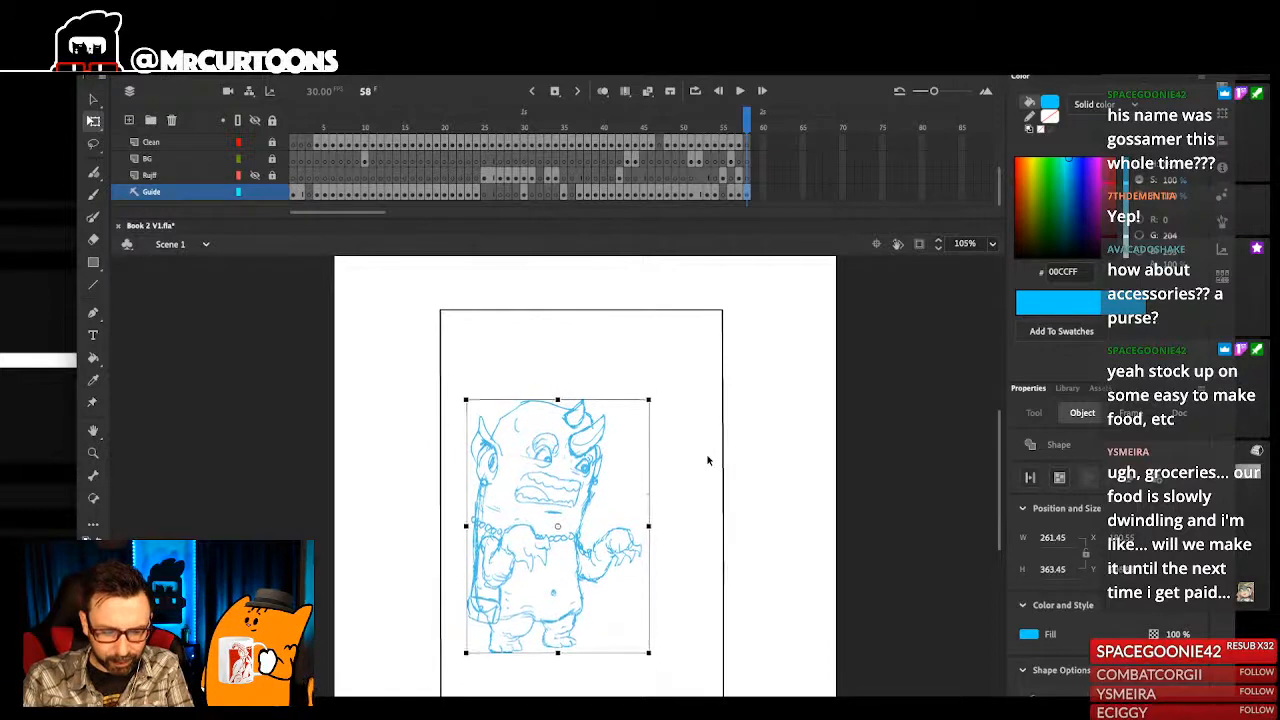
left_click(686, 523)
scroll(686, 523, "down", 3)
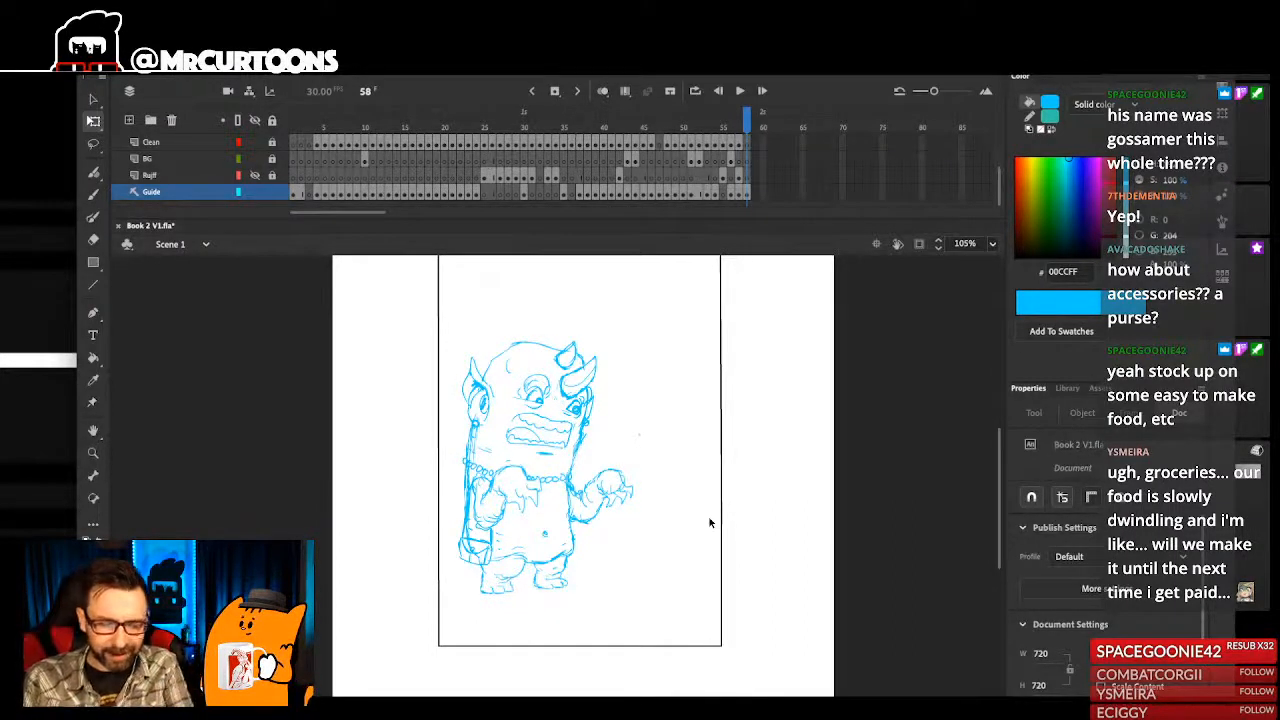
- Sketch a small character's round face inside a pointy-eared head outline, beside the monster's raised claw
left_click_drag(493, 426, 560, 576)
left_click_drag(529, 418, 543, 450)
key("b")
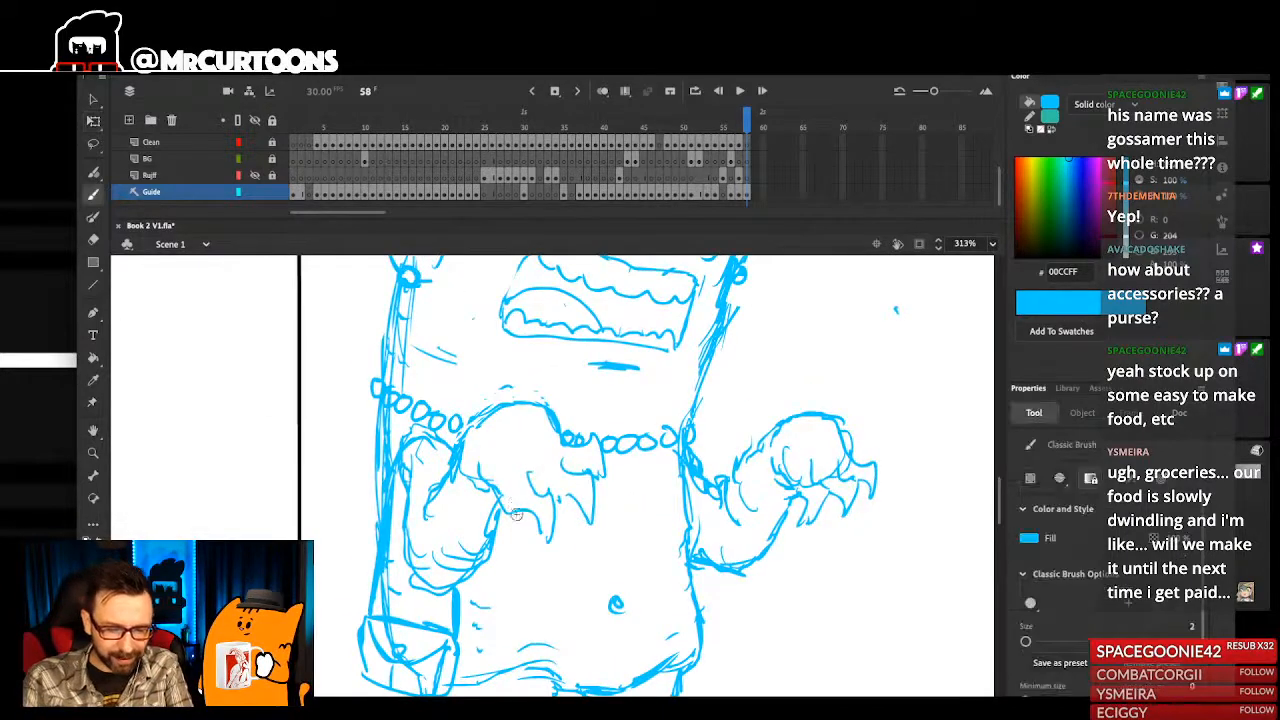
mouse_move(773, 564)
left_mouse_down()
mouse_move(600, 477)
mouse_move(517, 472)
left_mouse_up()
mouse_move(713, 391)
left_mouse_down()
mouse_move(683, 413)
mouse_move(700, 500)
mouse_move(775, 392)
mouse_move(795, 500)
mouse_move(716, 412)
mouse_move(757, 374)
mouse_move(776, 402)
mouse_move(826, 412)
mouse_move(844, 470)
mouse_move(816, 502)
left_mouse_up()
mouse_move(704, 386)
left_mouse_down()
mouse_move(660, 431)
mouse_move(650, 480)
left_mouse_up()
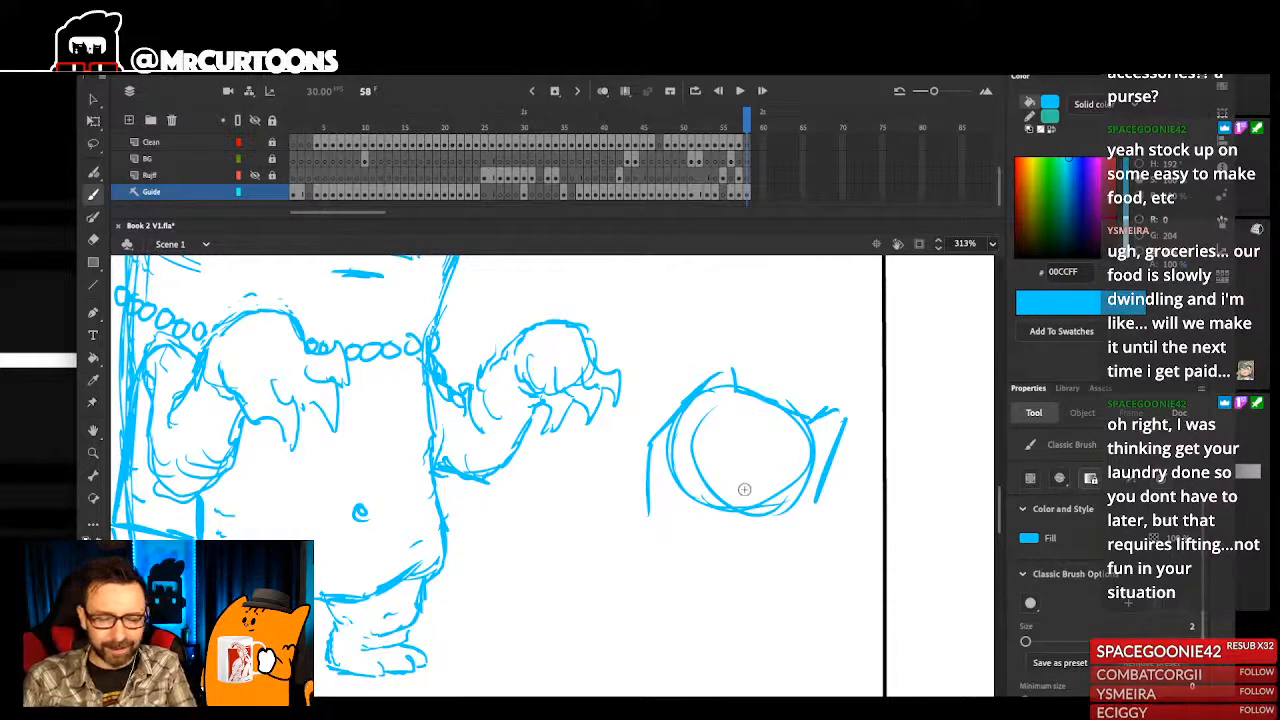
- Refine the small character's face circle and extend both sides of its body downward from the head
left_click_drag(730, 510, 721, 492)
left_click_drag(640, 508, 640, 511)
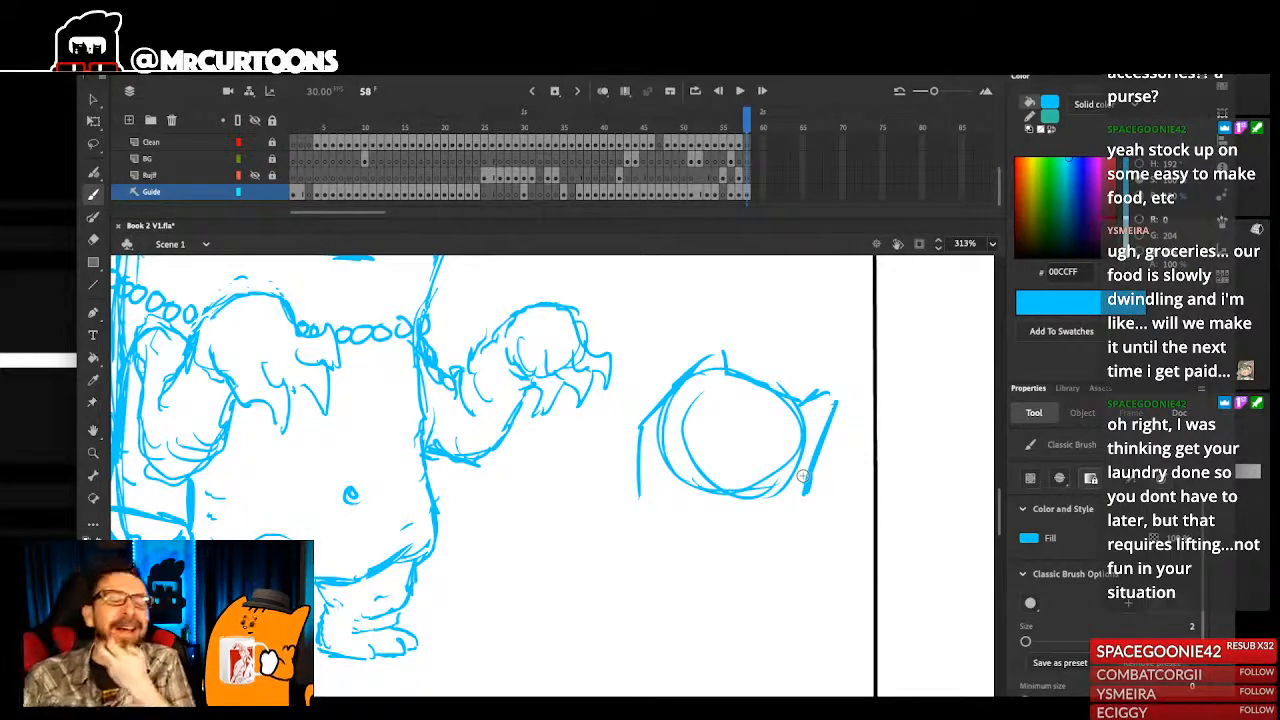
left_click_drag(640, 495, 639, 543)
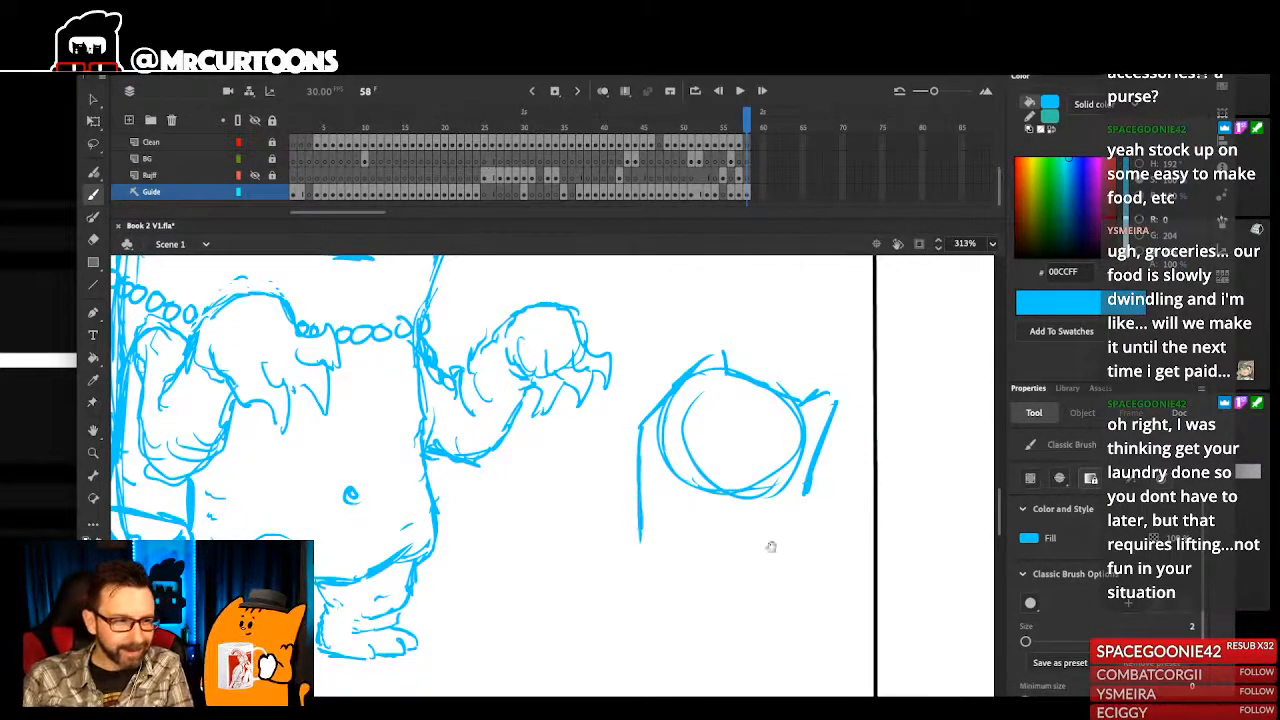
left_click_drag(777, 537, 737, 552)
left_click_drag(788, 488, 796, 556)
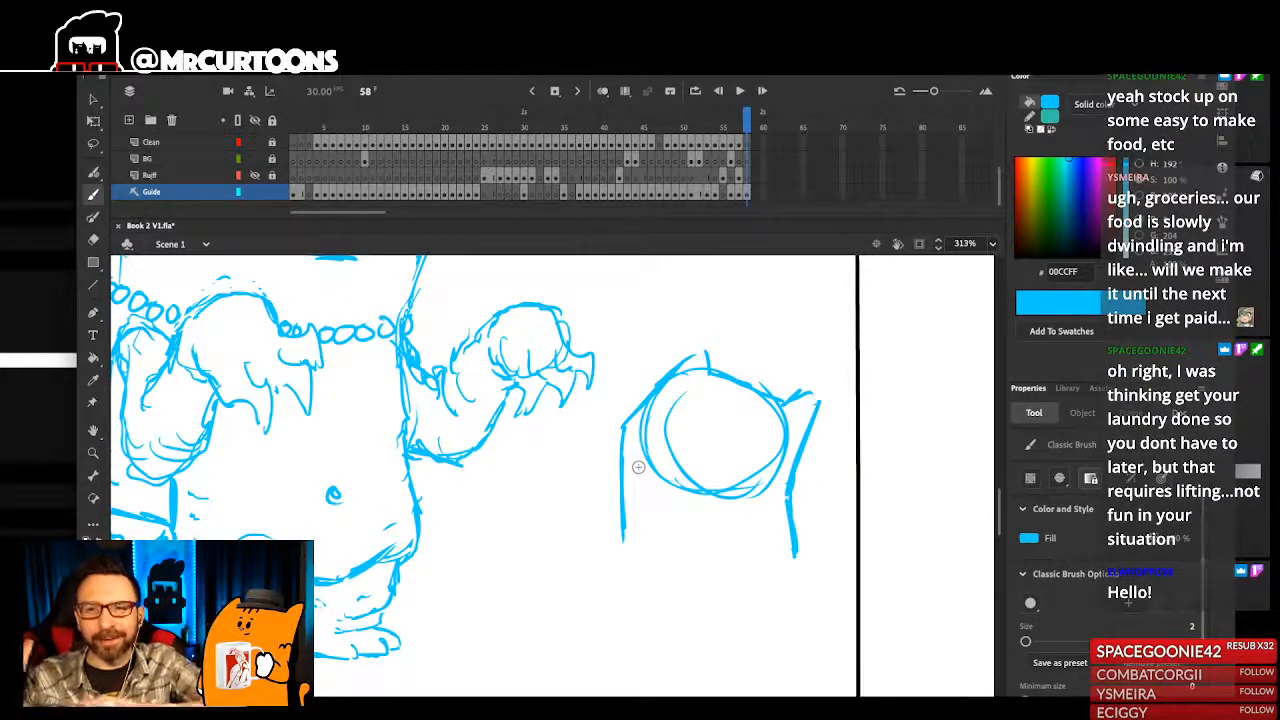
- Close the small character's body with a curved base and one small foot, and save the document
mouse_move(621, 516)
left_mouse_down()
mouse_move(624, 588)
mouse_move(740, 606)
mouse_move(792, 596)
mouse_move(789, 532)
left_mouse_up()
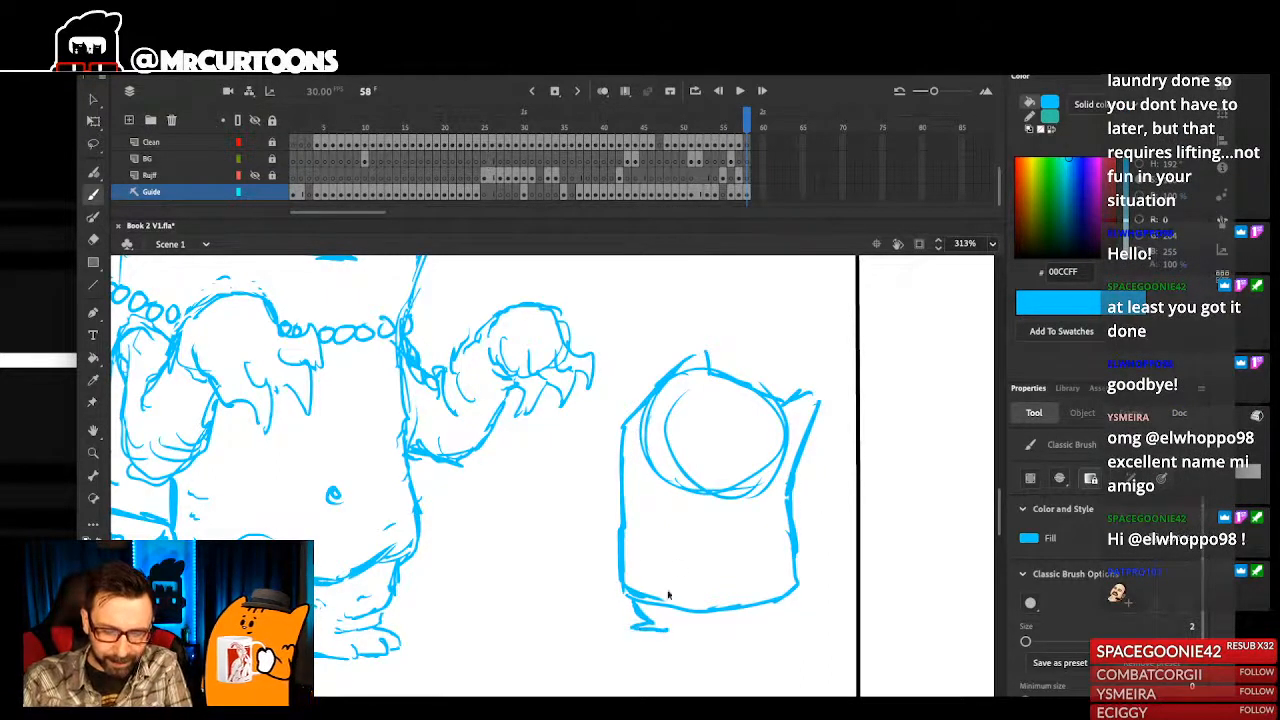
mouse_move(634, 629)
left_mouse_down()
mouse_move(686, 632)
mouse_move(686, 610)
left_mouse_up()
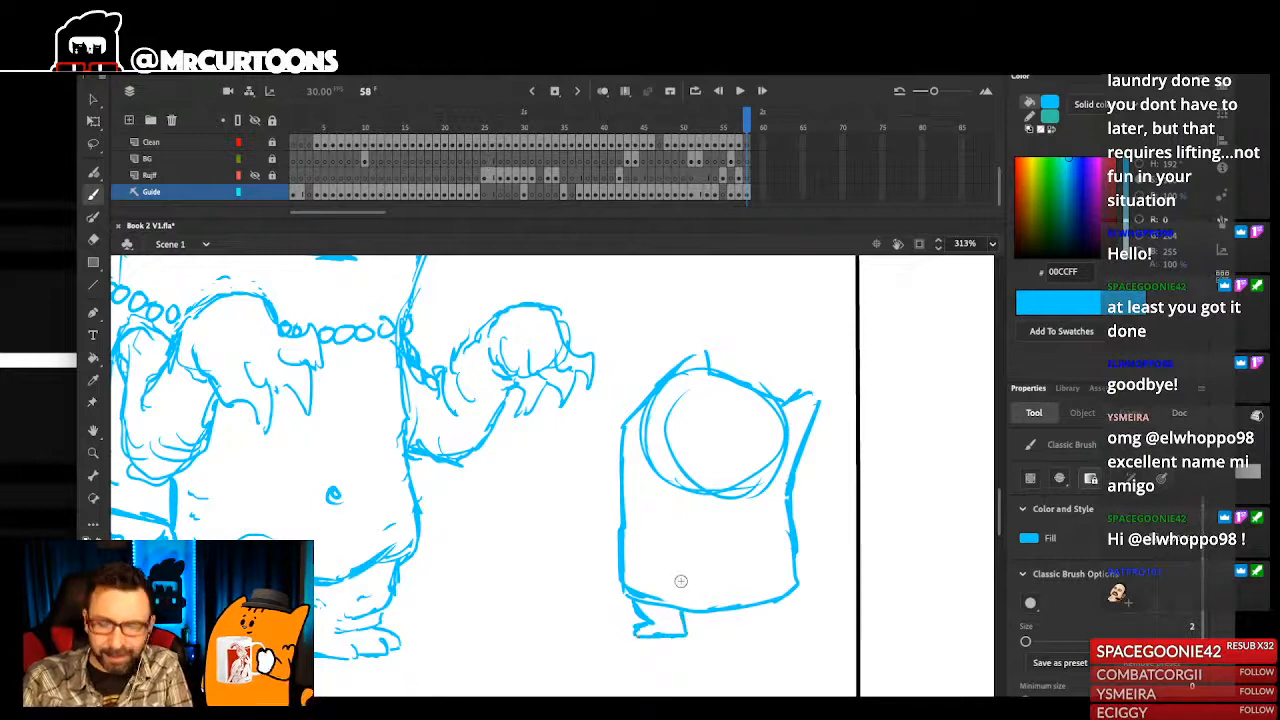
key("ctrl+s")
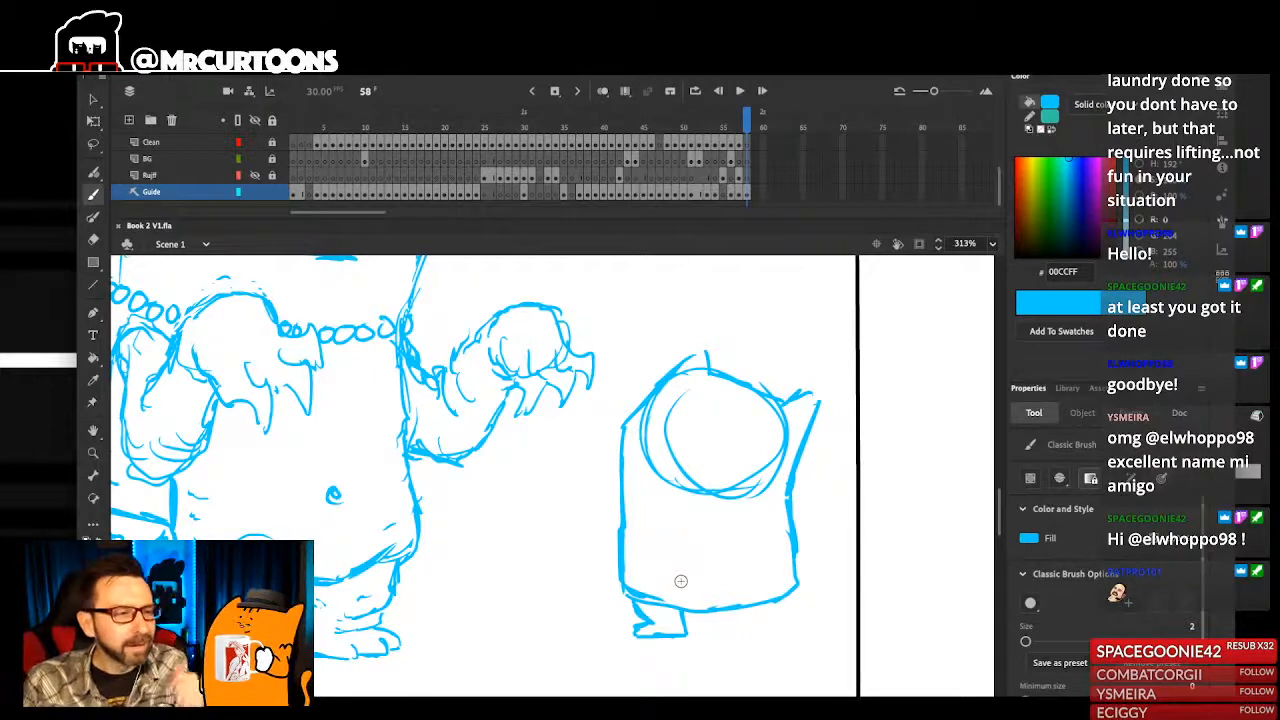
- Add the second foot and a curved, striped tail to the small character's body
mouse_move(737, 609)
left_mouse_down()
mouse_move(746, 630)
mouse_move(778, 641)
mouse_move(801, 582)
mouse_move(848, 530)
mouse_move(830, 590)
mouse_move(805, 600)
mouse_move(811, 537)
left_mouse_up()
left_click_drag(833, 494, 831, 508)
left_click_drag(786, 549, 794, 529)
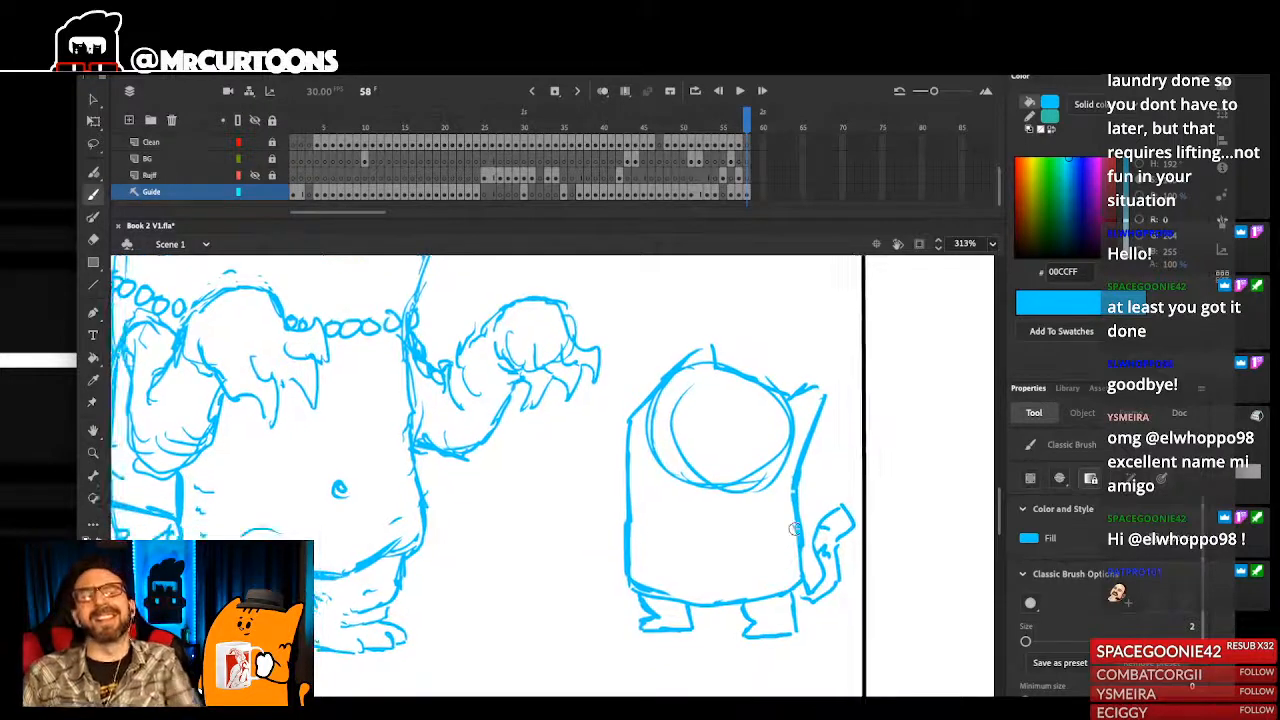
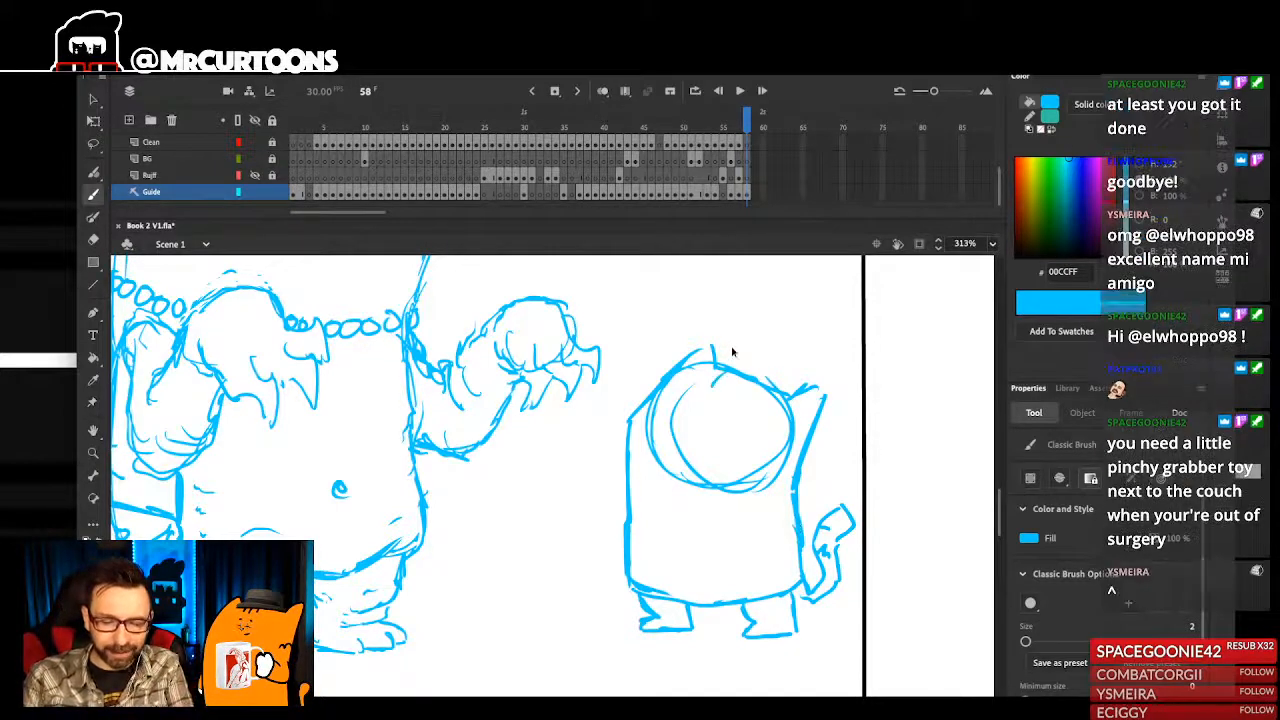
- Delete the overlapping face-circle strokes from inside the small character's head
scroll(735, 385, "down", 2)
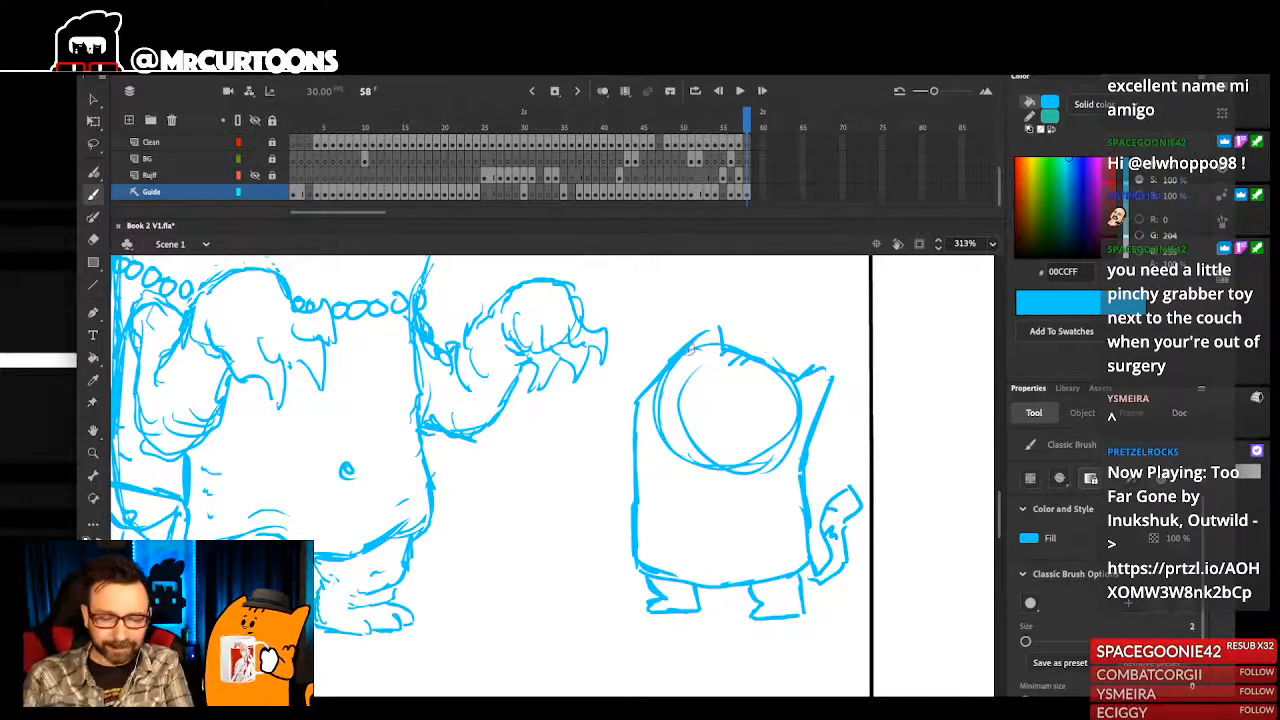
left_click(658, 402, "ctrl")
key("Delete")
left_click(658, 411, "ctrl")
key("Delete")
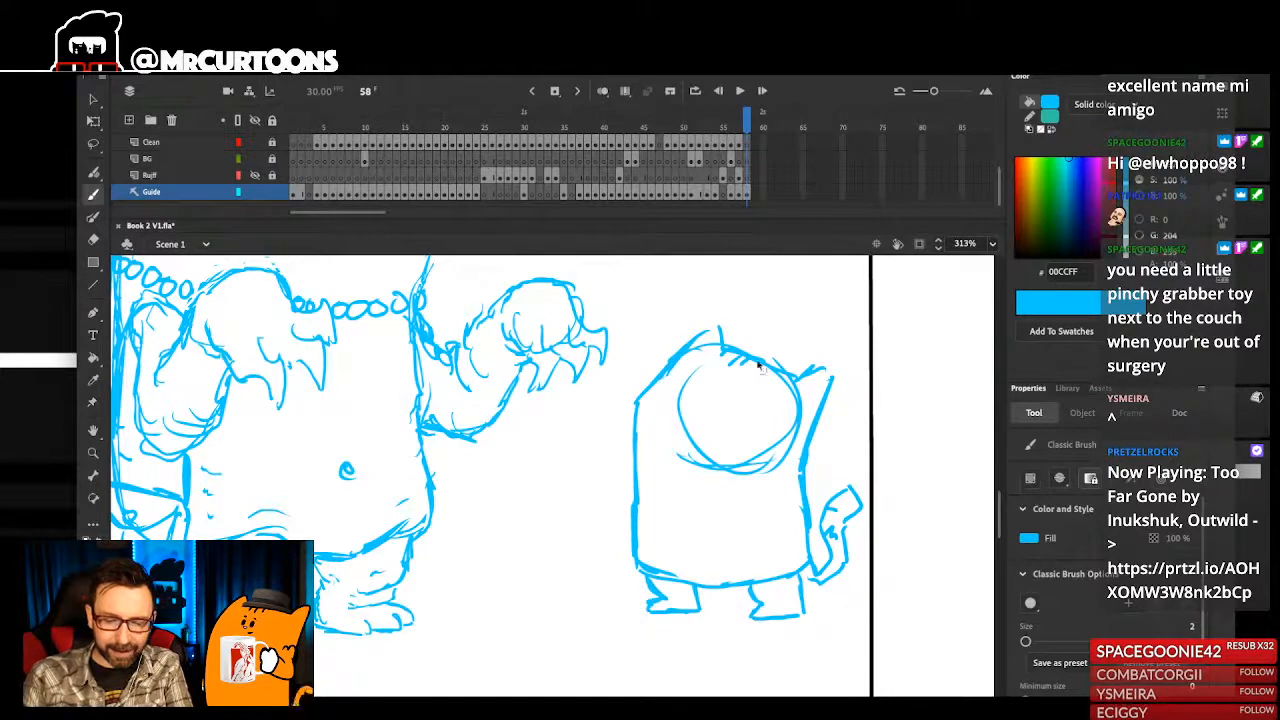
left_click(795, 414, "ctrl")
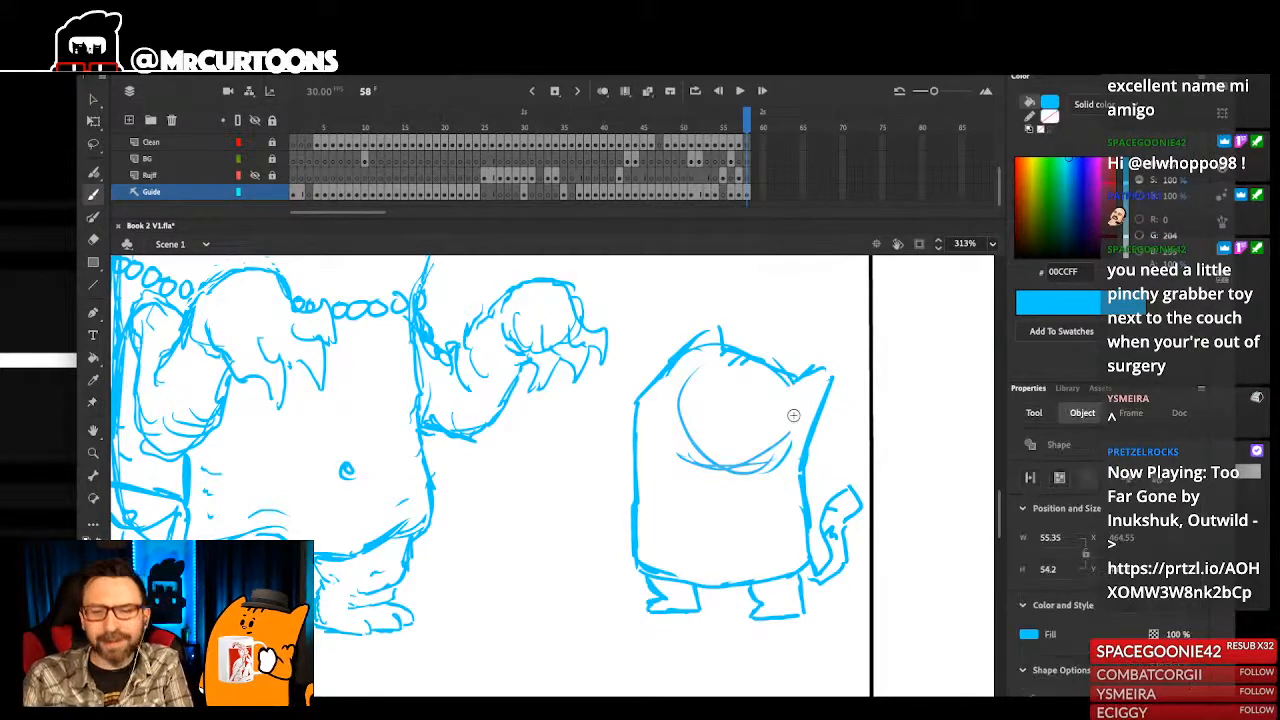
key("Delete")
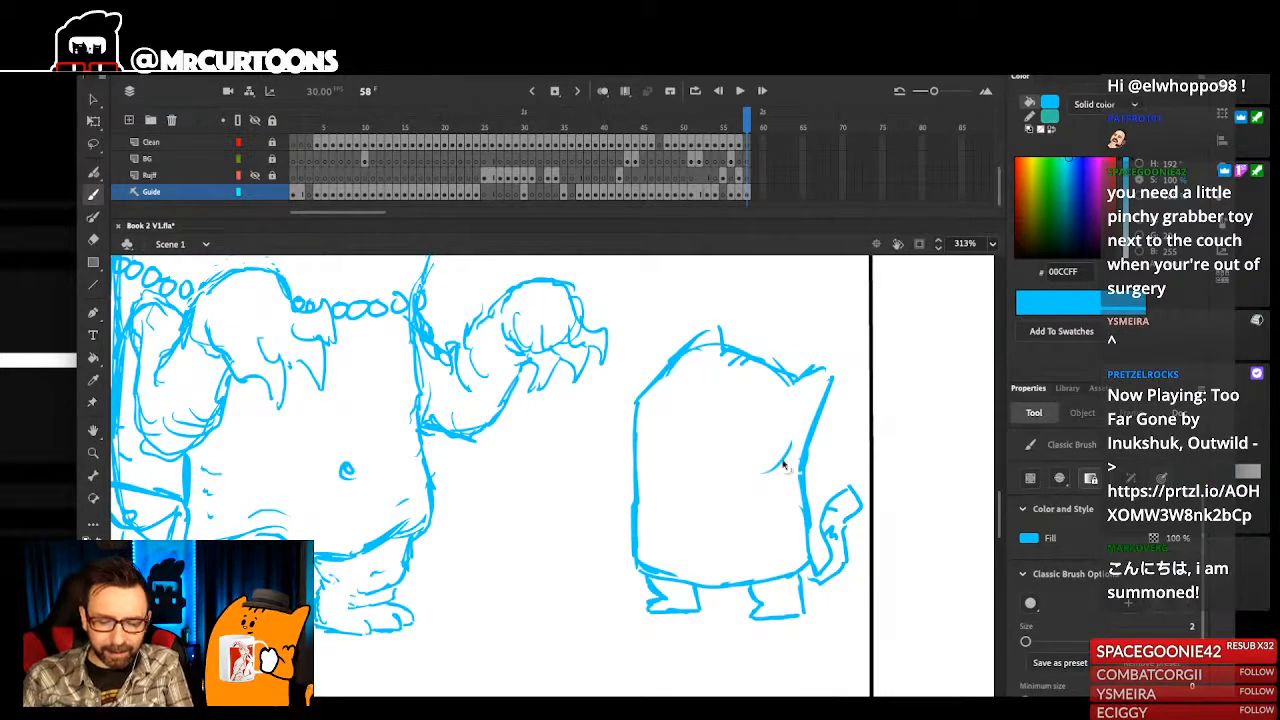
left_click(791, 456, "ctrl")
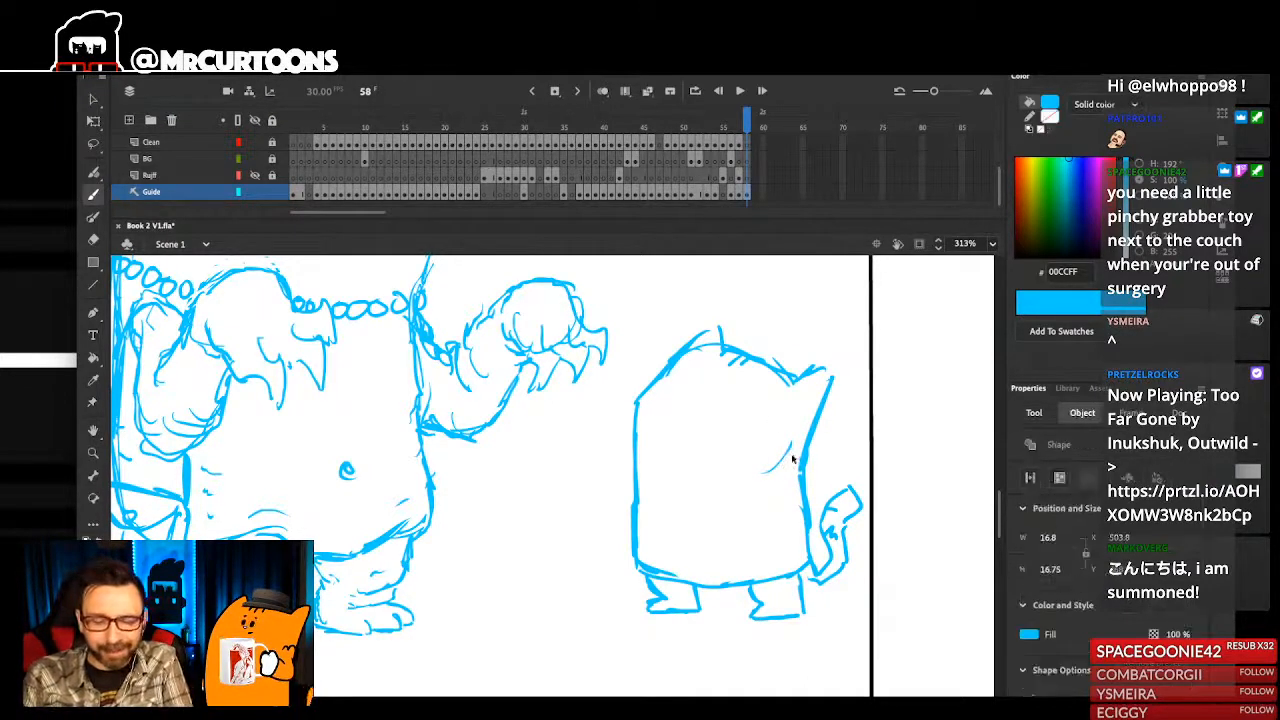
key("Delete")
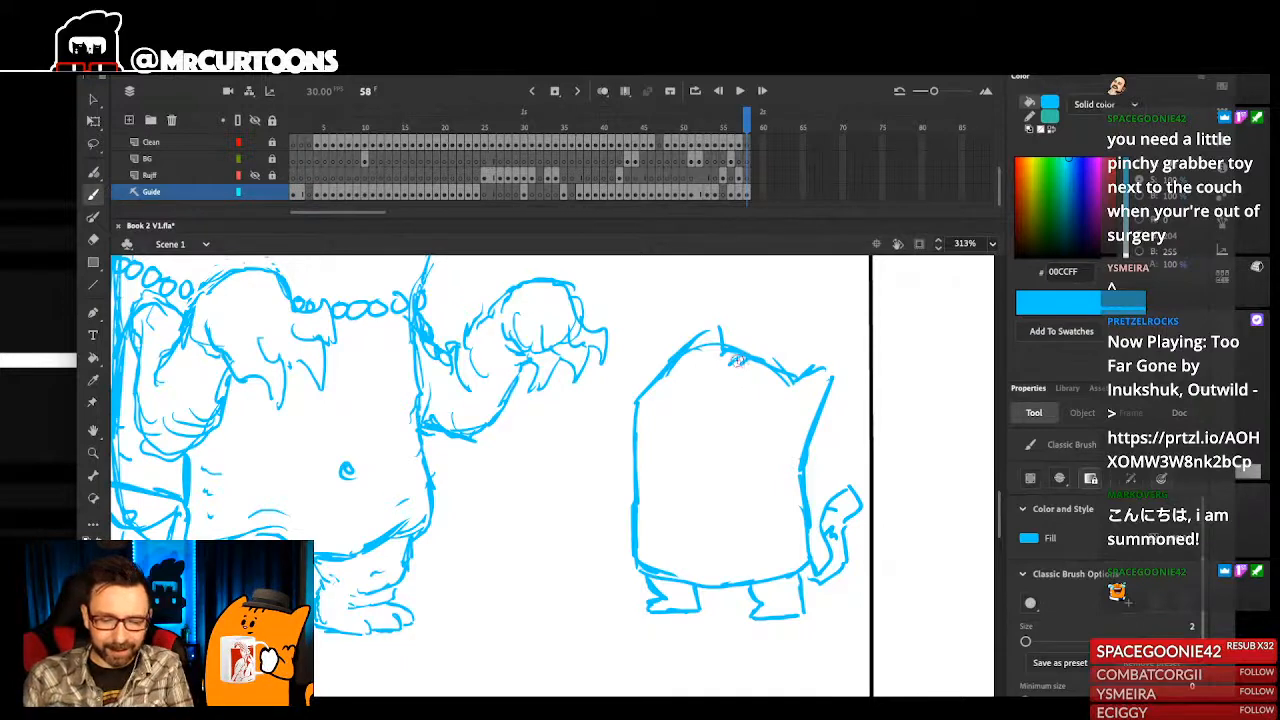
- Sketch a slanted eye line and a crossing centre line on the small character's face, with two small eyes
left_click_drag(699, 461, 694, 465)
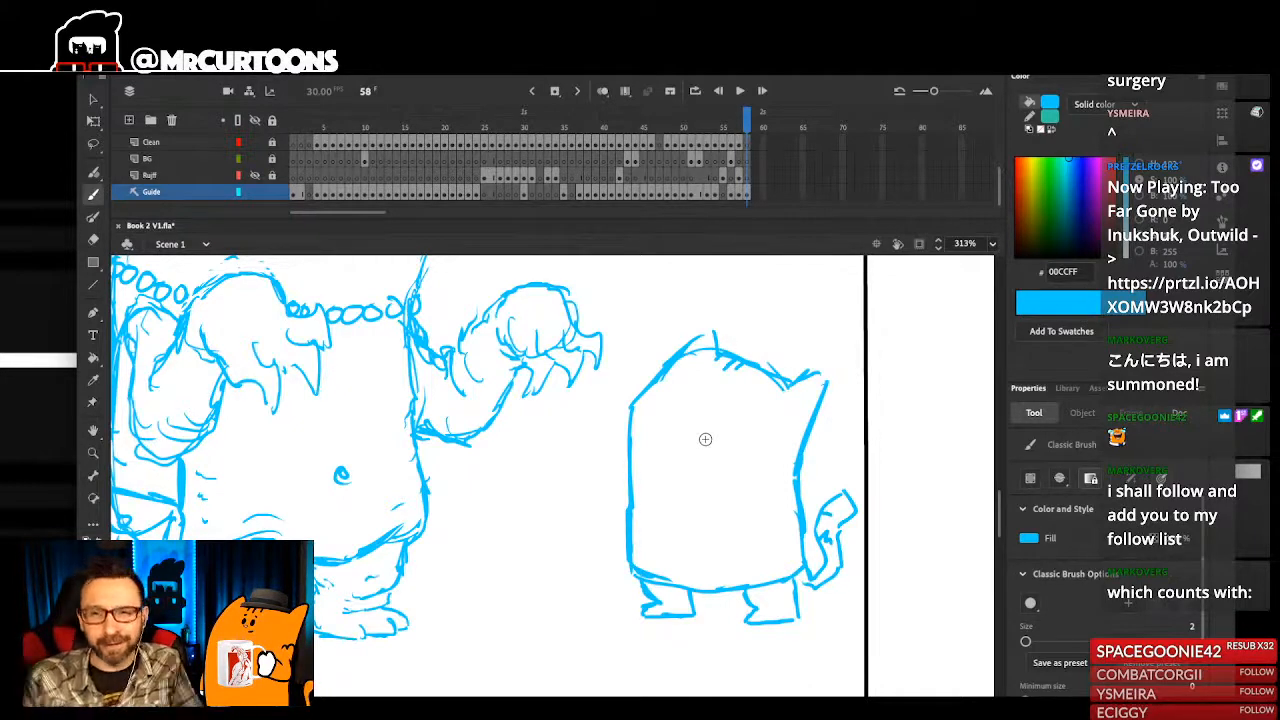
left_click_drag(677, 382, 758, 411)
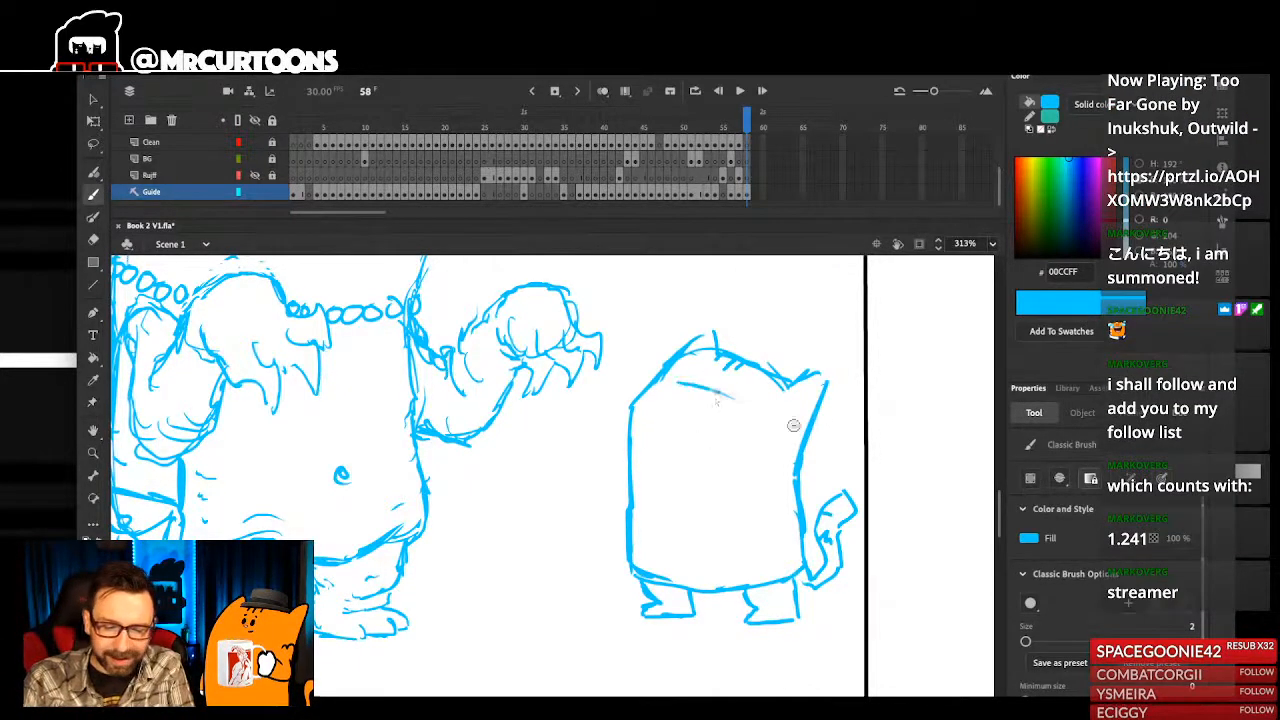
key("super+z")
mouse_move(684, 390)
left_mouse_down()
mouse_move(764, 418)
mouse_move(742, 415)
mouse_move(729, 456)
mouse_move(751, 431)
left_mouse_up()
key("super+z")
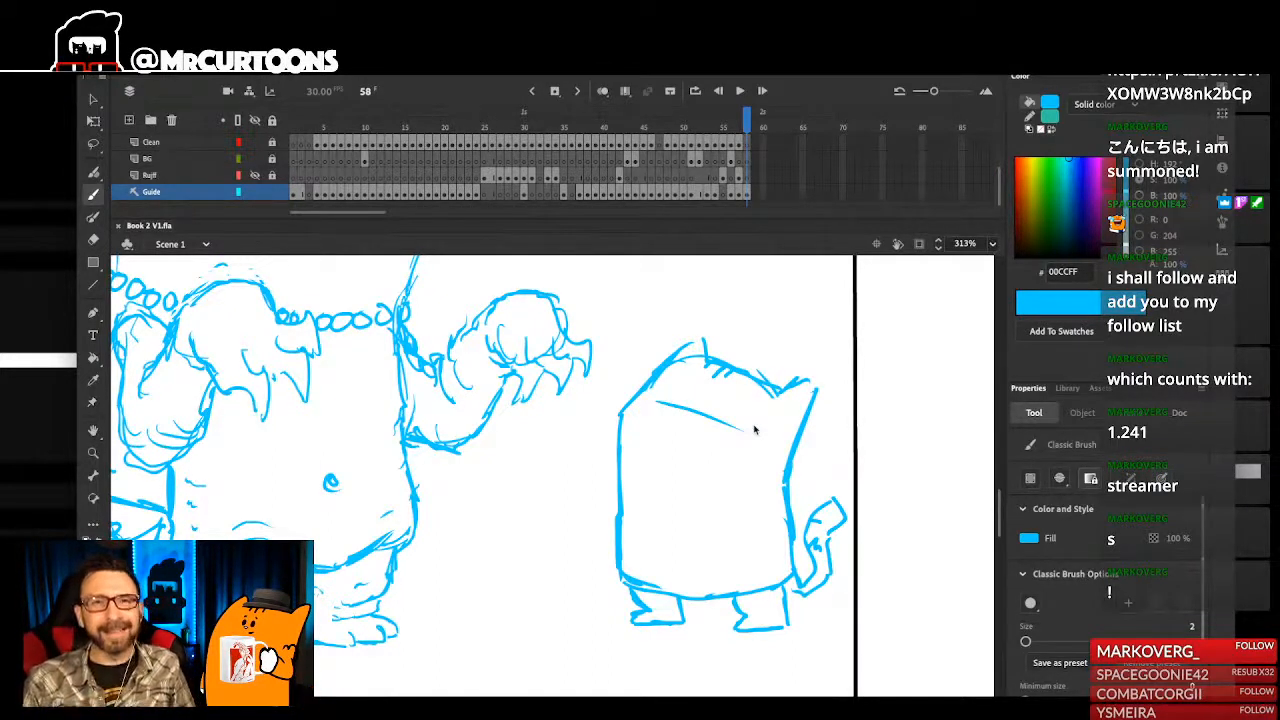
mouse_move(712, 378)
left_mouse_down()
mouse_move(681, 420)
mouse_move(679, 404)
mouse_move(700, 408)
left_mouse_up()
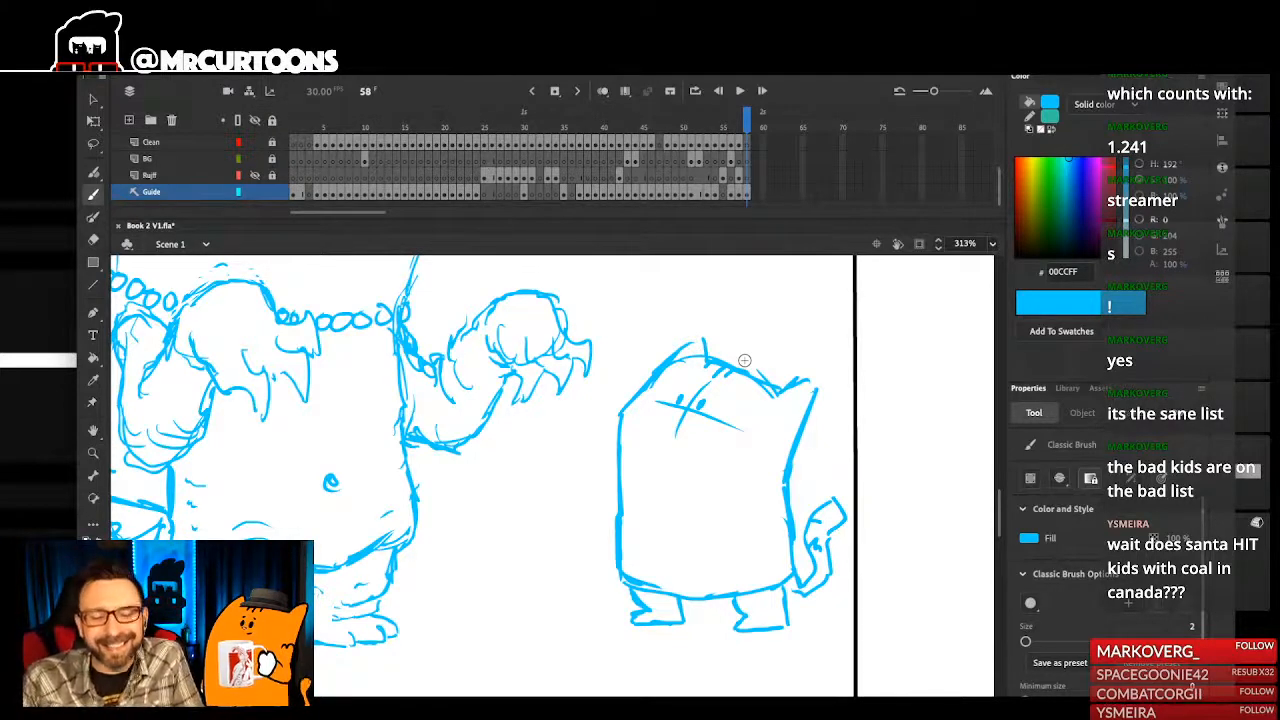
- Redraw the small character's mouth as a wide, rounded open shape just below the eyes
scroll(690, 440, "up", 1)
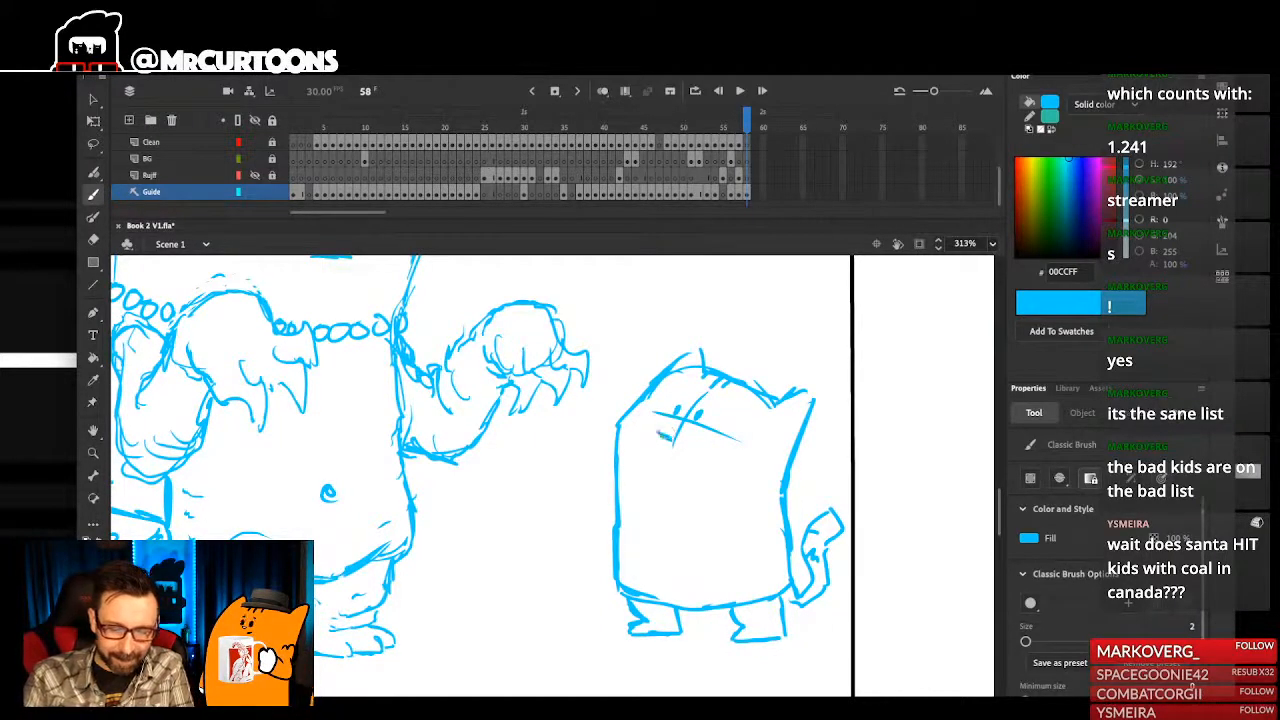
key("ctrl+z")
key("ctrl+z")
mouse_move(724, 466)
left_mouse_down()
mouse_move(656, 462)
mouse_move(668, 418)
left_mouse_up()
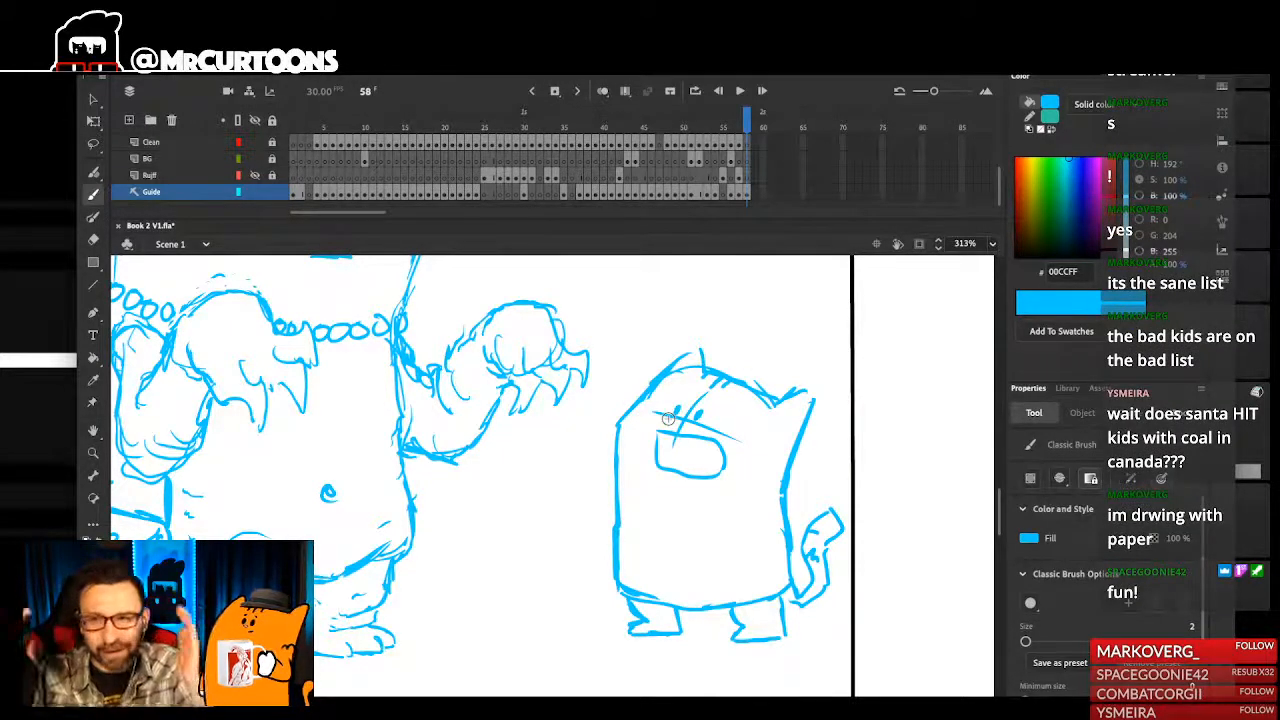
key("Return")
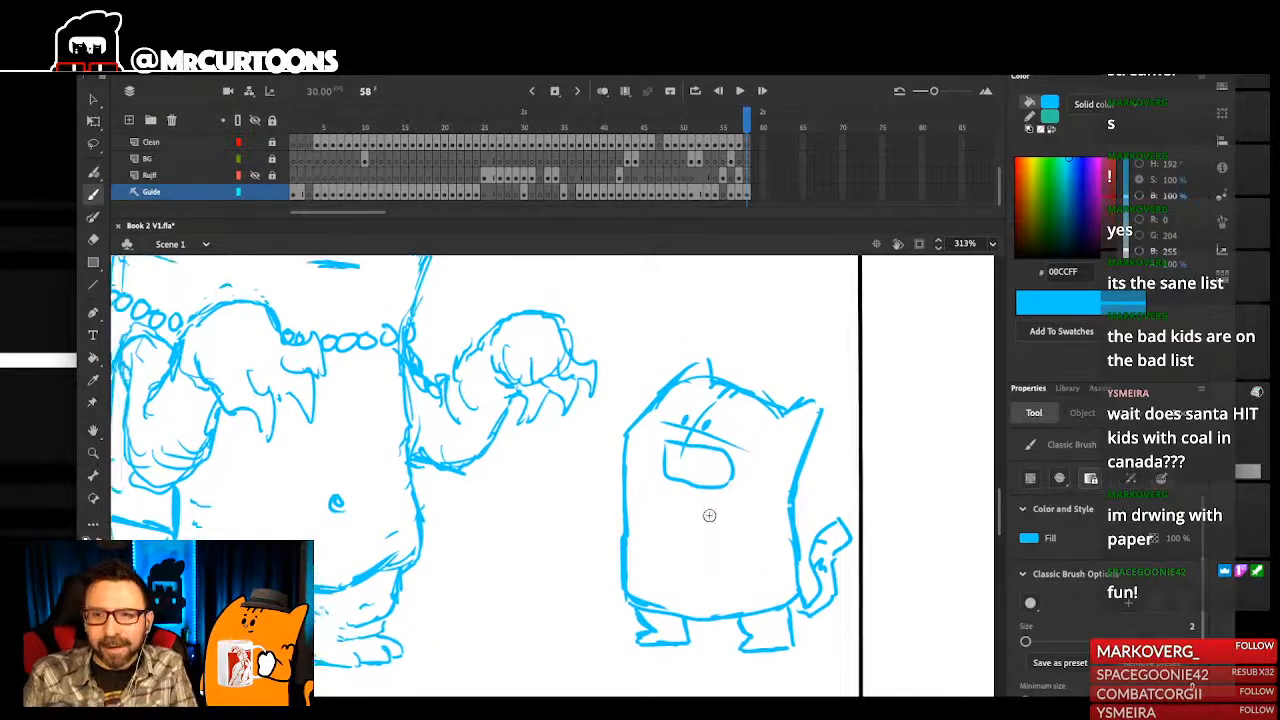
- Add a teeth line and a curved tongue inside the small character's open mouth
mouse_move(730, 461)
left_mouse_down()
mouse_move(697, 478)
mouse_move(713, 481)
mouse_move(683, 477)
mouse_move(674, 507)
mouse_move(686, 497)
mouse_move(729, 525)
left_mouse_up()
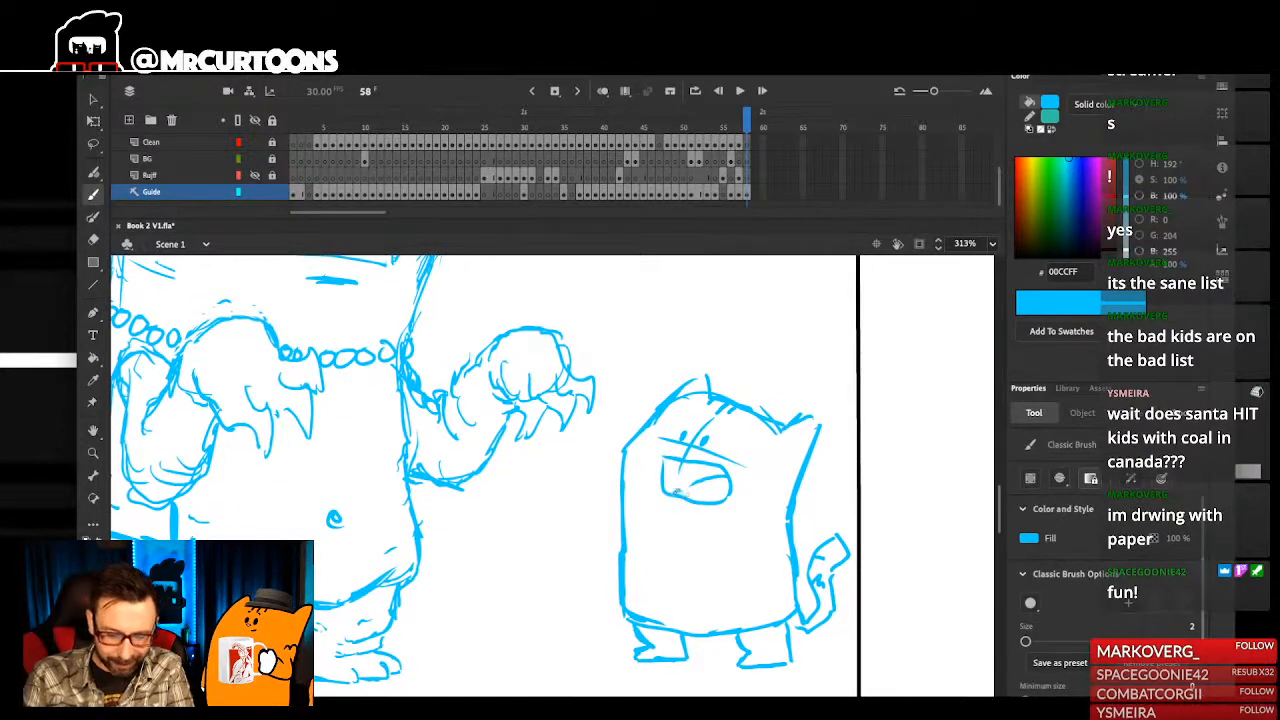
mouse_move(665, 460)
left_mouse_down()
mouse_move(722, 456)
mouse_move(728, 498)
mouse_move(697, 485)
left_mouse_up()
key("ctrl+z")
key("ctrl+z")
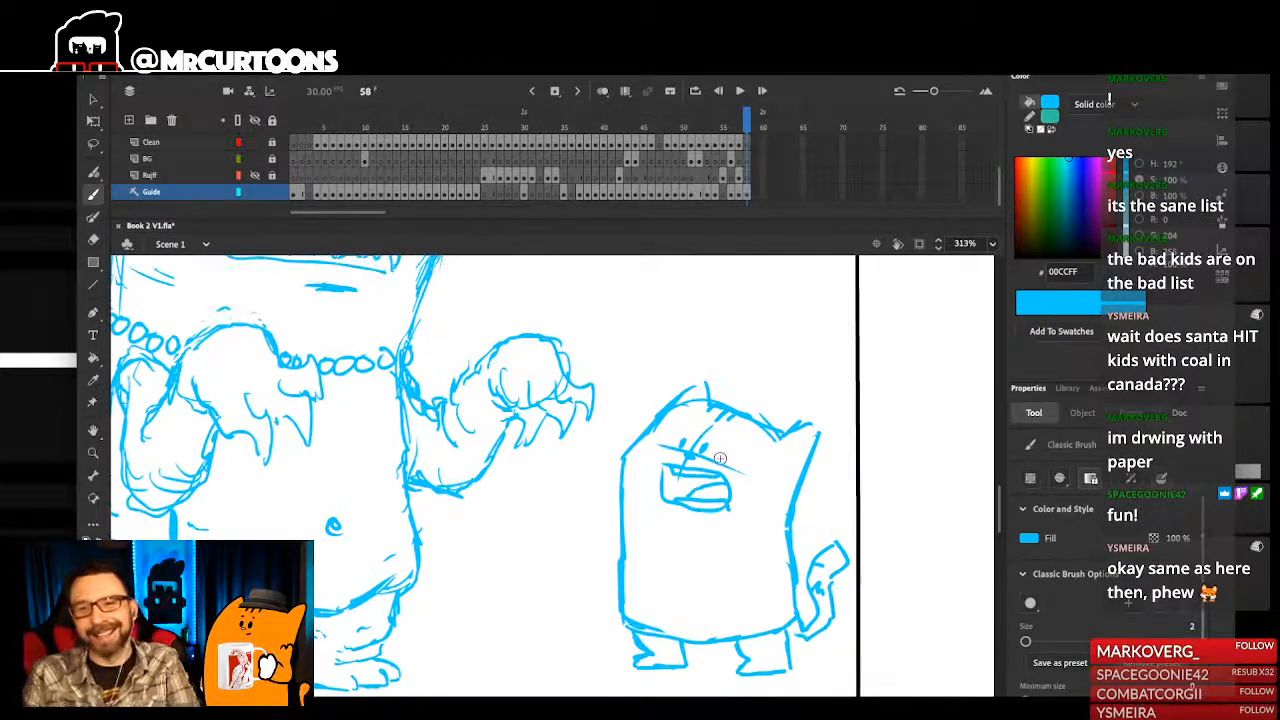
- Sketch a short, rounded arm hanging on the tail side of the small character's lower body
mouse_move(777, 537)
left_mouse_down()
mouse_move(760, 692)
mouse_move(729, 528)
left_mouse_up()
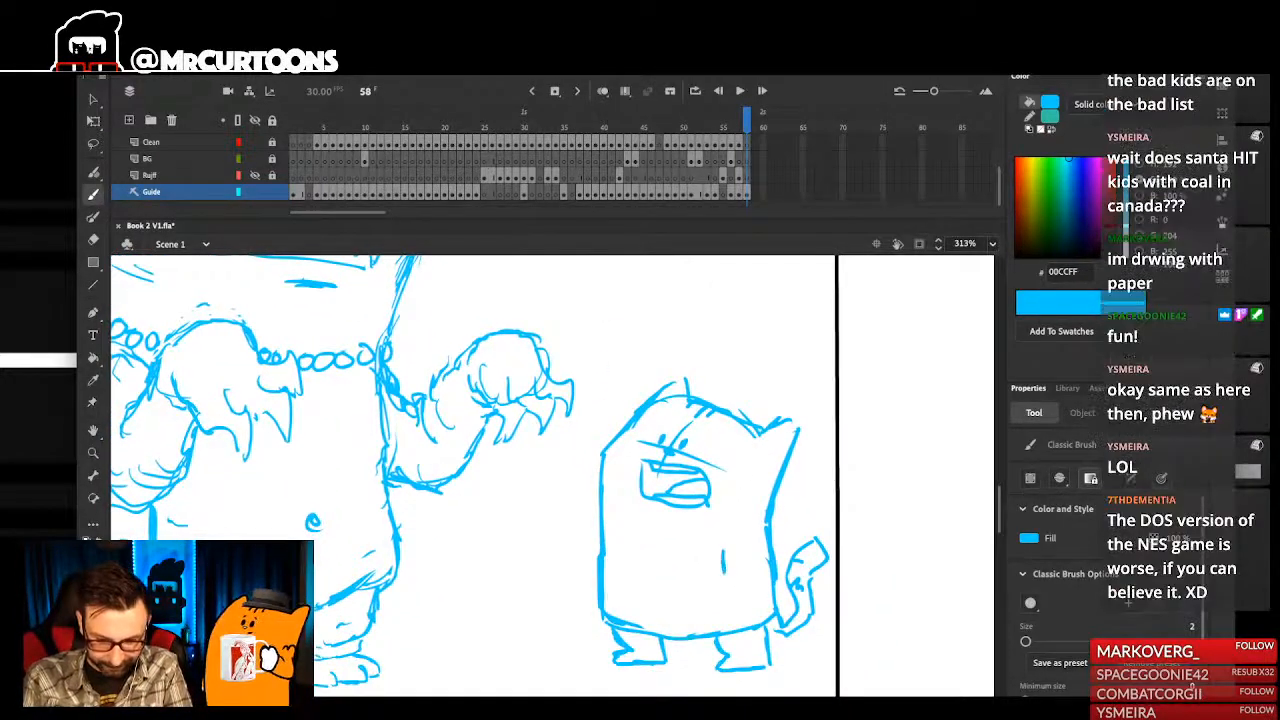
scroll(727, 552, "down", 6)
scroll(740, 550, "down", 1)
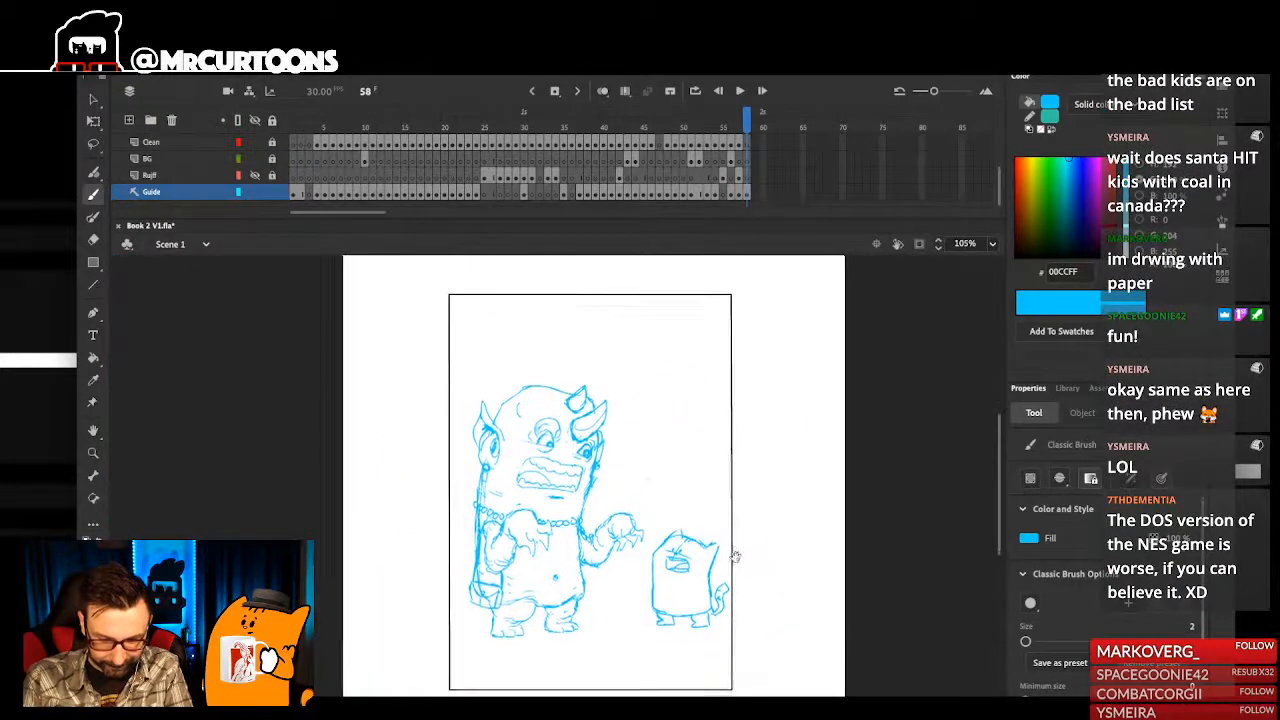
scroll(702, 553, "up", 6)
mouse_move(702, 554)
left_mouse_down()
mouse_move(720, 590)
mouse_move(749, 590)
left_mouse_up()
key("ctrl+z")
mouse_move(717, 568)
left_mouse_down()
mouse_move(720, 600)
mouse_move(750, 600)
left_mouse_up()
key("ctrl+z")
key("ctrl+z")
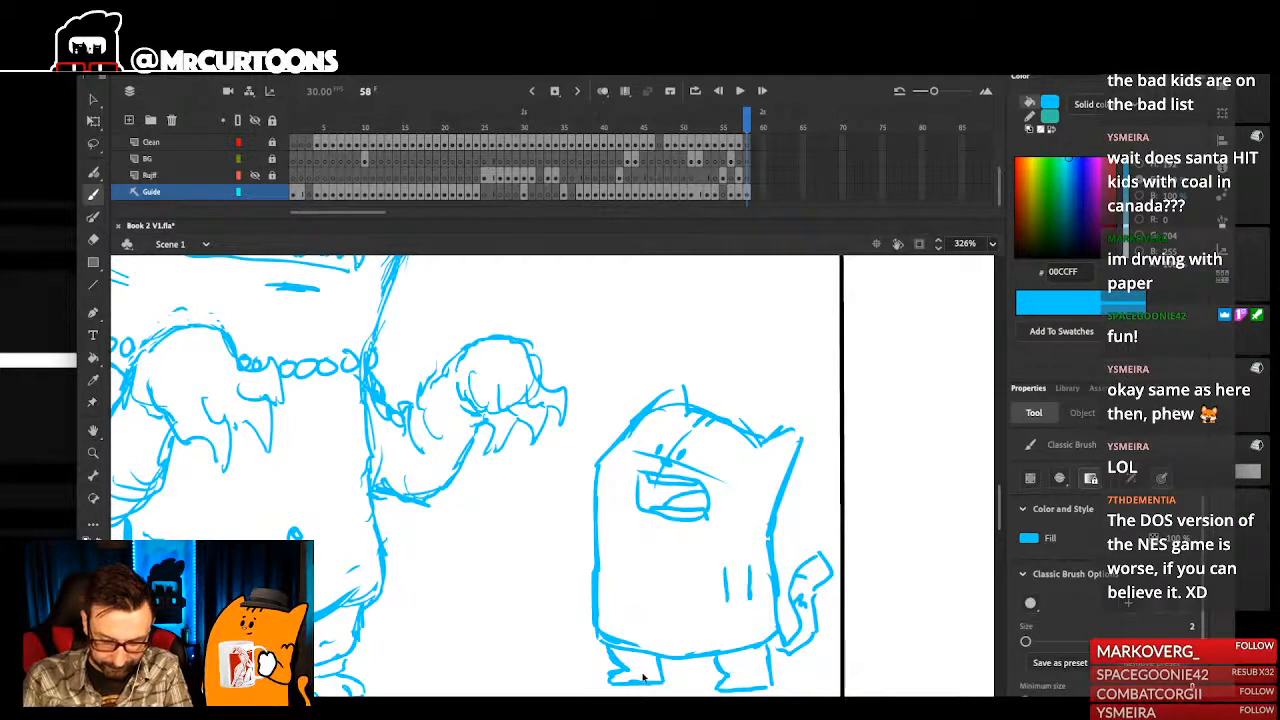
mouse_move(727, 603)
left_mouse_down()
mouse_move(736, 622)
mouse_move(753, 609)
mouse_move(748, 624)
mouse_move(793, 600)
left_mouse_up()
scroll(752, 610, "down", 6)
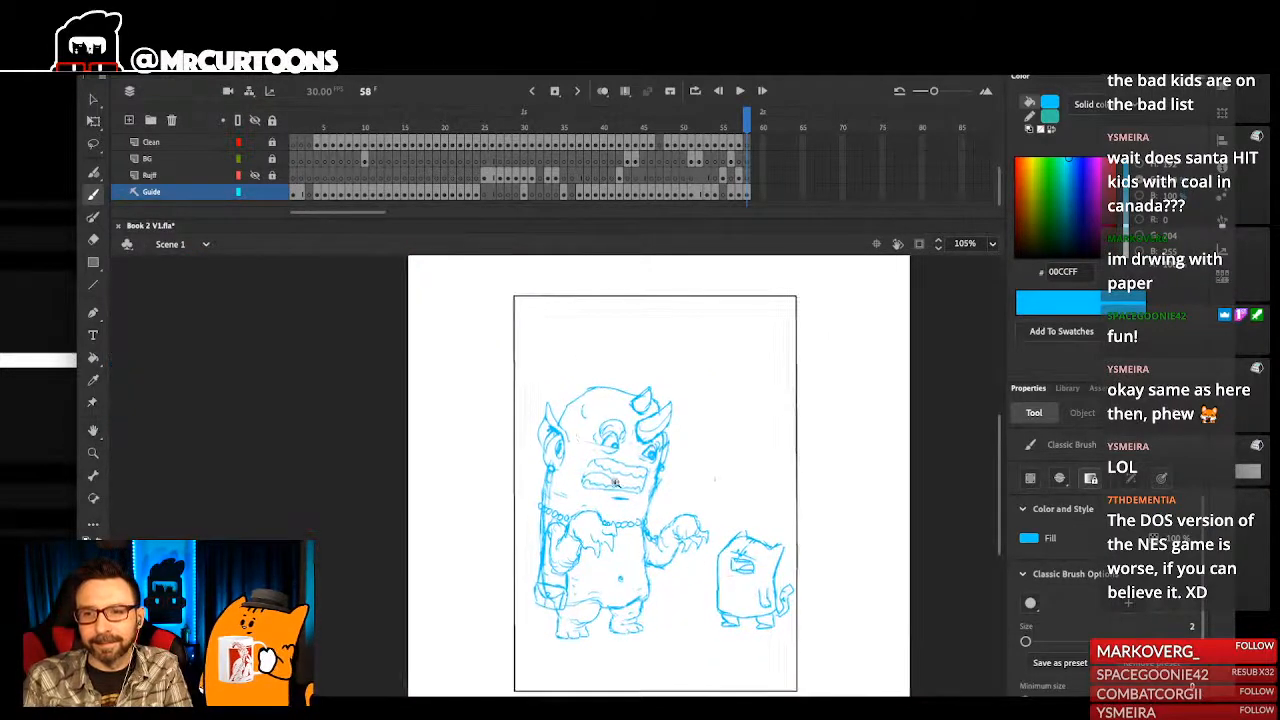
- Erase the rounded end of the small character's arm and redraw it as a hand with small finger lines
scroll(729, 572, "up", 3)
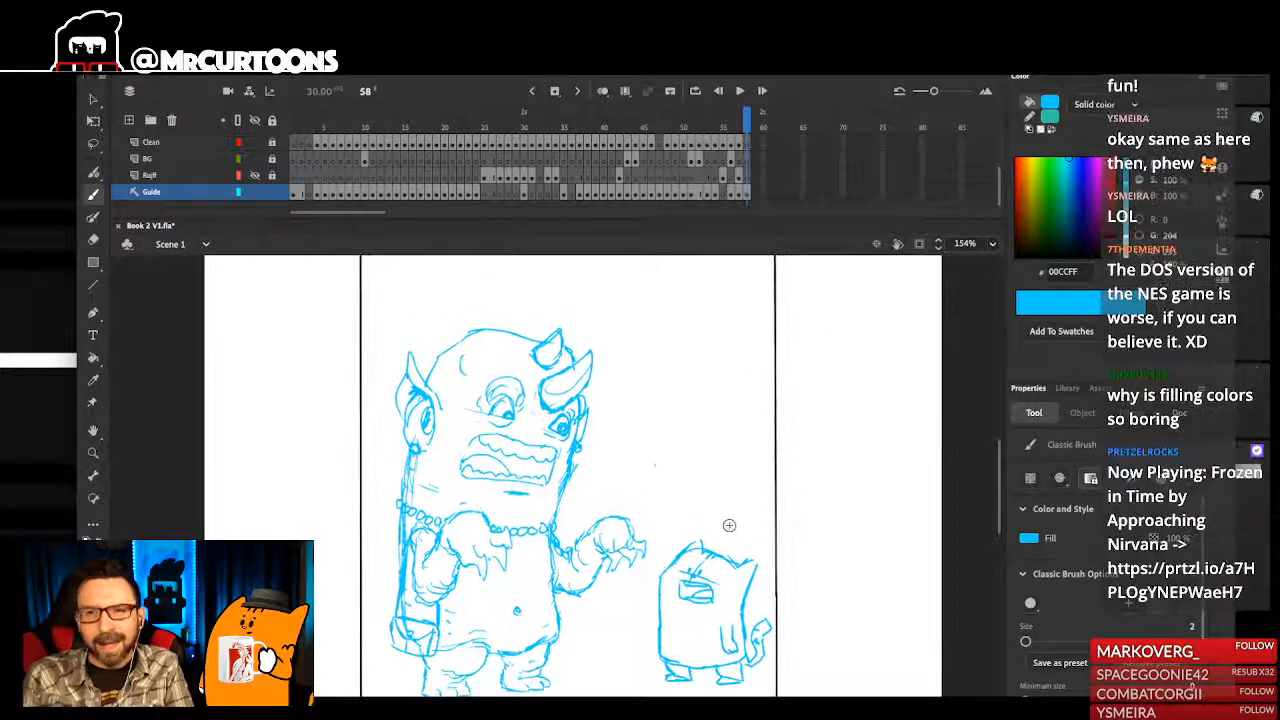
left_click_drag(657, 517, 721, 523)
scroll(778, 674, "up", 3)
left_click_drag(778, 674, 740, 650)
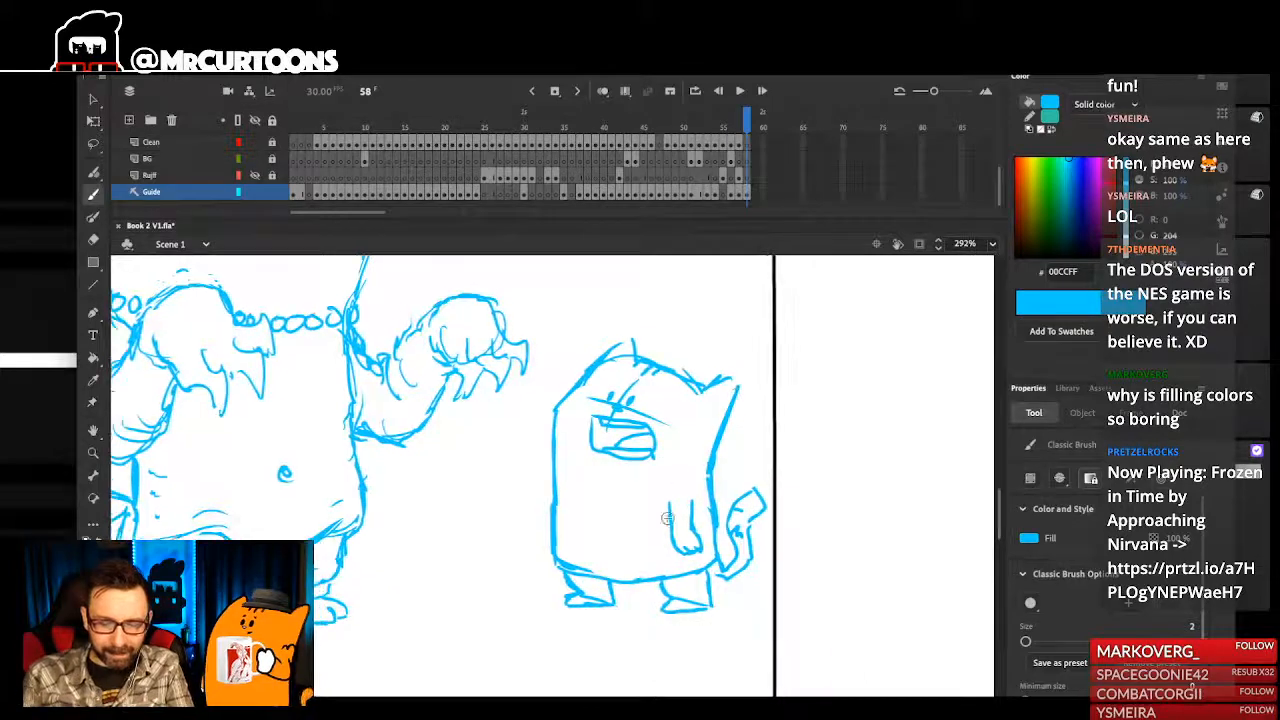
left_click_drag(680, 530, 692, 546)
key("e")
key("r")
key("e")
key("e")
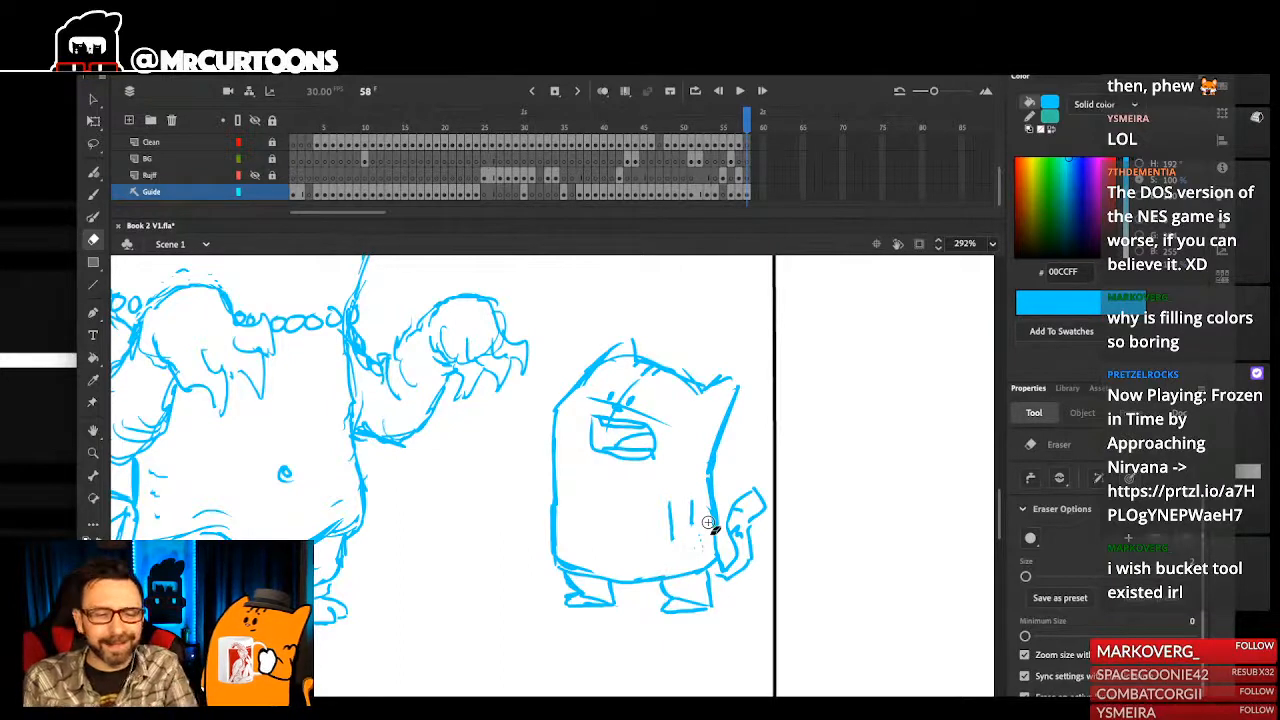
key("b")
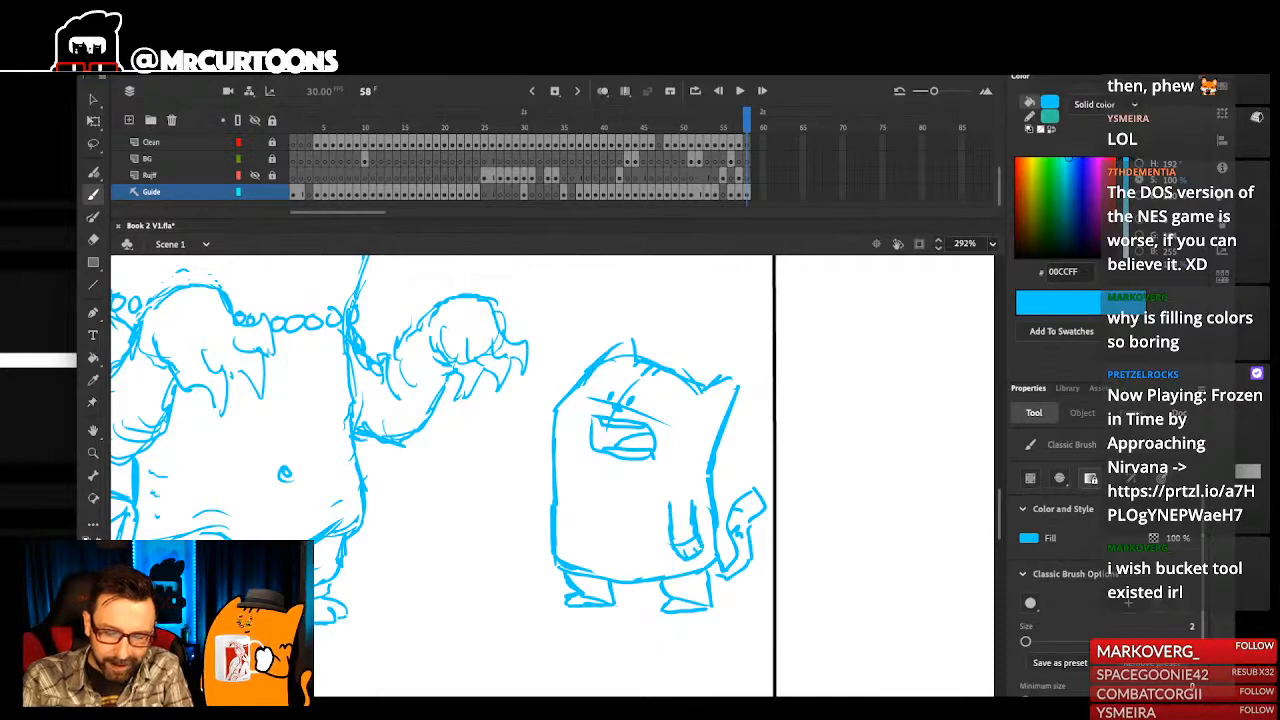
- Add a small curled mark near the edge of the small character's back, between the ear and the arm
scroll(690, 547, "up", 1)
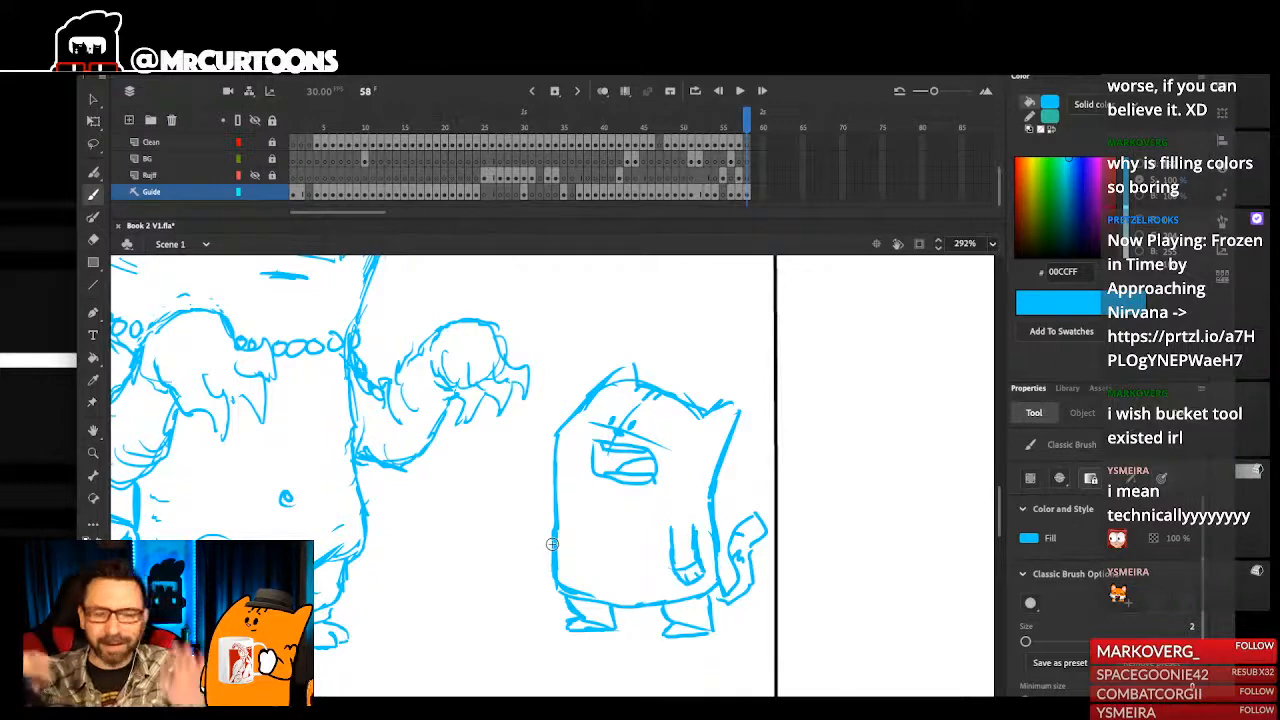
mouse_move(762, 555)
left_mouse_down()
mouse_move(770, 585)
mouse_move(800, 565)
mouse_move(806, 577)
left_mouse_up()
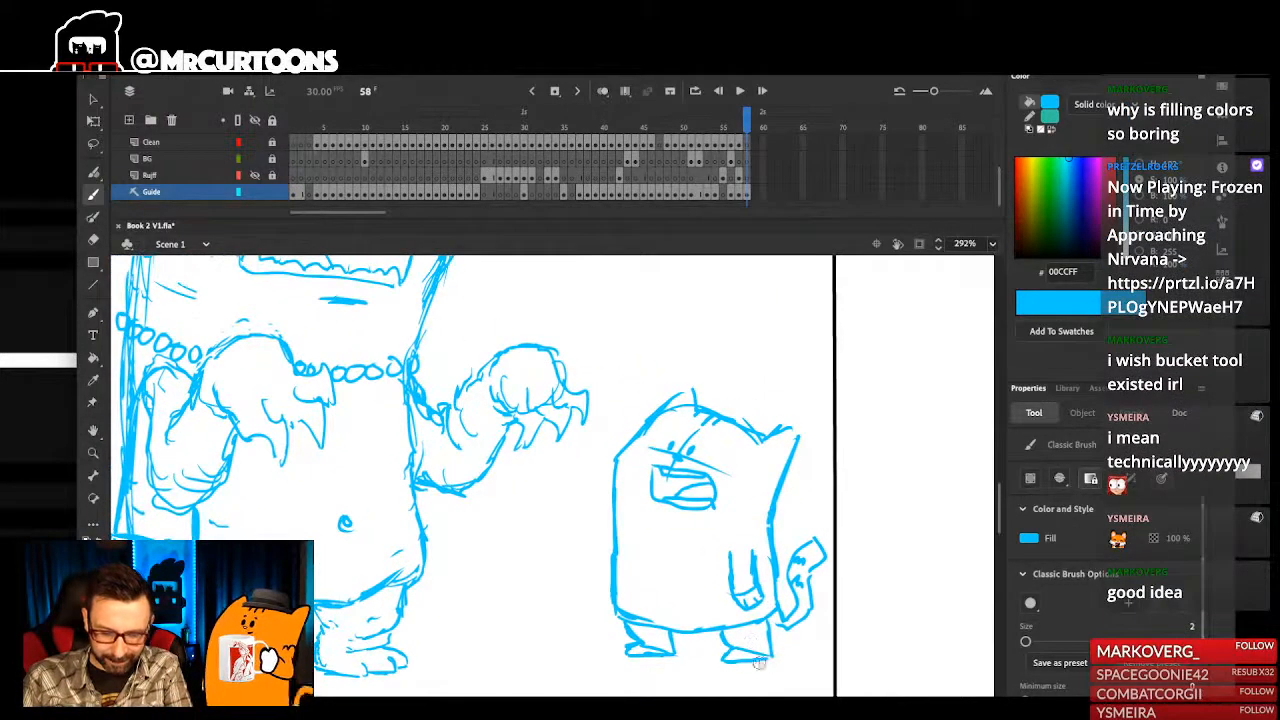
scroll(785, 575, "down", 5)
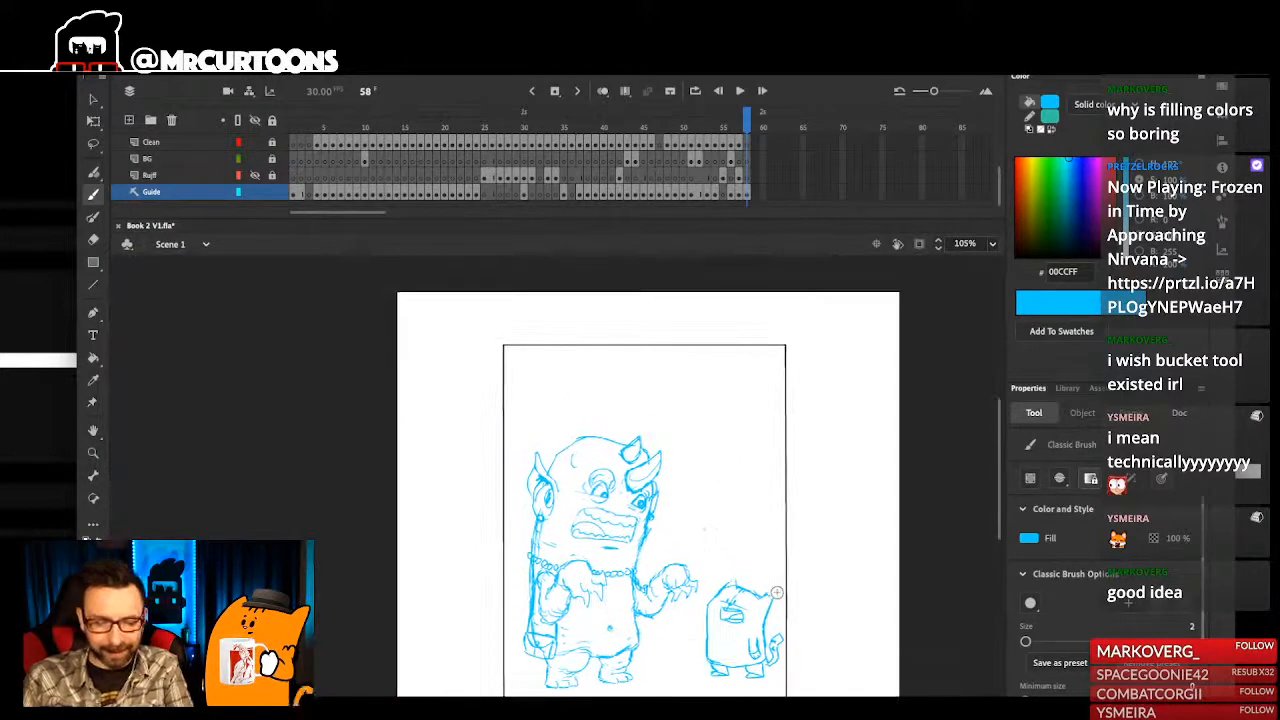
scroll(778, 554, "up", 5)
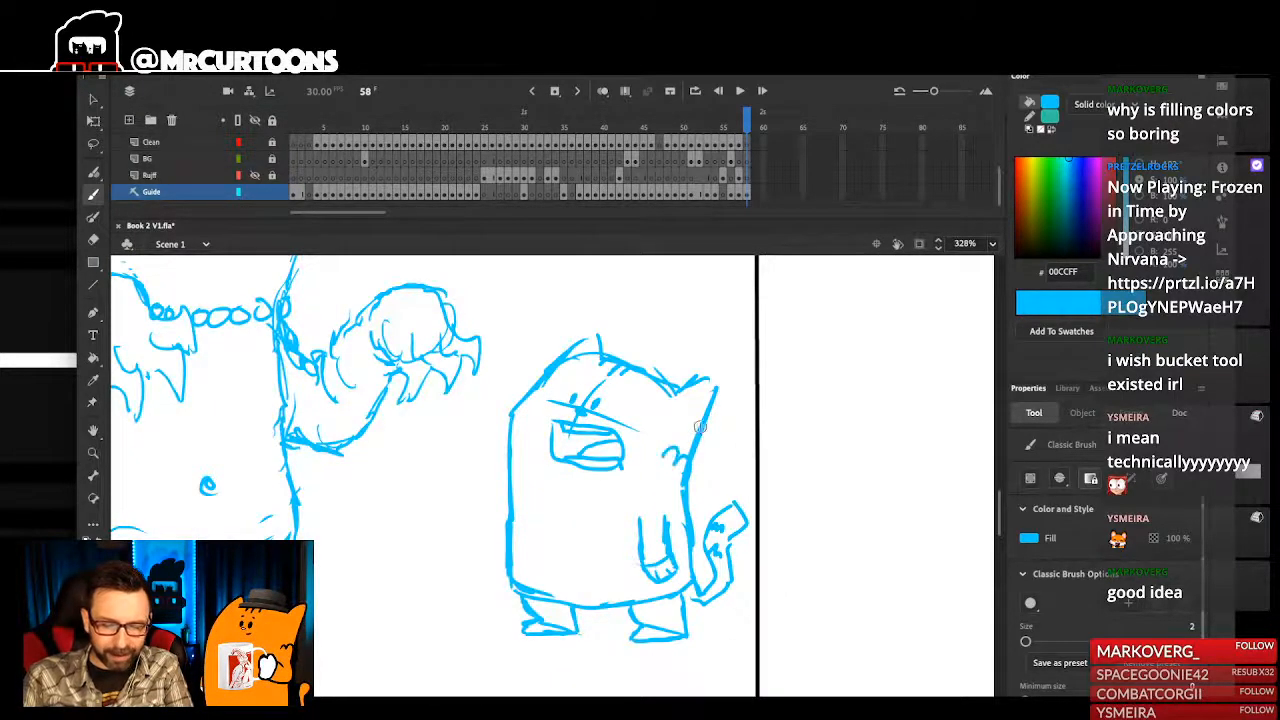
scroll(726, 496, "up", 1)
scroll(726, 496, "down", 5)
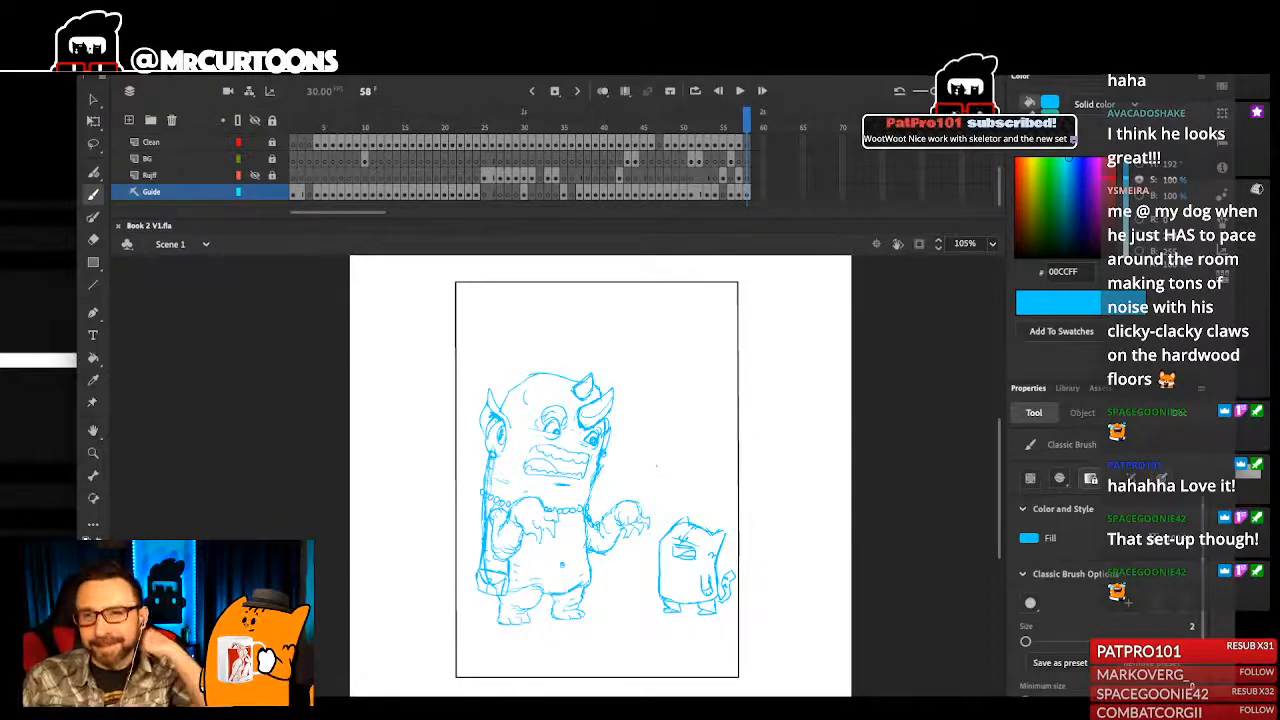
left_click_drag(621, 484, 625, 457)
scroll(652, 426, "up", 2)
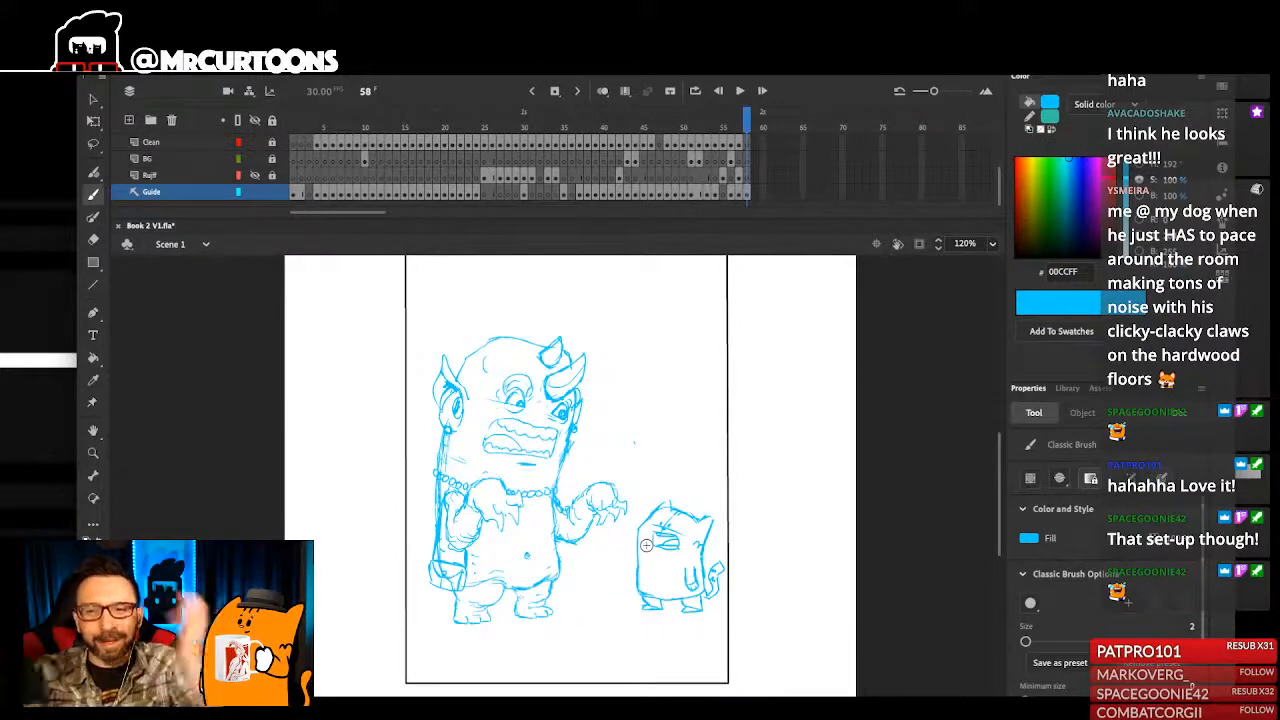
left_click_drag(634, 451, 649, 423)
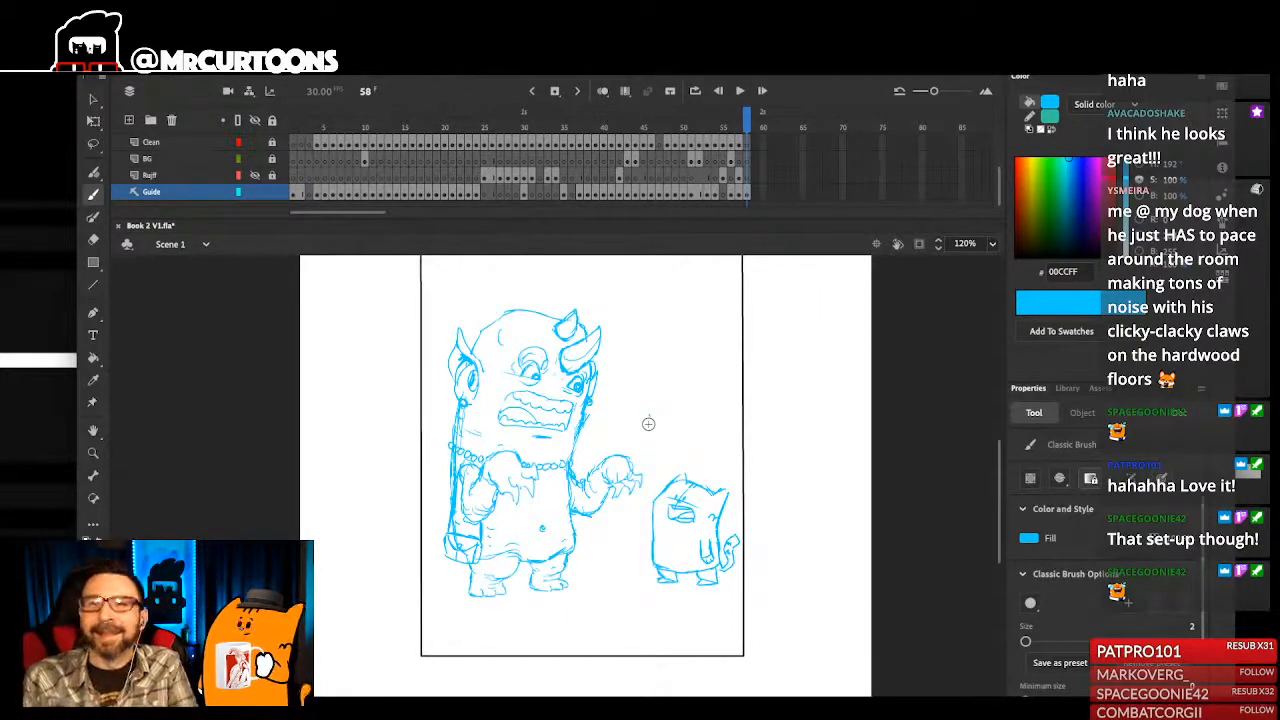
mouse_move(632, 540)
left_mouse_down()
mouse_move(637, 510)
mouse_move(637, 521)
left_mouse_up()
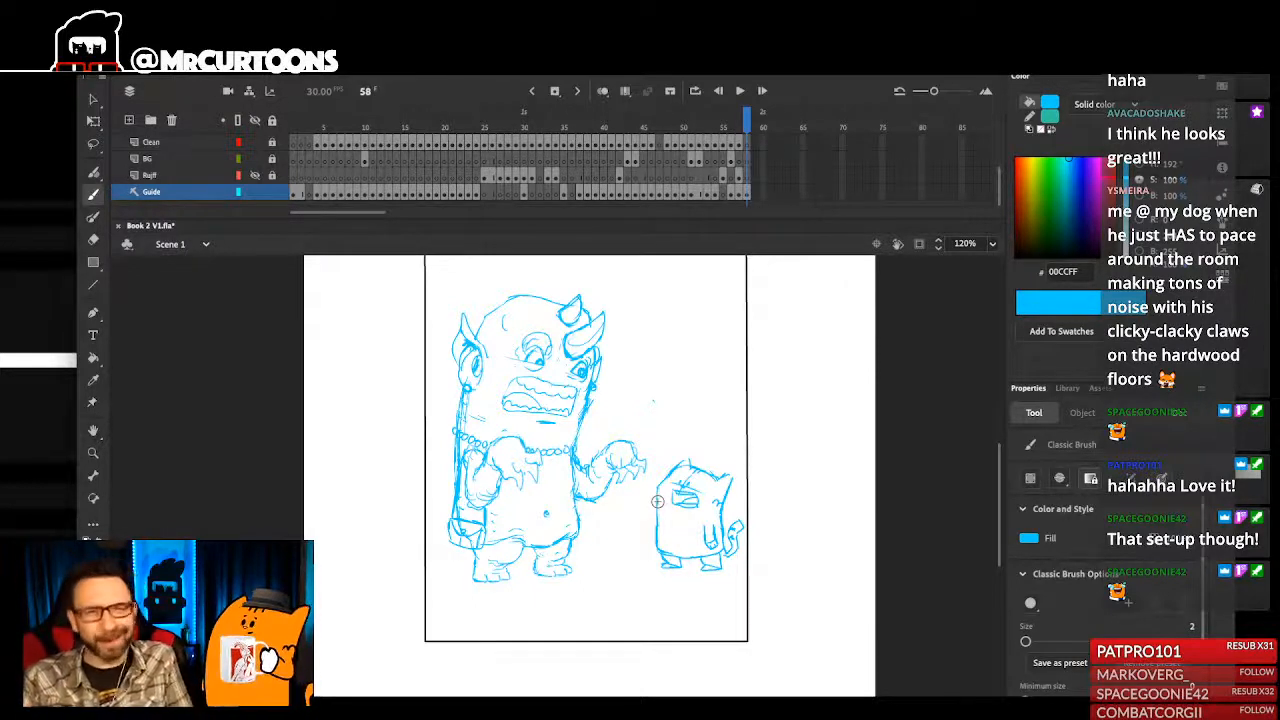
- Lock the Guide layer and make frame 58 of the unlocked Clean layer active for drawing
left_click(271, 193)
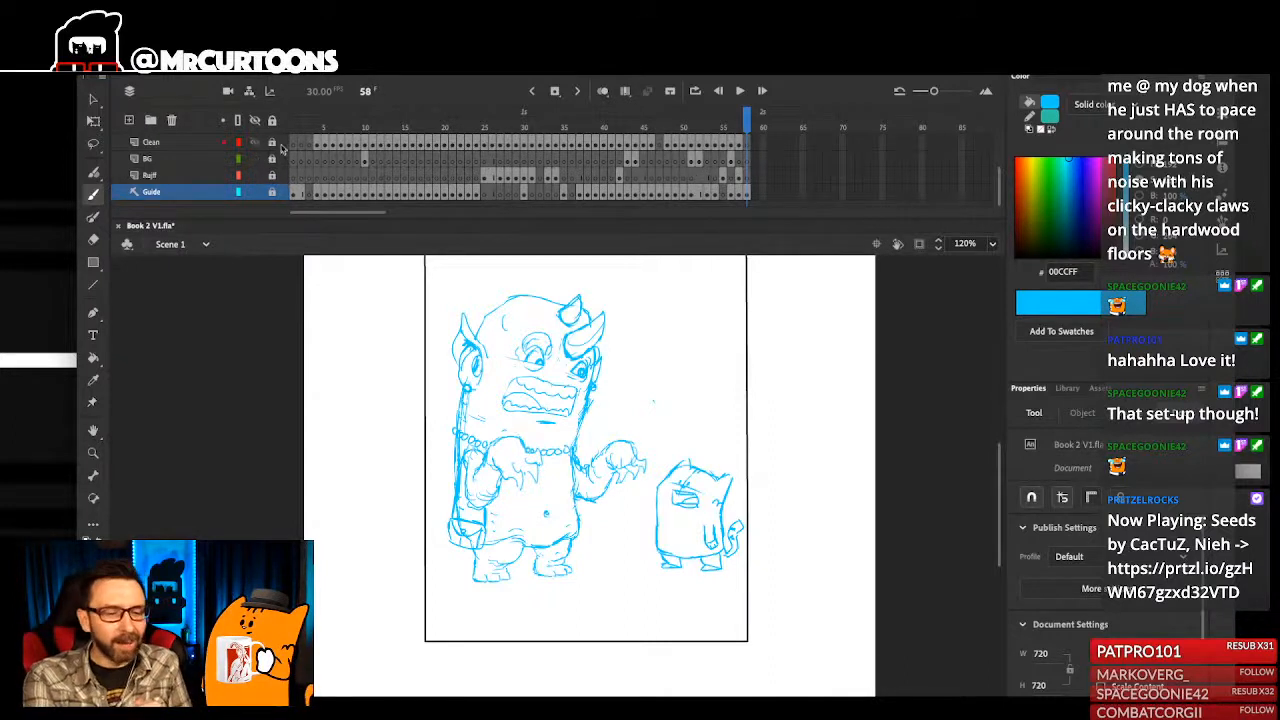
left_click(747, 143)
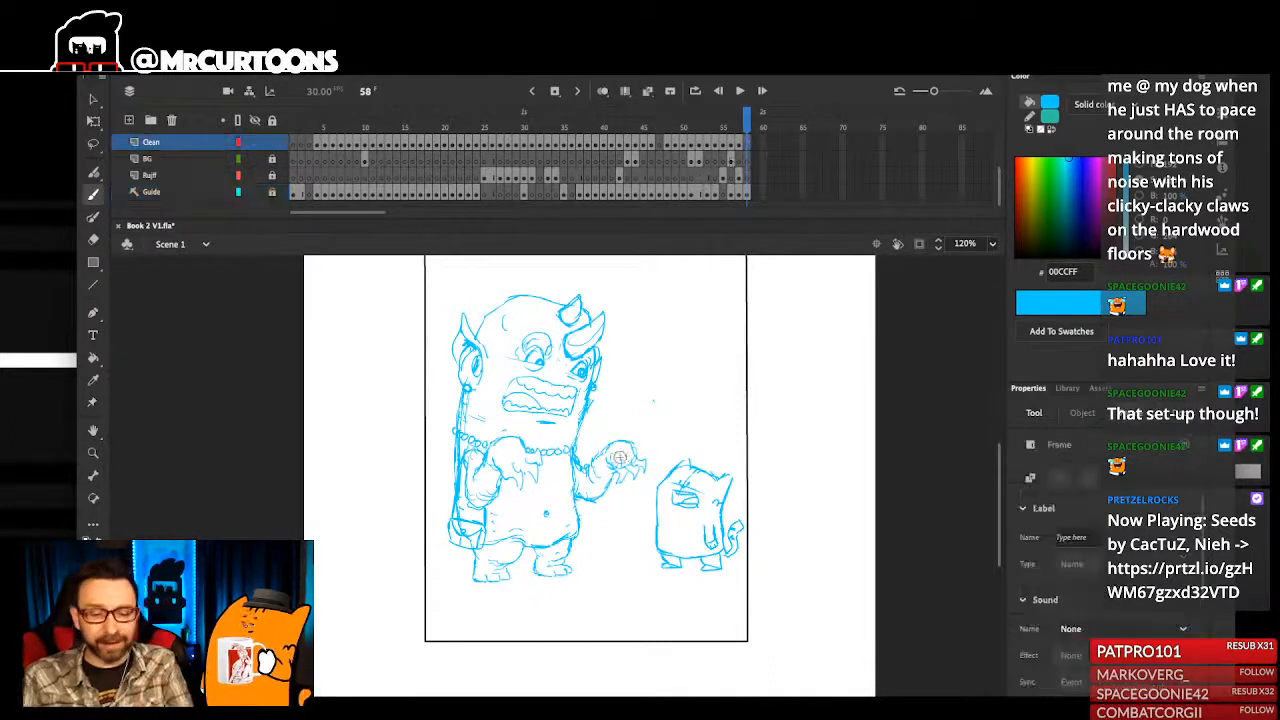
scroll(566, 418, "up", 3)
left_click_drag(566, 546, 592, 572)
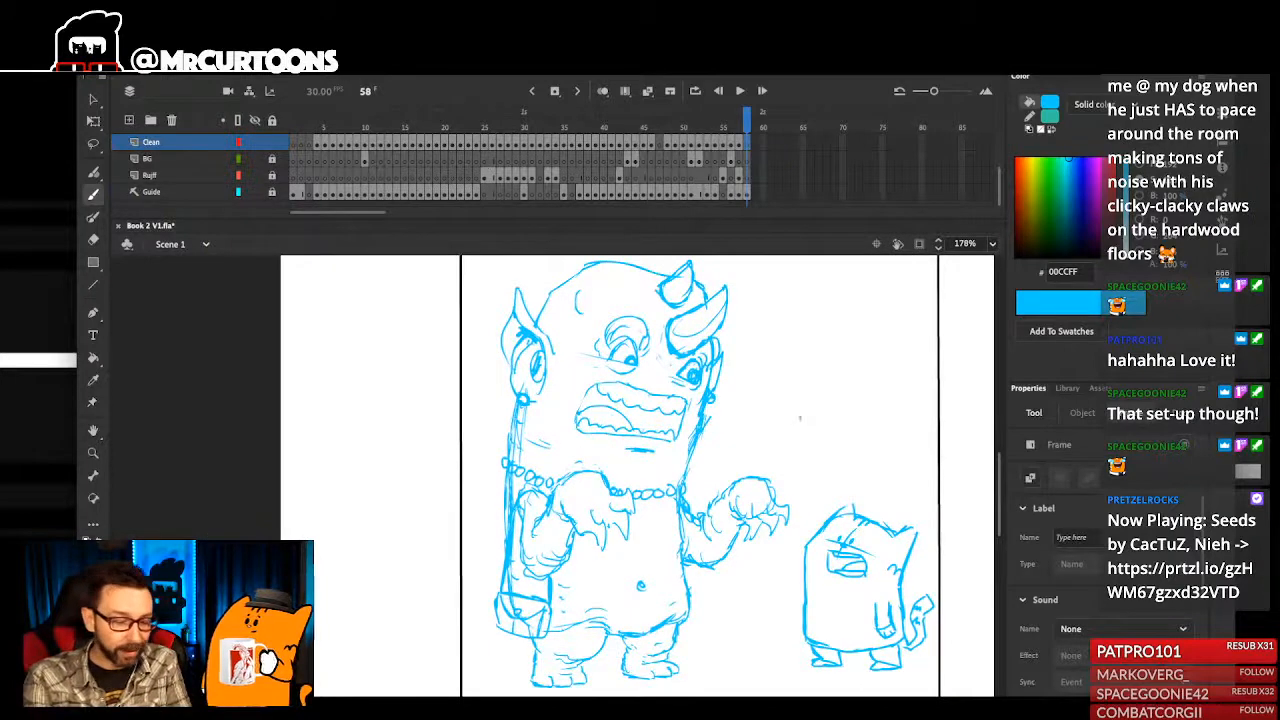
left_click(93, 548)
left_click(148, 404)
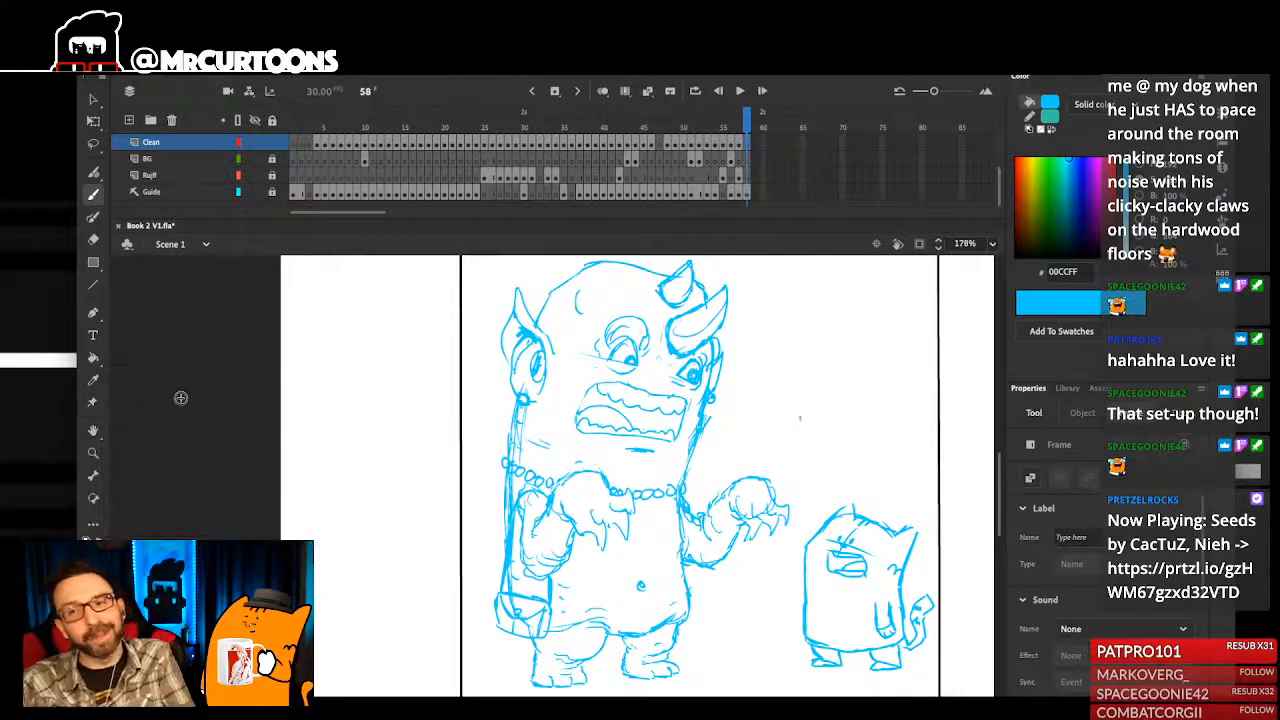
left_click_drag(681, 539, 662, 612)
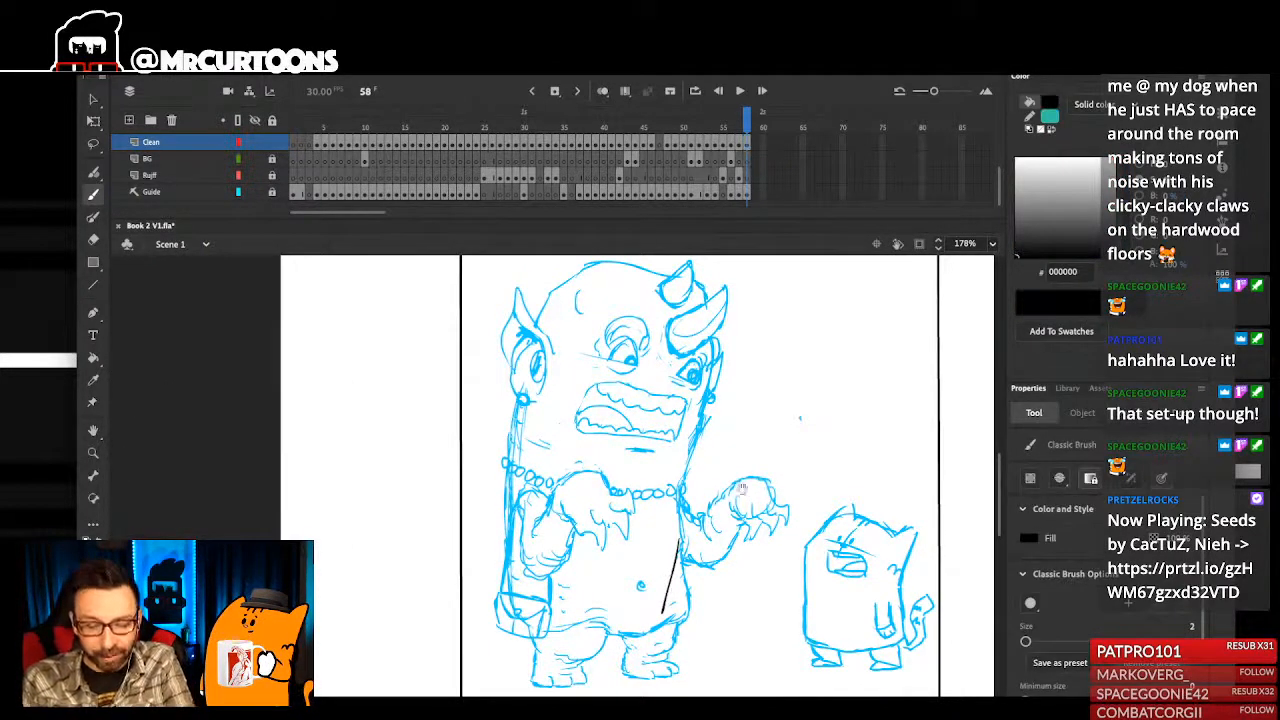
left_click_drag(741, 485, 733, 507)
key("ctrl+z")
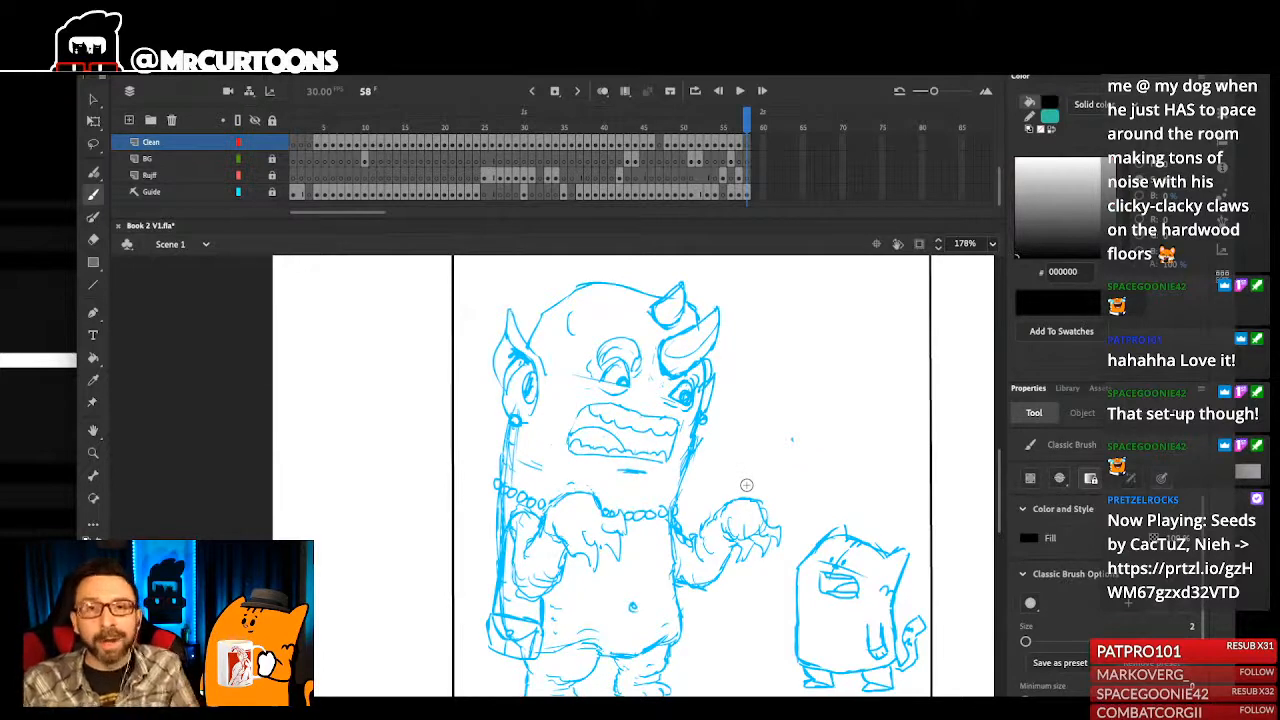
- Ink the monster's clawed hand in front of its chest in black over the guide, using the Classic Brush at size 3
left_click_drag(498, 470, 558, 686)
left_click_drag(554, 582, 558, 577)
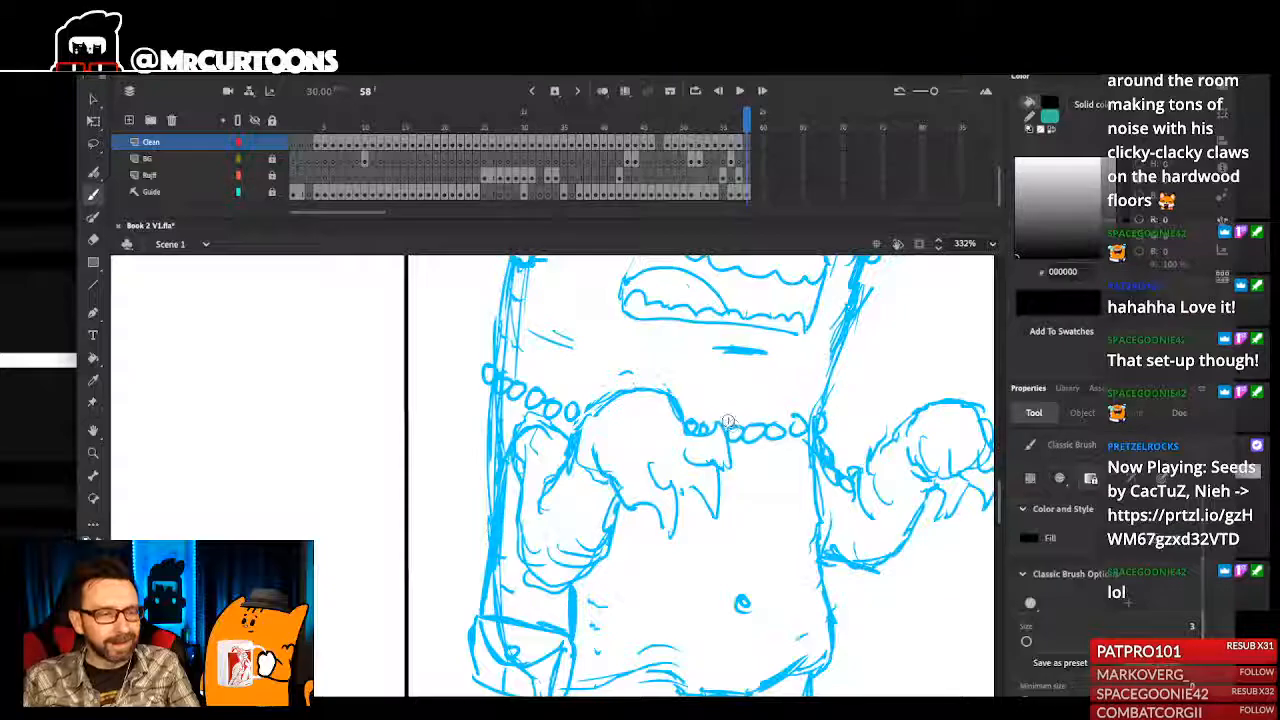
left_click_drag(703, 447, 695, 509)
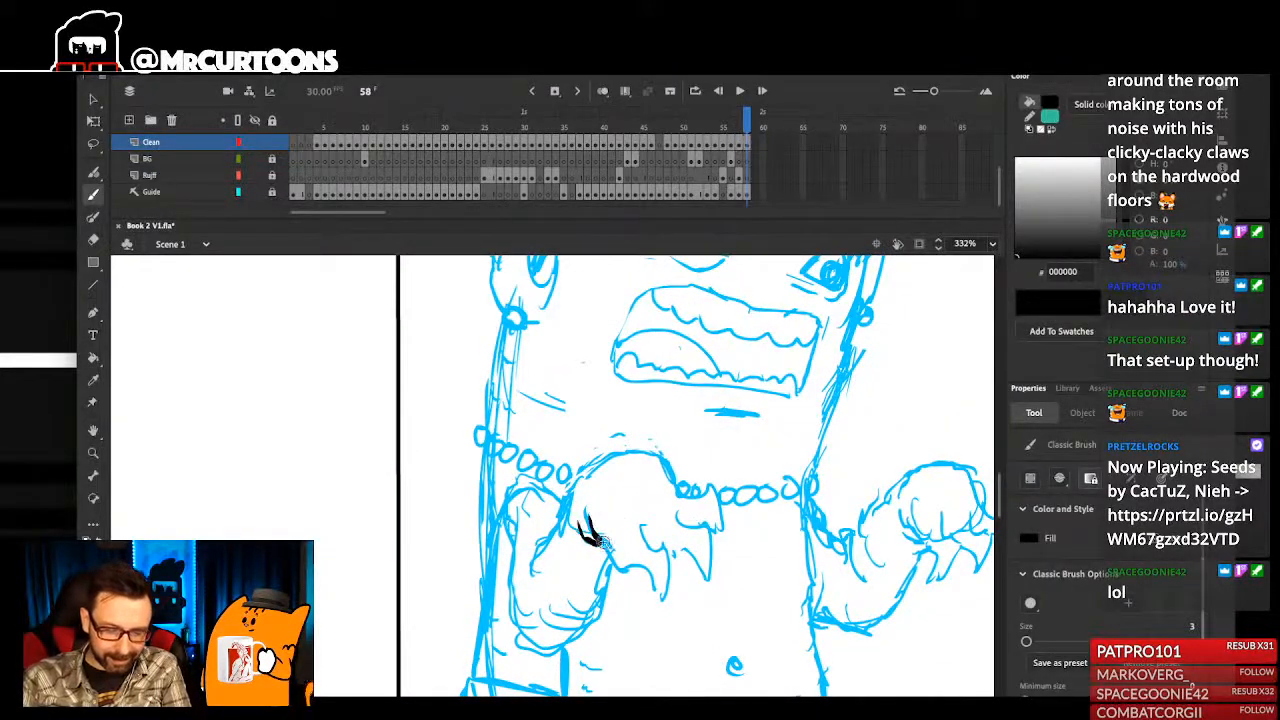
mouse_move(614, 564)
left_mouse_down()
mouse_move(638, 524)
mouse_move(669, 561)
mouse_move(660, 598)
left_mouse_up()
mouse_move(680, 516)
left_mouse_down()
mouse_move(710, 576)
mouse_move(700, 528)
mouse_move(692, 538)
left_mouse_up()
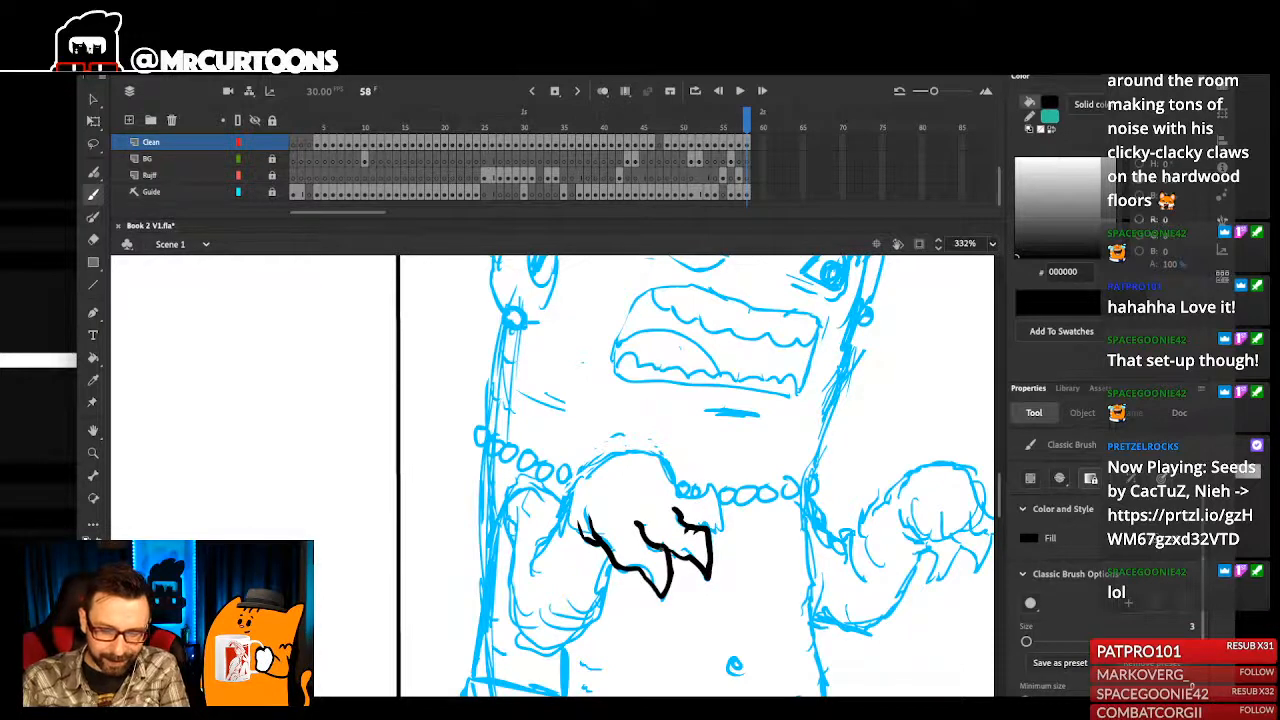
mouse_move(682, 488)
left_mouse_down()
mouse_move(710, 541)
mouse_move(736, 552)
left_mouse_up()
mouse_move(721, 506)
left_mouse_down()
mouse_move(661, 458)
mouse_move(597, 456)
mouse_move(571, 539)
mouse_move(607, 550)
mouse_move(584, 521)
mouse_move(622, 554)
mouse_move(645, 499)
mouse_move(554, 556)
left_mouse_up()
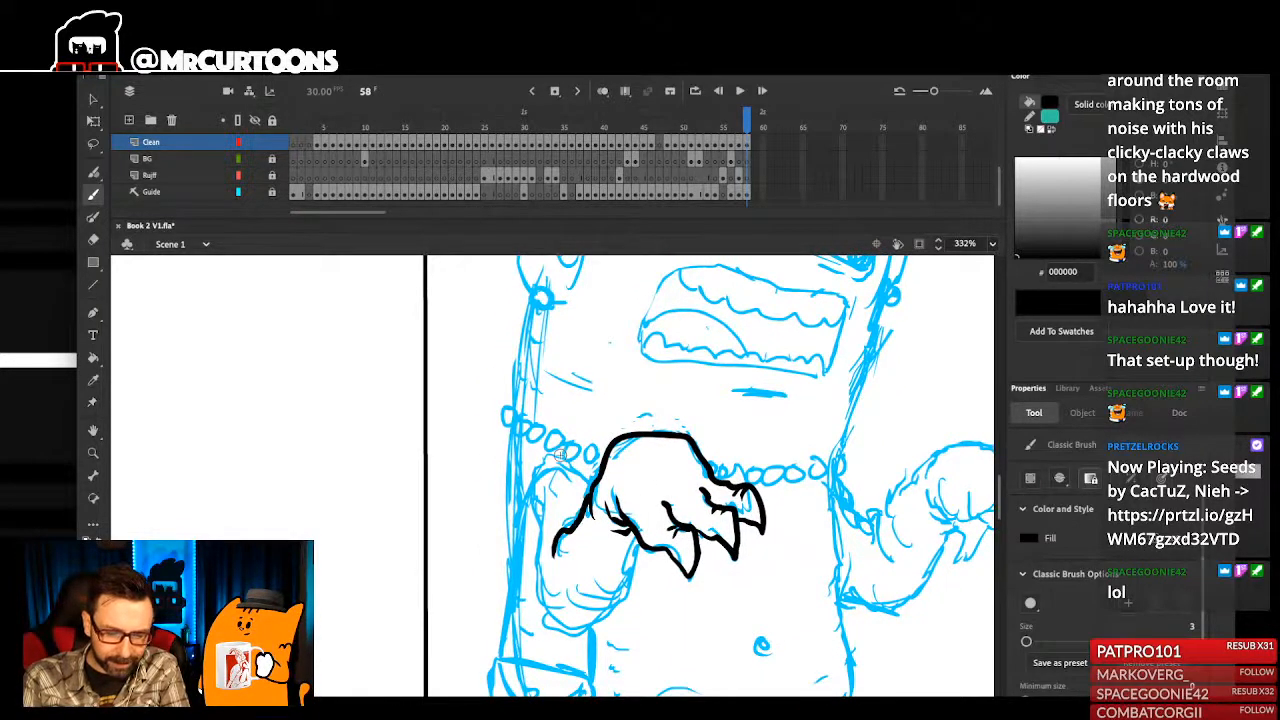
- Ink the outer contour of the arm behind the inked hand, from shoulder to elbow, with short skin marks near the shoulder
mouse_move(540, 508)
left_mouse_down()
mouse_move(534, 566)
mouse_move(556, 622)
left_mouse_up()
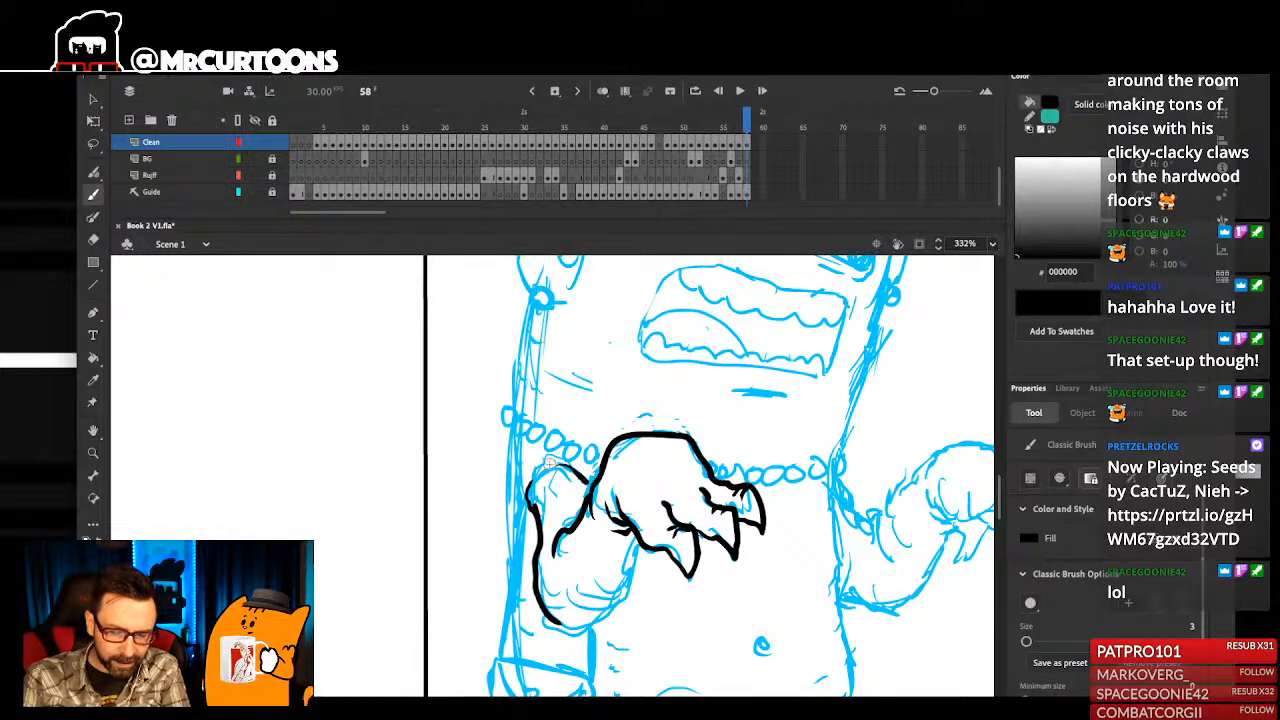
key("ctrl+z")
left_click_drag(527, 487, 541, 463)
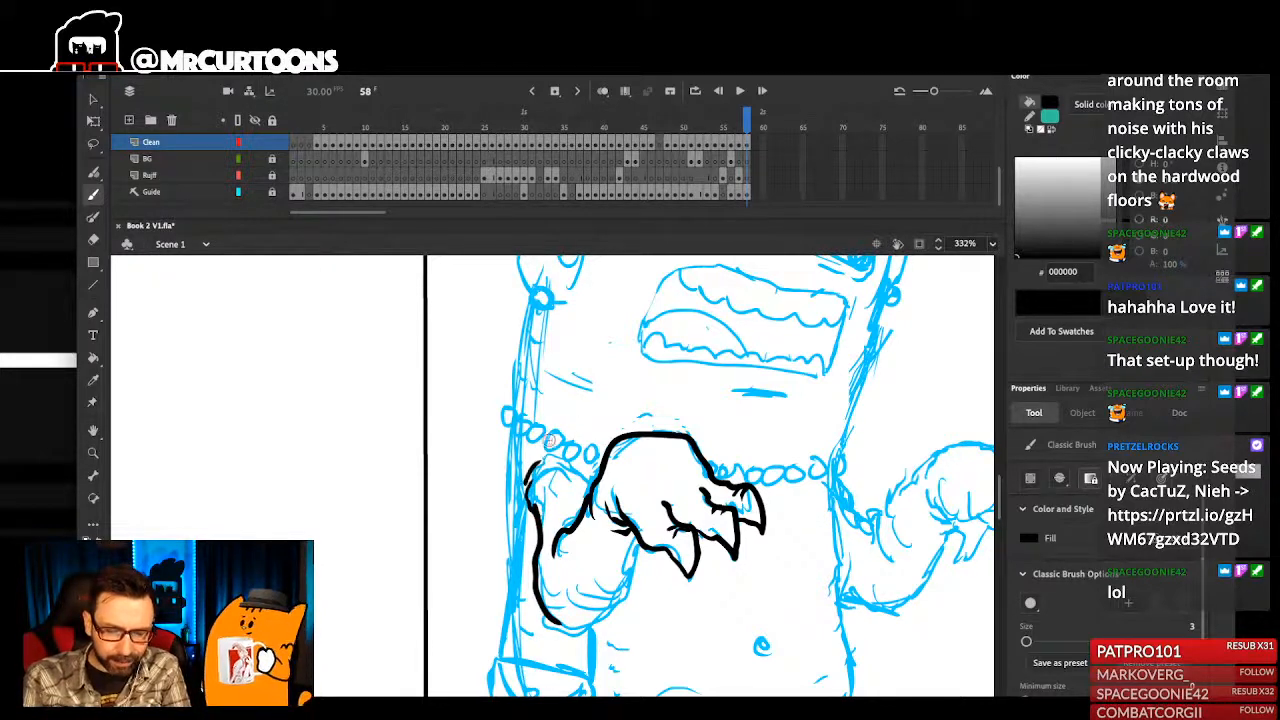
scroll(599, 396, "up", 2)
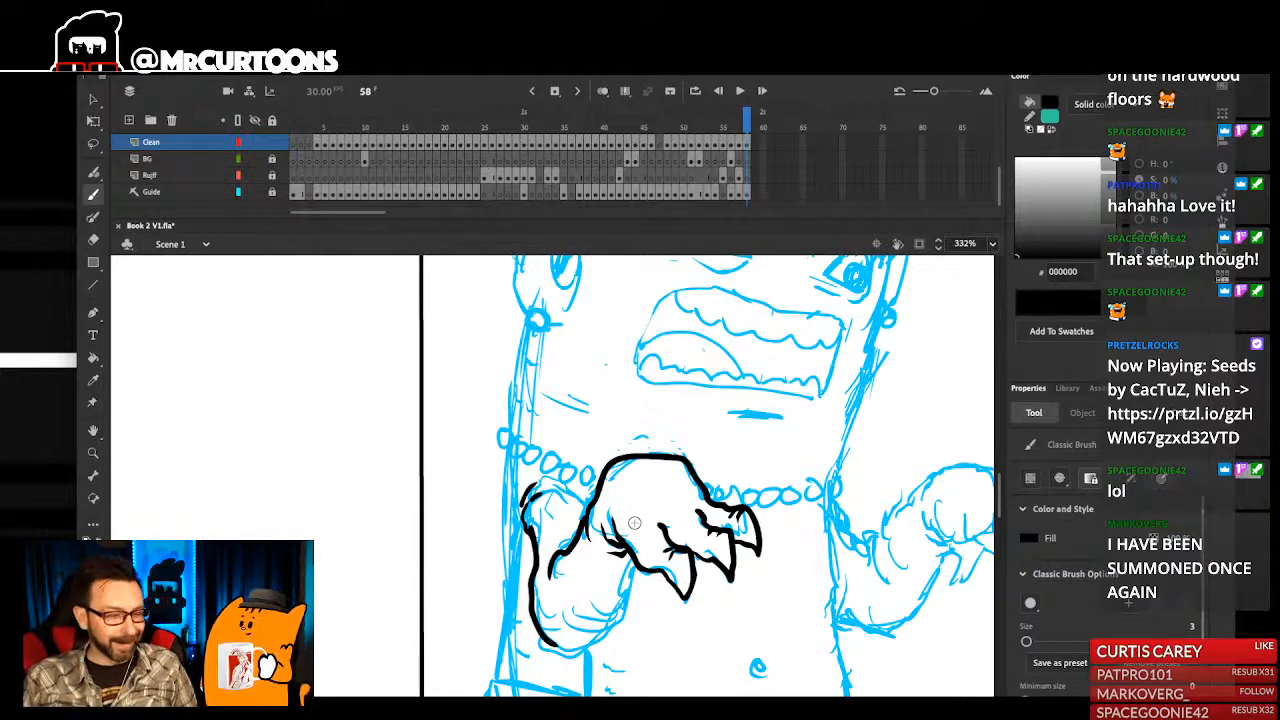
left_click_drag(549, 484, 570, 414)
left_click_drag(553, 461, 566, 441)
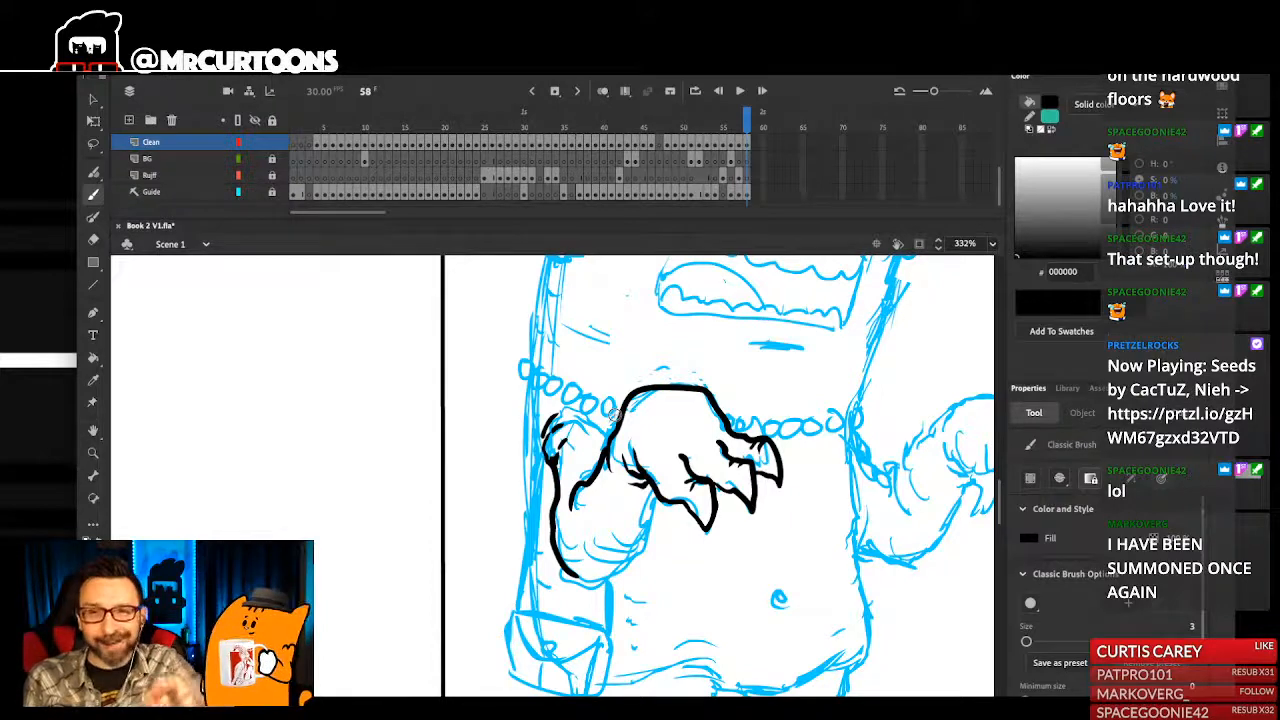
left_click_drag(566, 562, 586, 534)
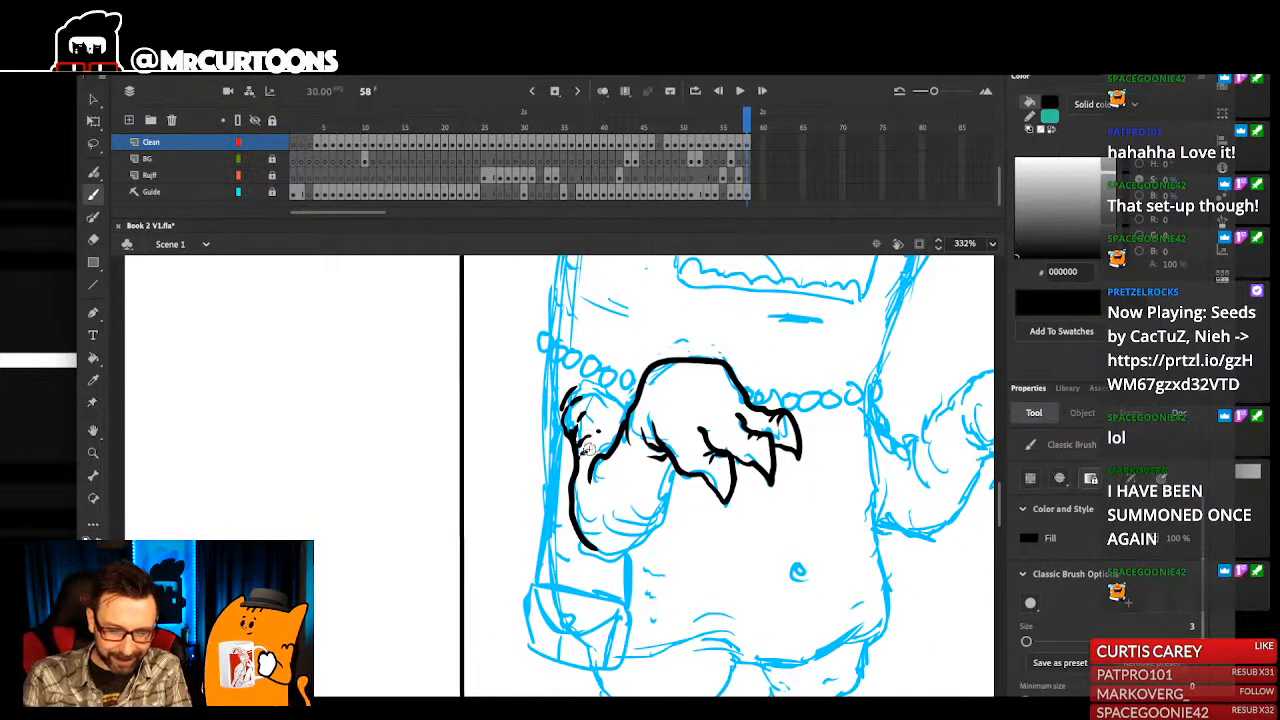
mouse_move(593, 444)
left_mouse_down()
mouse_move(606, 449)
mouse_move(607, 400)
left_mouse_up()
- Ink the long line beside the arm from the necklace to the bag, and erase its end at the bag's upper edge
left_click_drag(584, 318, 584, 378)
mouse_move(577, 490)
left_mouse_down()
mouse_move(583, 563)
mouse_move(583, 508)
left_mouse_up()
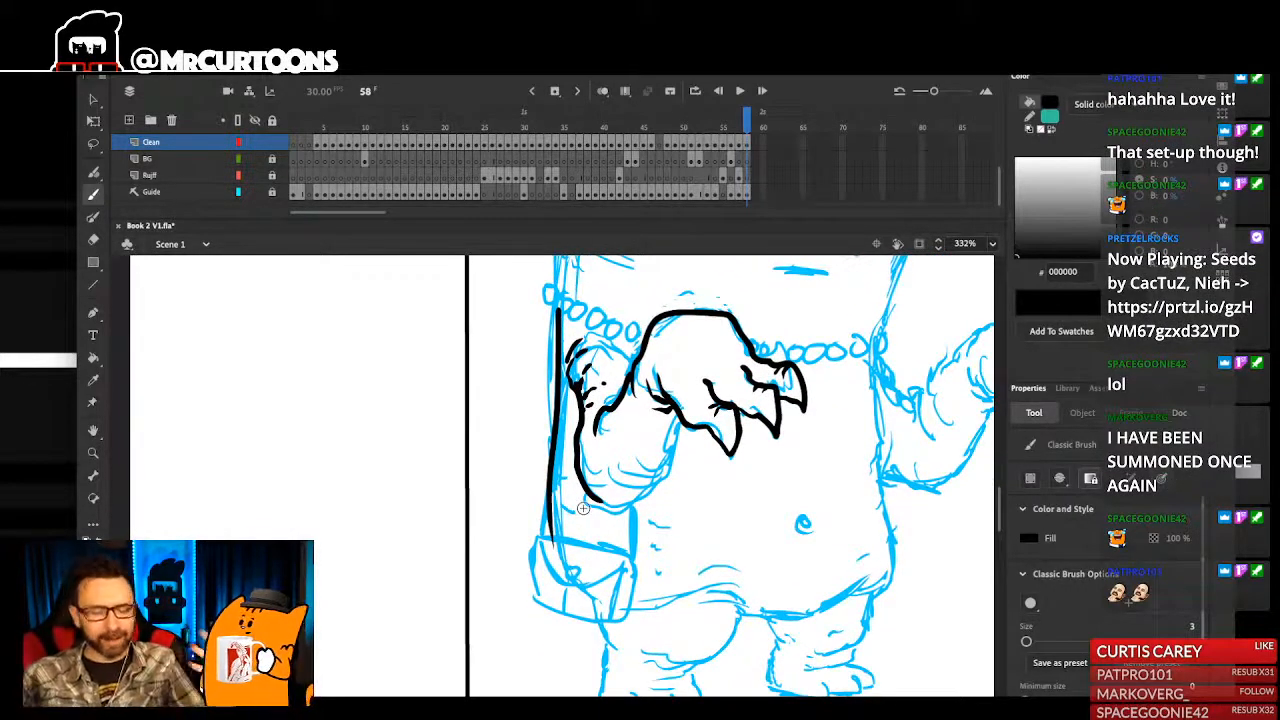
scroll(660, 510, "down", 1)
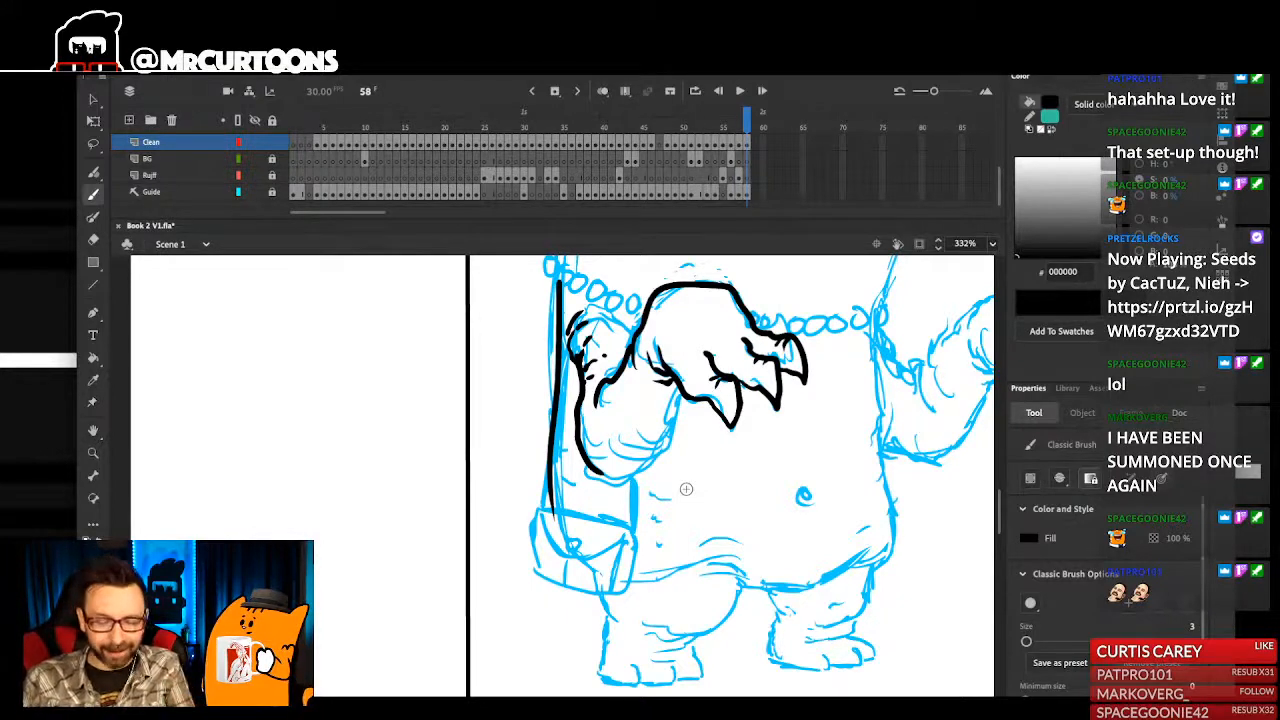
key("e")
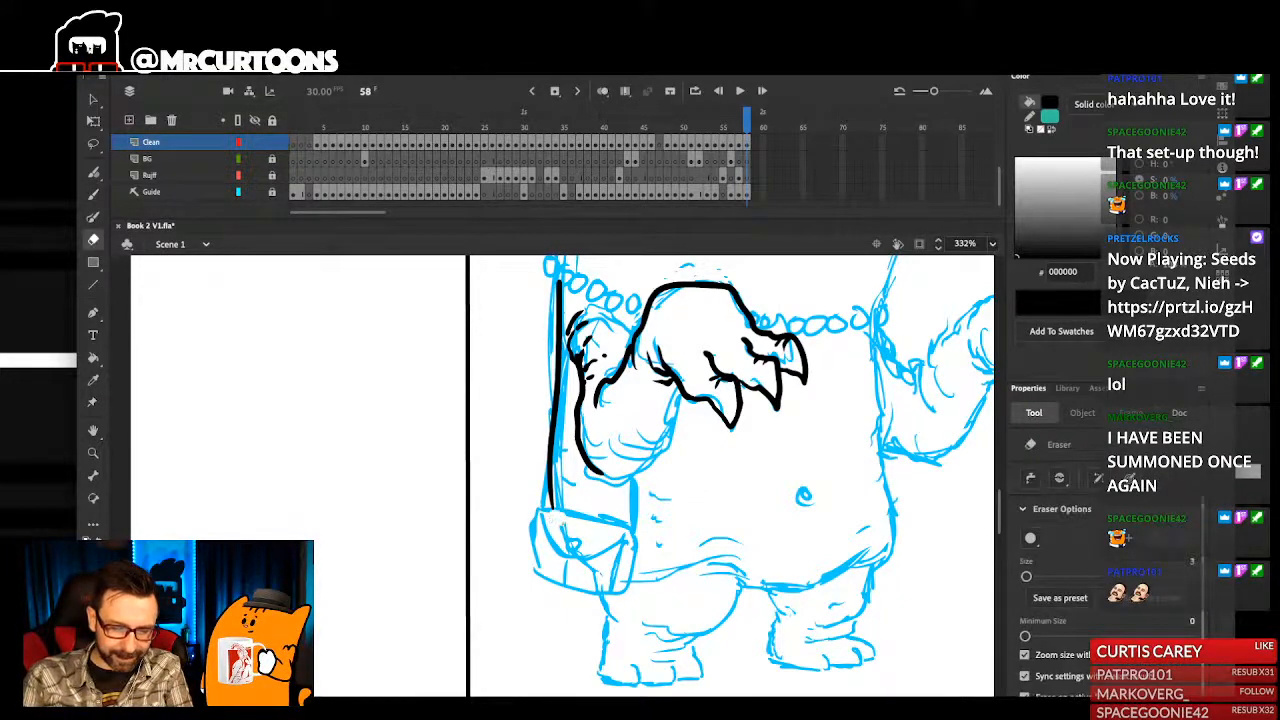
left_click_drag(565, 510, 577, 487)
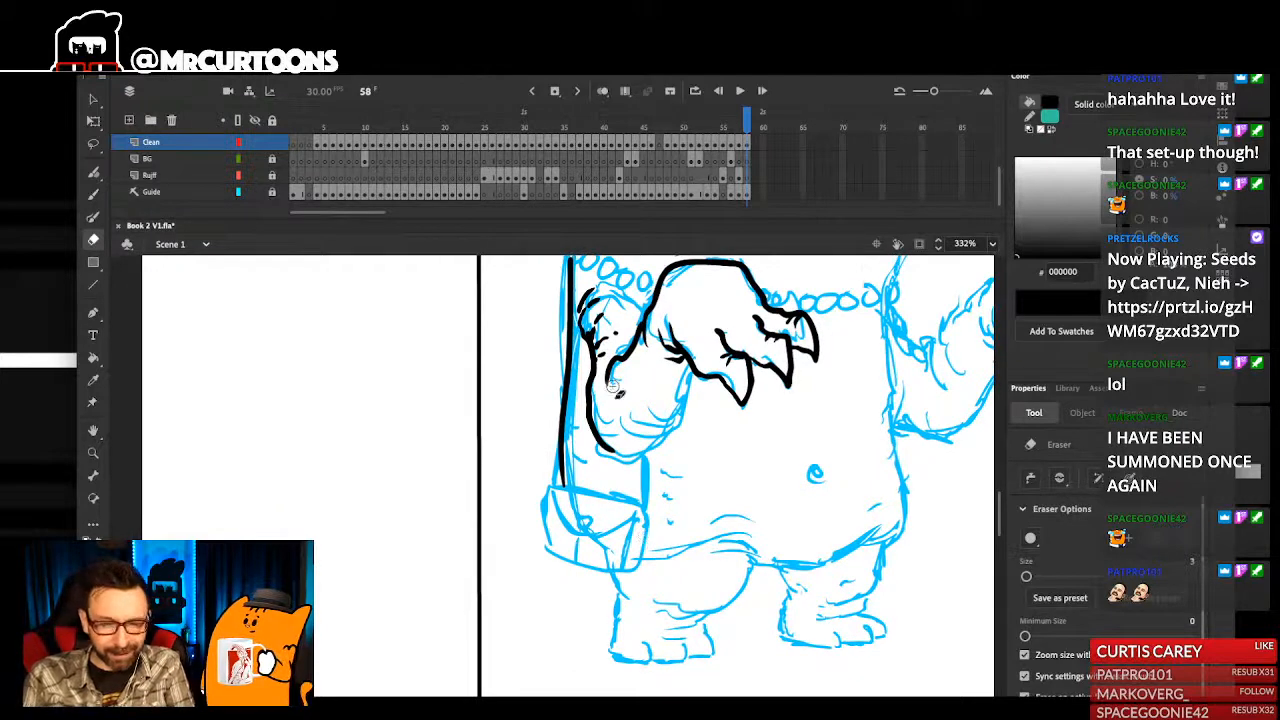
- Close the monster's elbow and forearm outline up to the hand, and add short curved creases and spots inside the forearm
key("b")
left_click_drag(645, 456, 680, 412)
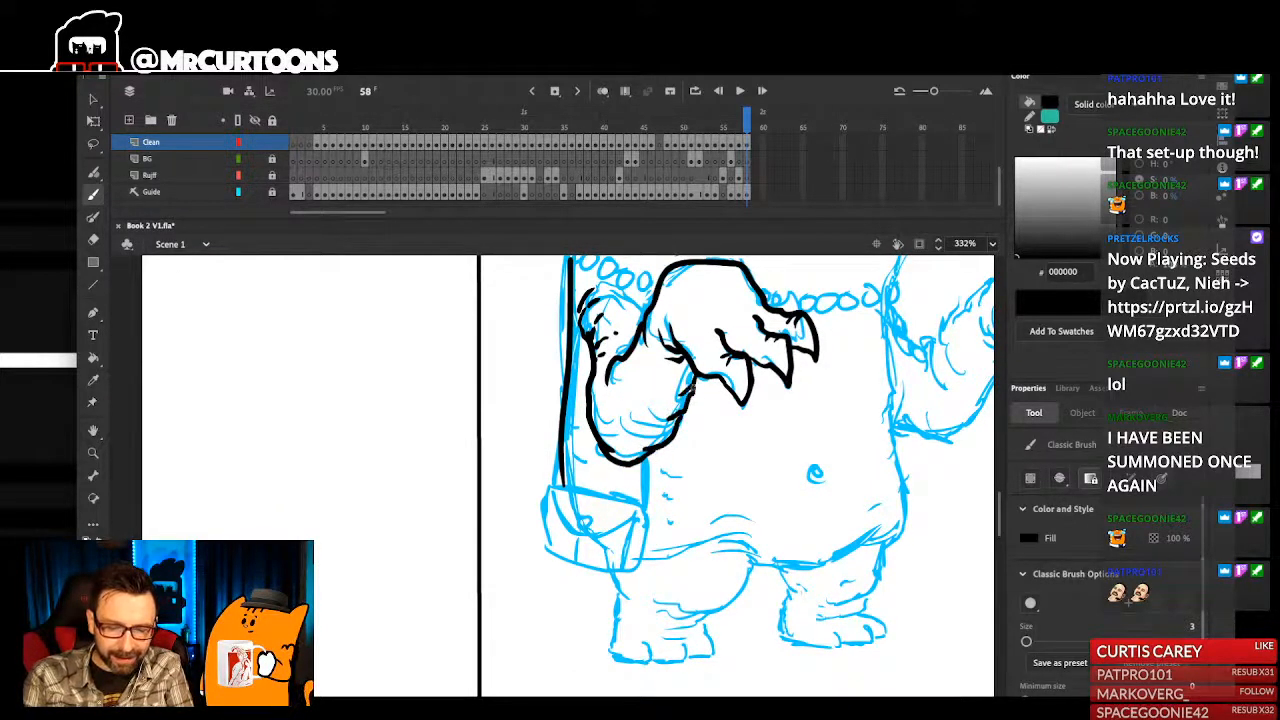
mouse_move(636, 419)
left_mouse_down()
mouse_move(650, 431)
mouse_move(644, 448)
left_mouse_up()
left_click_drag(664, 391, 660, 427)
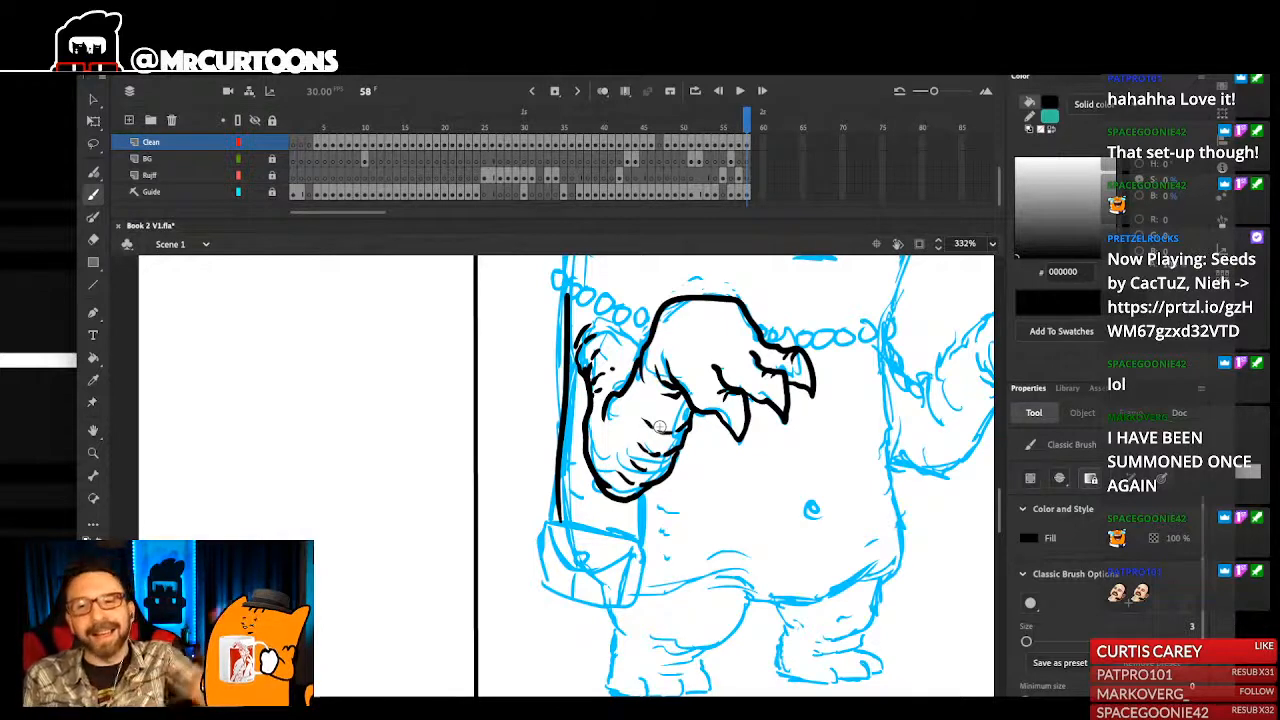
left_click_drag(639, 441, 628, 452)
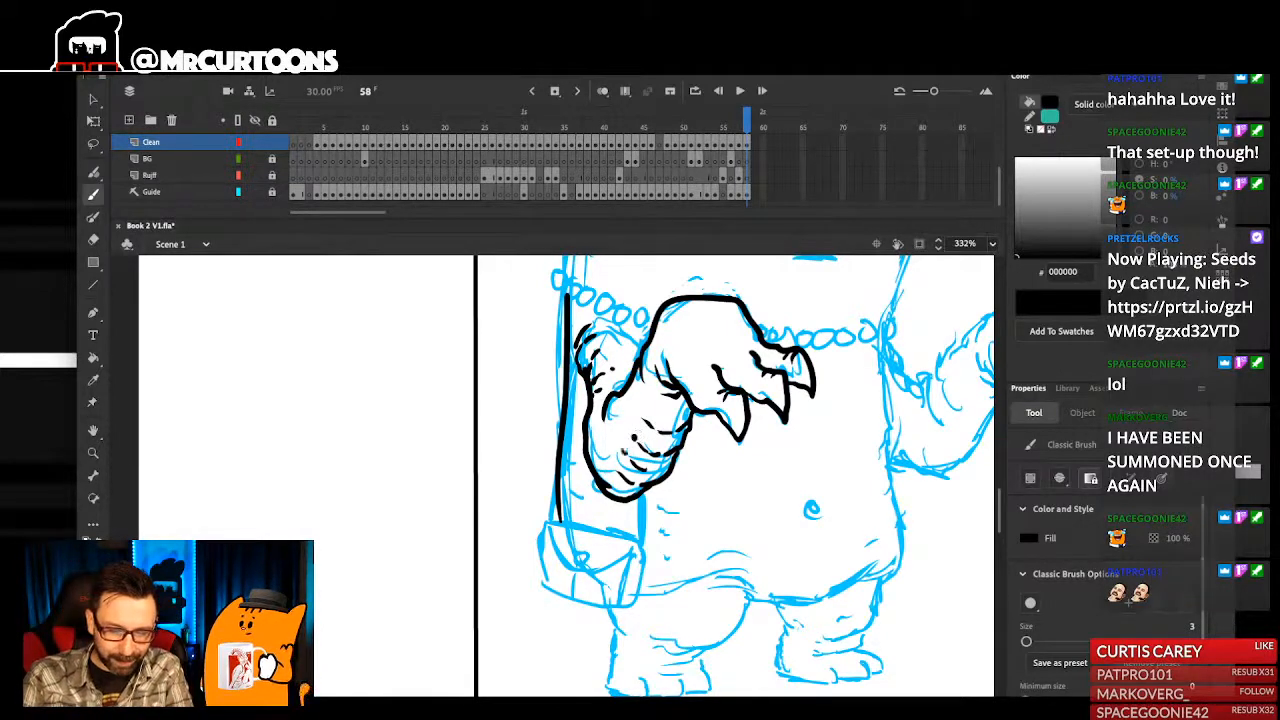
left_click(603, 451)
left_click_drag(617, 377, 619, 395)
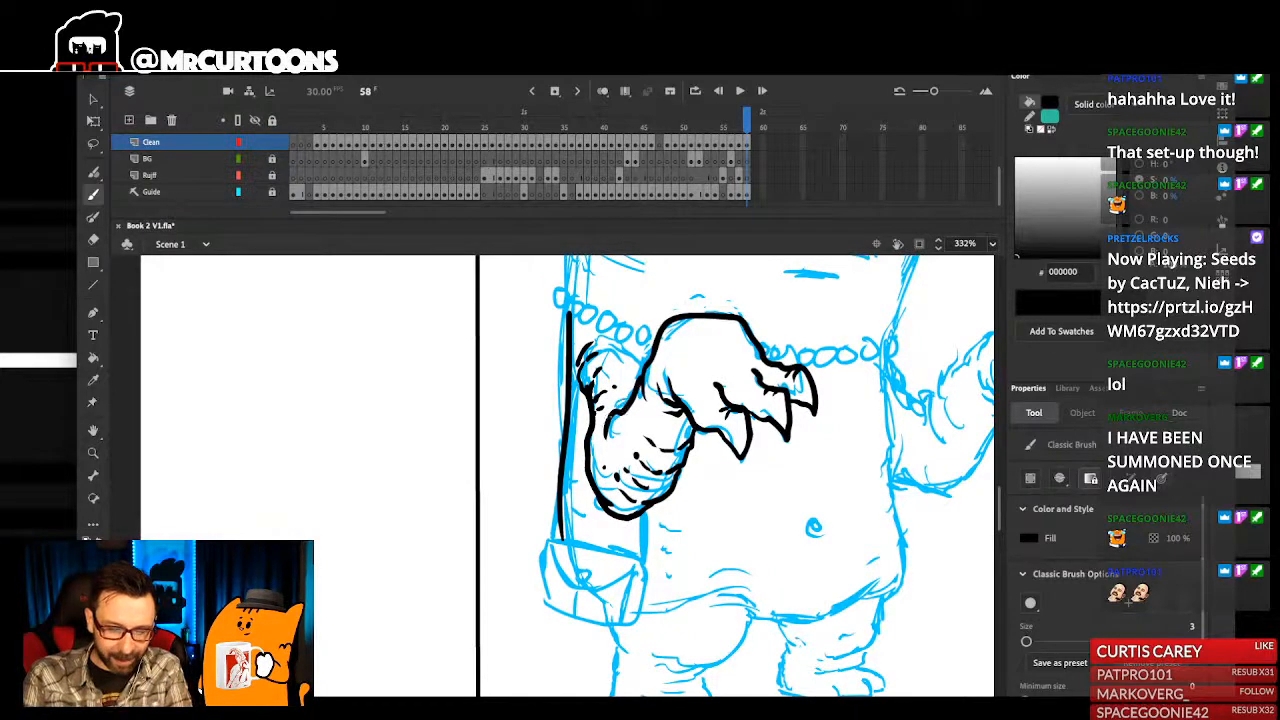
mouse_move(616, 433)
left_mouse_down()
mouse_move(604, 507)
mouse_move(626, 474)
left_mouse_up()
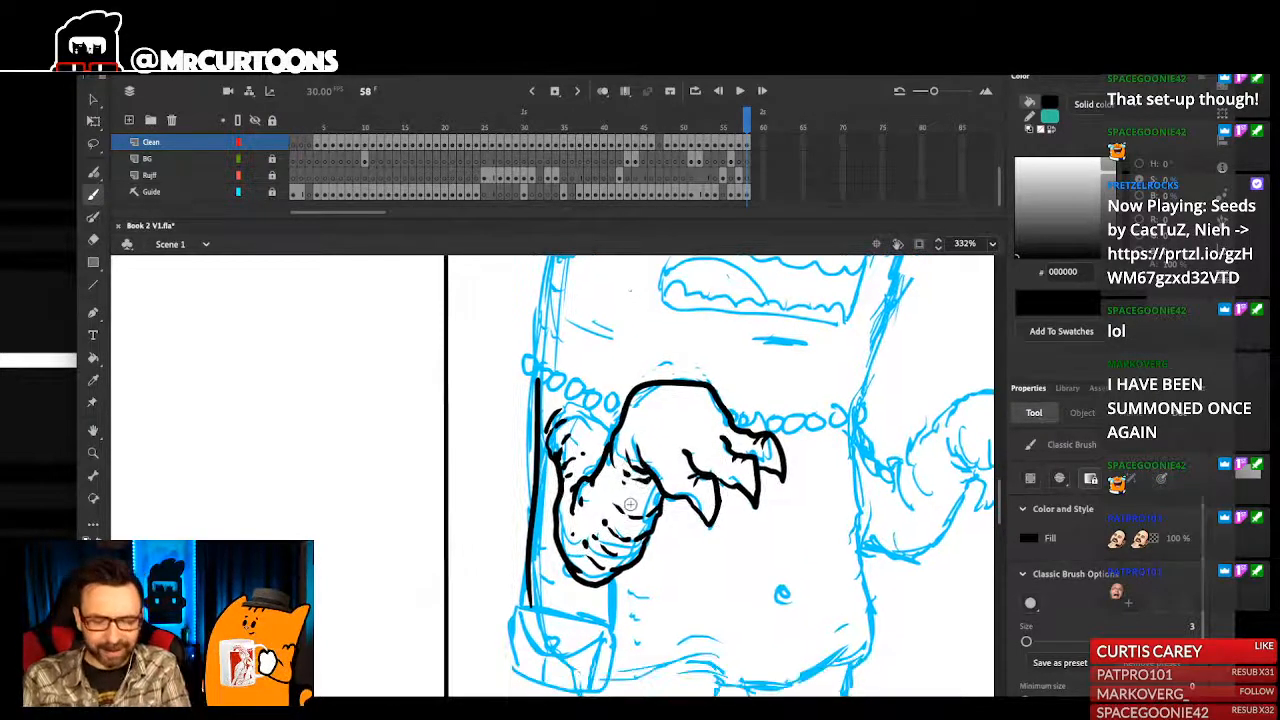
- Add a row of dots and more creases along the forearm, and ink knuckle wrinkles on the back of the clawed hand
left_click(612, 518)
left_click(598, 536)
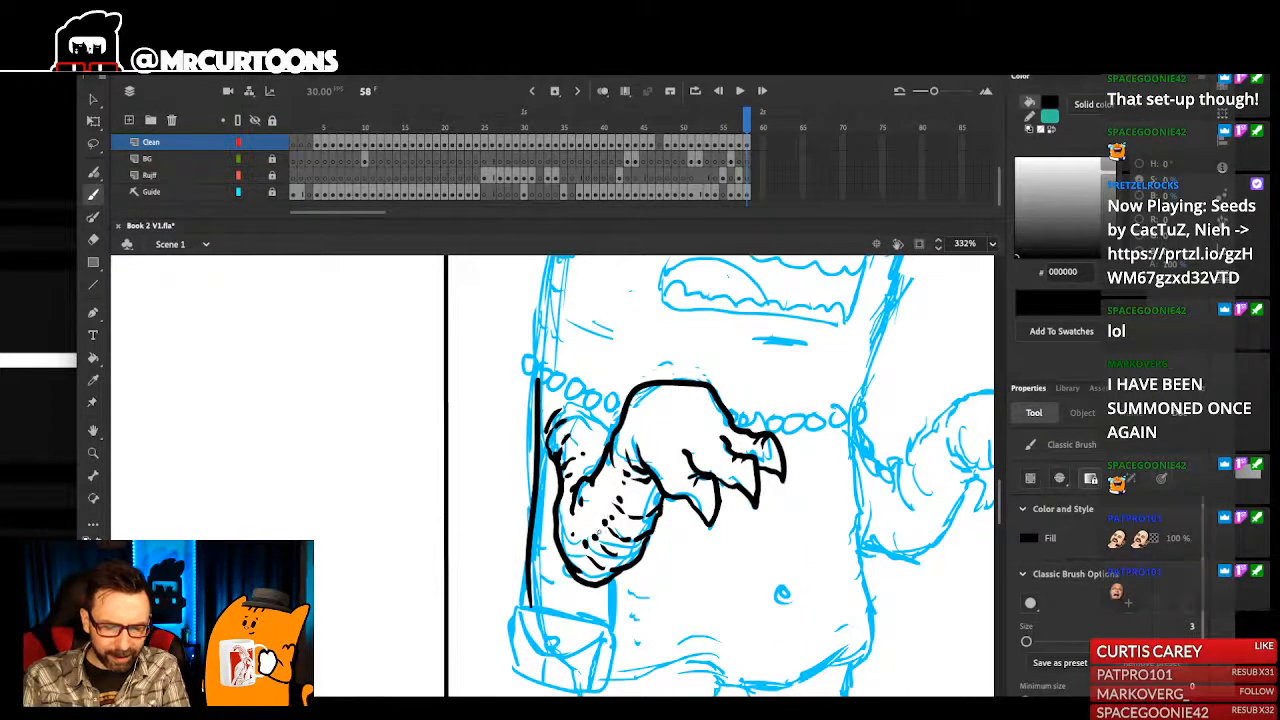
left_click_drag(614, 516, 596, 574)
left_click_drag(697, 501, 686, 472)
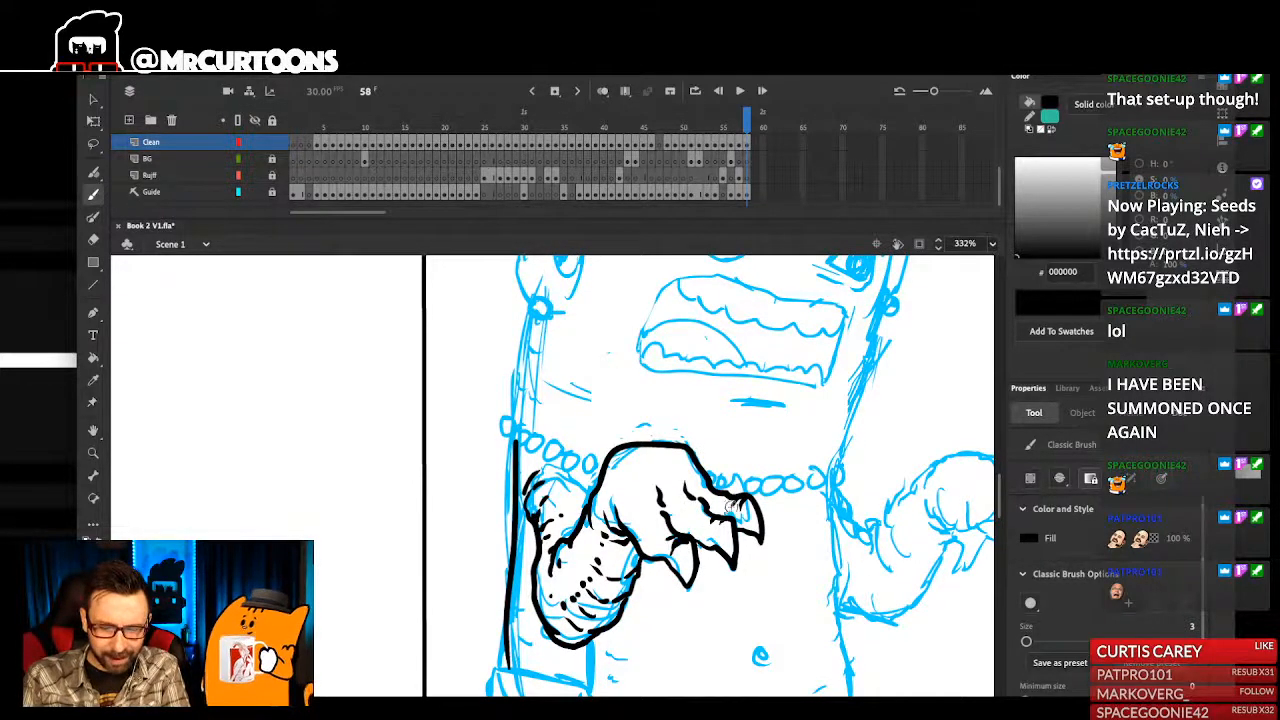
mouse_move(716, 589)
left_mouse_down()
mouse_move(735, 466)
mouse_move(725, 518)
left_mouse_up()
left_click_drag(672, 440, 676, 444)
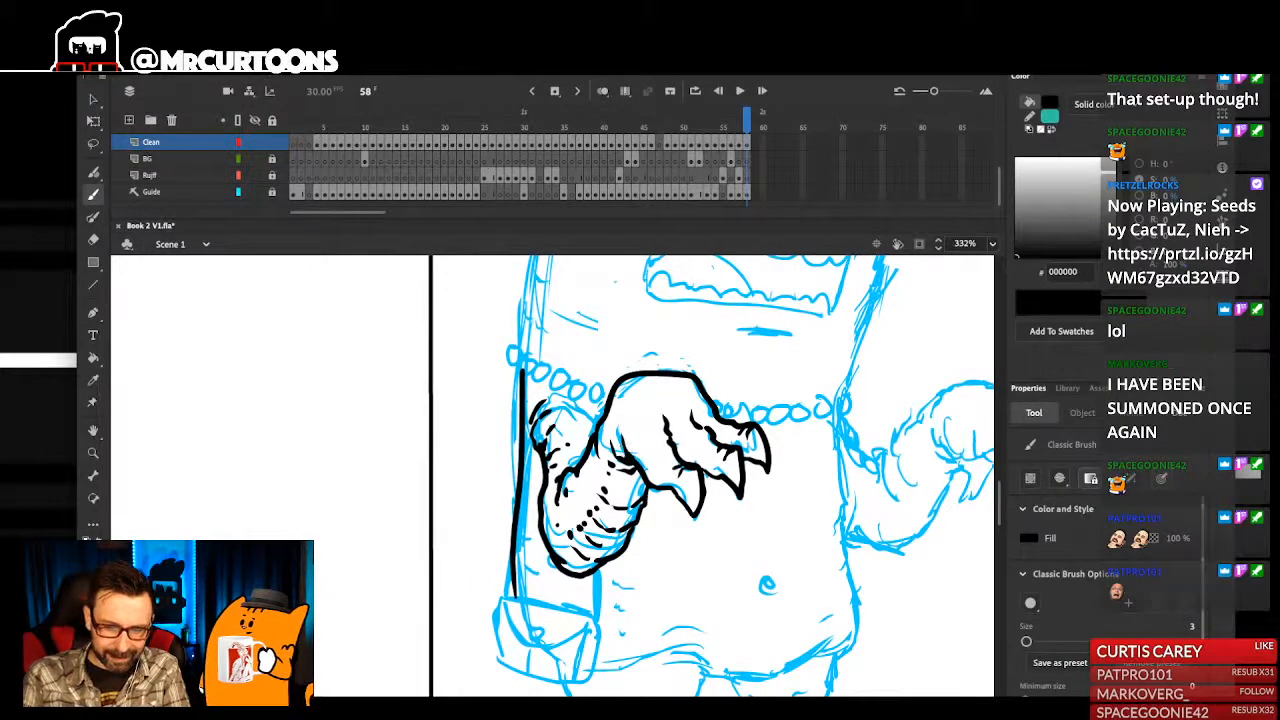
- Ink the five necklace beads between the monster's outer body edge and the inked hand, with a small dark mark inside each bead
key("ctrl+2")
left_click_drag(640, 549, 661, 527)
left_click_drag(501, 405, 547, 620)
left_click_drag(568, 340, 589, 463)
scroll(566, 598, "up", 5)
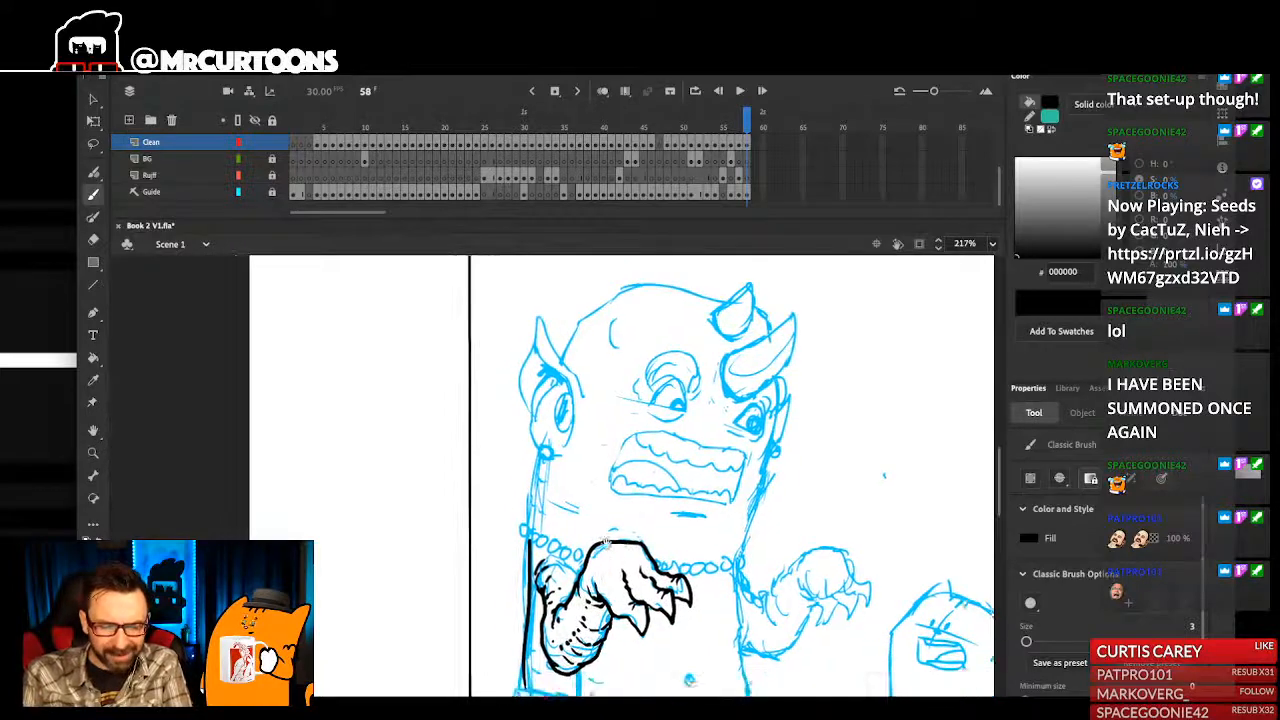
left_click_drag(497, 338, 509, 418)
mouse_move(470, 462)
left_mouse_down()
mouse_move(456, 489)
mouse_move(471, 504)
mouse_move(496, 496)
mouse_move(513, 519)
mouse_move(538, 508)
mouse_move(488, 462)
mouse_move(458, 476)
left_mouse_up()
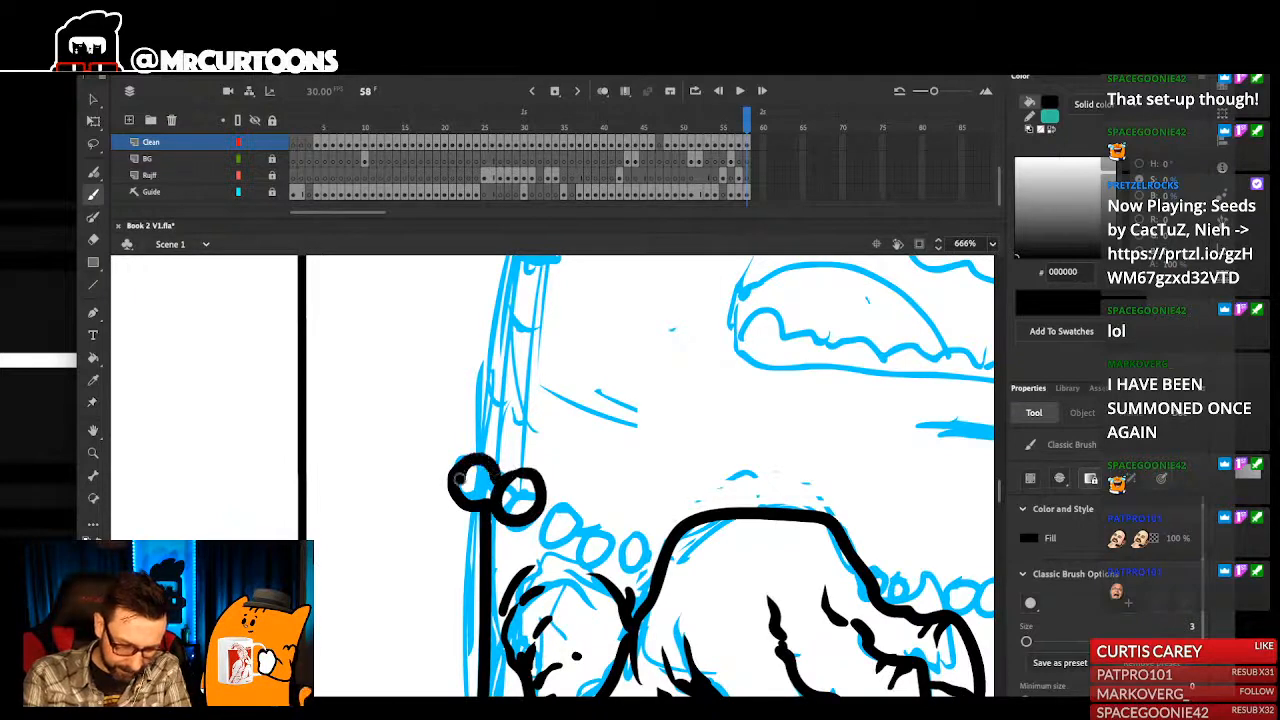
mouse_move(535, 506)
left_mouse_down()
mouse_move(548, 539)
mouse_move(578, 534)
mouse_move(547, 500)
left_mouse_up()
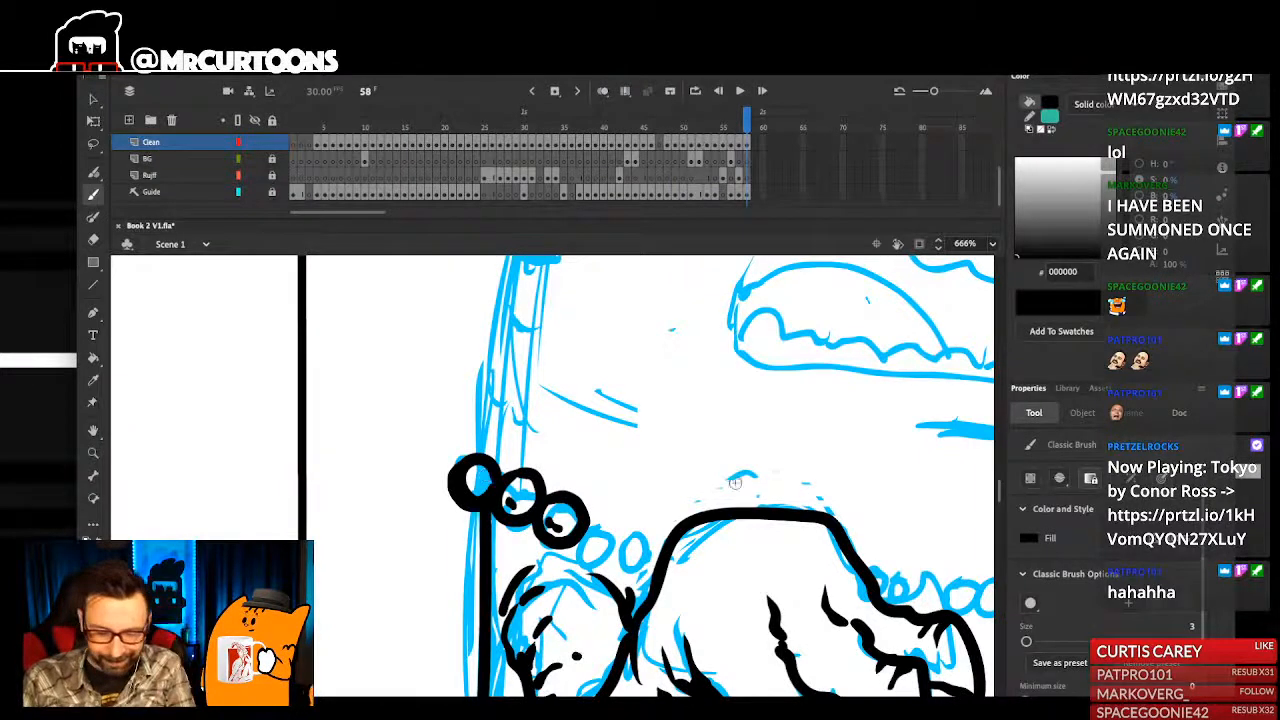
left_click_drag(719, 466, 712, 473)
mouse_move(590, 532)
left_mouse_down()
mouse_move(585, 562)
mouse_move(621, 557)
mouse_move(589, 537)
left_mouse_up()
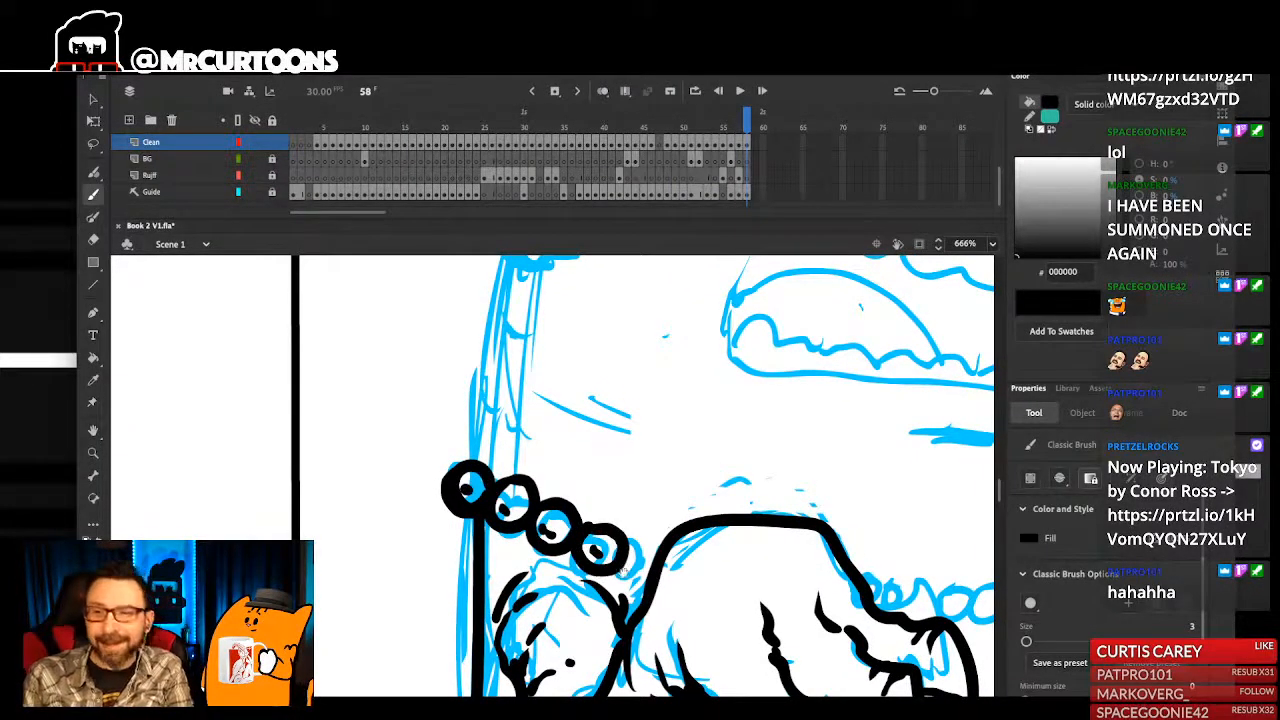
left_click_drag(617, 579, 634, 550)
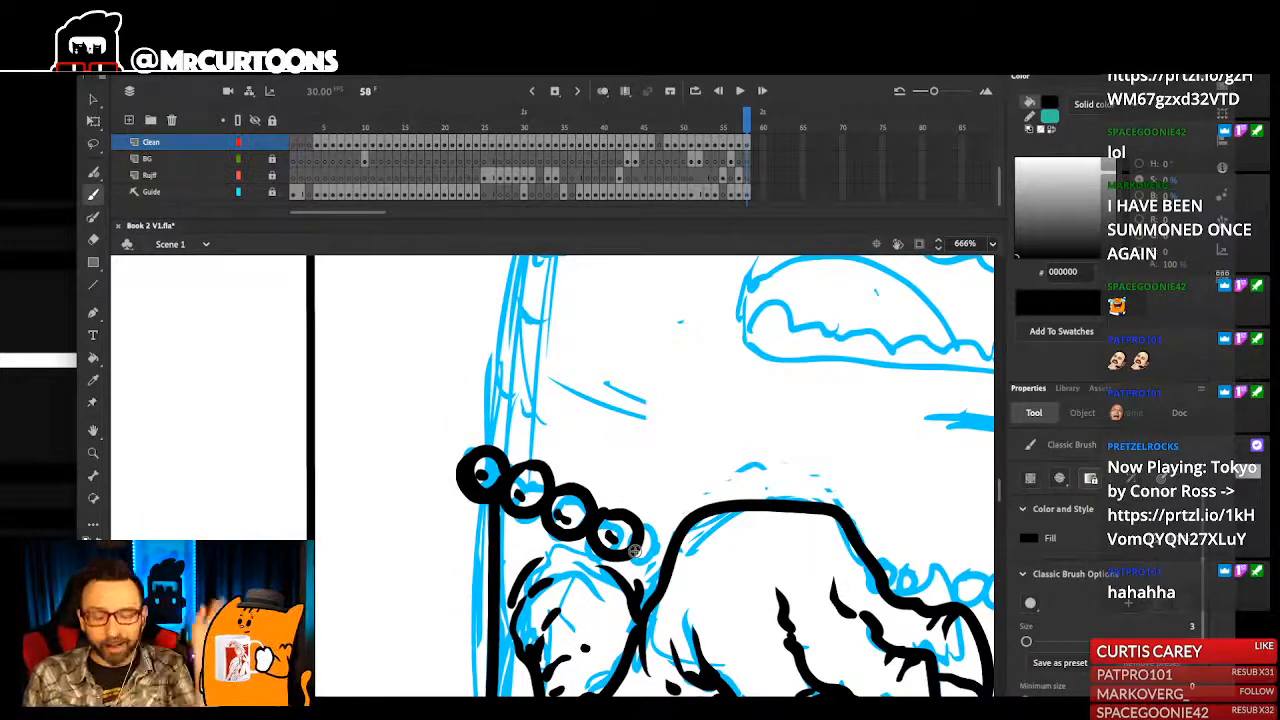
mouse_move(654, 530)
left_mouse_down()
mouse_move(645, 560)
mouse_move(670, 565)
mouse_move(656, 550)
left_mouse_up()
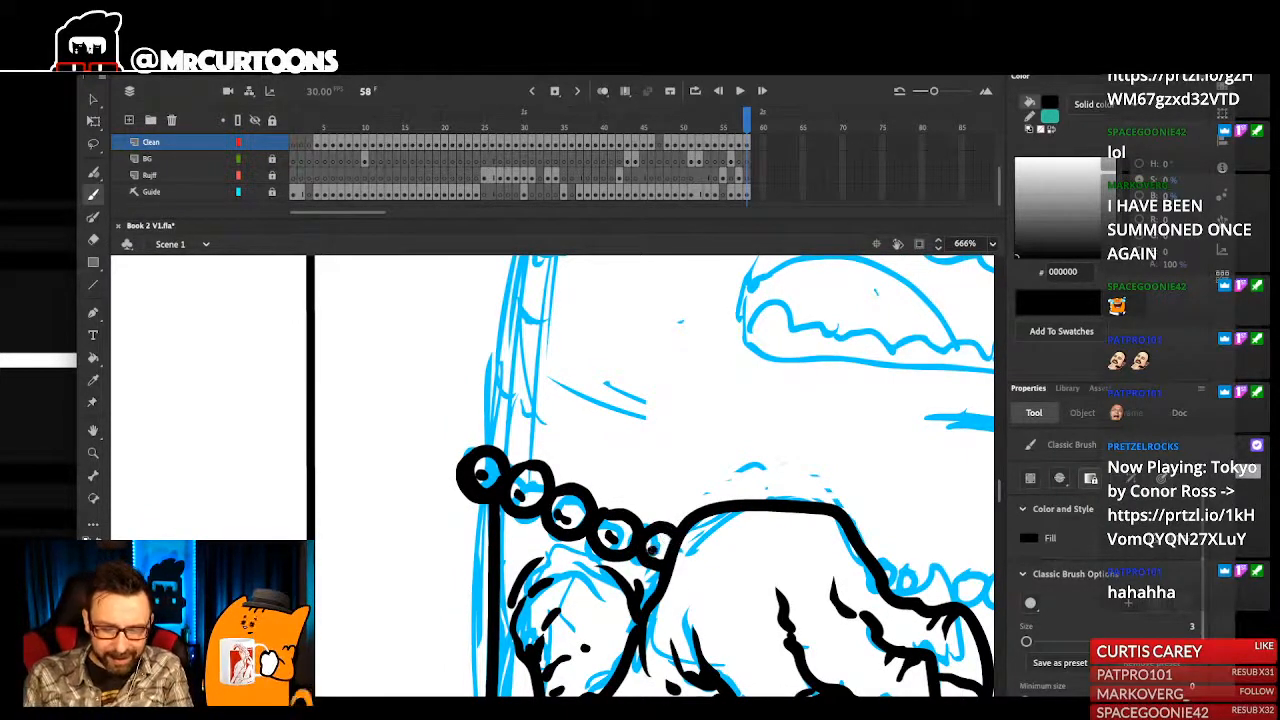
- Ink the necklace beads from the far body edge back to the inked hand, with small dark marks inside them
key("ctrl+2")
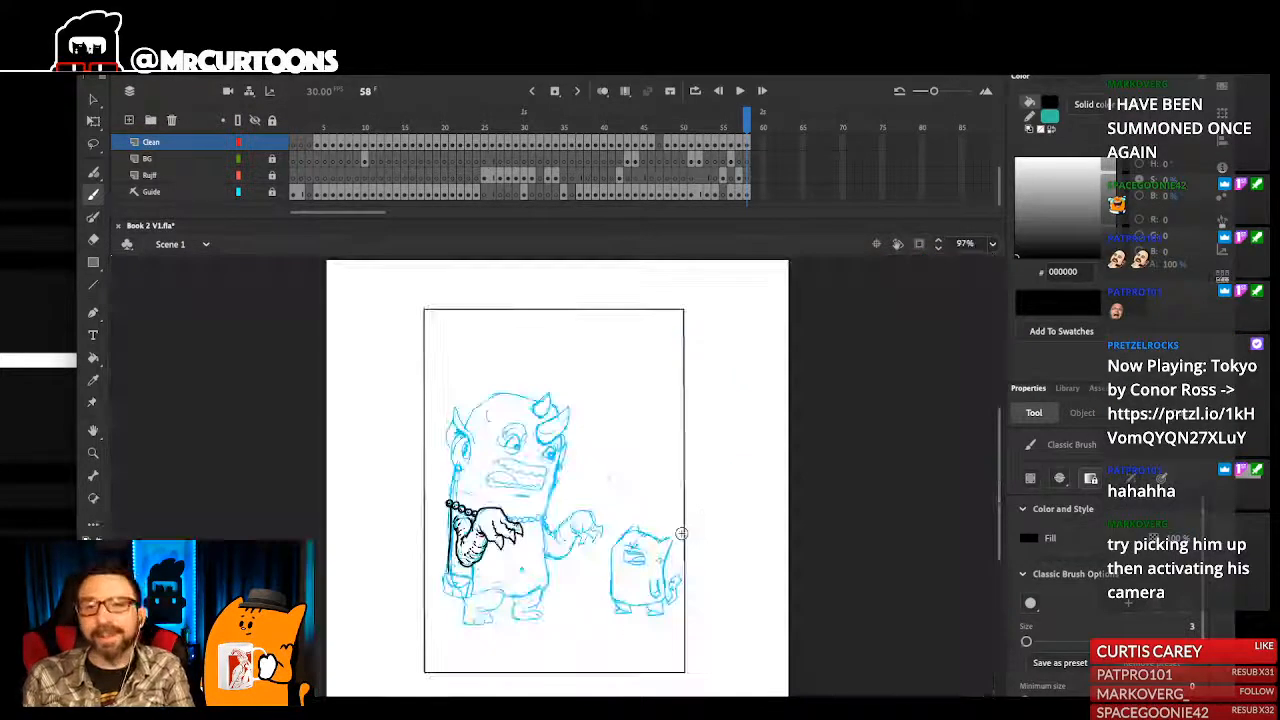
mouse_move(637, 542)
left_mouse_down()
mouse_move(665, 562)
mouse_move(694, 541)
left_mouse_up()
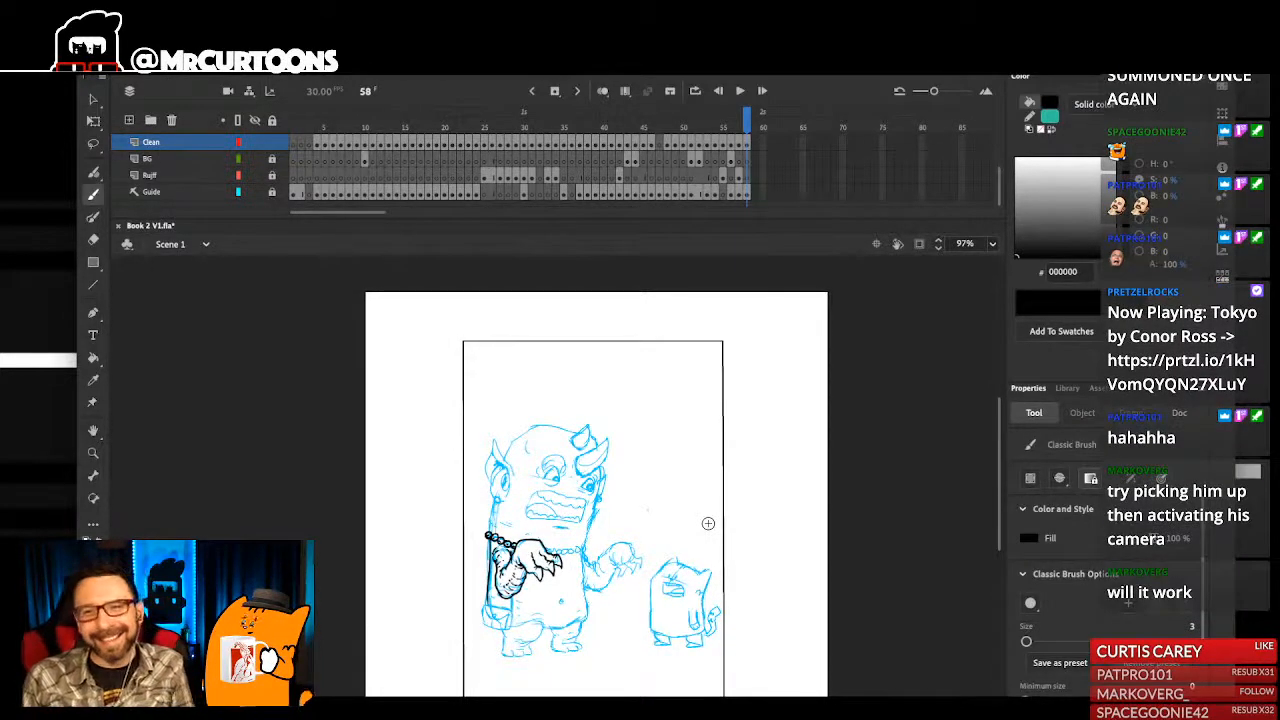
left_click_drag(504, 486, 580, 645)
left_click_drag(519, 446, 605, 662)
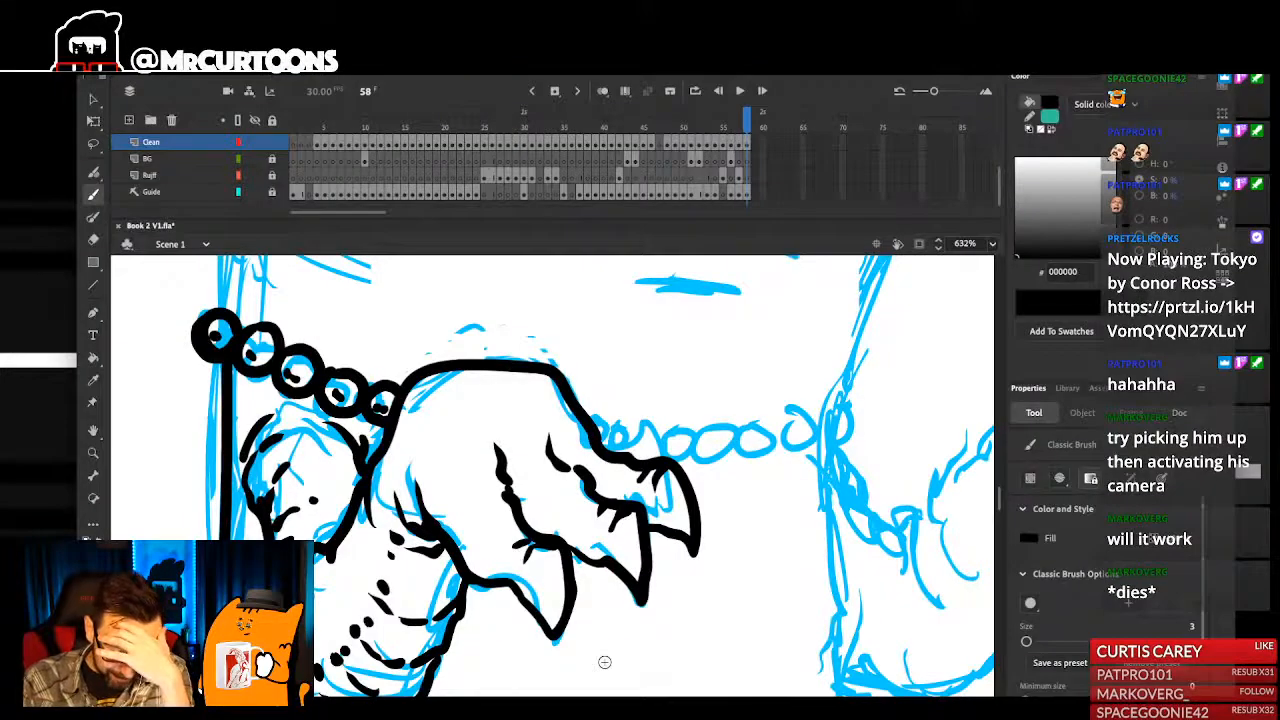
mouse_move(797, 538)
left_mouse_down()
mouse_move(840, 466)
mouse_move(813, 593)
left_mouse_up()
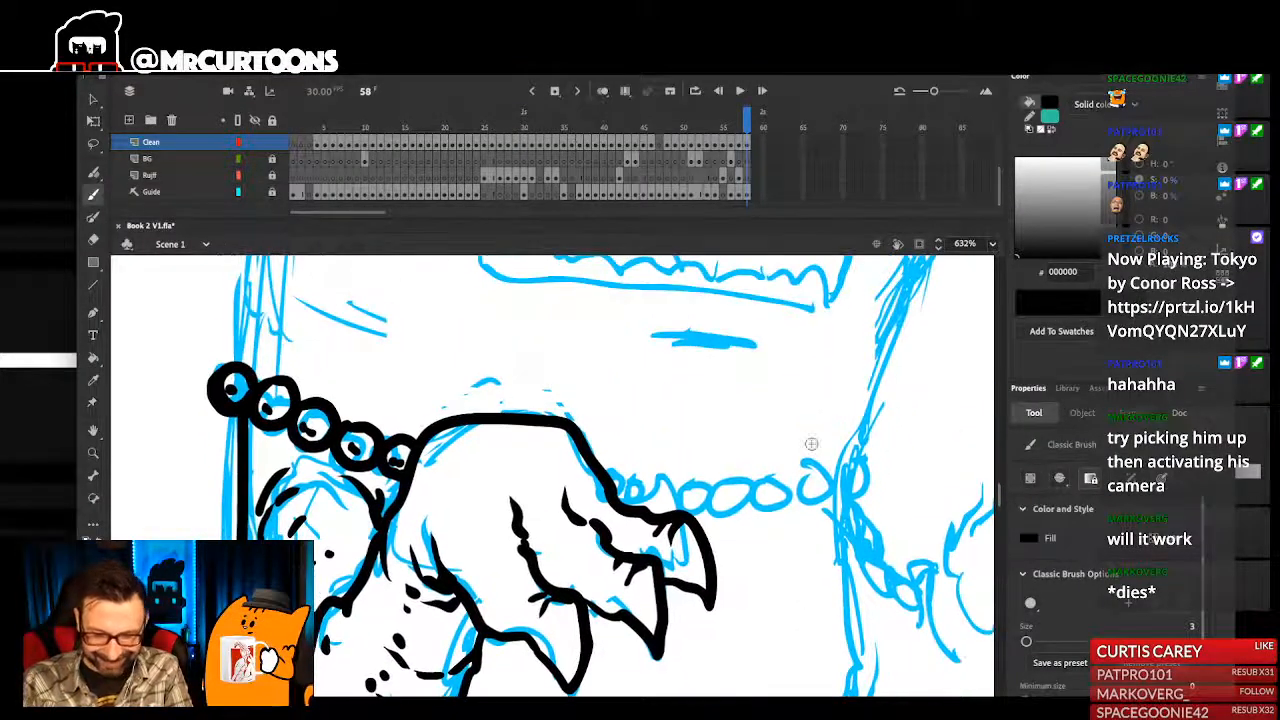
mouse_move(822, 500)
left_mouse_down()
mouse_move(823, 462)
mouse_move(808, 490)
mouse_move(839, 486)
mouse_move(774, 472)
mouse_move(779, 512)
mouse_move(781, 495)
mouse_move(819, 486)
mouse_move(761, 470)
mouse_move(782, 496)
left_mouse_up()
key("ctrl+z")
key("ctrl+z")
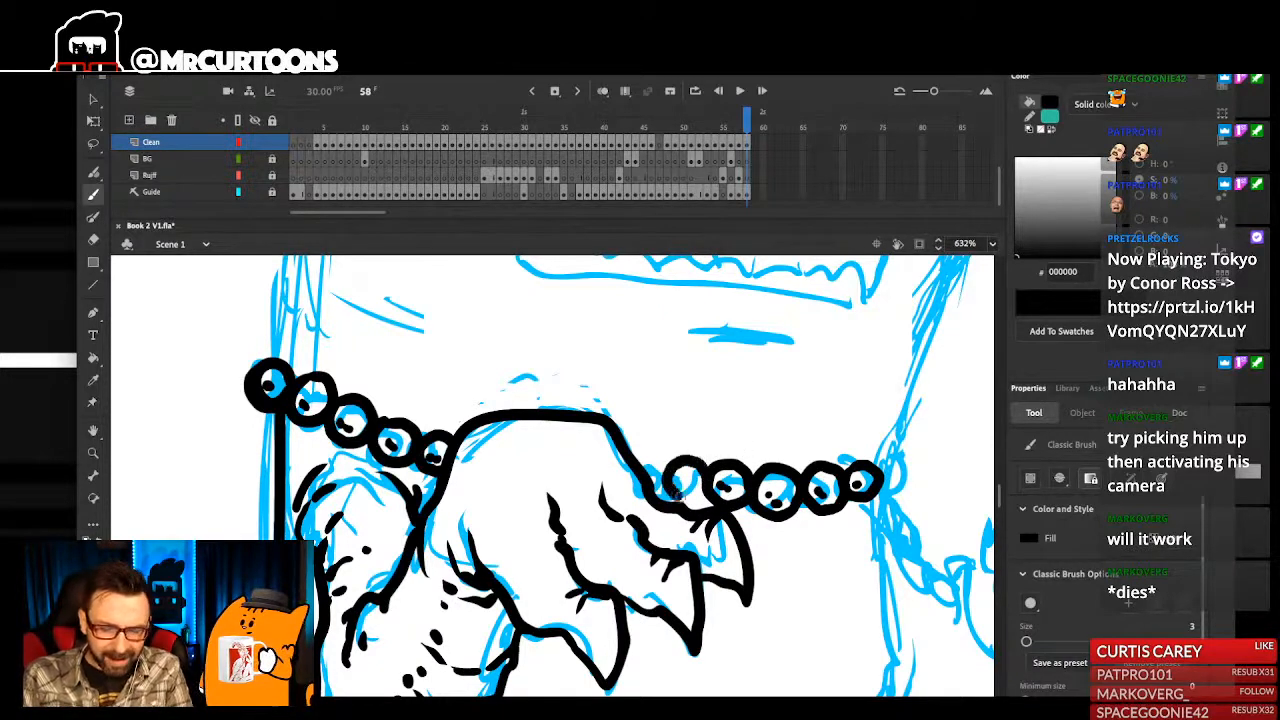
left_click_drag(672, 470, 636, 457)
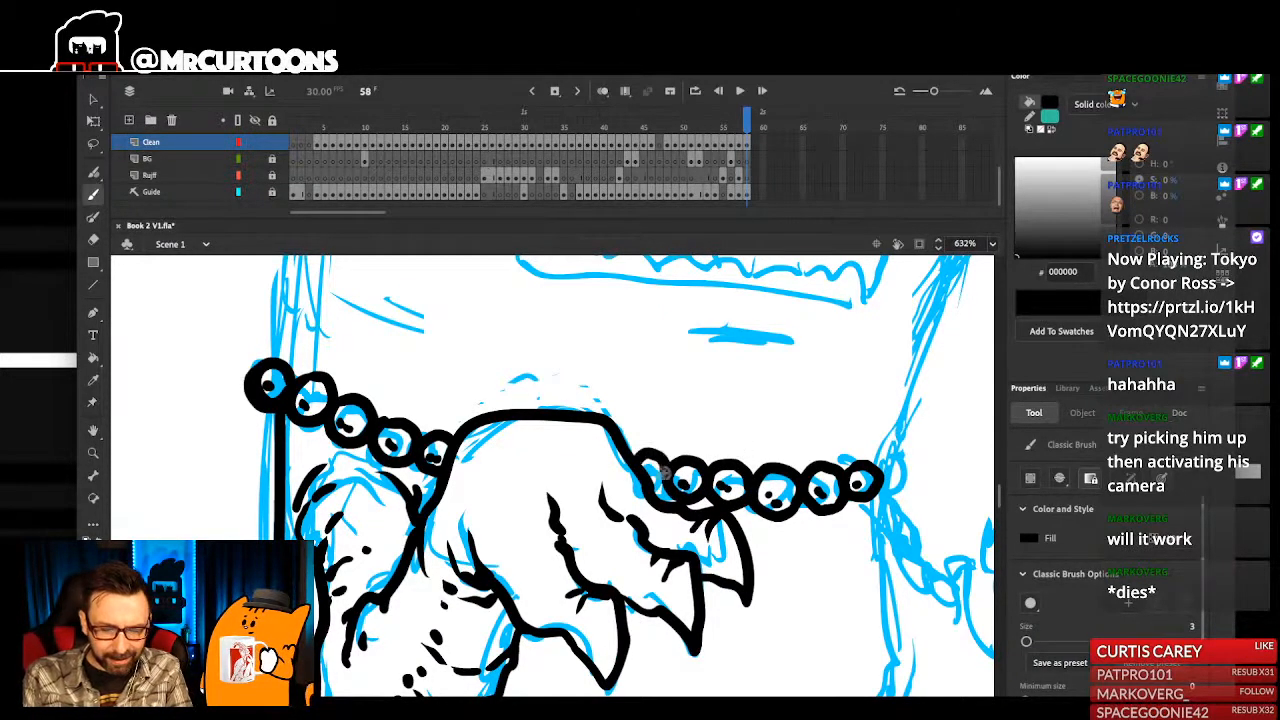
- Ink the final necklace bead at the far body edge and the monster's near neck edge above the necklace, with short creases and dots
scroll(664, 462, "up", 2)
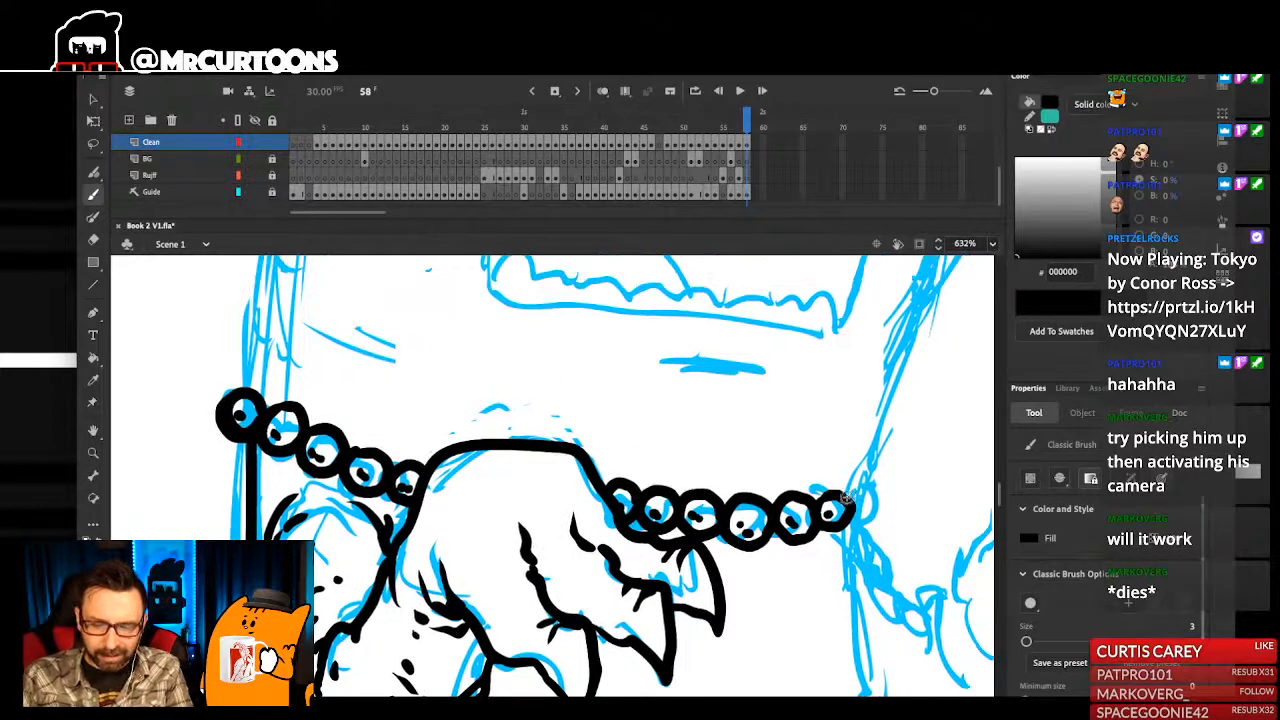
left_click_drag(873, 500, 870, 492)
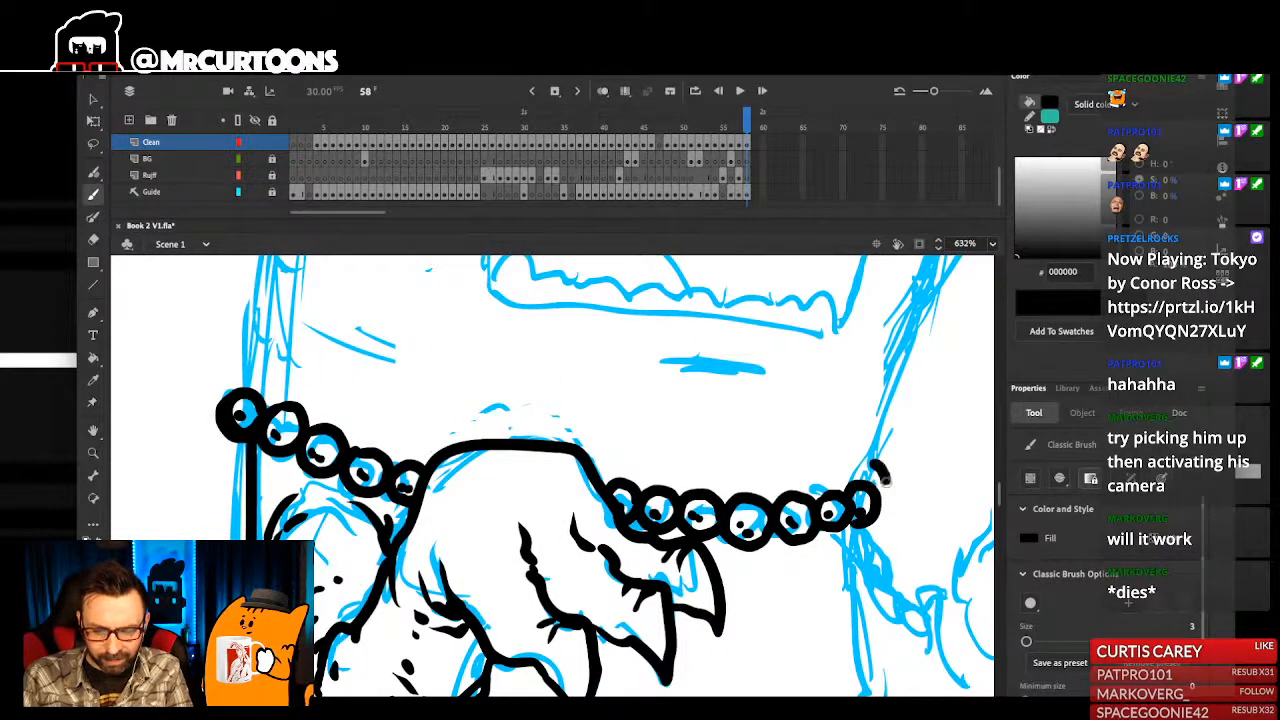
key("ctrl+2")
left_click_drag(490, 422, 520, 590)
left_click_drag(503, 383, 557, 606)
mouse_move(530, 520)
left_mouse_down()
mouse_move(536, 417)
mouse_move(564, 483)
left_mouse_up()
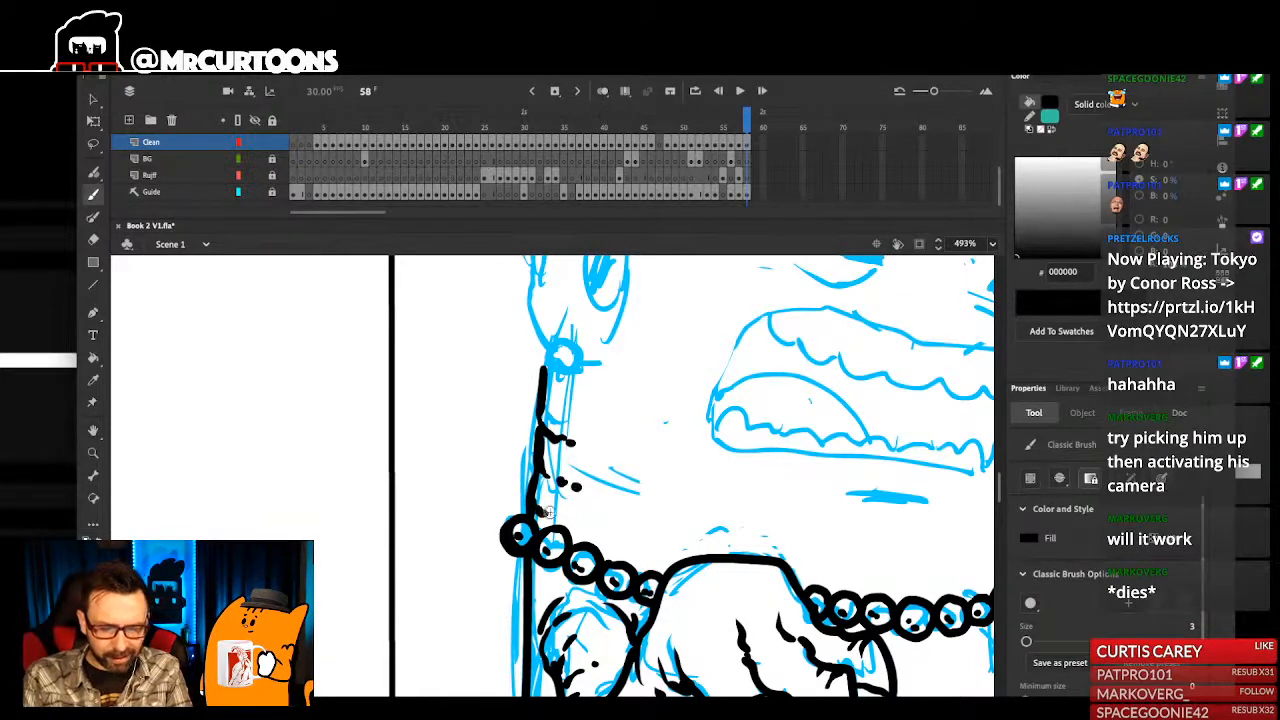
- Ink the round earring at the bottom of the monster's ear, replacing the first attempt at the ring
left_click_drag(600, 385, 590, 467)
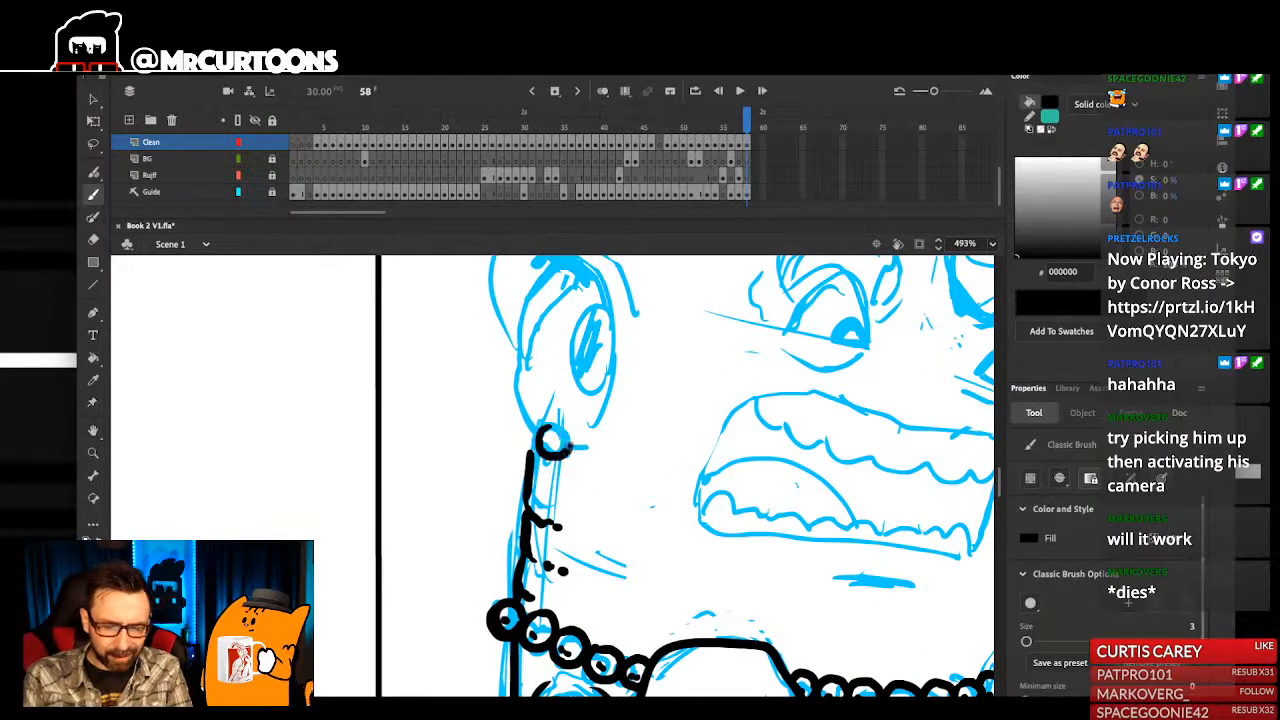
key("ctrl+z")
left_click_drag(551, 423, 571, 445)
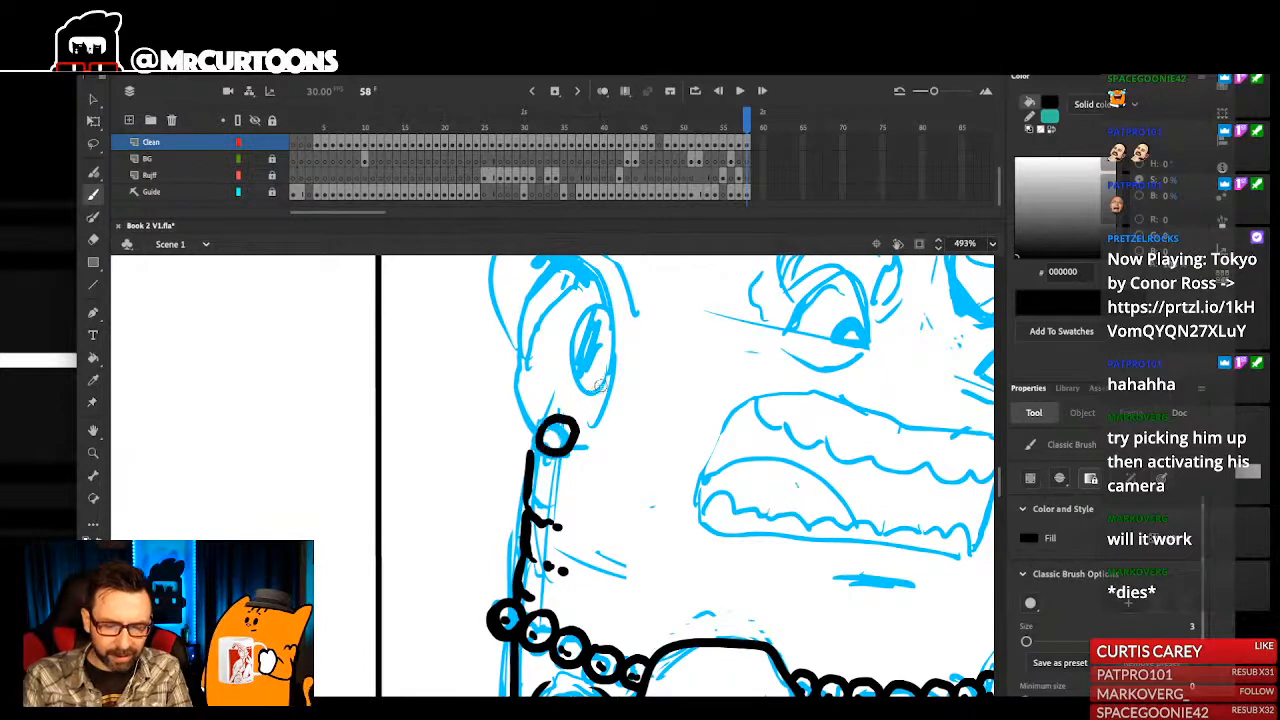
- Ink the monster's pointed ear outline, with its outer rim, inner fold and long inner curve down toward the earring
mouse_move(549, 419)
left_mouse_down()
mouse_move(593, 302)
mouse_move(588, 516)
left_mouse_up()
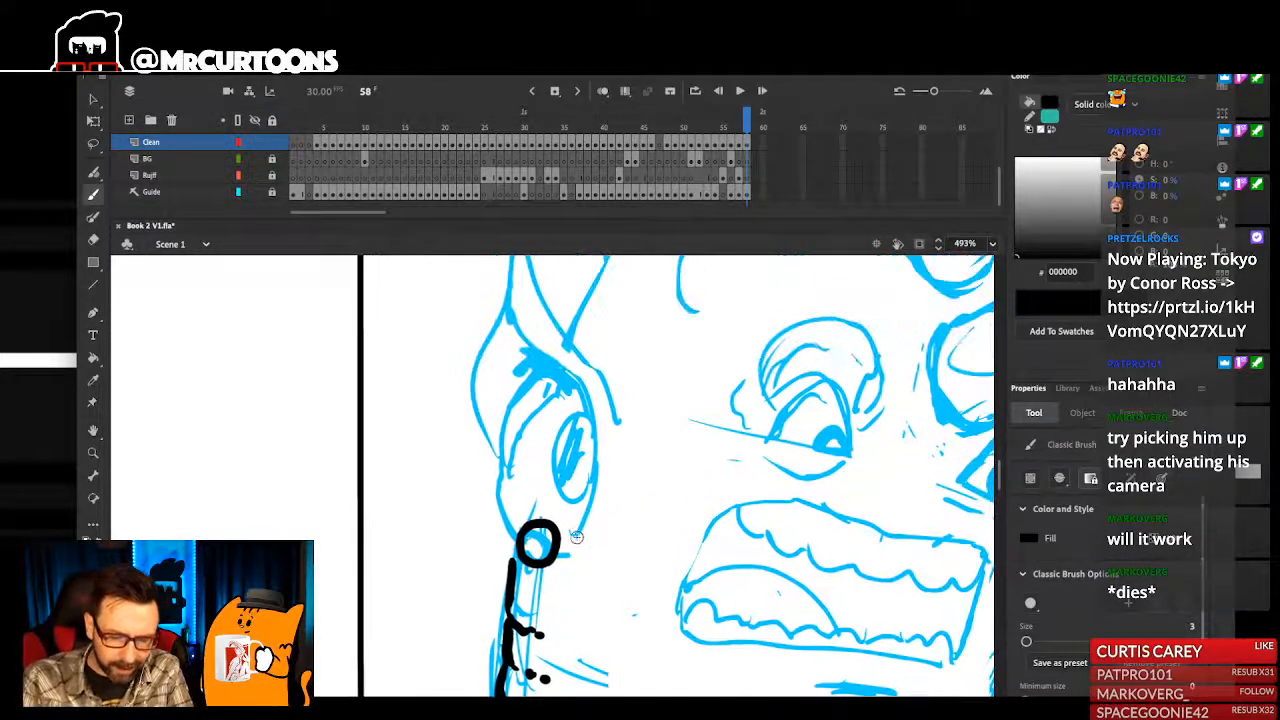
left_click_drag(591, 432, 517, 326)
mouse_move(591, 350)
left_mouse_down()
mouse_move(586, 420)
mouse_move(515, 311)
left_mouse_up()
left_click_drag(508, 355, 474, 492)
left_click_drag(546, 444, 560, 410)
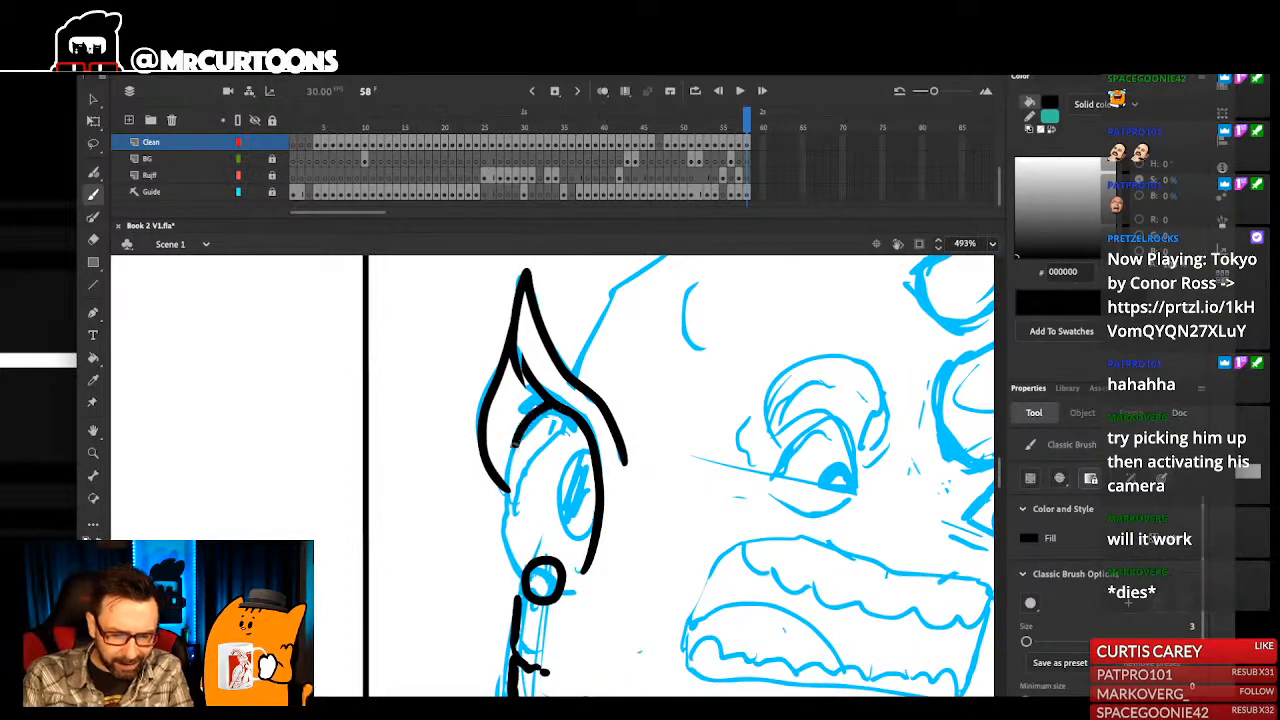
- Close the inner ear curve and outline the oval ear opening, filling it with solid black
mouse_move(513, 506)
left_mouse_down()
mouse_move(533, 462)
mouse_move(594, 441)
left_mouse_up()
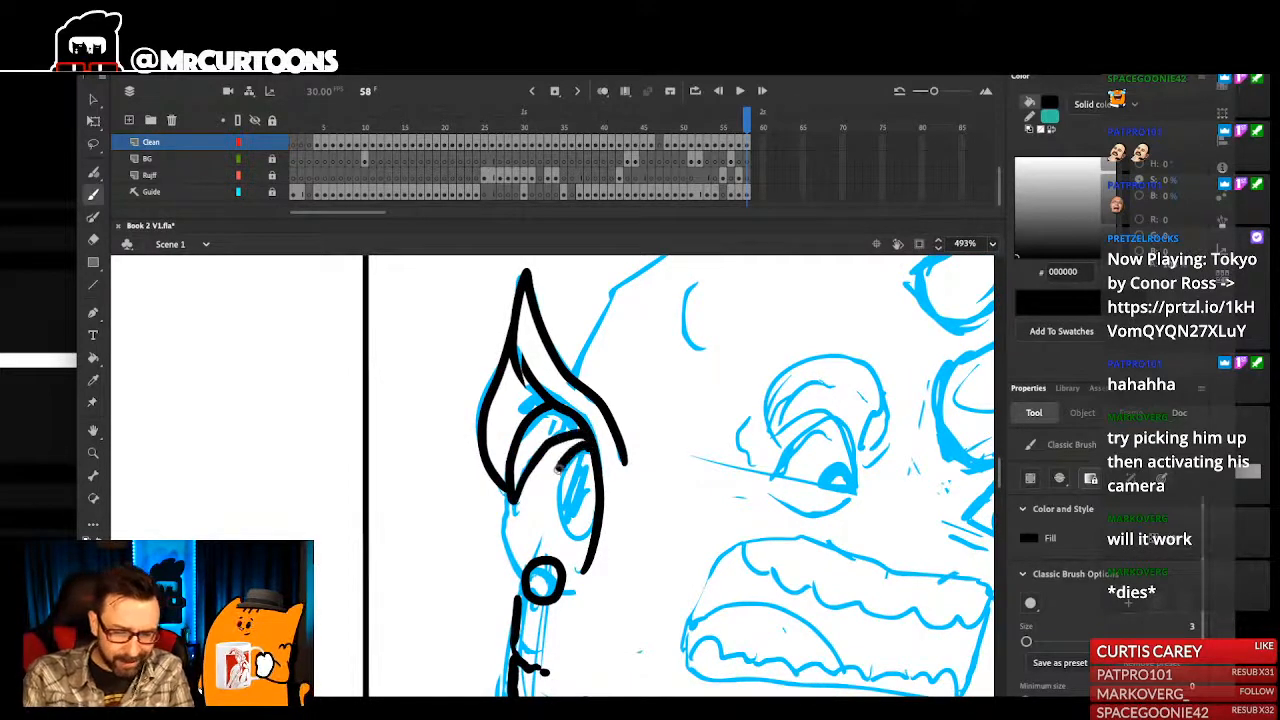
key("k")
left_click(584, 482)
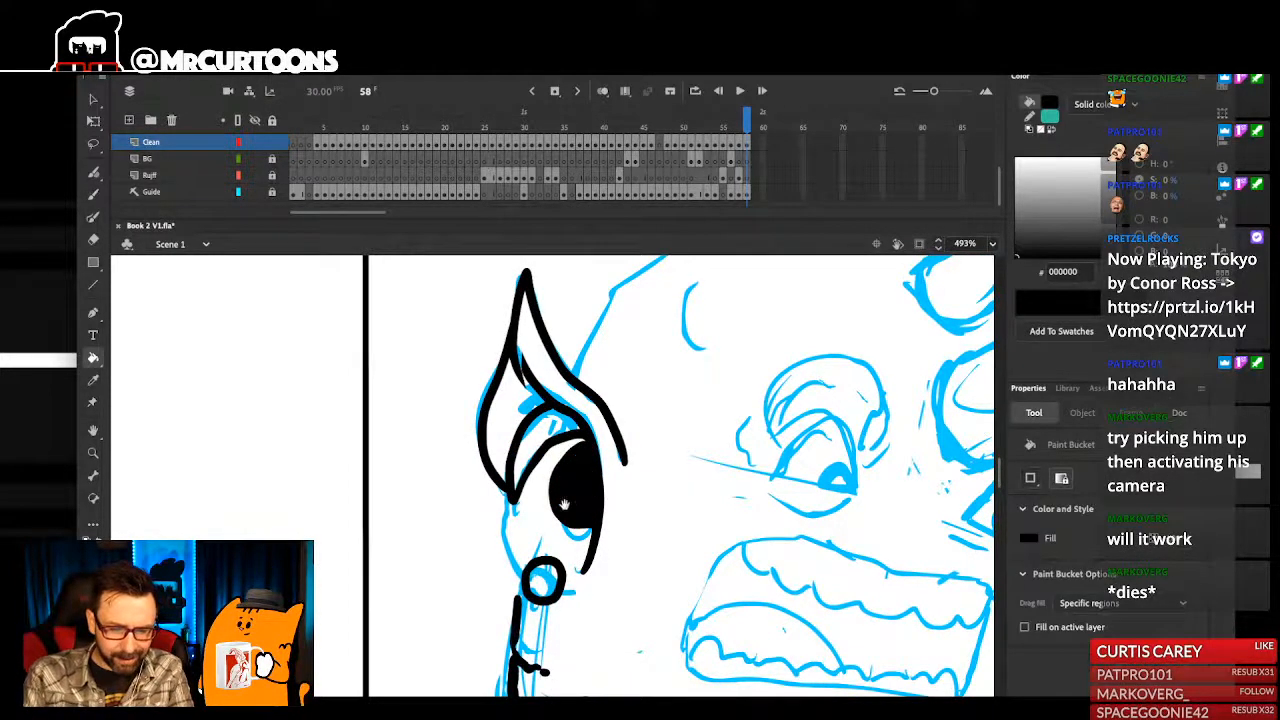
left_click_drag(576, 467, 588, 435)
- Ink the earlobe edge down to the earring and add a black-filled shadow under the upper inner fold of the ear
key("b")
left_click_drag(553, 498, 571, 482)
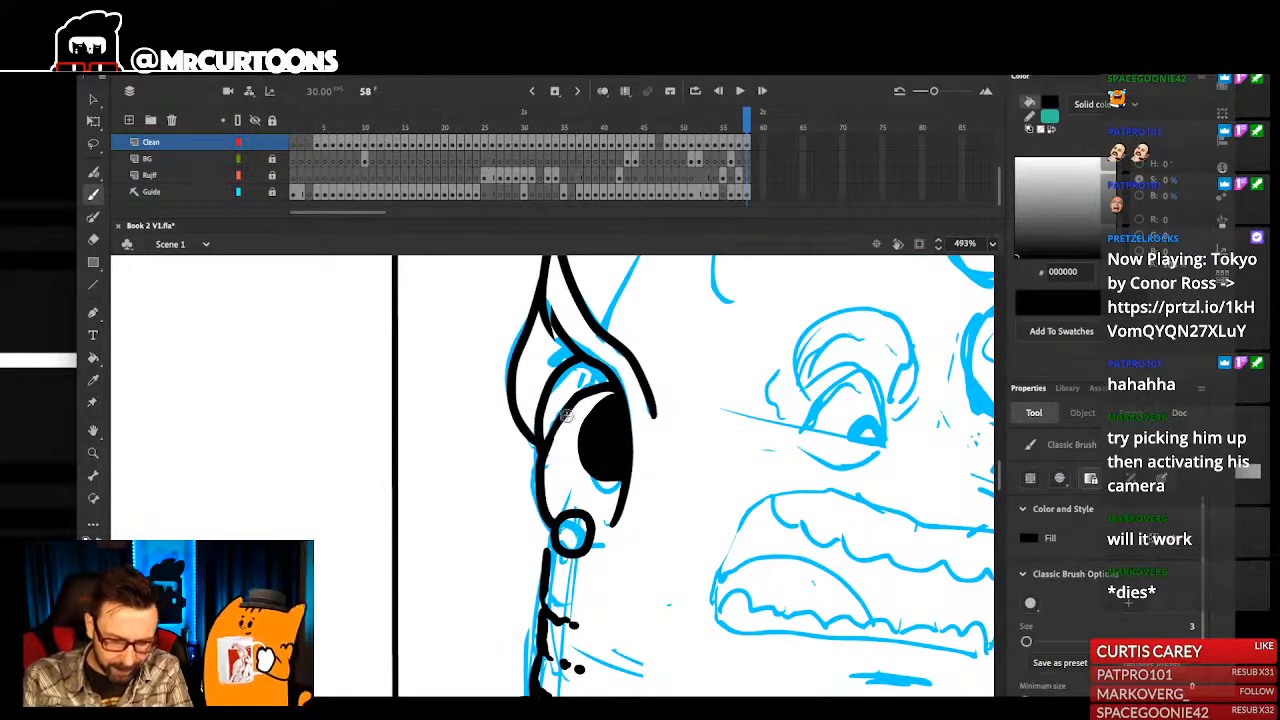
left_click_drag(597, 372, 545, 432)
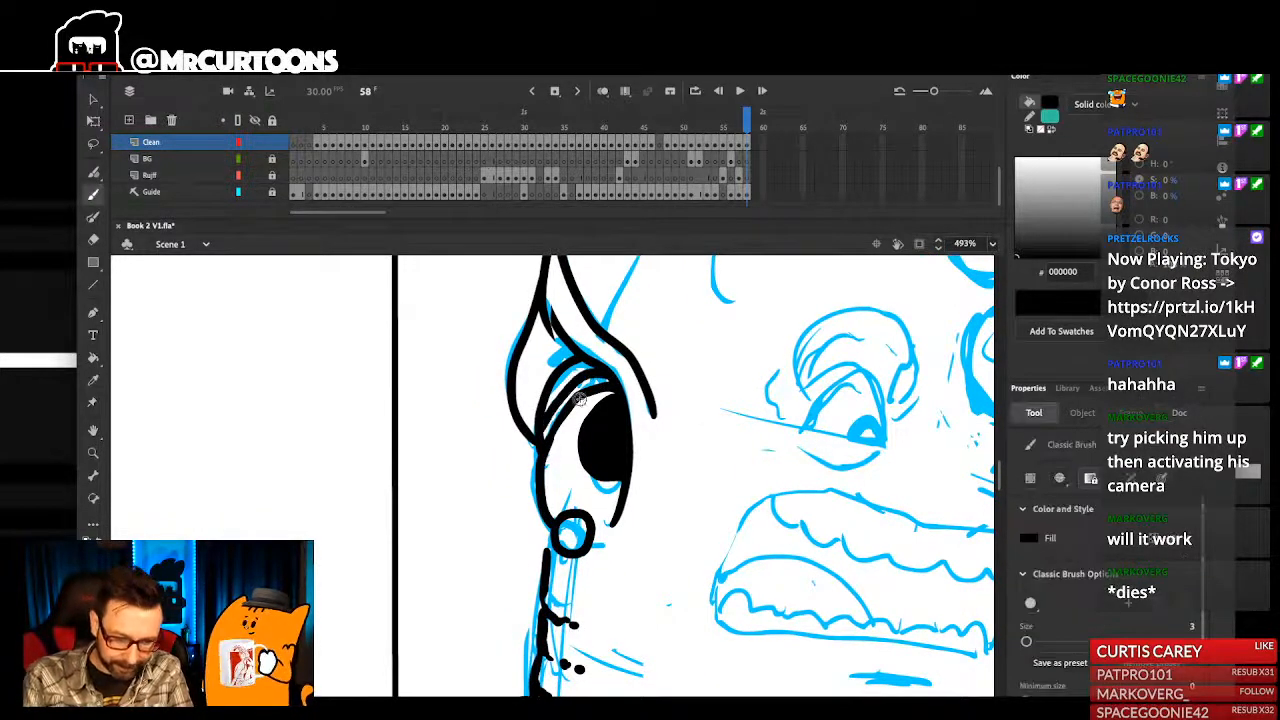
key("k")
key("b")
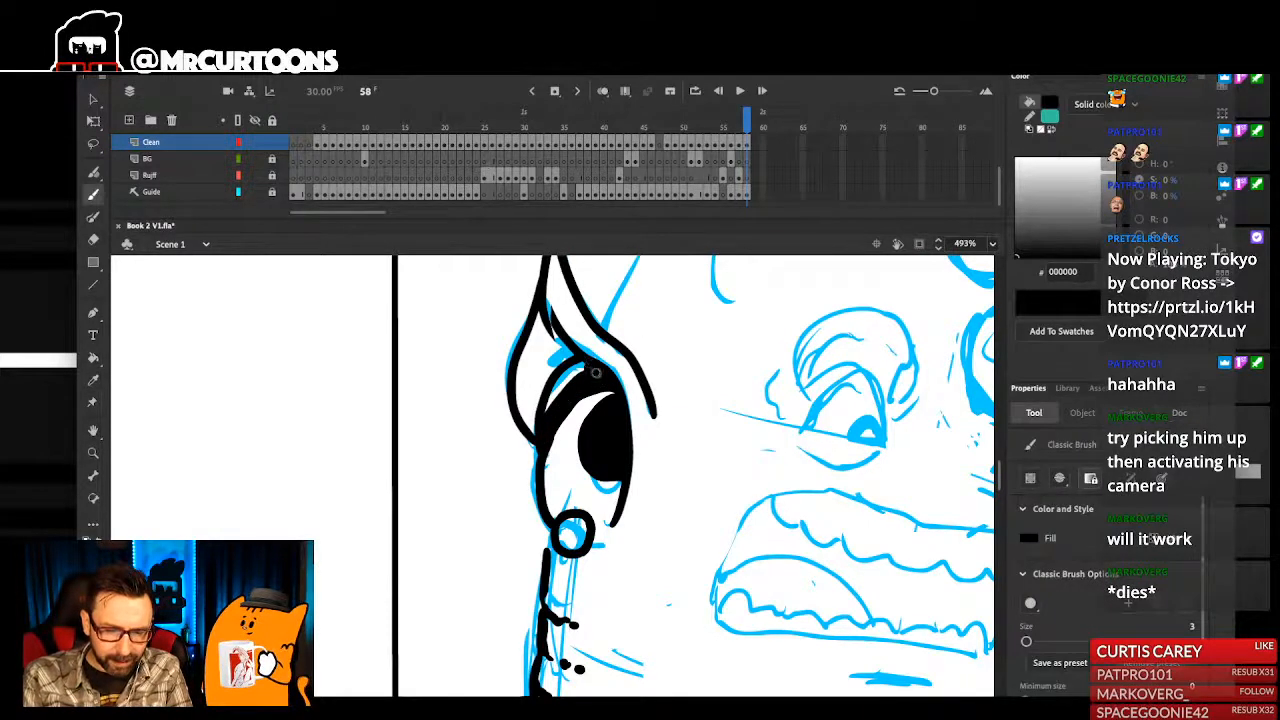
- Cut the lower end off the black shadow inside the ear and delete the leftover piece beside the ear's outer edge
left_click_drag(584, 301, 588, 354)
left_click_drag(623, 500, 622, 463)
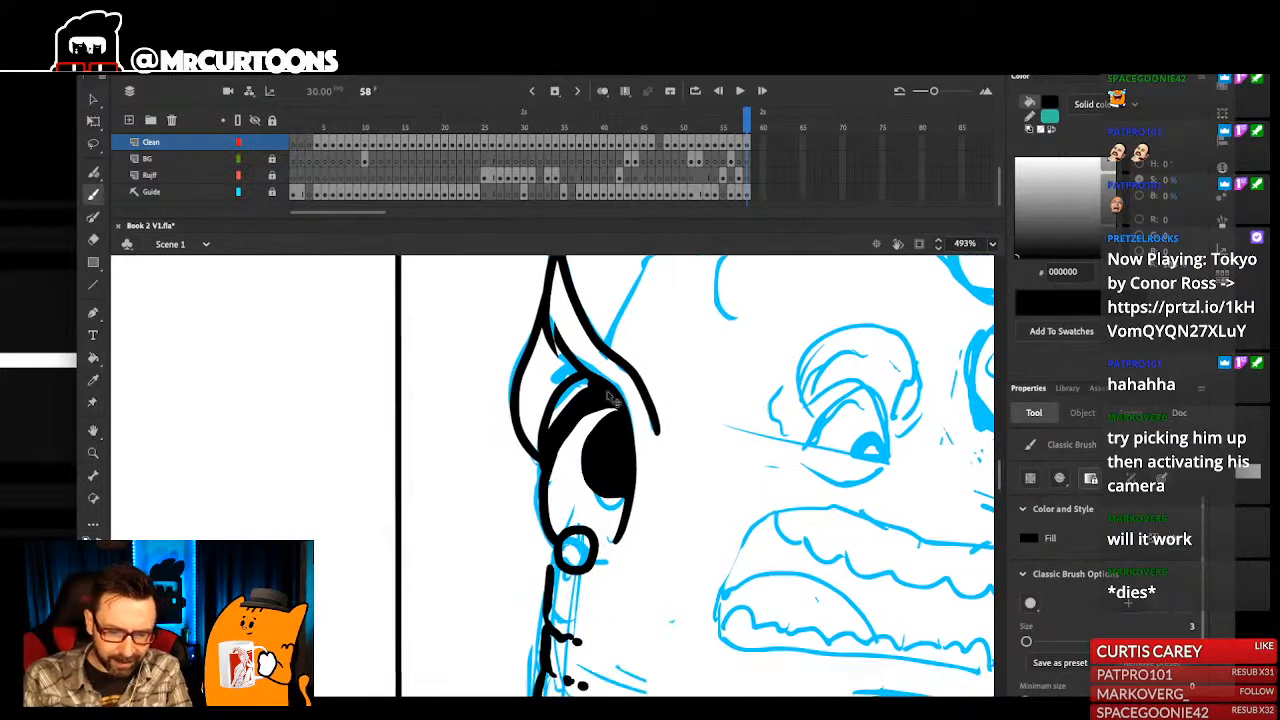
key("ctrl+1")
left_click_drag(550, 410, 584, 494)
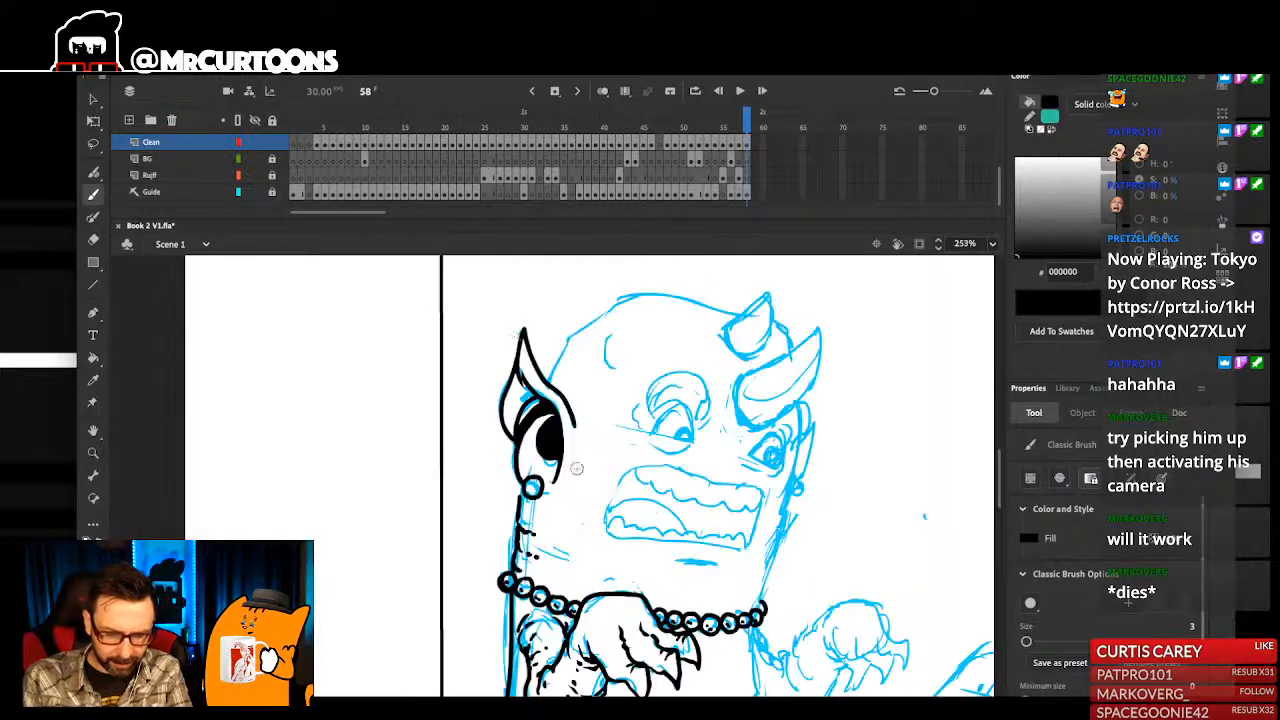
left_click_drag(517, 337, 543, 524)
left_click_drag(565, 440, 531, 456)
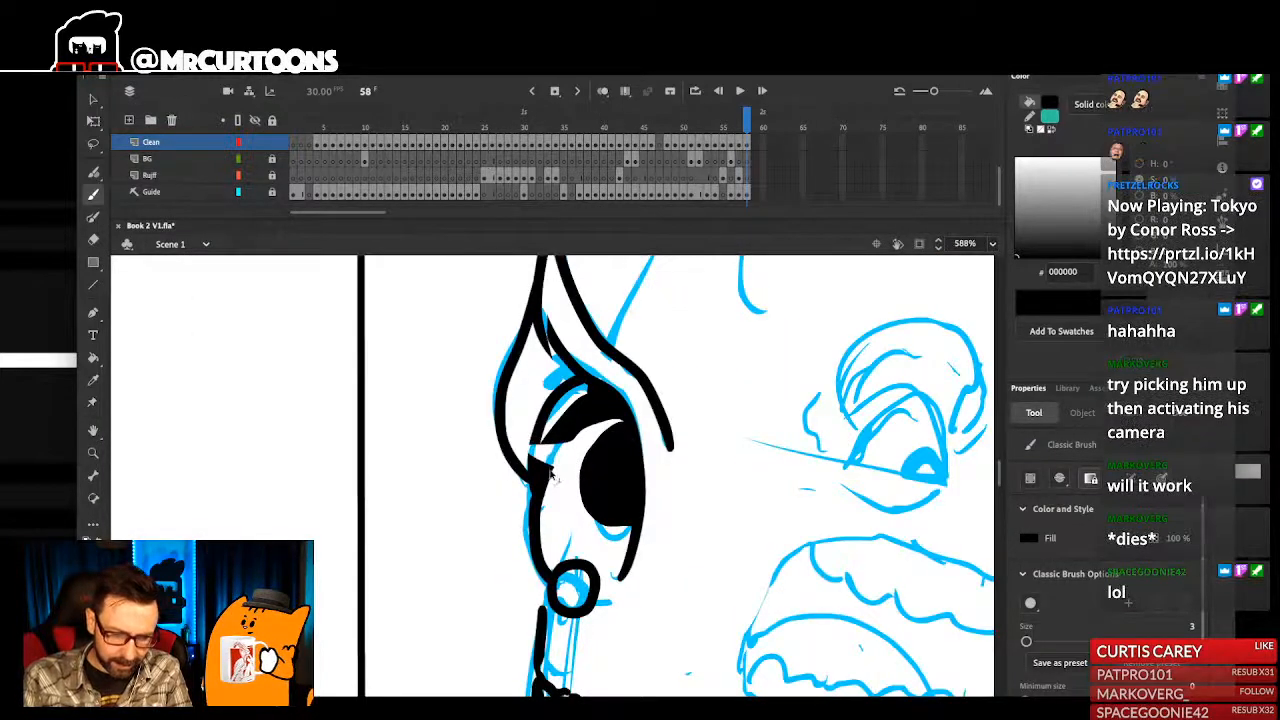
key("v")
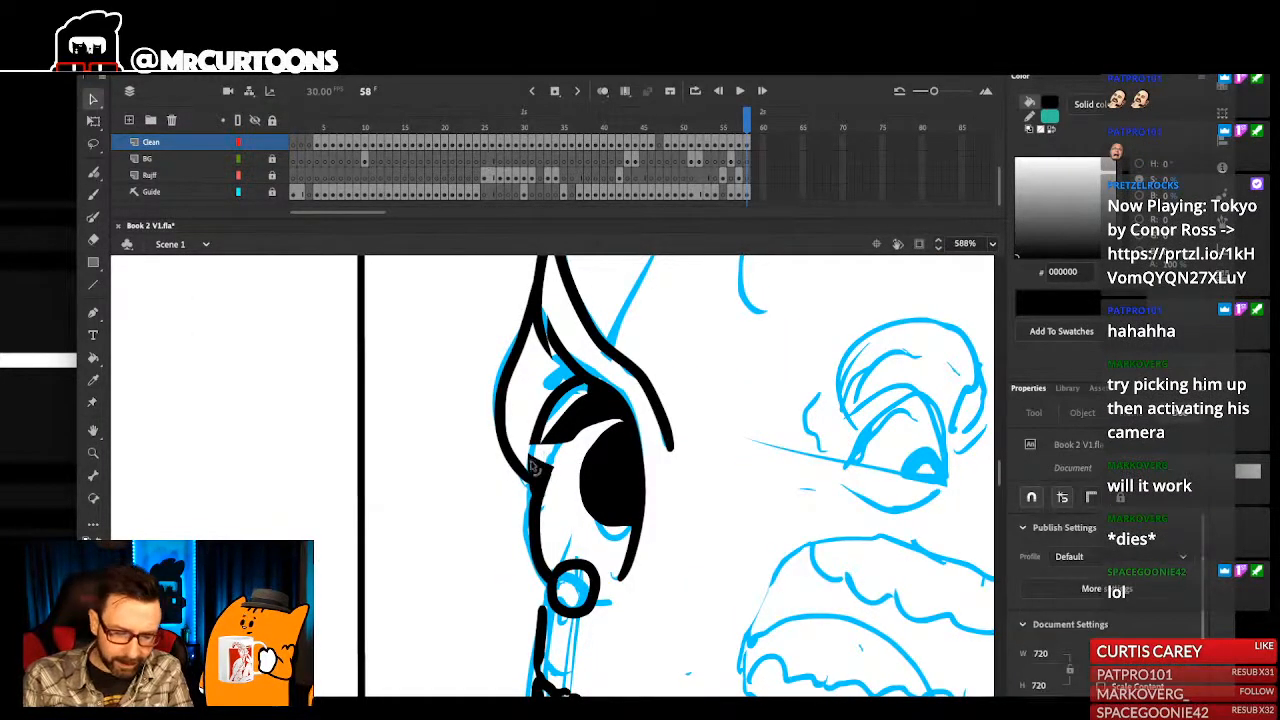
left_click(559, 481)
key("Delete")
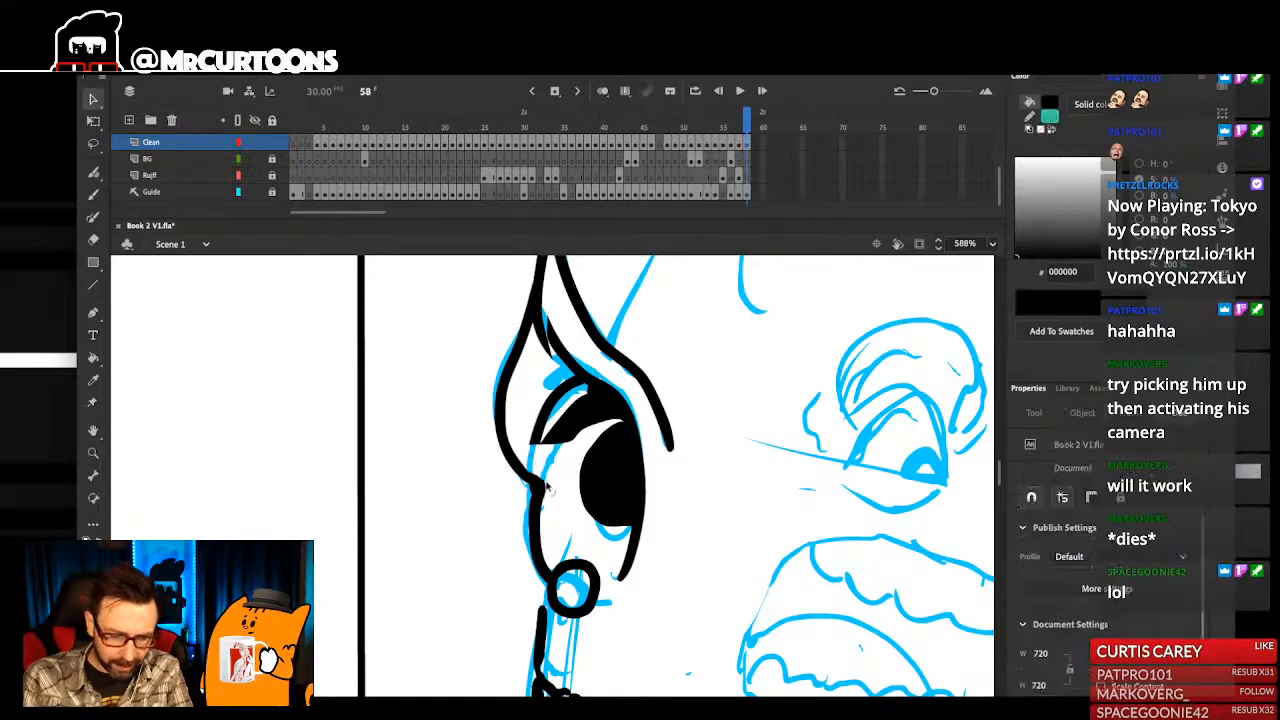
- Touch up the trimmed lower end of the inner ear shadow into a clean, tapered shape
key("ctrl+1")
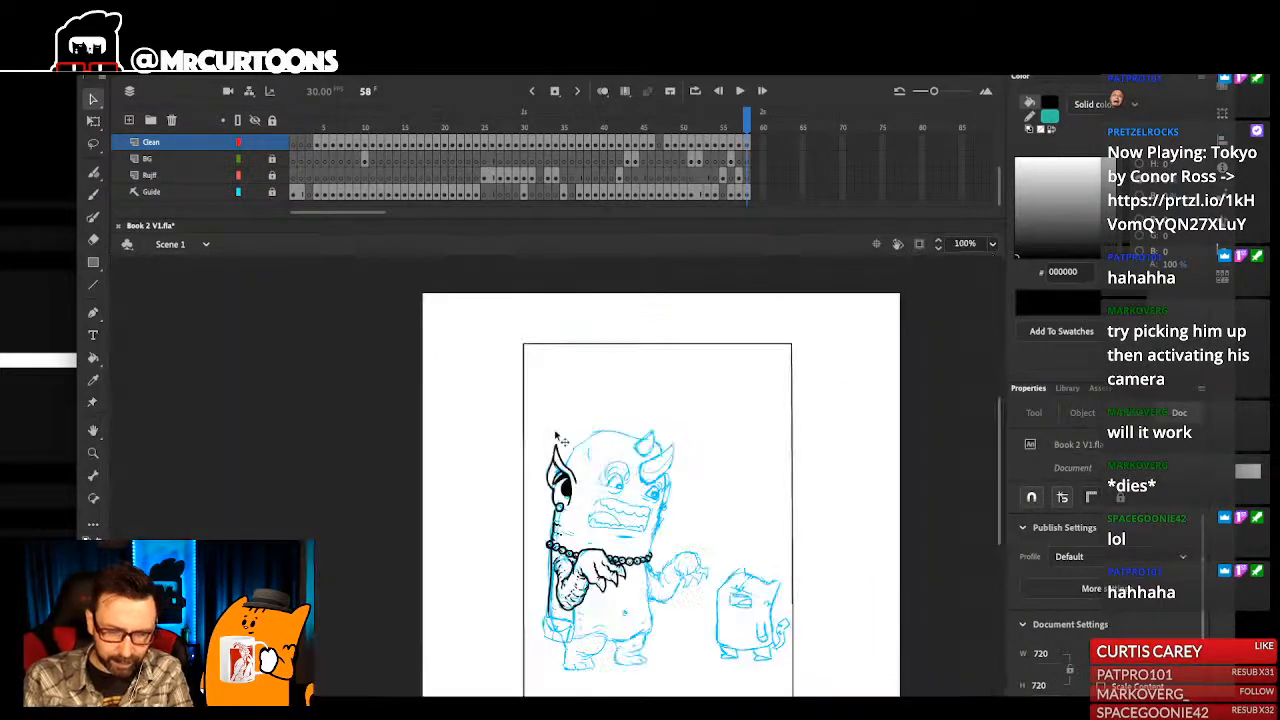
left_click_drag(546, 421, 680, 500)
key("b")
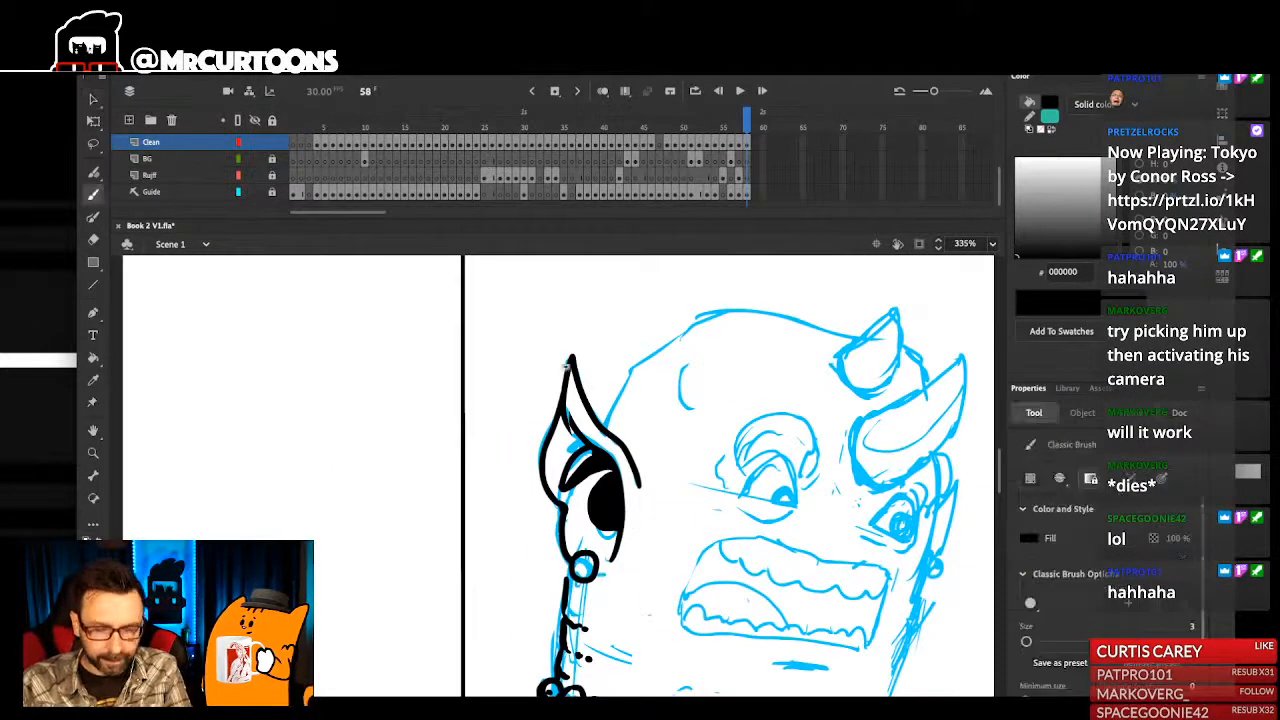
left_click_drag(537, 357, 630, 570)
mouse_move(607, 494)
left_mouse_down()
mouse_move(615, 508)
mouse_move(635, 498)
left_mouse_up()
mouse_move(551, 446)
left_mouse_down()
mouse_move(571, 472)
mouse_move(594, 575)
left_mouse_up()
key("ctrl+1")
left_click_drag(495, 430, 570, 622)
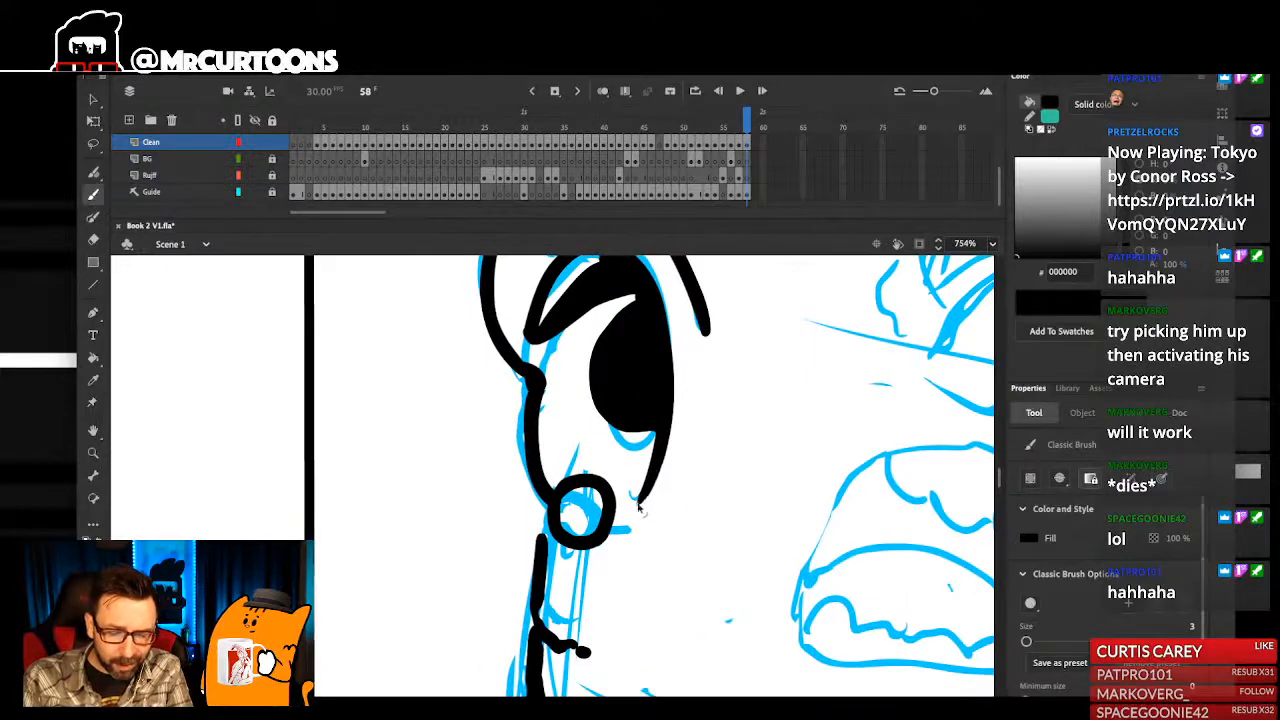
- Undo the last ear stroke, ink a curved crease with a dot below the earring, and extend the neck edge up to the earring
key("ctrl+z")
left_click_drag(592, 543, 619, 551)
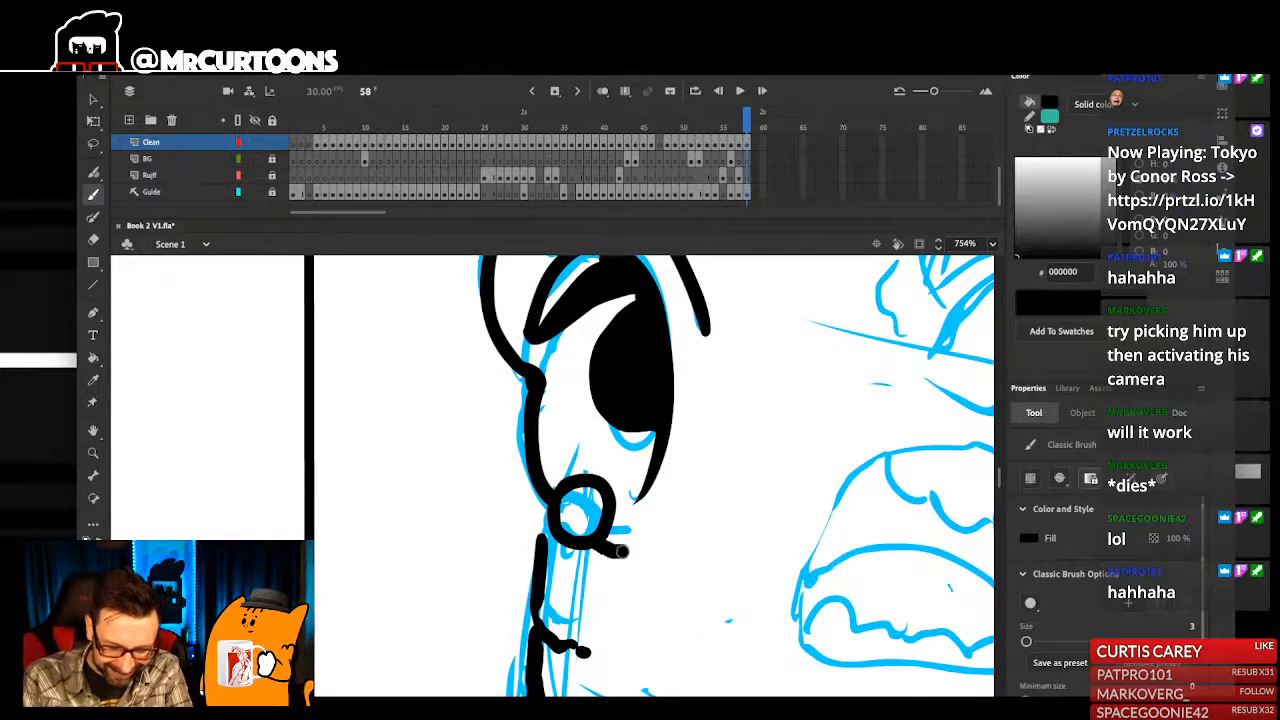
left_click_drag(541, 537, 541, 501)
key("ctrl+1")
left_click_drag(520, 438, 594, 608)
scroll(554, 350, "up", 3)
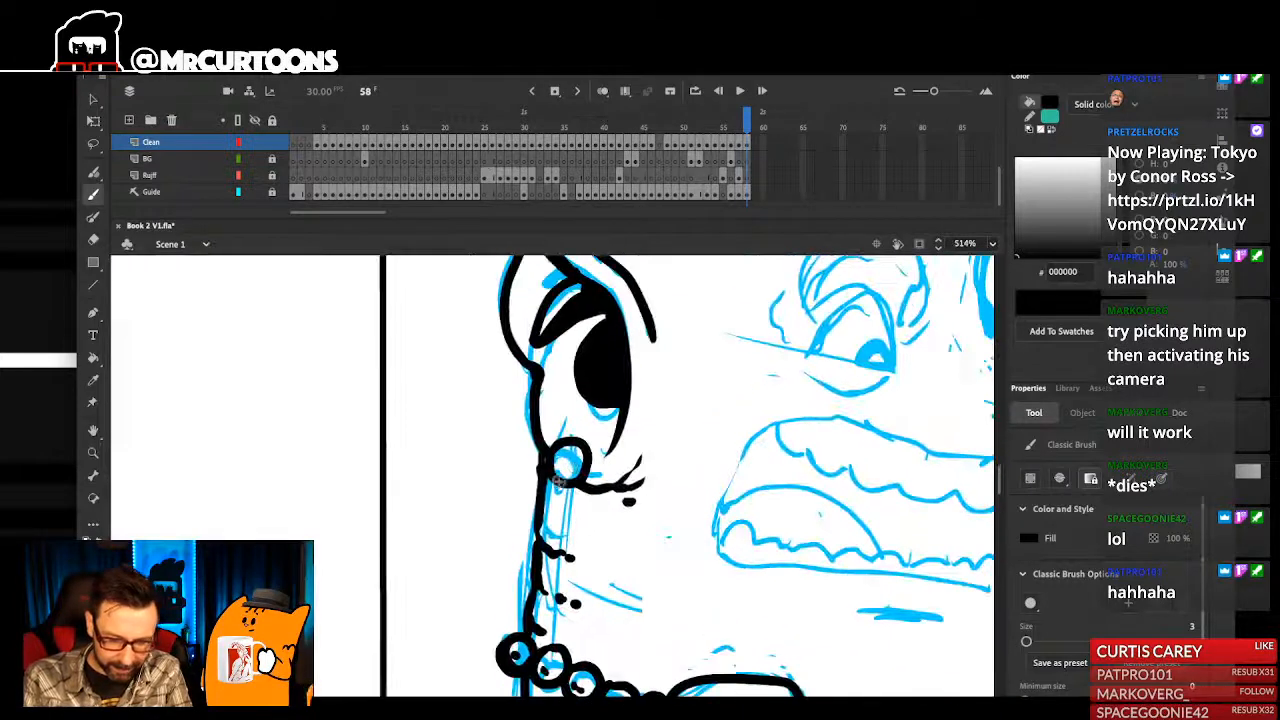
- Add a short crease and a dot on the neck just below the earring
left_click_drag(557, 512, 573, 517)
left_click(592, 524)
key("ctrl+1")
left_click_drag(521, 428, 597, 608)
left_click_drag(551, 516, 591, 485)
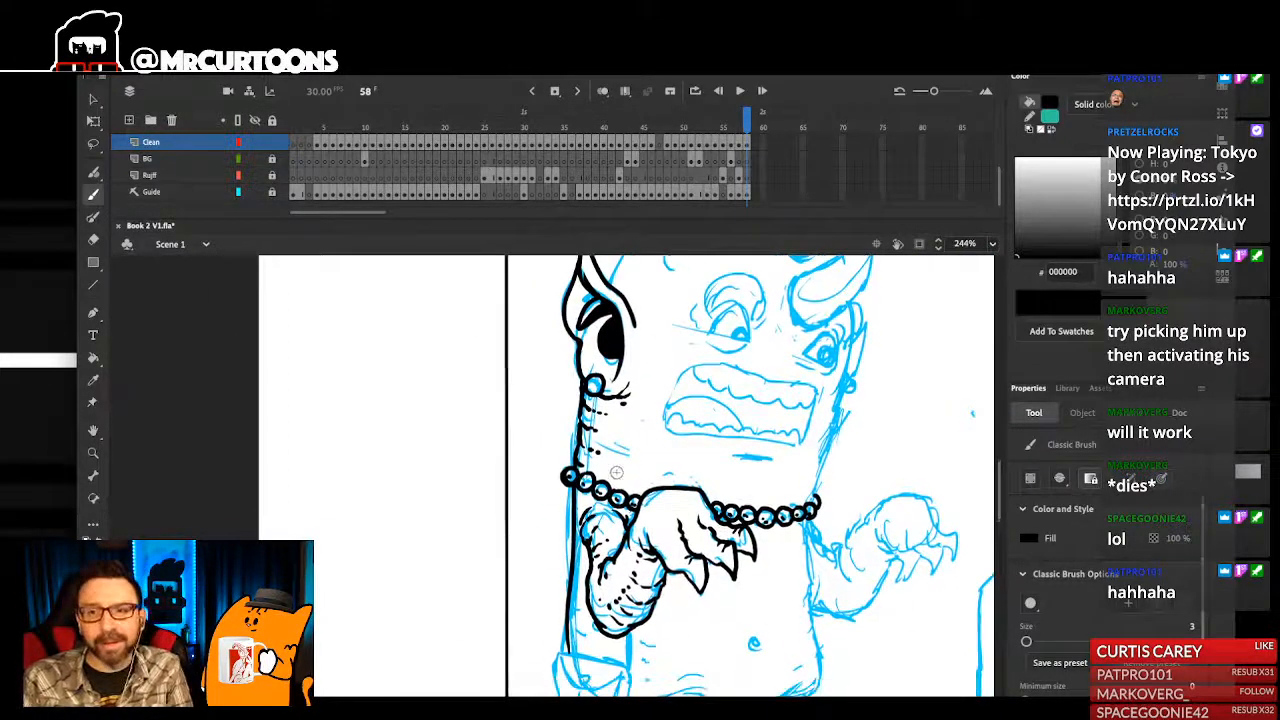
- Add short creases and dots along the monster's outer body edge between the necklace and the bag
left_click_drag(543, 392, 621, 602)
key("ctrl+z")
left_click_drag(552, 659, 564, 493)
left_click(571, 493)
left_click_drag(541, 591, 556, 600)
left_click(548, 631)
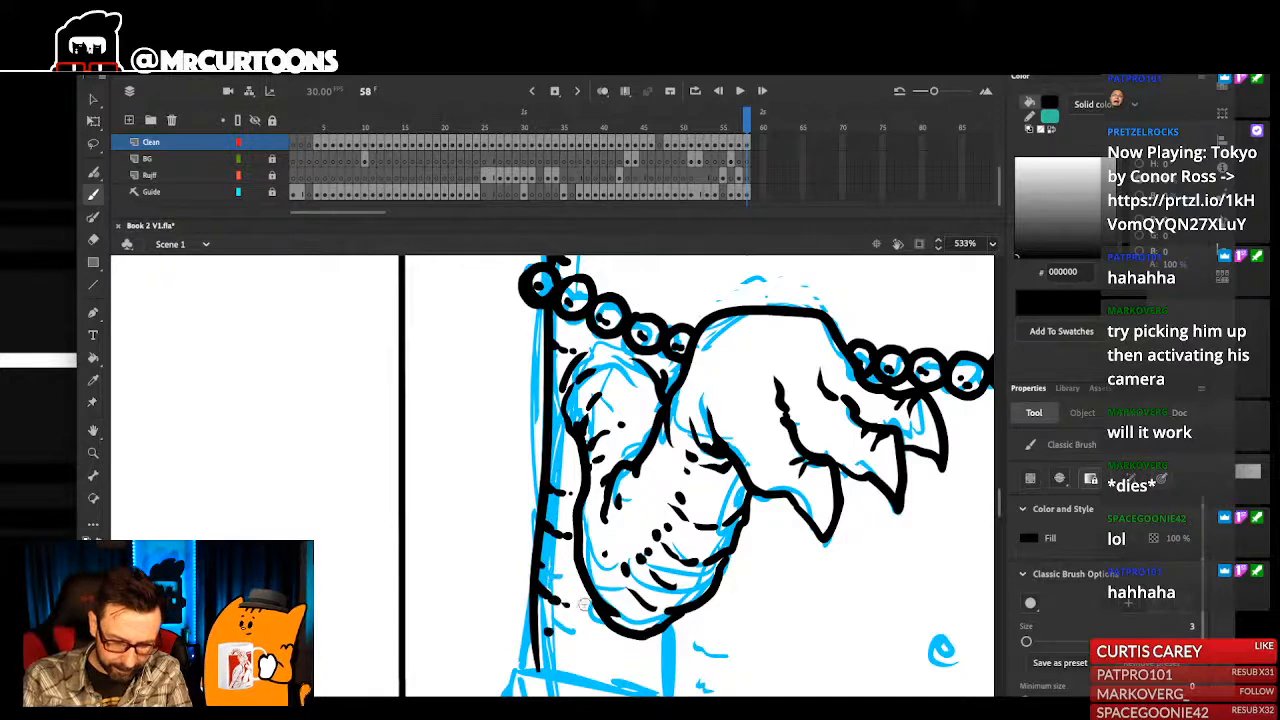
- Save the animation document
key("ctrl+1")
left_click_drag(588, 514, 596, 552)
left_click_drag(540, 322, 639, 636)
key("ctrl+s")
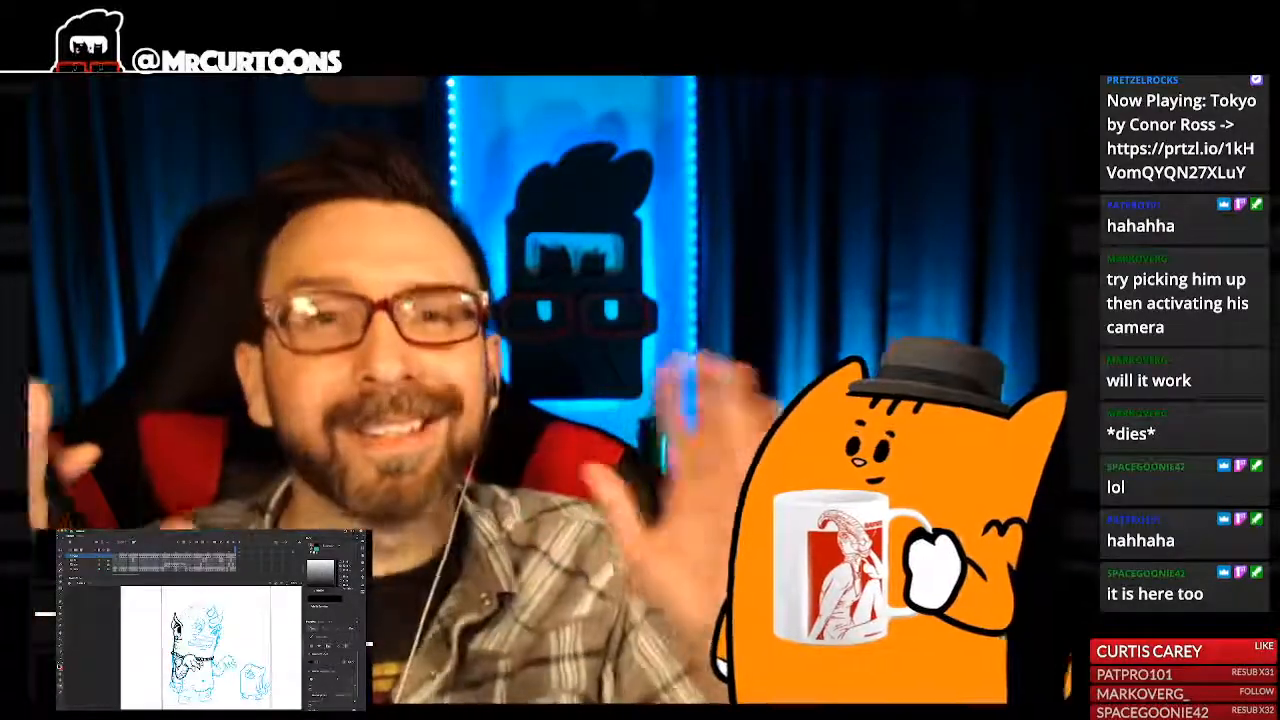
key("super+1")
key("super+2")
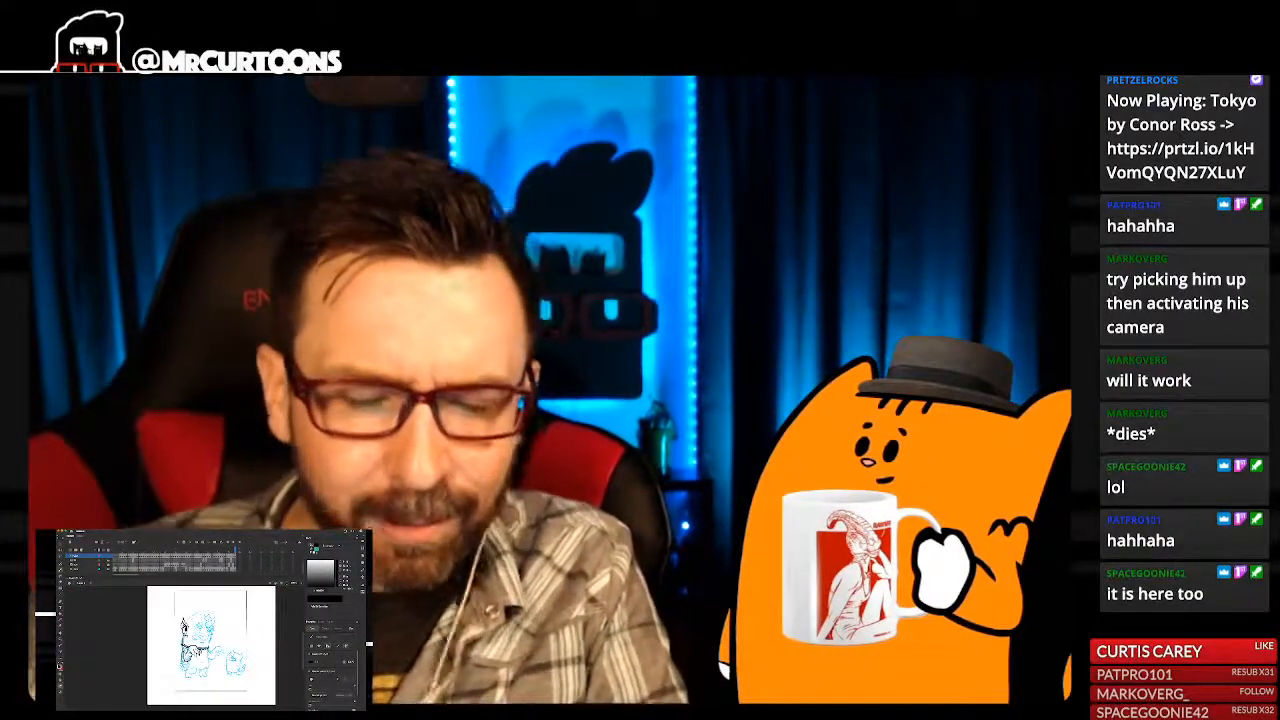
key("super+1")
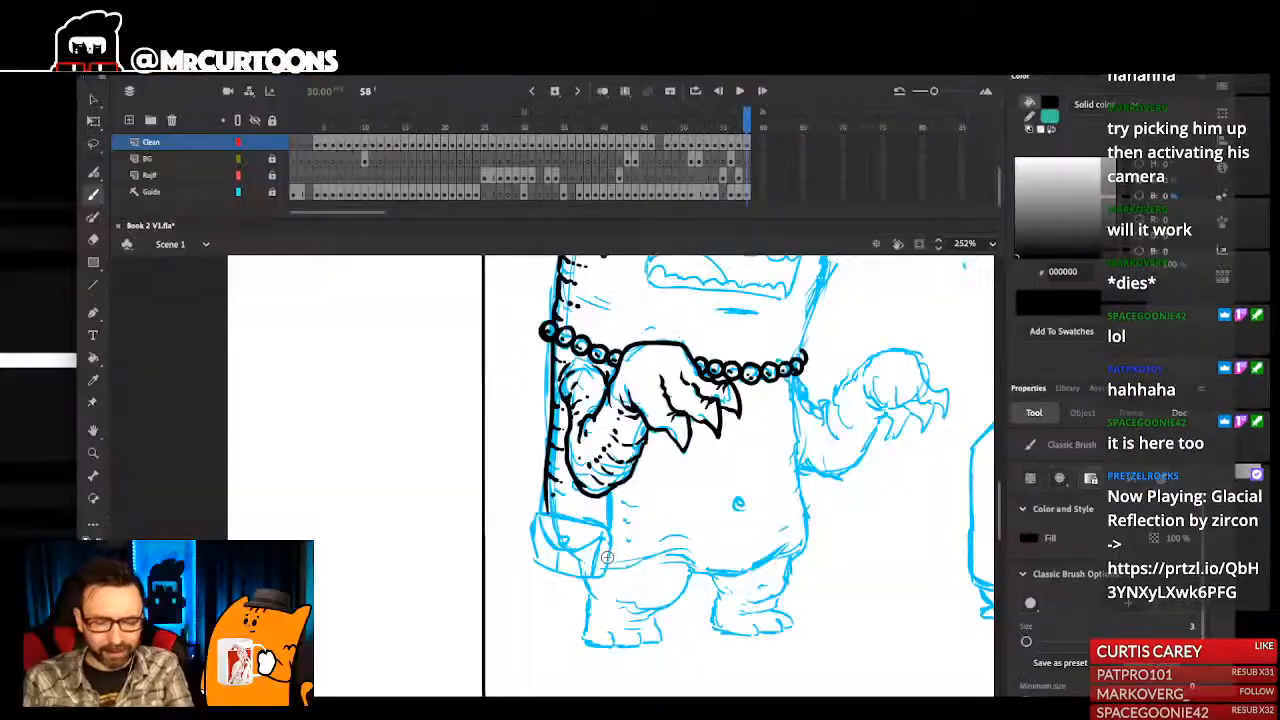
- Ink both sections of the bag strap, one below the monster's elbow and one along the outer body edge
scroll(745, 460, "up", 1)
key("super+space")
left_click_drag(562, 354, 652, 658)
left_click_drag(582, 423, 613, 427)
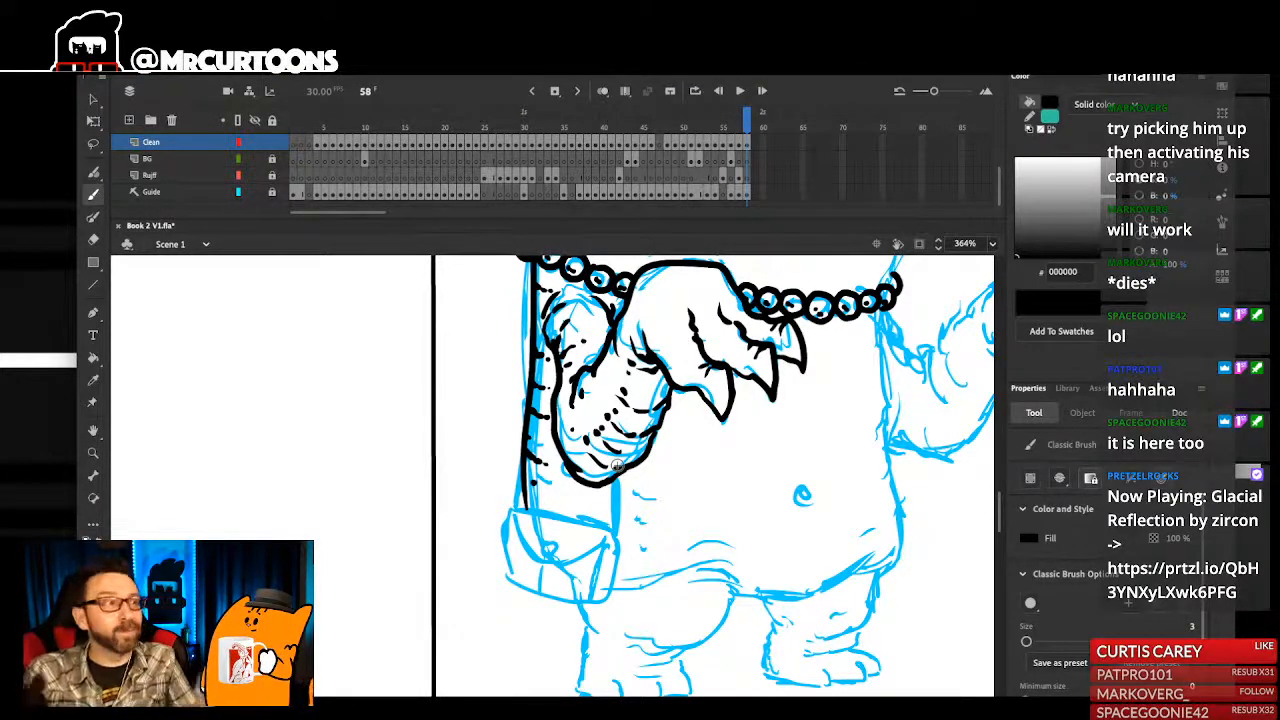
left_click_drag(610, 548, 644, 524)
left_click_drag(644, 448, 645, 514)
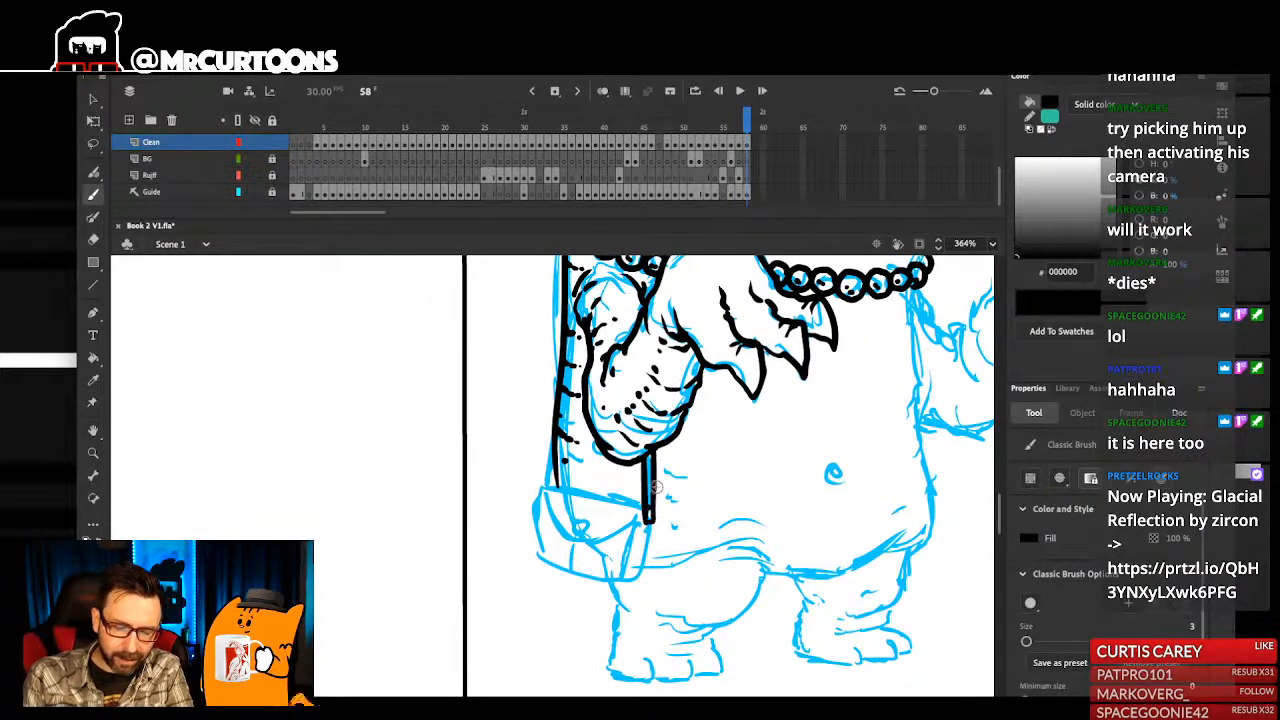
scroll(655, 487, "up", 5)
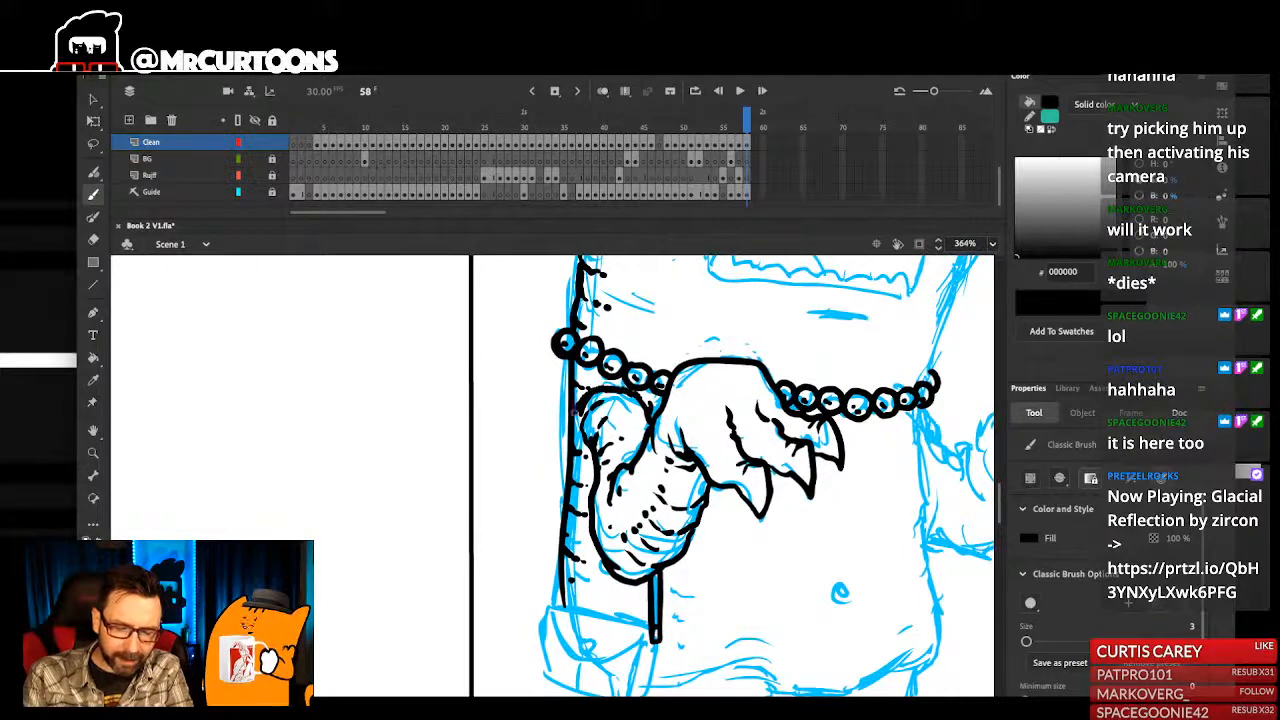
left_click_drag(544, 595, 557, 601)
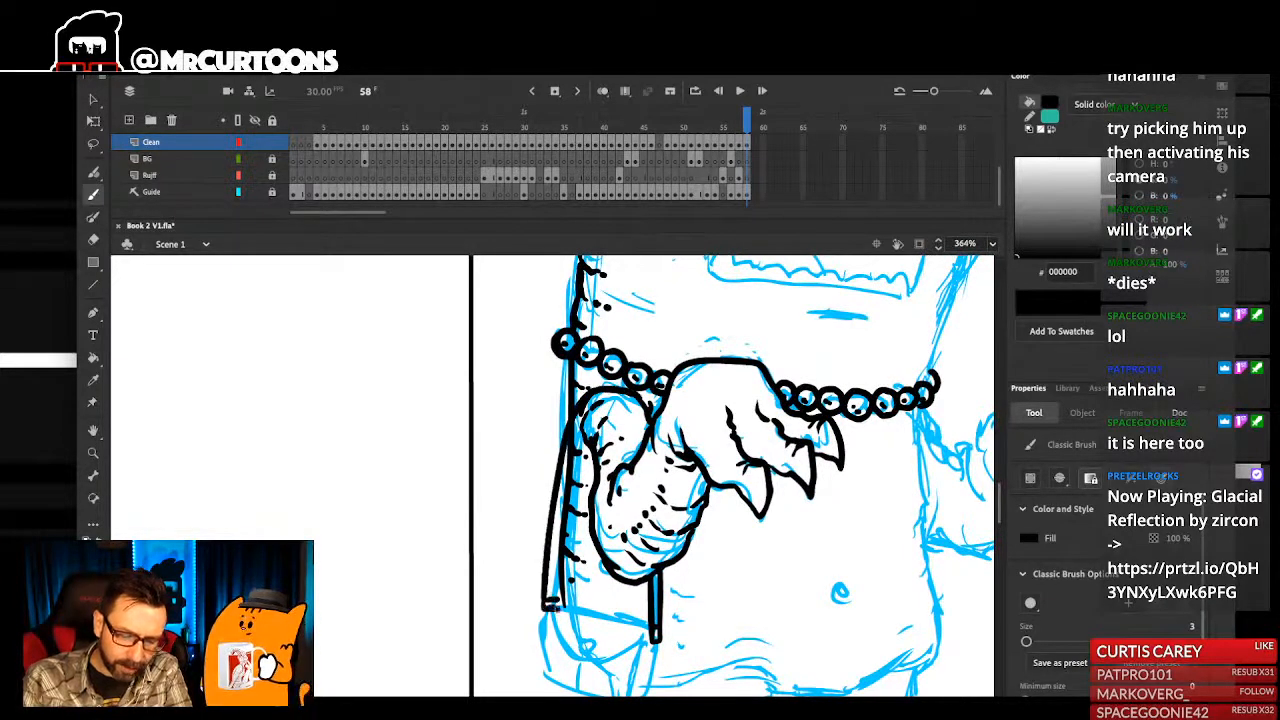
- Ink the outline and flap of the bag hanging at the monster's hip
scroll(586, 478, "down", 2)
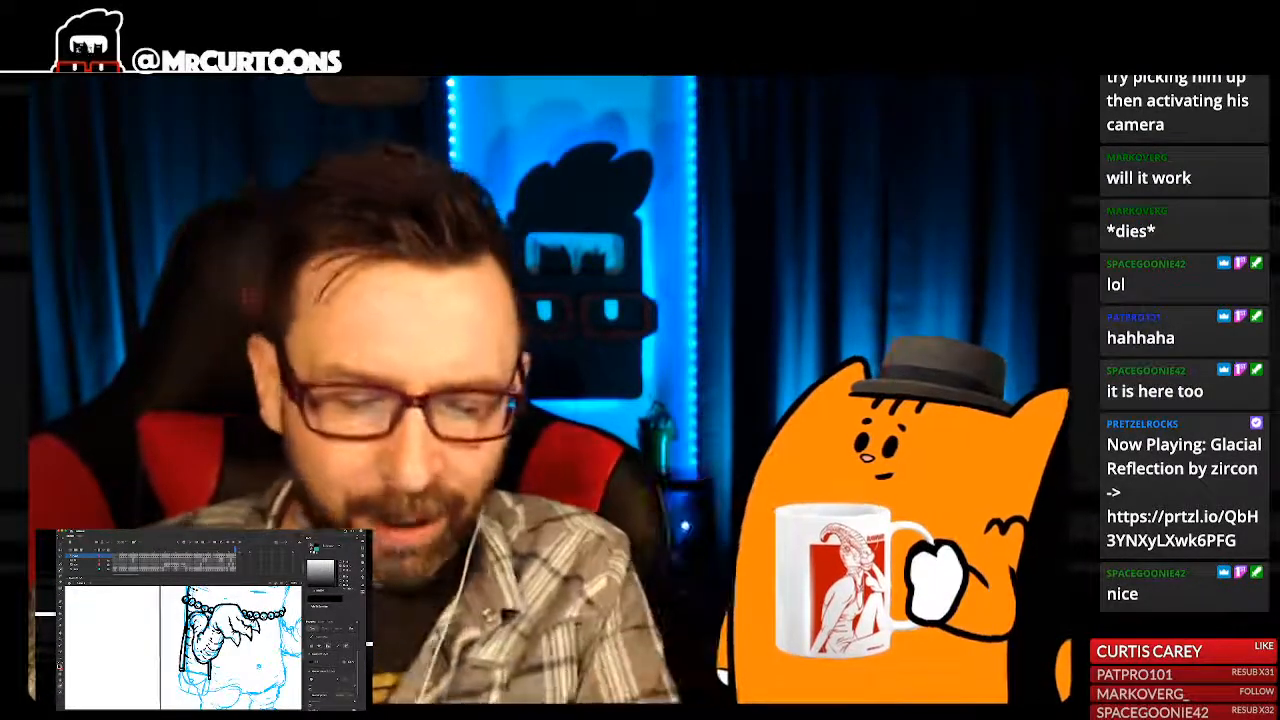
left_click_drag(258, 666, 265, 659)
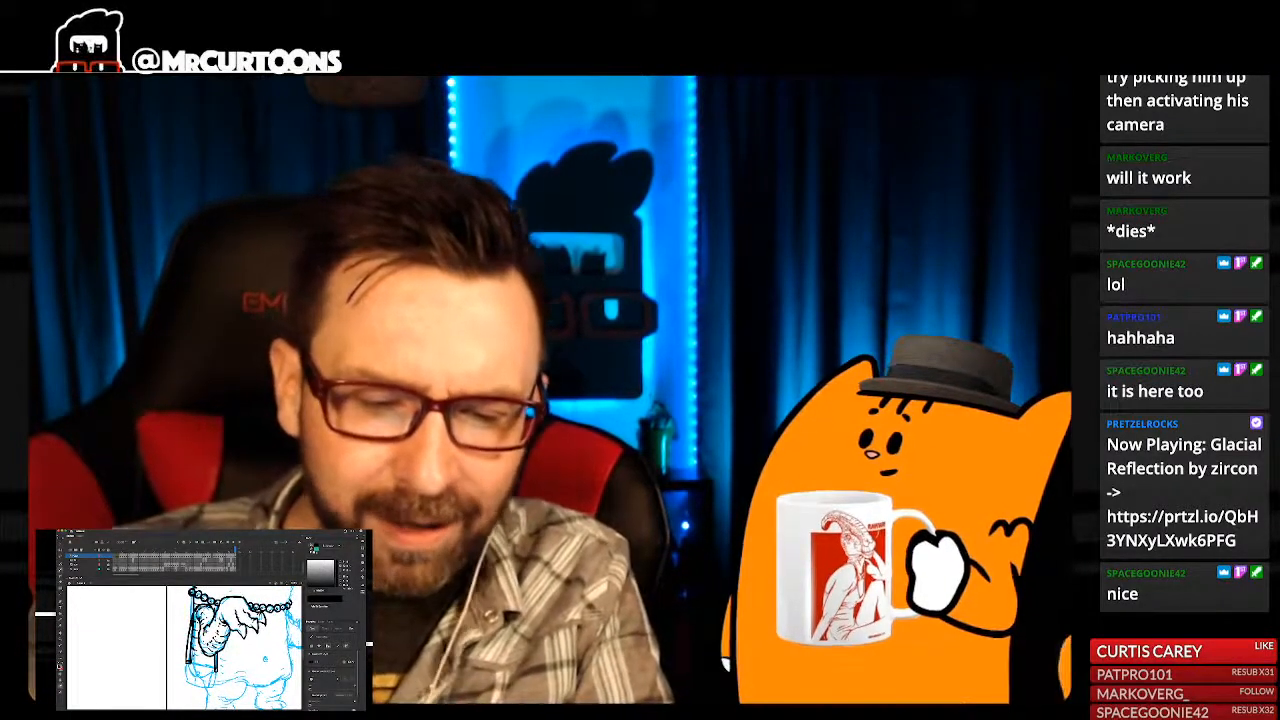
left_click_drag(265, 658, 269, 640)
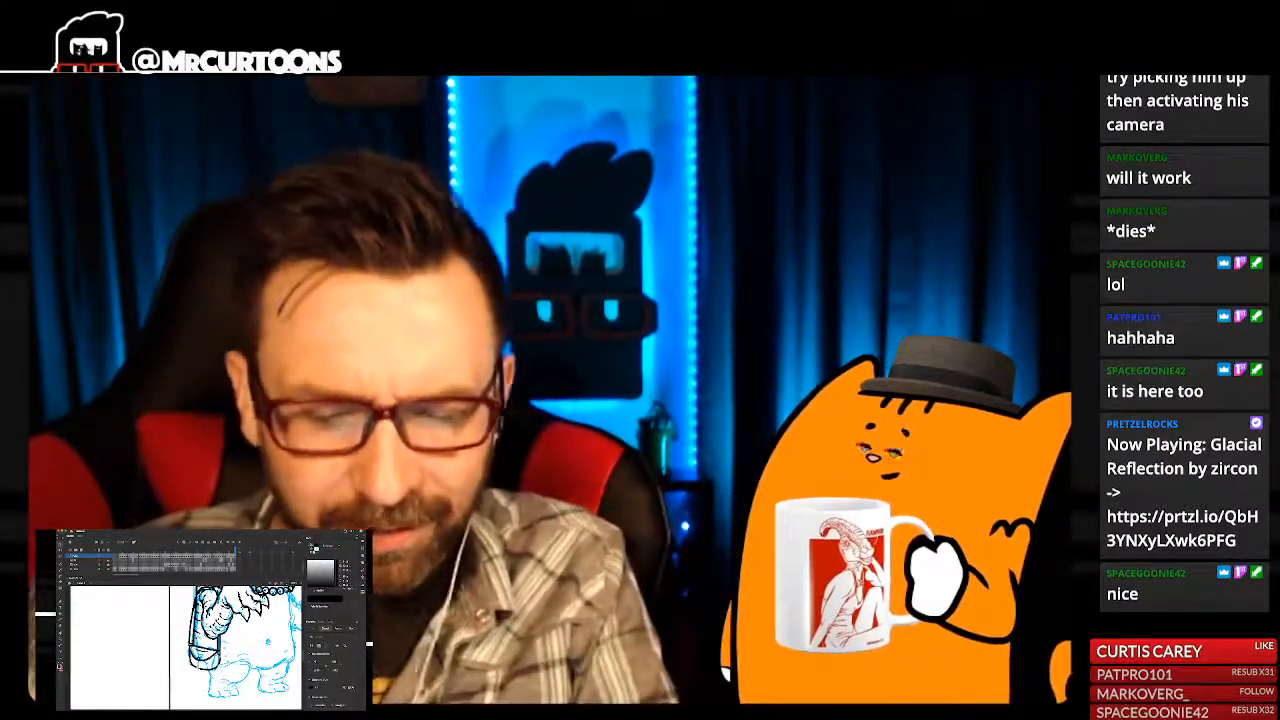
key("super+equal")
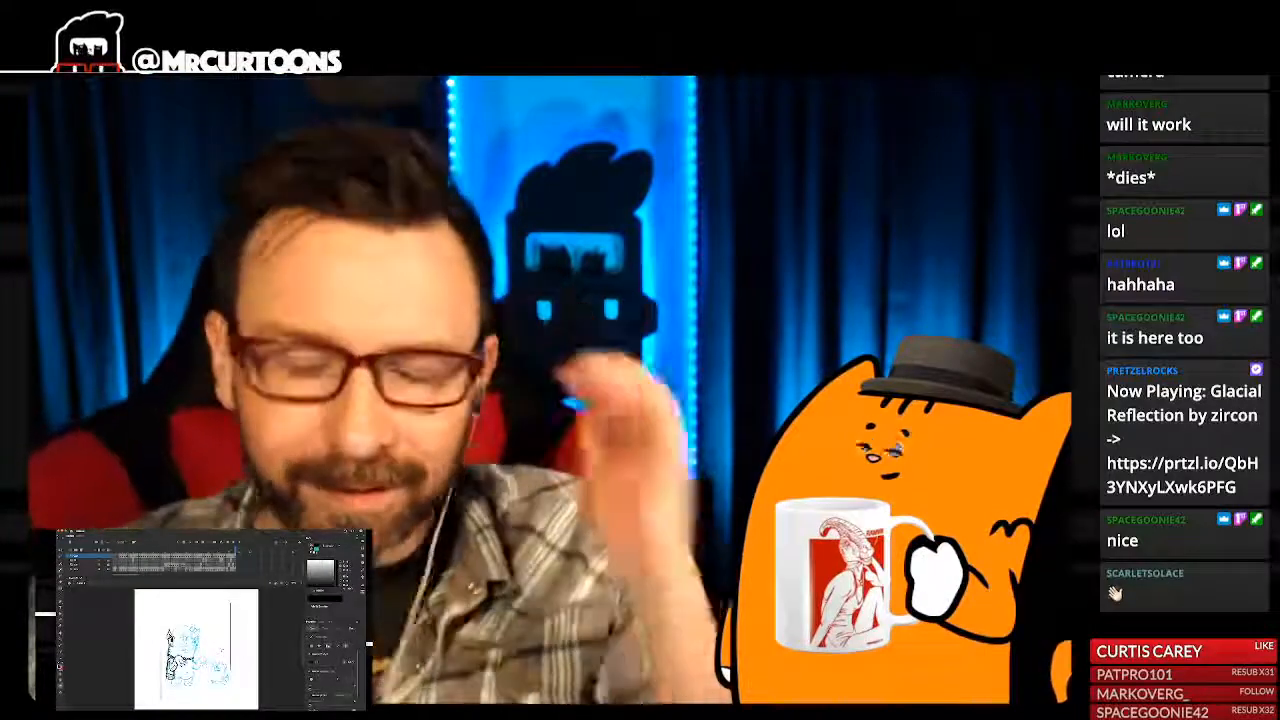
- Ink the top outline of the monster's head and its two horns over the blue sketch
key("super+equal")
key("super+equal")
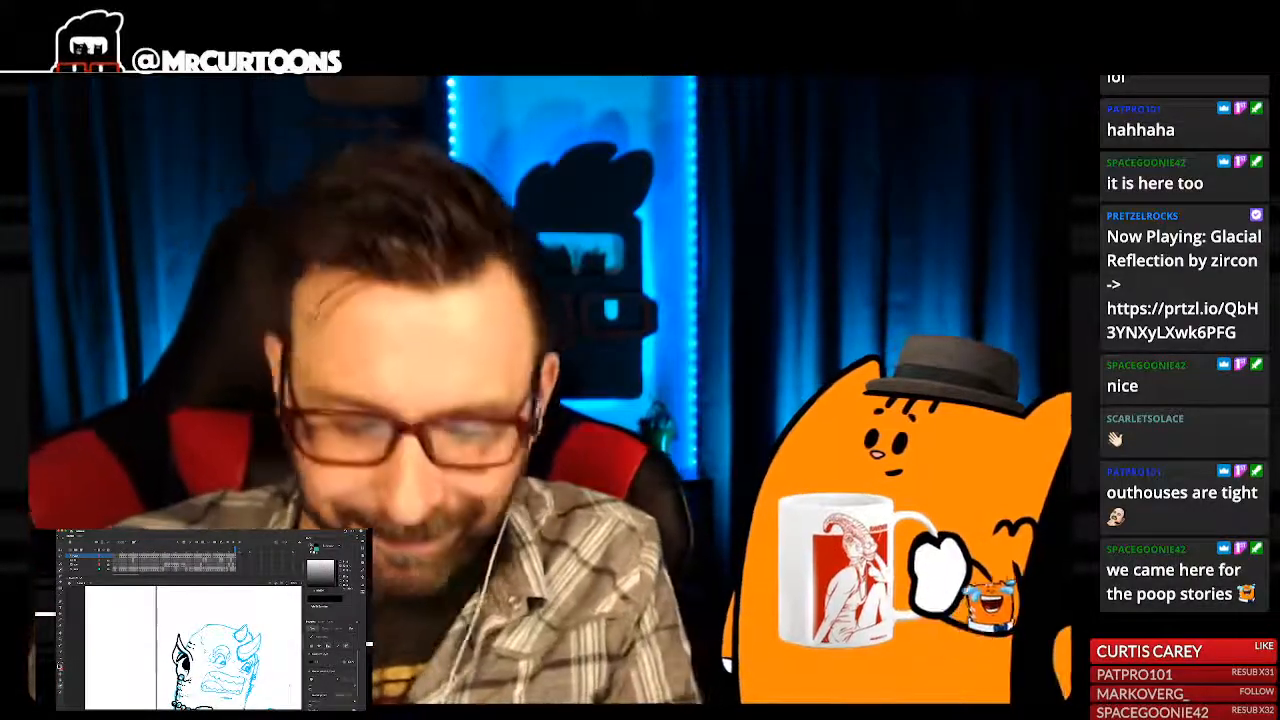
key("super+equal")
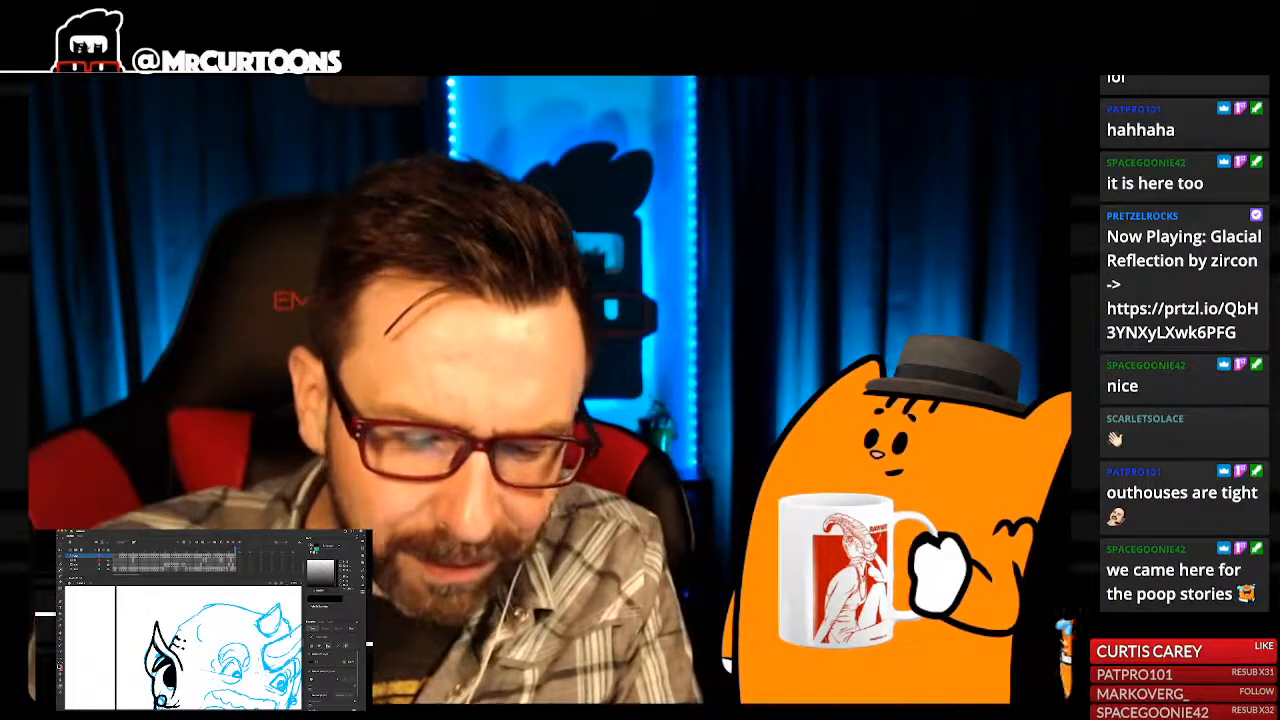
left_click_drag(186, 650, 183, 663)
key("super+2")
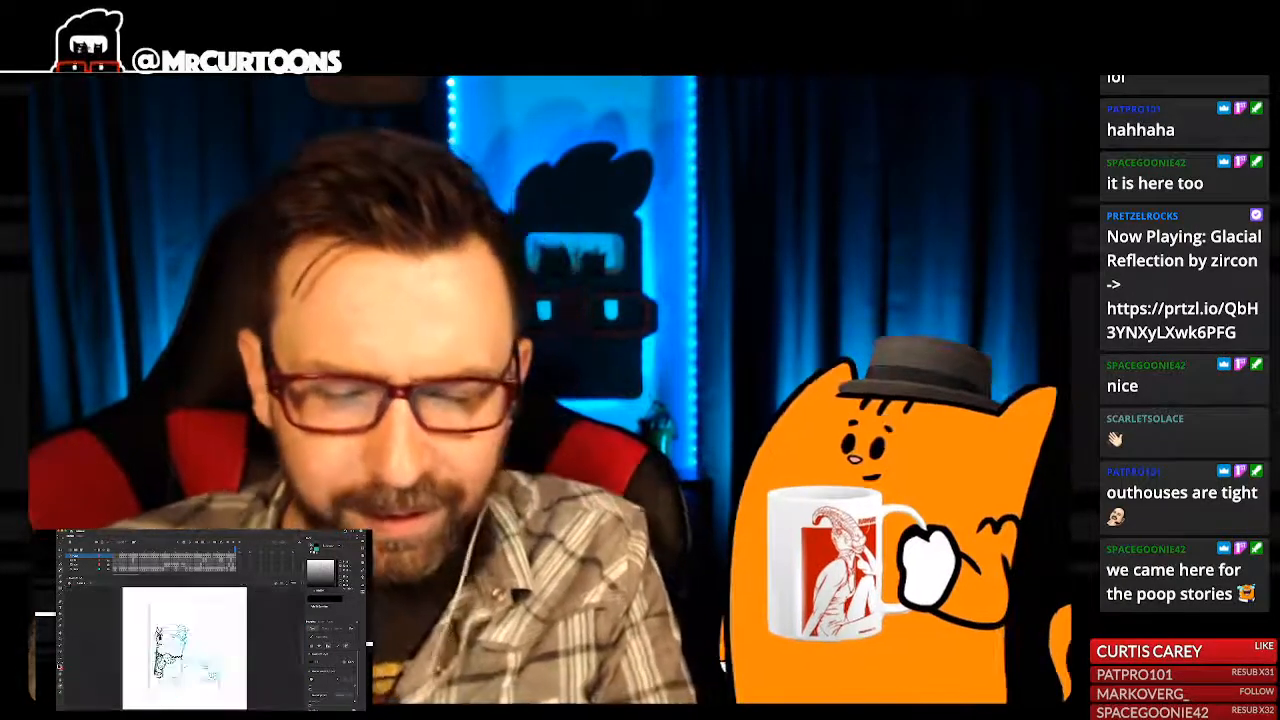
key("super+equal")
key("super+equal")
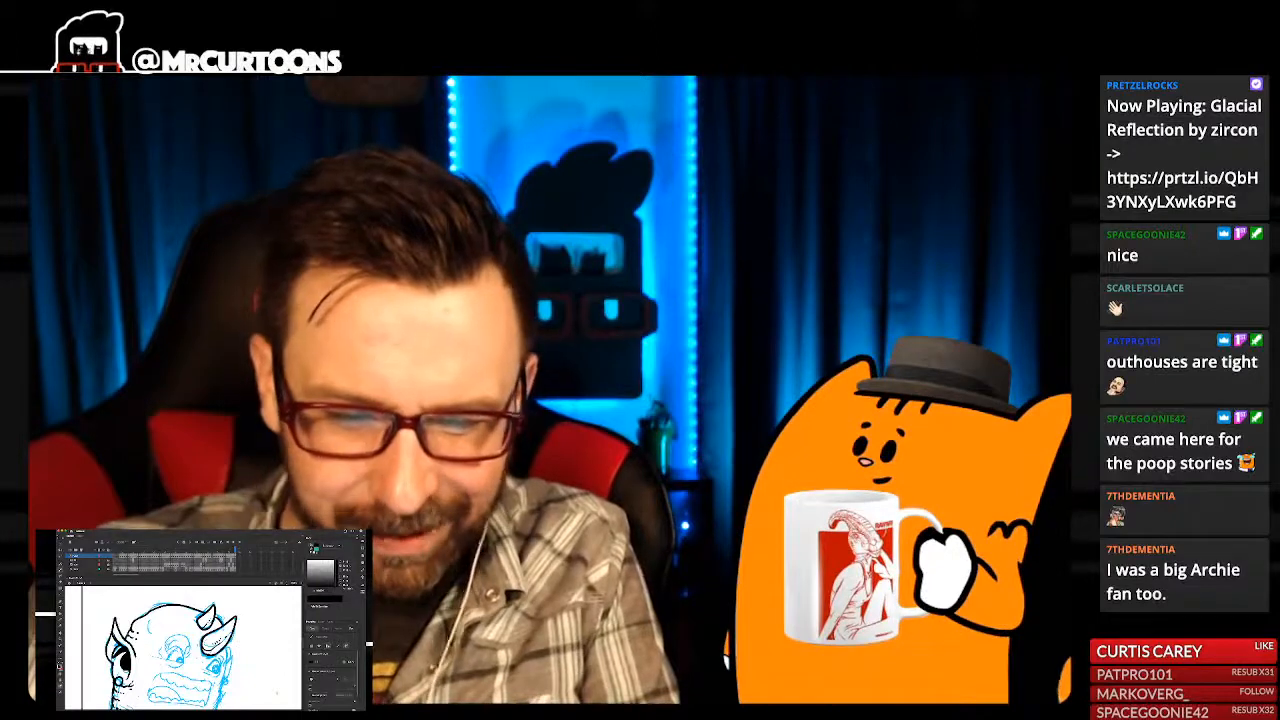
- Ink the monster's eye nearest the inked ear with its bulging brow, surrounding creases, and dots on the horns
key("comma")
key("comma")
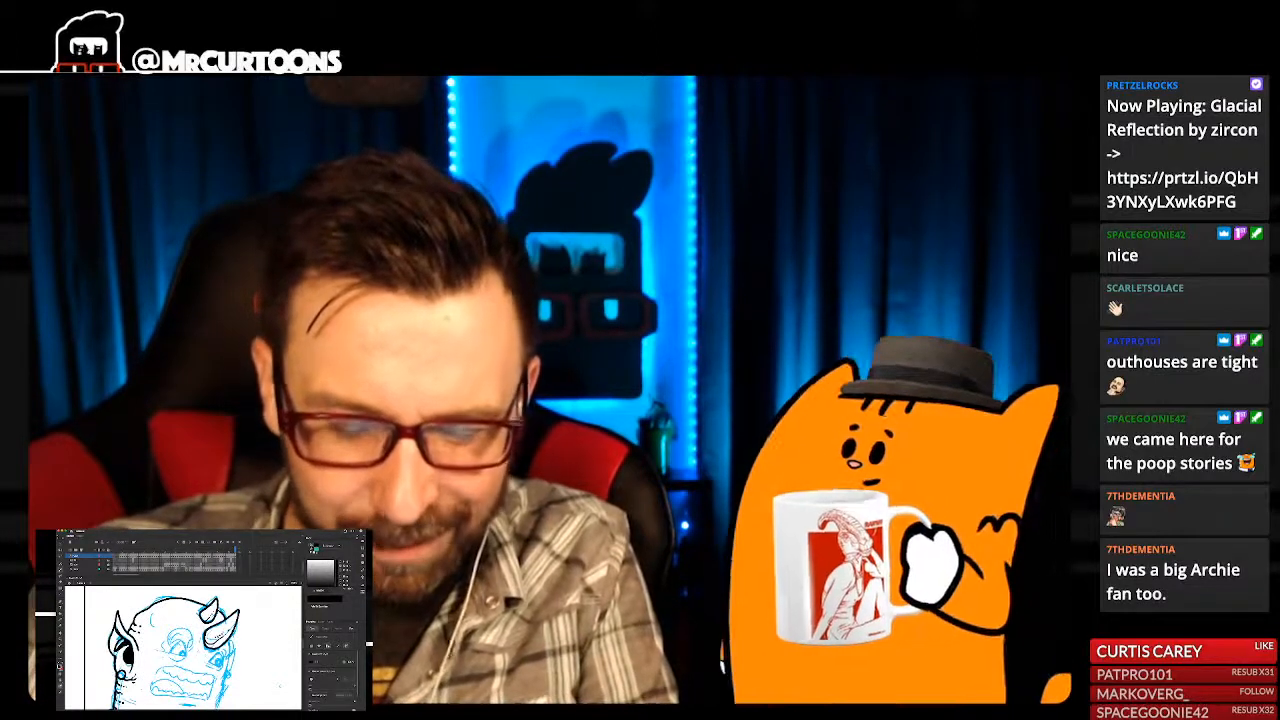
left_click_drag(281, 685, 284, 684)
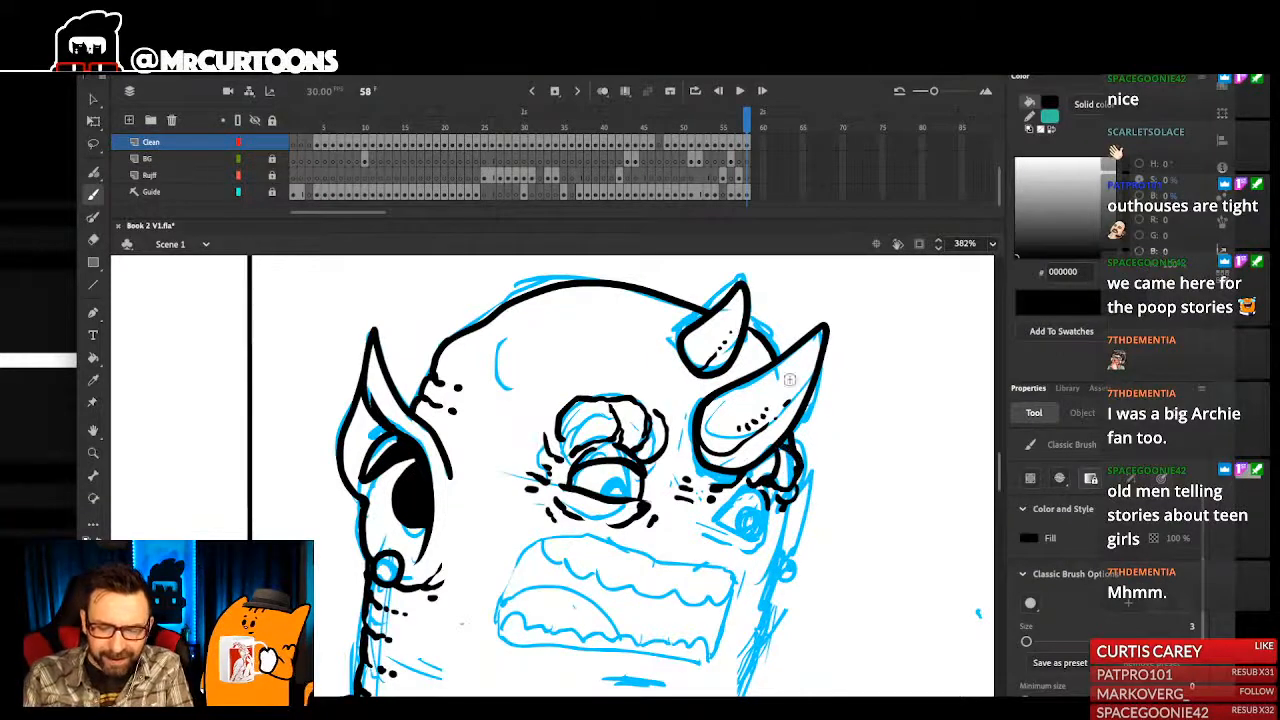
left_click_drag(720, 446, 742, 466)
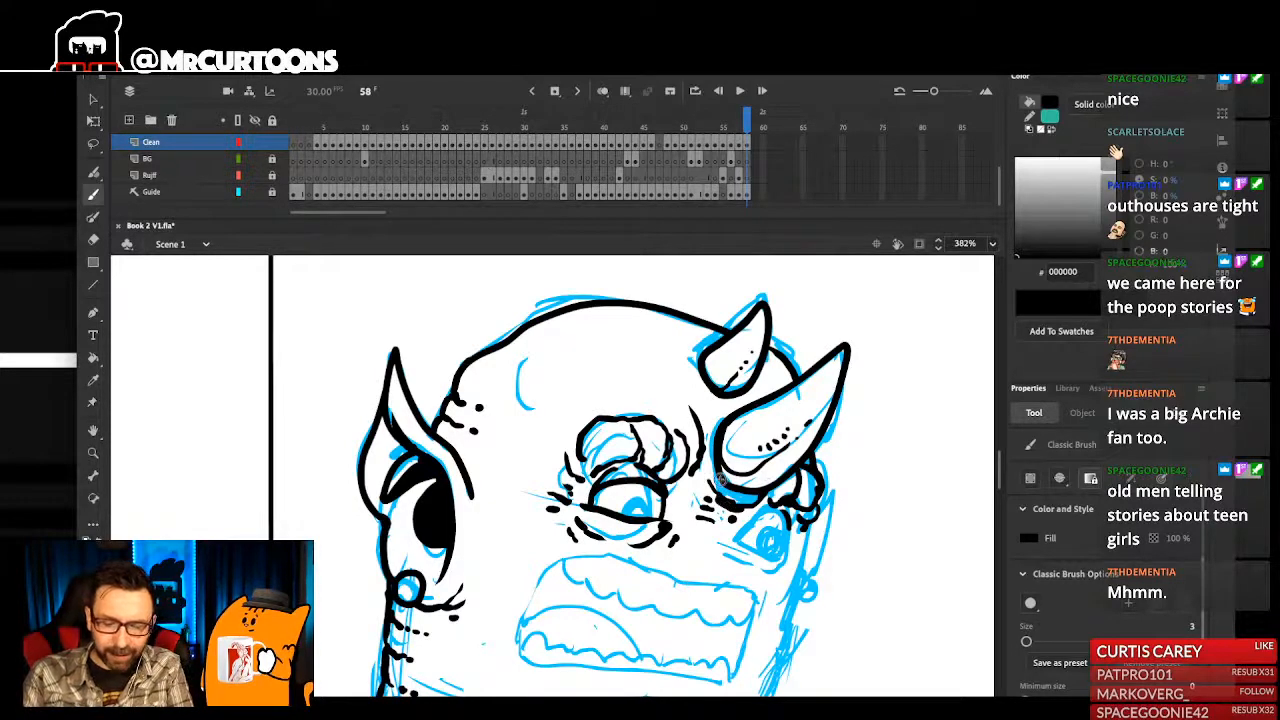
- Undo the last crease marks beneath the large horn and redraw them beside the far eye
key("ctrl+z")
key("ctrl+z")
key("ctrl+z")
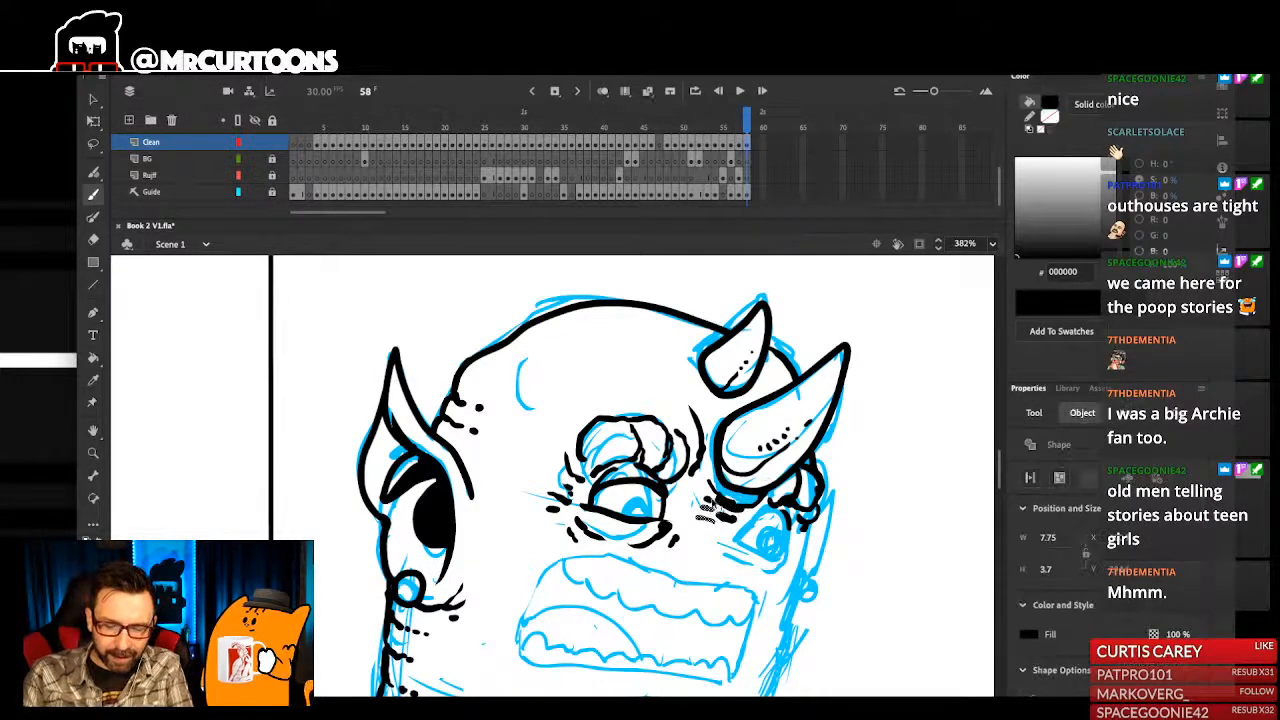
left_click_drag(720, 478, 721, 481)
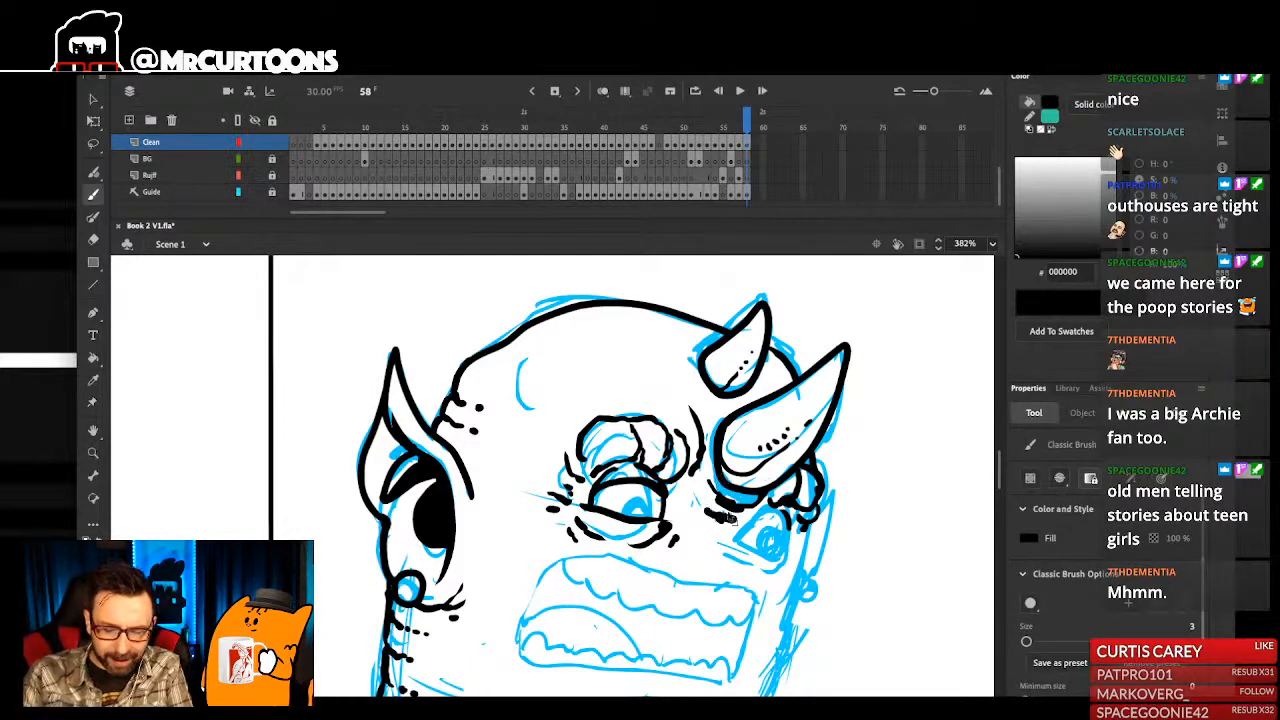
- Ink the eyelids and outline of the monster's far eye beneath the large horn
left_click_drag(716, 531, 778, 508)
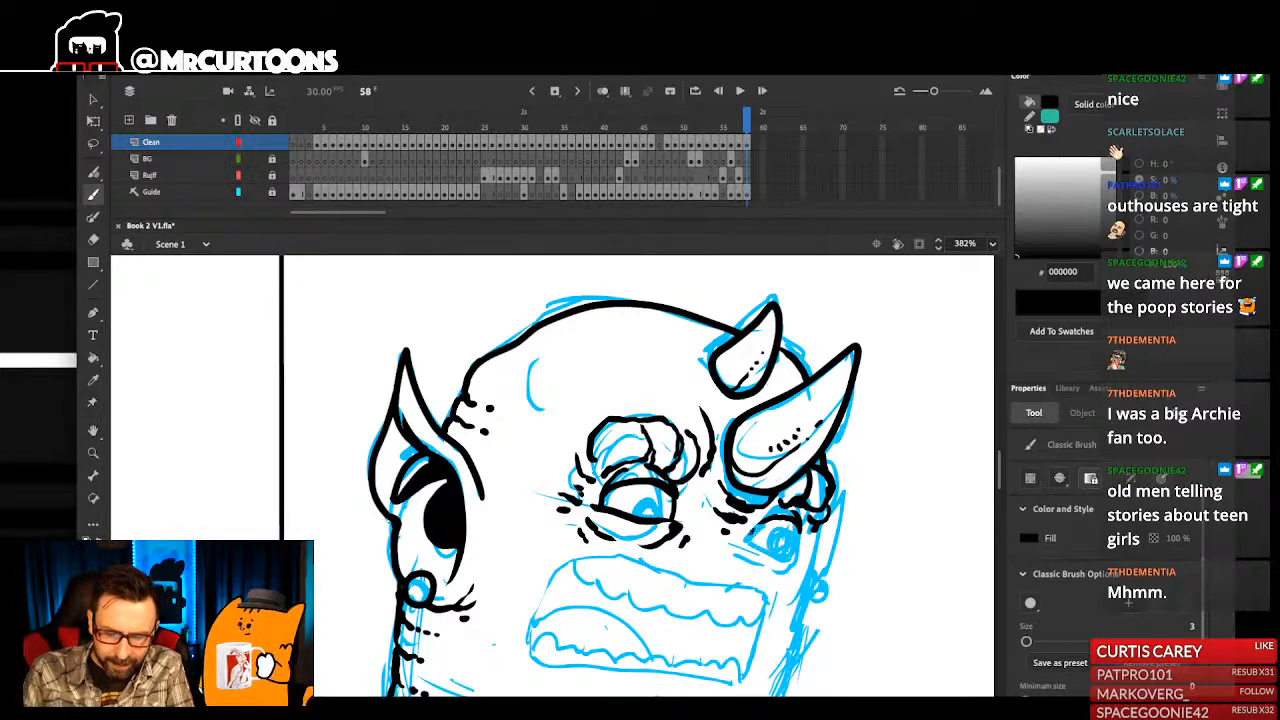
left_click_drag(801, 523, 796, 562)
key("ctrl+z")
left_click_drag(826, 490, 821, 504)
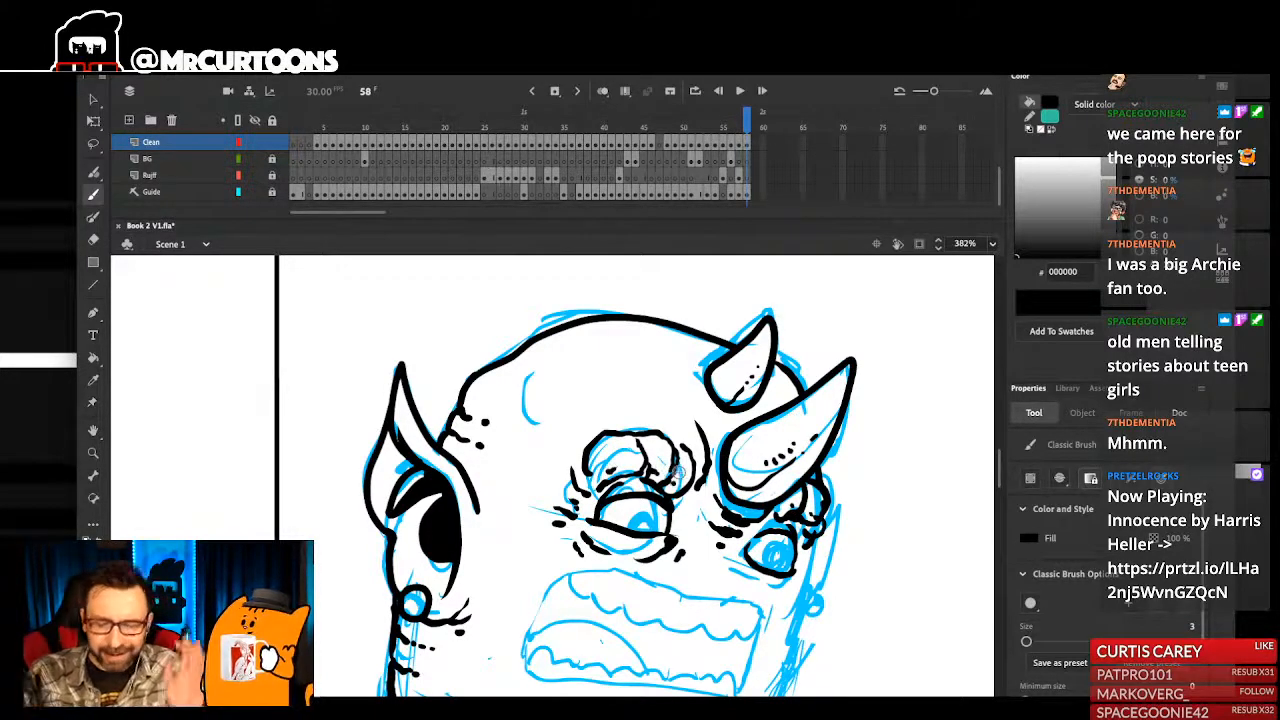
- Add creases and dots between the brow and the horns, and detail the knobbly brow above the far eye
left_click_drag(688, 413, 706, 421)
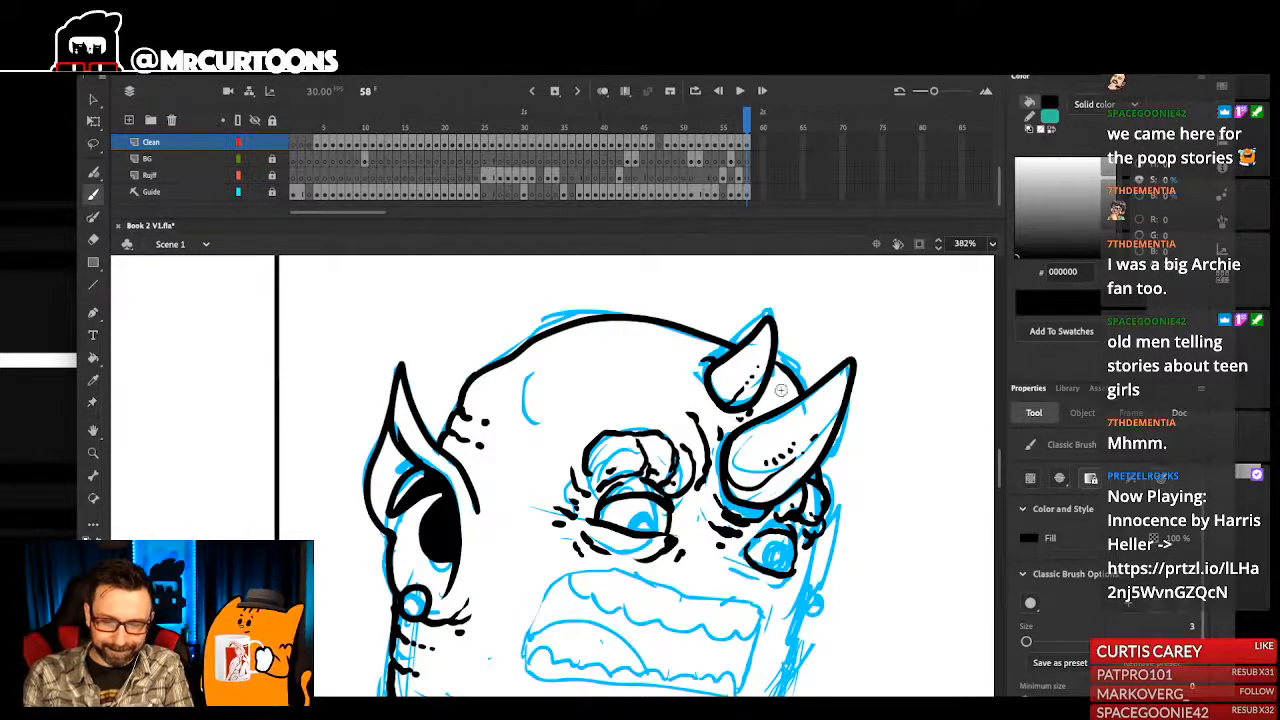
scroll(776, 390, "down", 2)
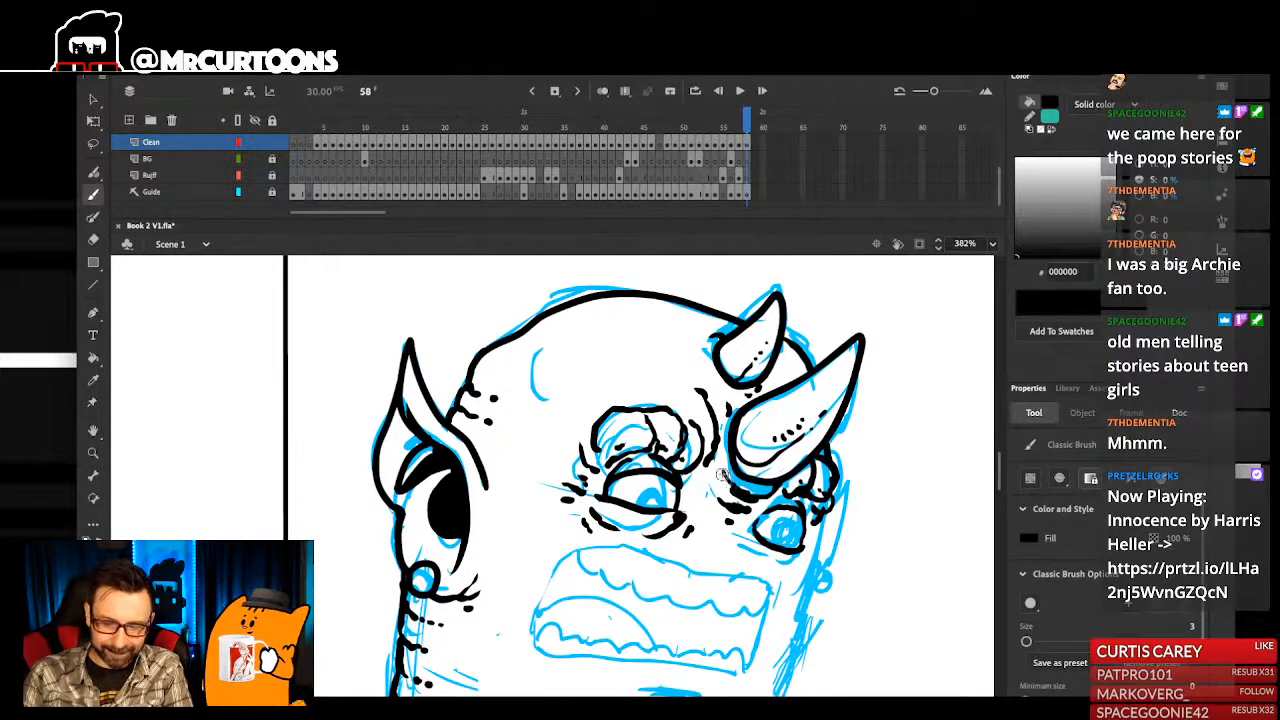
scroll(776, 470, "up", 1)
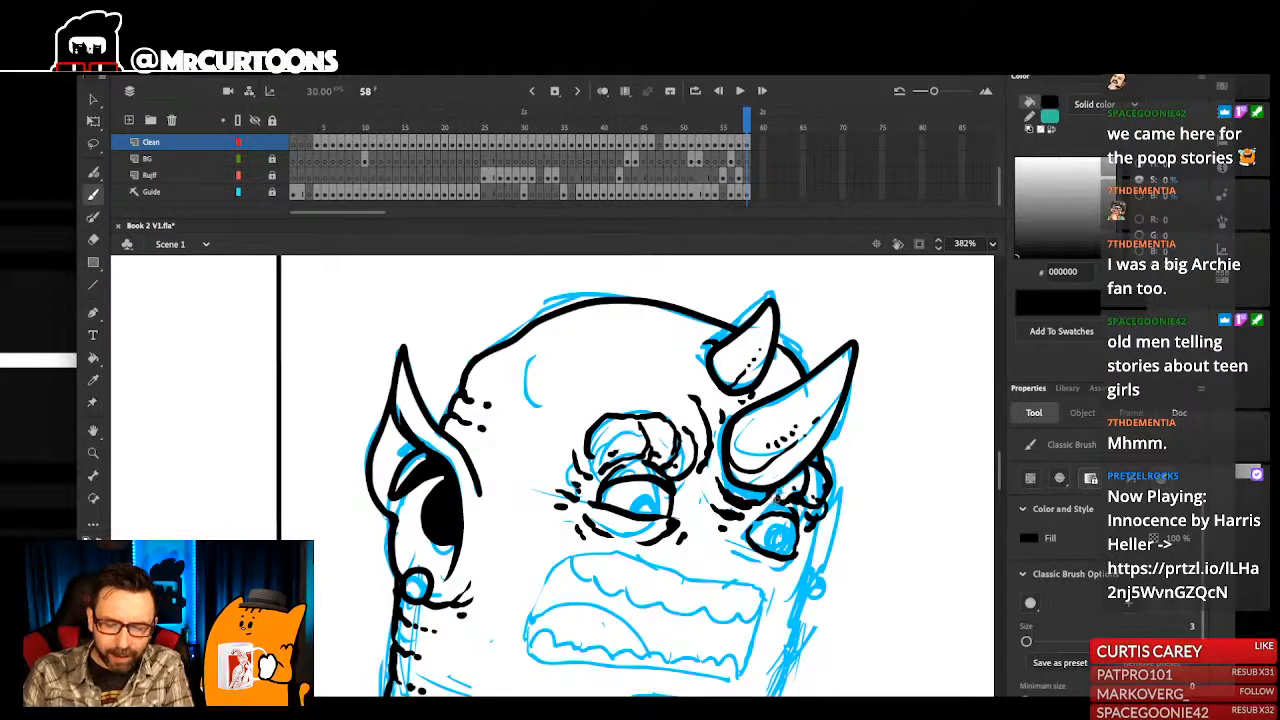
left_click_drag(798, 486, 807, 490)
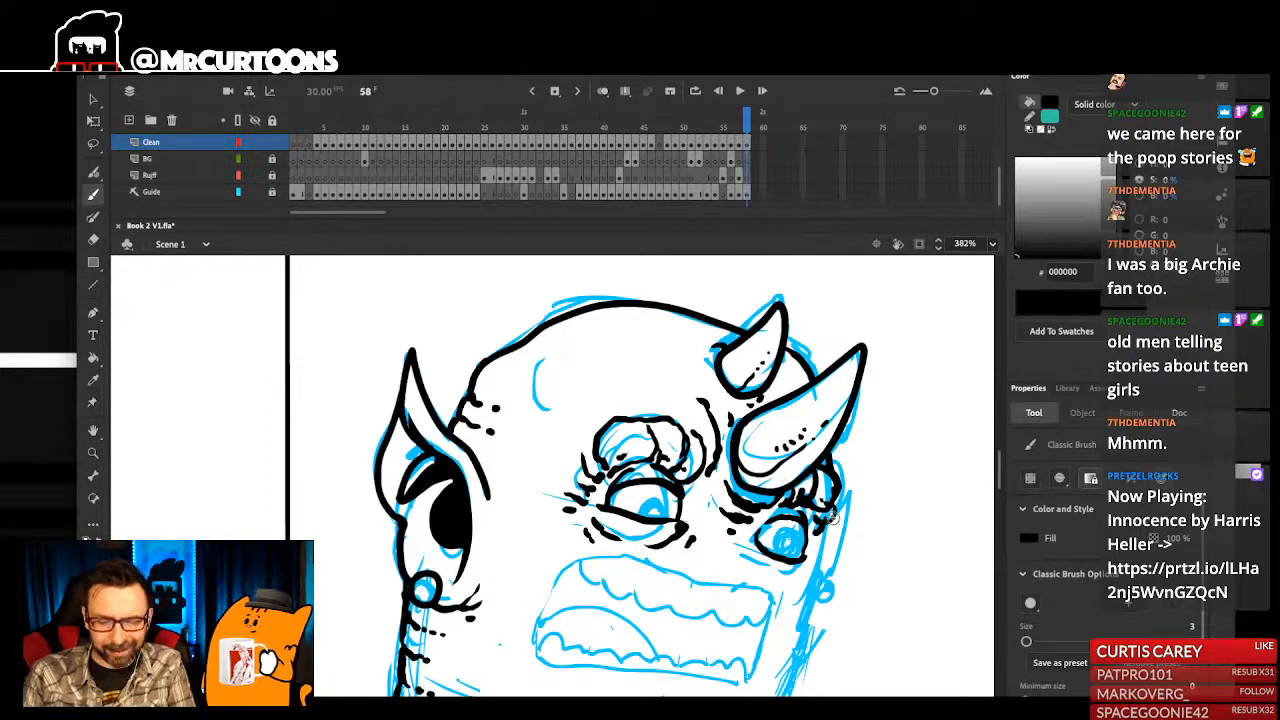
left_click_drag(827, 492, 815, 498)
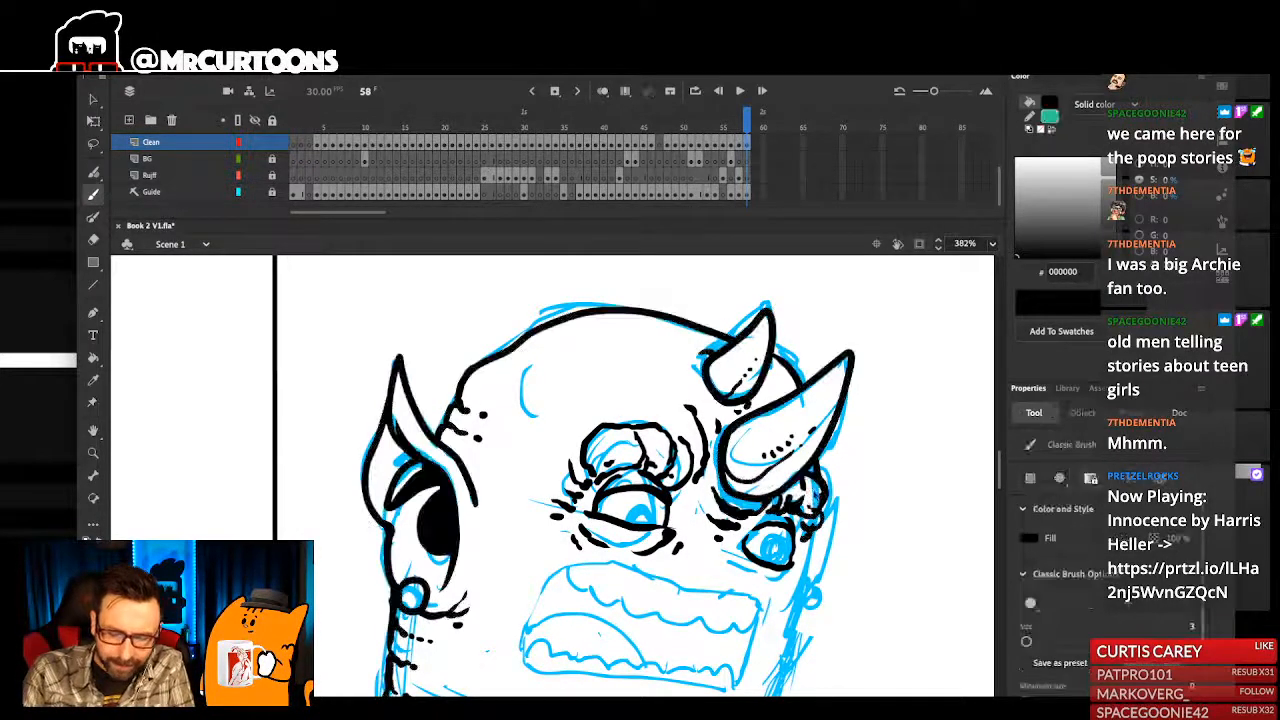
key("e")
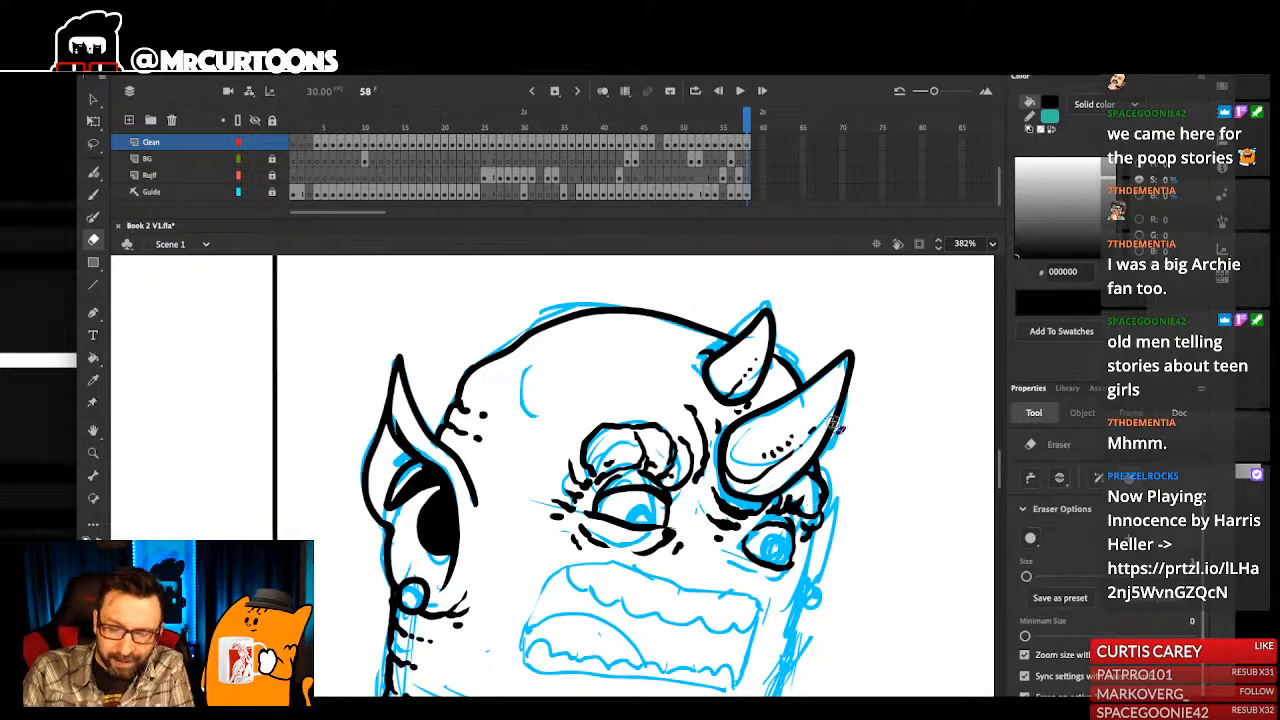
key("b")
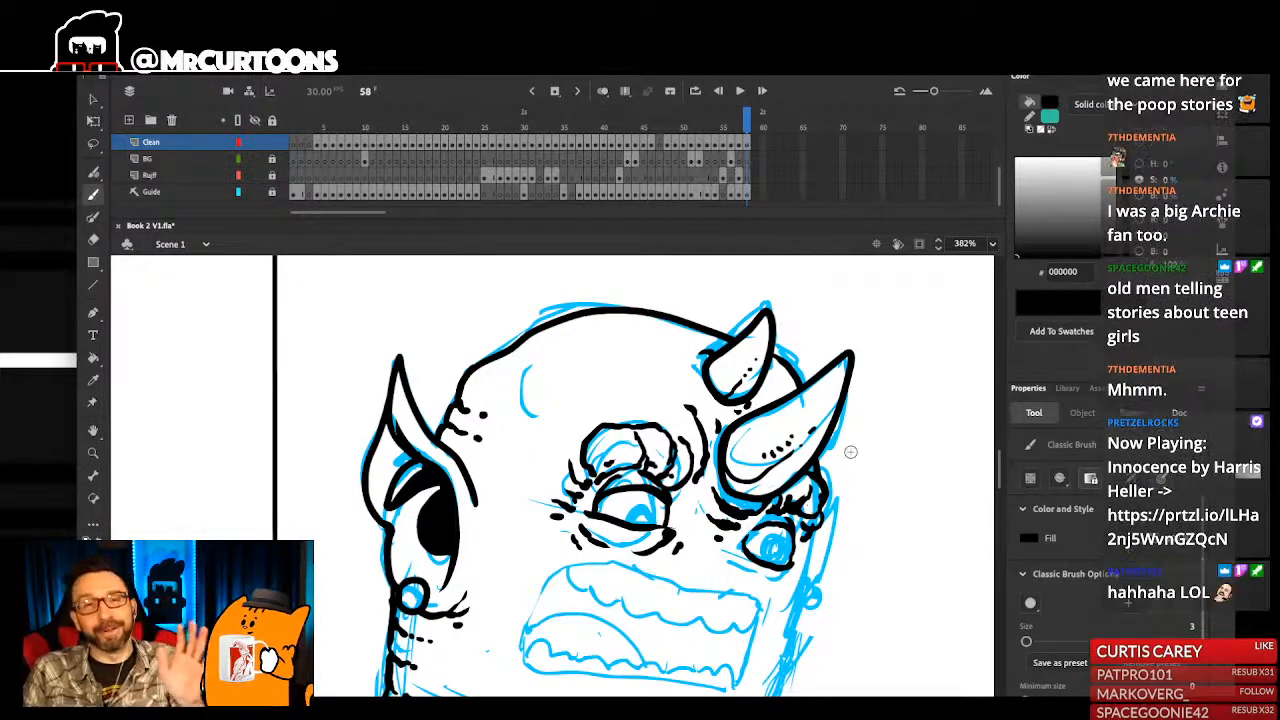
- Ink the curved bag and short crease marks under the monster's far eye
left_click_drag(803, 530, 855, 440)
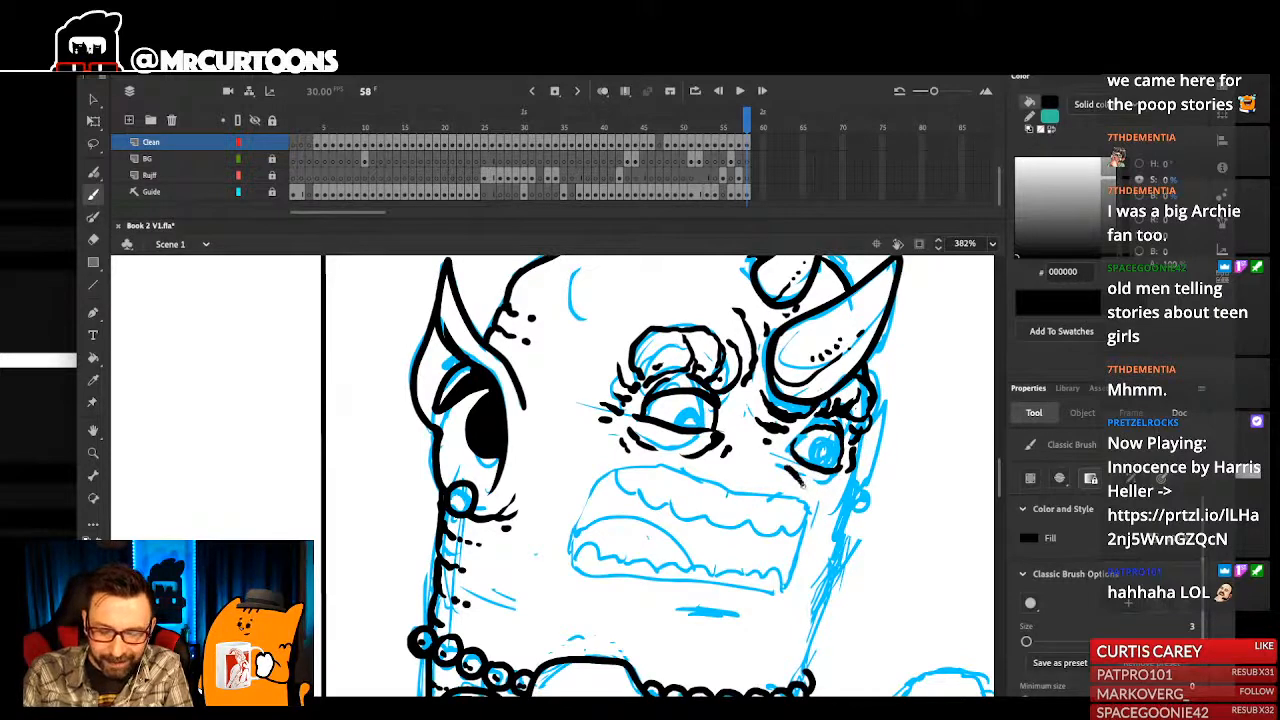
left_click_drag(845, 482, 825, 516)
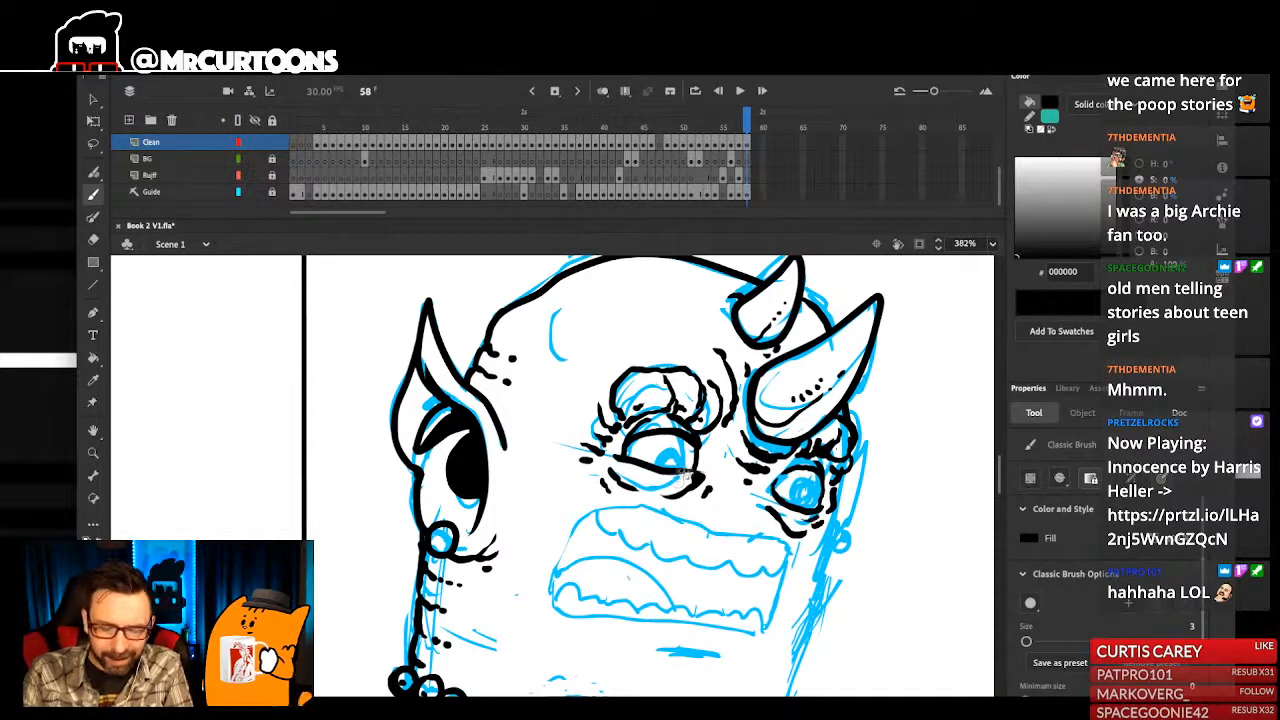
mouse_move(818, 525)
left_mouse_down()
mouse_move(813, 537)
mouse_move(823, 513)
left_mouse_up()
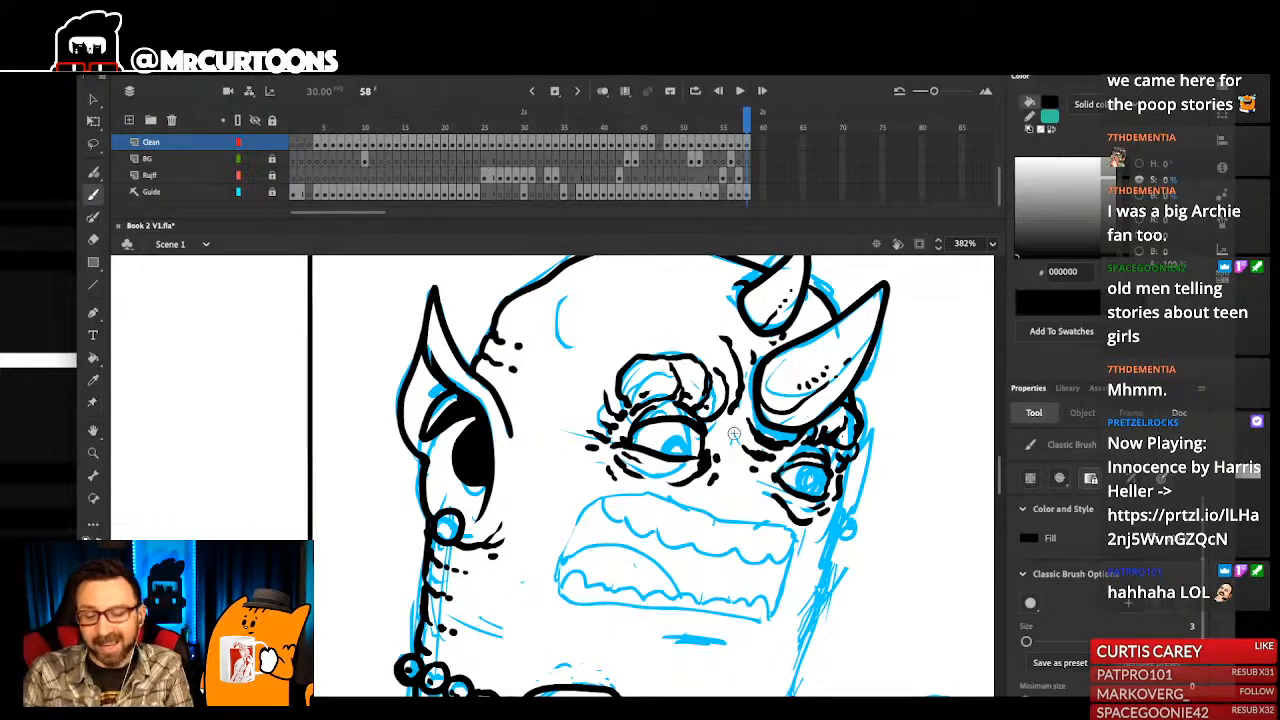
scroll(733, 434, "up", 1)
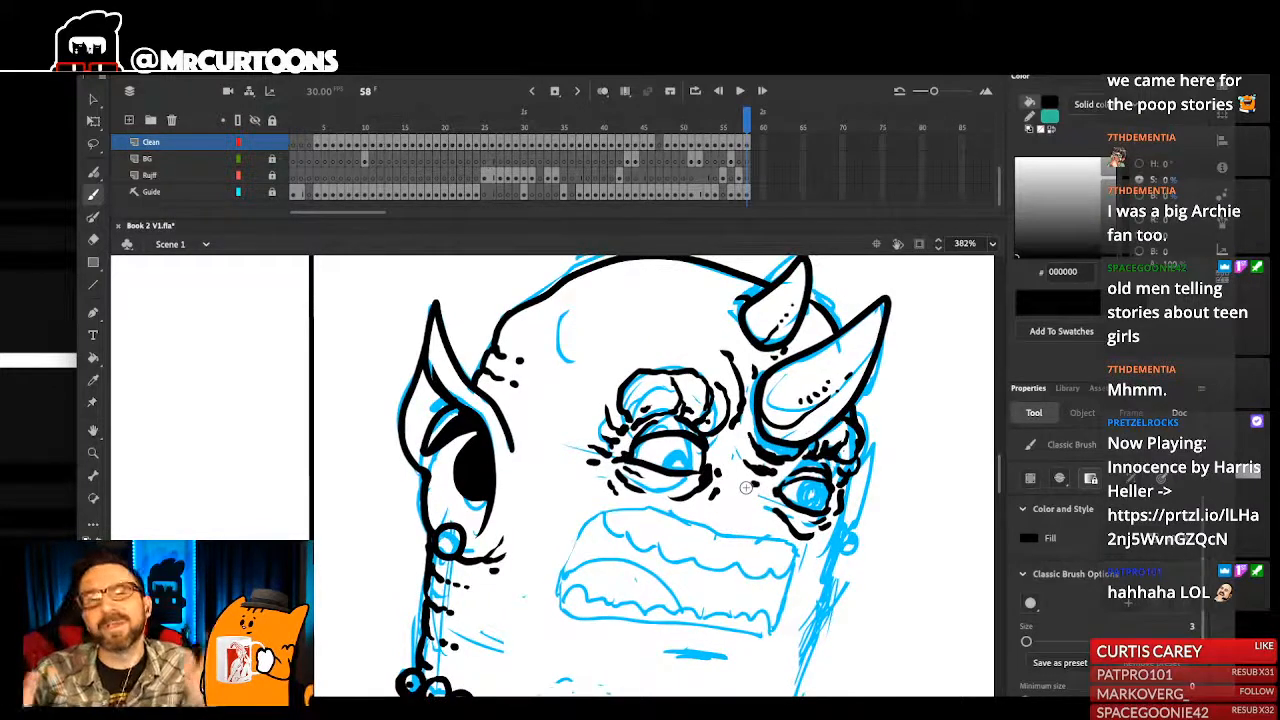
- Ink the curved crease on the monster's forehead with dots and short marks alongside it
mouse_move(543, 320)
left_mouse_down()
mouse_move(581, 362)
mouse_move(567, 306)
left_mouse_up()
left_click(572, 368)
key("ctrl+z")
key("ctrl+z")
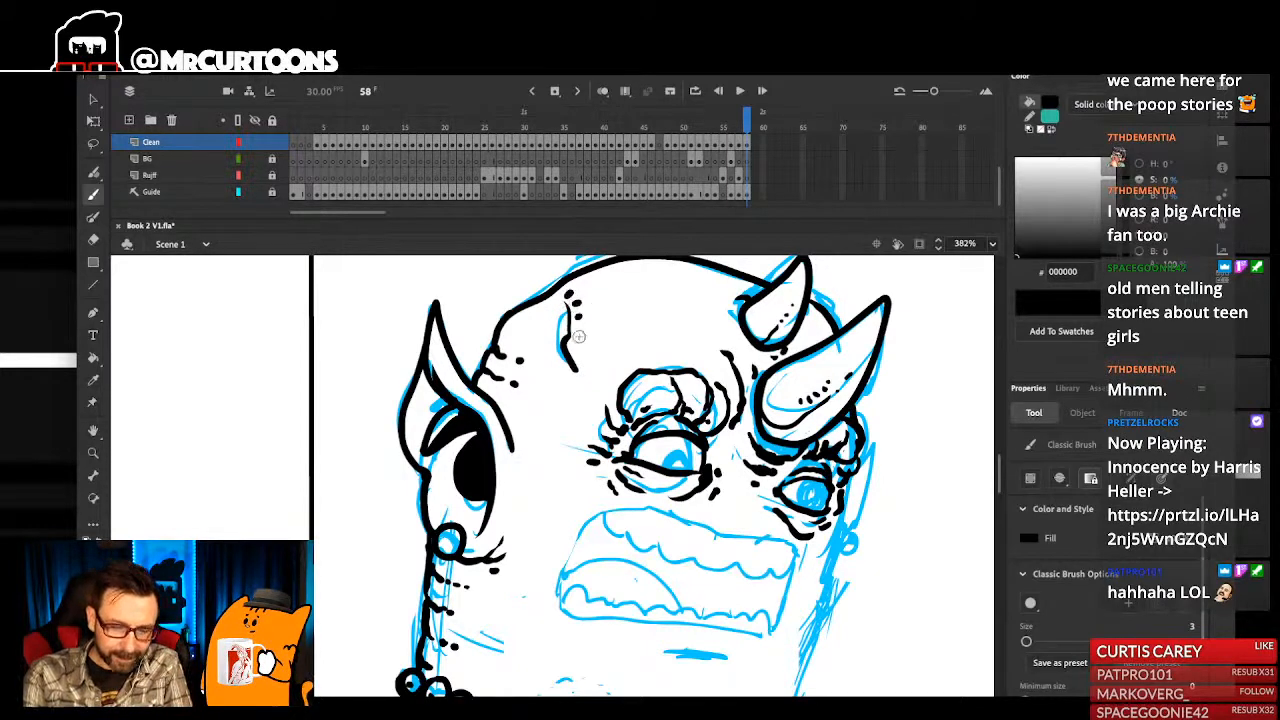
key("ctrl+1")
left_click_drag(533, 382, 719, 478)
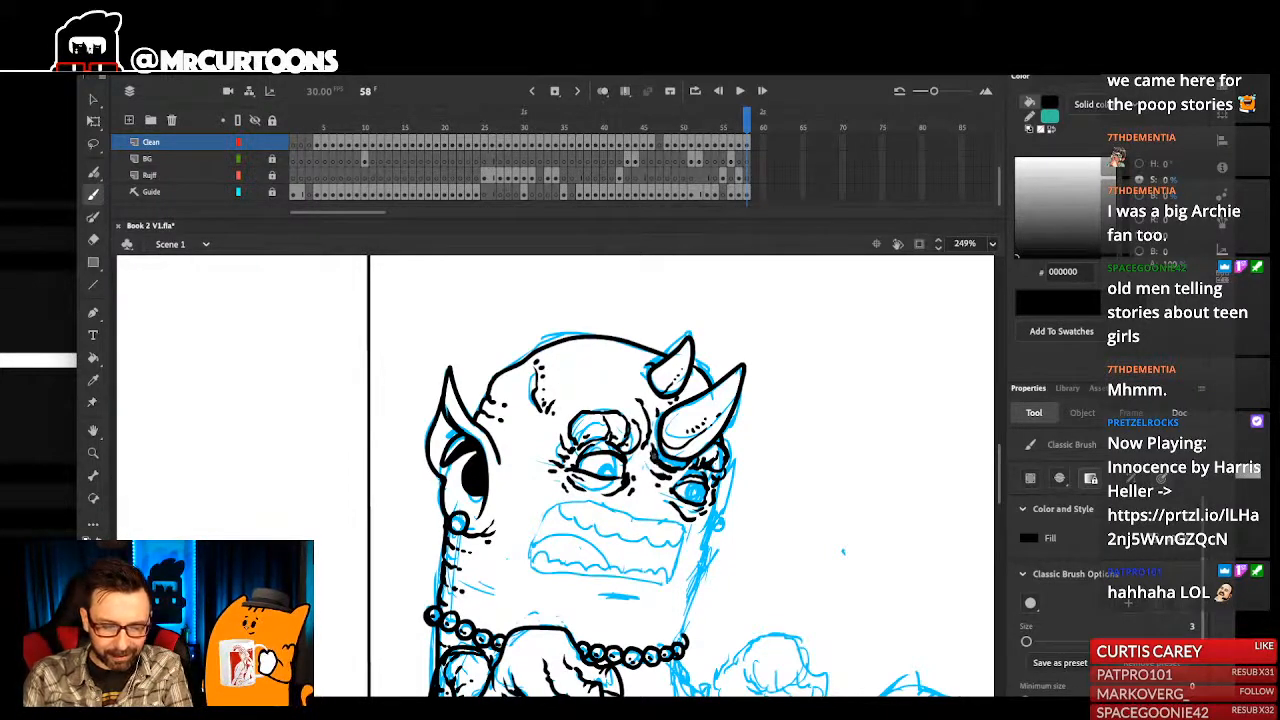
- Add small creases and dots around the corners of both eyes and along the outer side of the far eye
left_click_drag(680, 450, 693, 447)
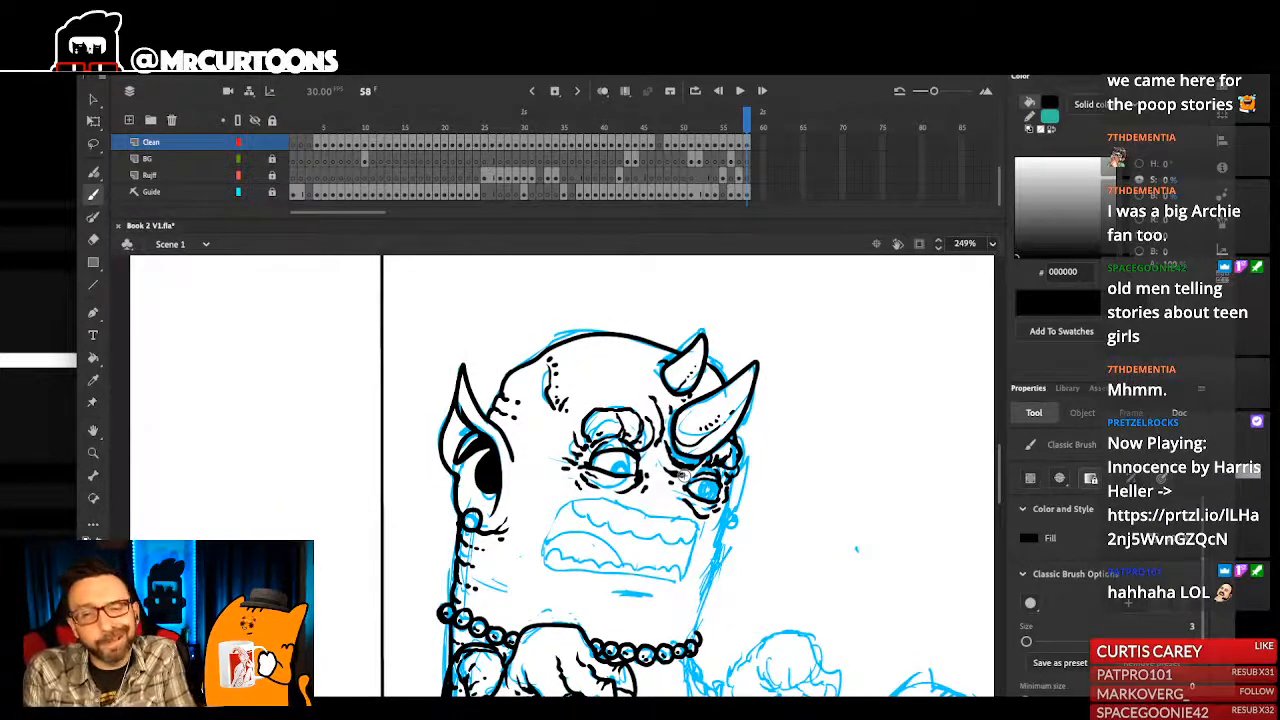
scroll(680, 476, "up", 4)
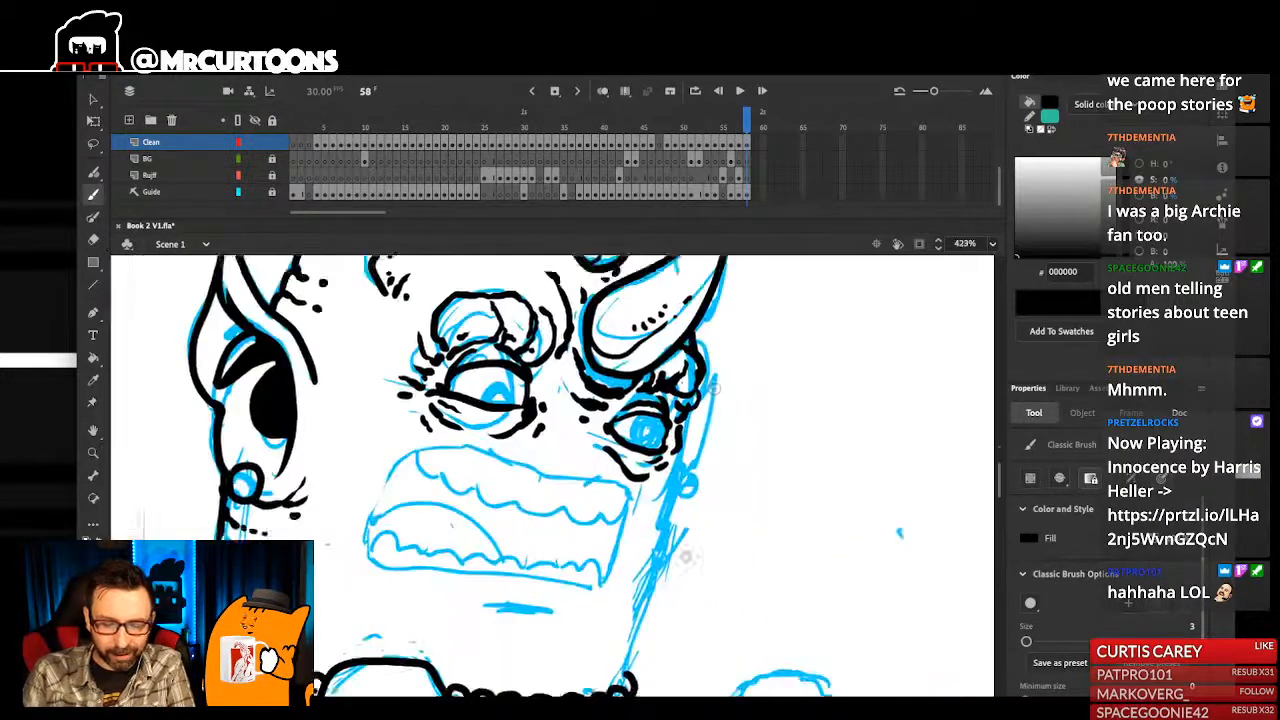
key("e")
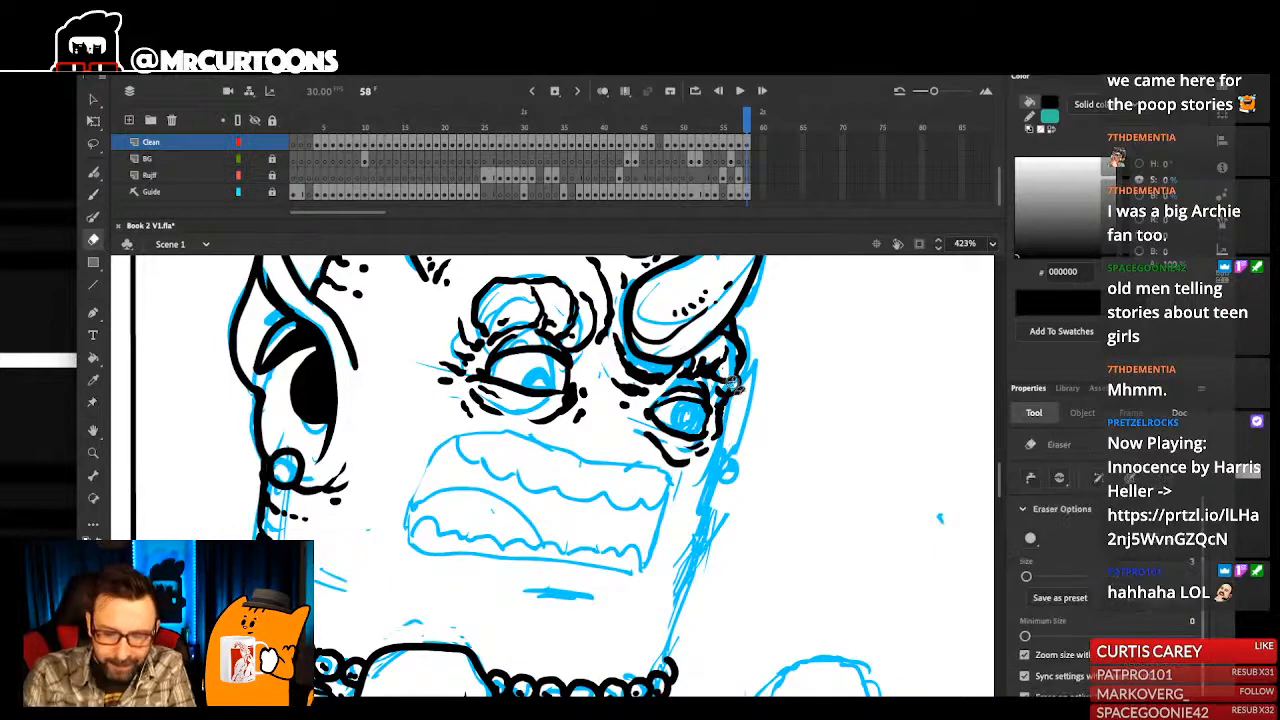
key("b")
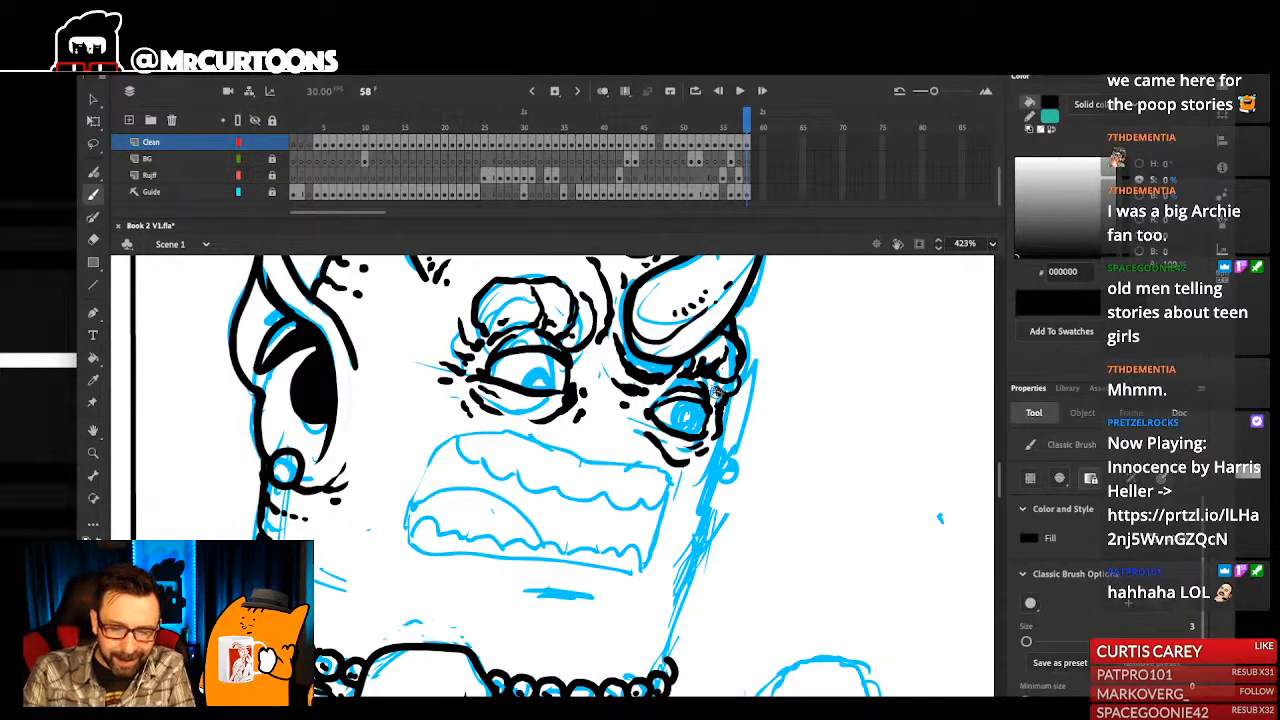
left_click_drag(716, 386, 726, 441)
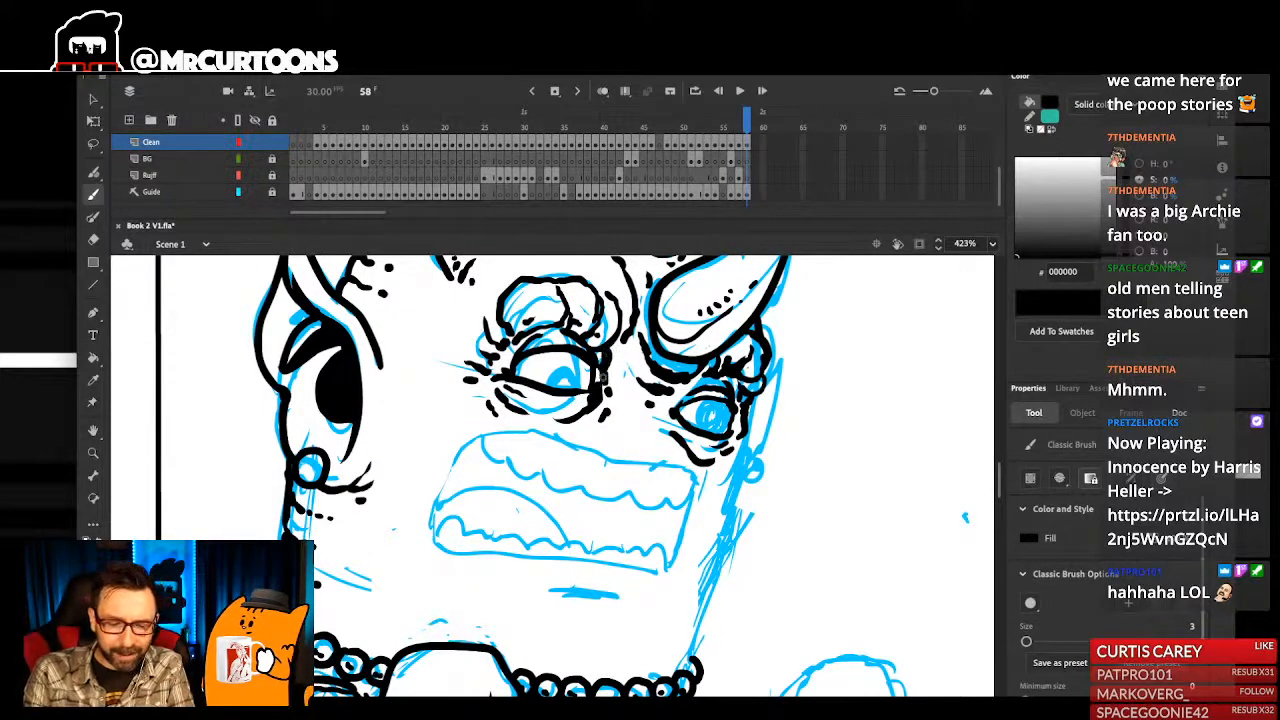
left_click_drag(633, 400, 639, 414)
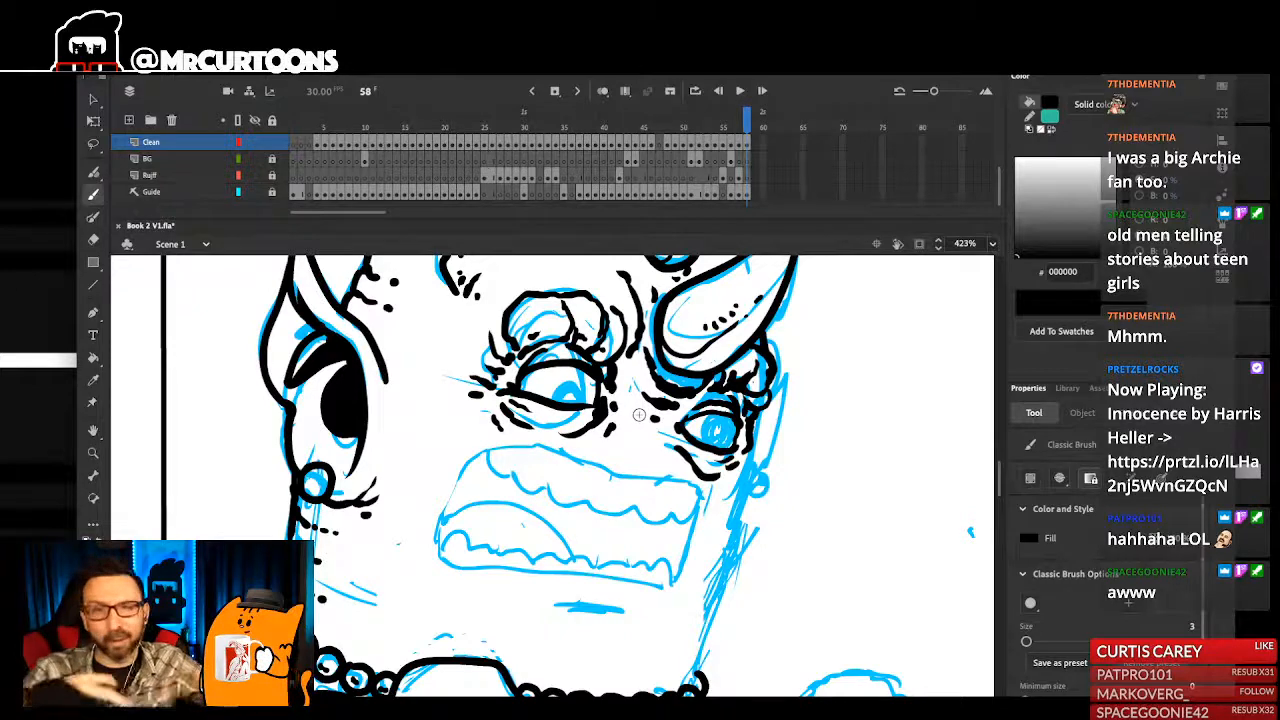
scroll(778, 503, "up", 2)
- Ink the outer edge of the face running down beside the far eye
left_click_drag(778, 503, 787, 485)
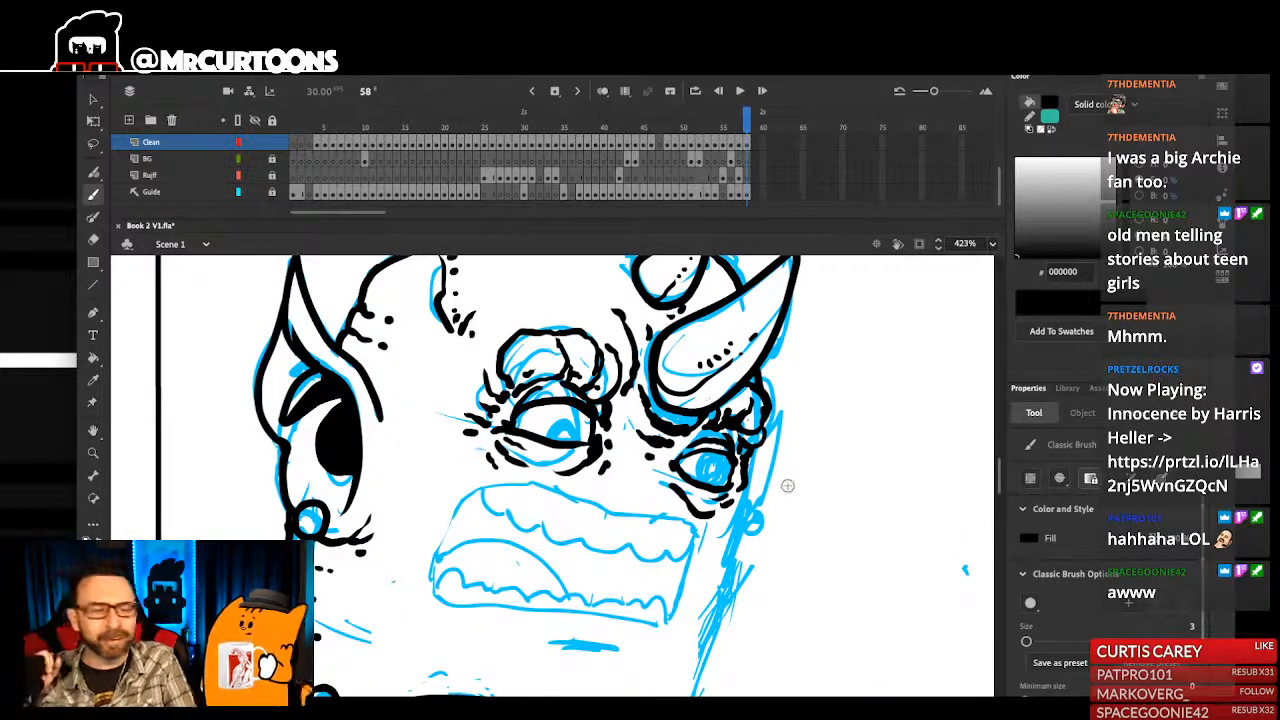
left_click_drag(788, 486, 830, 450)
left_click_drag(776, 493, 786, 486)
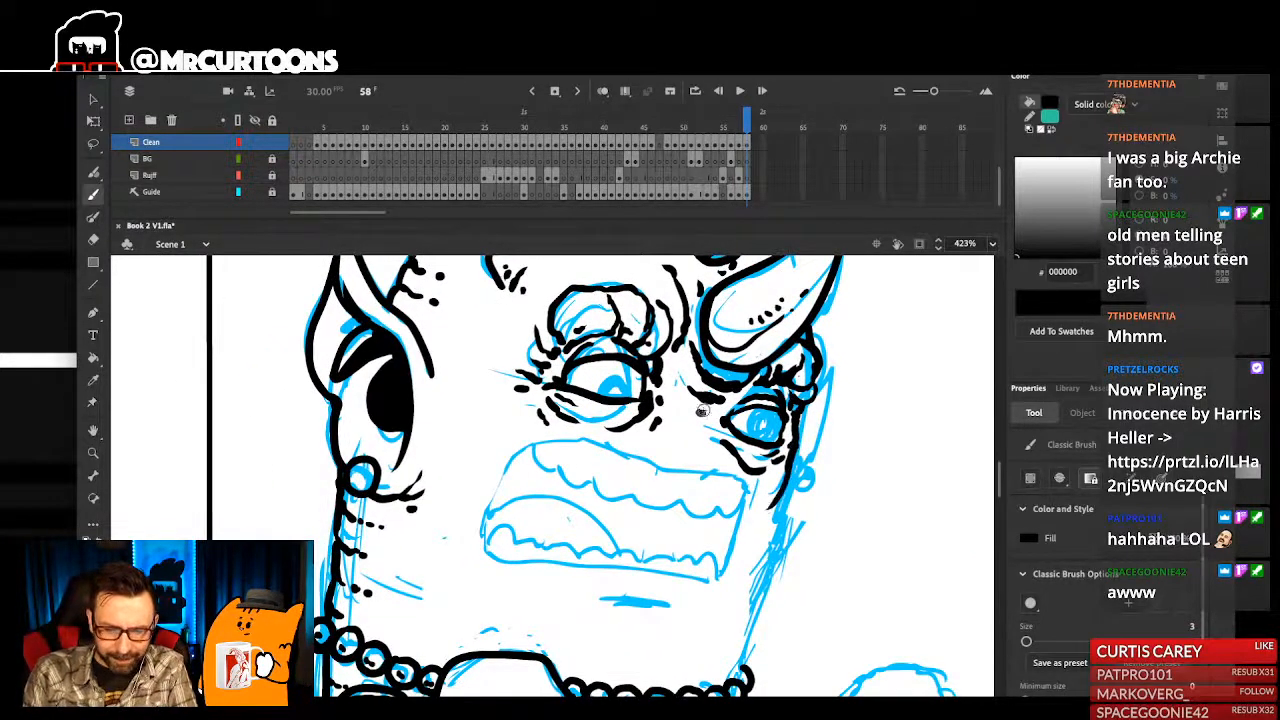
- Ink a bent cheek crease with a short parallel stroke between the near ear and the mouth
left_click_drag(458, 370, 475, 460)
key("ctrl+z")
left_click_drag(480, 438, 489, 460)
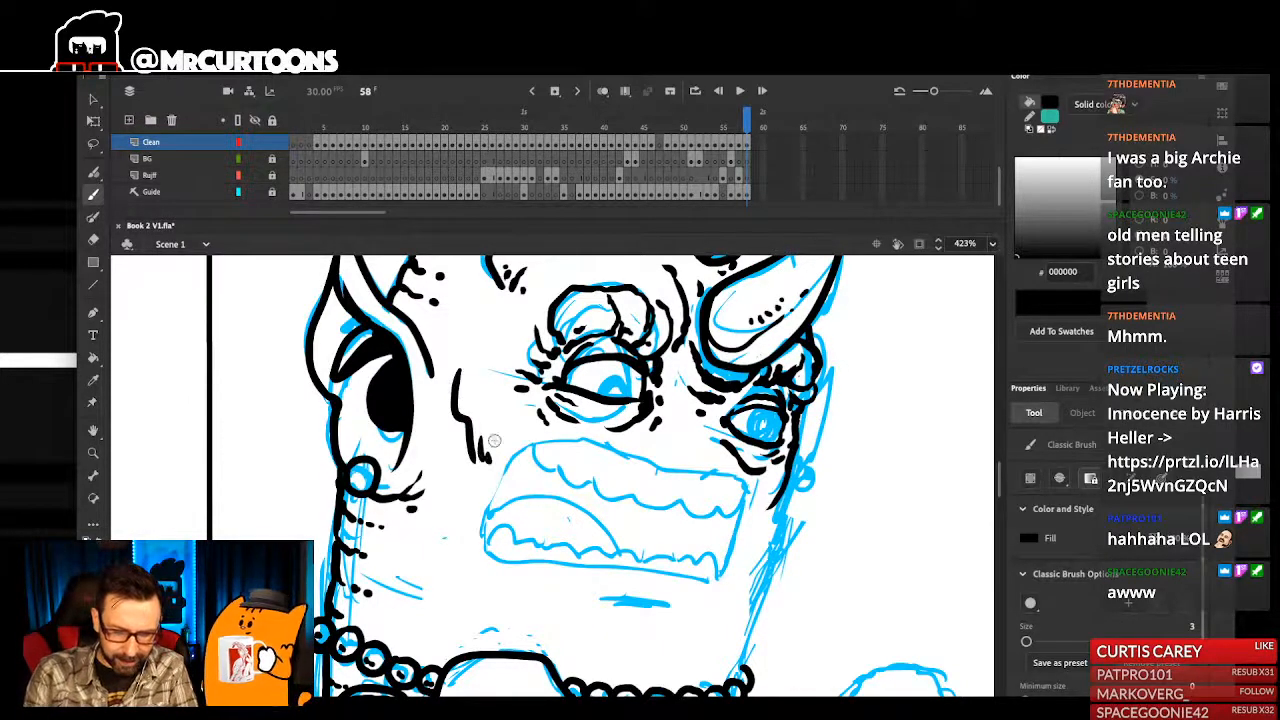
- Trim the lower end of the face-edge line and ink the pointed far ear beside the far eye
left_click(776, 504, "super")
key("Delete")
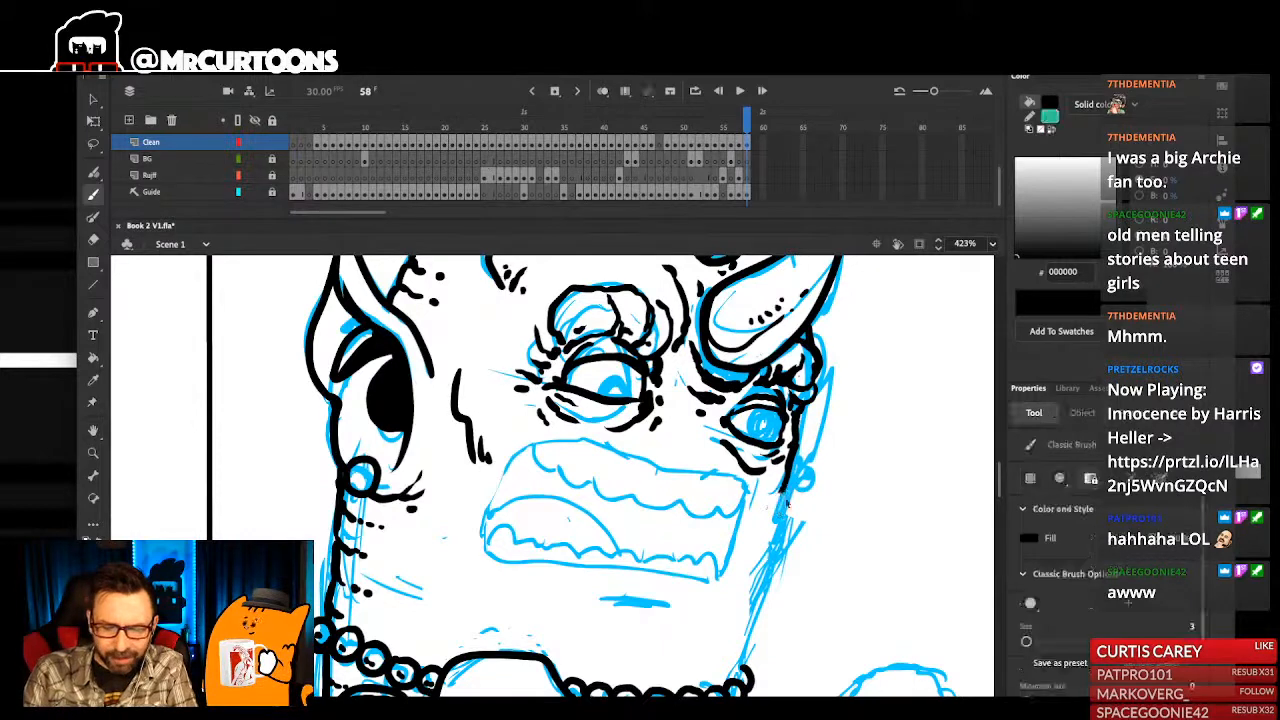
mouse_move(771, 507)
left_mouse_down()
mouse_move(797, 461)
mouse_move(789, 505)
left_mouse_up()
mouse_move(845, 404)
left_mouse_down()
mouse_move(807, 486)
mouse_move(826, 414)
mouse_move(760, 572)
left_mouse_up()
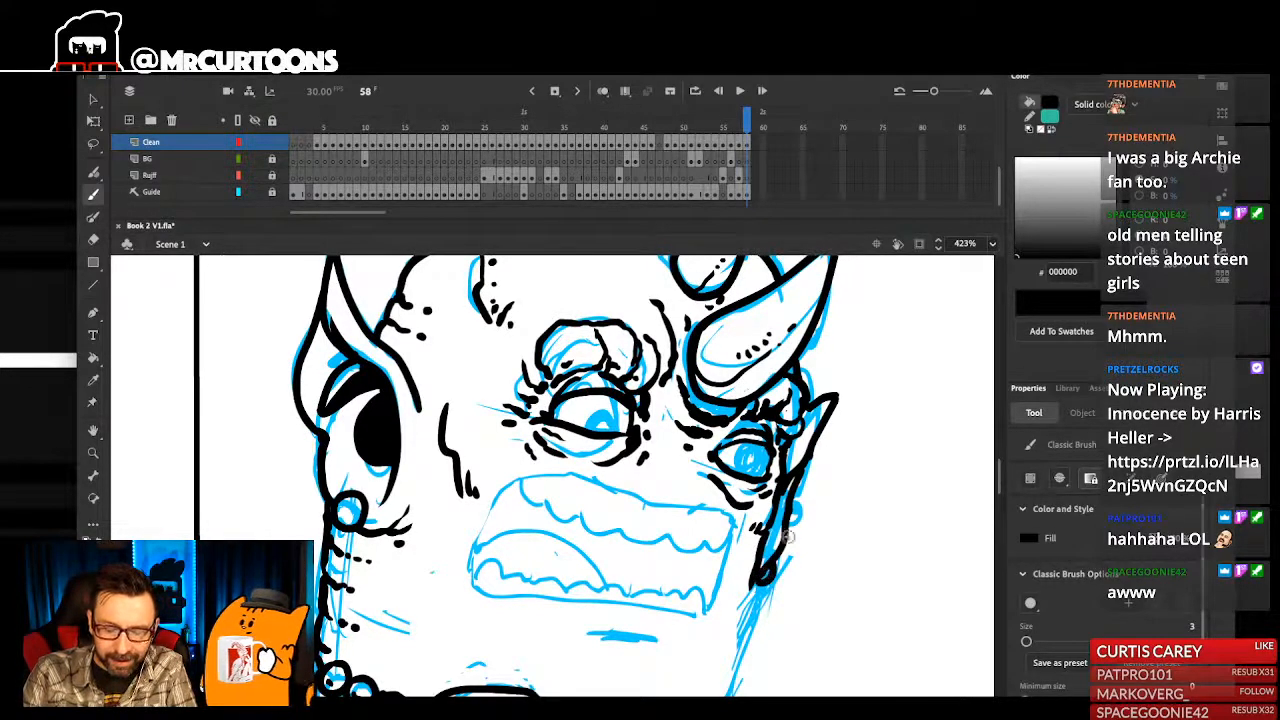
- Fill in the shadow between the far ear and the face edge with black strokes, continuing down to the lobe
mouse_move(783, 505)
left_mouse_down()
mouse_move(799, 475)
mouse_move(823, 490)
left_mouse_up()
left_click(806, 466, "ctrl")
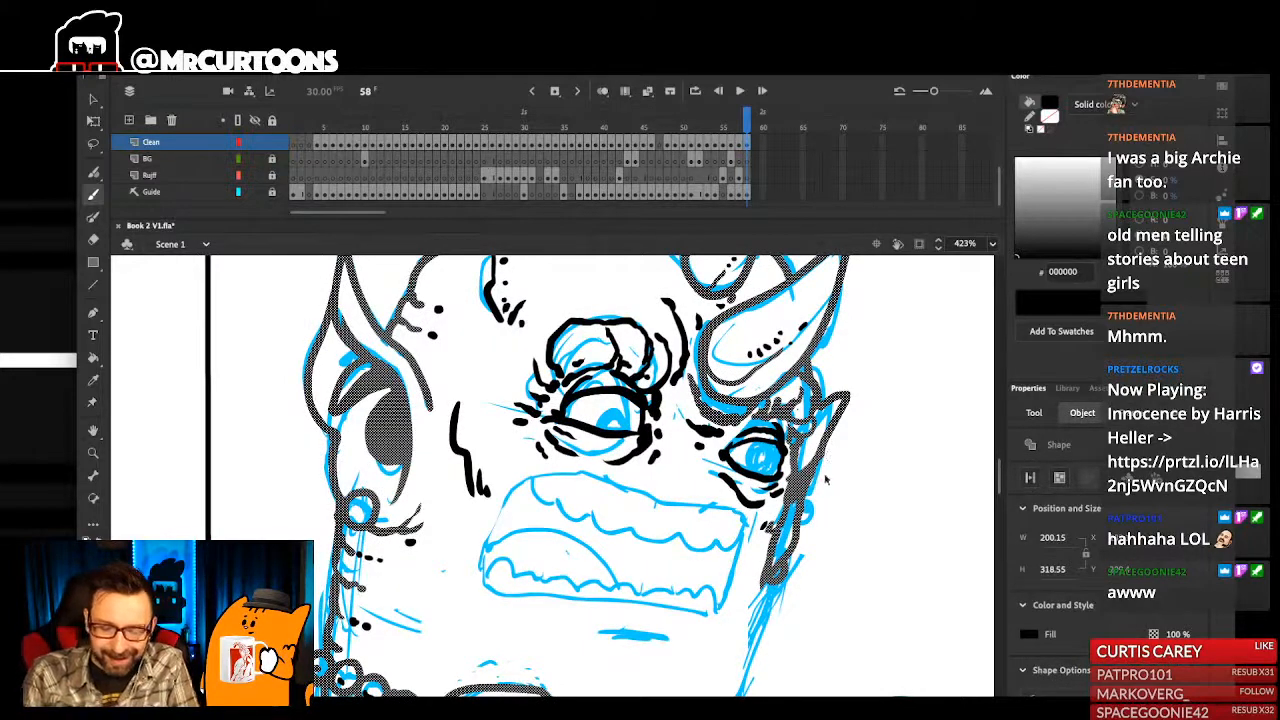
left_click(826, 477, "ctrl")
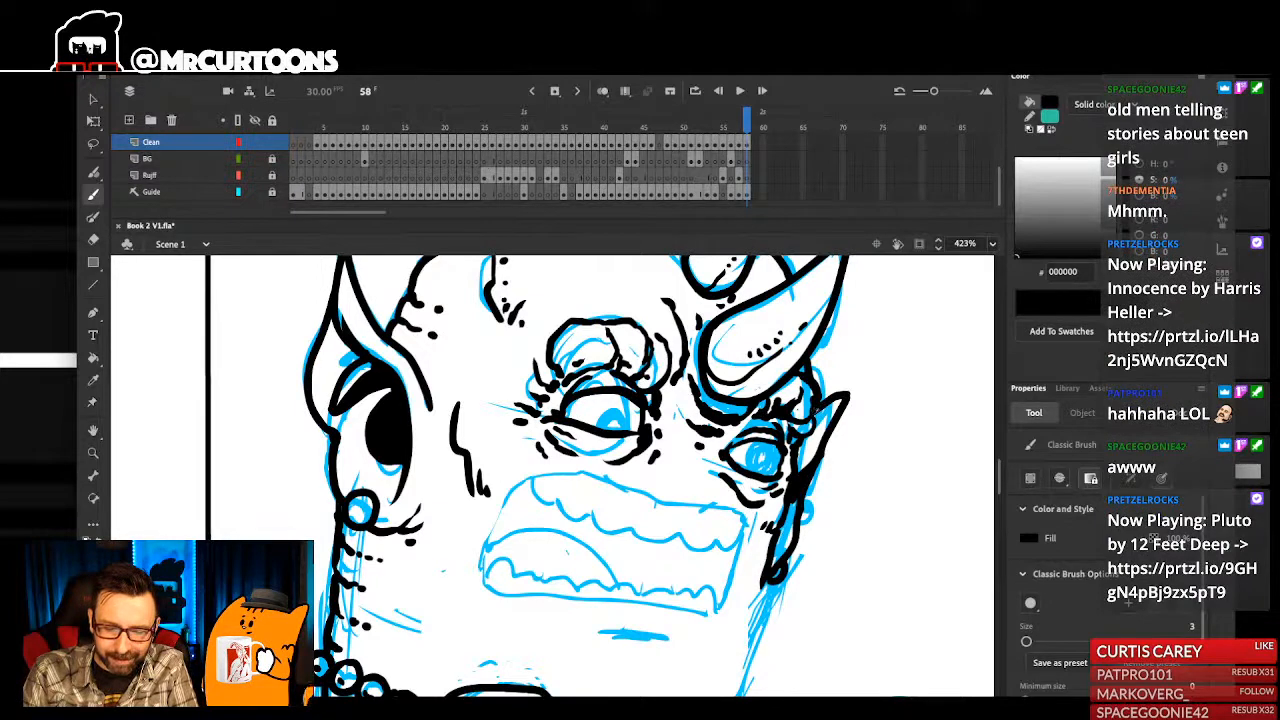
left_click_drag(818, 410, 842, 371)
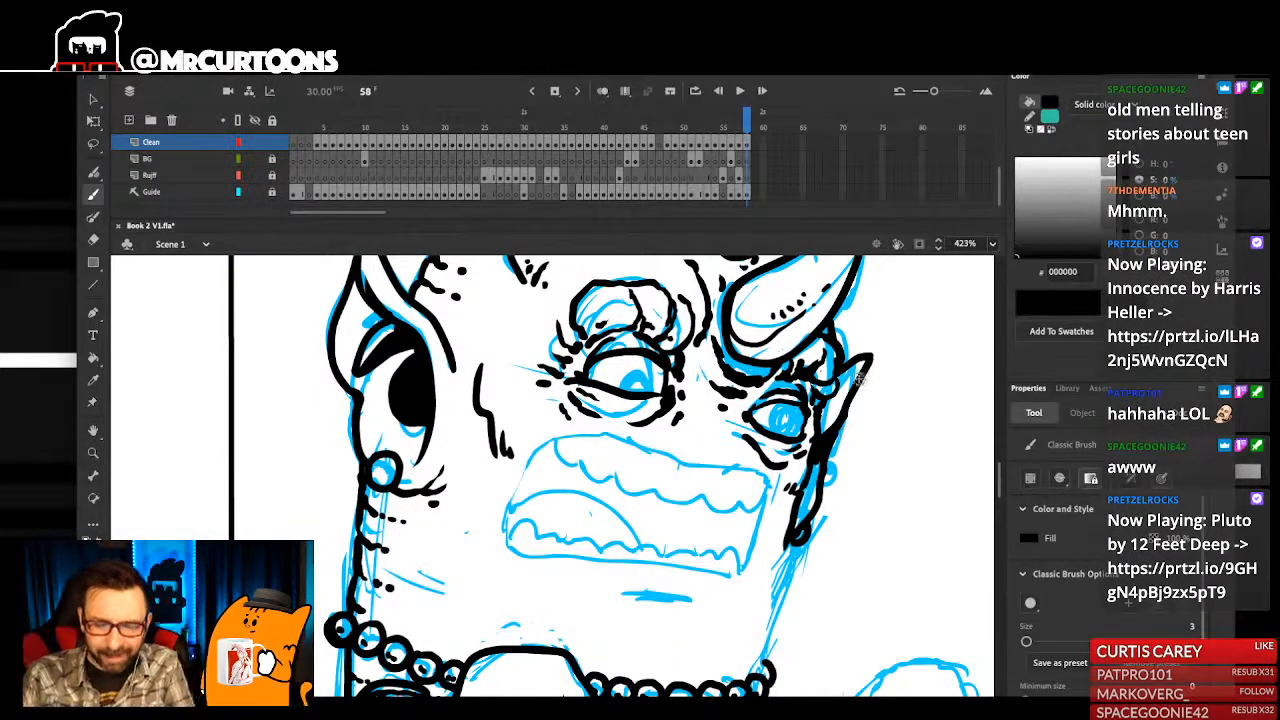
scroll(842, 452, "up", 1)
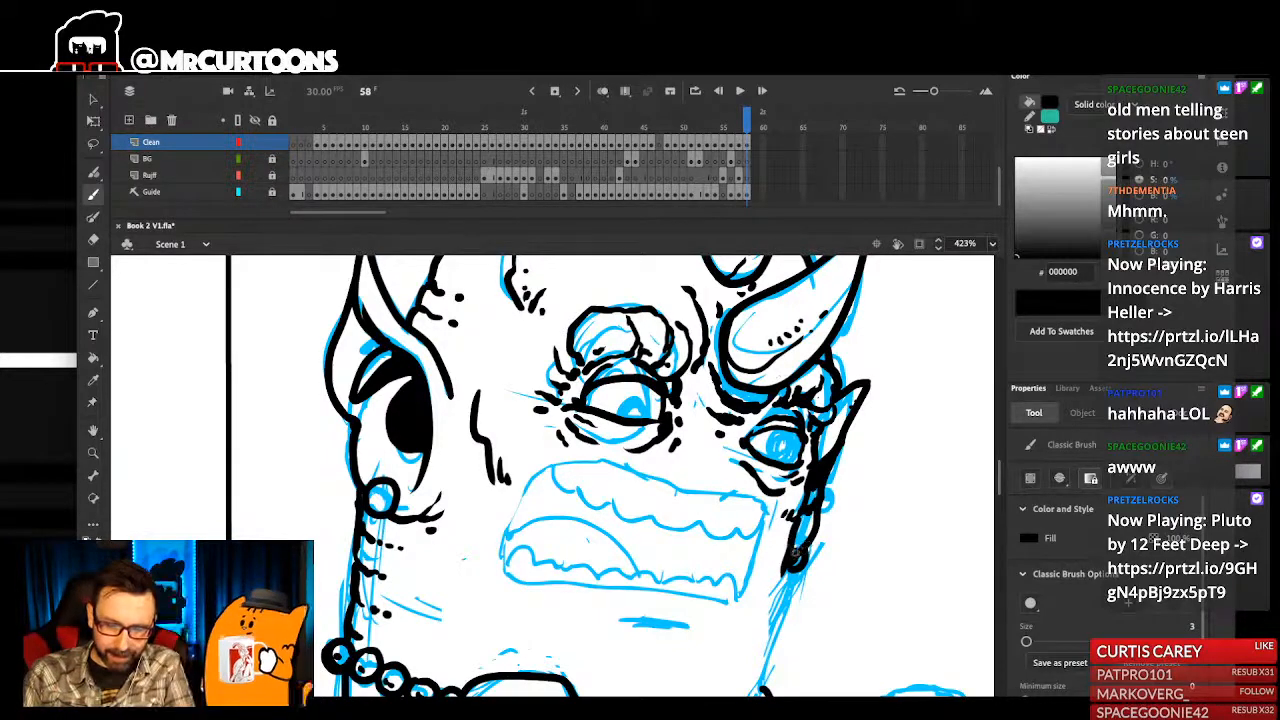
left_click_drag(814, 530, 826, 524)
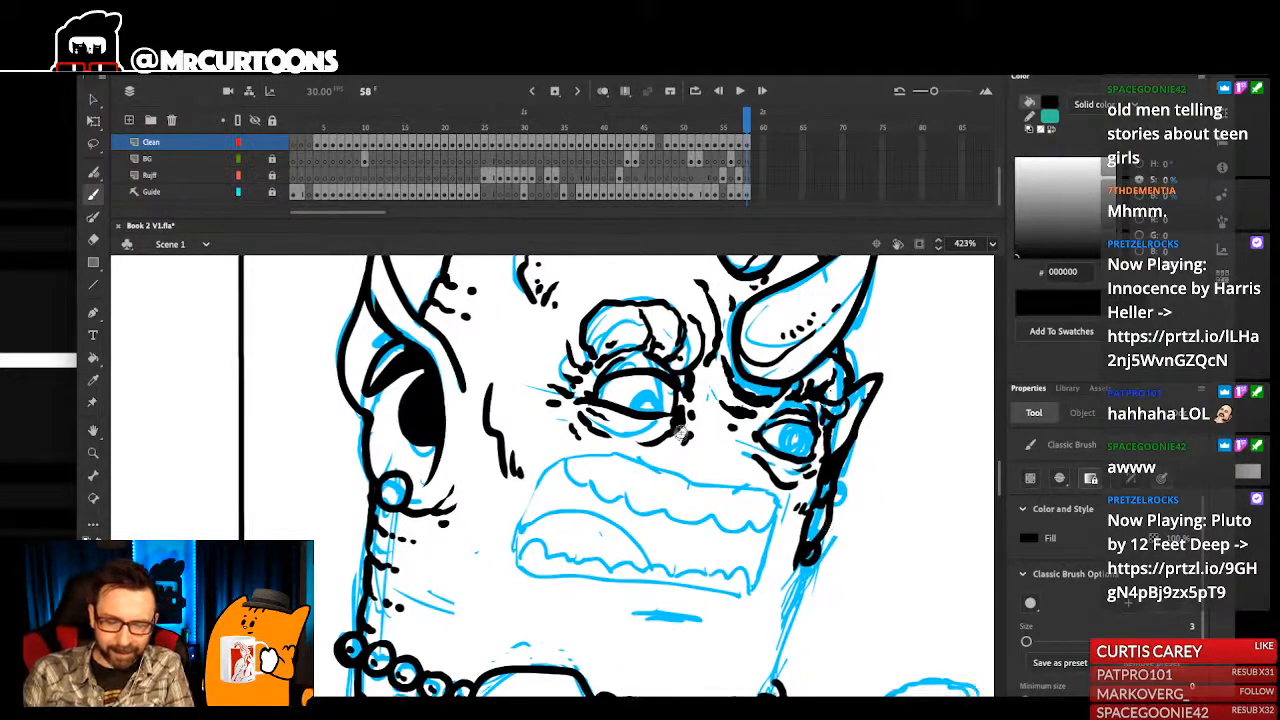
- Touch up the lines and dots around the inner corner of the near eye
left_click_drag(772, 459, 758, 452)
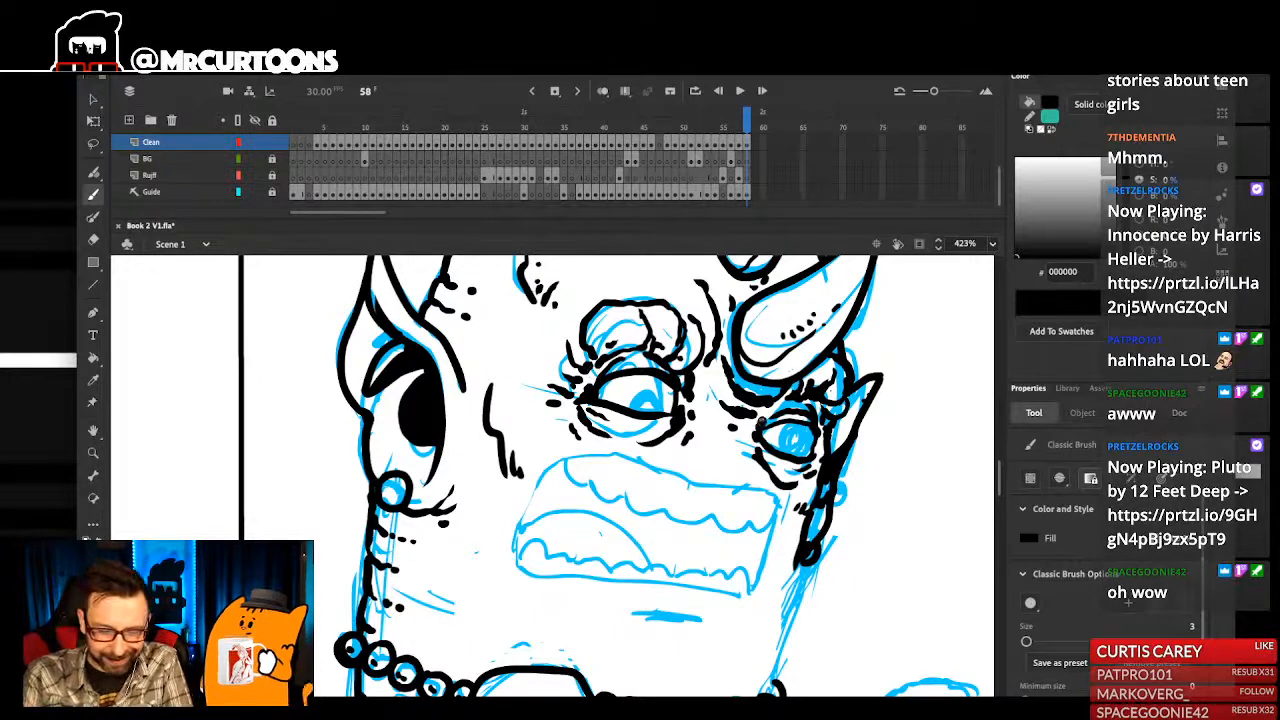
left_click_drag(799, 394, 789, 416)
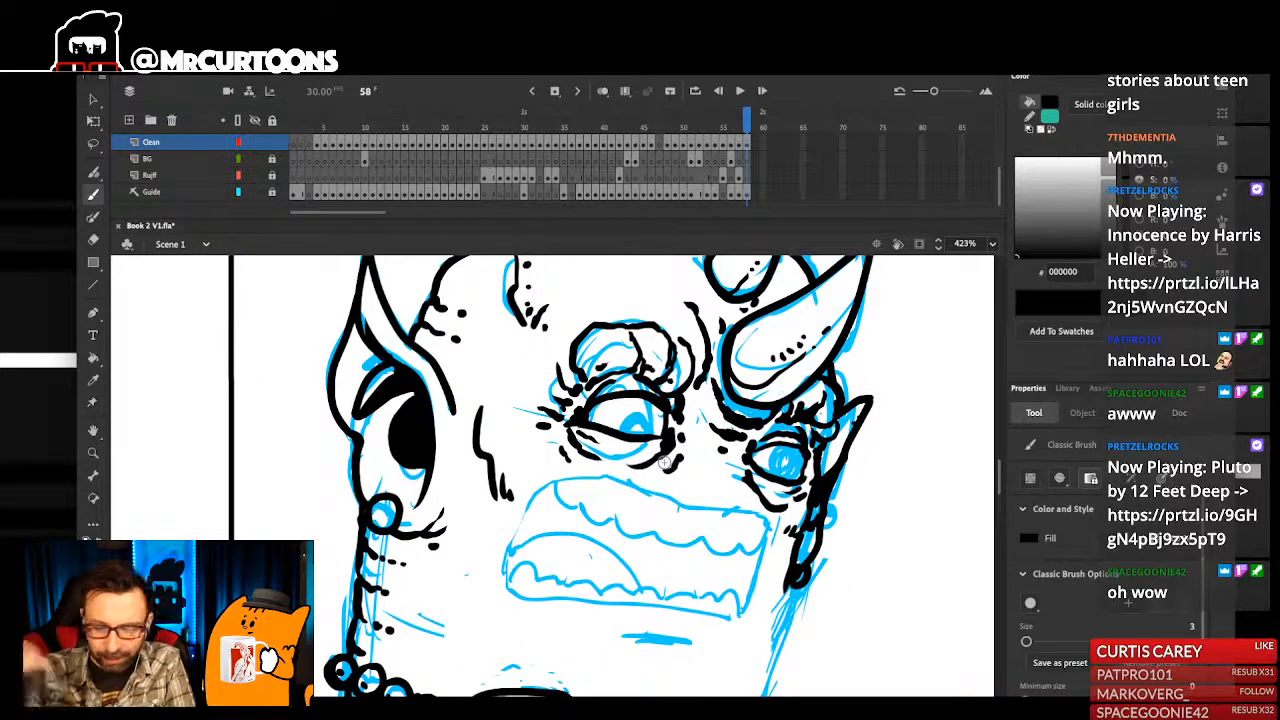
key("ctrl+1")
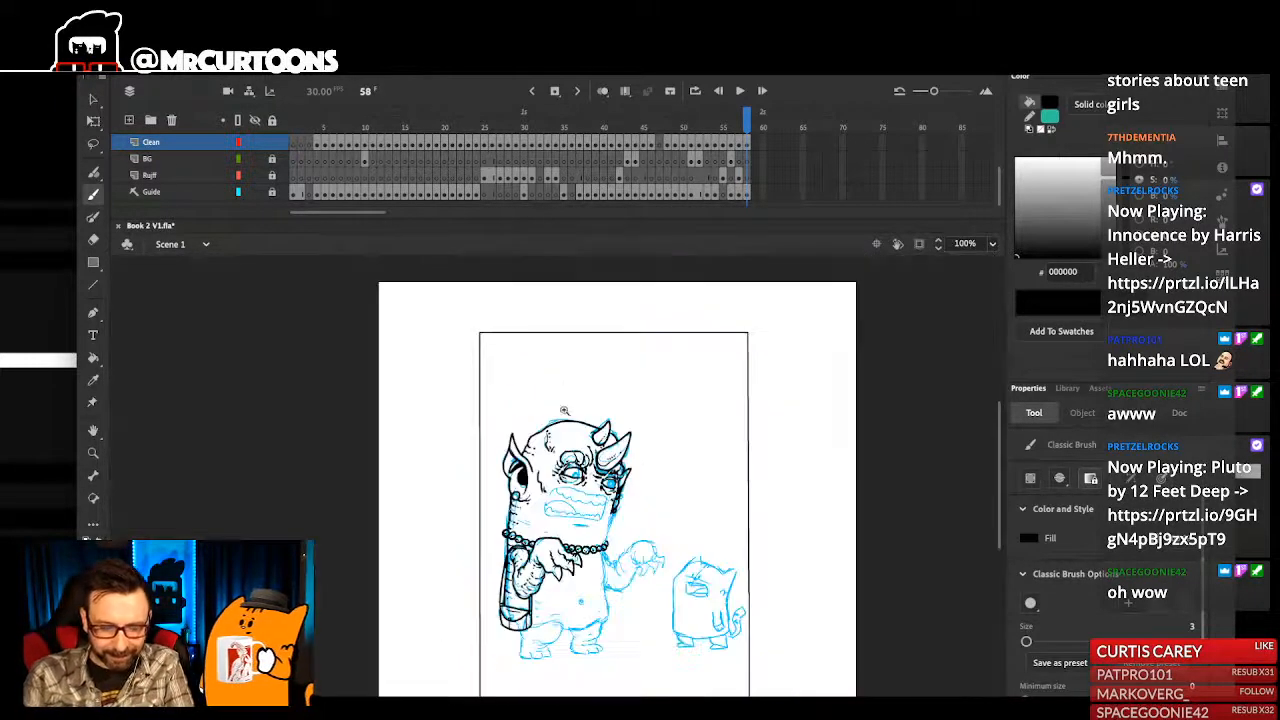
left_click_drag(565, 384, 619, 621)
left_click_drag(554, 565, 600, 567)
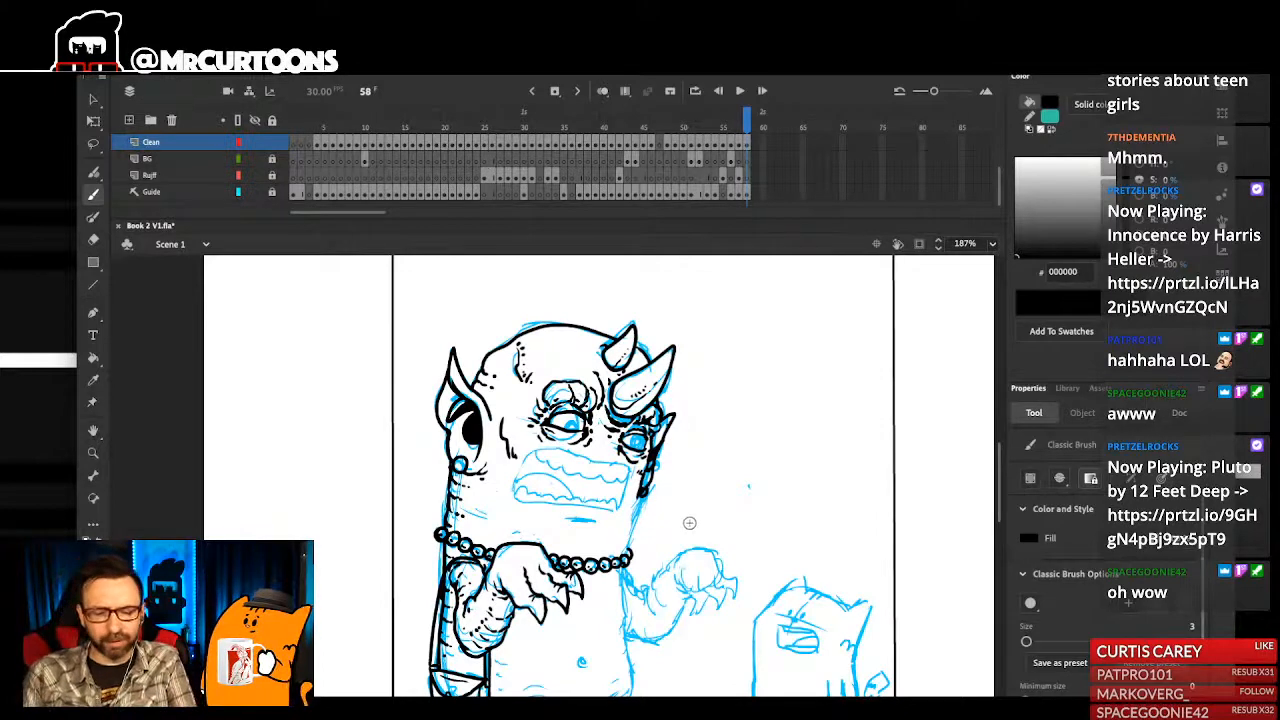
- Ink a small black pupil low in the iris of each of the monster's eyes
scroll(570, 428, "up", 6)
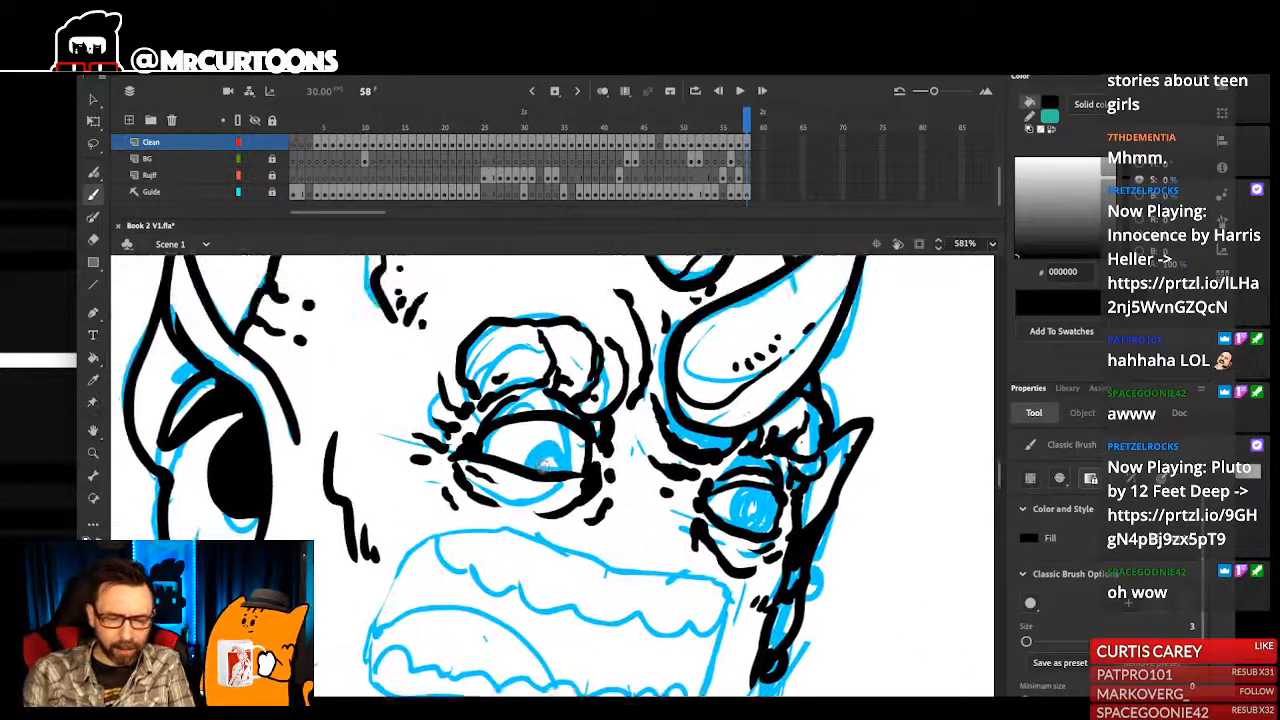
left_click_drag(552, 456, 568, 468)
key("ctrl+z")
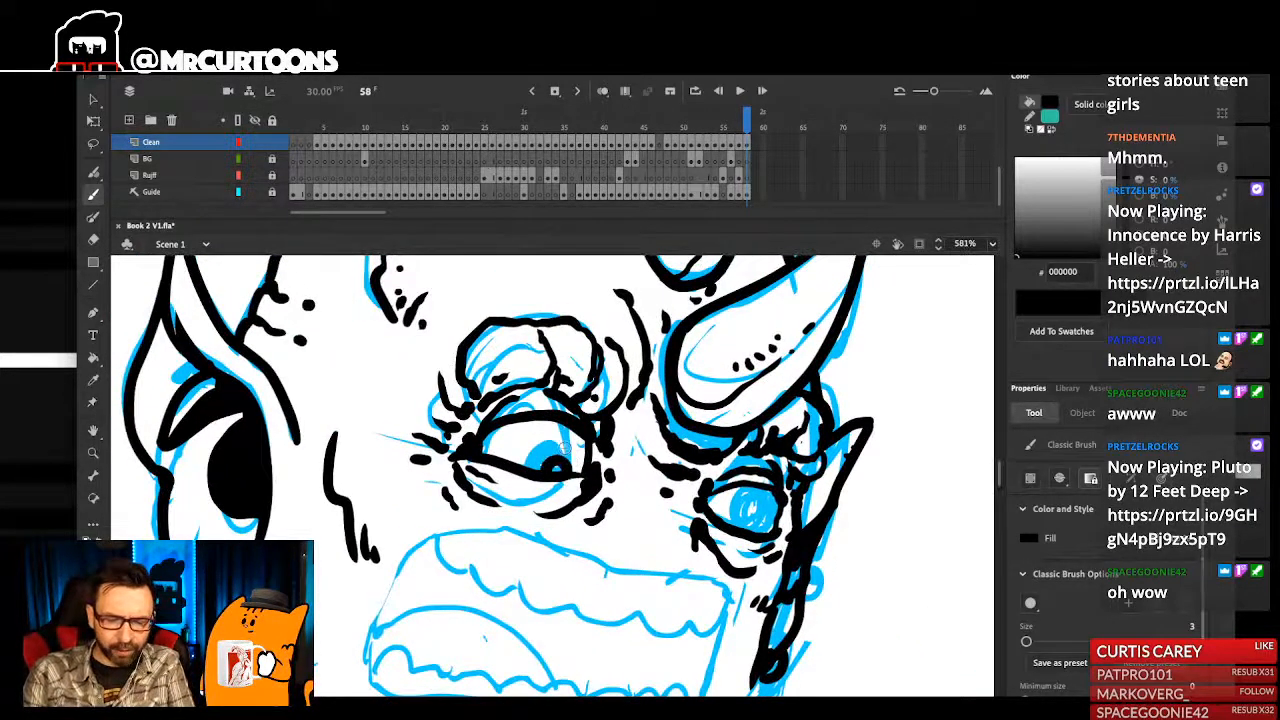
key("ctrl+z")
mouse_move(706, 507)
left_mouse_down()
mouse_move(764, 528)
mouse_move(779, 509)
mouse_move(744, 520)
left_mouse_up()
key("ctrl+z")
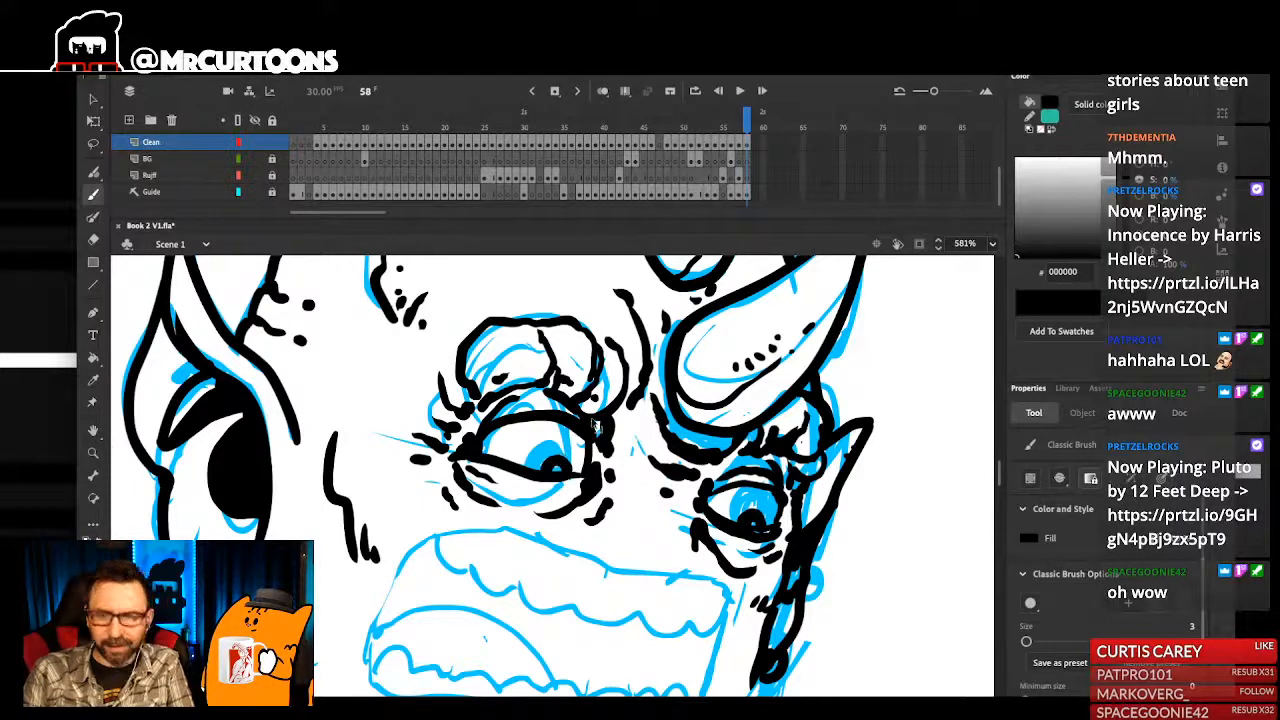
- Refine the near eye's pupil and add small ink touches at the outer corner of the far eye
scroll(594, 425, "up", 1)
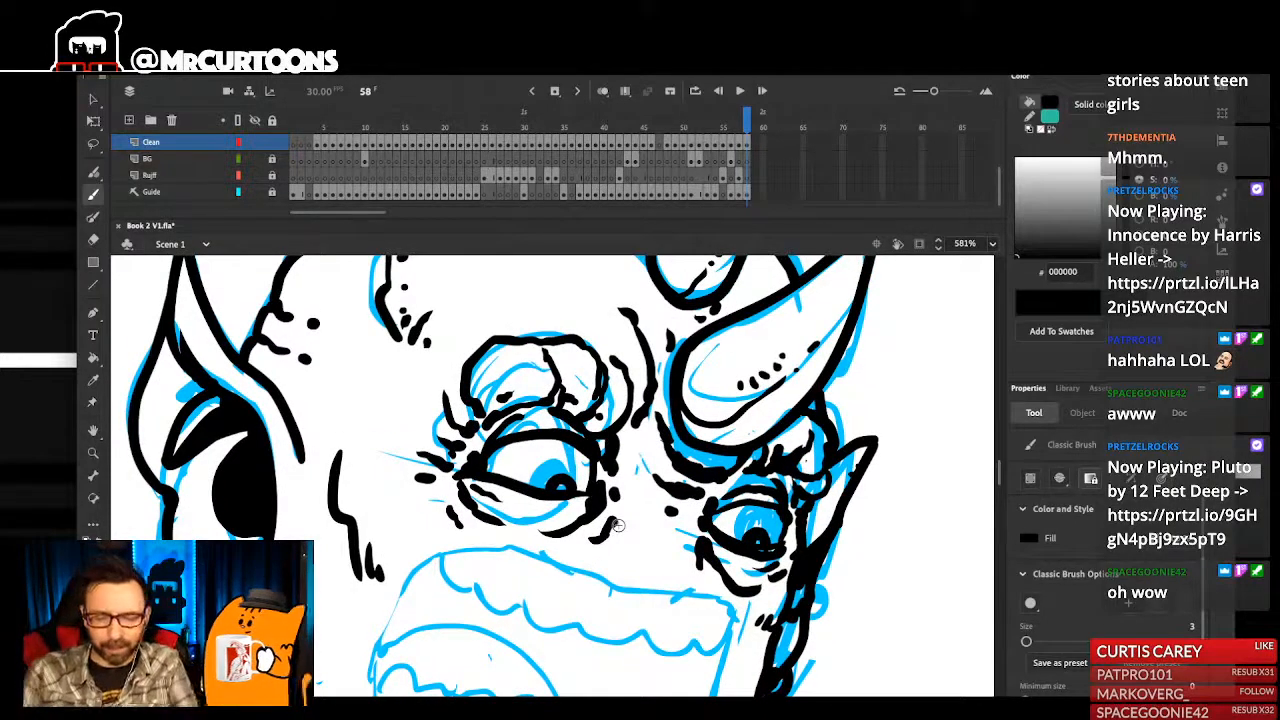
mouse_move(547, 488)
left_mouse_down()
mouse_move(562, 473)
mouse_move(573, 488)
mouse_move(568, 478)
left_mouse_up()
key("ctrl+z")
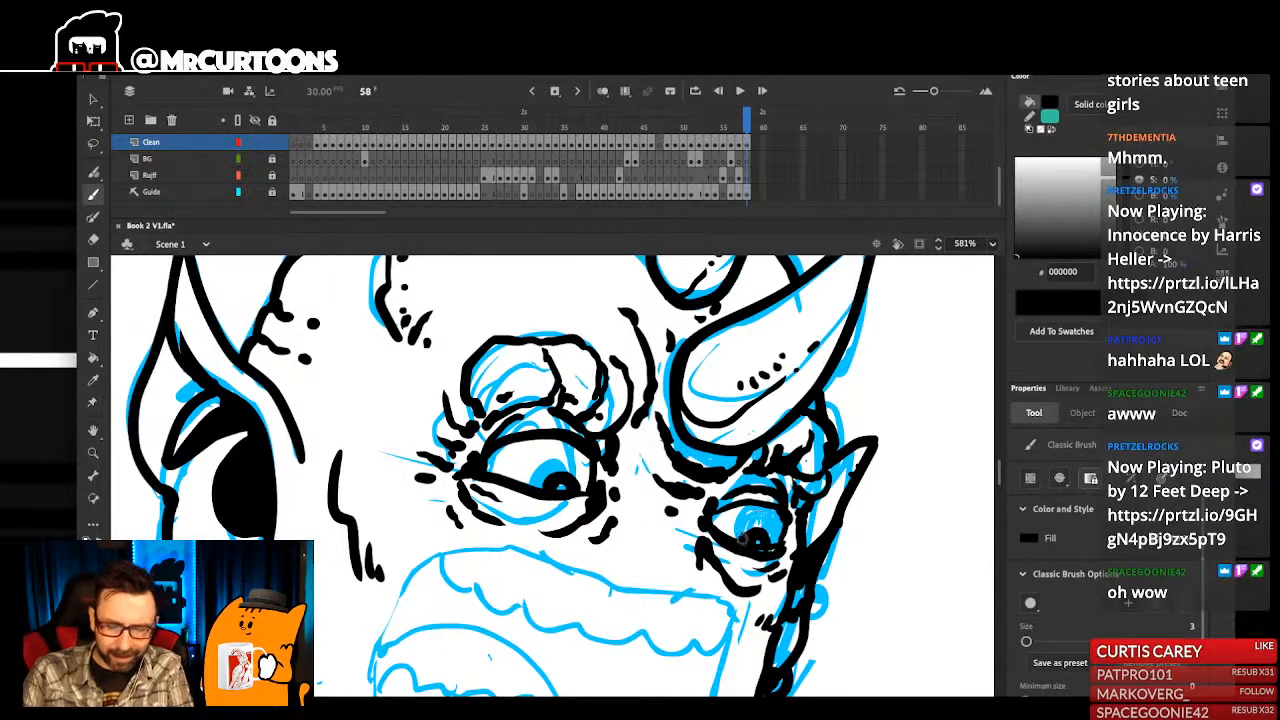
left_click(795, 515, "ctrl")
left_click(794, 514)
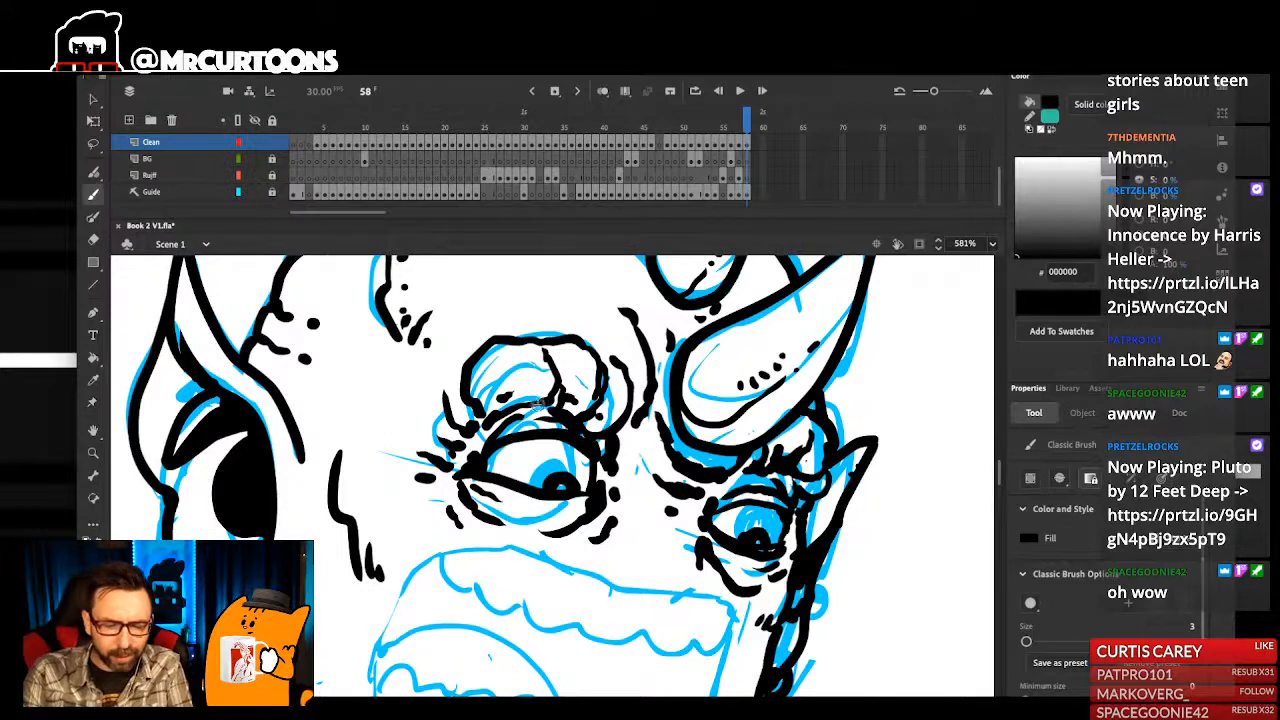
key("ctrl+2")
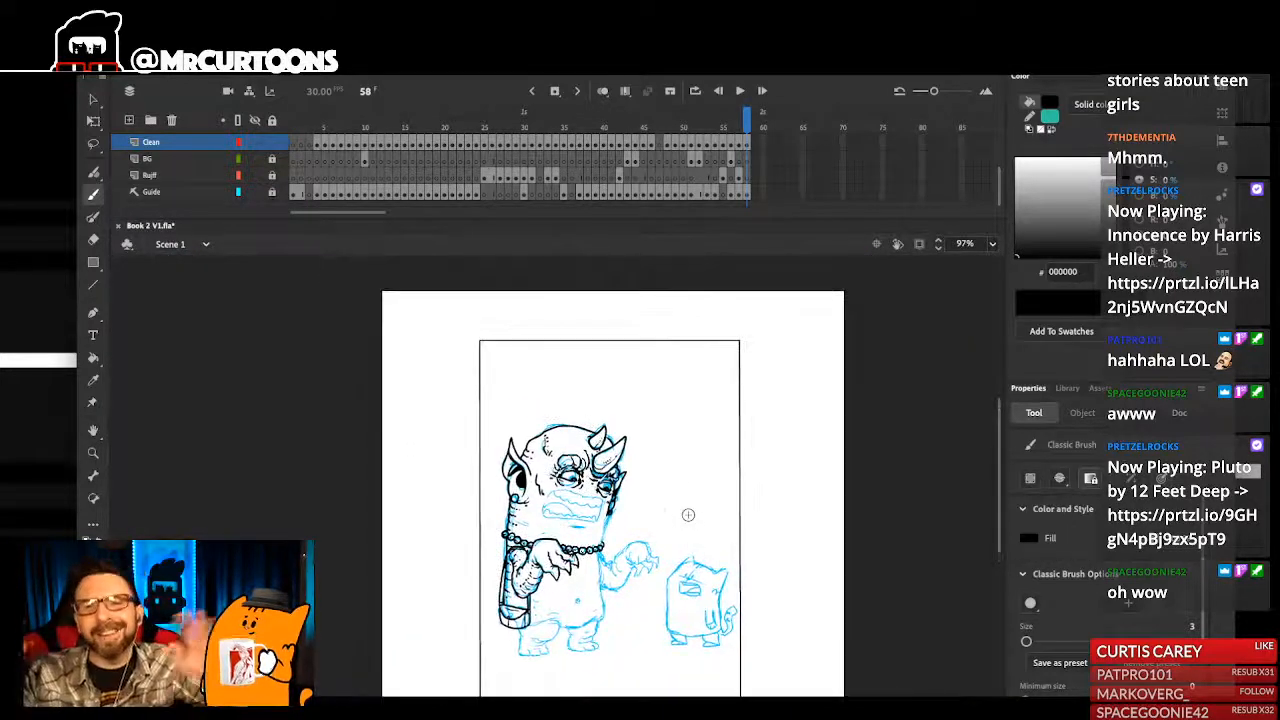
- Ink the thick rounded four-sided outline of the monster's open mouth around the sketched teeth and tongue
left_click_drag(543, 441, 607, 585)
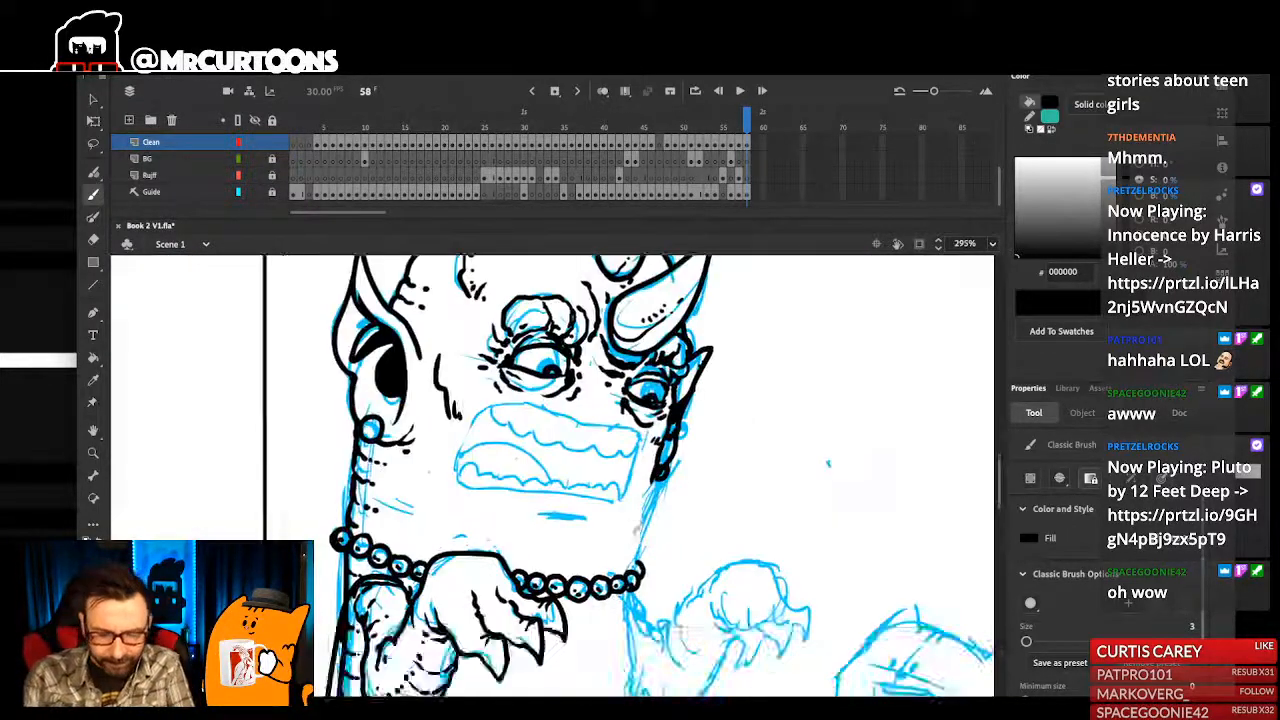
left_click_drag(645, 498, 665, 568)
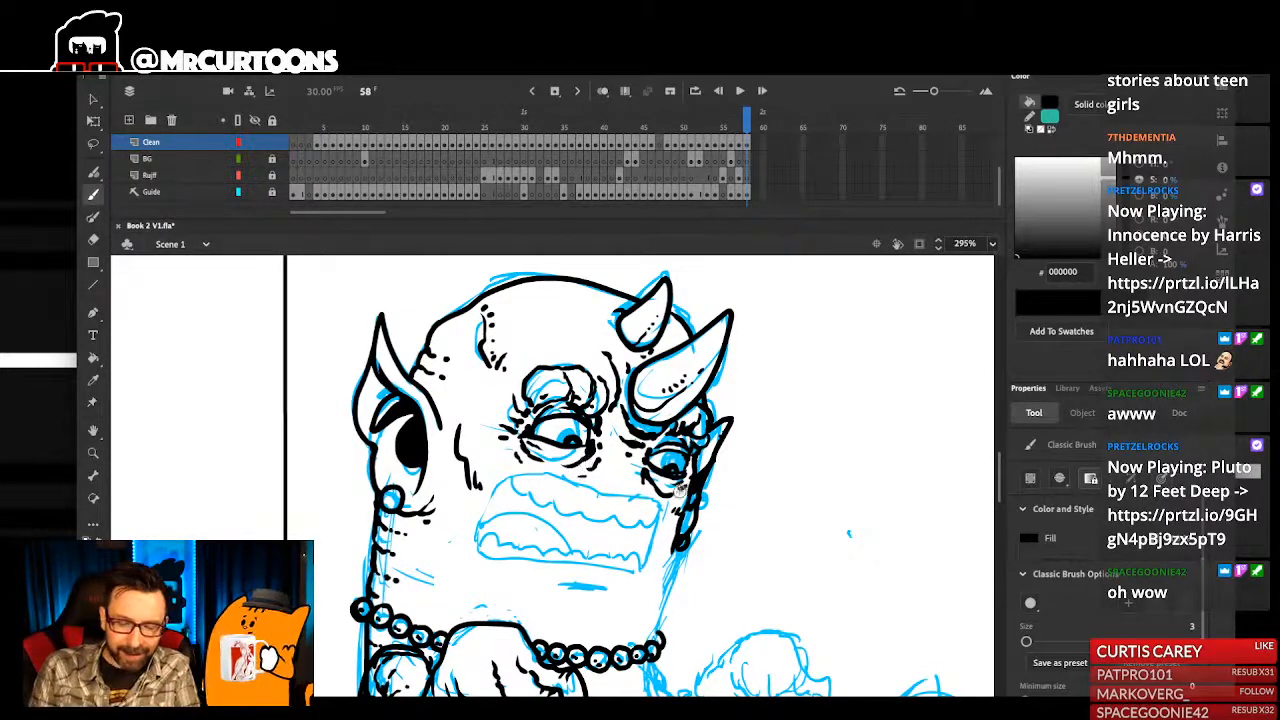
left_click_drag(678, 457, 700, 465)
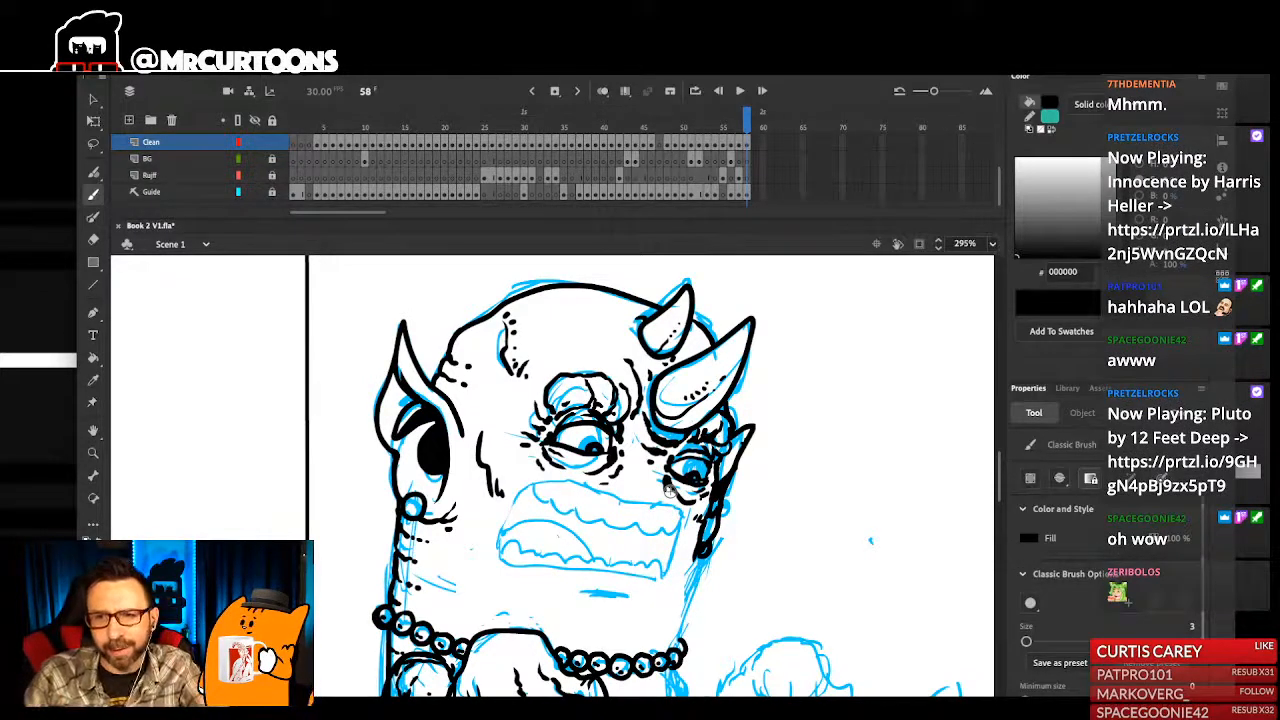
left_click_drag(703, 538, 693, 558)
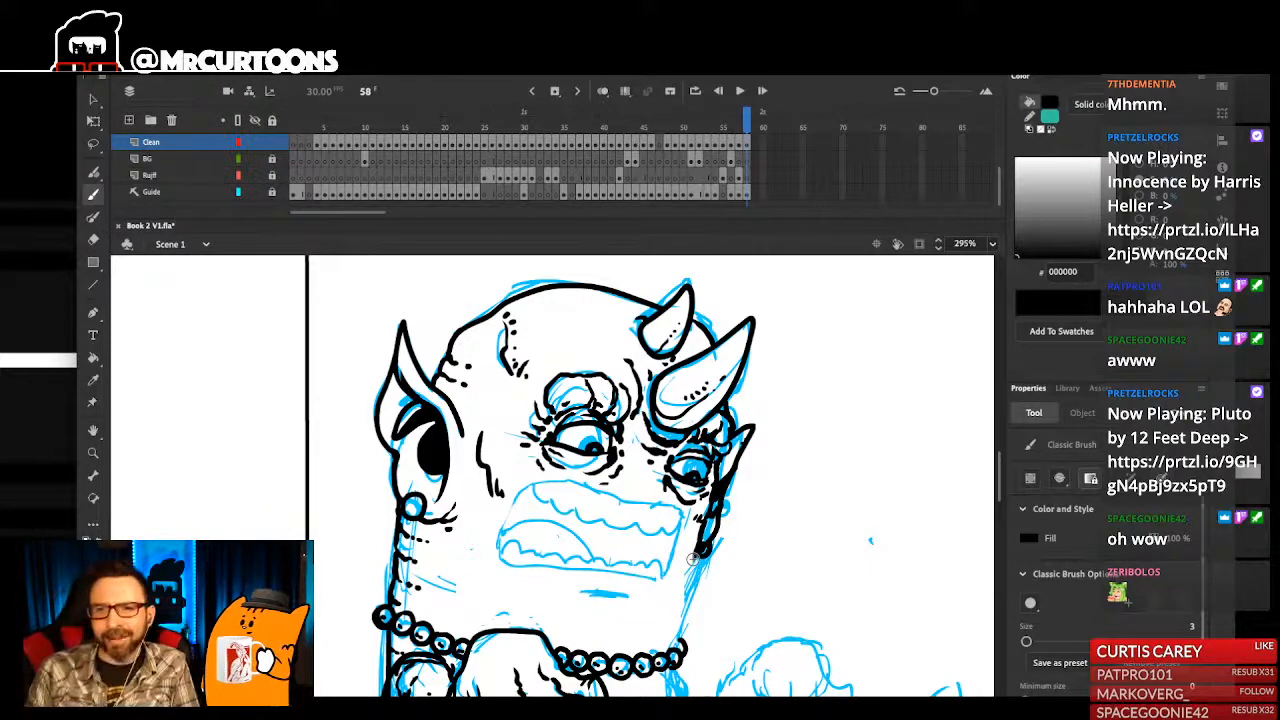
left_click_drag(669, 572, 727, 565)
mouse_move(740, 508)
left_mouse_down()
mouse_move(603, 474)
mouse_move(562, 519)
mouse_move(559, 549)
mouse_move(721, 566)
mouse_move(733, 535)
mouse_move(759, 574)
mouse_move(759, 532)
mouse_move(728, 535)
left_mouse_up()
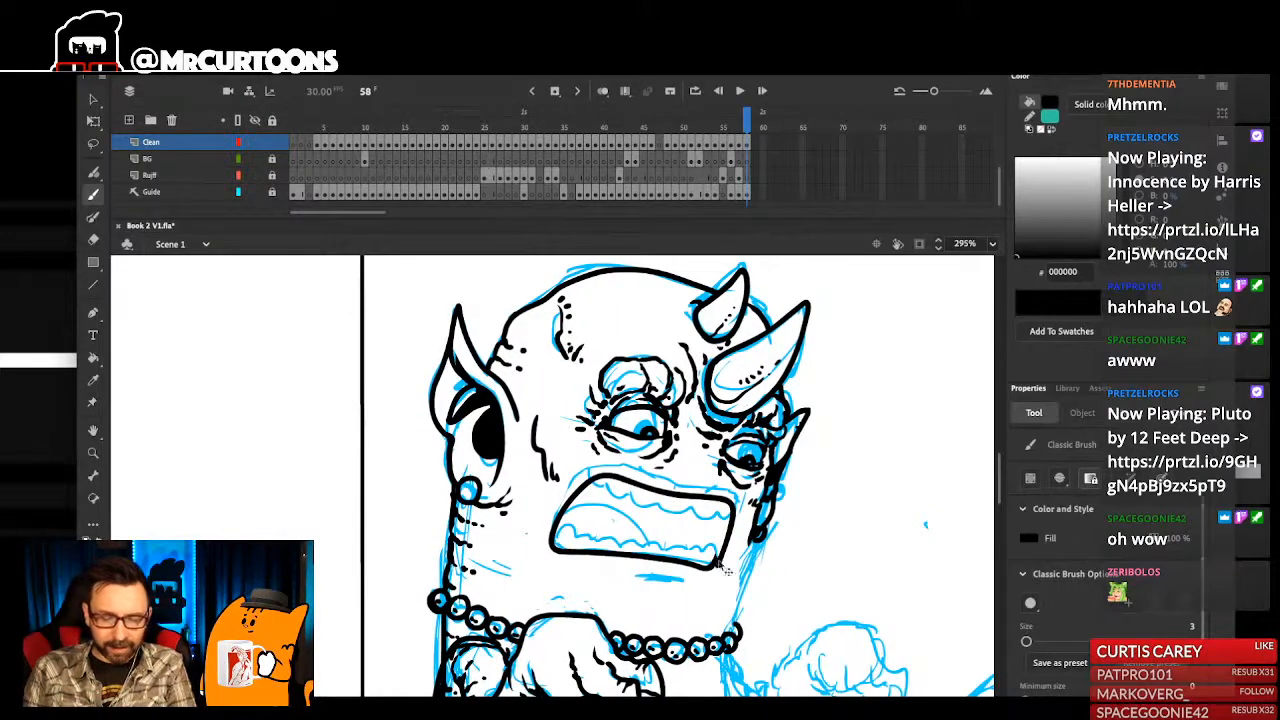
- Clean up the lower corner of the mouth outline on the far side so the lines join smoothly
key("e")
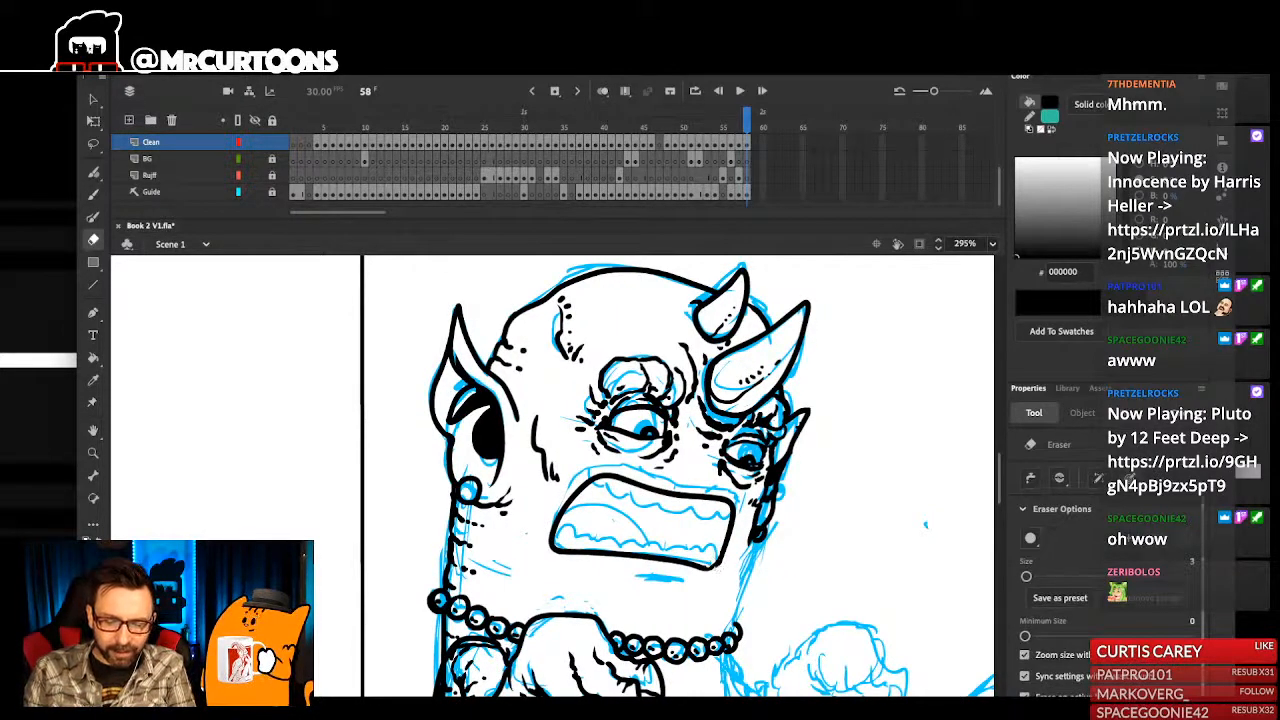
key("b")
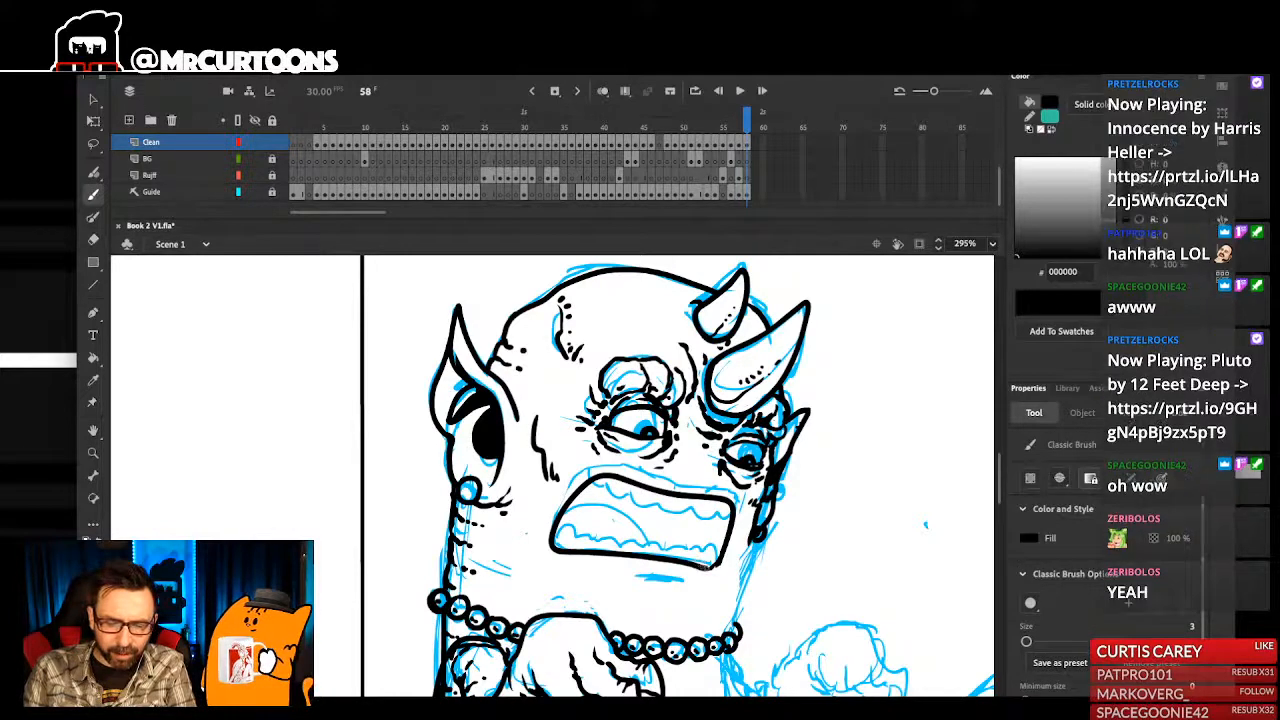
left_click_drag(764, 491, 768, 502)
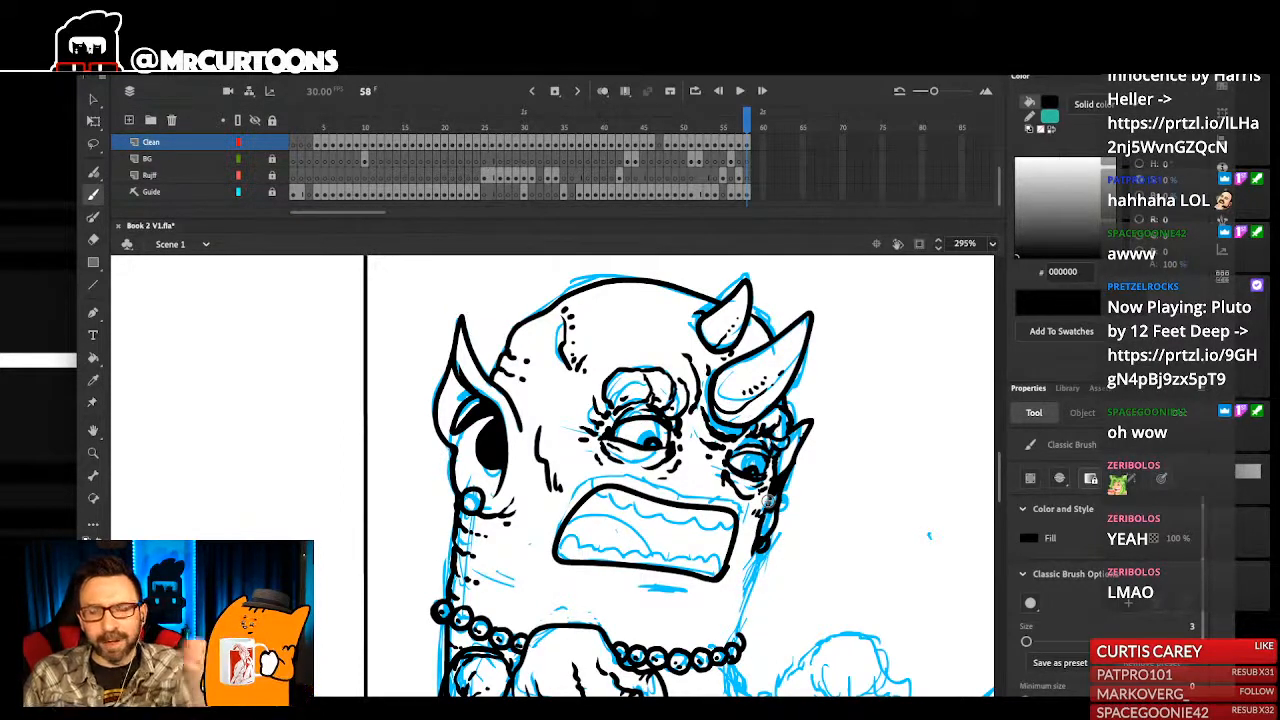
left_click(740, 562)
key("super+z")
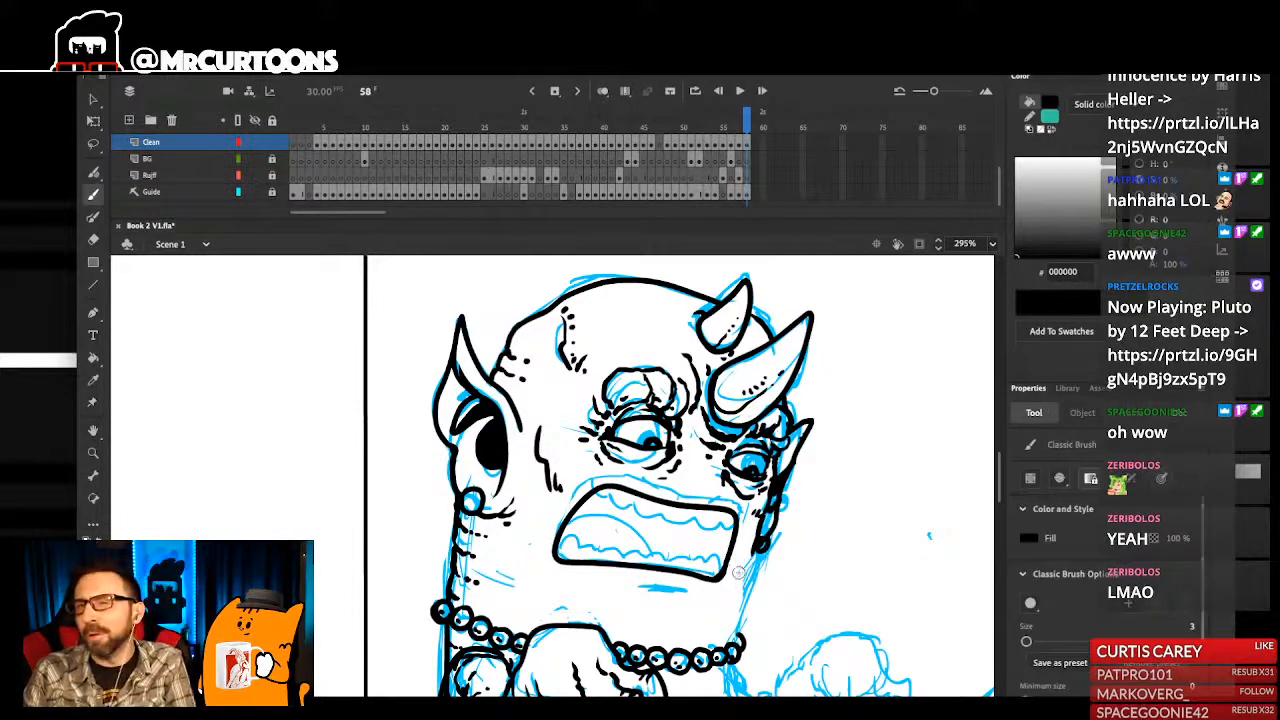
scroll(742, 520, "up", 5)
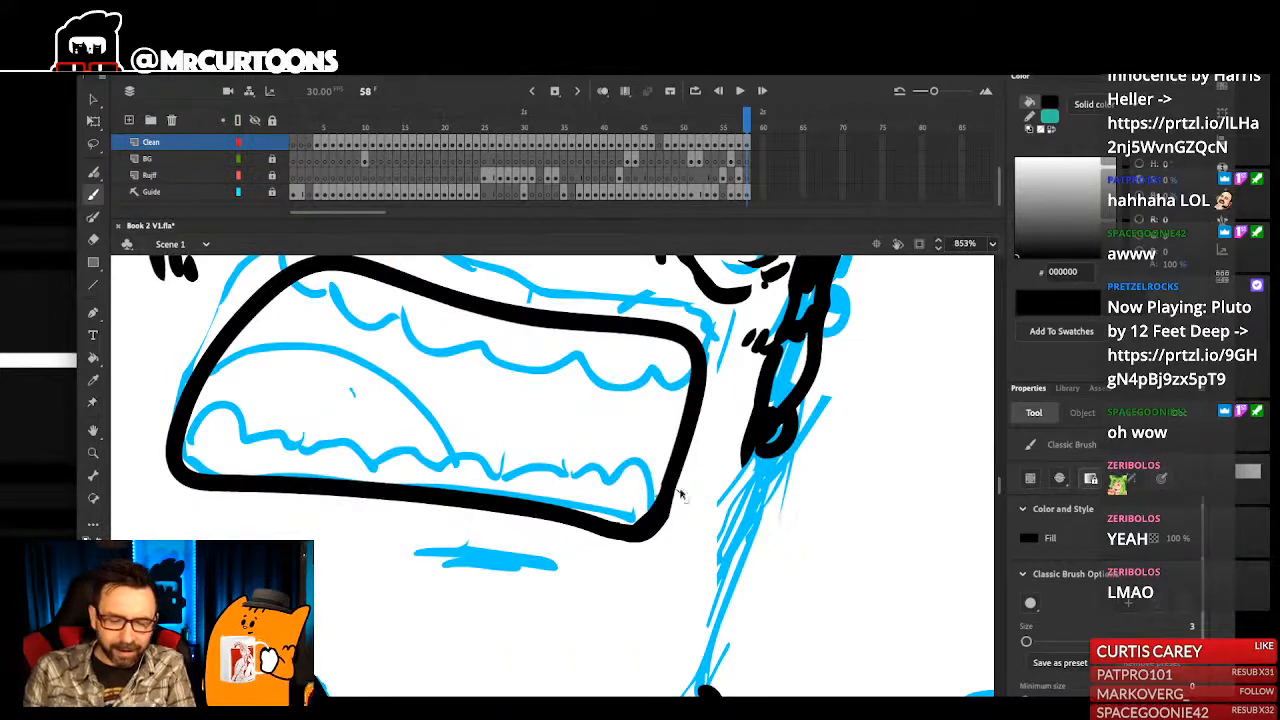
key("super+1")
scroll(622, 491, "up", 5)
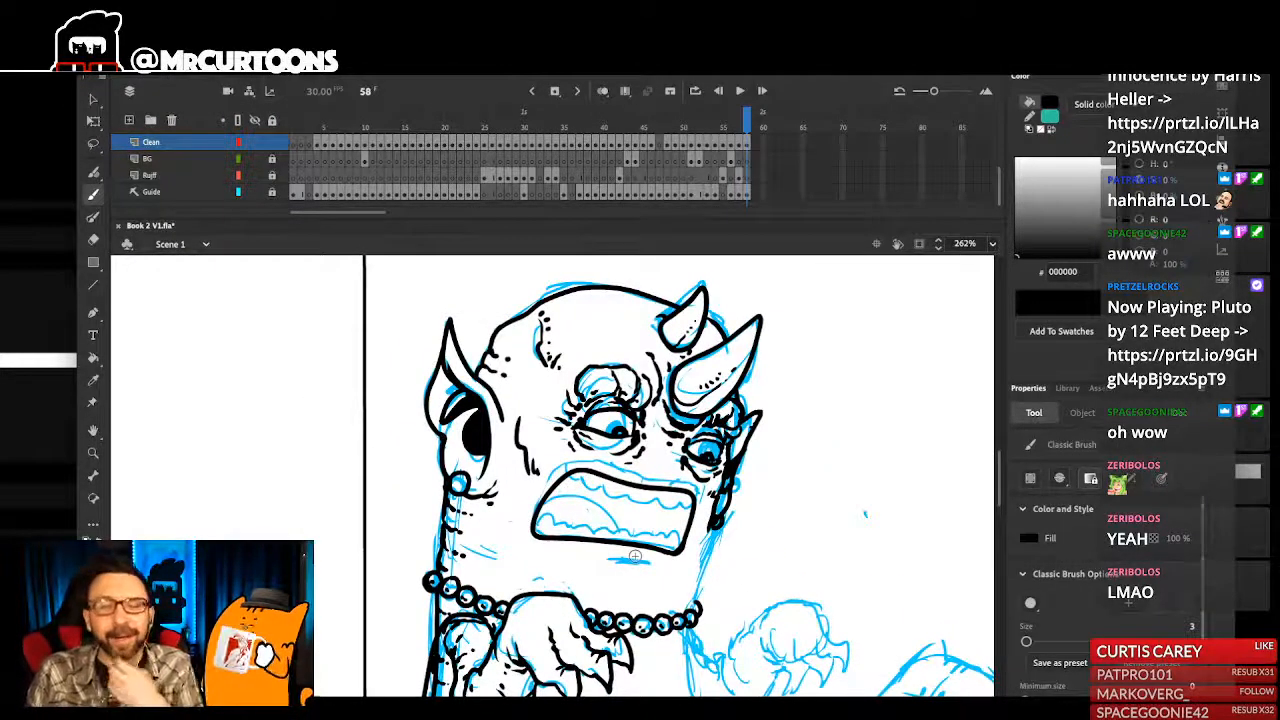
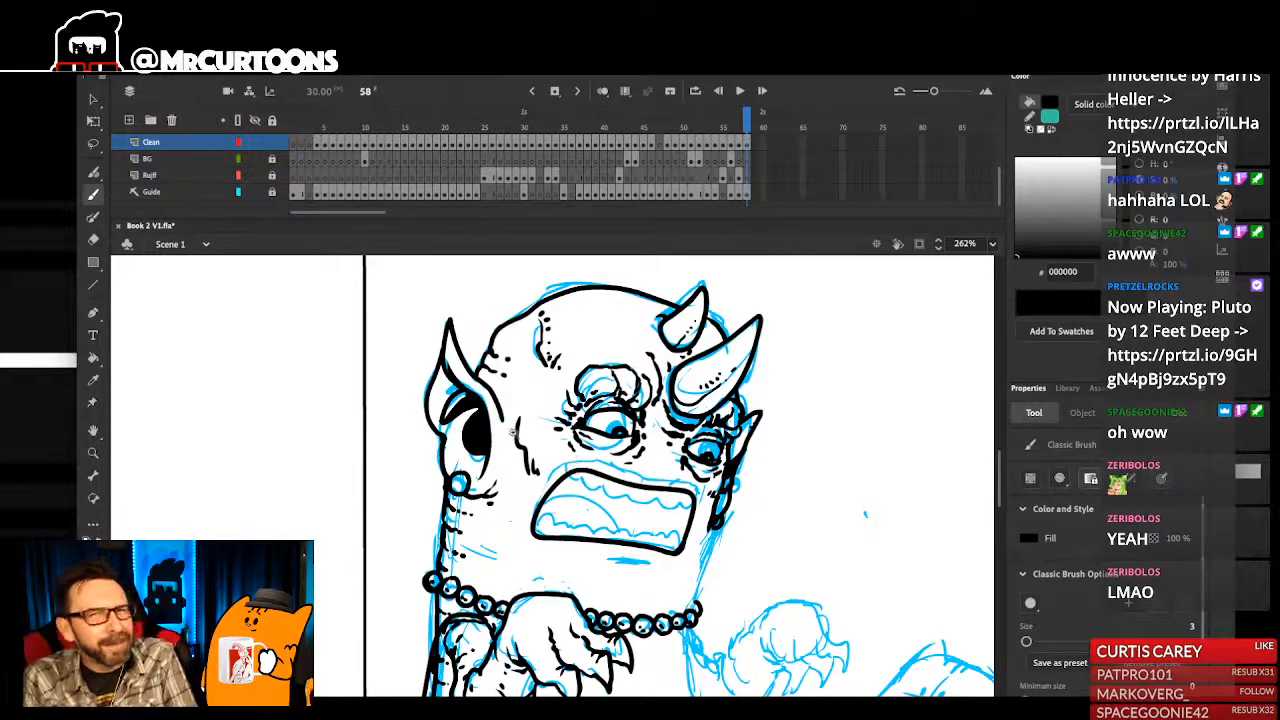
- Ink a tapered lower-lip line beneath the monster's mouth and fill its centre with black
left_click_drag(502, 393, 592, 667)
left_click_drag(648, 582, 658, 606)
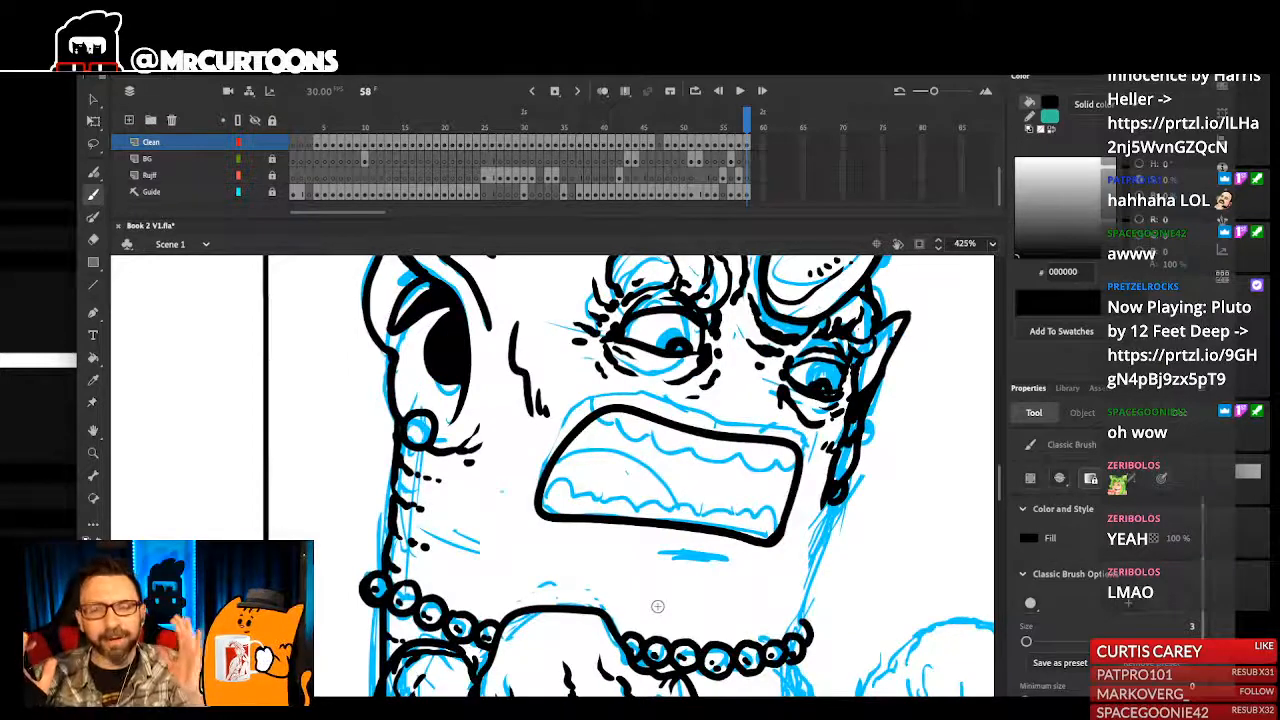
left_click_drag(632, 556, 765, 577)
key("ctrl+z")
mouse_move(627, 556)
left_mouse_down()
mouse_move(738, 565)
mouse_move(650, 559)
left_mouse_up()
key("k")
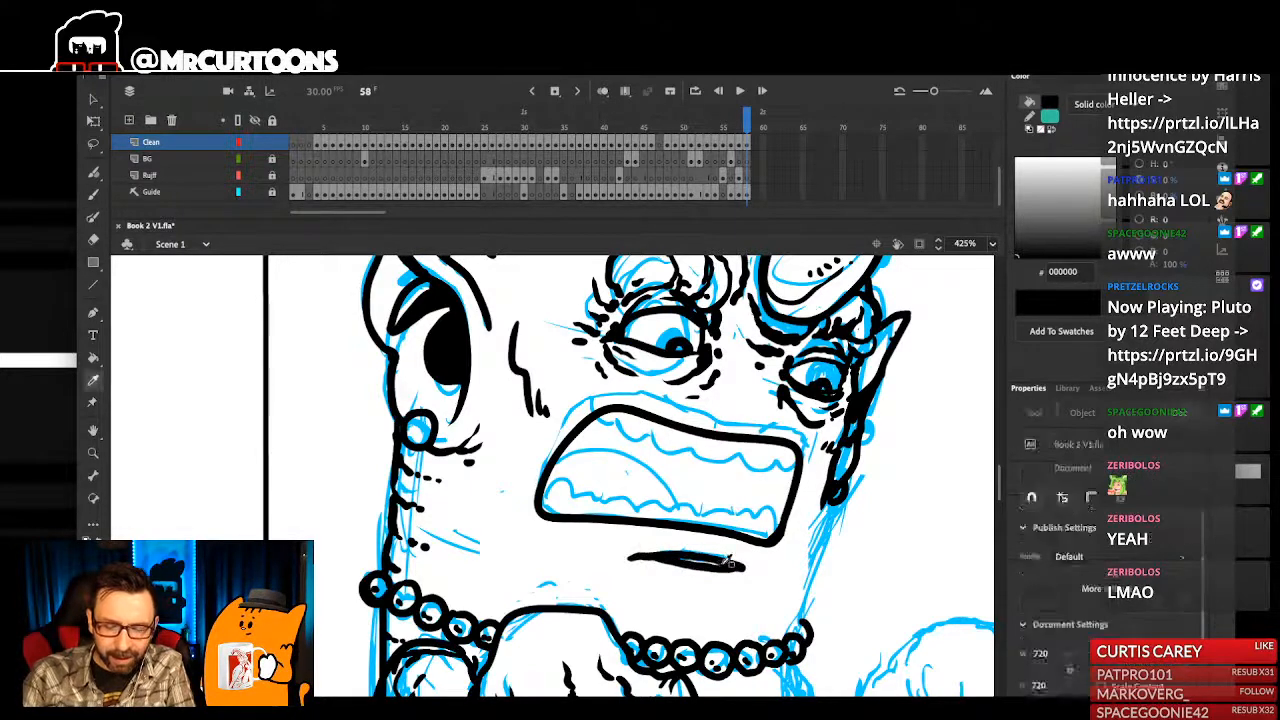
left_click(704, 565)
key("b")
- Extend both ends of the lower-lip line, add short chin creases beneath it, and save the file
left_click_drag(732, 566, 768, 570)
left_click_drag(640, 558, 597, 557)
mouse_move(728, 573)
left_mouse_down()
mouse_move(672, 580)
mouse_move(711, 578)
mouse_move(676, 581)
mouse_move(698, 598)
left_mouse_up()
key("ctrl+z")
key("ctrl+z")
scroll(725, 572, "down", 8)
key("ctrl+s")
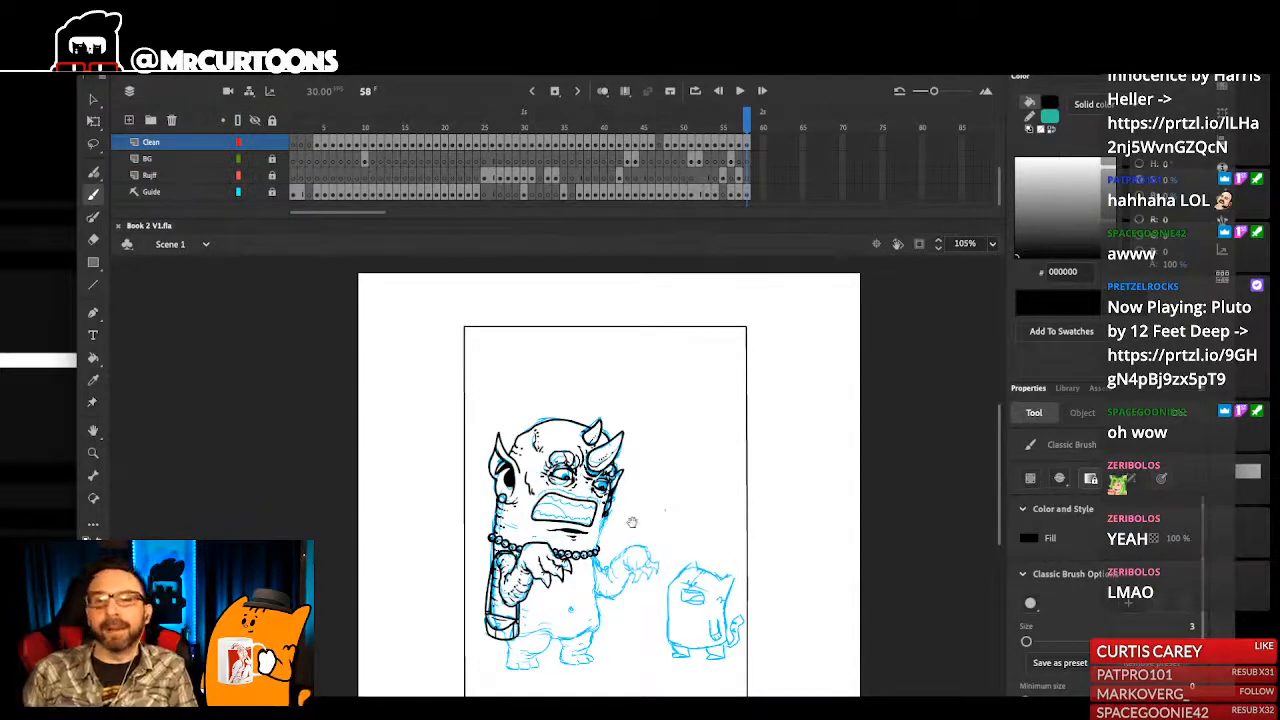
- Ink a single curved tooth in the lower near corner of the monster's mouth
left_click_drag(648, 504, 670, 512)
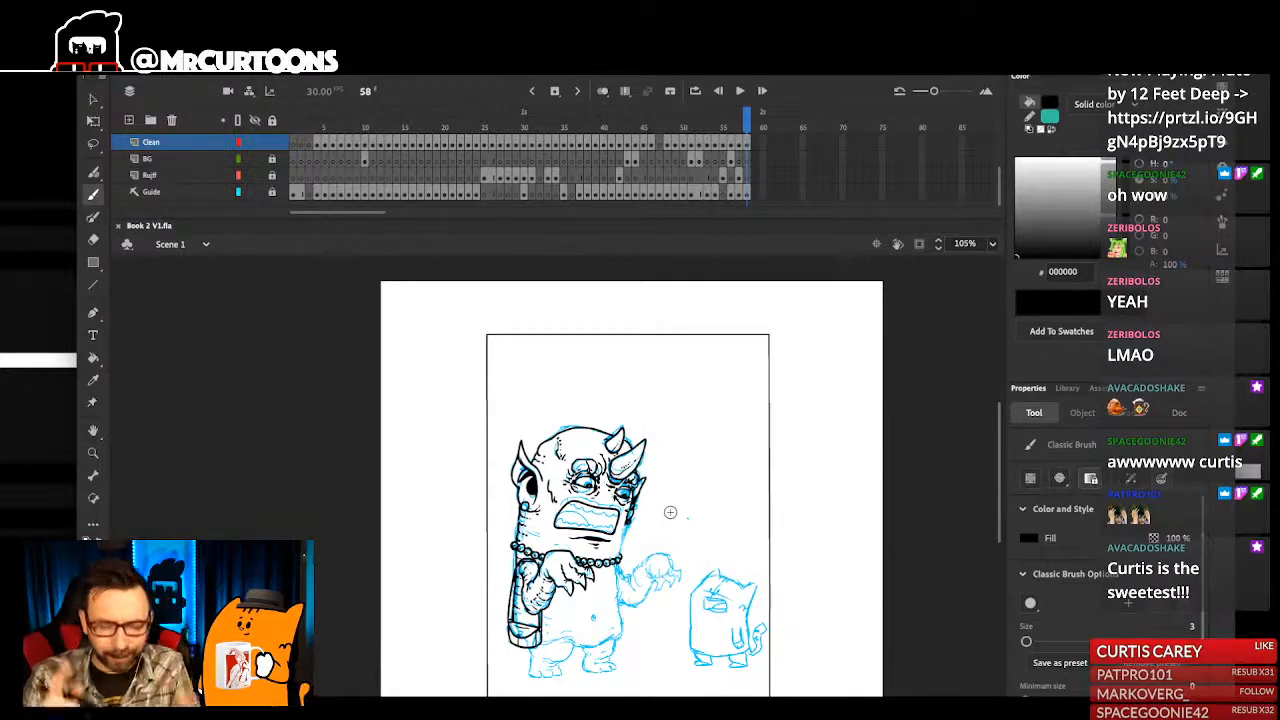
left_click_drag(465, 456, 670, 602)
left_click_drag(539, 306, 575, 451)
left_click_drag(505, 367, 515, 376)
mouse_move(562, 588)
left_mouse_down()
mouse_move(580, 524)
mouse_move(606, 538)
mouse_move(648, 518)
left_mouse_up()
key("ctrl+z")
key("ctrl+2")
key("ctrl+s")
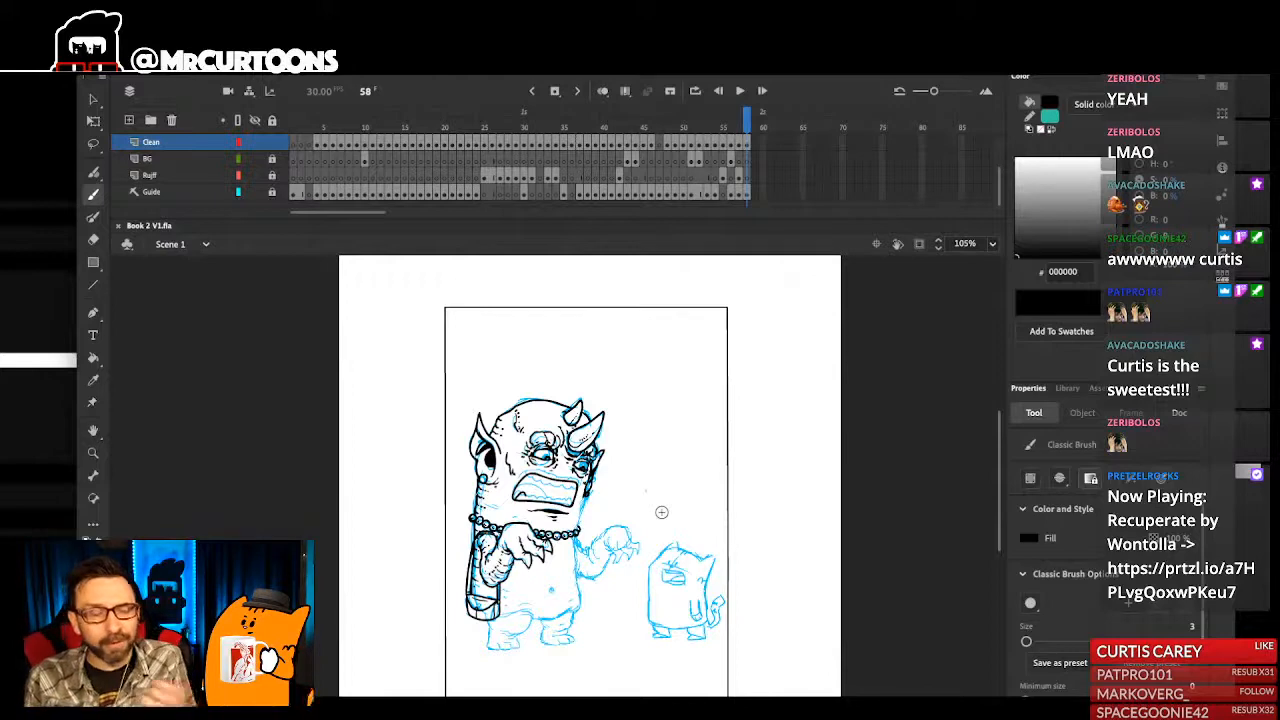
left_click_drag(524, 422, 560, 576)
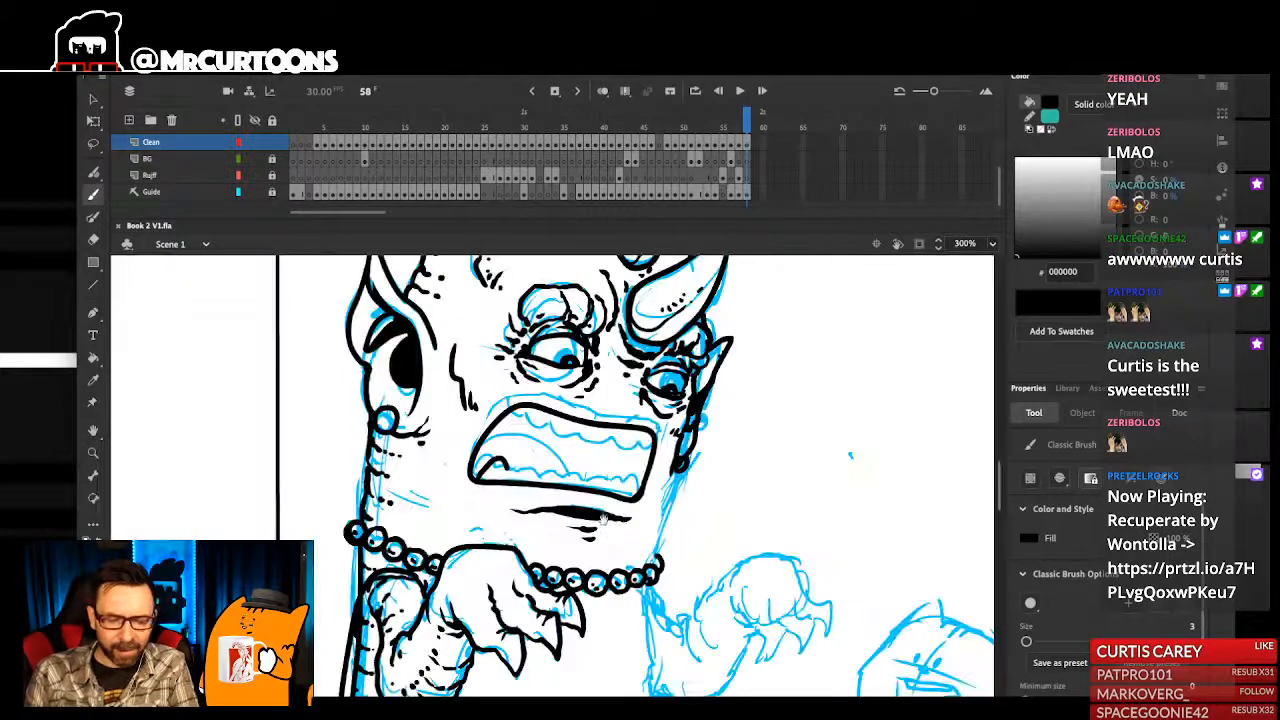
- Ink two small black nostril dots between the monster's eyes, just above the mouth
left_click_drag(605, 534, 616, 616)
left_click_drag(502, 368, 778, 553)
left_click_drag(630, 507, 661, 502)
left_click_drag(599, 557, 632, 545)
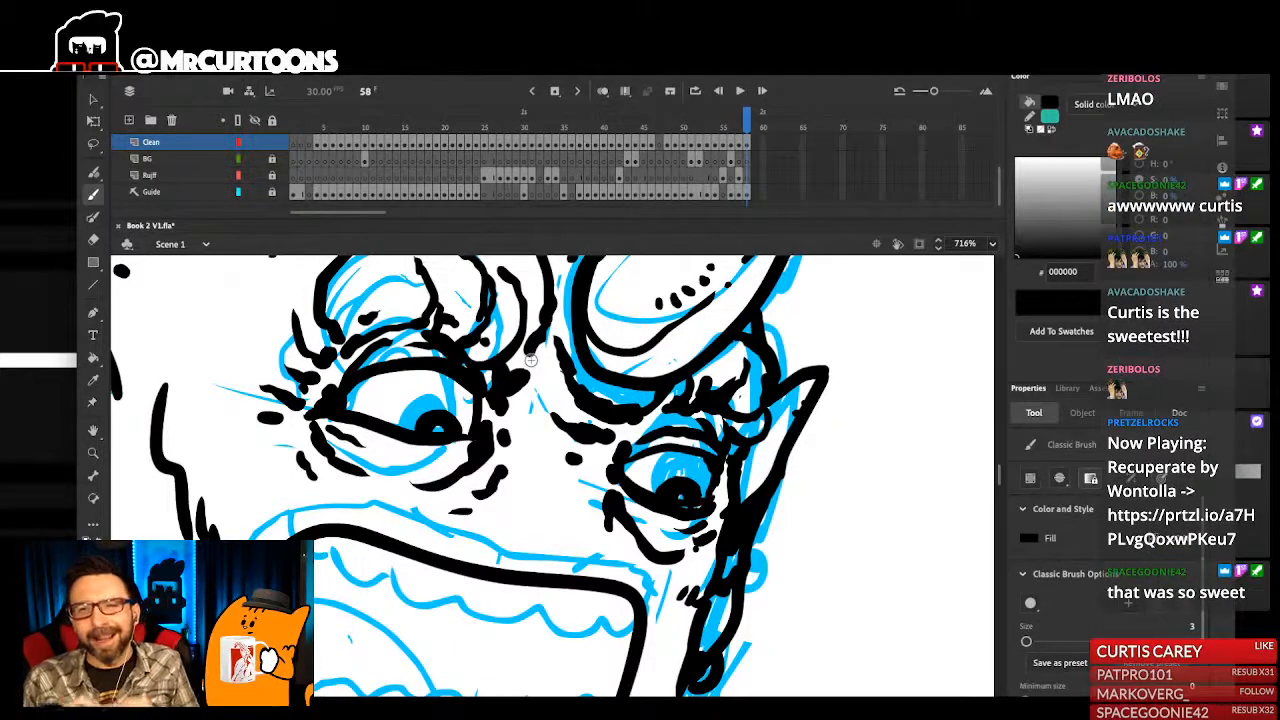
scroll(586, 528, "left", 1)
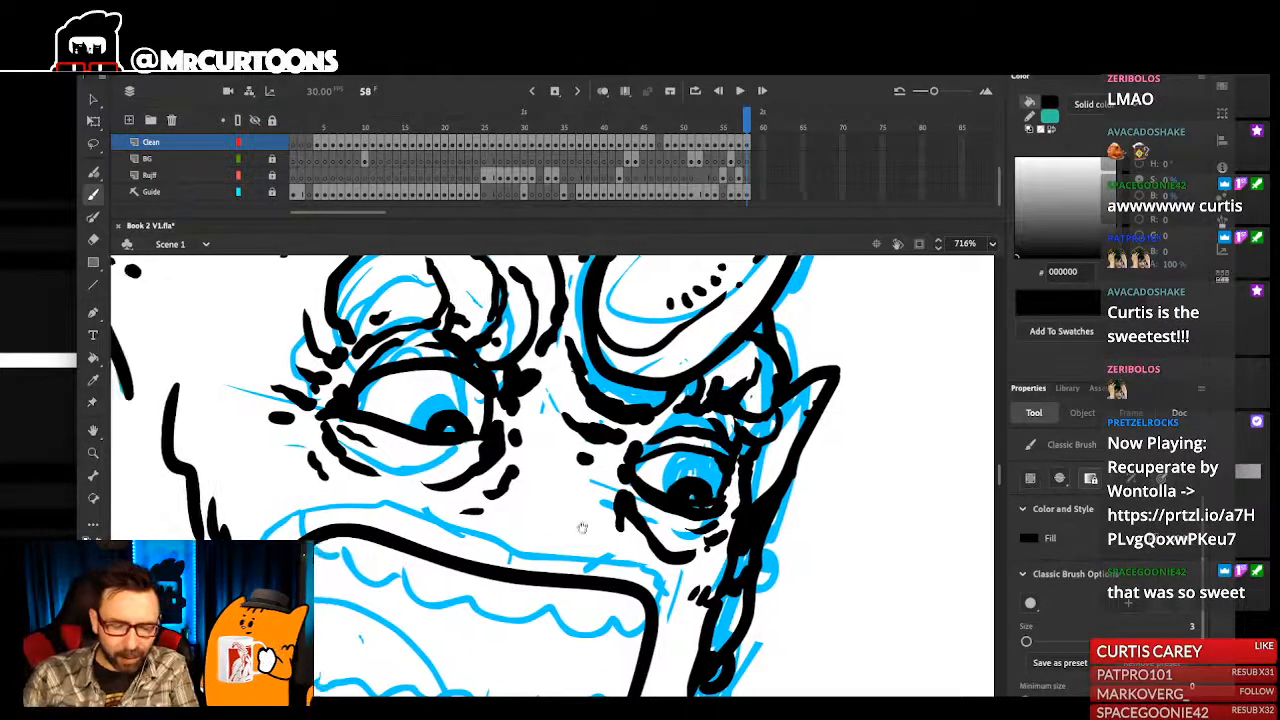
left_click(545, 508)
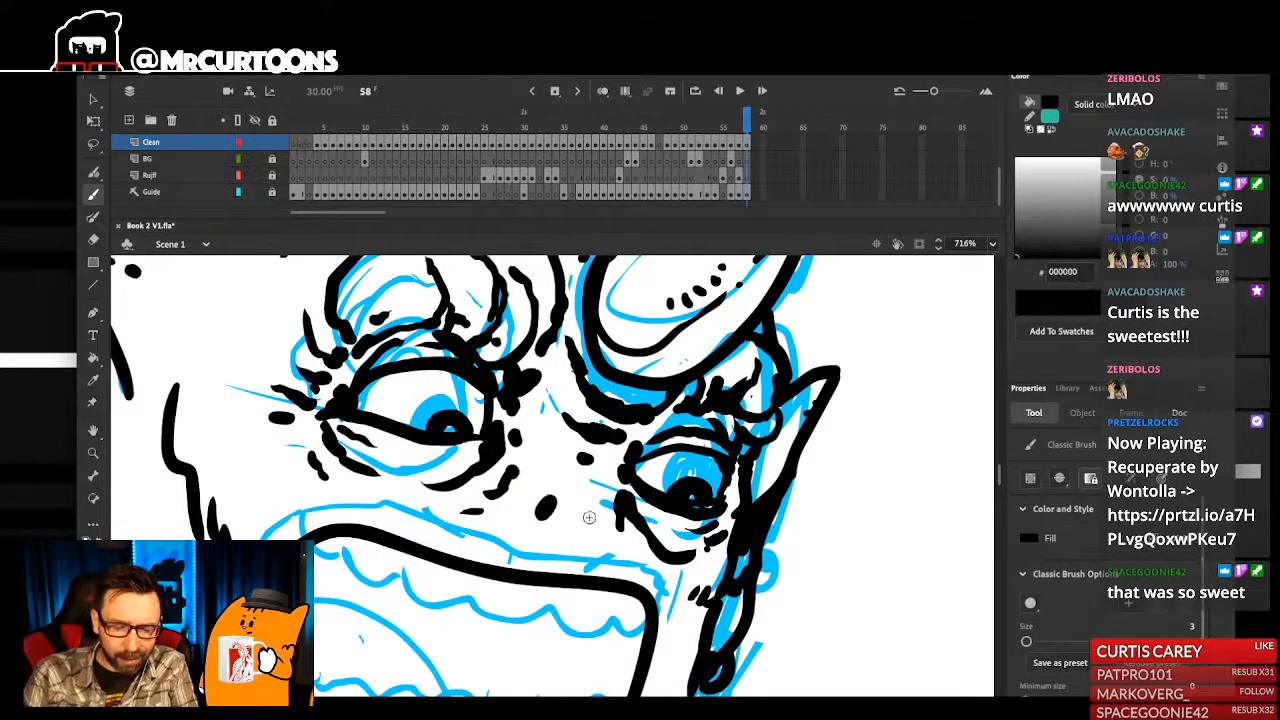
left_click(585, 520)
key("z")
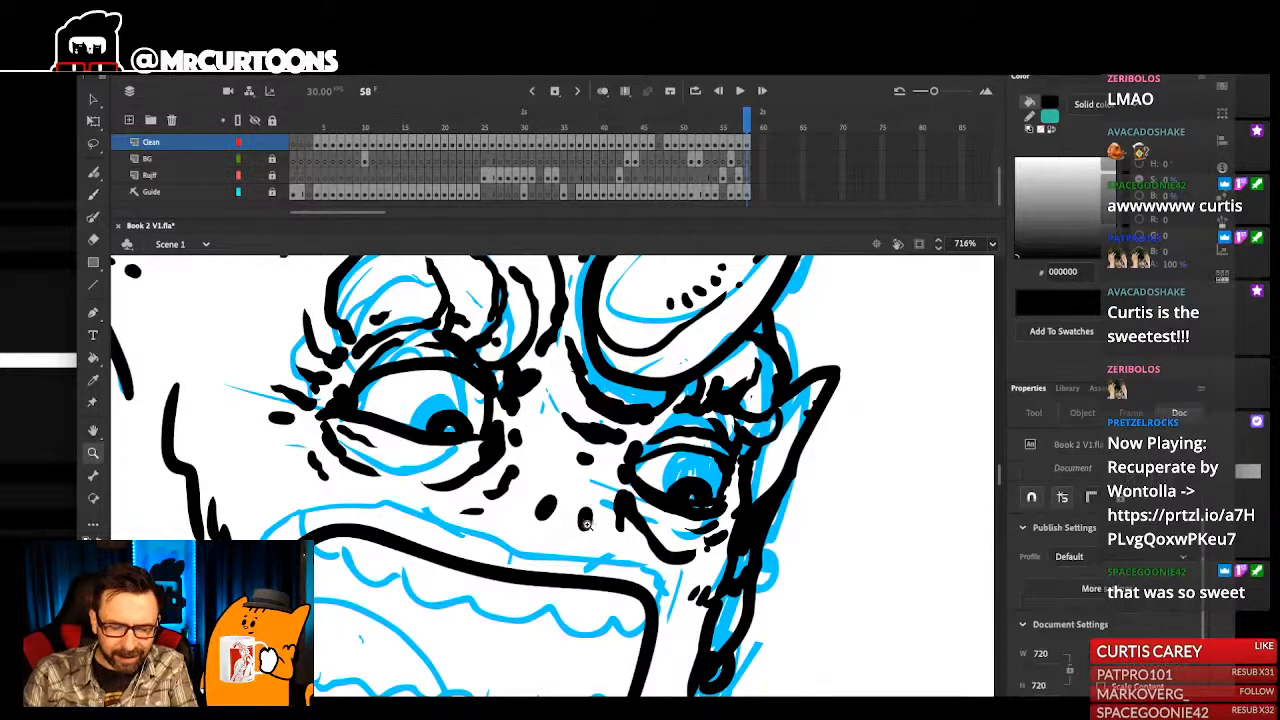
left_click(589, 519)
key("ctrl+1")
left_click_drag(601, 535, 614, 539)
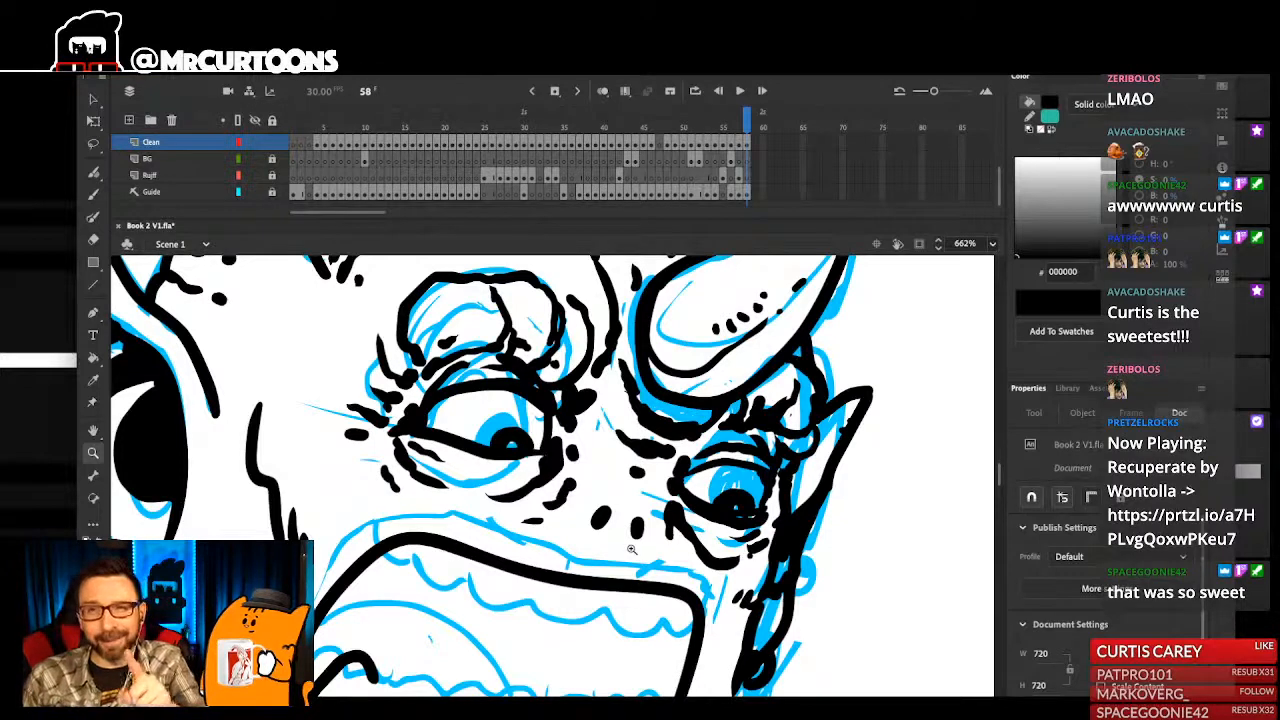
- Ink the jagged row of pointed upper teeth across the monster's mouth, following the sketched tooth line
key("b")
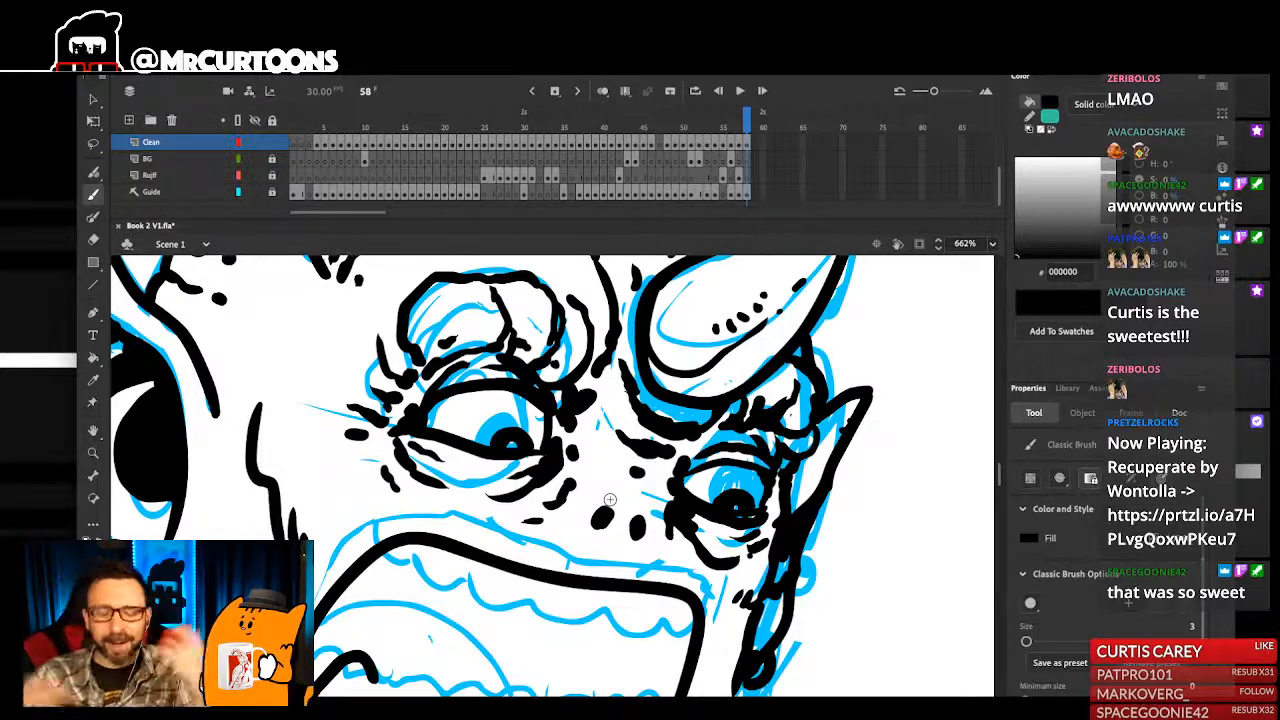
left_click_drag(692, 601, 735, 558)
mouse_move(448, 504)
left_mouse_down()
mouse_move(449, 530)
mouse_move(471, 520)
mouse_move(477, 545)
mouse_move(510, 538)
left_mouse_up()
key("ctrl+z")
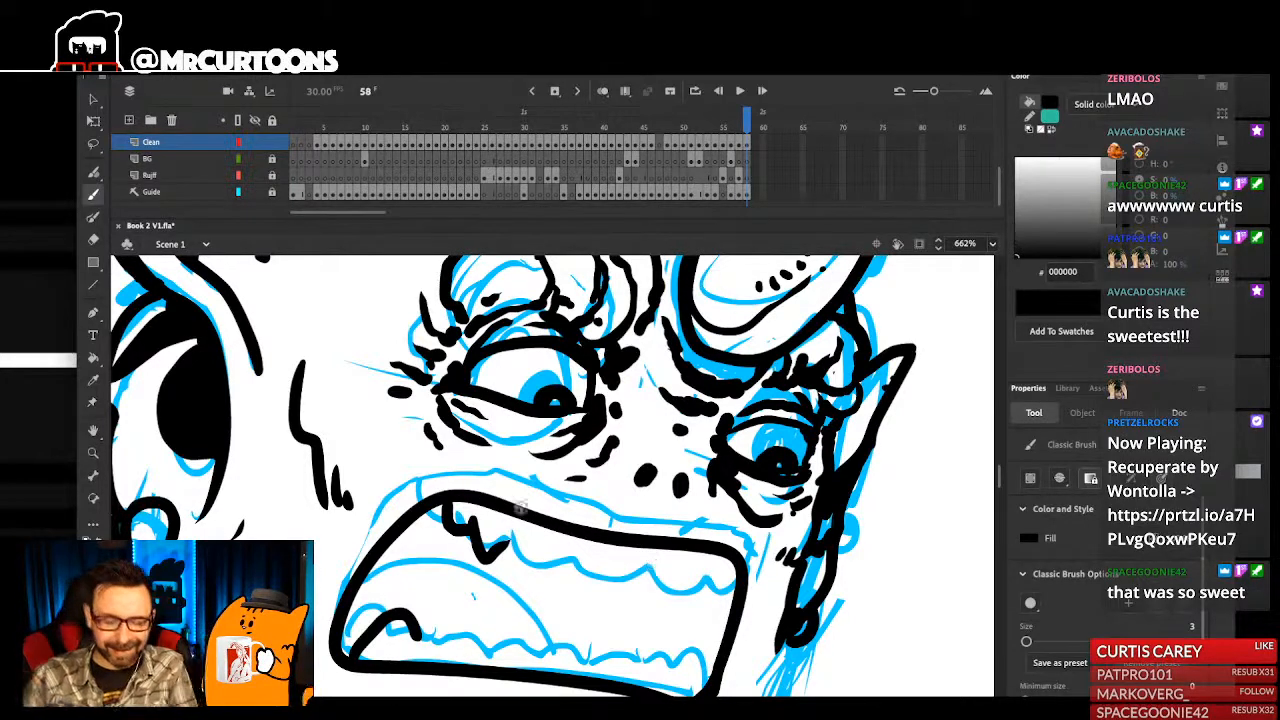
mouse_move(506, 545)
left_mouse_down()
mouse_move(584, 550)
mouse_move(560, 557)
mouse_move(567, 574)
mouse_move(627, 538)
mouse_move(602, 569)
mouse_move(663, 565)
mouse_move(671, 595)
mouse_move(707, 563)
mouse_move(704, 590)
mouse_move(738, 550)
left_mouse_up()
left_click_drag(445, 522, 437, 499)
key("ctrl+z")
left_click_drag(700, 572, 730, 544)
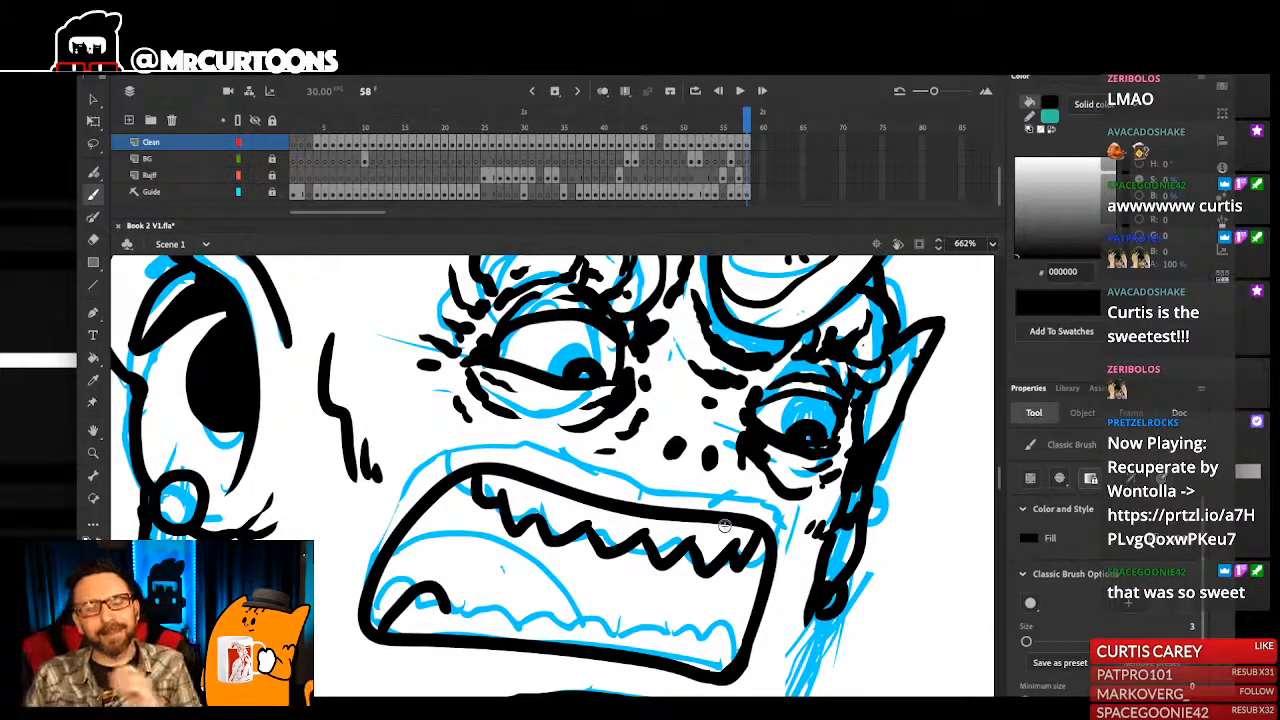
- Delete the single curved tooth in the mouth's lower near corner and try a first pass at the lower teeth
left_click_drag(384, 628, 400, 626)
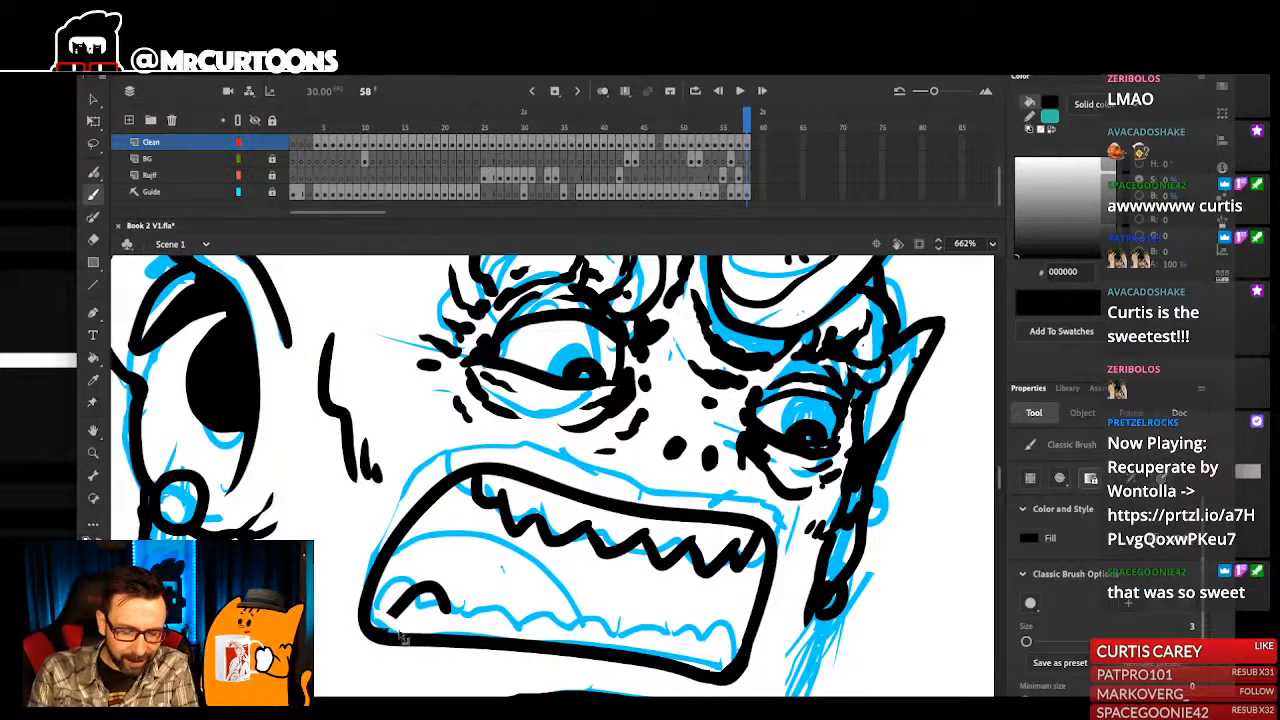
left_click(429, 589, "ctrl")
key("Delete")
left_click_drag(431, 580, 441, 568)
left_click_drag(666, 625, 660, 628)
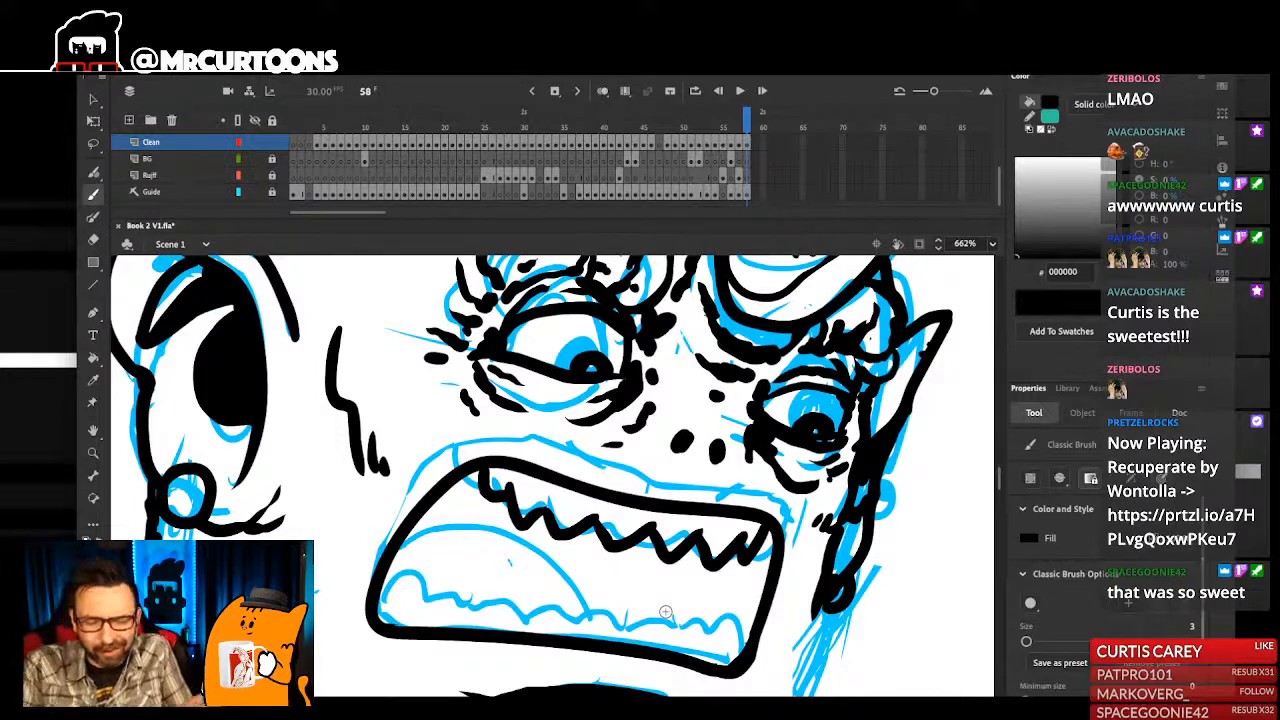
mouse_move(712, 641)
left_mouse_down()
mouse_move(744, 621)
mouse_move(757, 544)
mouse_move(756, 590)
mouse_move(756, 562)
mouse_move(729, 593)
mouse_move(719, 563)
mouse_move(696, 589)
mouse_move(692, 565)
mouse_move(665, 583)
mouse_move(661, 556)
mouse_move(585, 583)
mouse_move(616, 543)
mouse_move(586, 570)
mouse_move(549, 556)
left_mouse_up()
key("ctrl+z")
key("ctrl+z")
key("ctrl+z")
- Ink the jagged row of pointed lower teeth from the mouth's far corner to its near corner
mouse_move(628, 578)
left_mouse_down()
mouse_move(618, 544)
mouse_move(584, 568)
mouse_move(534, 569)
left_mouse_up()
left_click_drag(636, 542, 658, 557)
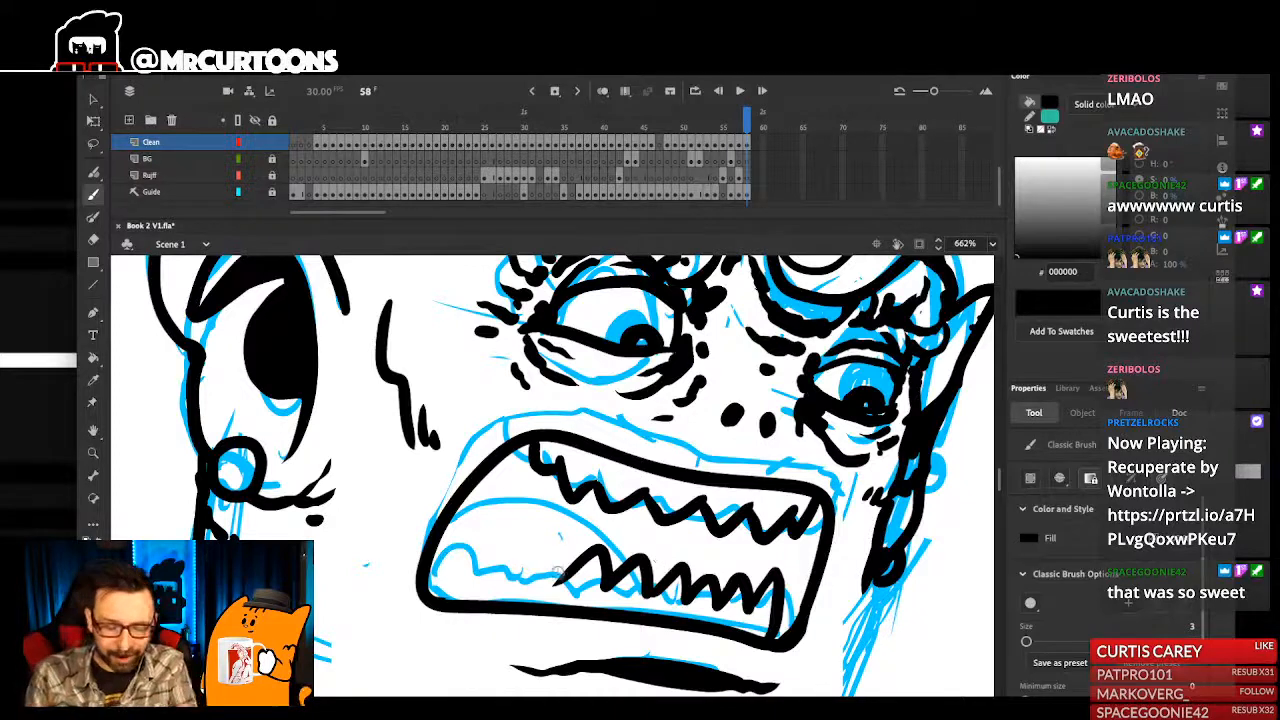
mouse_move(562, 578)
left_mouse_down()
mouse_move(503, 550)
mouse_move(452, 577)
mouse_move(545, 583)
left_mouse_up()
key("ctrl+z")
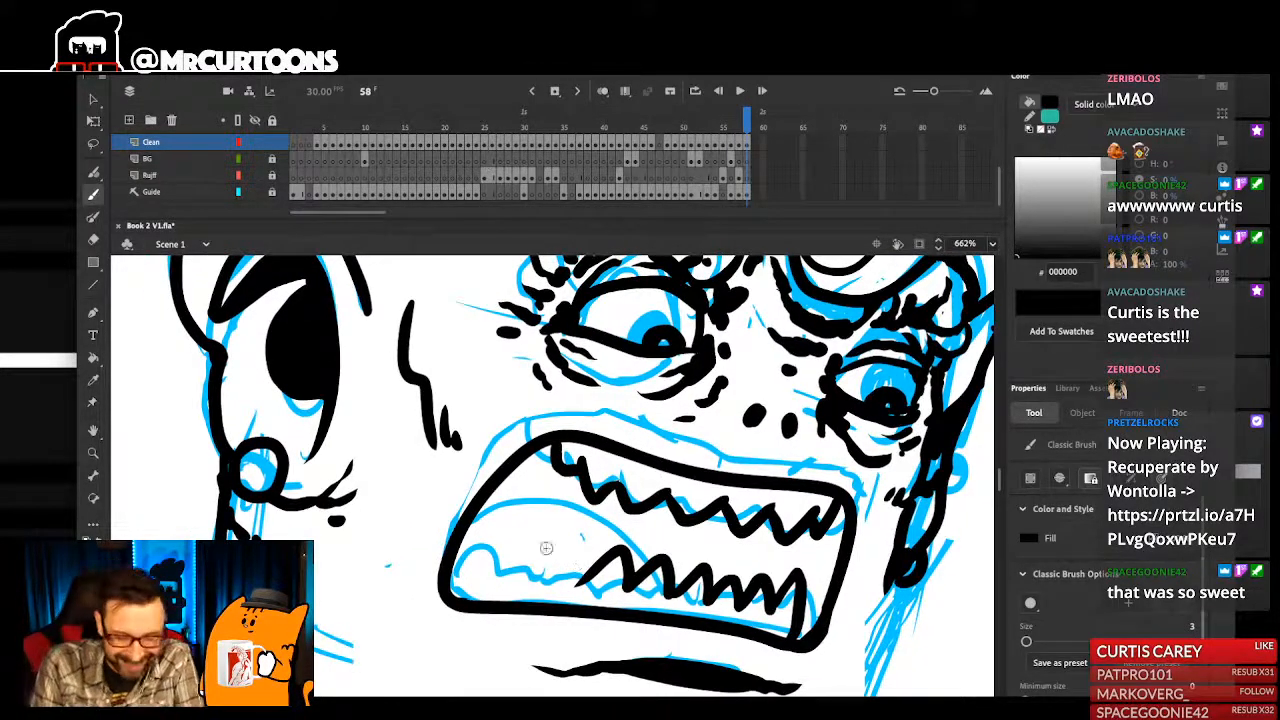
mouse_move(465, 601)
left_mouse_down()
mouse_move(515, 564)
mouse_move(513, 585)
mouse_move(553, 557)
mouse_move(592, 580)
left_mouse_up()
key("ctrl+z")
mouse_move(470, 602)
left_mouse_down()
mouse_move(488, 569)
mouse_move(517, 581)
mouse_move(547, 553)
mouse_move(584, 566)
left_mouse_up()
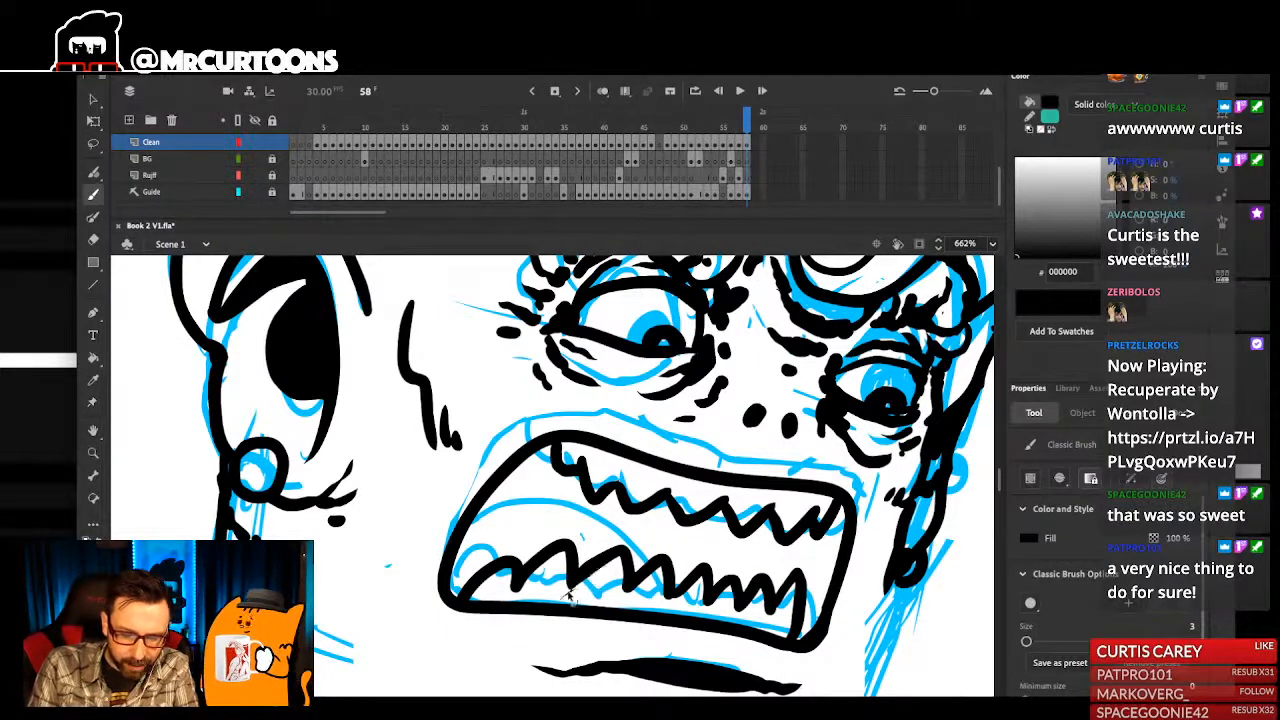
- Ink the curved top of the tongue behind the lower teeth and fill the mouth cavity with black
scroll(595, 598, "up", 2)
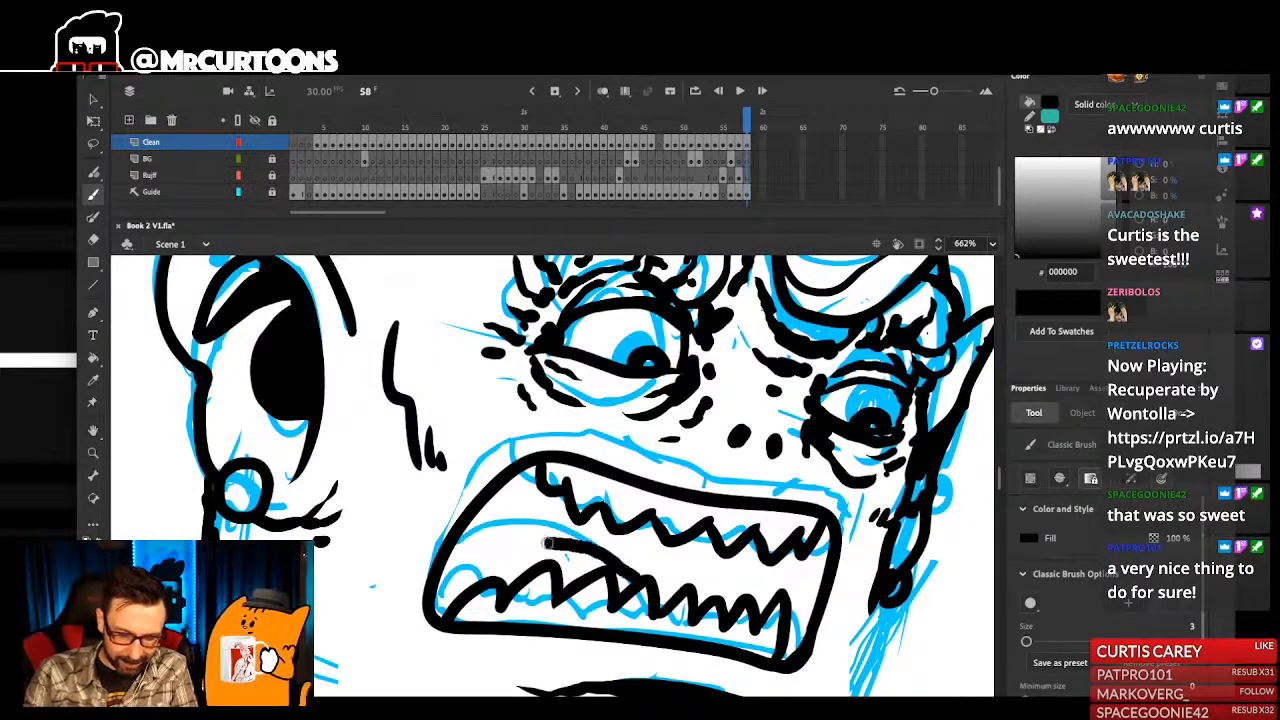
left_click_drag(458, 528, 602, 556)
key("ctrl+z")
mouse_move(468, 516)
left_mouse_down()
mouse_move(602, 541)
mouse_move(542, 533)
mouse_move(597, 545)
mouse_move(630, 581)
left_mouse_up()
key("k")
left_click(757, 565)
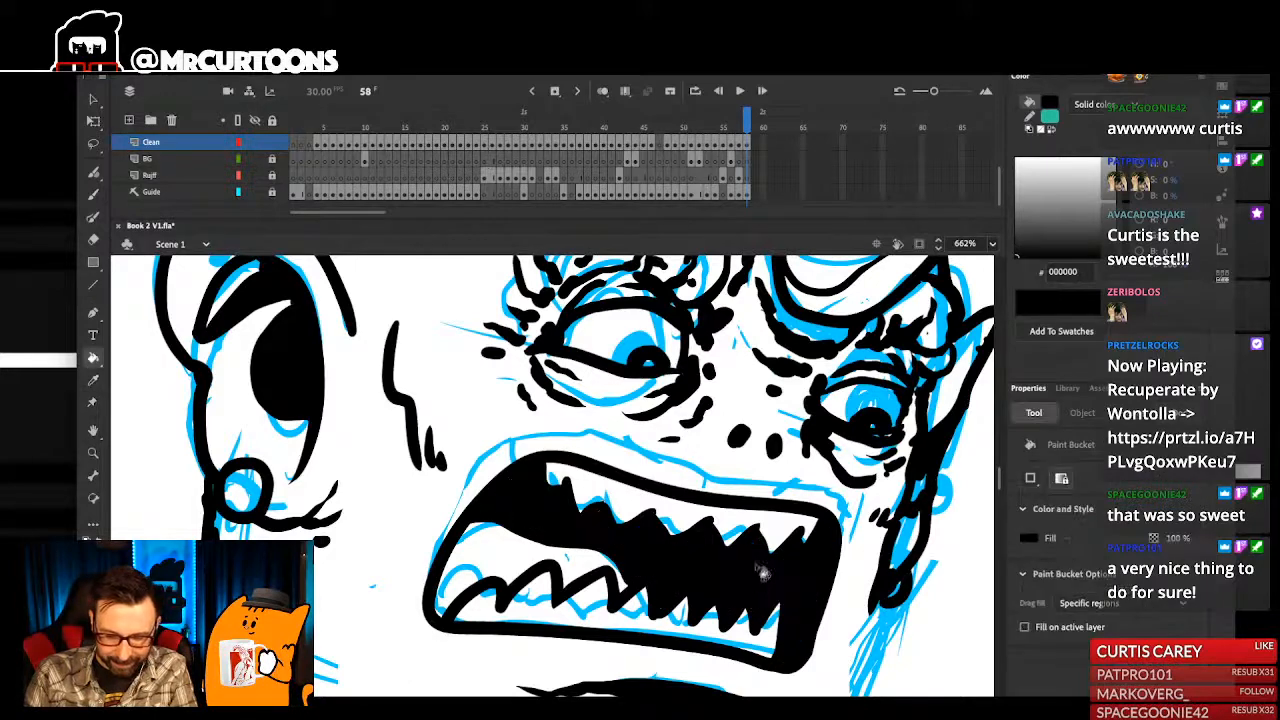
- Ink the far side of the monster's face from below the far ear down to the necklace
key("ctrl+1")
scroll(562, 428, "up", 5)
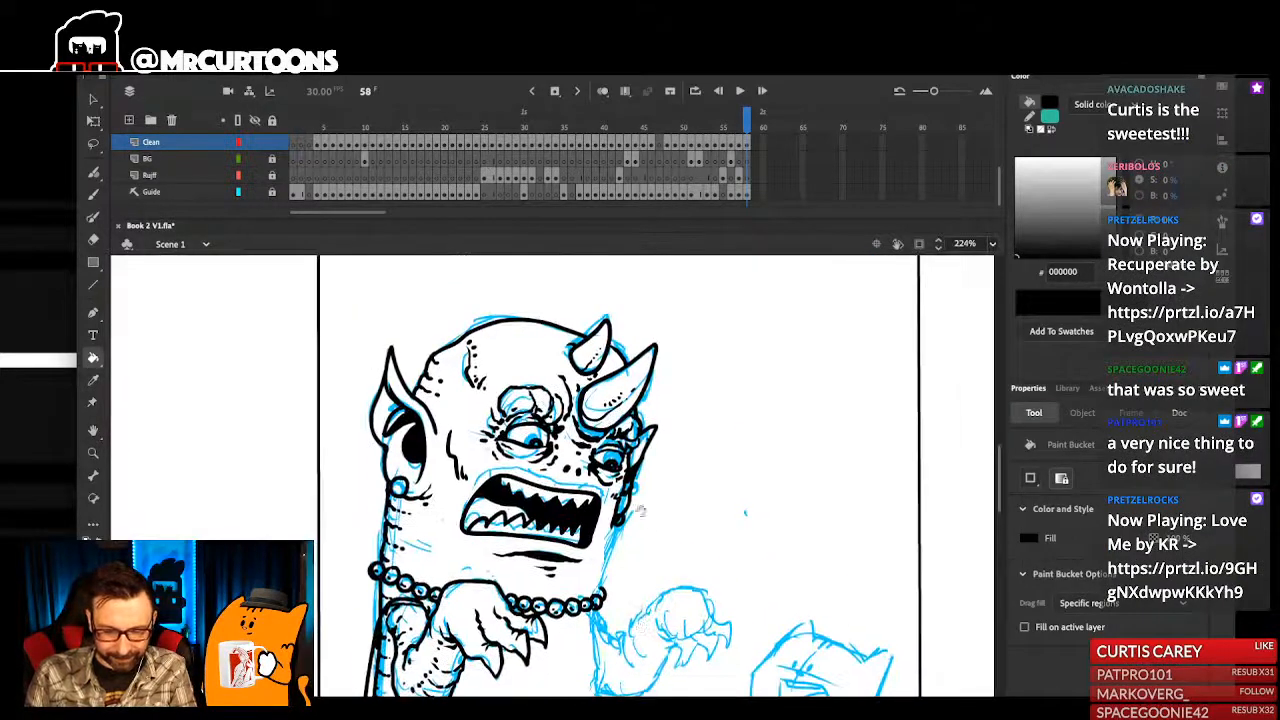
key("b")
left_click_drag(580, 568, 709, 505)
left_click_drag(728, 372, 705, 488)
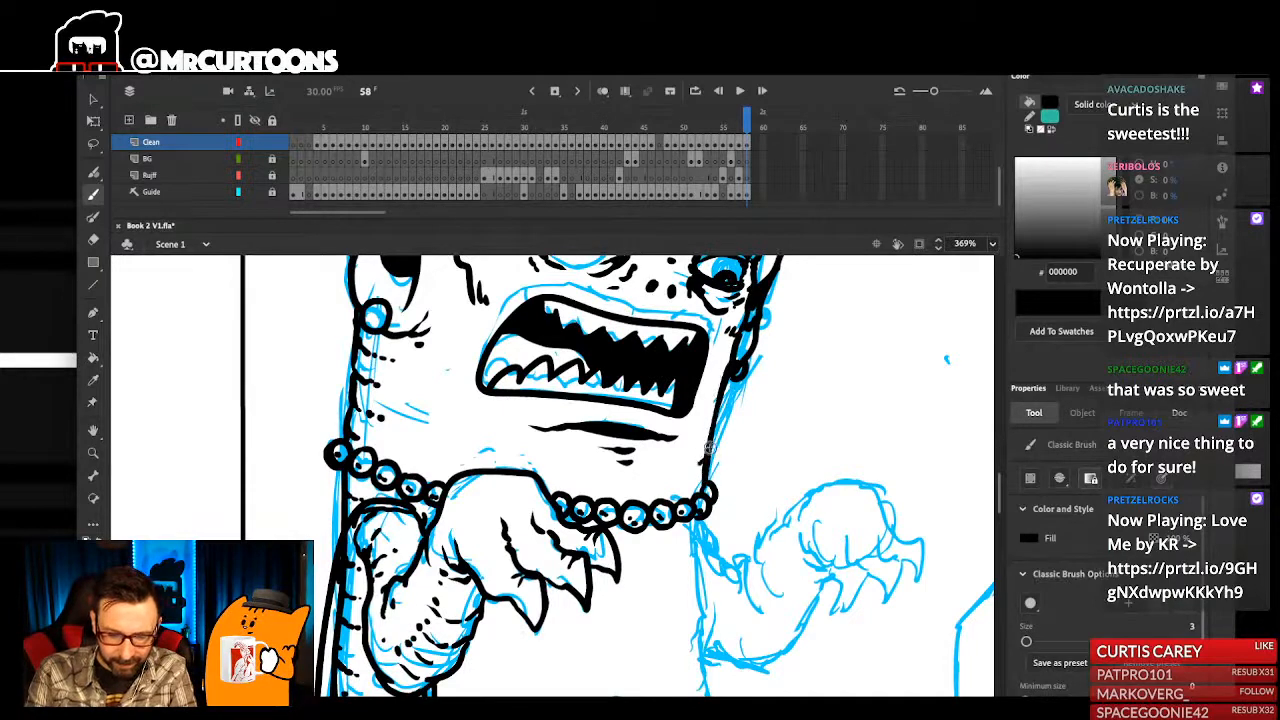
- Ink the far side of the torso from the necklace down around the belly's lower corner, with short side creases
scroll(710, 431, "up", 2)
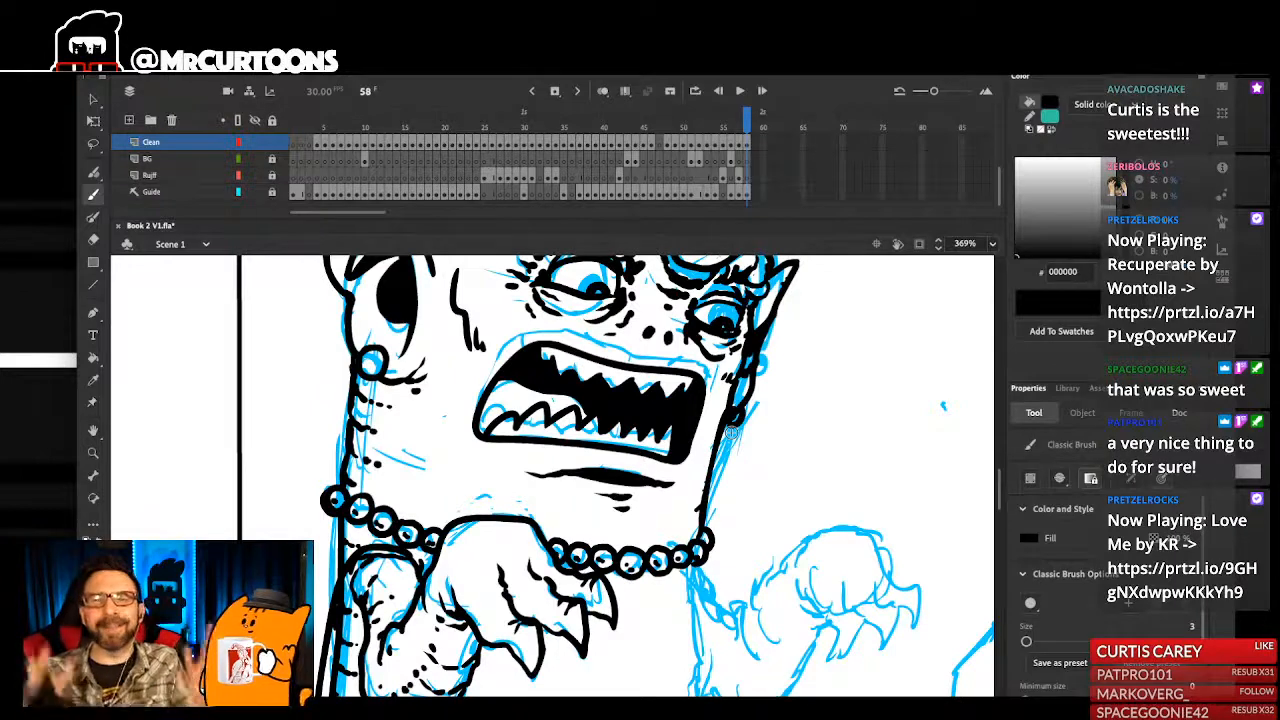
mouse_move(706, 557)
left_mouse_down()
mouse_move(738, 382)
mouse_move(739, 528)
mouse_move(758, 490)
mouse_move(760, 522)
left_mouse_up()
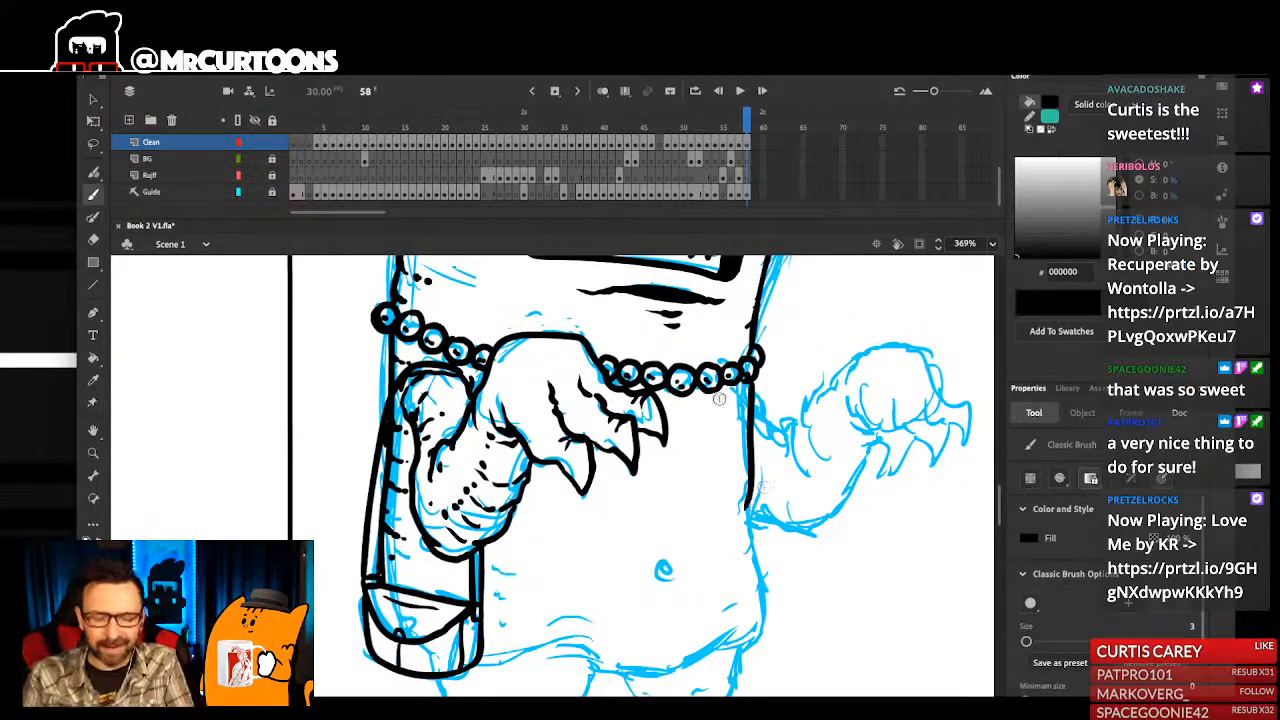
mouse_move(750, 502)
left_mouse_down()
mouse_move(763, 607)
mouse_move(746, 642)
left_mouse_up()
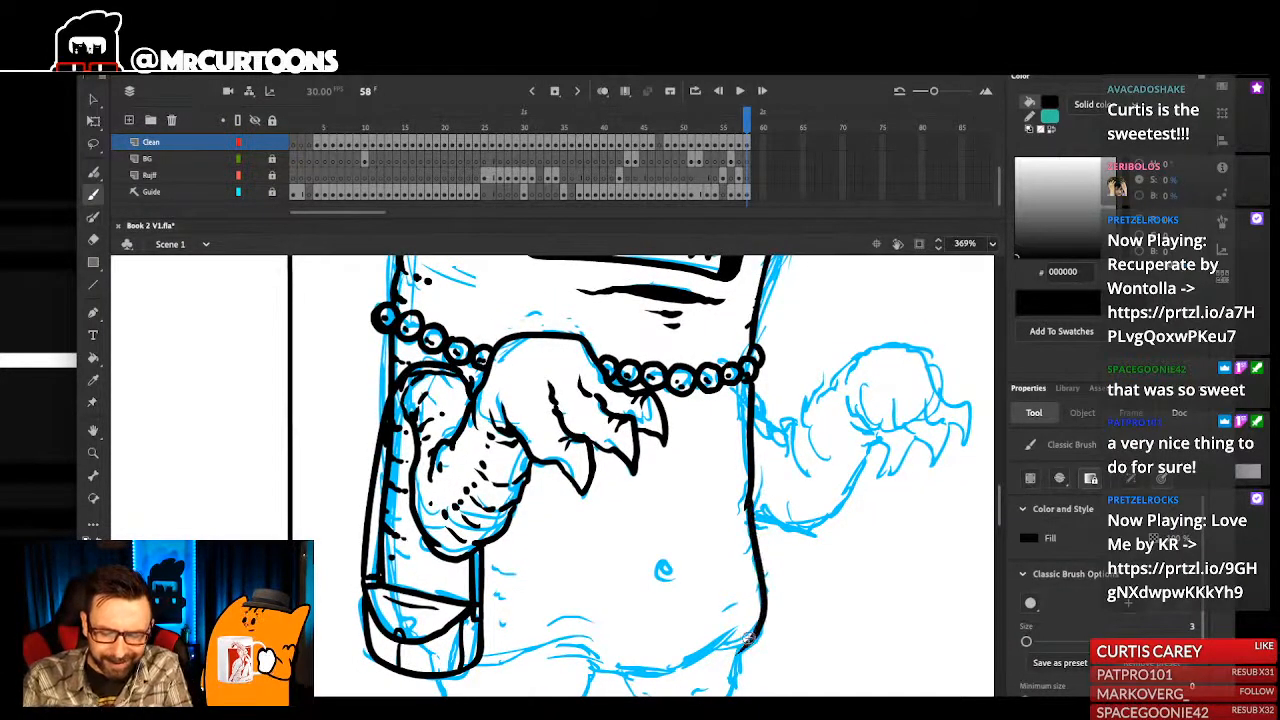
scroll(755, 585, "up", 1)
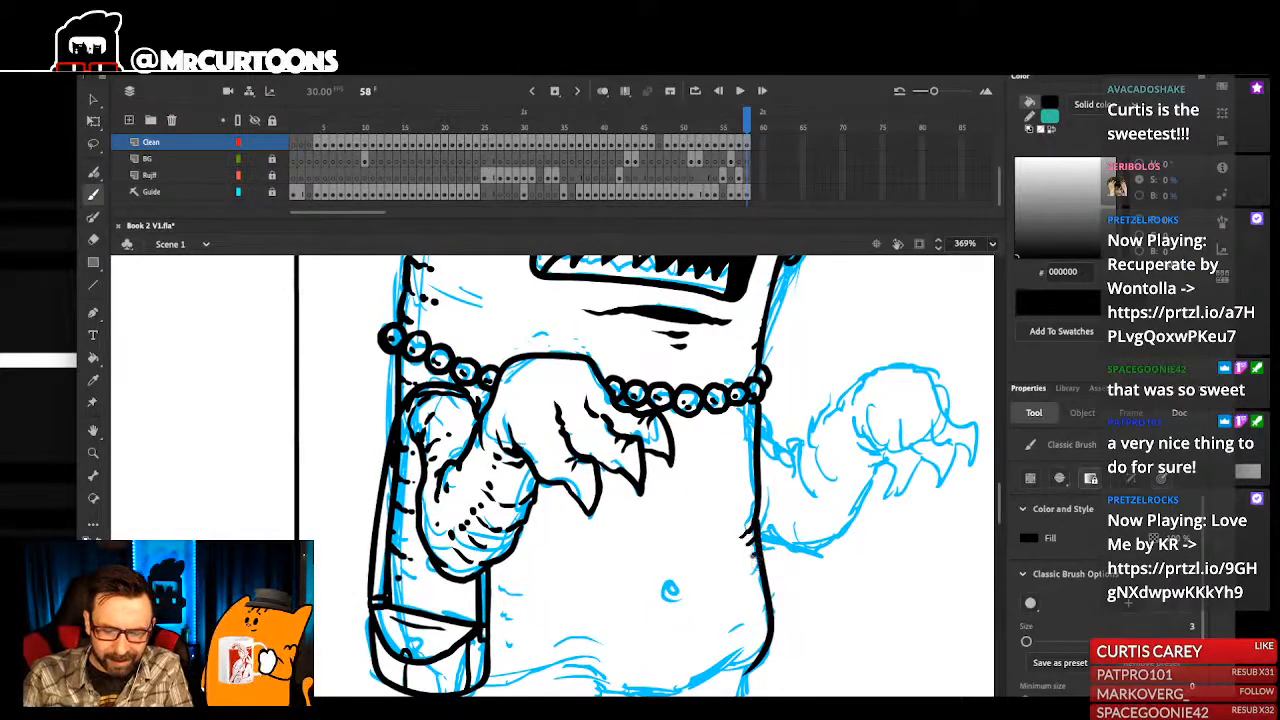
- Ink short crease marks on the belly beside the bag
mouse_move(491, 585)
left_mouse_down()
mouse_move(519, 594)
mouse_move(511, 605)
left_mouse_up()
left_click(503, 611)
key("ctrl+z")
key("ctrl+z")
left_click_drag(502, 612, 510, 618)
- Ink the round navel with small creases beneath it and a short vertical line above it
mouse_move(700, 607)
left_mouse_down()
mouse_move(720, 548)
mouse_move(688, 526)
mouse_move(698, 544)
mouse_move(701, 523)
mouse_move(693, 533)
left_mouse_up()
key("ctrl+z")
key("ctrl+z")
key("ctrl+z")
key("ctrl+z")
key("ctrl+z")
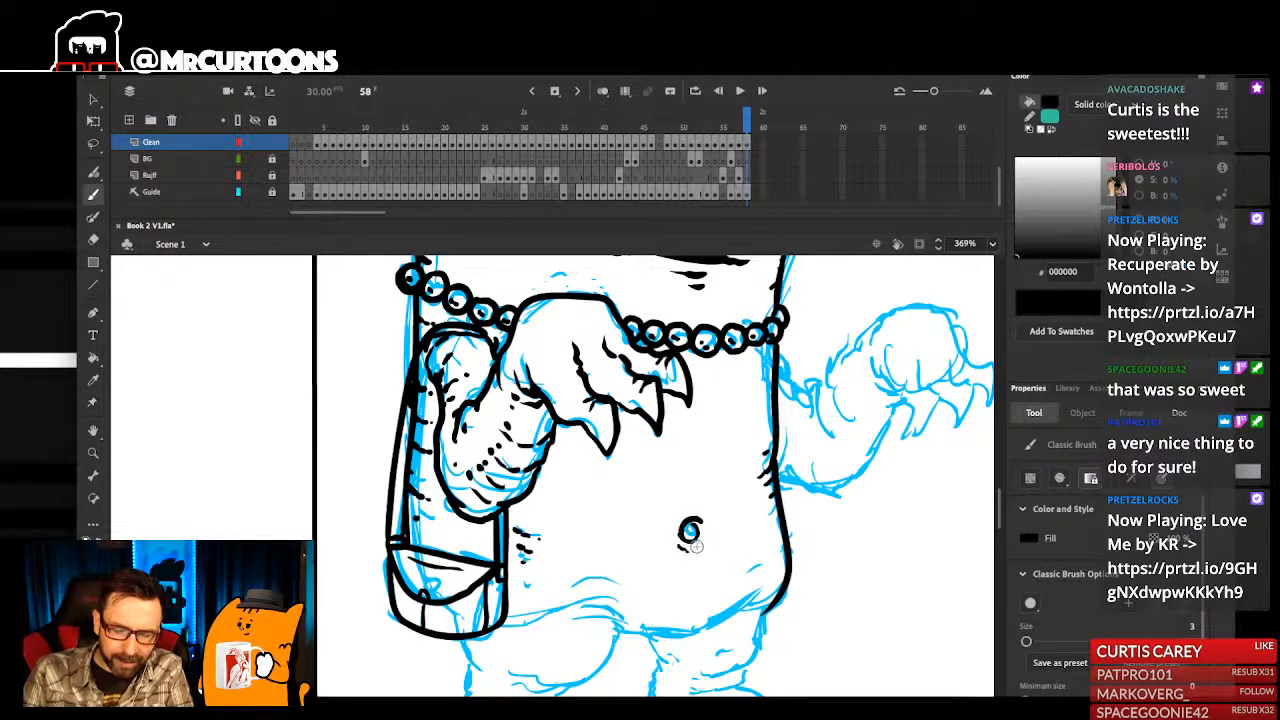
mouse_move(687, 551)
left_mouse_down()
mouse_move(705, 518)
mouse_move(688, 574)
left_mouse_up()
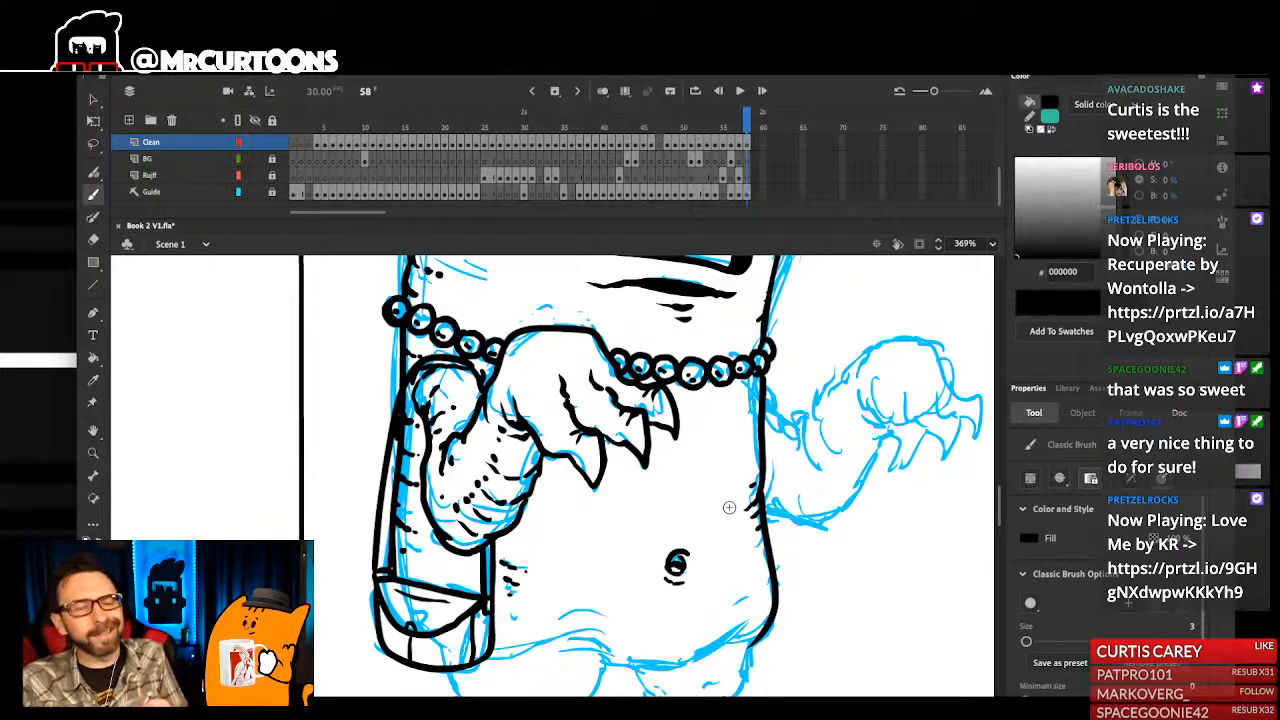
left_click_drag(686, 568, 692, 580)
left_click_drag(684, 514, 685, 540)
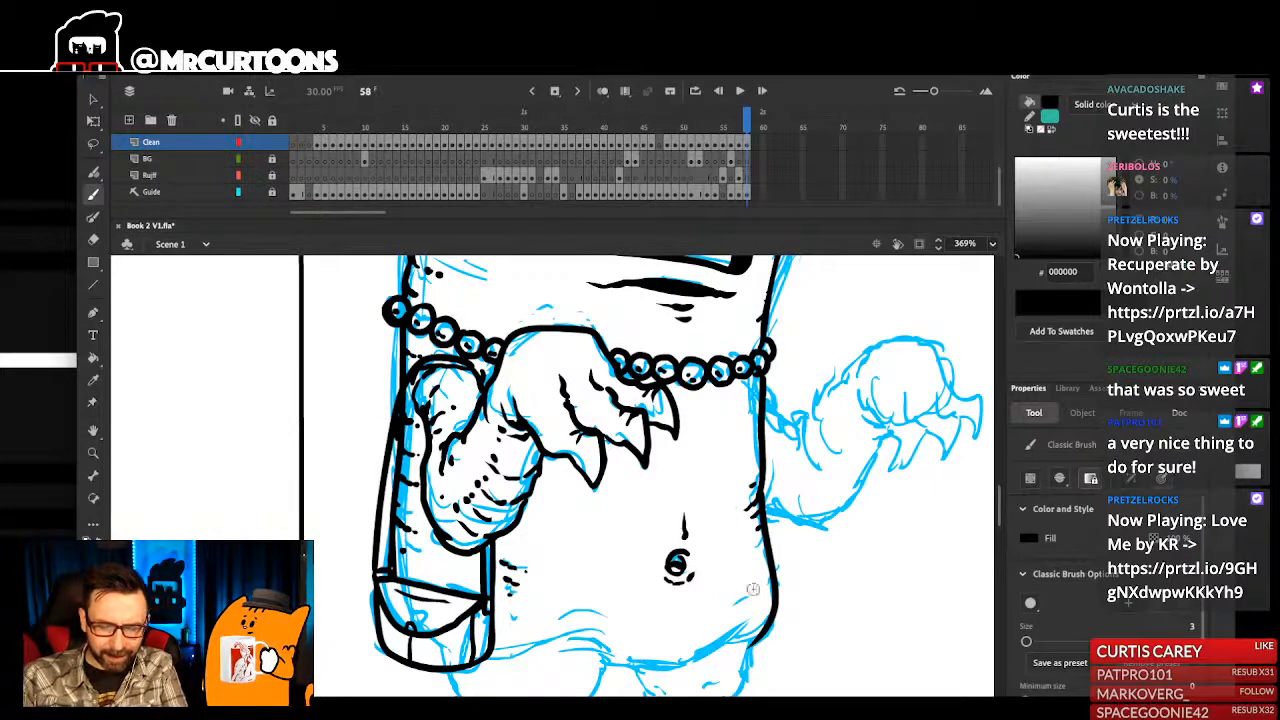
- Ink the lower edge of the belly and the rounded underside of the near thigh
scroll(684, 496, "down", 3)
scroll(684, 496, "left", 2)
mouse_move(810, 522)
left_mouse_down()
mouse_move(754, 554)
mouse_move(672, 561)
mouse_move(712, 548)
mouse_move(702, 575)
mouse_move(645, 599)
mouse_move(587, 585)
left_mouse_up()
key("ctrl+z")
mouse_move(712, 545)
left_mouse_down()
mouse_move(668, 594)
mouse_move(590, 590)
mouse_move(633, 607)
left_mouse_up()
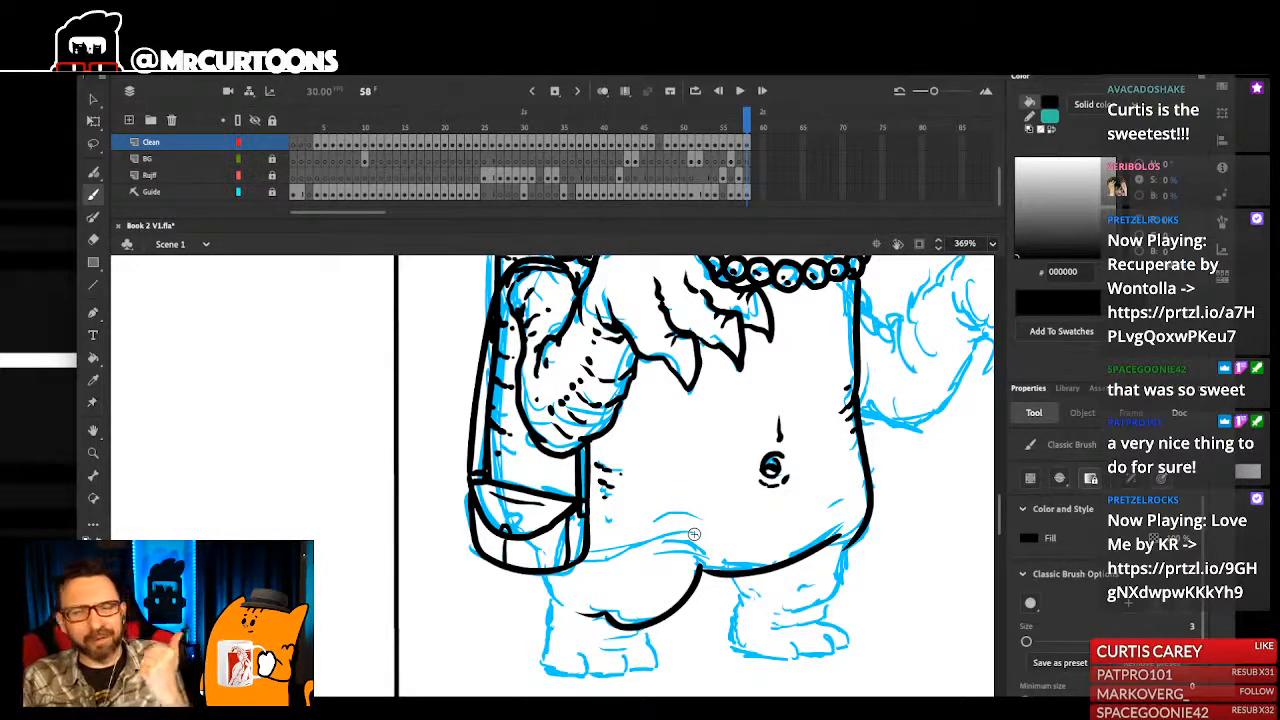
- Ink the monster's near leg and foot with toes and ankle creases, and place a small mark beside the far foot
mouse_move(573, 618)
left_mouse_down()
mouse_move(624, 636)
mouse_move(659, 612)
mouse_move(637, 657)
mouse_move(621, 636)
mouse_move(594, 660)
mouse_move(562, 660)
mouse_move(550, 596)
left_mouse_up()
left_click_drag(631, 533, 628, 553)
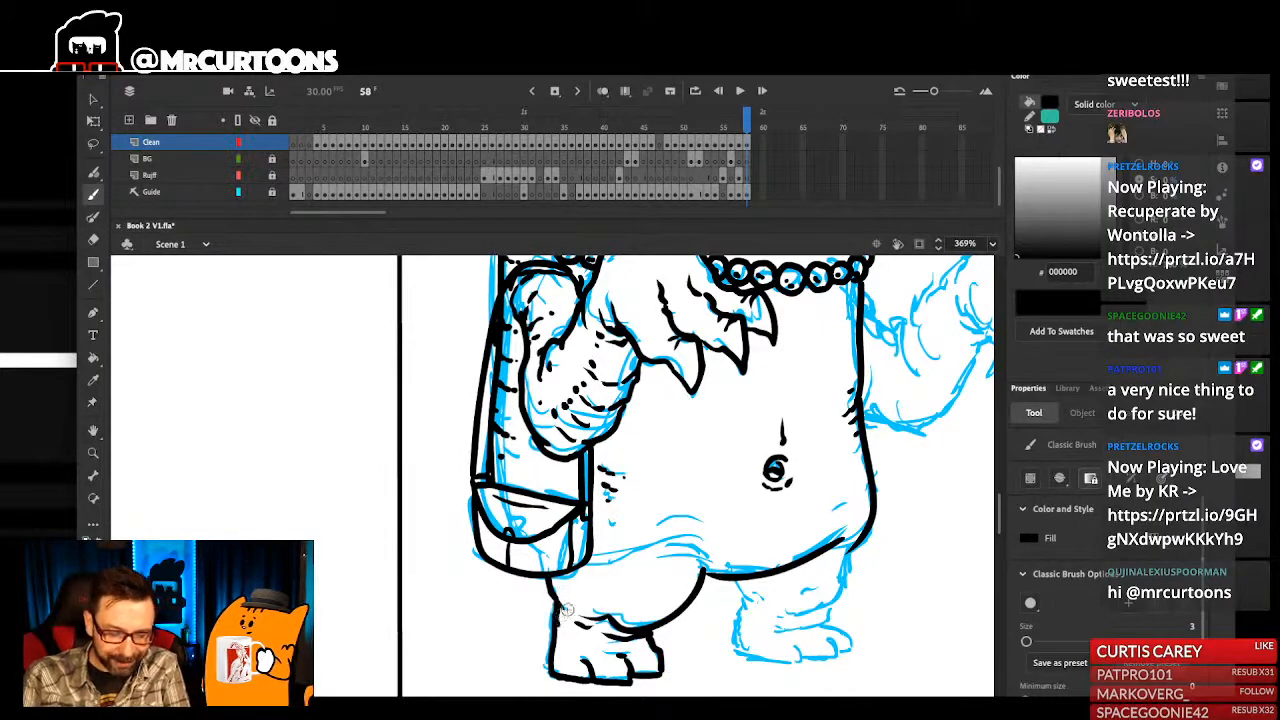
left_click_drag(722, 649, 733, 647)
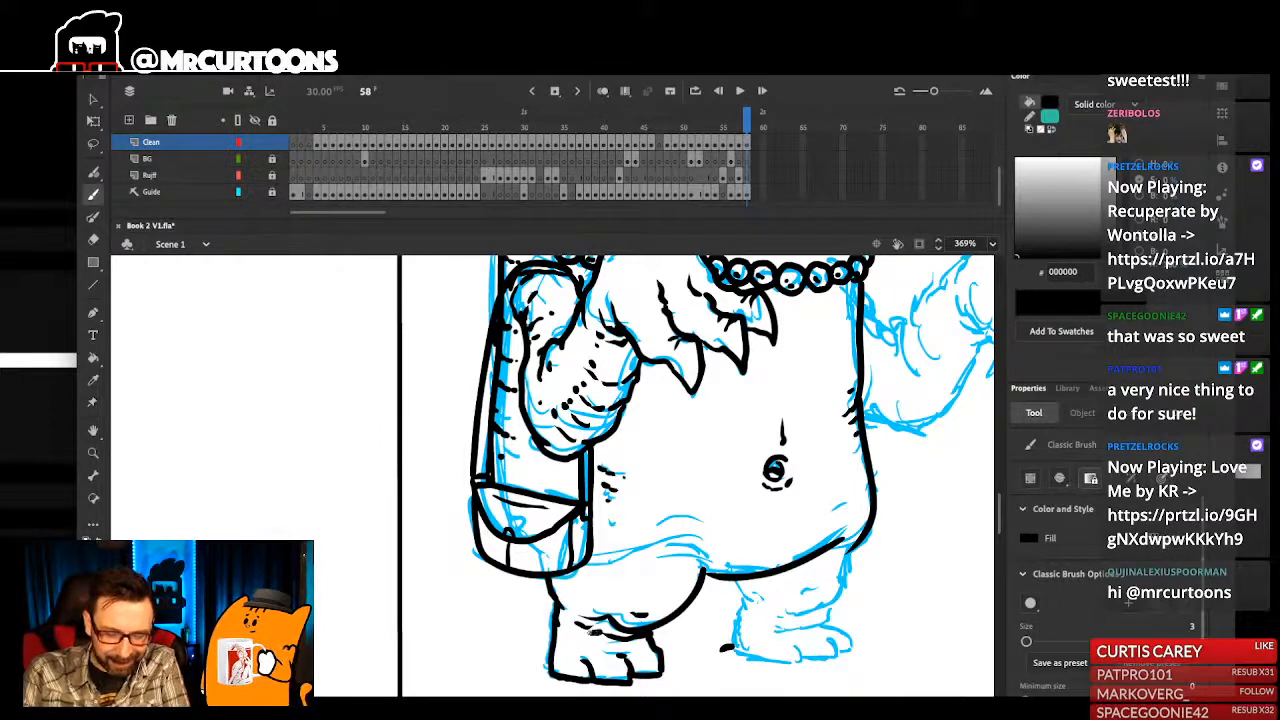
left_click_drag(589, 636, 603, 631)
left_click_drag(815, 571, 815, 566)
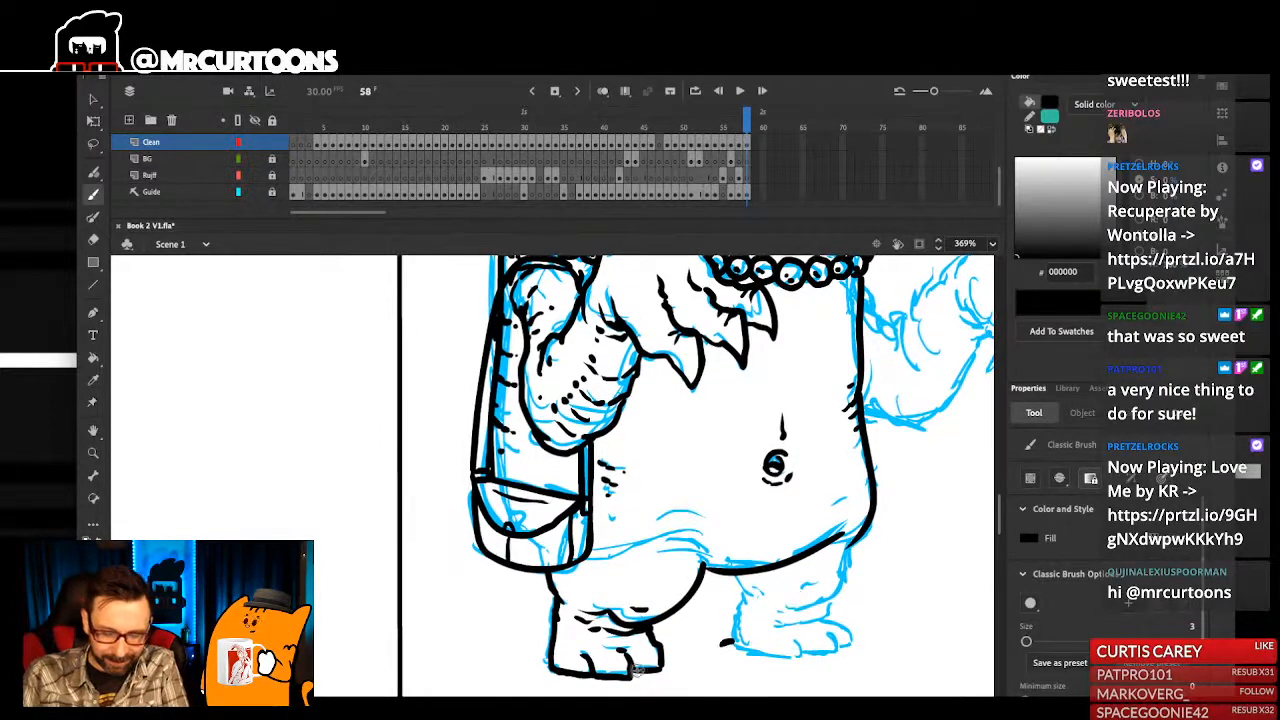
left_click_drag(632, 677, 600, 678)
left_click_drag(912, 553, 874, 565)
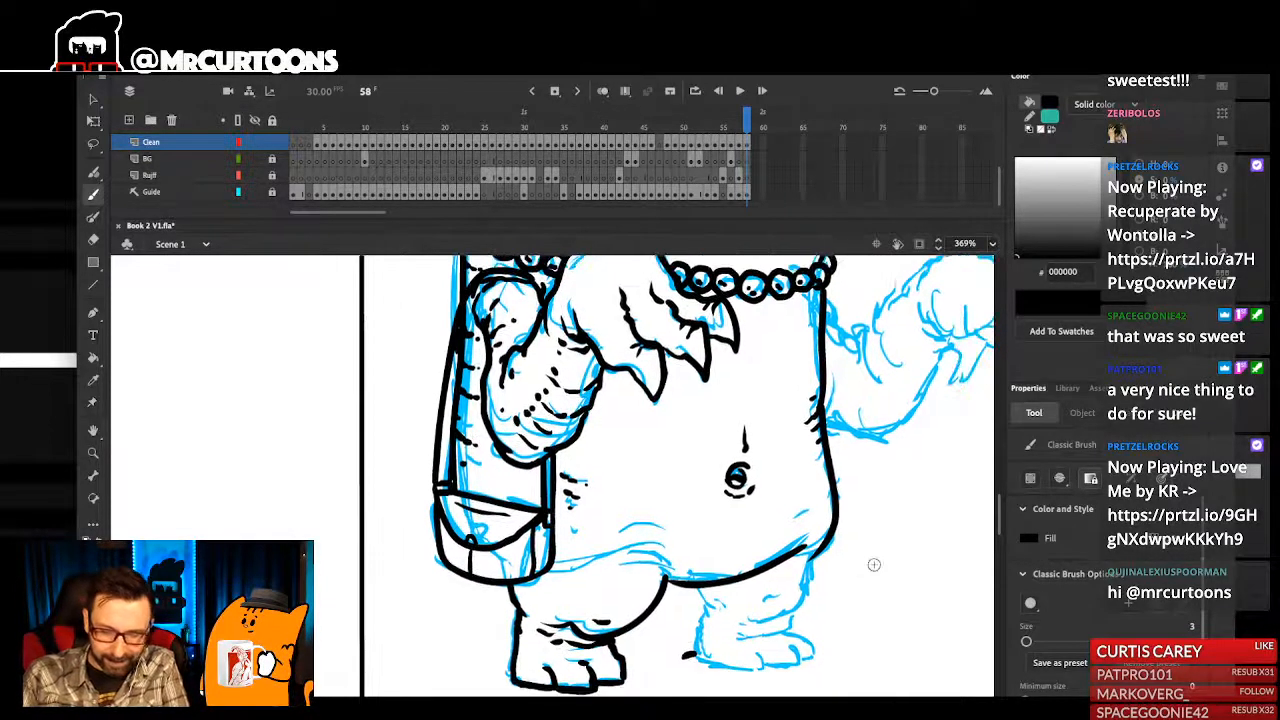
- Ink the curved fold where the monster's near thigh meets the belly
left_click_drag(659, 571, 580, 572)
left_click_drag(629, 594, 661, 591)
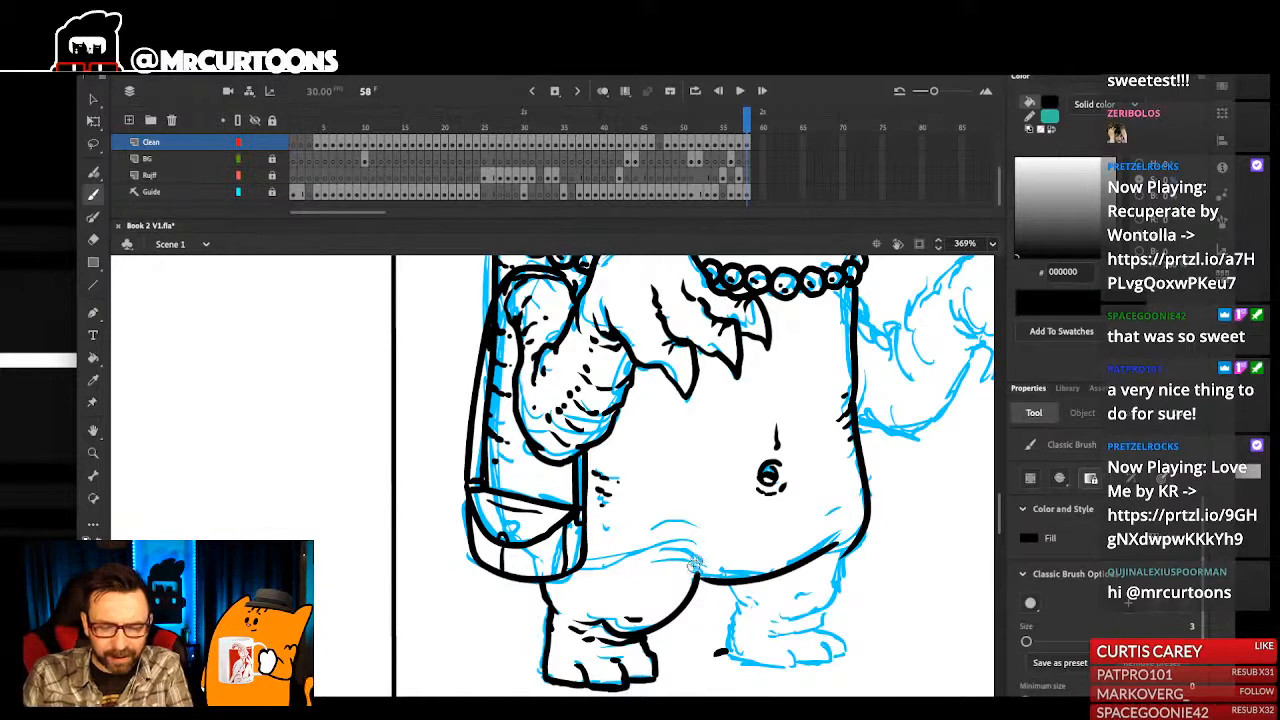
mouse_move(697, 573)
left_mouse_down()
mouse_move(630, 556)
mouse_move(655, 541)
left_mouse_up()
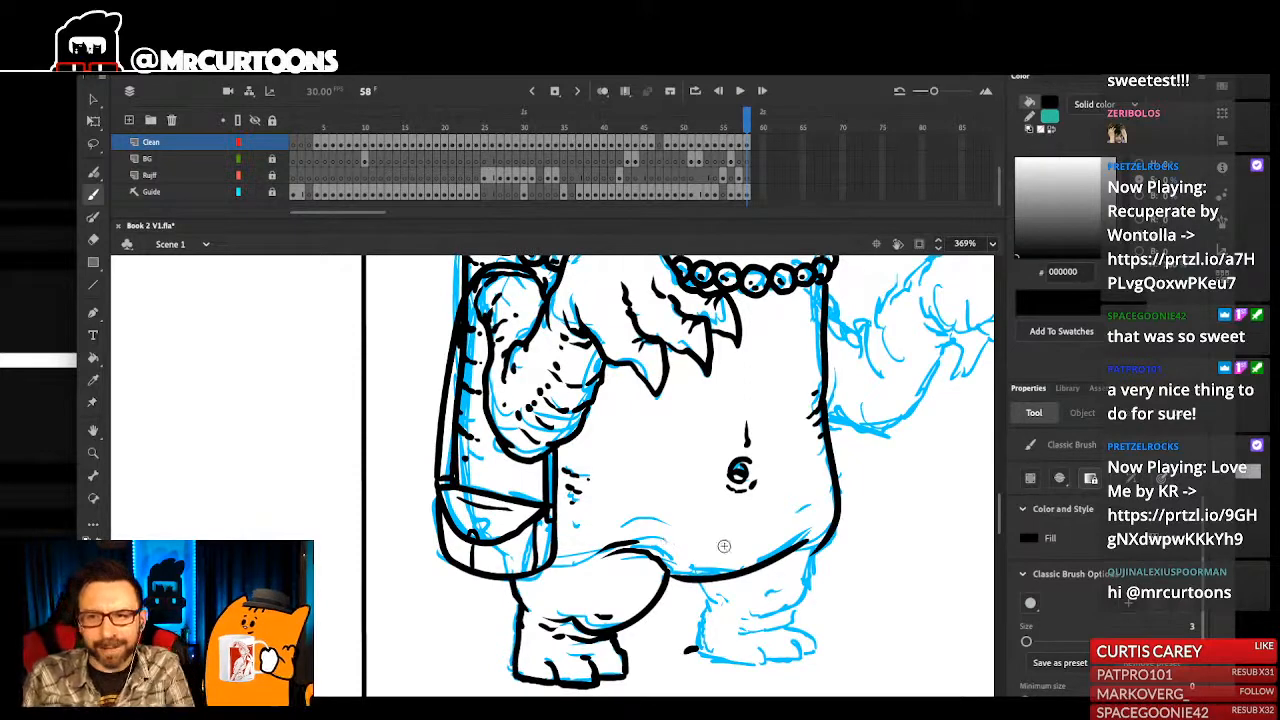
left_click_drag(798, 524, 808, 533)
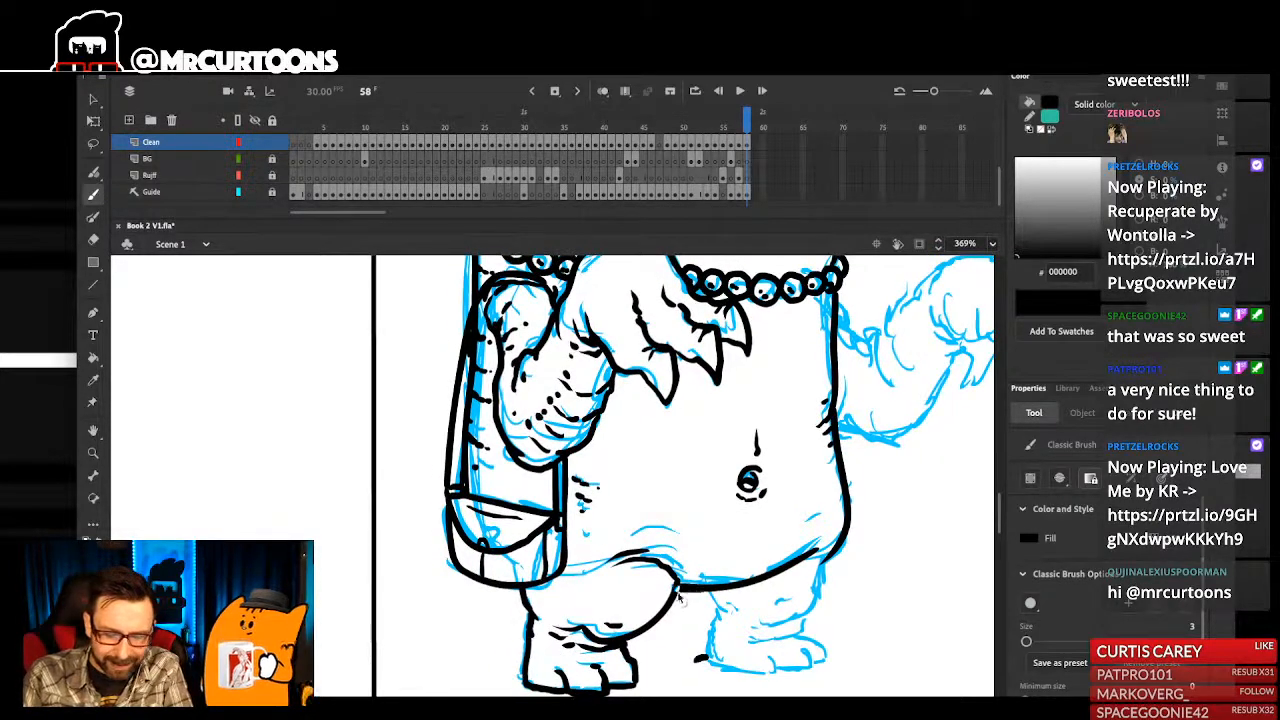
mouse_move(711, 618)
left_mouse_down()
mouse_move(729, 600)
mouse_move(713, 621)
left_mouse_up()
key("v")
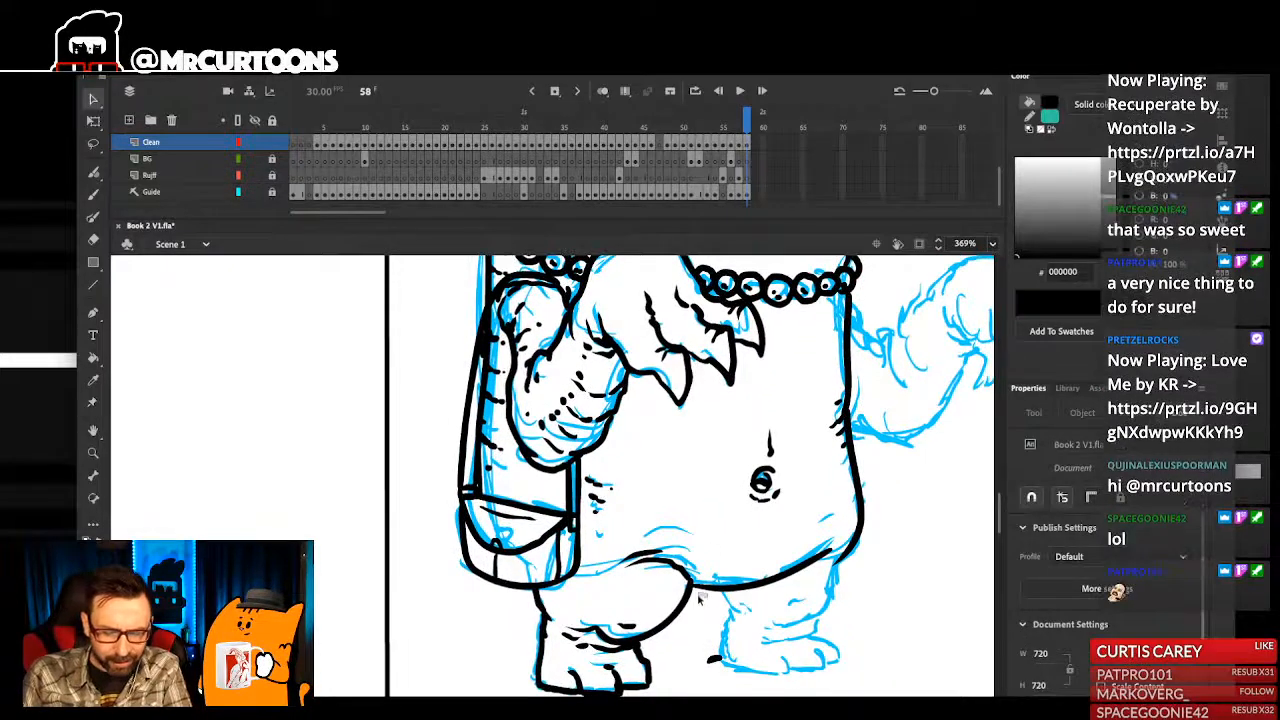
scroll(760, 515, "down", 2)
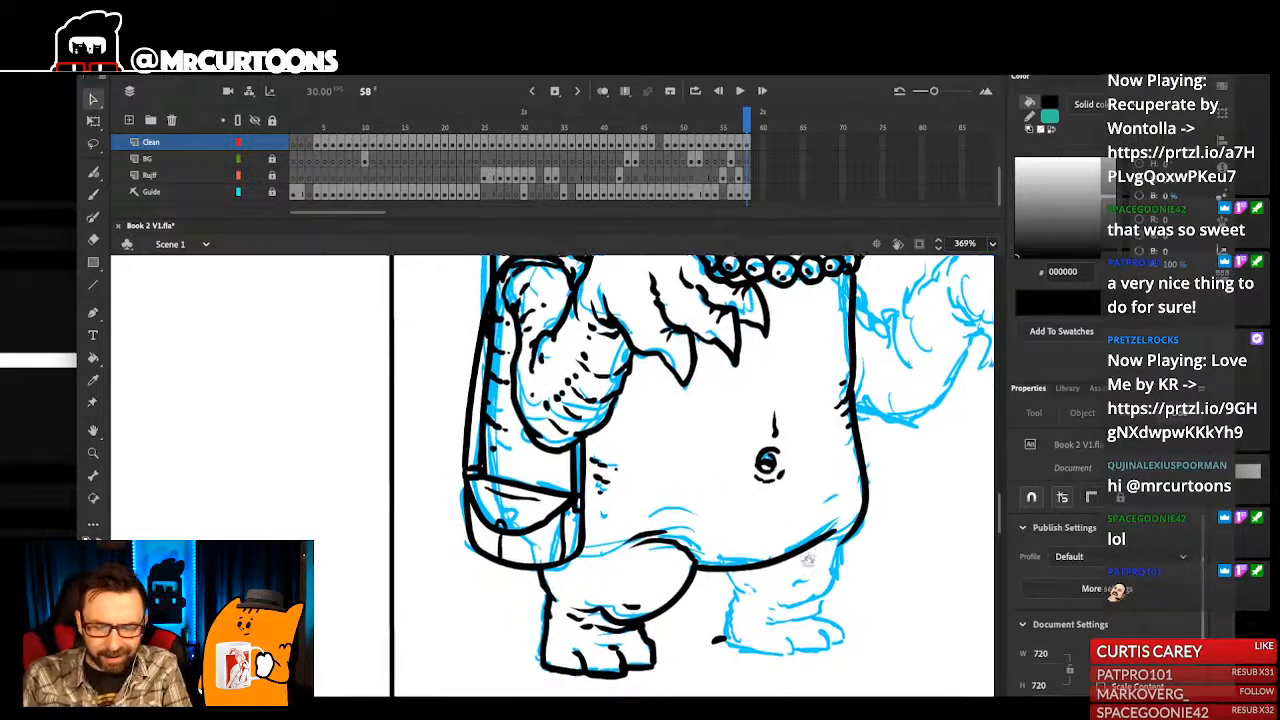
- Ink the monster's far leg and foot with toes and ankle creases, joining the leg to the underside of the belly
key("b")
left_click_drag(740, 593, 737, 618)
mouse_move(738, 612)
left_mouse_down()
mouse_move(739, 582)
mouse_move(731, 625)
left_mouse_up()
left_click_drag(798, 573, 789, 593)
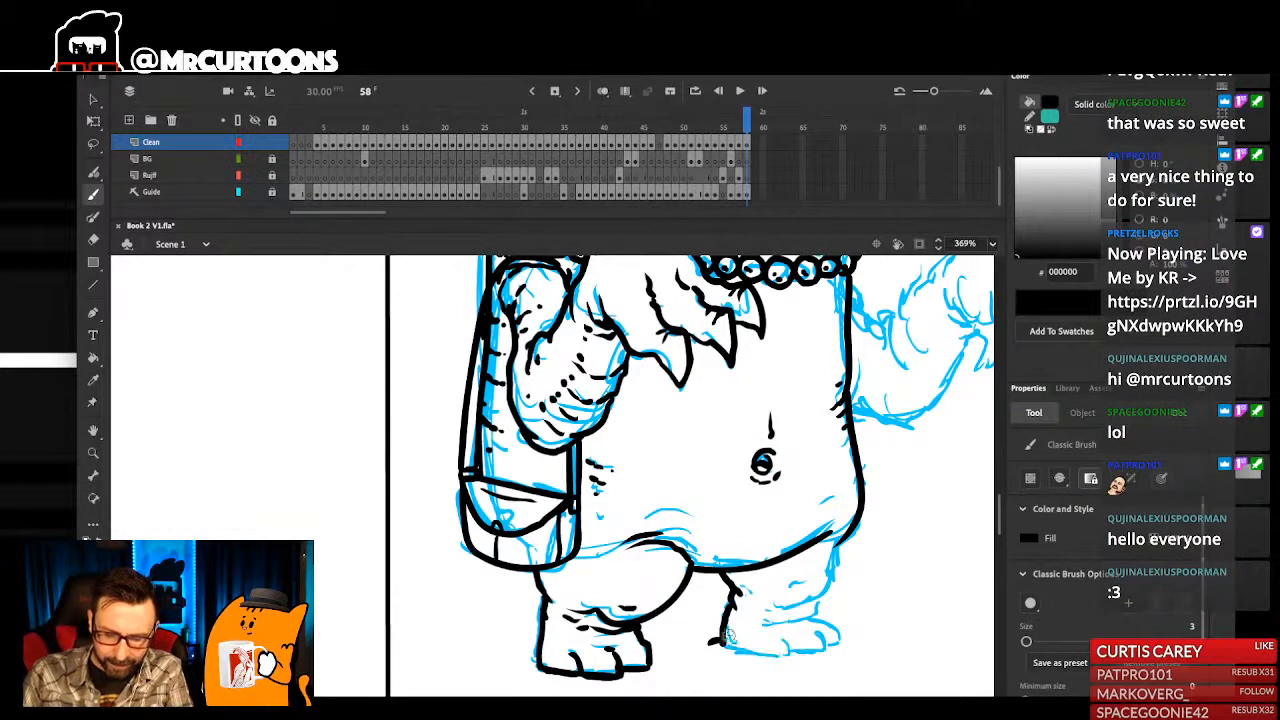
mouse_move(738, 648)
left_mouse_down()
mouse_move(806, 651)
mouse_move(782, 620)
mouse_move(812, 617)
mouse_move(792, 605)
mouse_move(821, 602)
mouse_move(843, 540)
left_mouse_up()
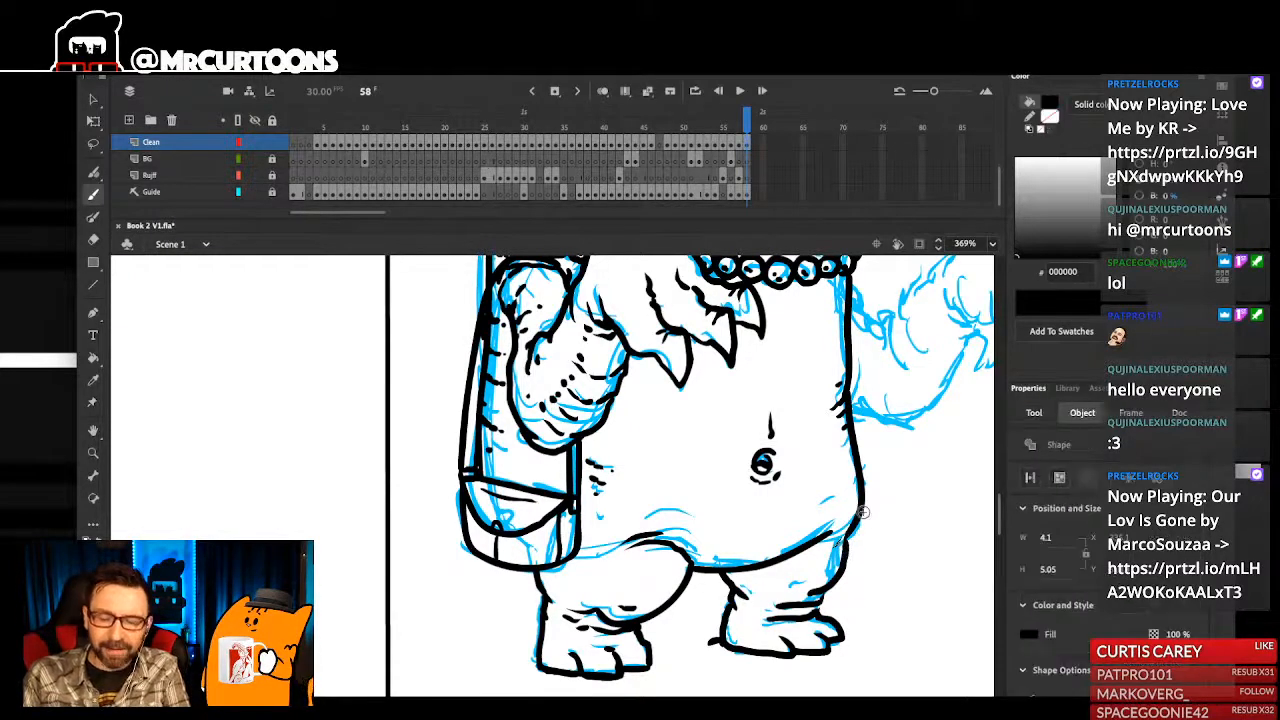
left_click_drag(766, 573, 764, 593)
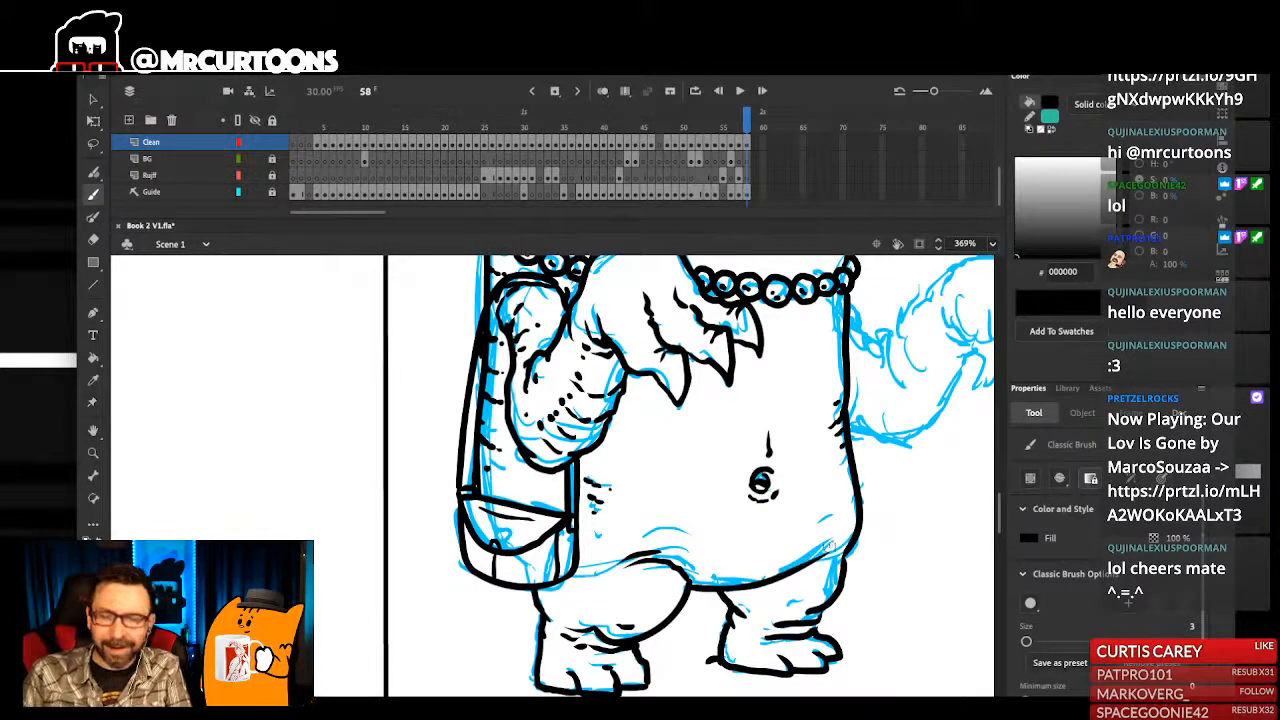
- Extend the belly fold line from the near thigh to the bag, add a small crease above the far leg, and save the document
left_click_drag(826, 505, 831, 499)
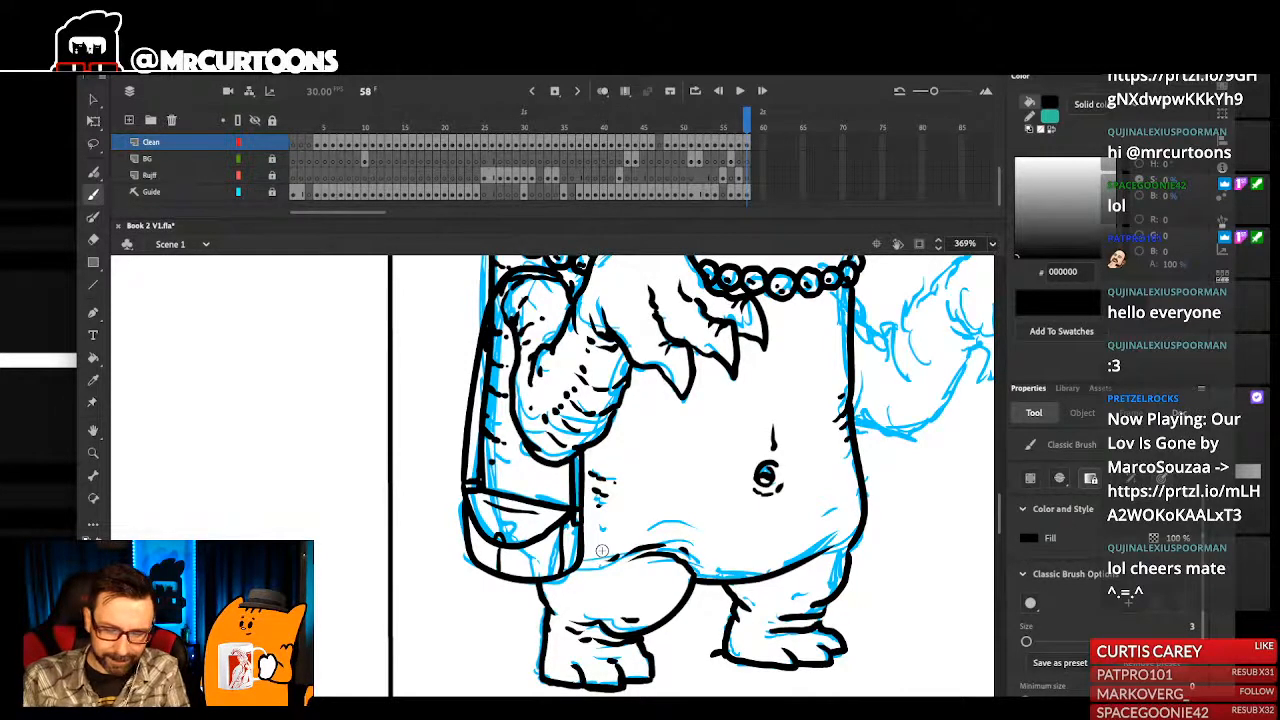
left_click_drag(602, 551, 584, 563)
left_click_drag(712, 596, 753, 600)
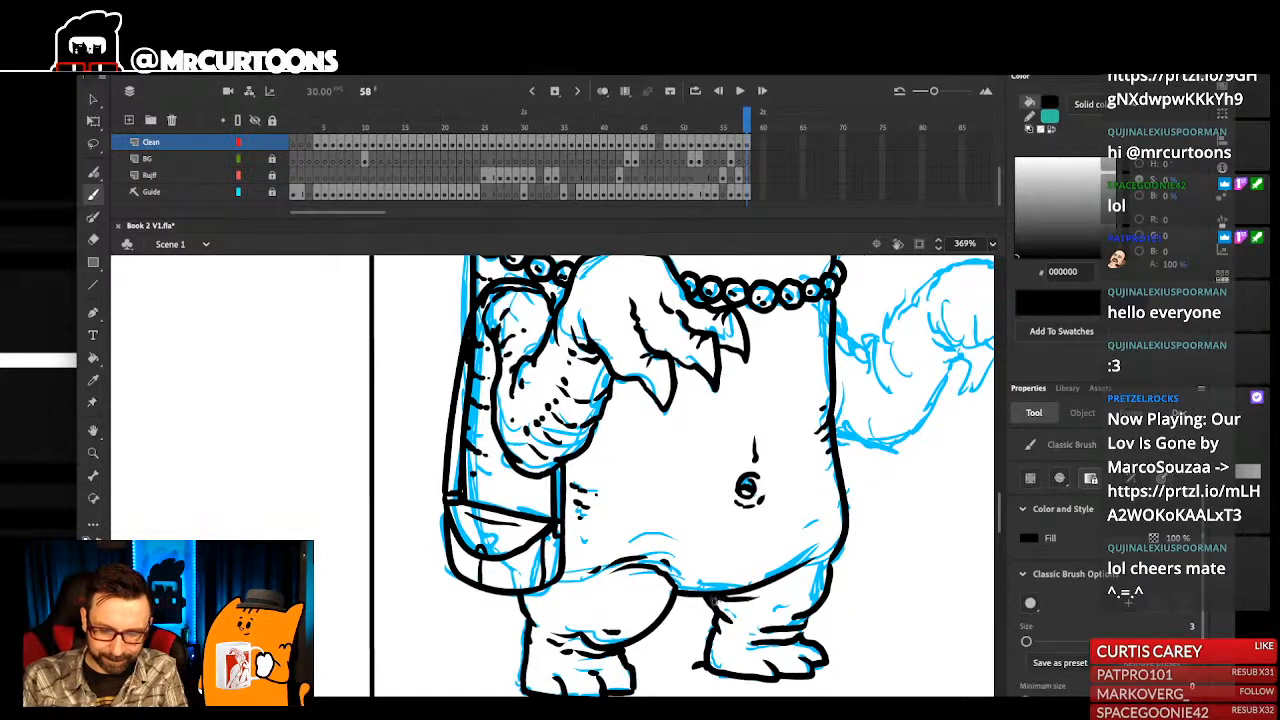
key("ctrl+2")
left_click_drag(674, 516, 722, 539)
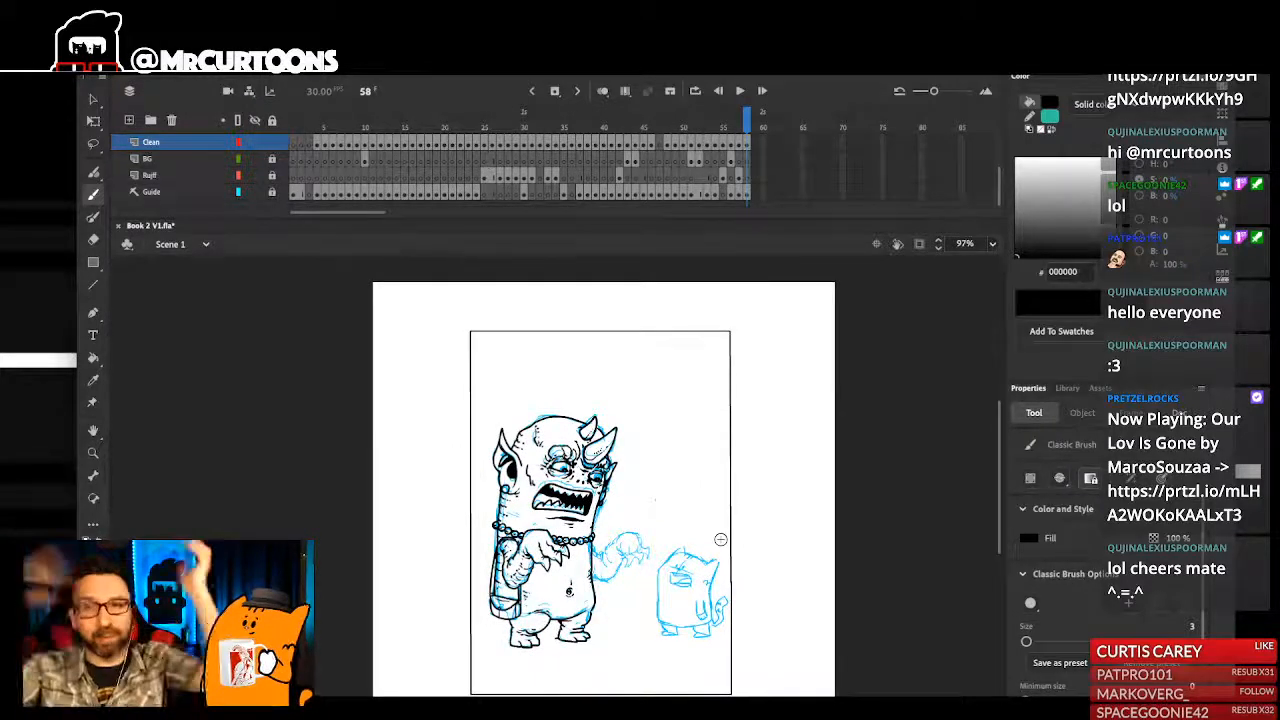
left_click_drag(569, 485, 640, 662)
left_click_drag(592, 468, 688, 577)
key("ctrl+s")
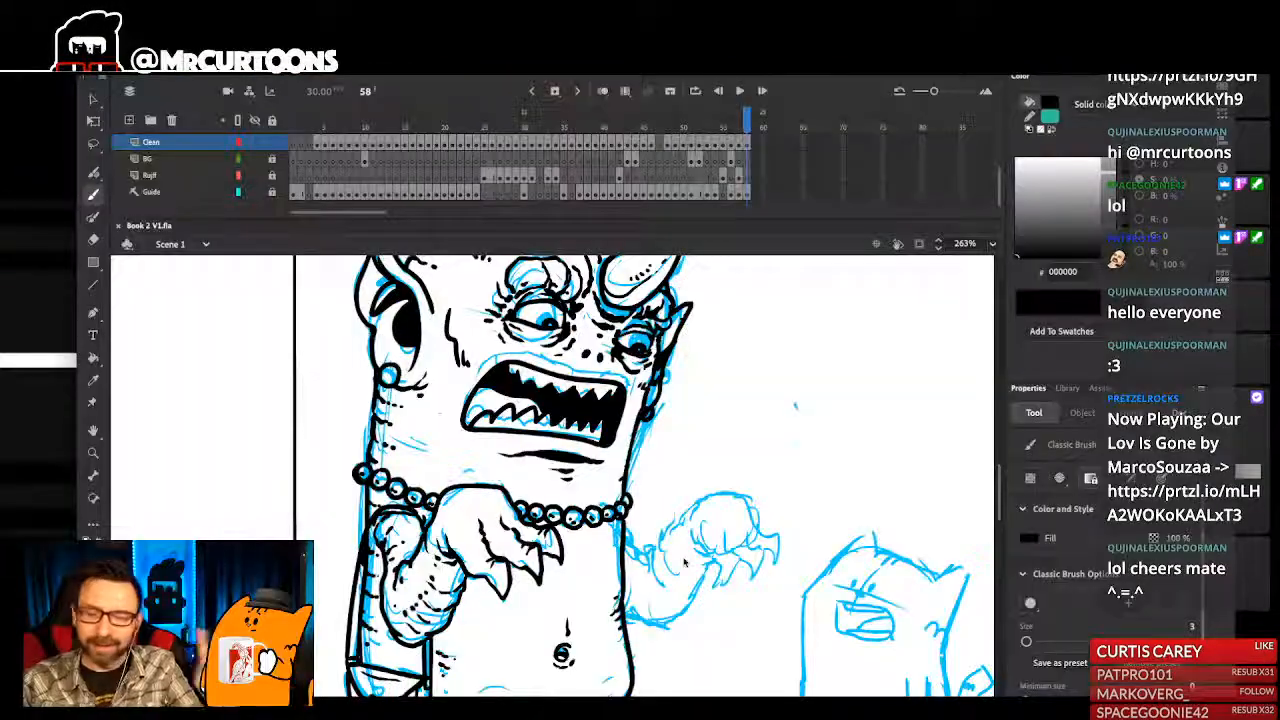
- Ink the upper edge of the monster's far arm from the torso to the wrist, with short creases at the elbow bend
mouse_move(702, 505)
left_mouse_down()
mouse_move(674, 539)
mouse_move(676, 527)
mouse_move(652, 537)
mouse_move(683, 527)
left_mouse_up()
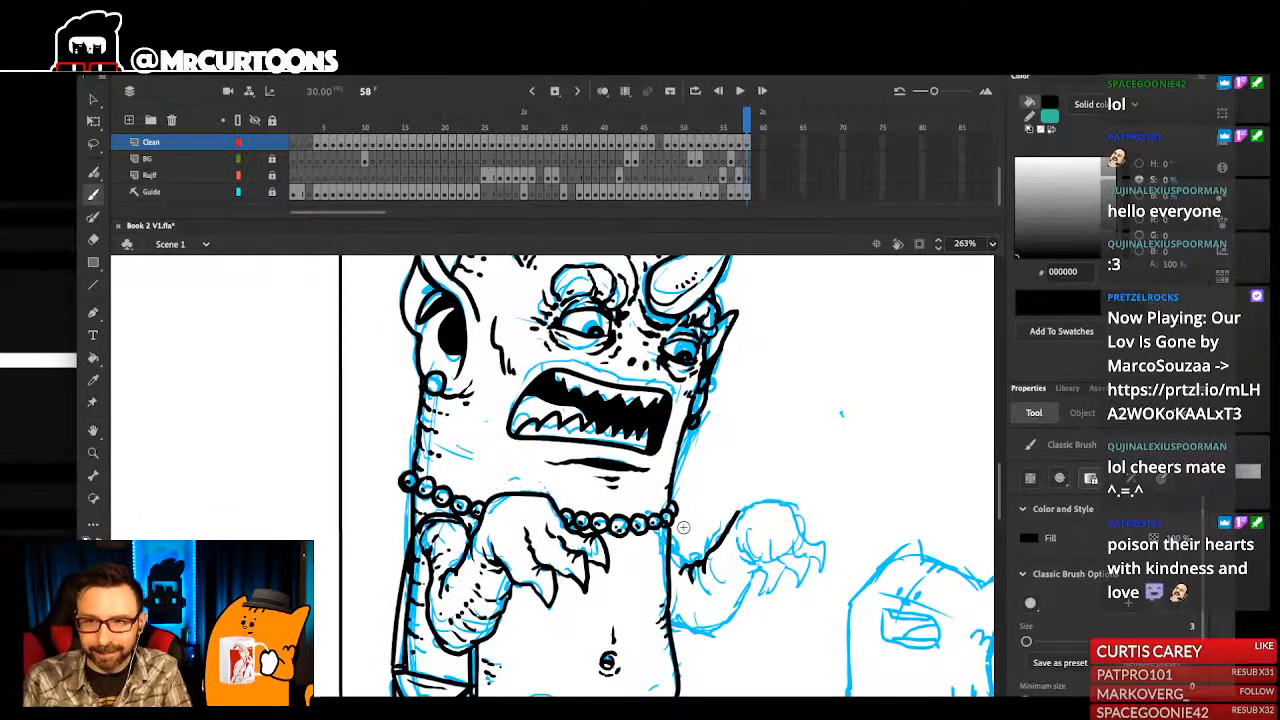
scroll(644, 485, "up", 3)
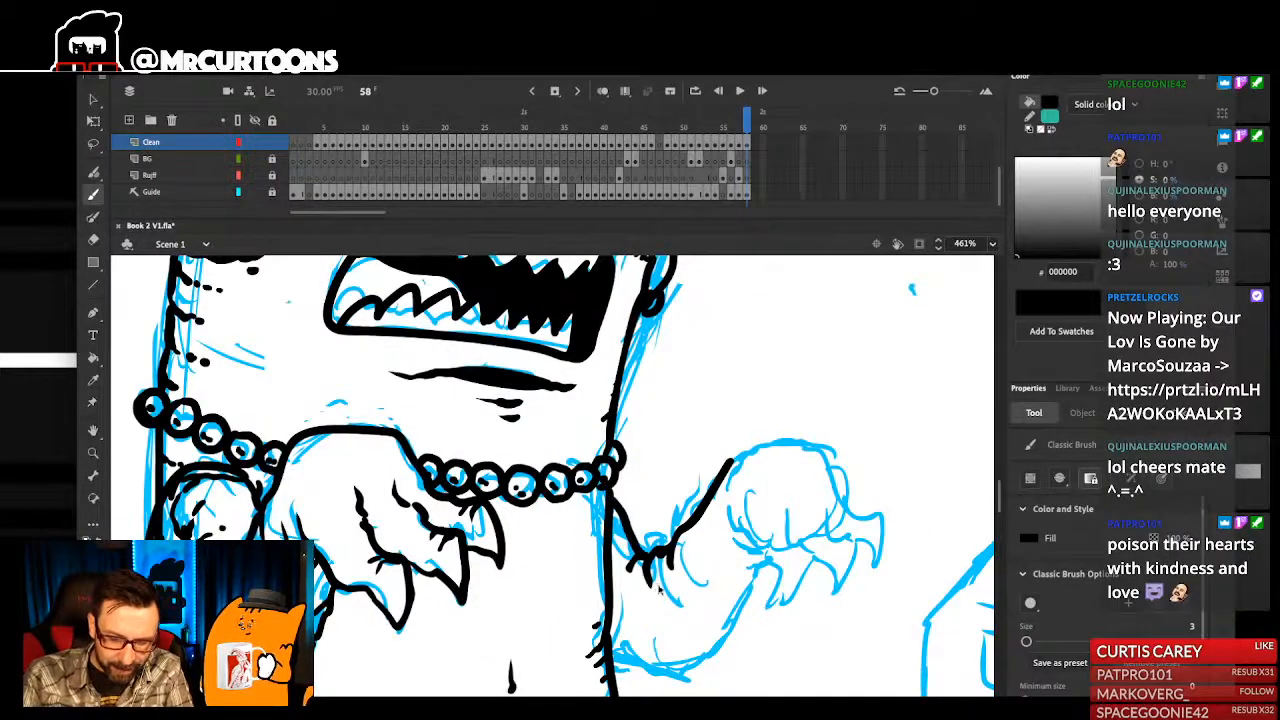
key("ctrl+1")
scroll(547, 499, "up", 3)
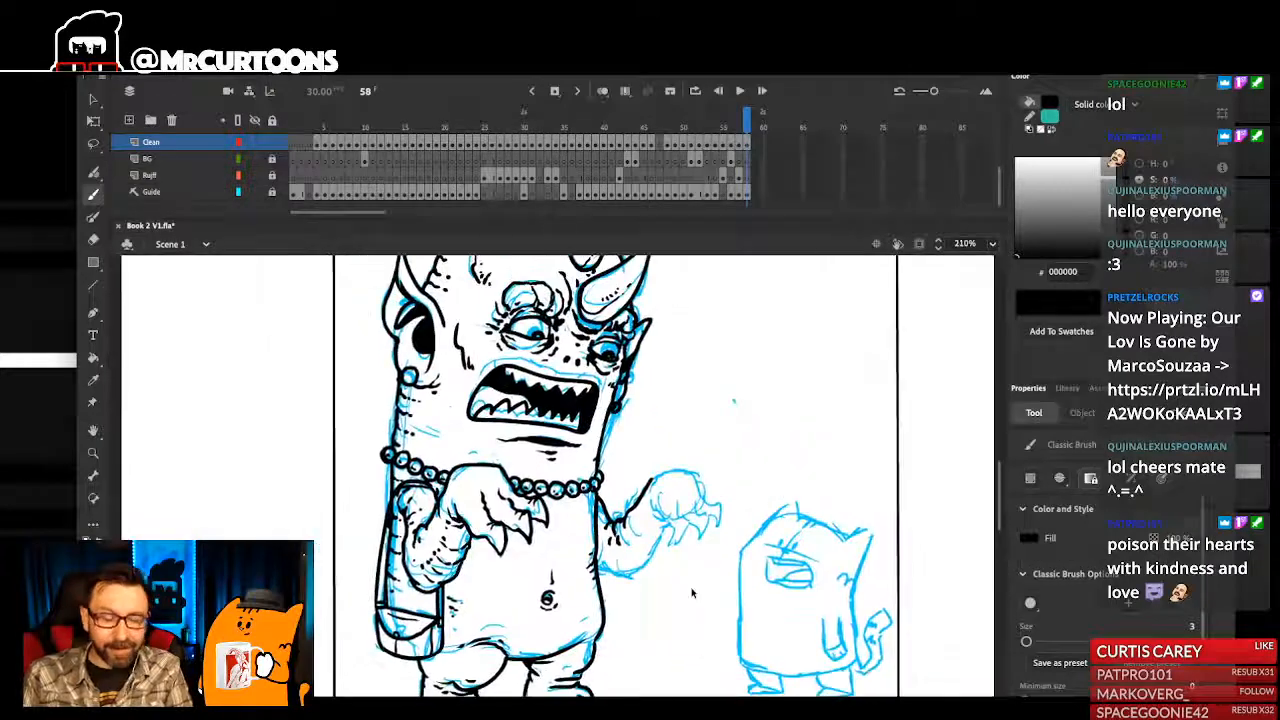
scroll(664, 533, "up", 2)
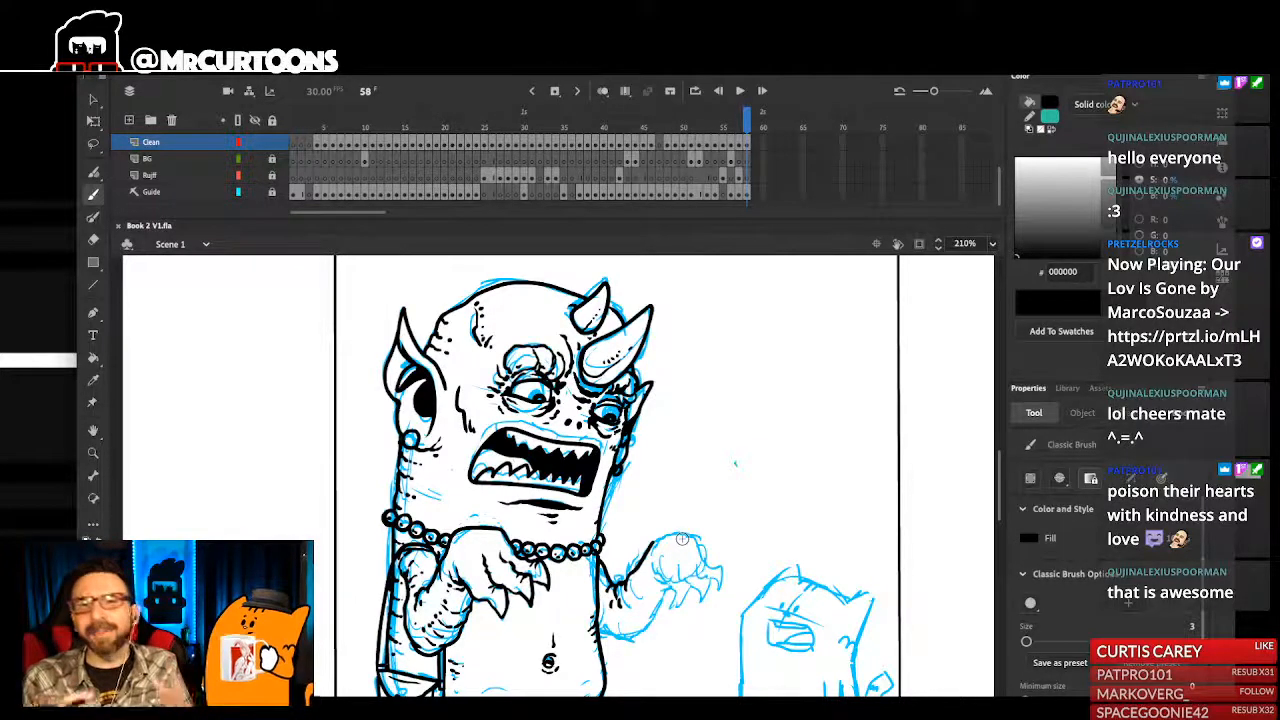
scroll(695, 573, "up", 1)
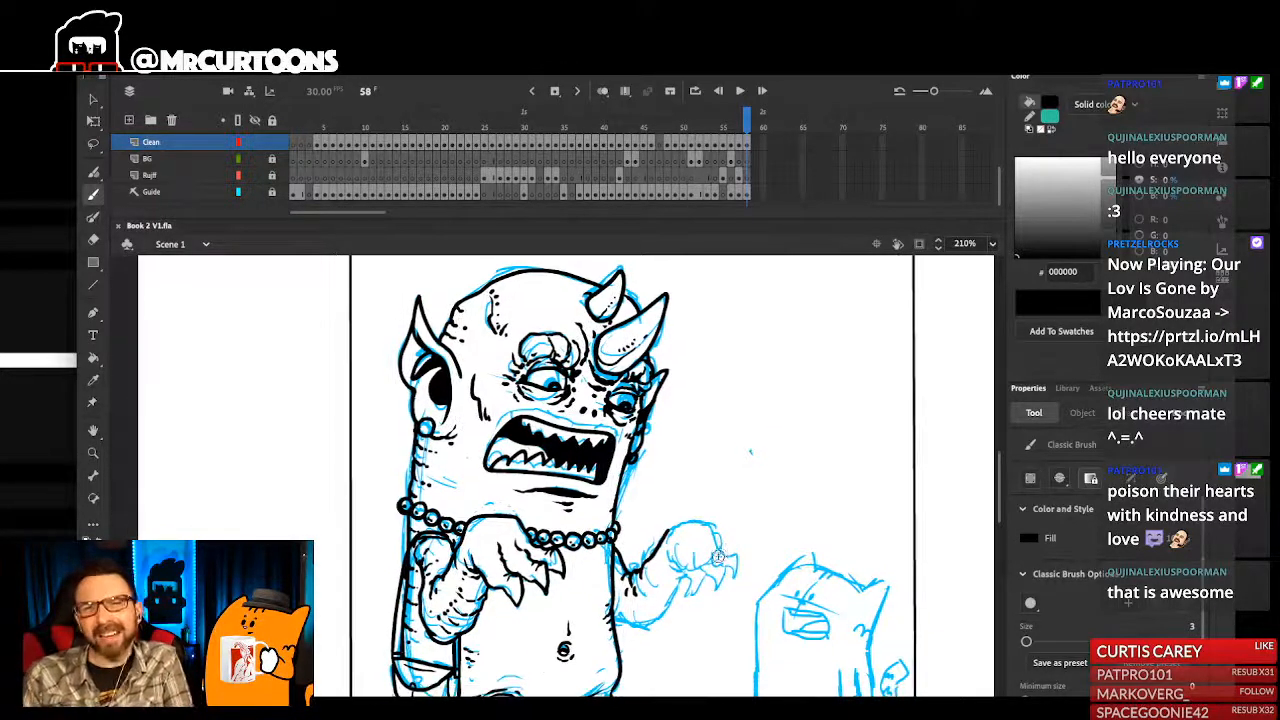
- Trim the wrist end of the far arm's upper line to a taper with the Eraser
scroll(704, 532, "up", 2)
scroll(688, 533, "left", 1)
key("e")
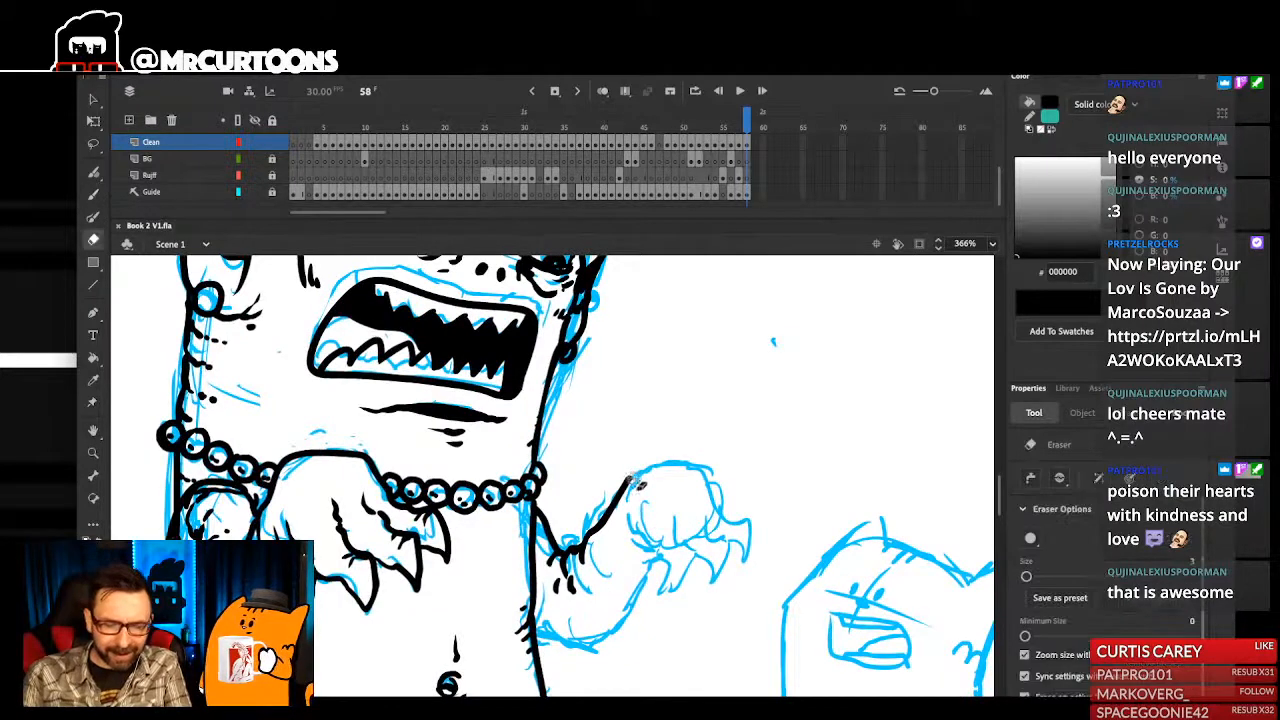
scroll(630, 477, "left", 2)
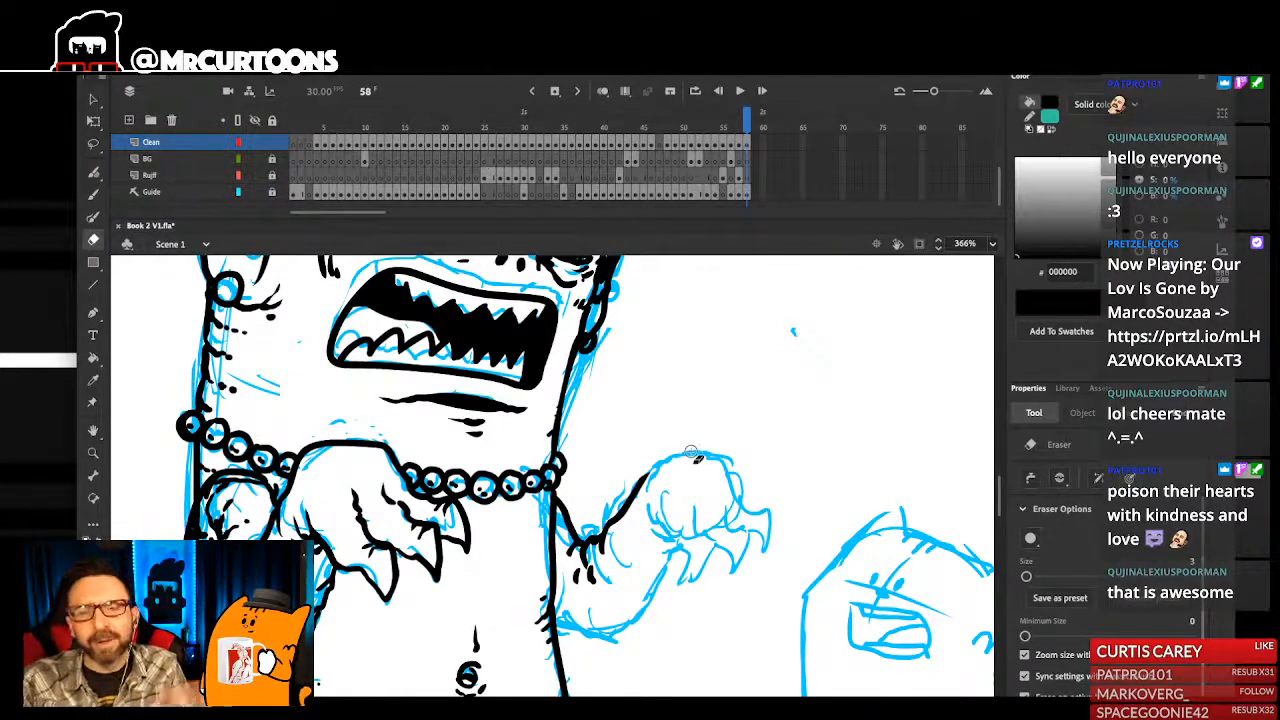
key("b")
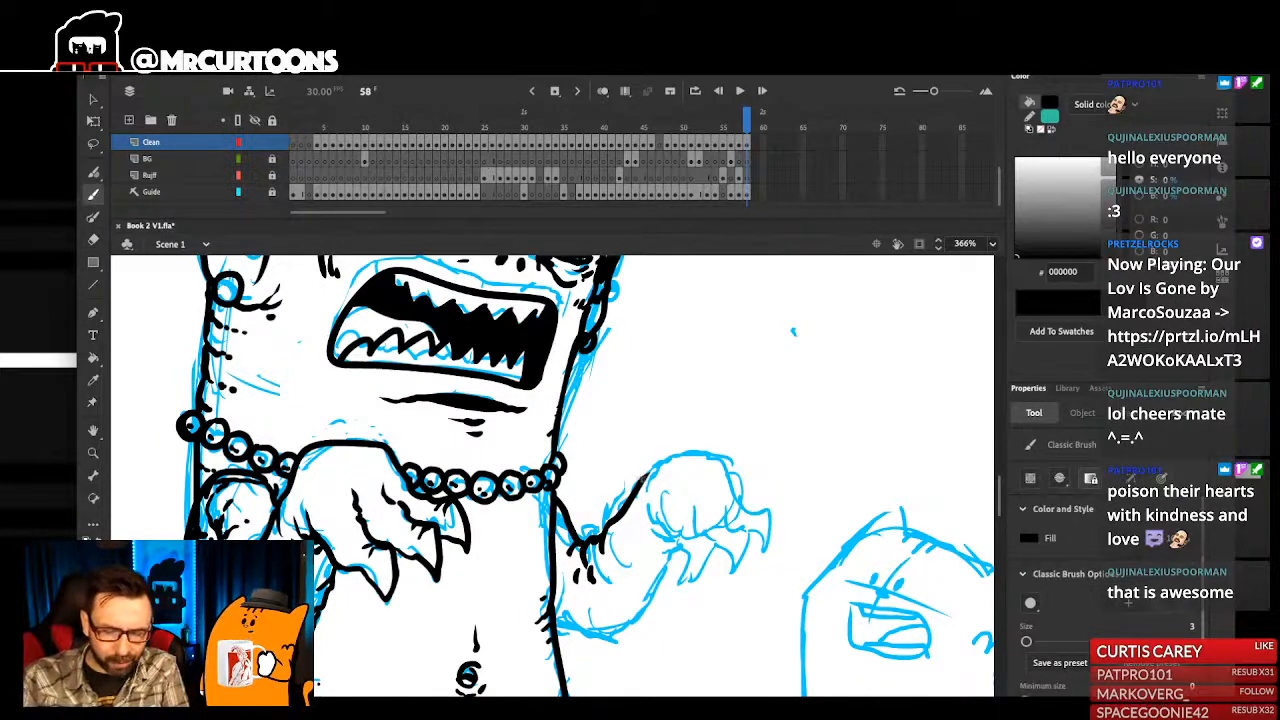
- Ink the back of the far hand, its fingers and first claws, with wrinkles at the palm and small marks on the wrist
mouse_move(742, 494)
left_mouse_down()
mouse_move(721, 505)
mouse_move(741, 567)
mouse_move(700, 534)
mouse_move(710, 583)
mouse_move(662, 518)
mouse_move(715, 549)
mouse_move(707, 583)
left_mouse_up()
key("ctrl+z")
mouse_move(707, 583)
left_mouse_down()
mouse_move(656, 538)
mouse_move(656, 523)
mouse_move(651, 564)
left_mouse_up()
mouse_move(715, 537)
left_mouse_down()
mouse_move(735, 533)
mouse_move(725, 557)
left_mouse_up()
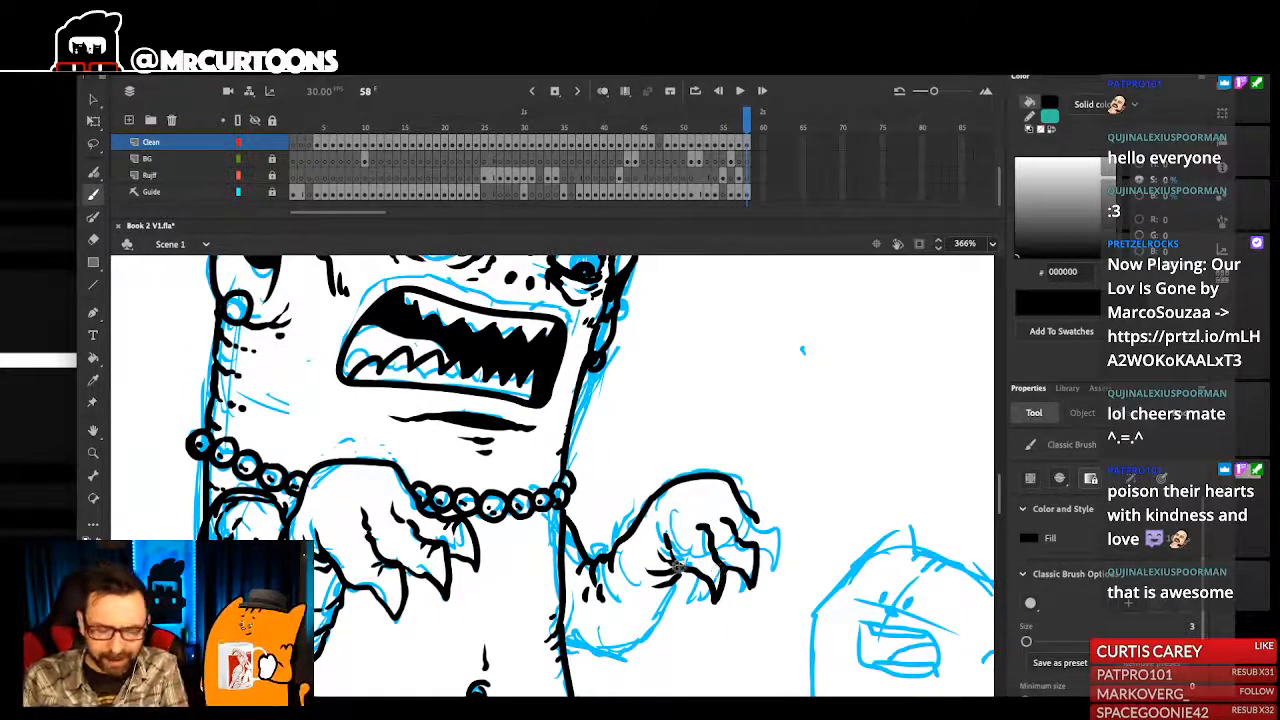
left_click_drag(643, 571, 638, 565)
left_click_drag(636, 554, 637, 561)
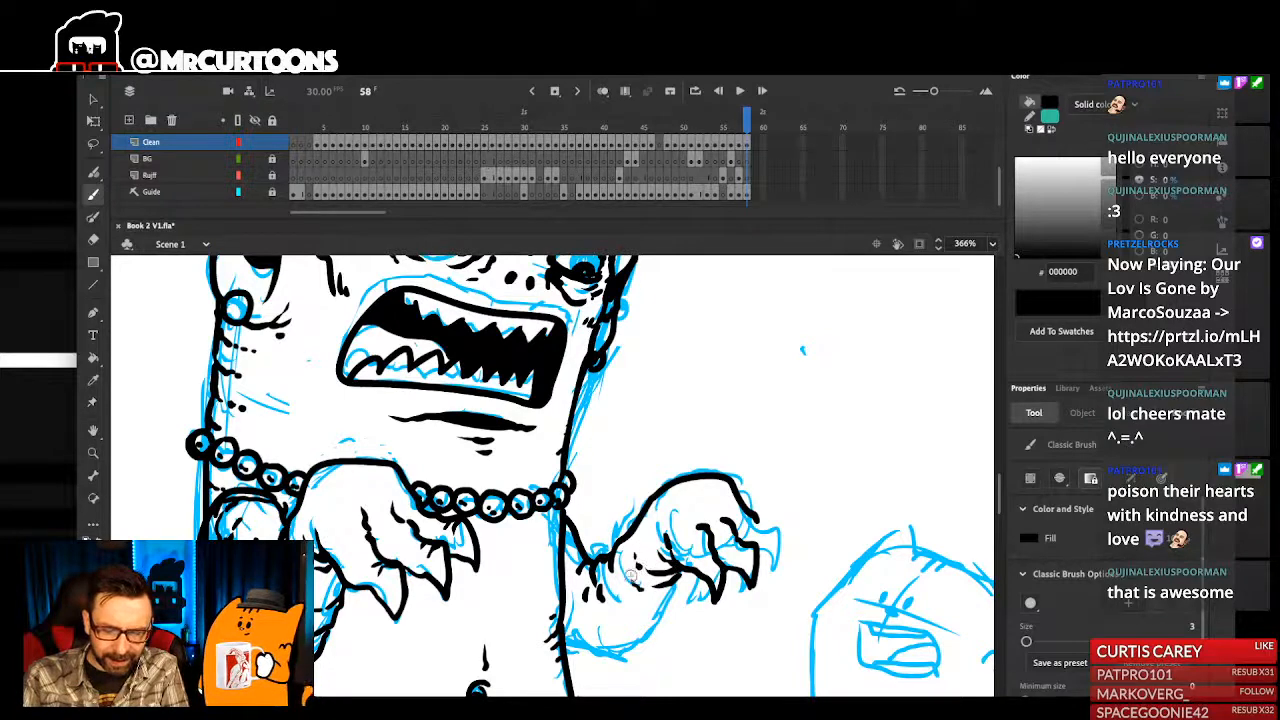
- Ink the rounded underside of the far forearm, an extra crease at the elbow, and the outermost claw of the far hand
mouse_move(670, 612)
left_mouse_down()
mouse_move(684, 594)
mouse_move(608, 639)
mouse_move(582, 633)
left_mouse_up()
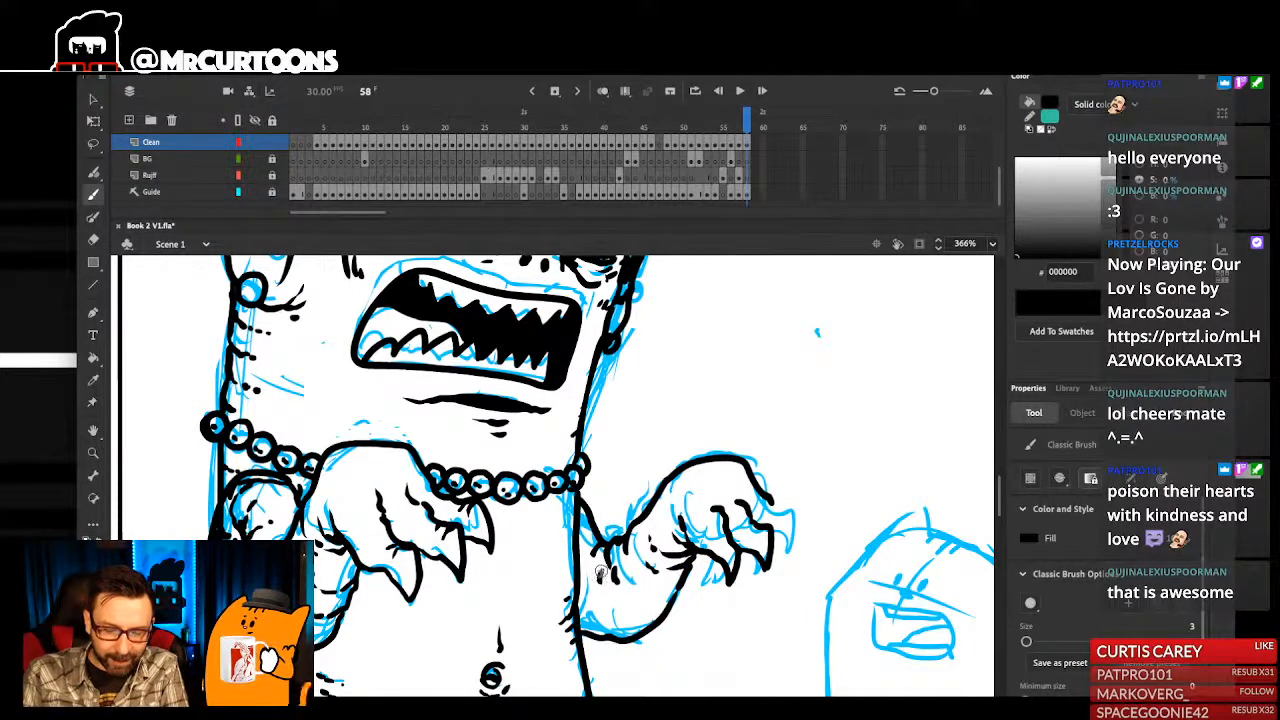
left_click_drag(618, 559, 624, 578)
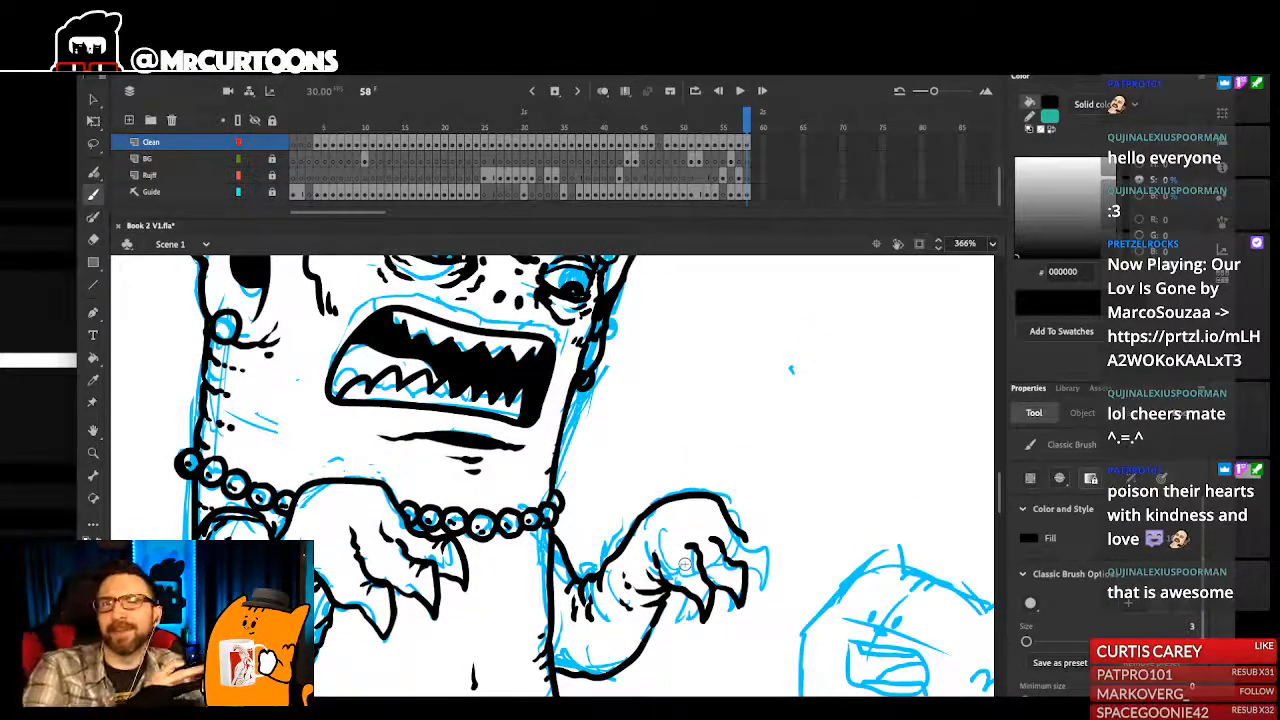
left_click_drag(748, 540, 765, 546)
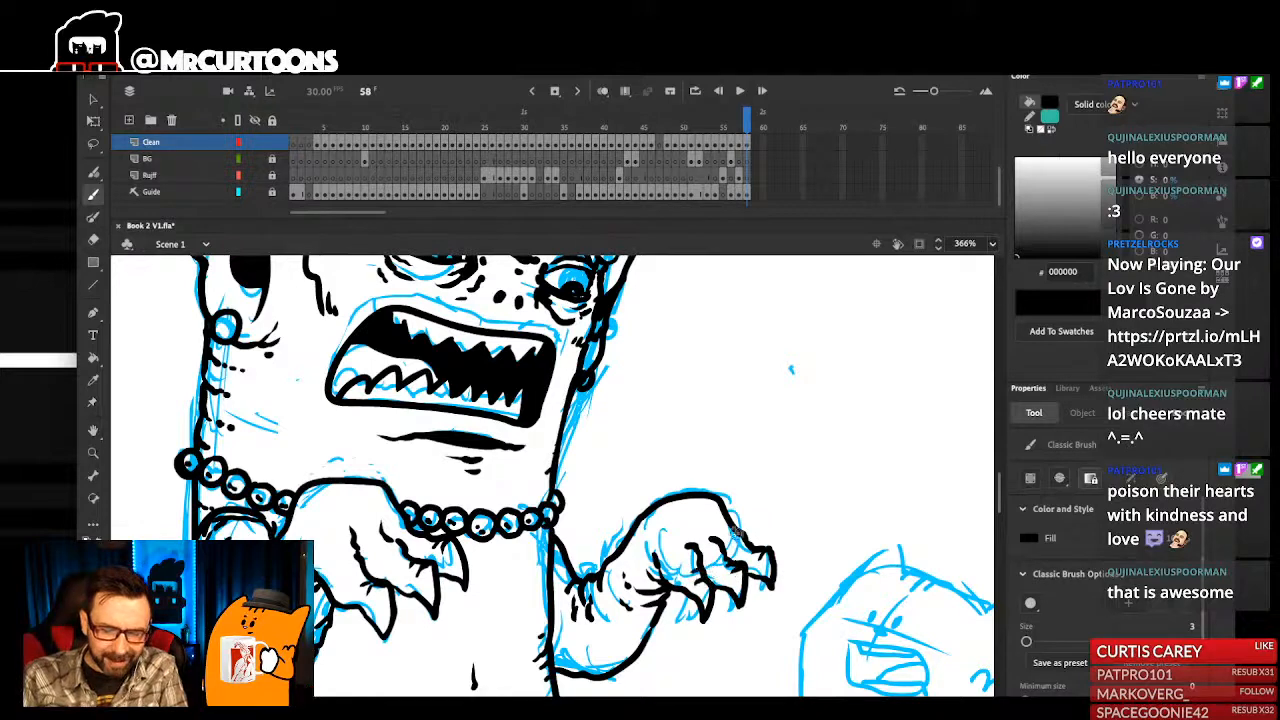
left_click_drag(710, 535, 738, 530)
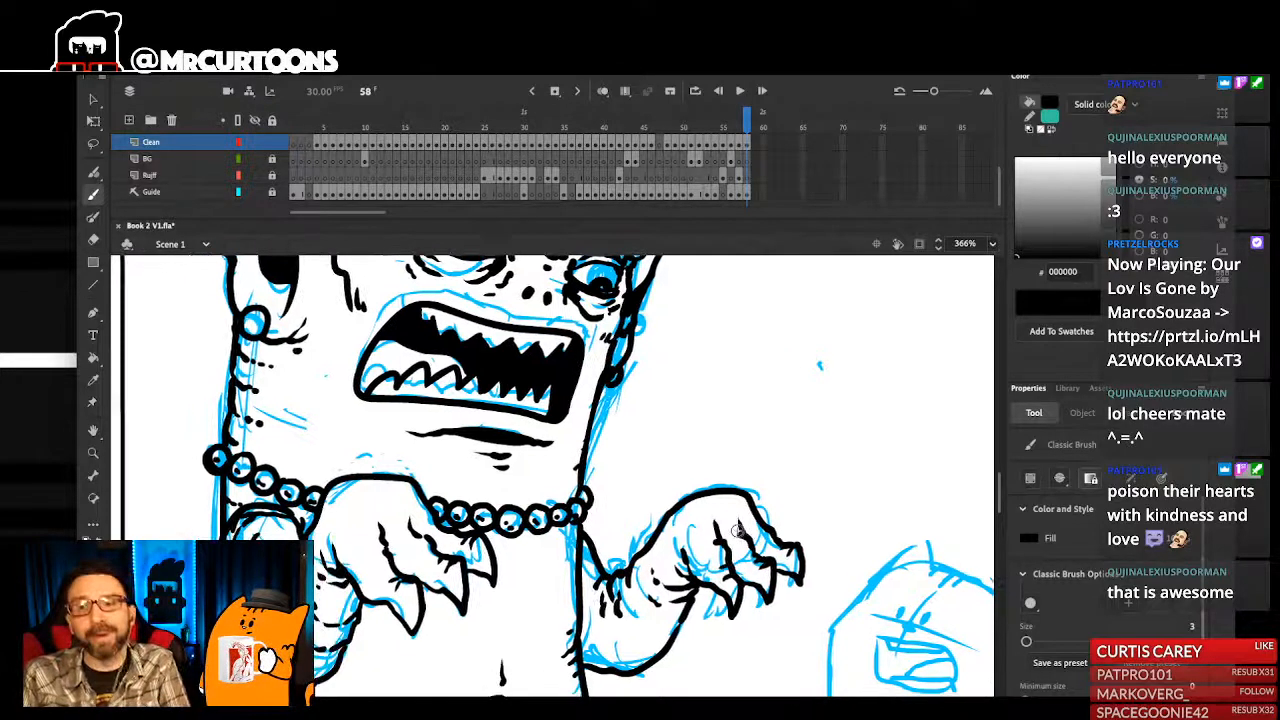
key("ctrl+2")
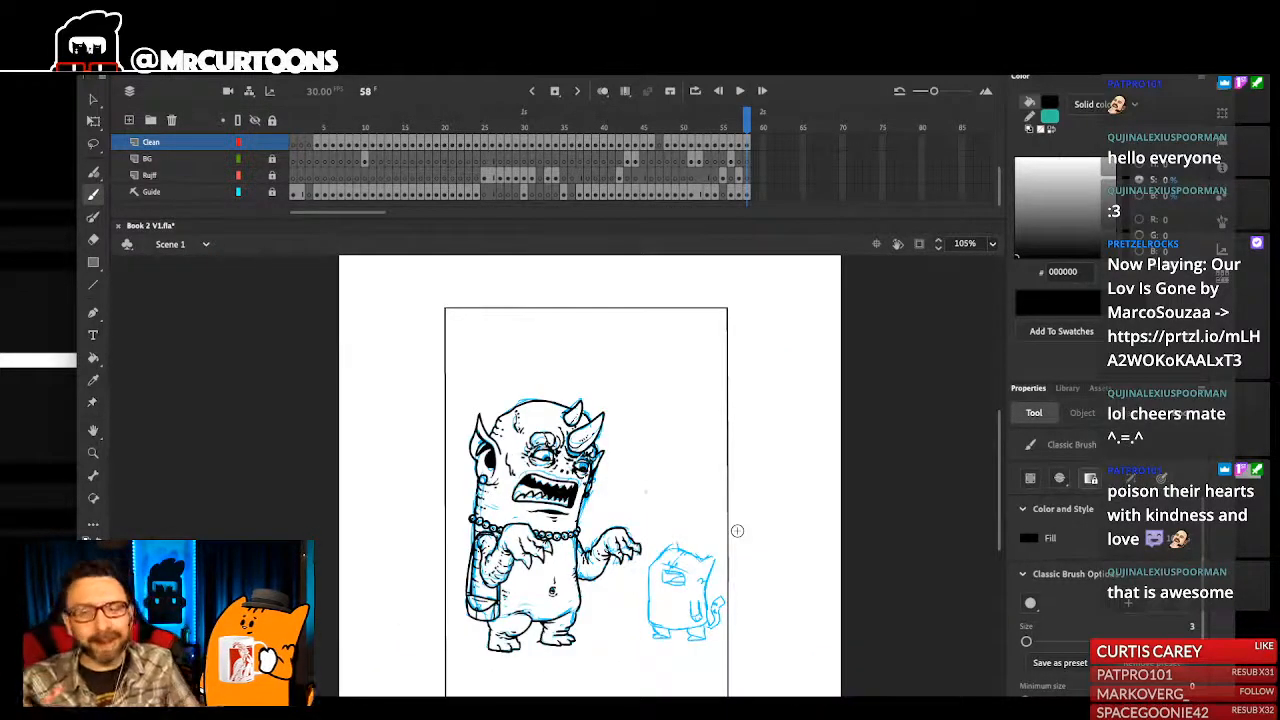
- Add short crease strokes and texture dots along the underside of the far forearm
scroll(629, 525, "up", 8)
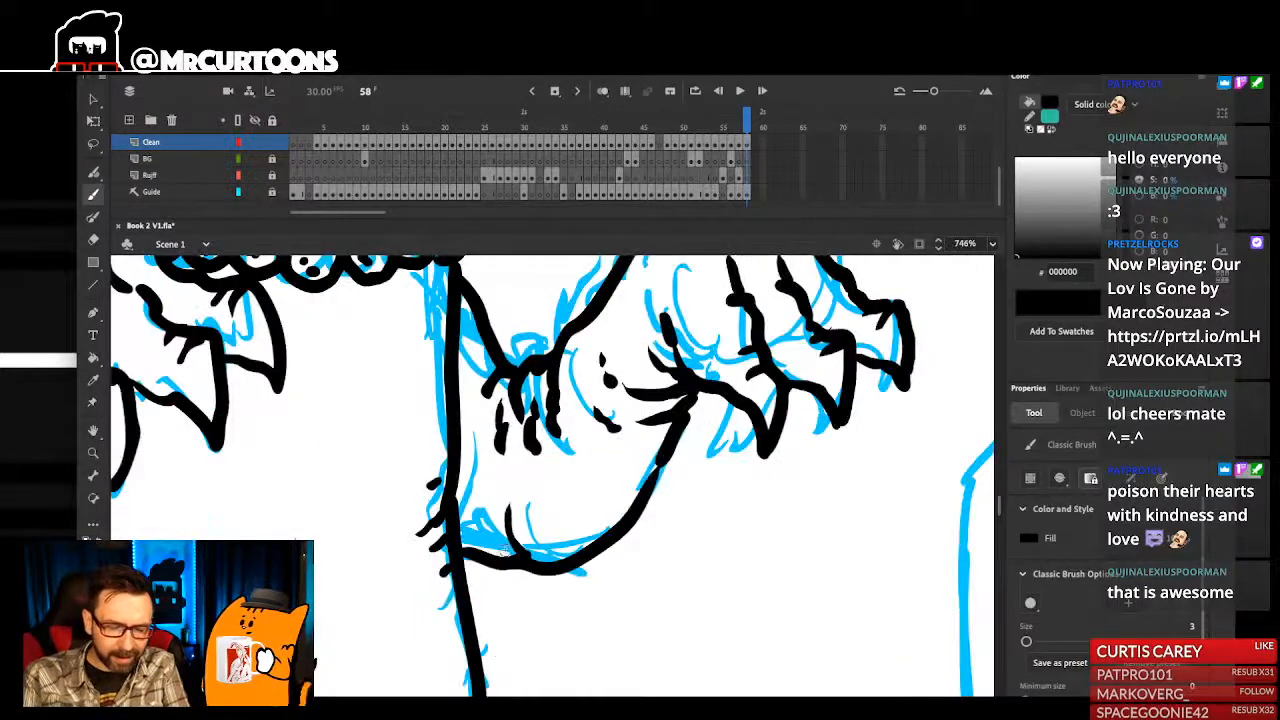
key("ctrl+2")
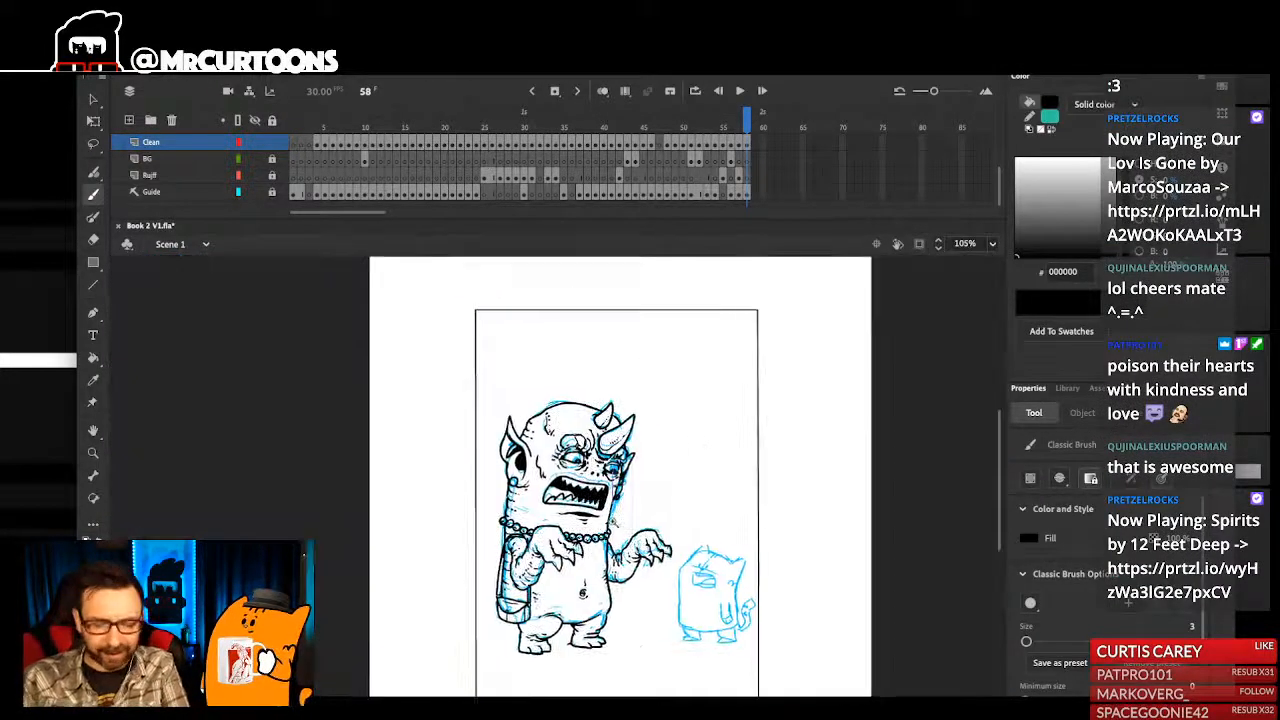
scroll(559, 519, "up", 6)
left_click(557, 520)
left_click(588, 533)
mouse_move(594, 536)
left_mouse_down()
mouse_move(603, 542)
mouse_move(545, 562)
left_mouse_up()
left_click(573, 525)
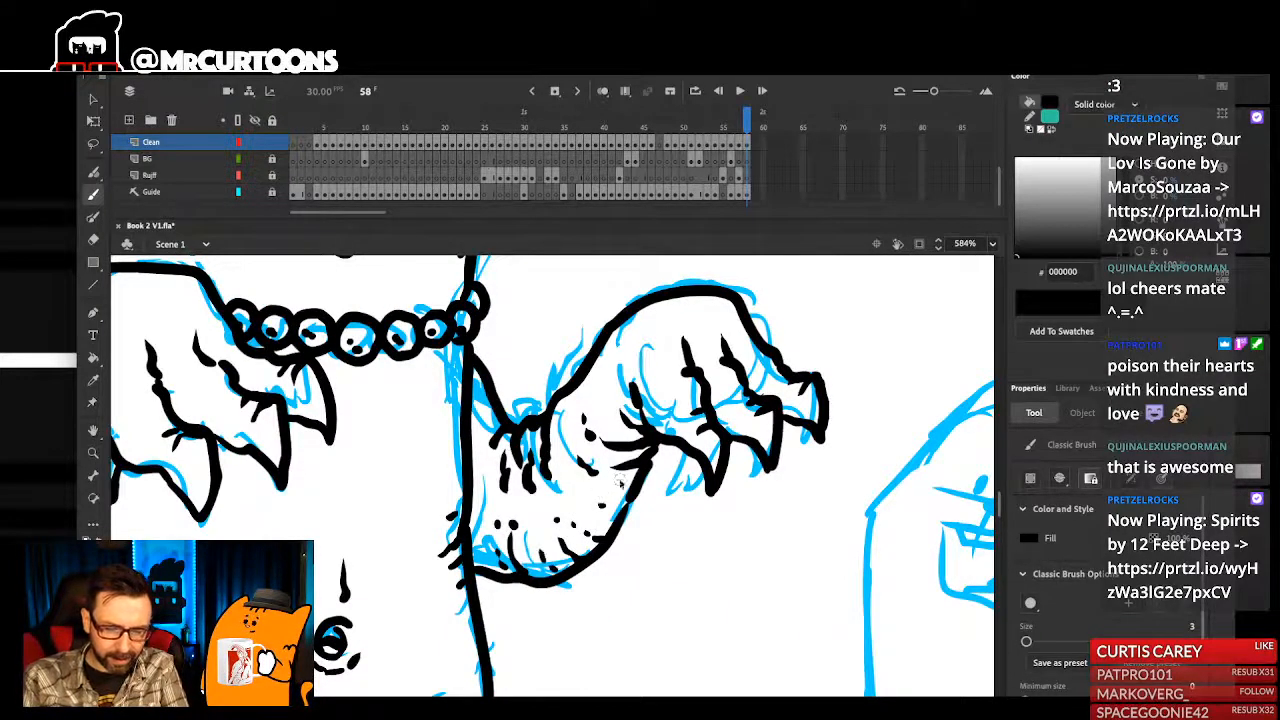
key("ctrl+2")
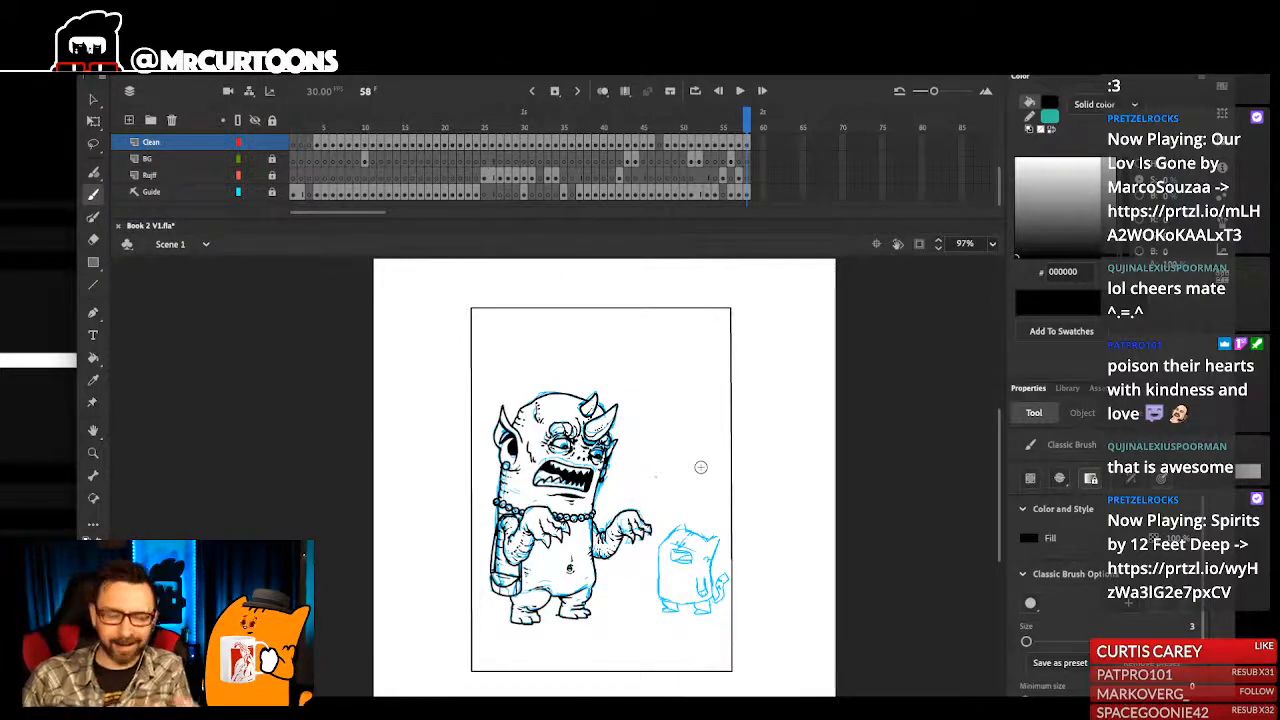
- Ink small curved detail lines inside the monster's near ear, beside the black ear opening
scroll(676, 466, "up", 3)
left_click_drag(608, 545, 678, 580)
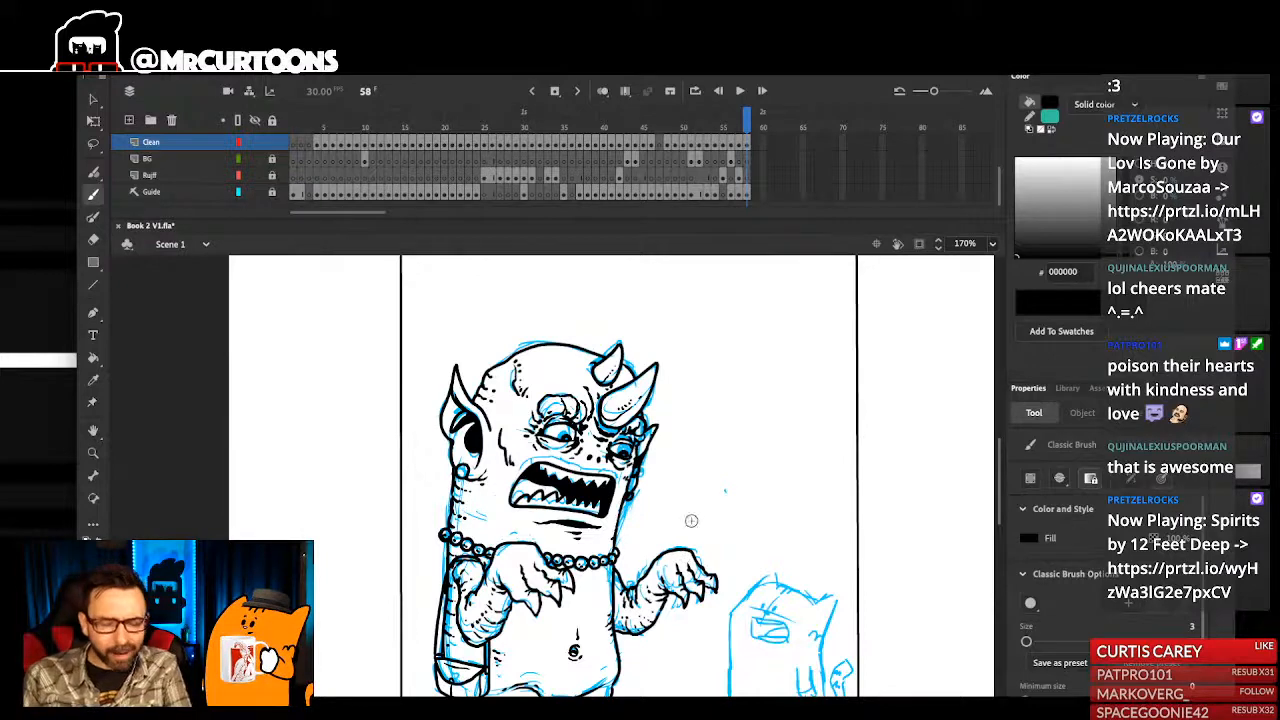
left_click_drag(695, 509, 706, 497)
scroll(482, 398, "up", 5)
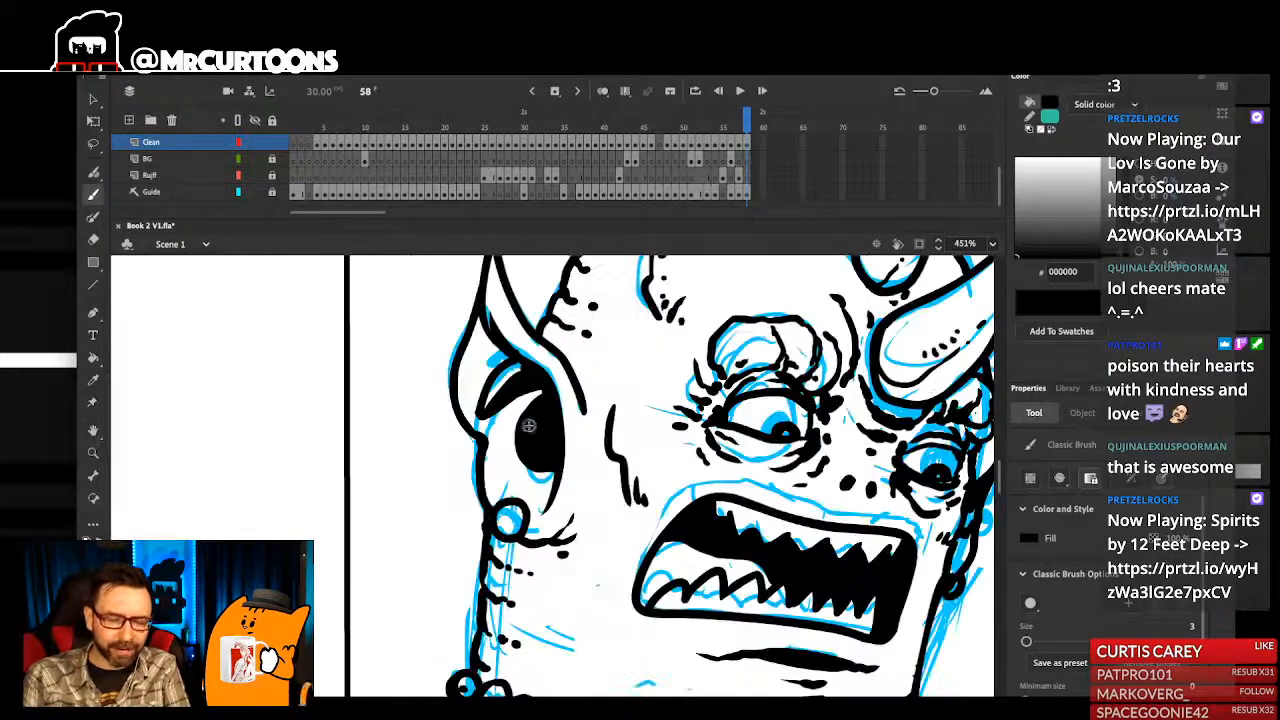
scroll(545, 455, "up", 2)
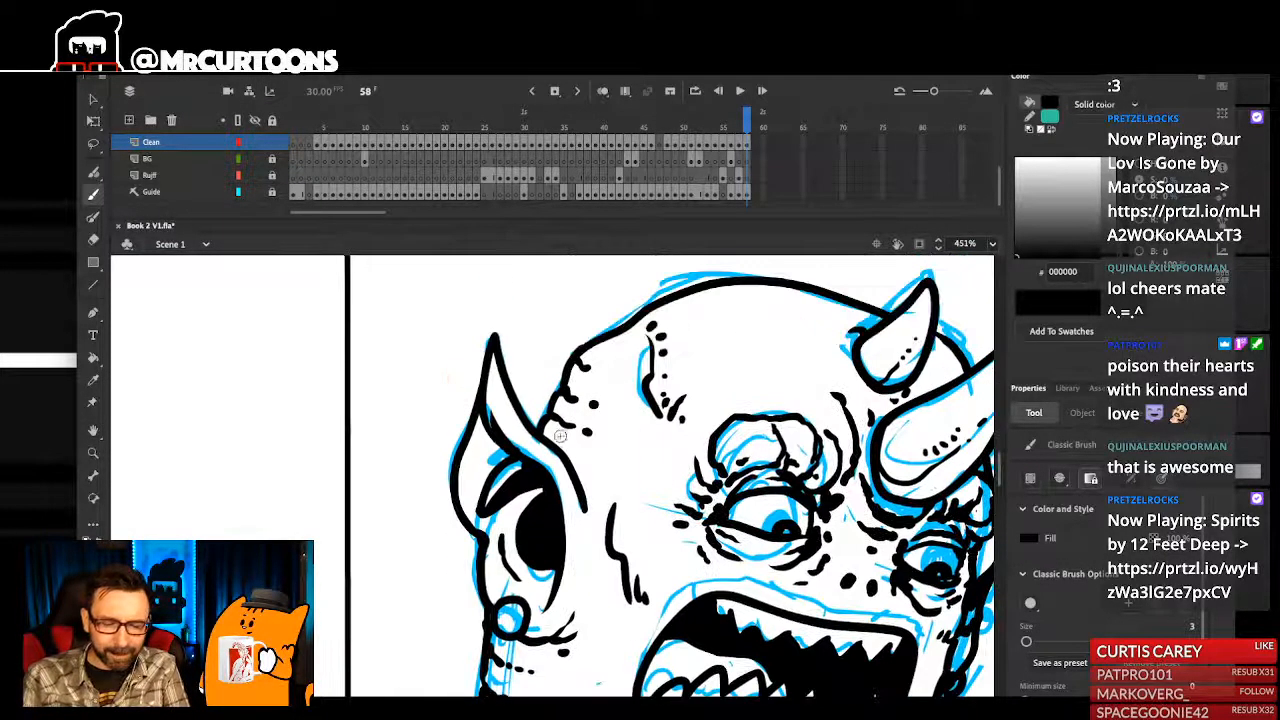
scroll(823, 366, "down", 8)
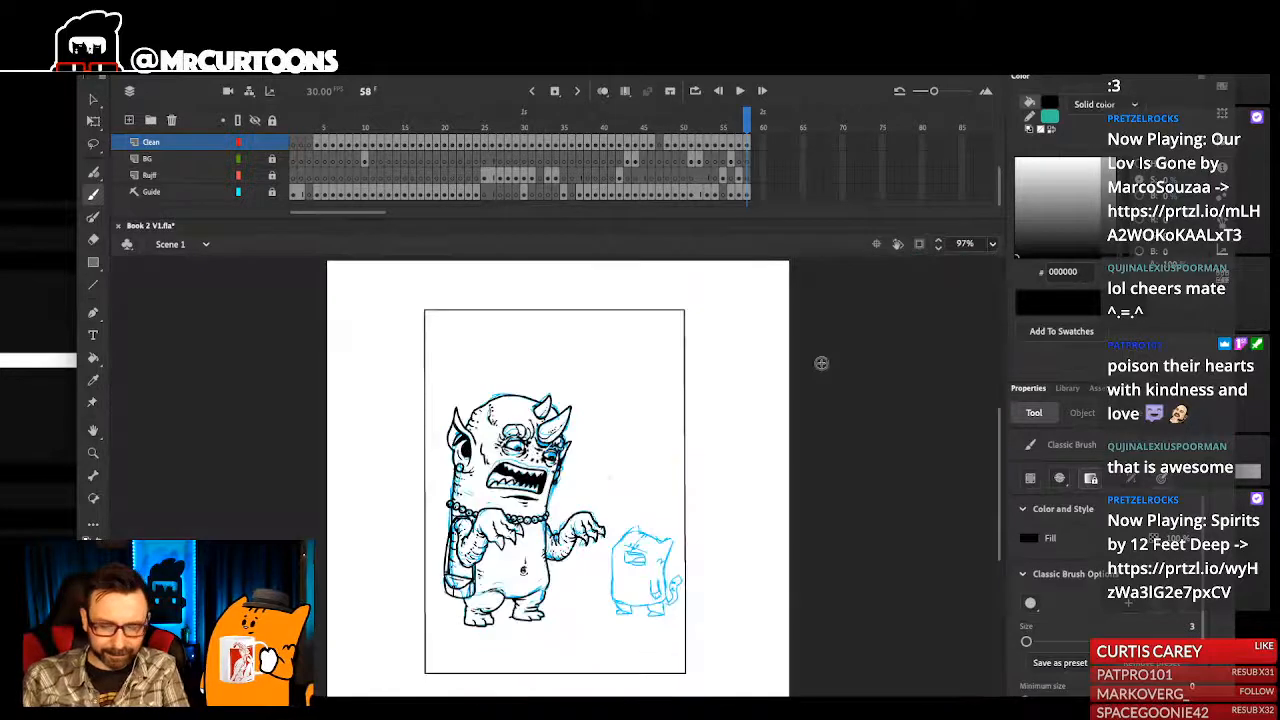
- Ink small marks inside the near corner of the monster's mouth and short ticks between mouth and far lower lip
scroll(486, 408, "up", 8)
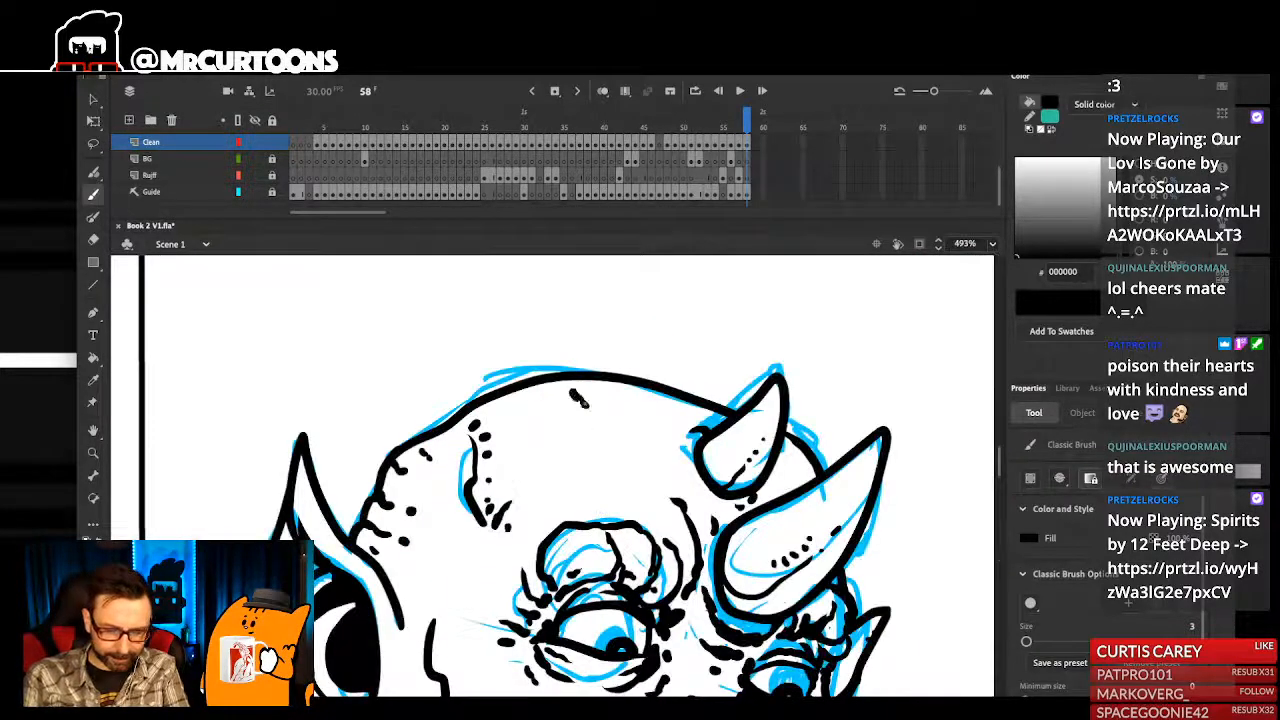
scroll(730, 448, "down", 8)
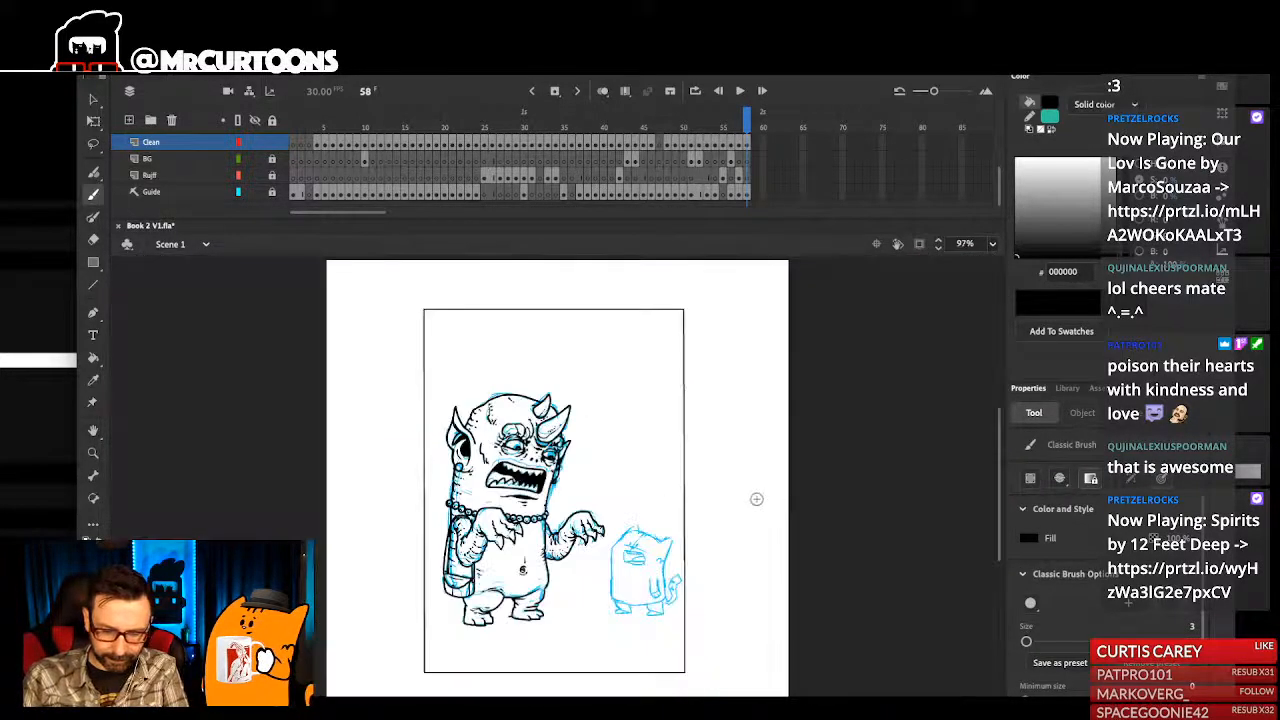
scroll(533, 456, "up", 8)
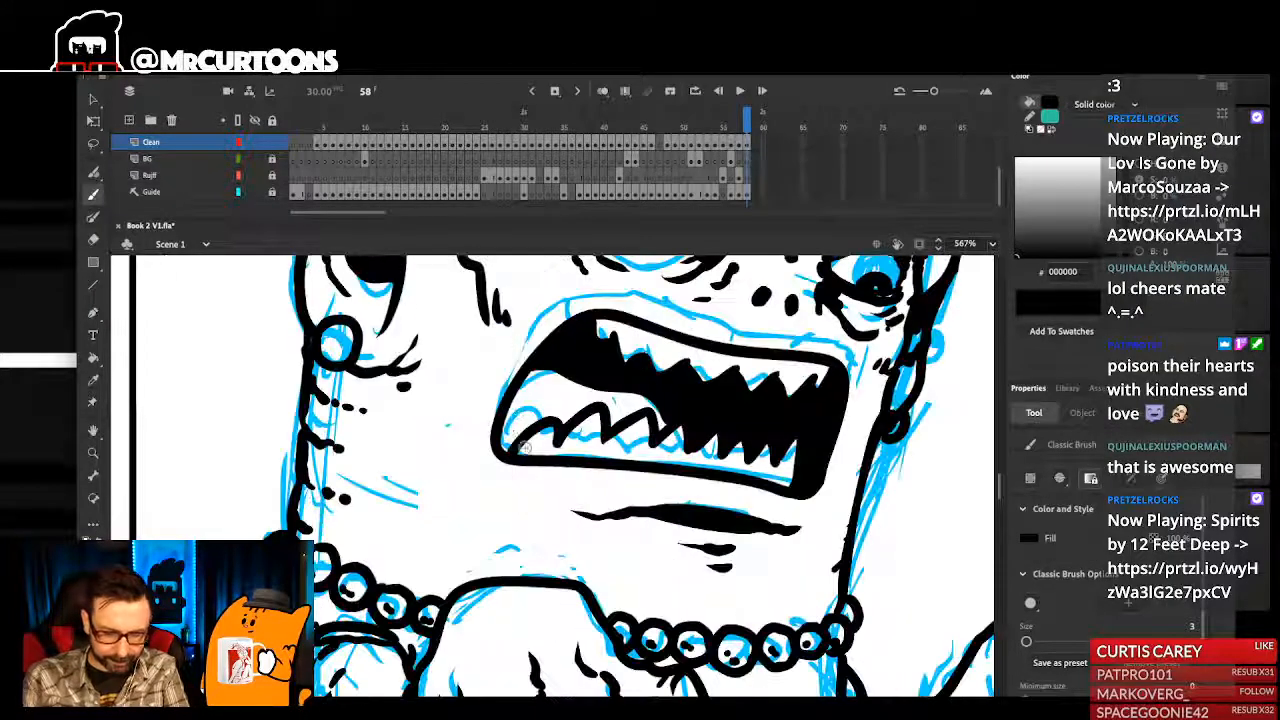
scroll(565, 358, "down", 8)
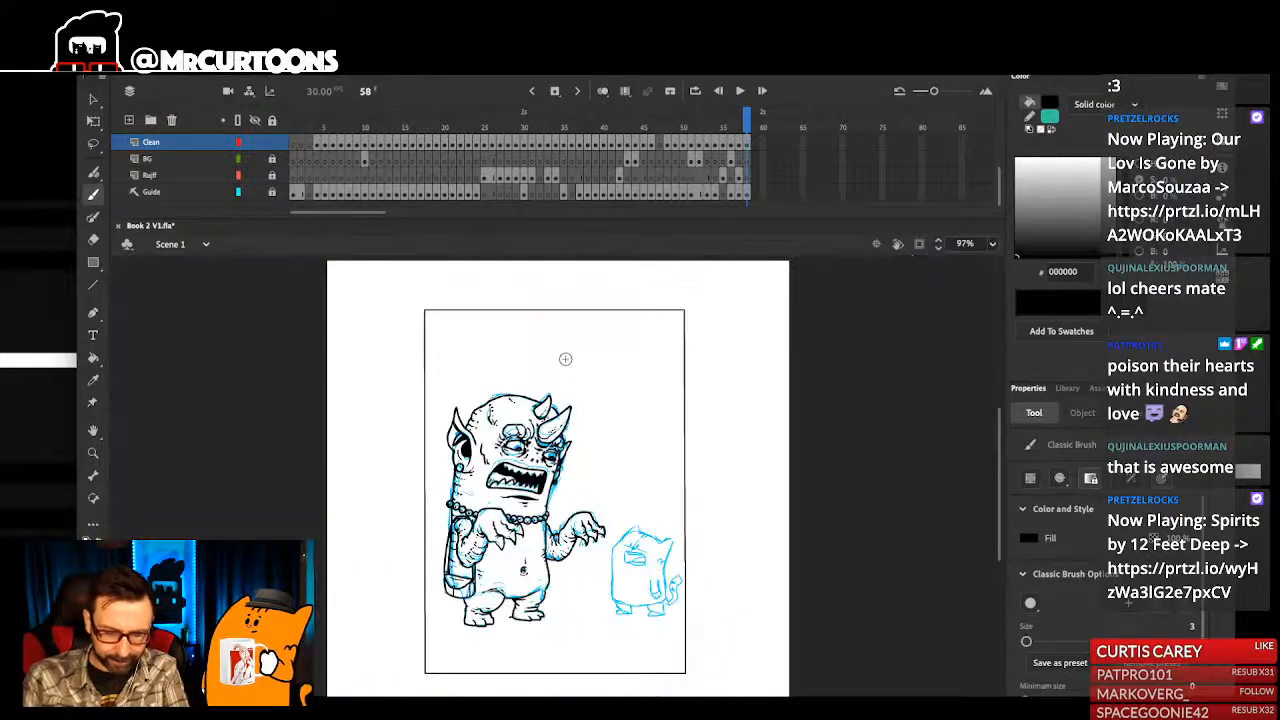
scroll(653, 497, "up", 9)
mouse_move(654, 498)
left_mouse_down()
mouse_move(720, 491)
mouse_move(697, 486)
mouse_move(703, 475)
mouse_move(716, 479)
mouse_move(687, 502)
left_mouse_up()
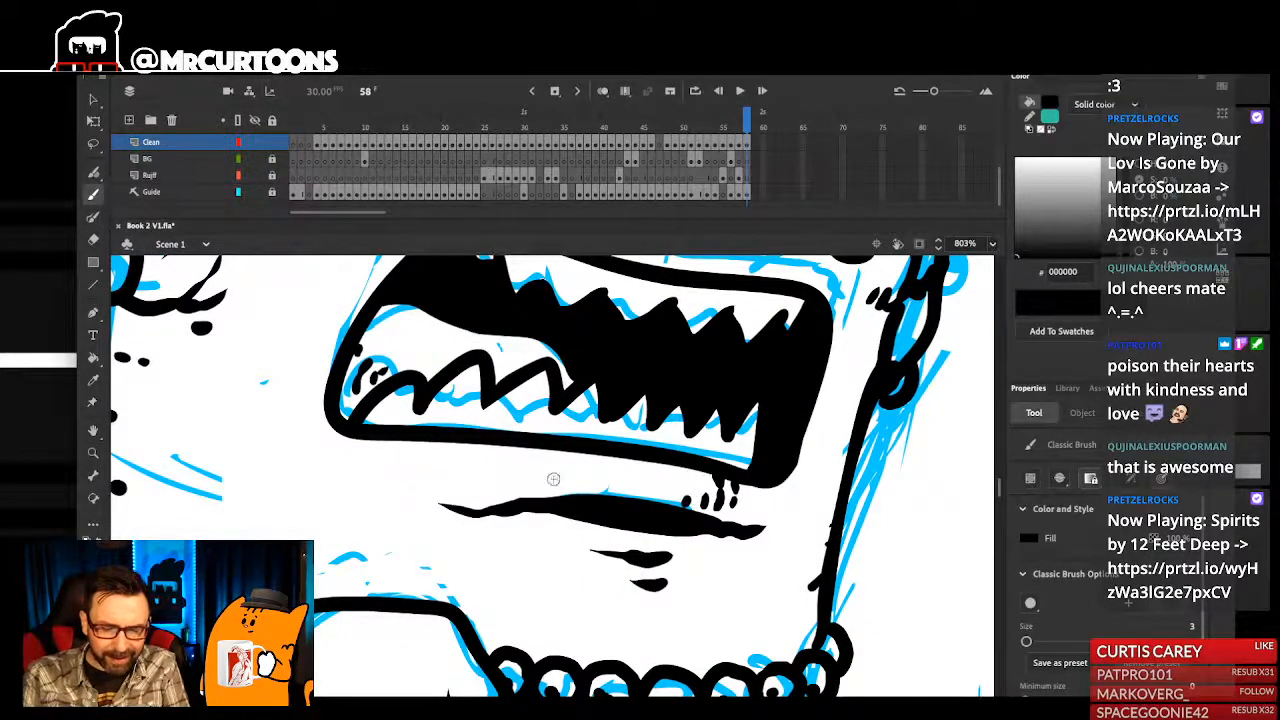
- Add more short ticks and dots along the strip between the monster's mouth and the lower lip crease
key("super+1")
scroll(573, 480, "up", 5)
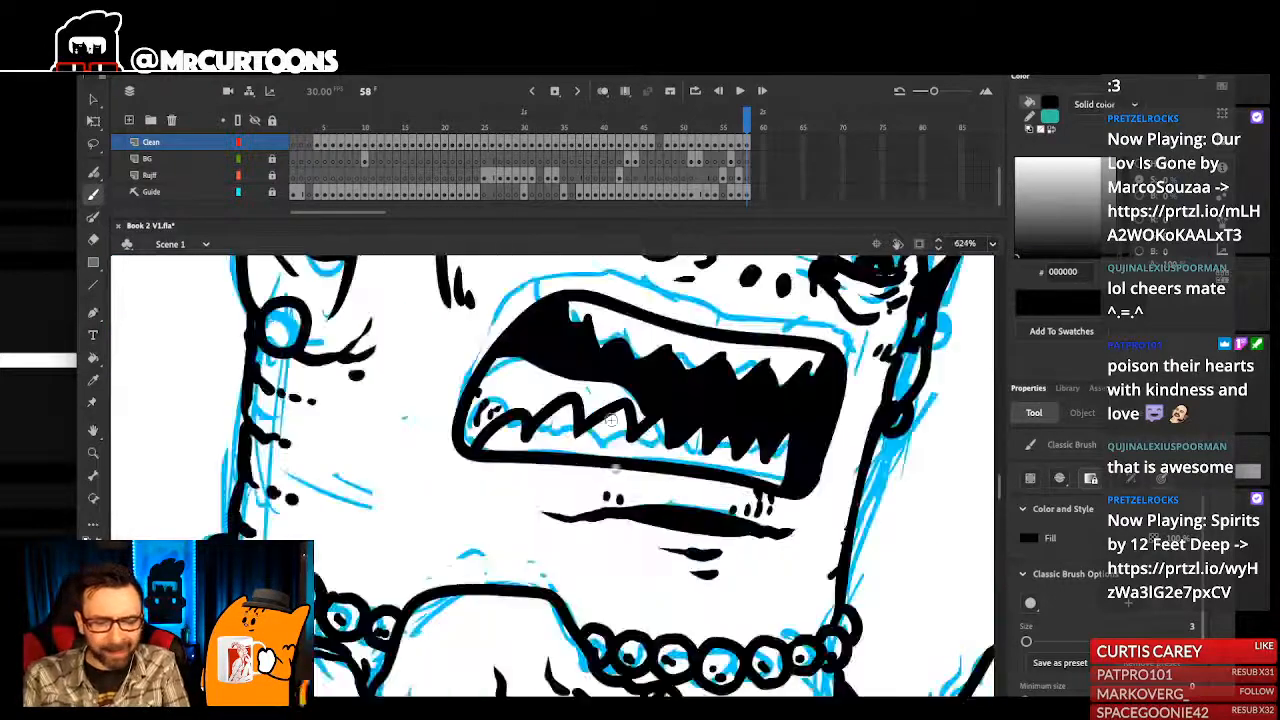
key("super+1")
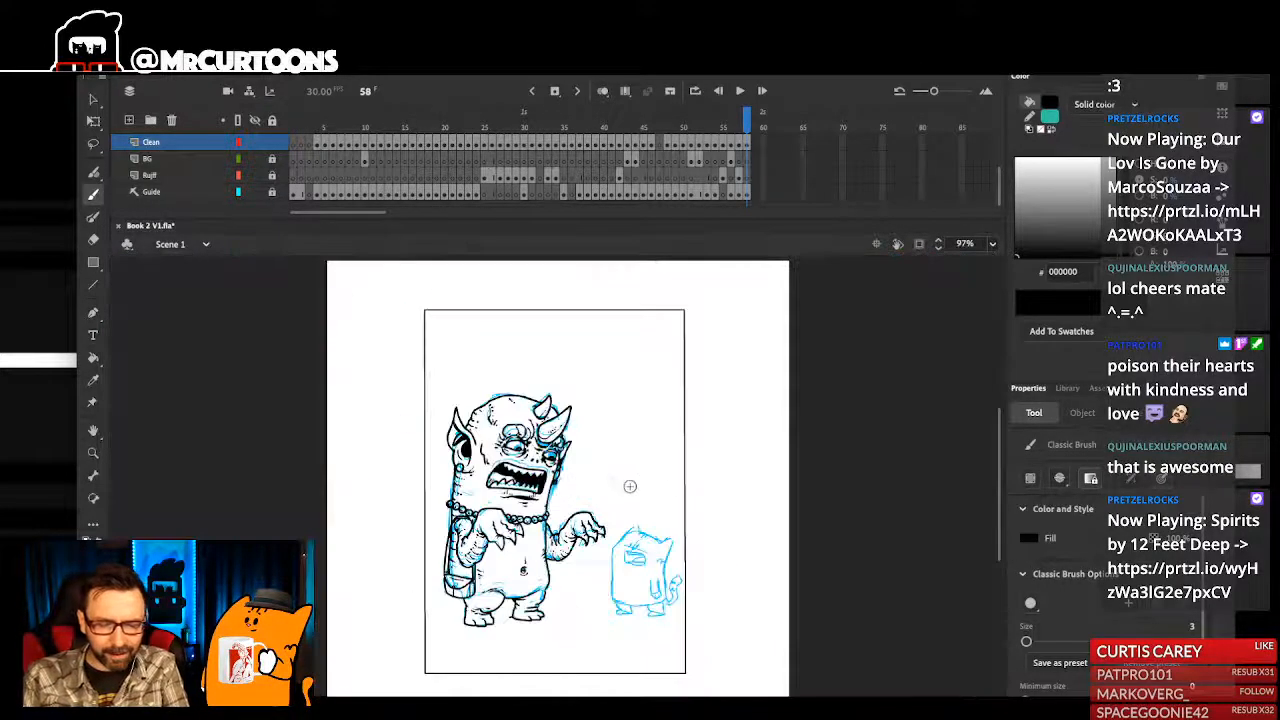
left_click_drag(503, 447, 566, 548)
left_click_drag(519, 395, 583, 540)
mouse_move(622, 498)
left_mouse_down()
mouse_move(620, 510)
mouse_move(671, 511)
mouse_move(648, 513)
left_mouse_up()
key("super+z")
key("super+z")
key("super+z")
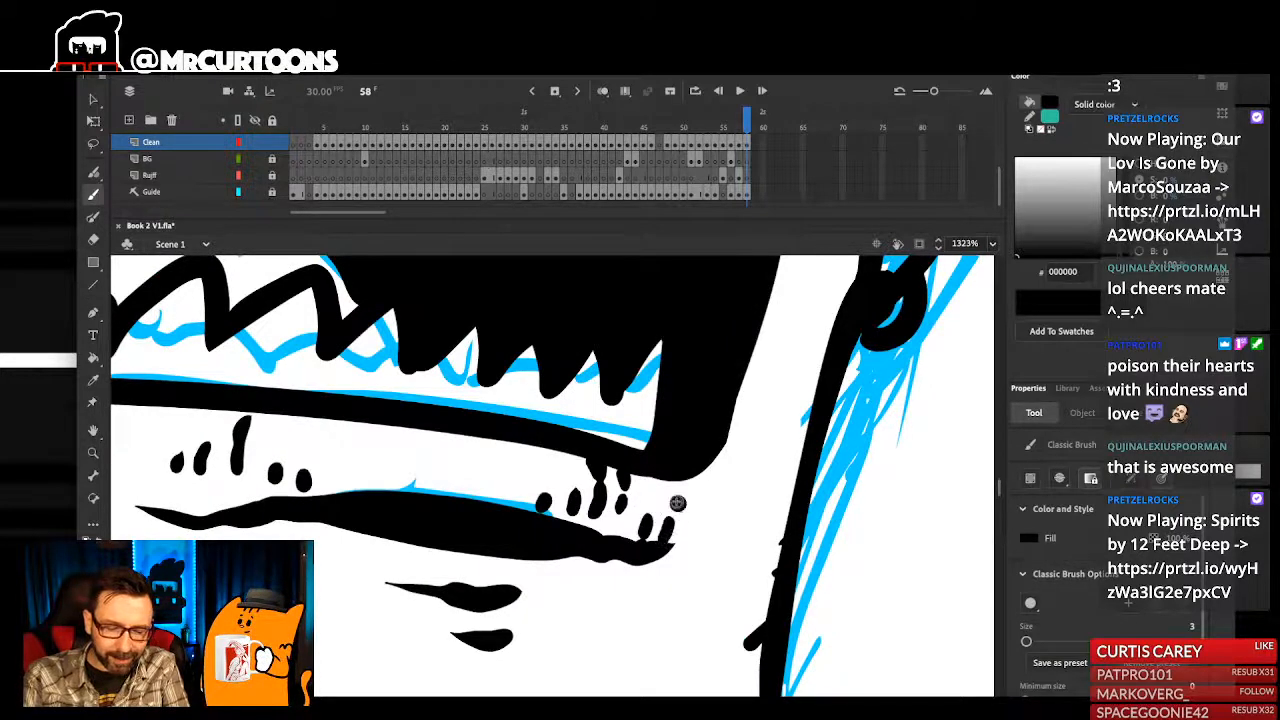
- Extend the dots and wrinkle ticks around both ends of the monster's lower lip crease
key("super+1")
left_click_drag(491, 405, 568, 574)
mouse_move(601, 506)
left_mouse_down()
mouse_move(604, 488)
mouse_move(579, 488)
left_mouse_up()
left_click_drag(567, 509, 547, 498)
left_click_drag(563, 488, 560, 475)
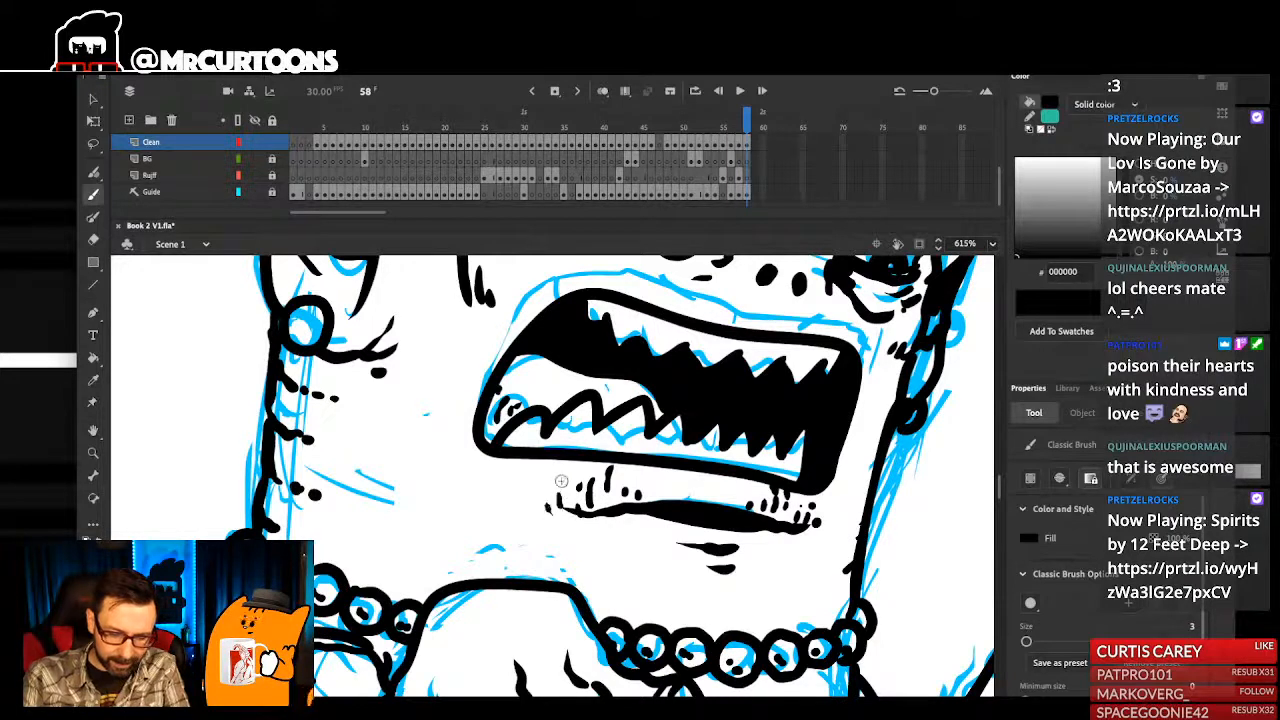
left_click_drag(657, 541, 742, 553)
left_click_drag(785, 499, 784, 511)
key("super+1")
left_click_drag(717, 414, 752, 440)
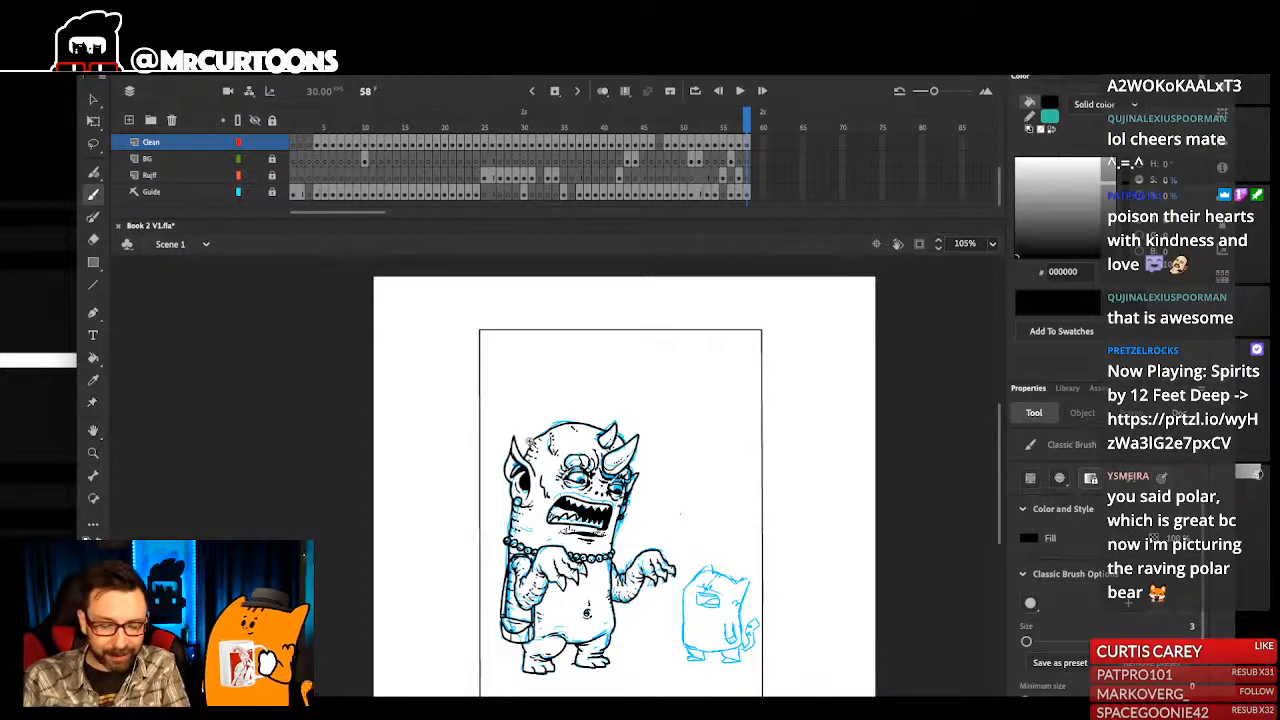
- Add short crease marks where the monster's belly meets the near thigh and at the top of the far leg
scroll(567, 468, "up", 8)
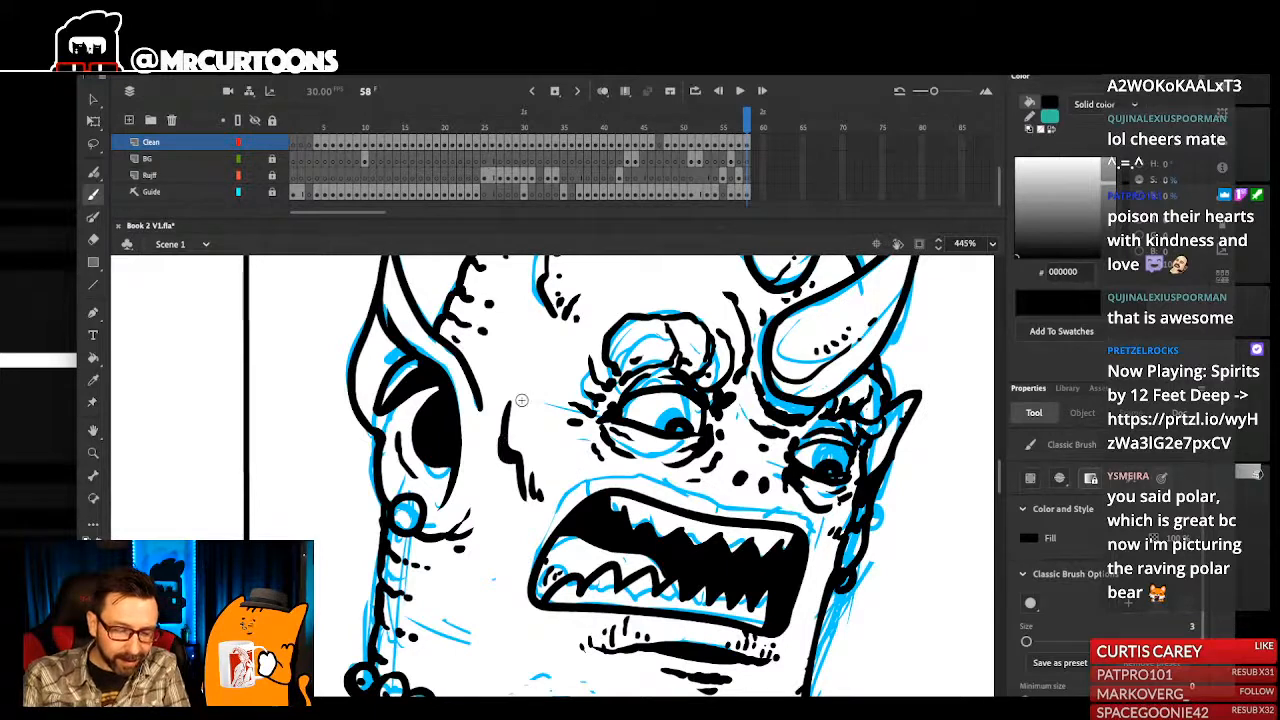
scroll(608, 539, "down", 8)
left_click_drag(605, 522, 596, 525)
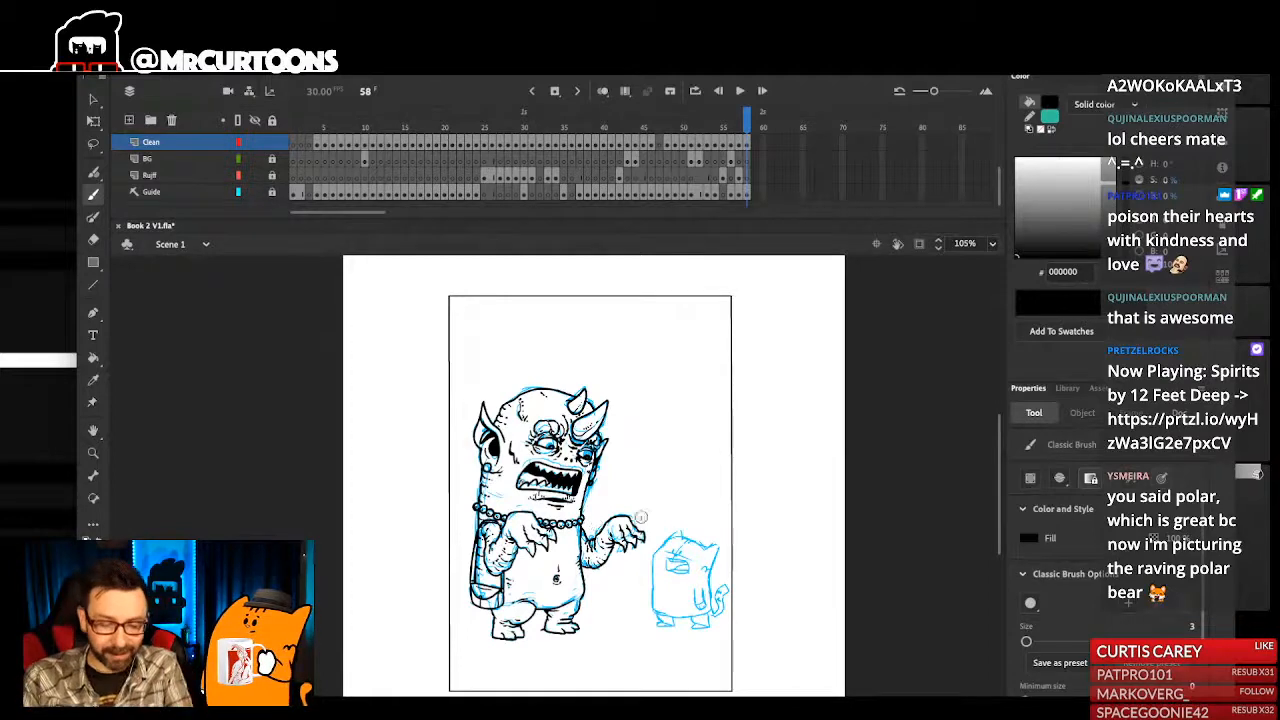
left_click_drag(481, 464, 560, 678)
mouse_move(475, 387)
left_mouse_down()
mouse_move(558, 584)
mouse_move(600, 536)
mouse_move(591, 524)
left_mouse_up()
left_click(600, 464)
left_click(591, 448)
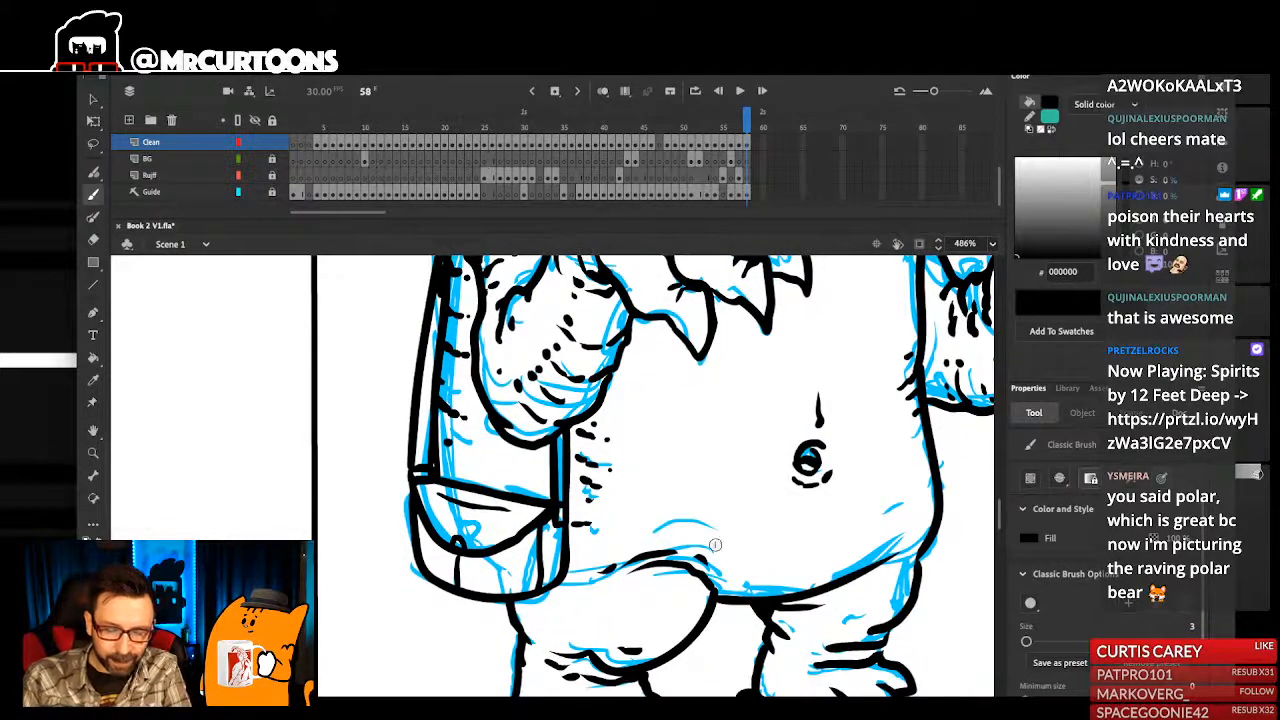
left_click_drag(673, 529, 625, 511)
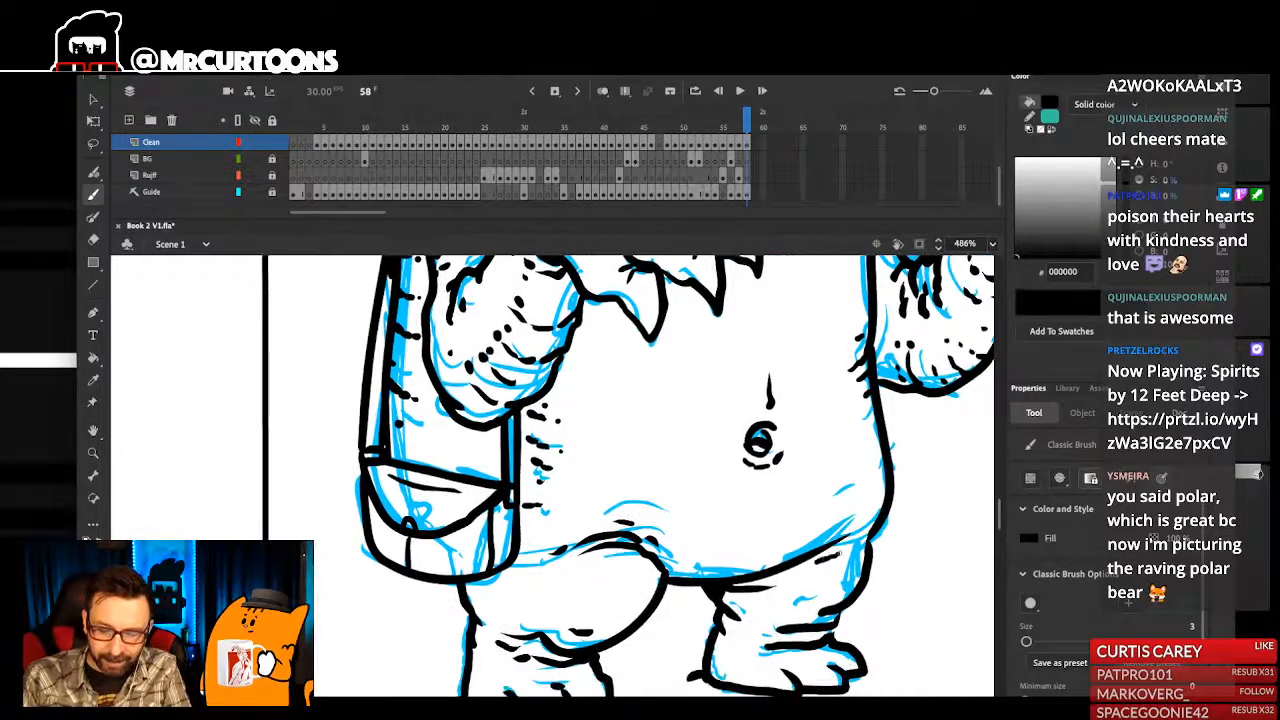
mouse_move(847, 549)
left_mouse_down()
mouse_move(868, 543)
mouse_move(858, 547)
left_mouse_up()
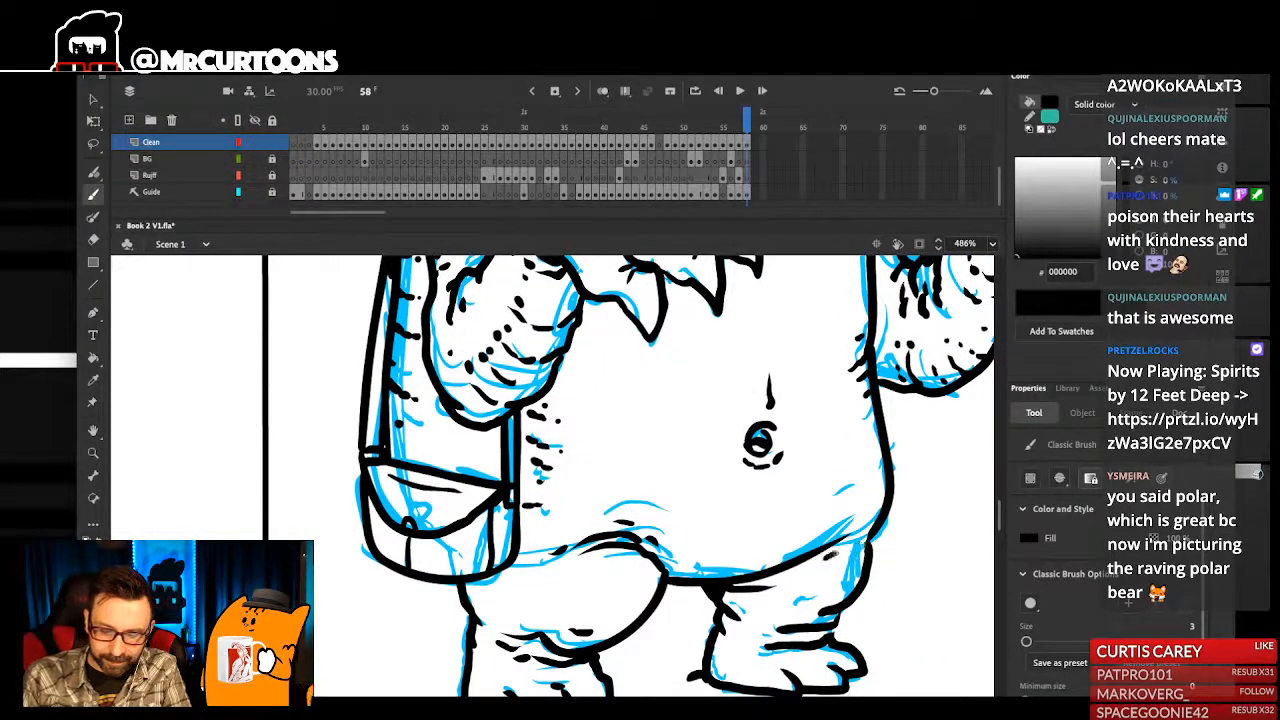
- Save the document
key("ctrl+1")
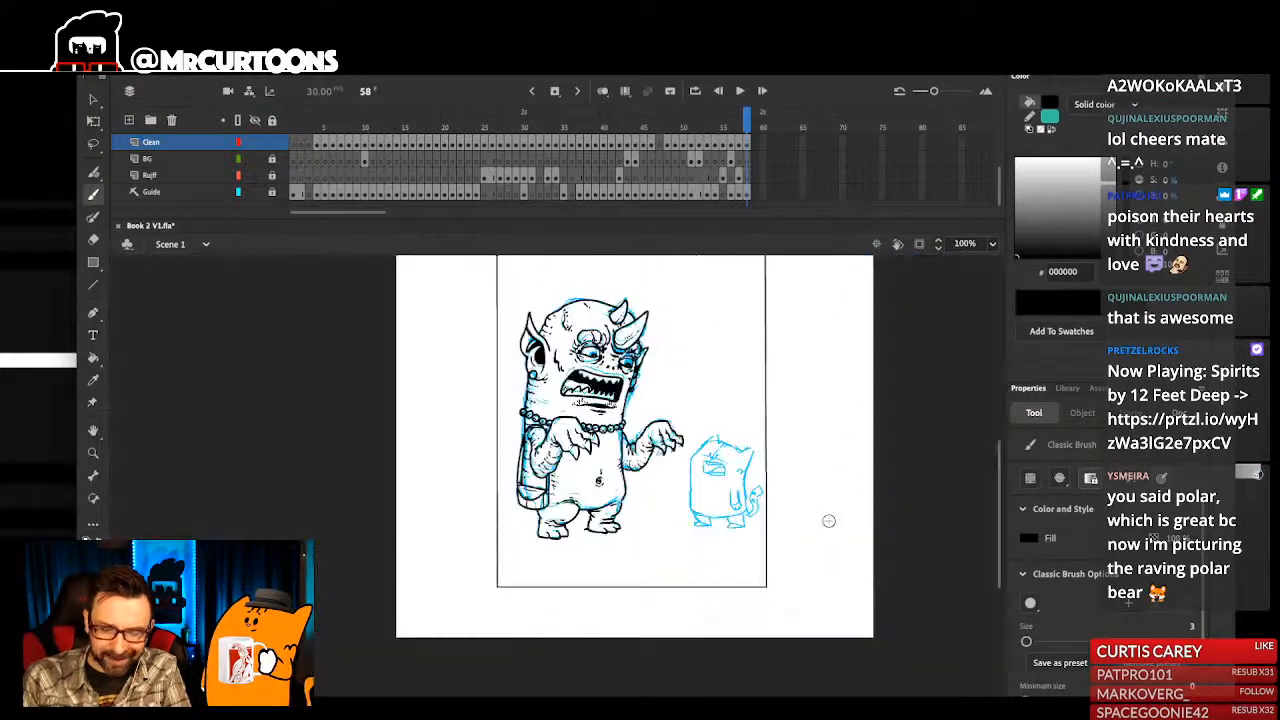
left_click_drag(682, 374, 700, 562)
left_click_drag(680, 462, 760, 528)
key("ctrl+s")
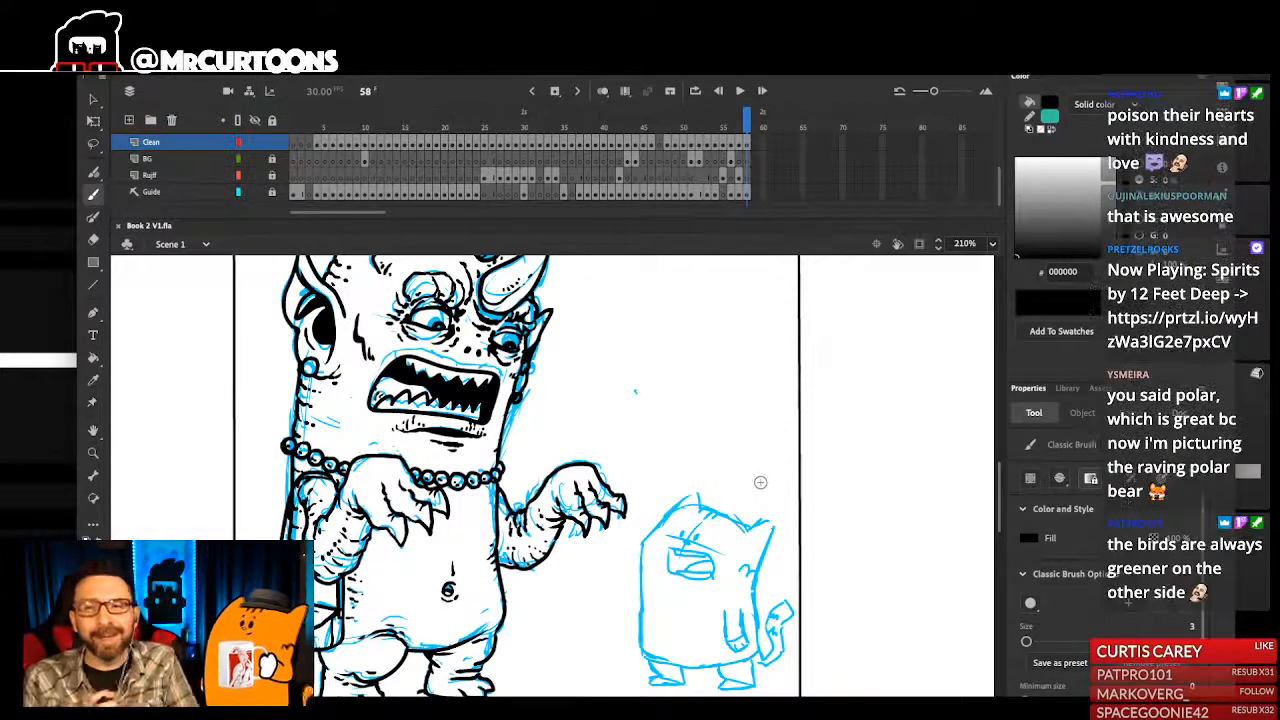
- Ink the small character's pointed ears, top of the head, back and front body outline over the blue sketch
left_click_drag(722, 486, 754, 466)
scroll(736, 449, "up", 3)
left_click_drag(655, 415, 678, 449)
scroll(702, 546, "up", 3)
mouse_move(702, 546)
left_mouse_down()
mouse_move(600, 488)
mouse_move(637, 486)
left_mouse_up()
mouse_move(676, 622)
left_mouse_down()
mouse_move(660, 491)
mouse_move(696, 386)
mouse_move(677, 366)
mouse_move(681, 402)
mouse_move(595, 359)
mouse_move(587, 332)
mouse_move(492, 424)
mouse_move(480, 628)
mouse_move(500, 664)
left_mouse_up()
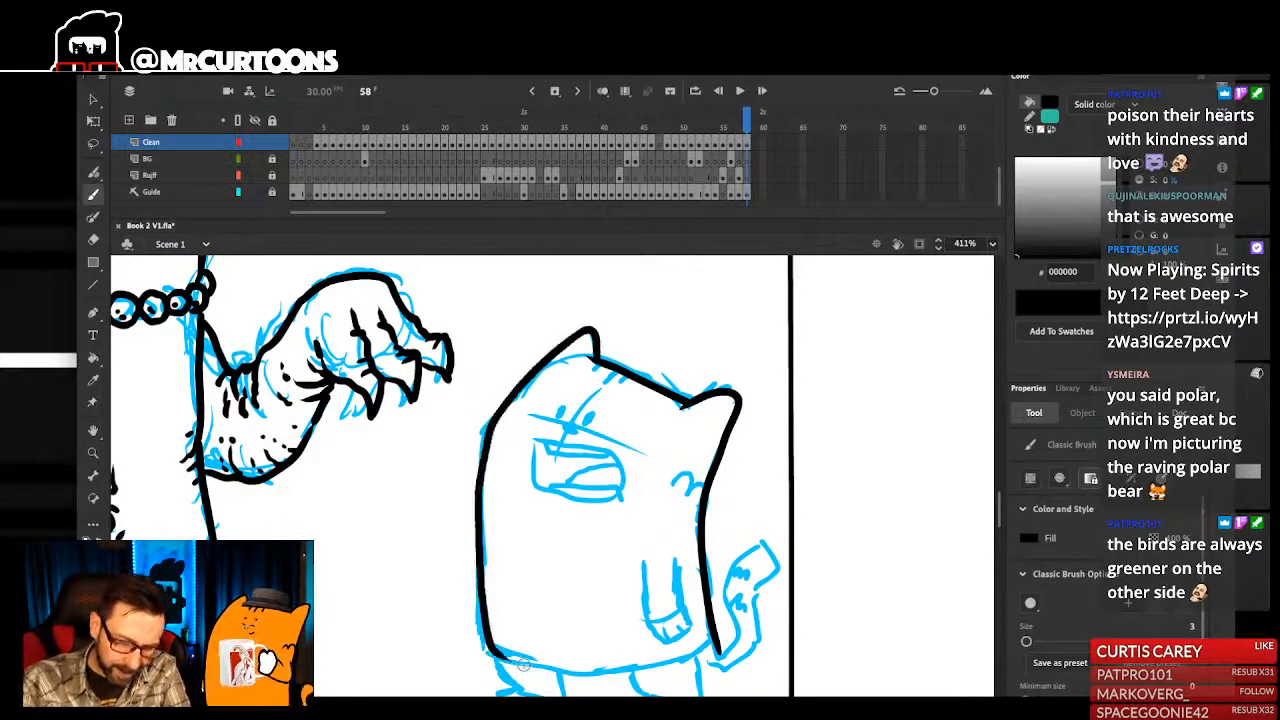
- Select the middle section of the small character's front body outline
left_click_drag(630, 584, 672, 544)
left_click_drag(506, 396, 562, 518)
left_click_drag(494, 457, 548, 567)
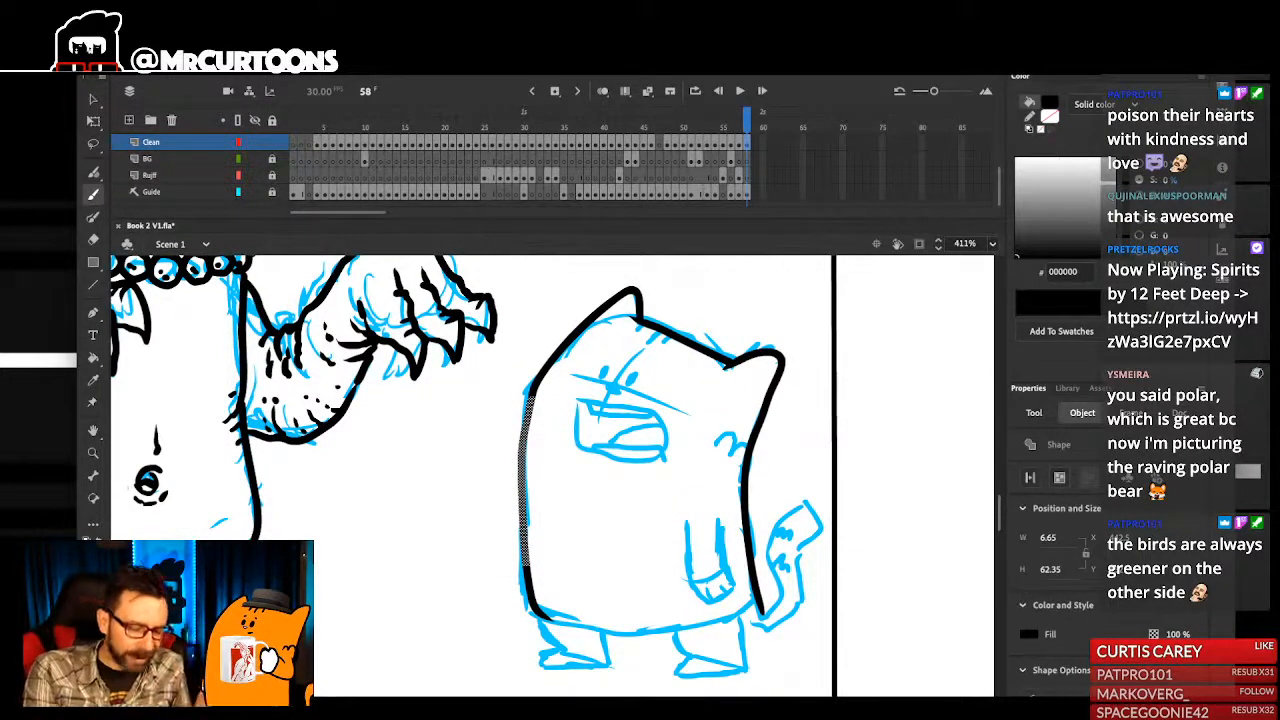
left_click(93, 98)
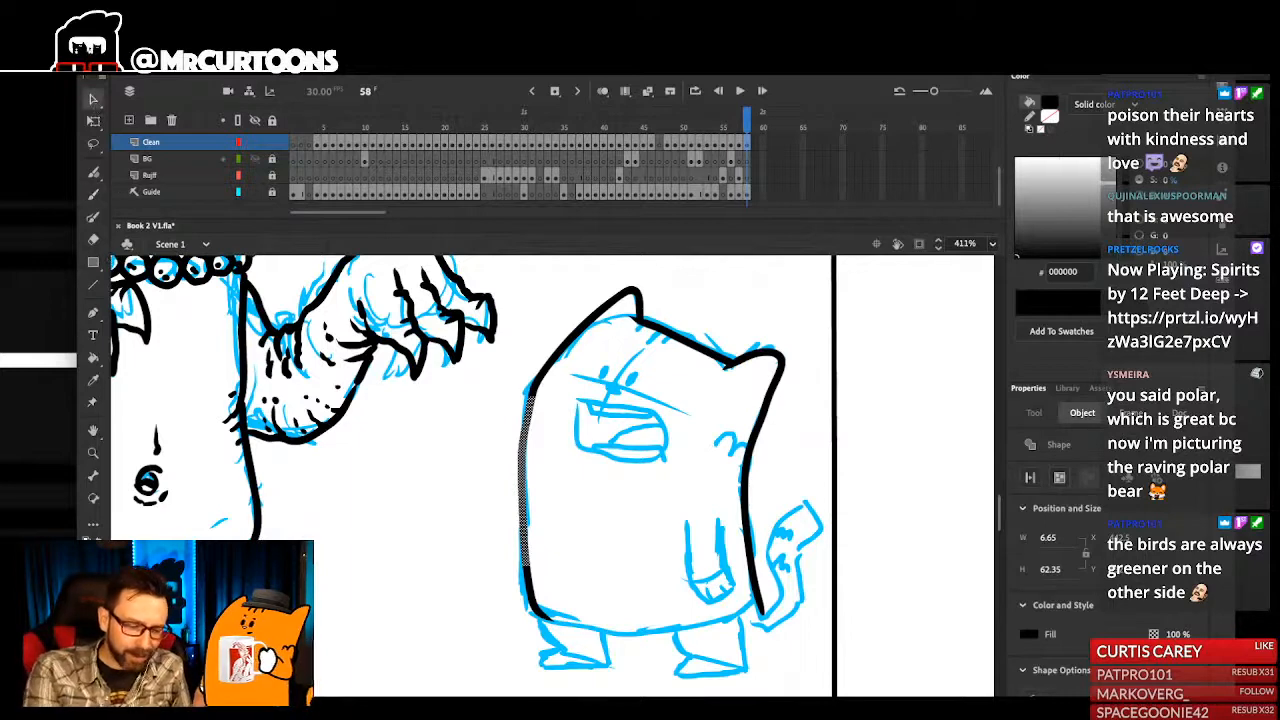
left_click(602, 503)
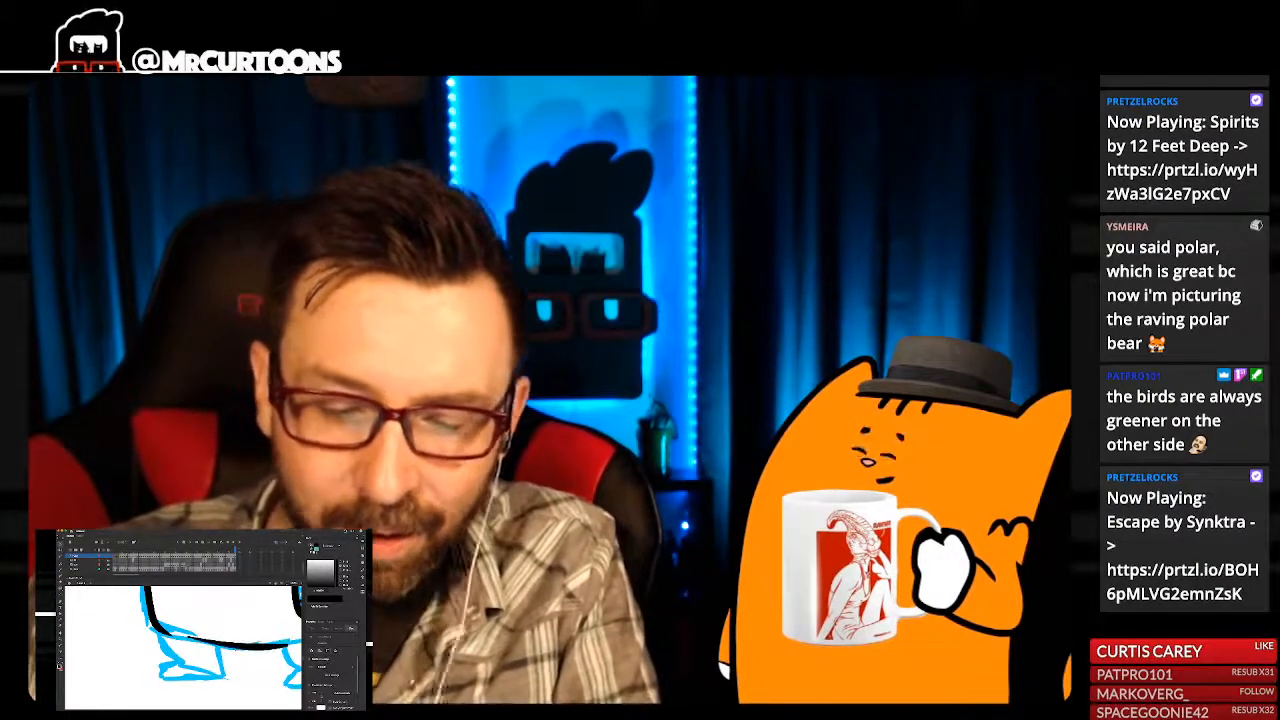
- Ink the small character's paw and both short legs, with toe lines on the feet
key("super+minus")
key("super+minus")
key("super+minus")
key("super+equal")
key("super+equal")
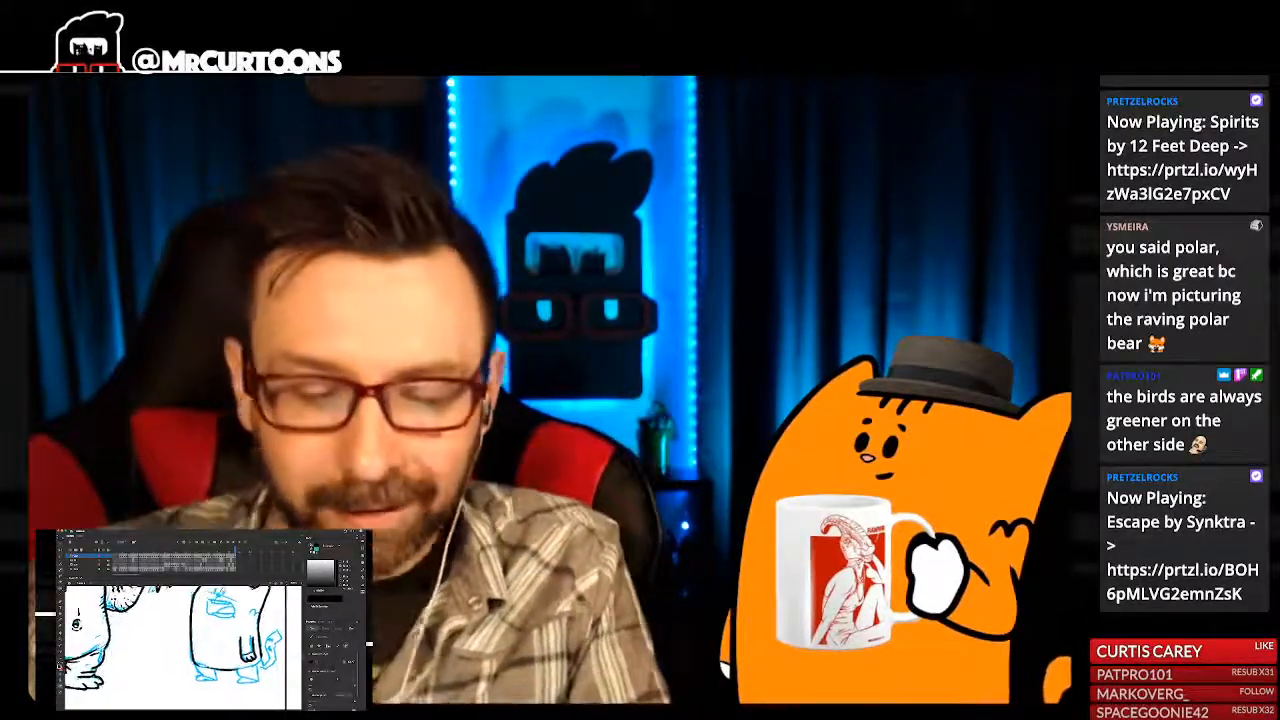
key("super+equal")
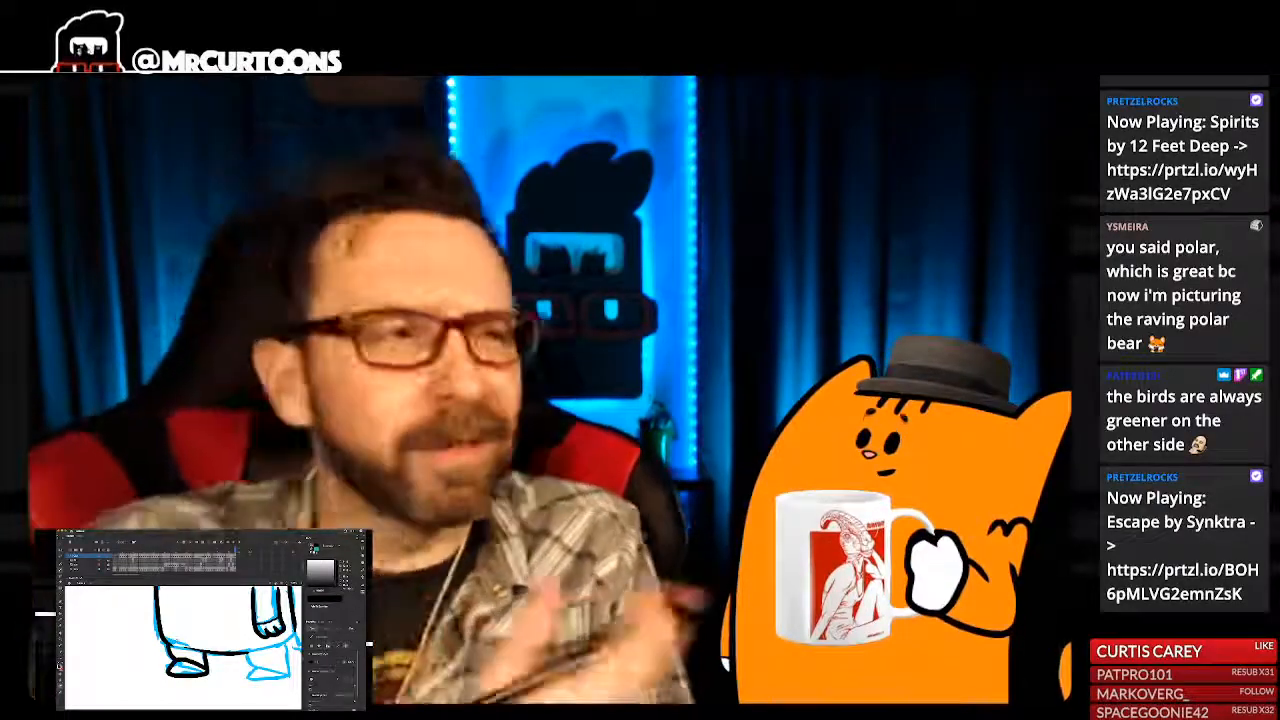
left_click_drag(190, 635, 190, 635)
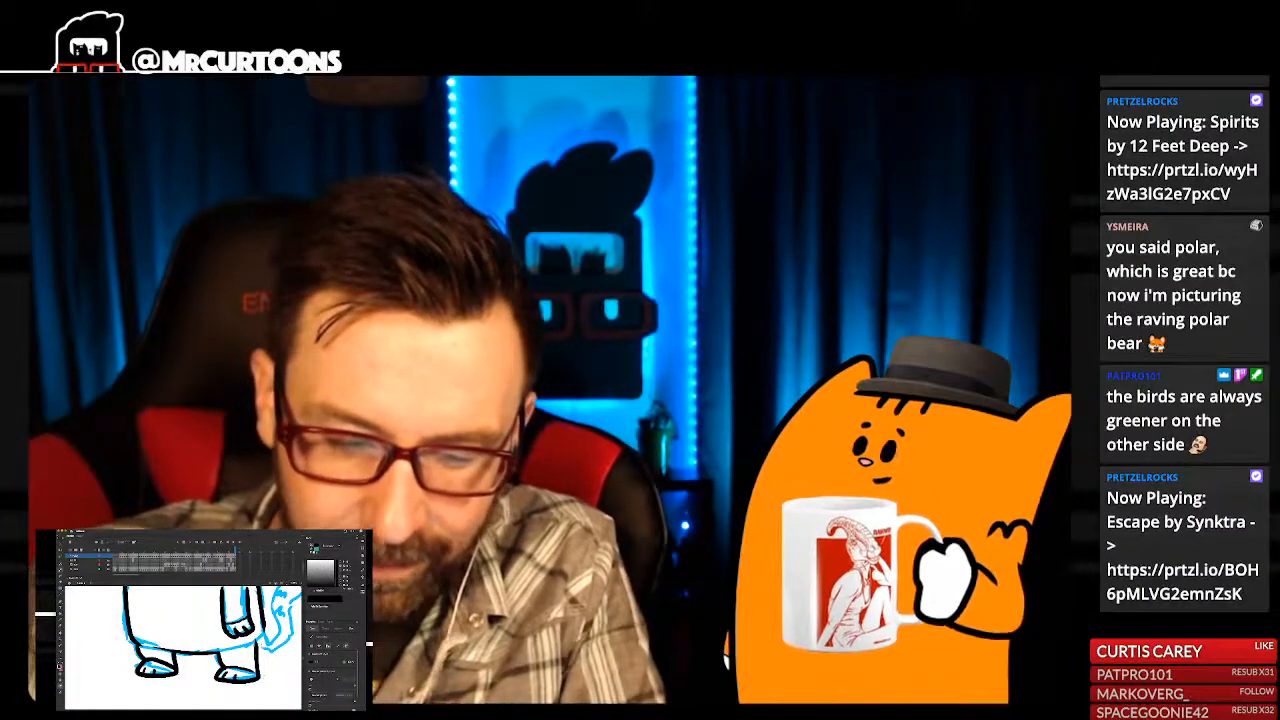
- Ink the small character's curved tail with a rounded tip and a jagged stripe near its end
key("ctrl+minus")
key("ctrl+minus")
key("ctrl+minus")
key("ctrl+equal")
left_click_drag(150, 620, 163, 650)
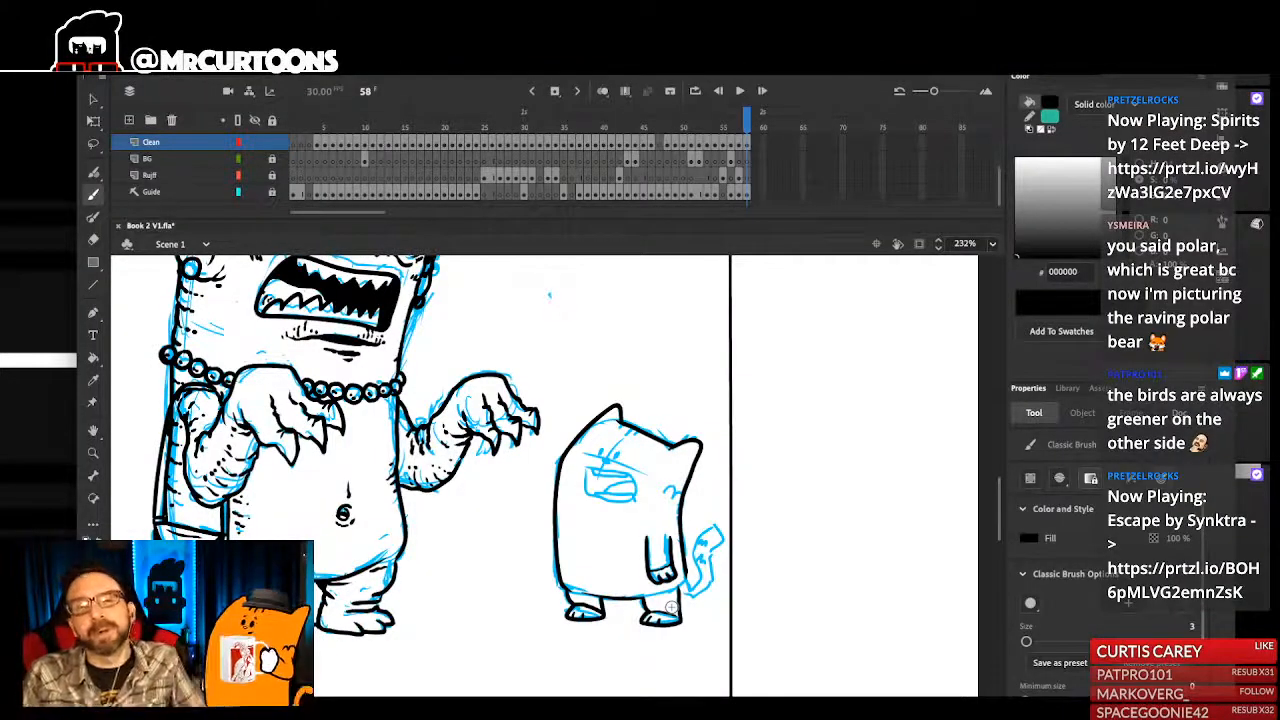
scroll(719, 471, "up", 5)
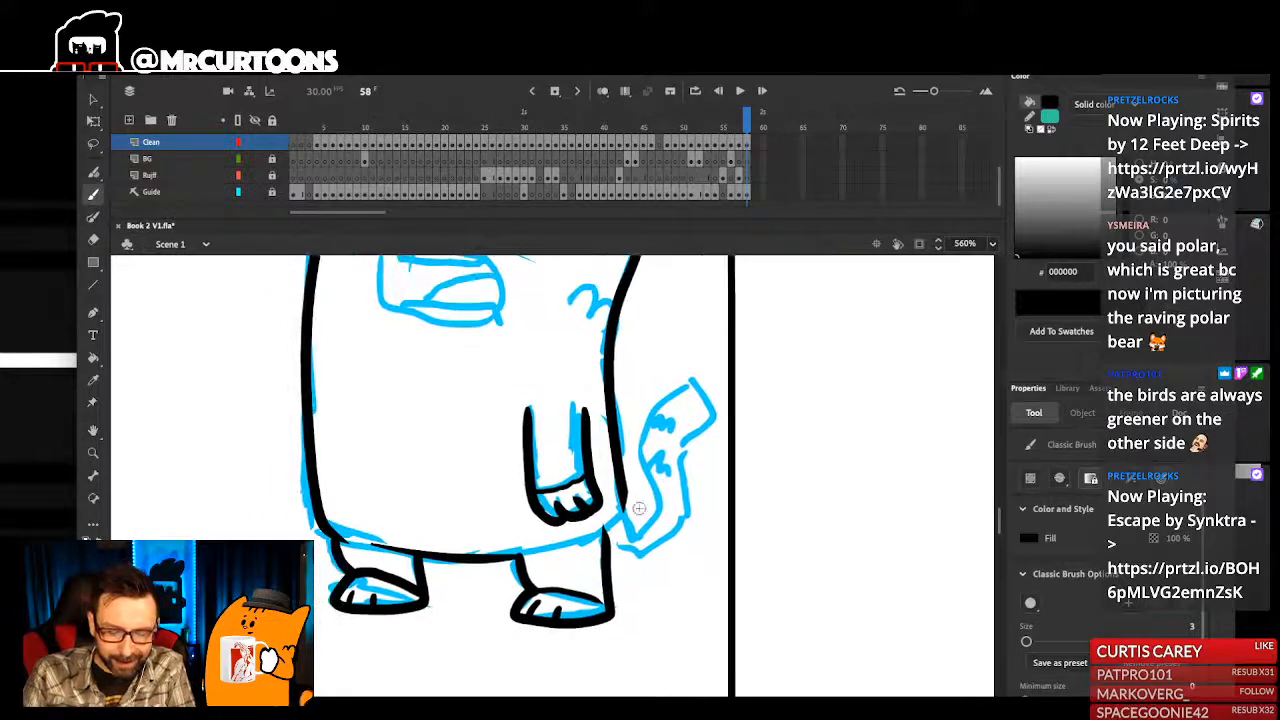
mouse_move(658, 528)
left_mouse_down()
mouse_move(635, 440)
mouse_move(672, 366)
mouse_move(711, 383)
mouse_move(687, 435)
mouse_move(687, 485)
mouse_move(624, 499)
mouse_move(633, 528)
mouse_move(662, 508)
mouse_move(640, 460)
mouse_move(653, 372)
mouse_move(688, 360)
mouse_move(672, 467)
mouse_move(683, 519)
mouse_move(657, 552)
mouse_move(618, 555)
mouse_move(664, 398)
left_mouse_up()
key("ctrl+z")
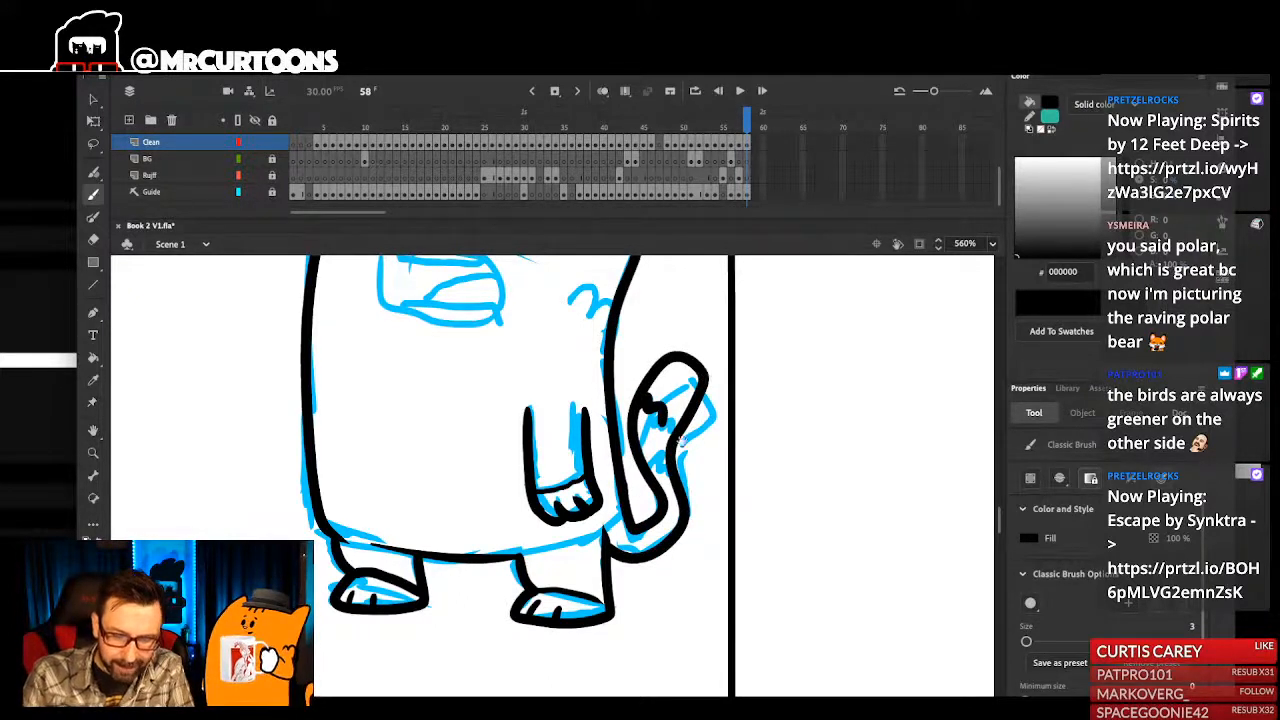
- Ink a jagged fur stripe on the small character's back and short stripes on the head between the ears
scroll(691, 440, "up", 2)
scroll(701, 558, "up", 2)
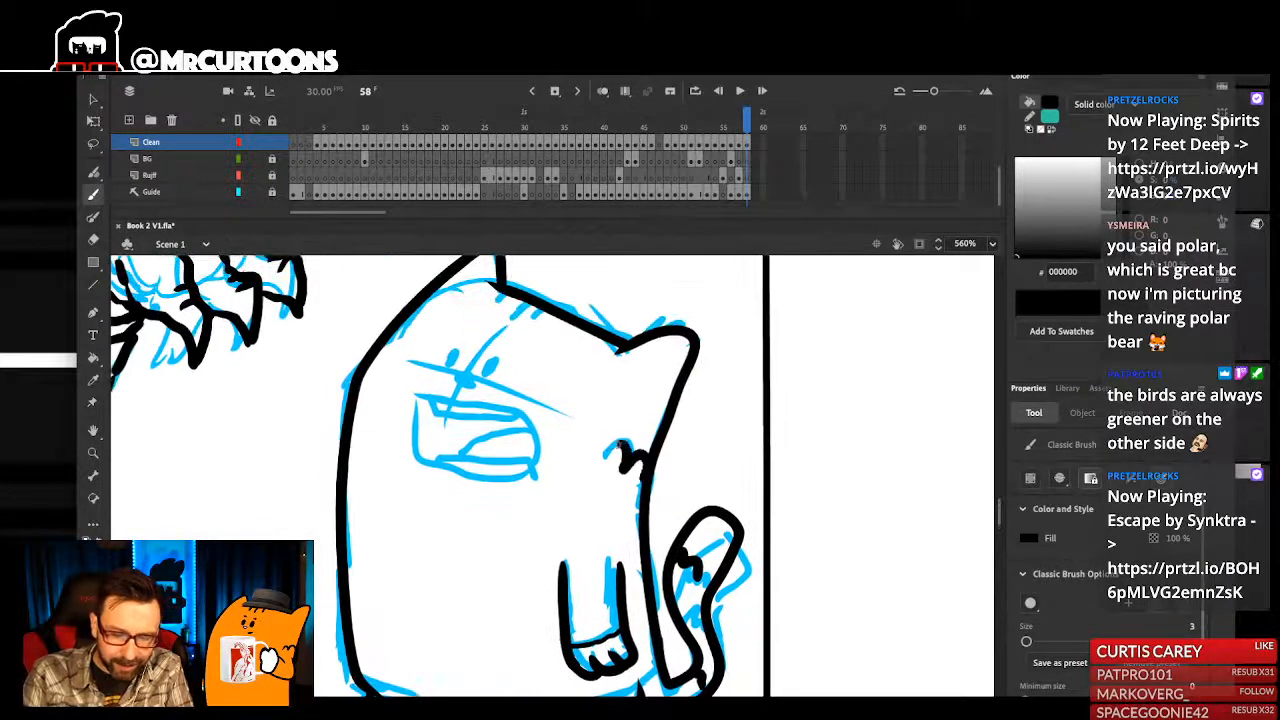
left_click_drag(650, 493, 698, 466)
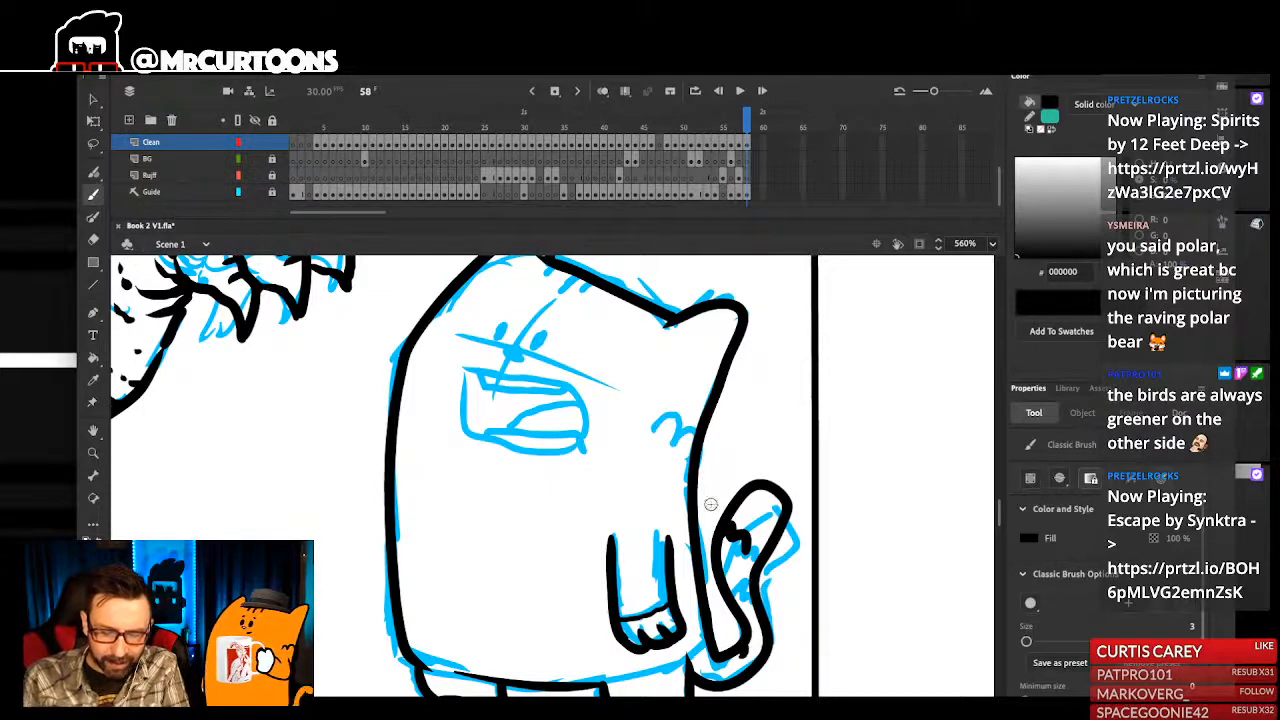
mouse_move(595, 282)
left_mouse_down()
mouse_move(615, 348)
mouse_move(575, 348)
left_mouse_up()
left_click_drag(625, 428, 653, 434)
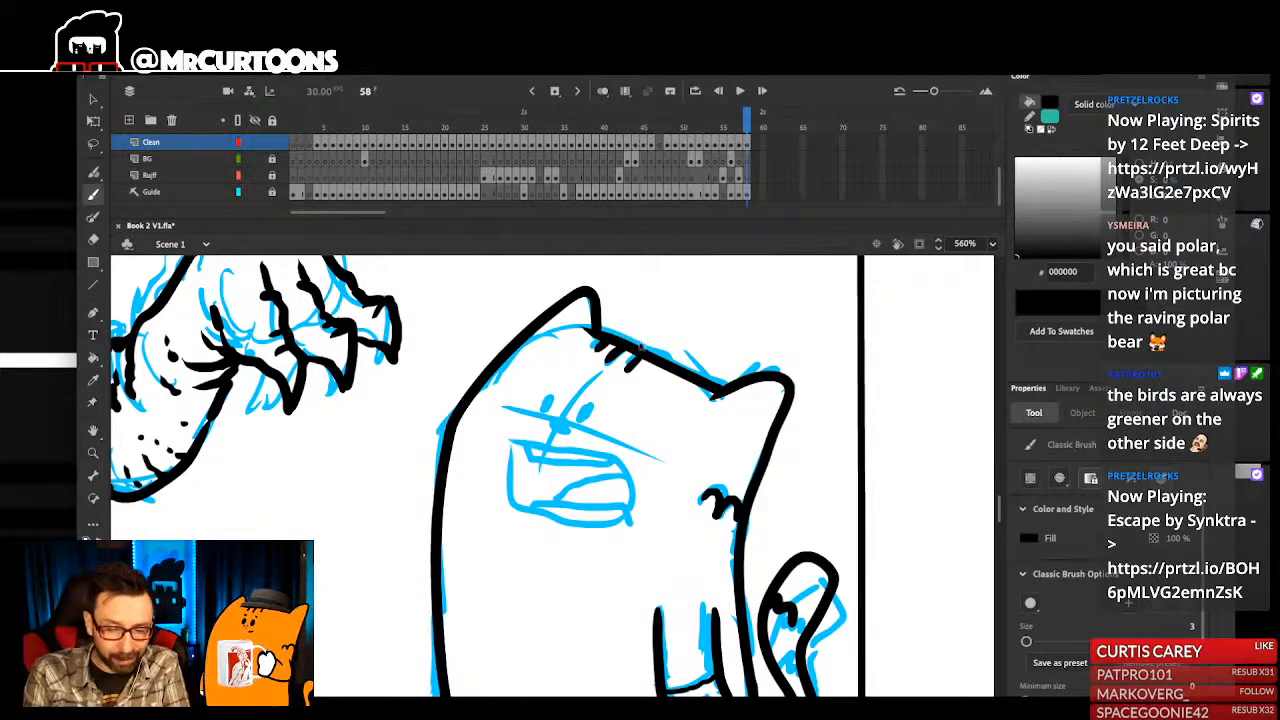
left_click_drag(640, 354, 627, 367)
- Ink the small character's two oval eyes, the nose and a small eyebrow mark above the far eye
left_click_drag(678, 453, 707, 432)
left_click_drag(587, 376, 584, 381)
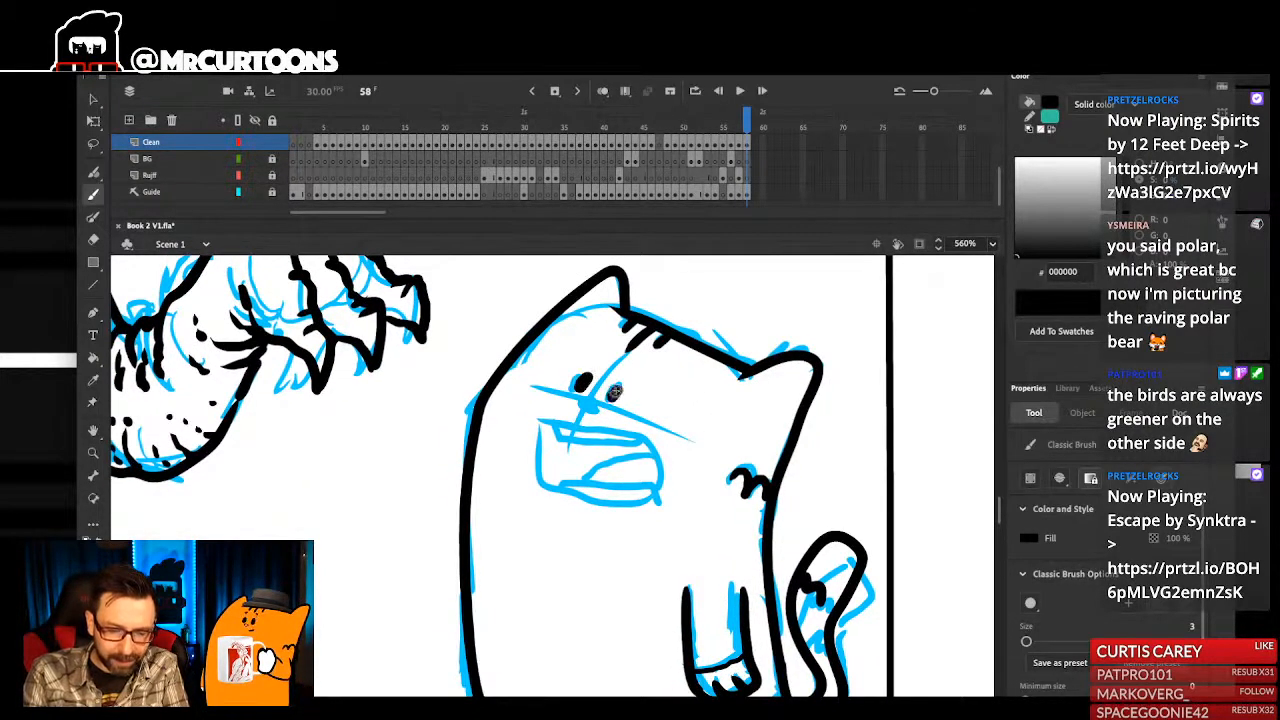
left_click_drag(632, 372, 635, 385)
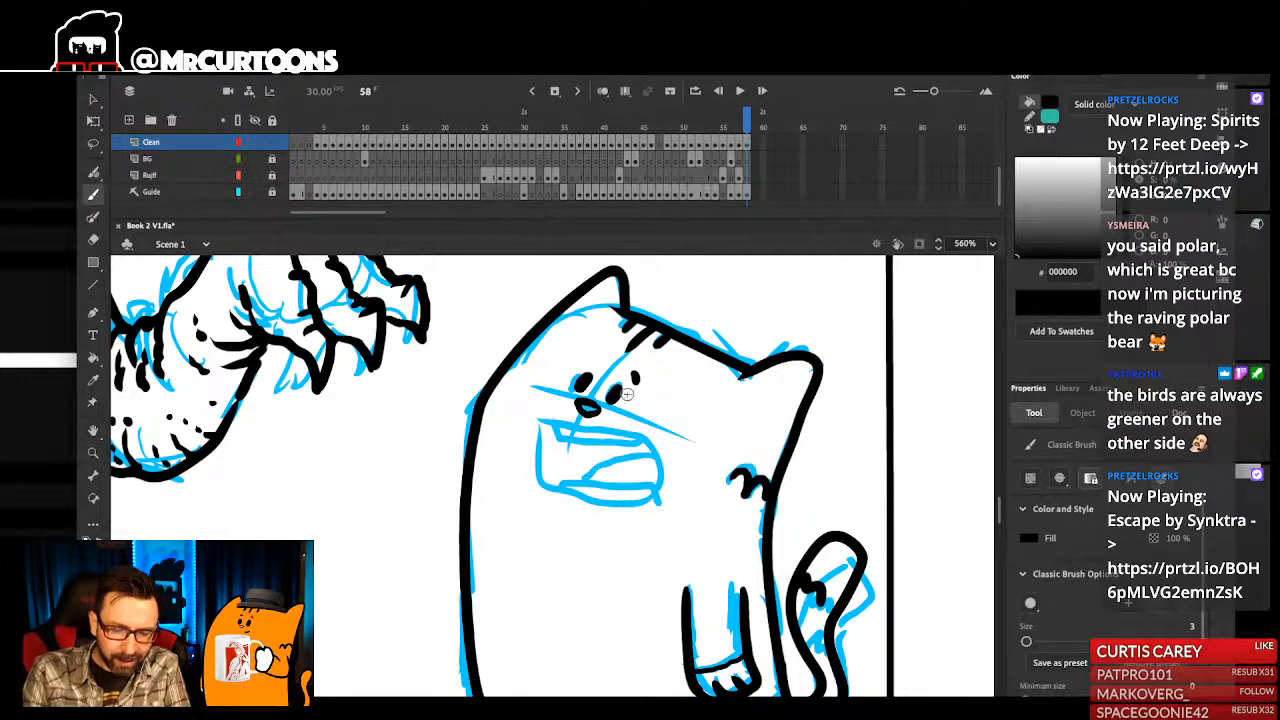
left_click_drag(668, 426, 666, 448)
key("ctrl+2")
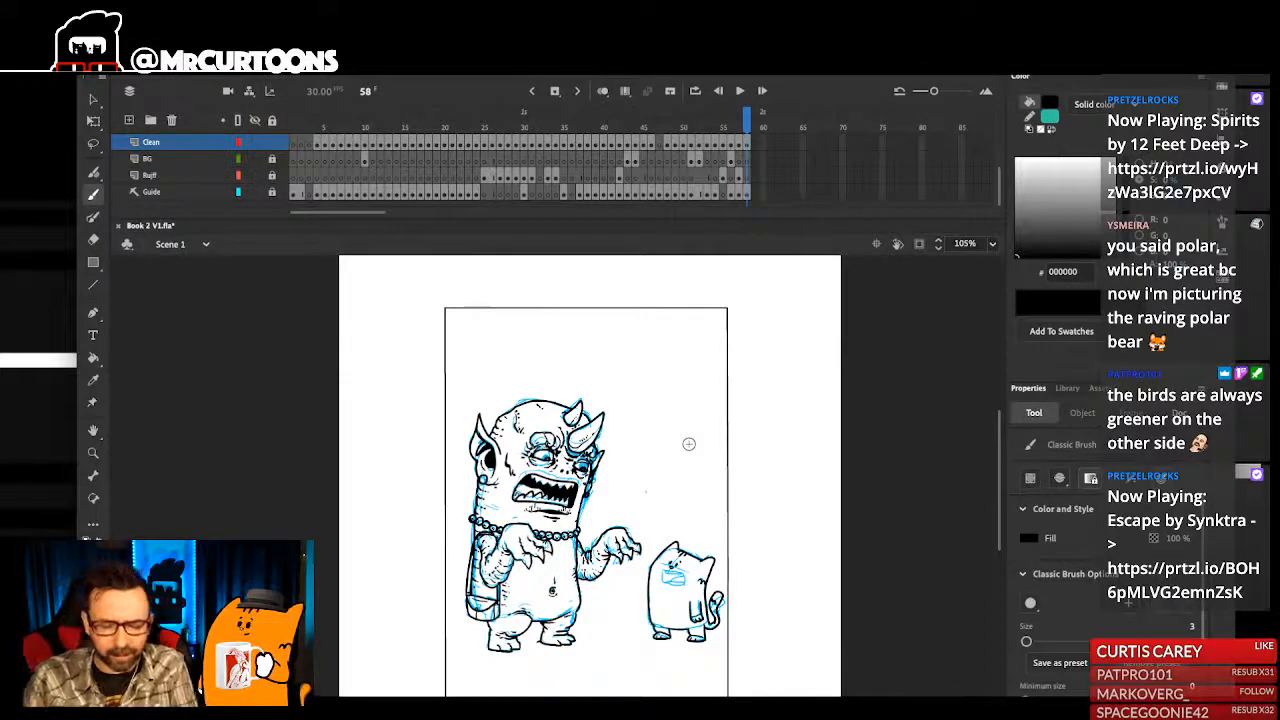
- Ink the small character's wide open mouth with upper and lower teeth rows, filling the inside between them in black
left_click_drag(657, 573, 663, 667)
left_click(608, 478)
left_click_drag(633, 485, 655, 499)
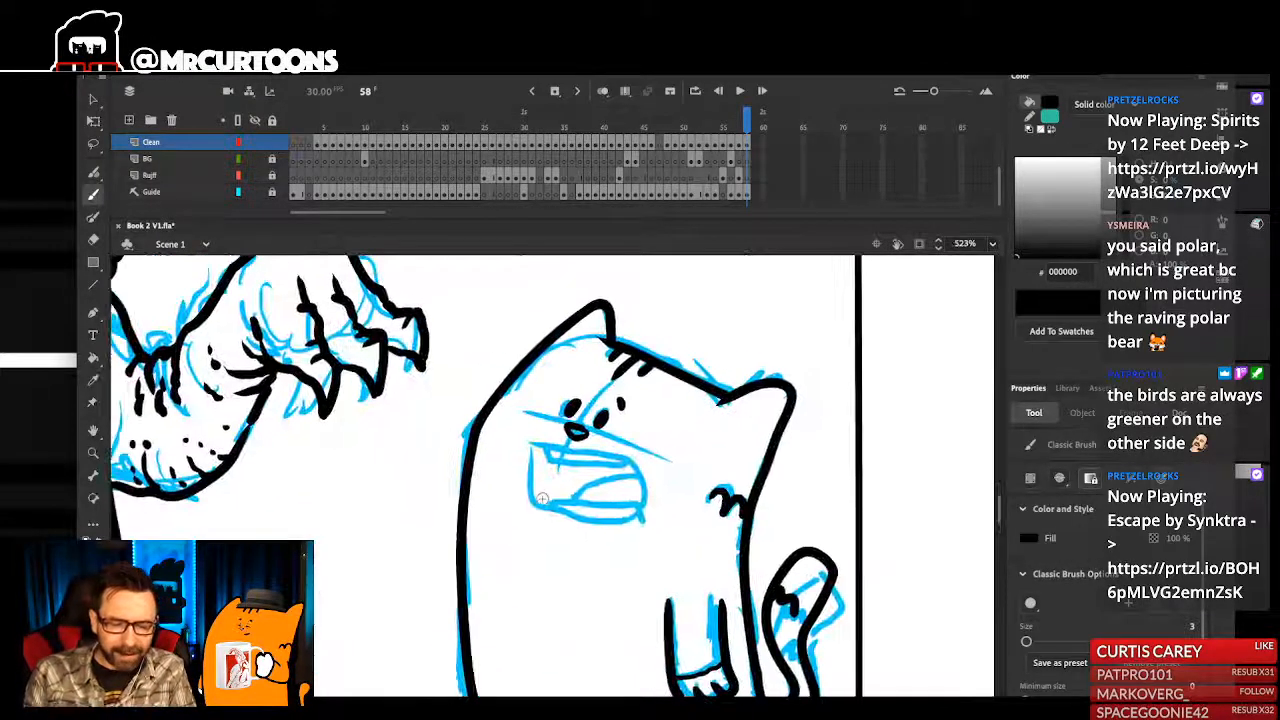
mouse_move(540, 507)
left_mouse_down()
mouse_move(541, 457)
mouse_move(603, 467)
left_mouse_up()
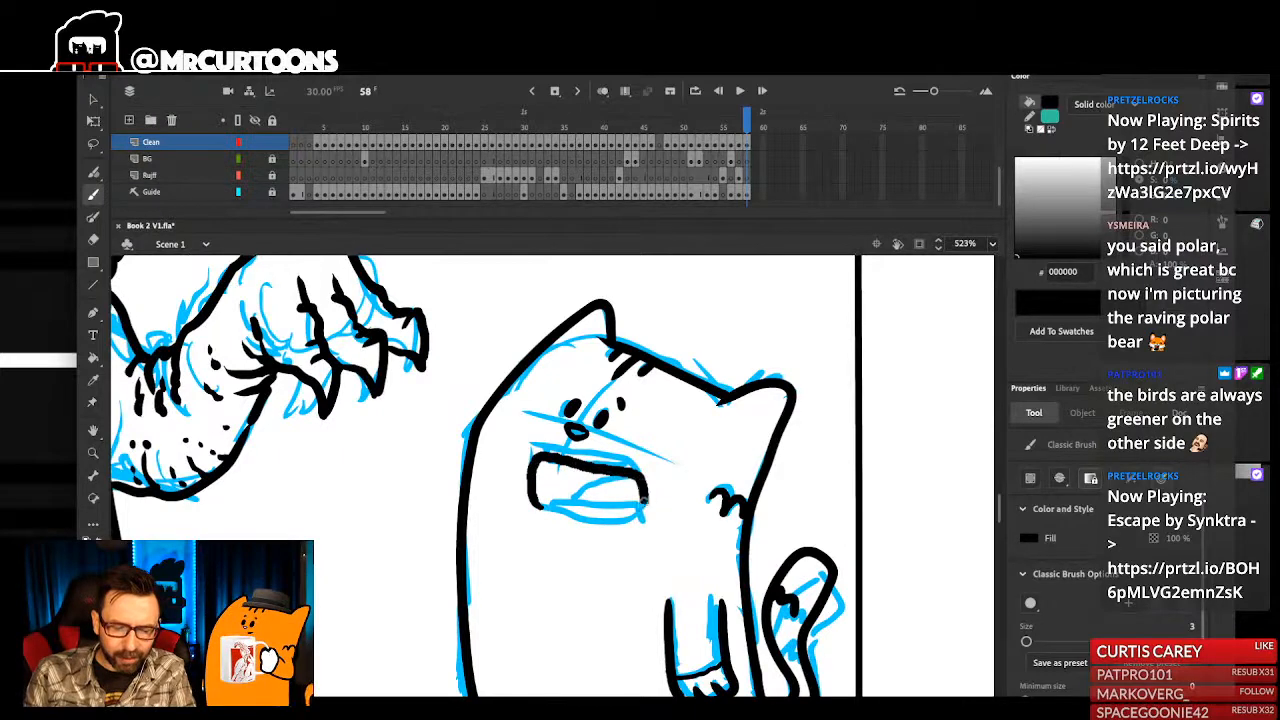
left_click_drag(618, 543, 620, 559)
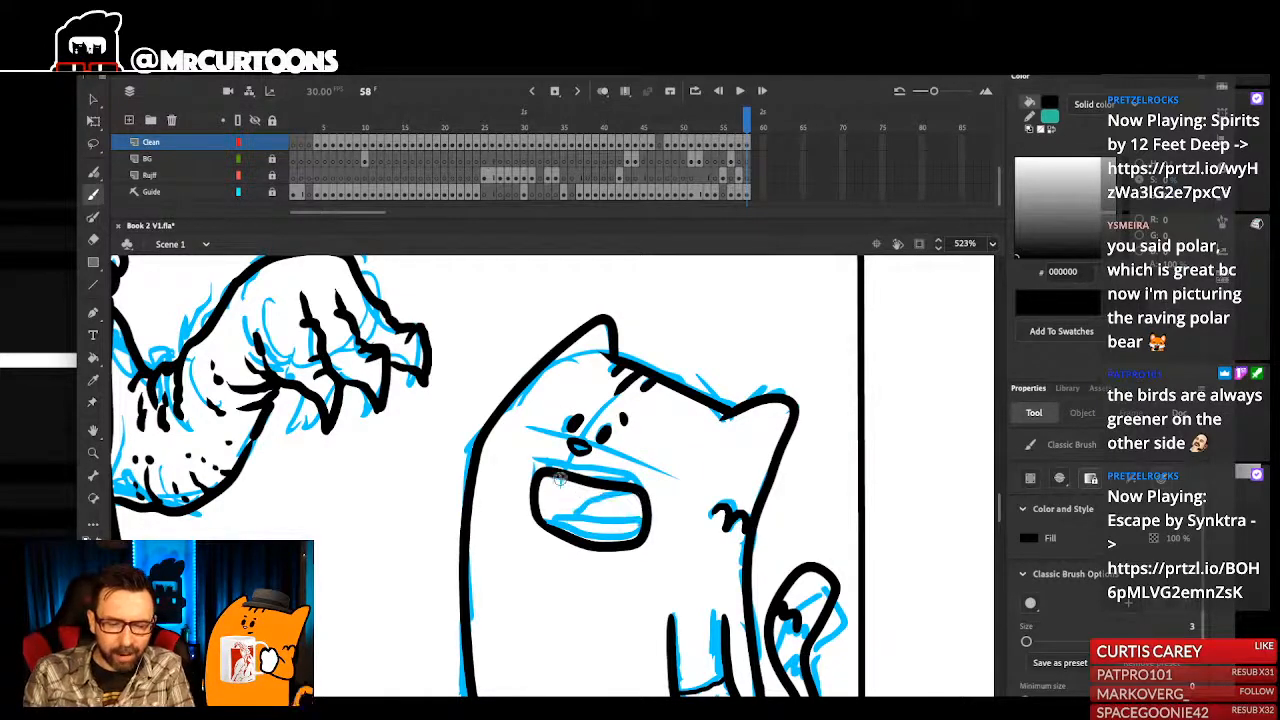
left_click_drag(555, 483, 606, 504)
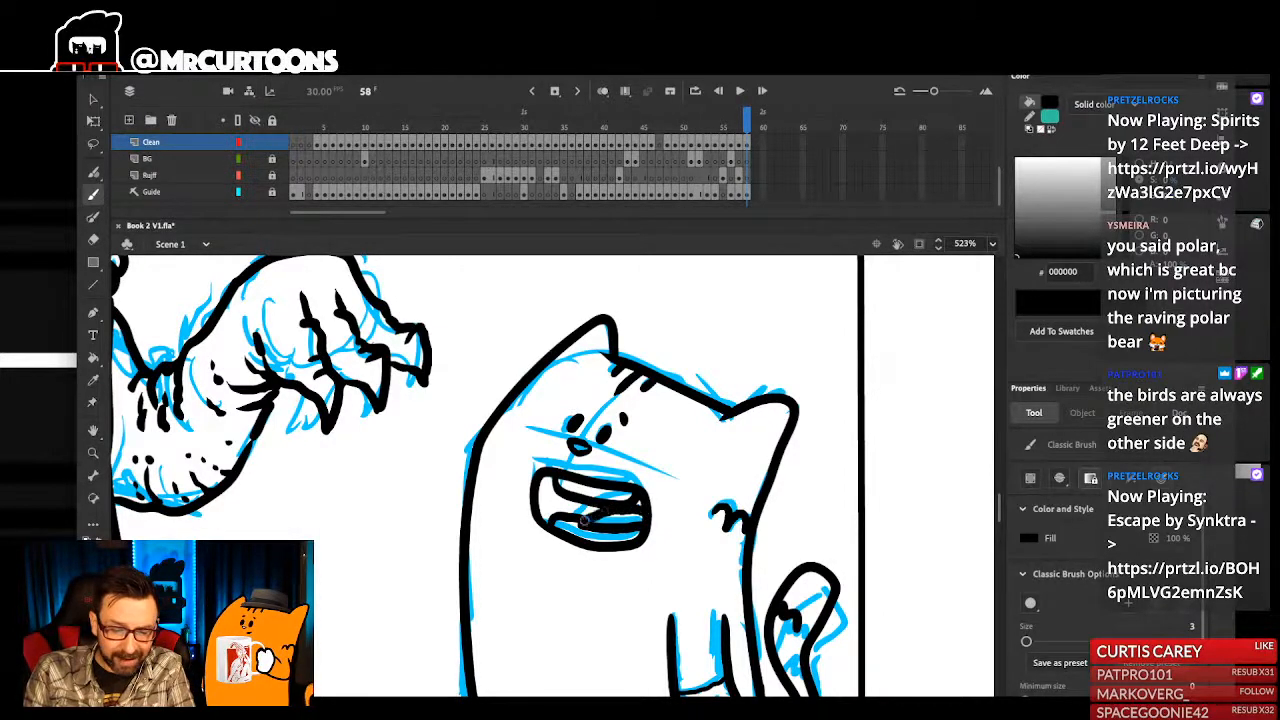
mouse_move(542, 485)
left_mouse_down()
mouse_move(602, 520)
mouse_move(641, 505)
left_mouse_up()
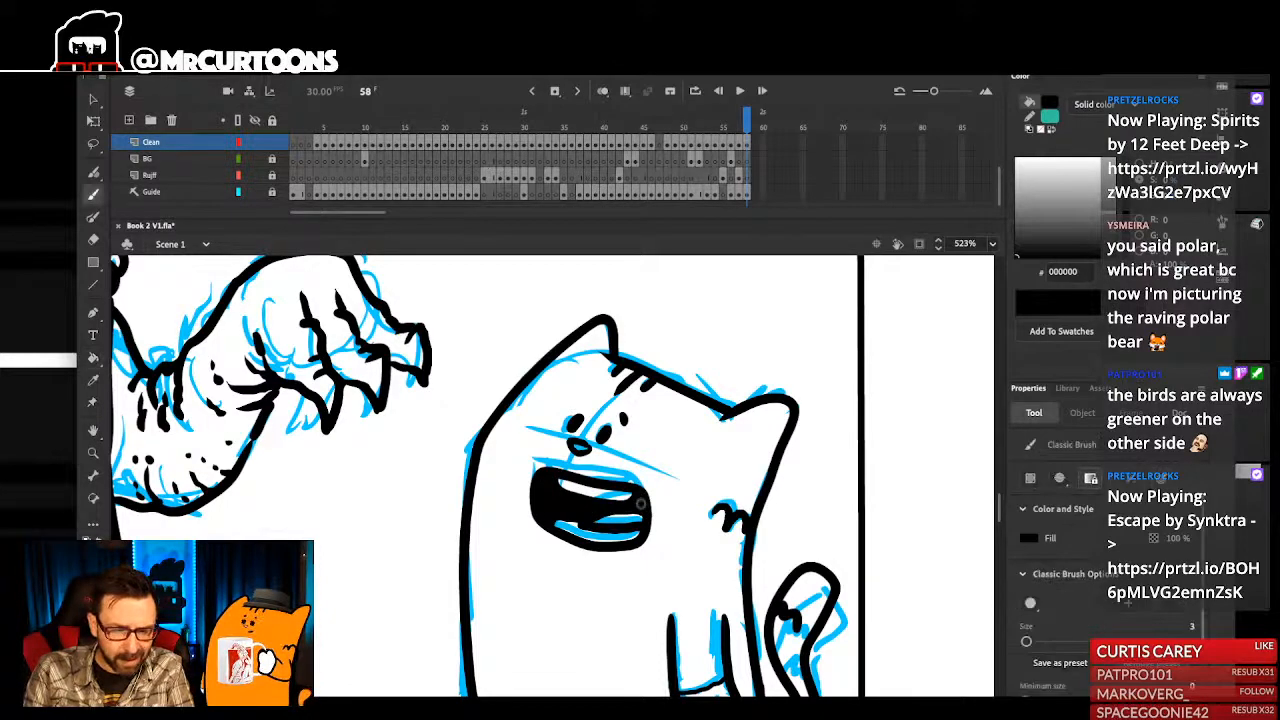
- Ink the belly line between the small character's legs and a short chin line under its mouth, and save the file
key("ctrl+2")
left_click_drag(522, 437, 651, 597)
left_click_drag(538, 492, 588, 645)
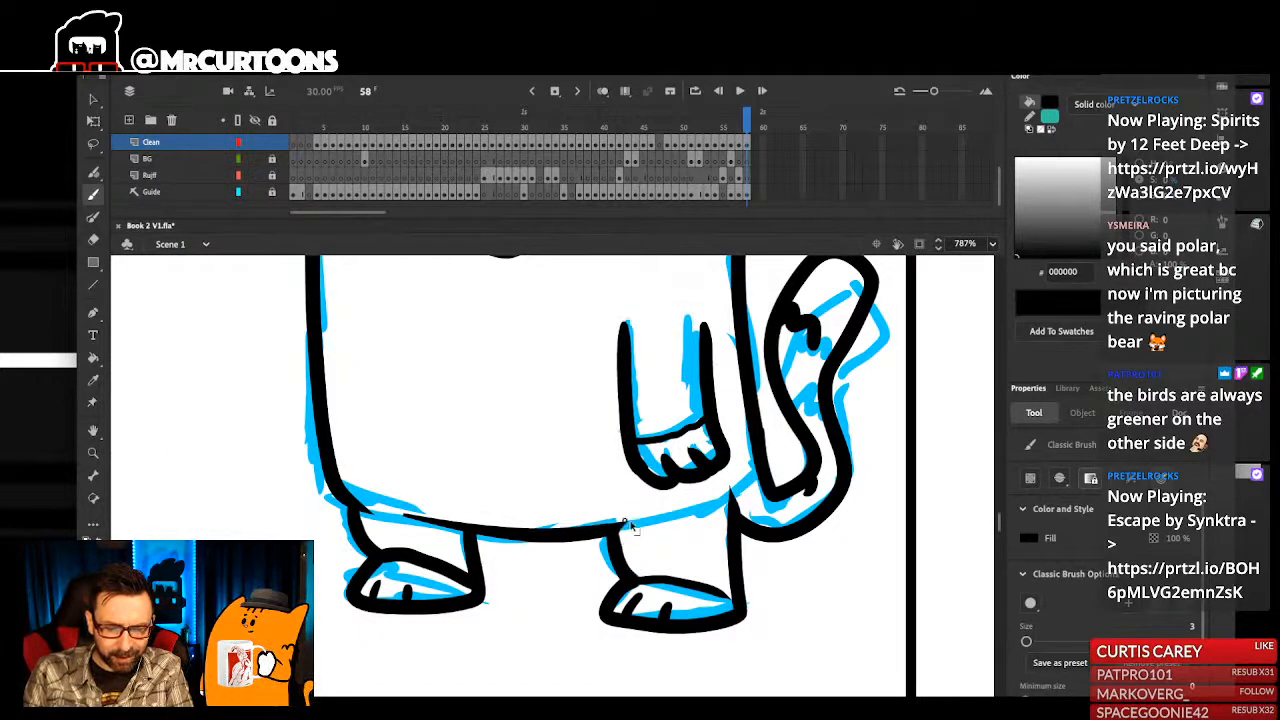
key("ctrl+1")
left_click_drag(639, 533, 672, 592)
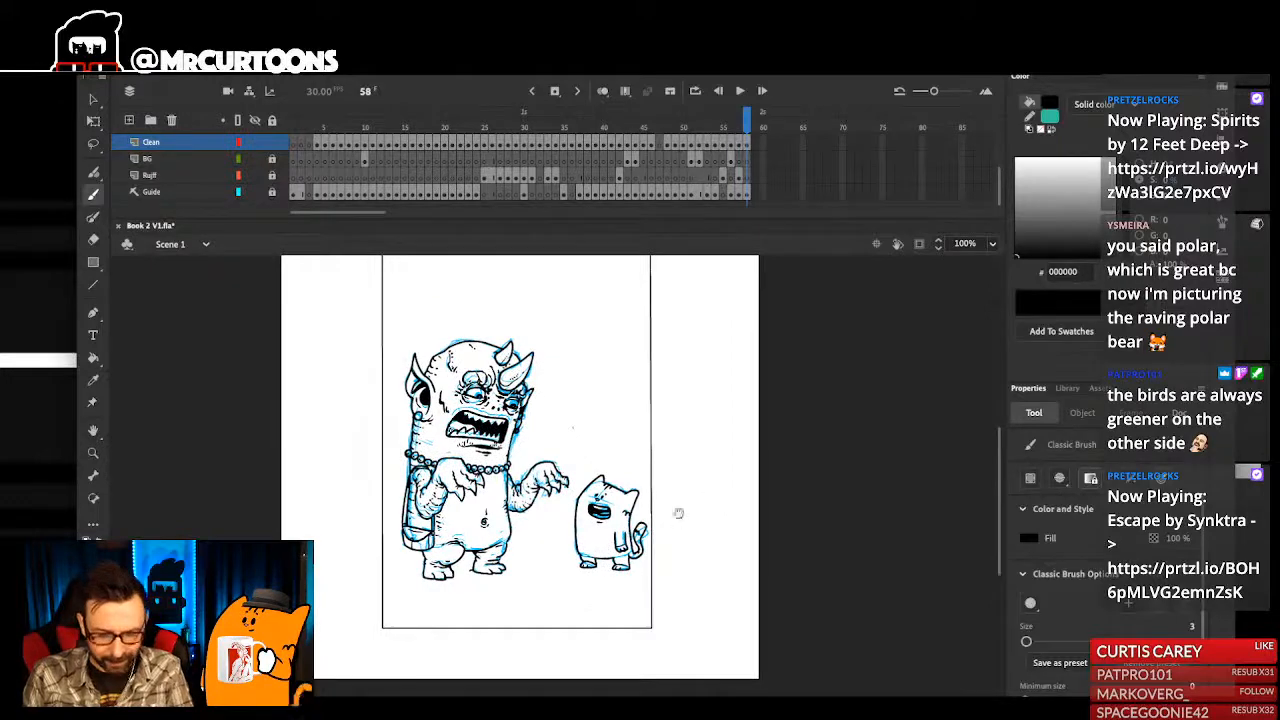
left_click_drag(539, 447, 674, 680)
left_click_drag(662, 533, 694, 627)
scroll(674, 570, "down", 5)
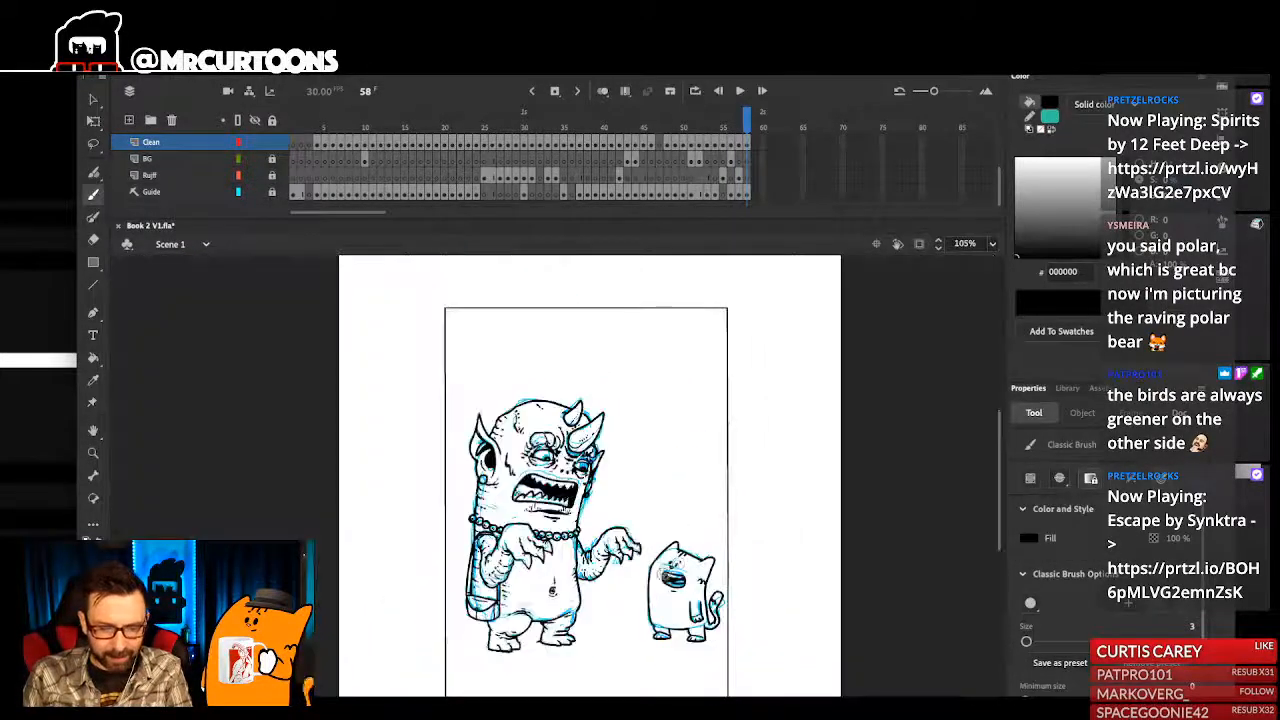
left_click_drag(667, 576, 645, 512)
key("ctrl+s")
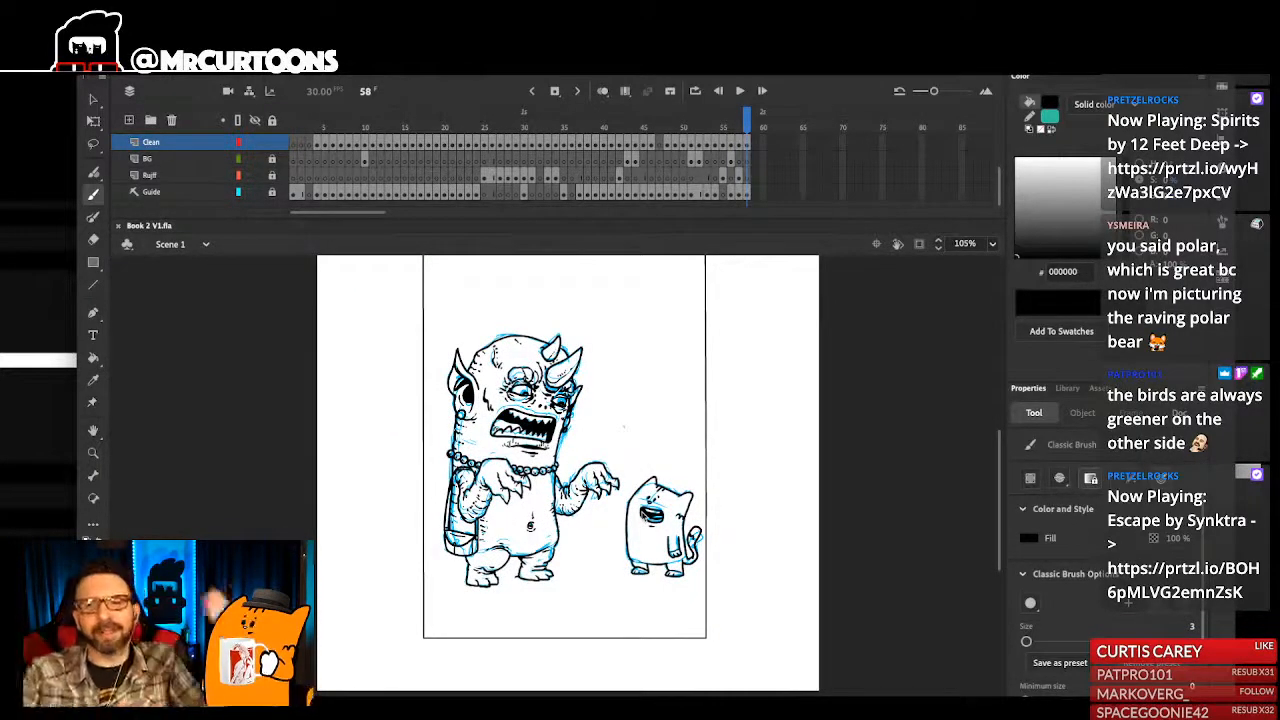
- Select the whole inked small character, nudge it left and slightly down, closer to the monster, and save the file
scroll(698, 622, "up", 3)
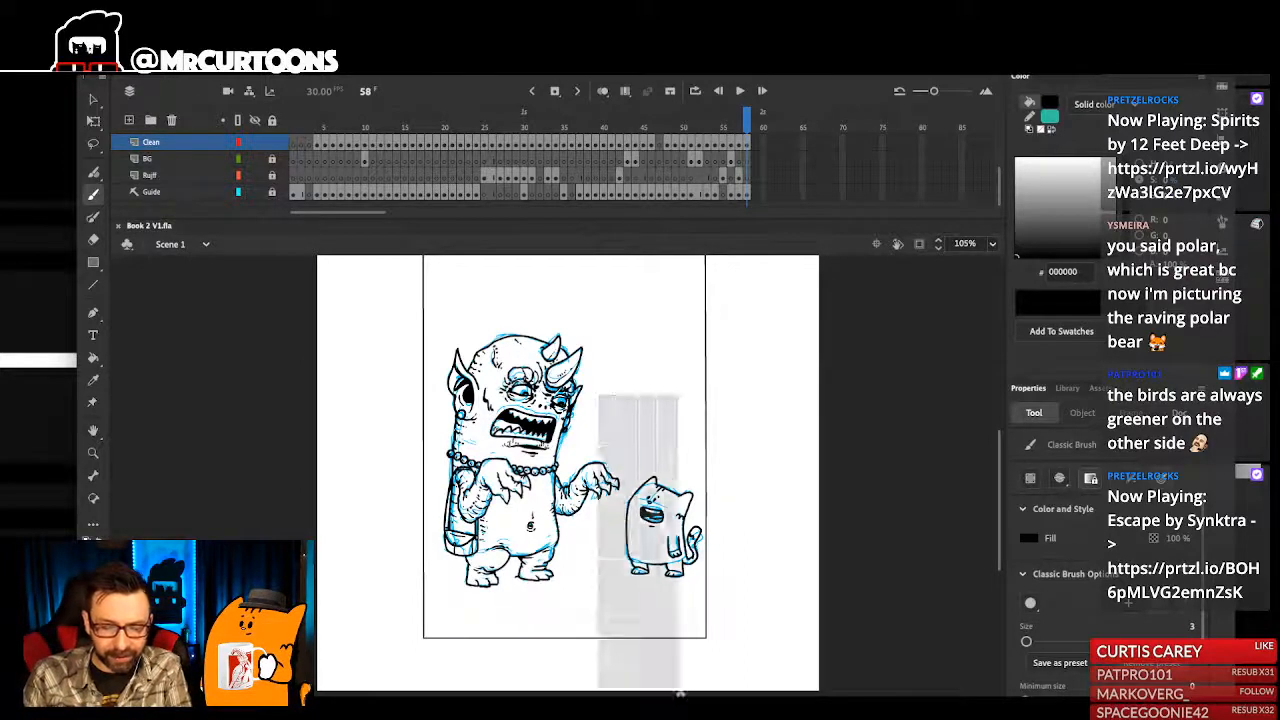
left_click_drag(712, 622, 536, 362)
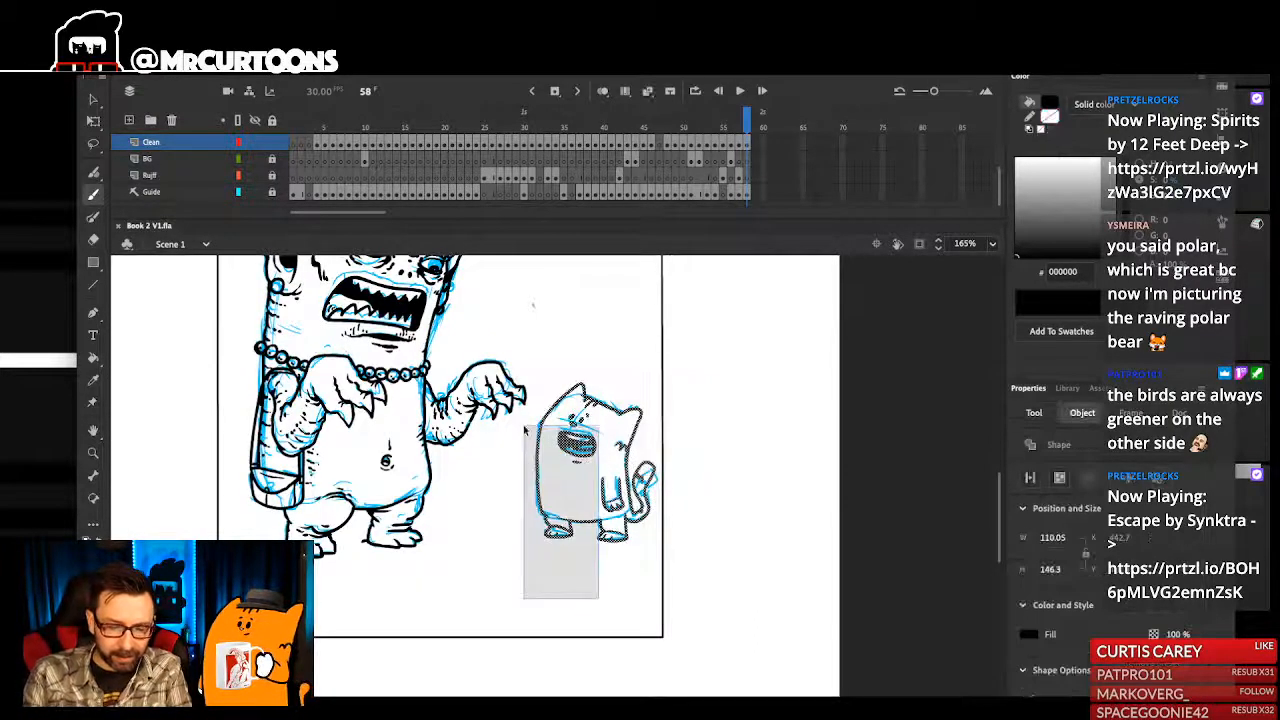
key("Left")
key("Left")
key("Left")
key("Left")
key("Left")
key("Left")
key("Left")
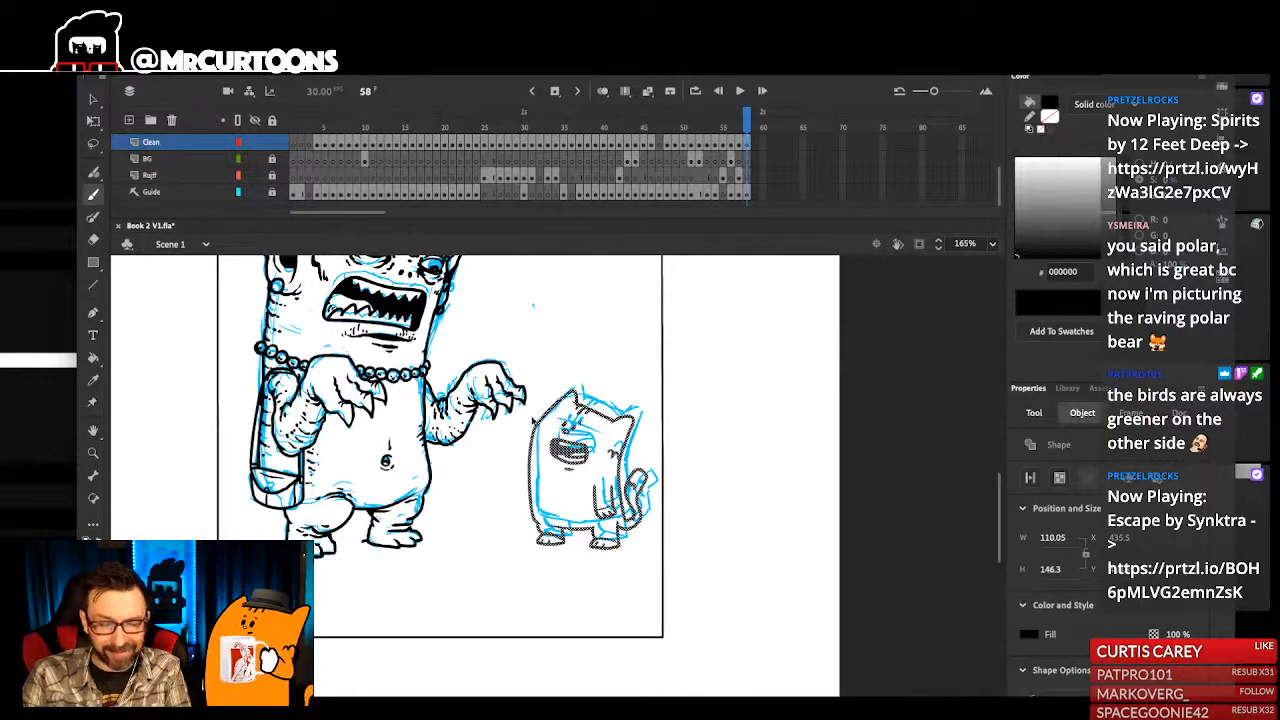
scroll(720, 532, "down", 3)
left_click_drag(720, 532, 731, 511)
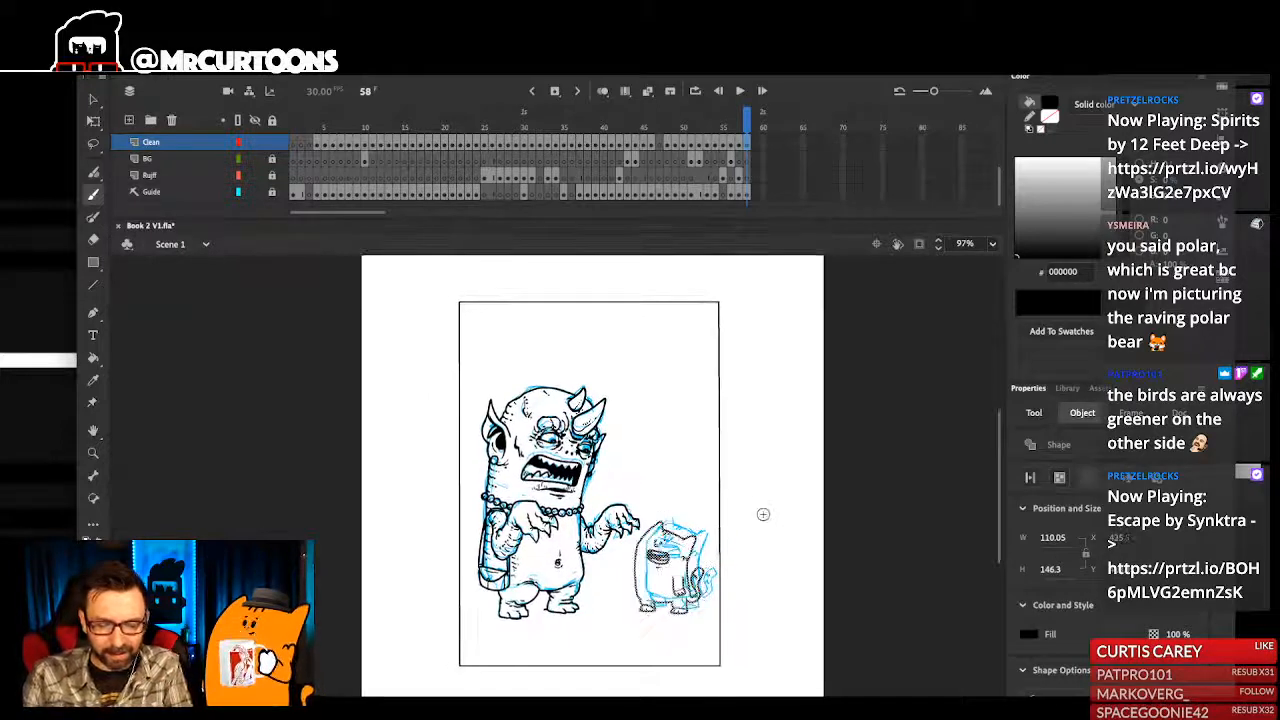
key("ctrl+s")
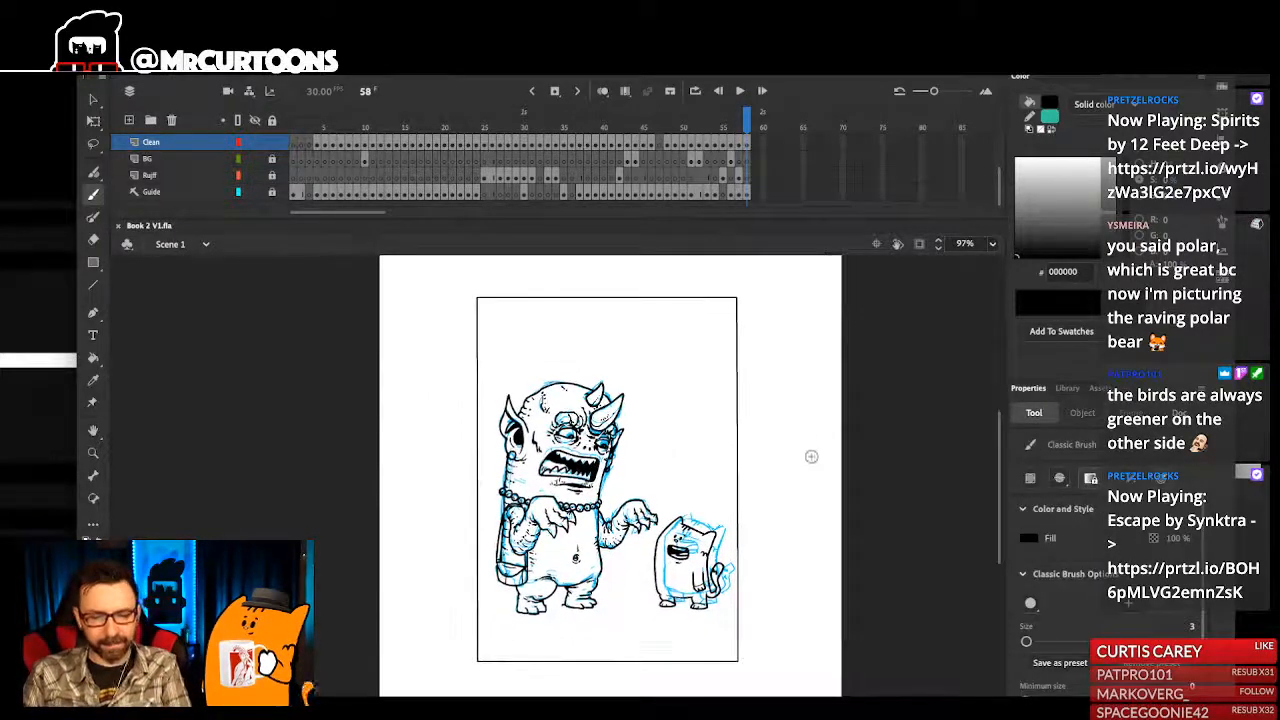
- Hide the Guide layer and review the clean line art of both characters without the blue sketch
left_click(256, 192)
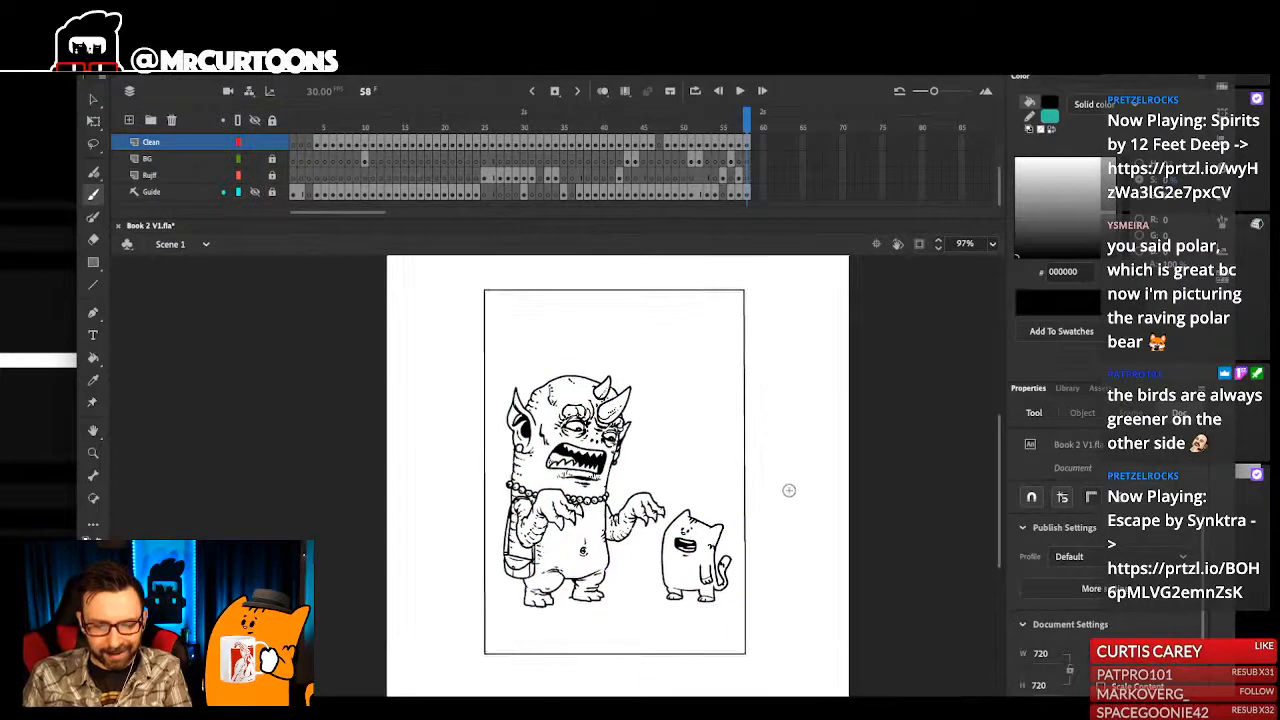
scroll(787, 500, "up", 1)
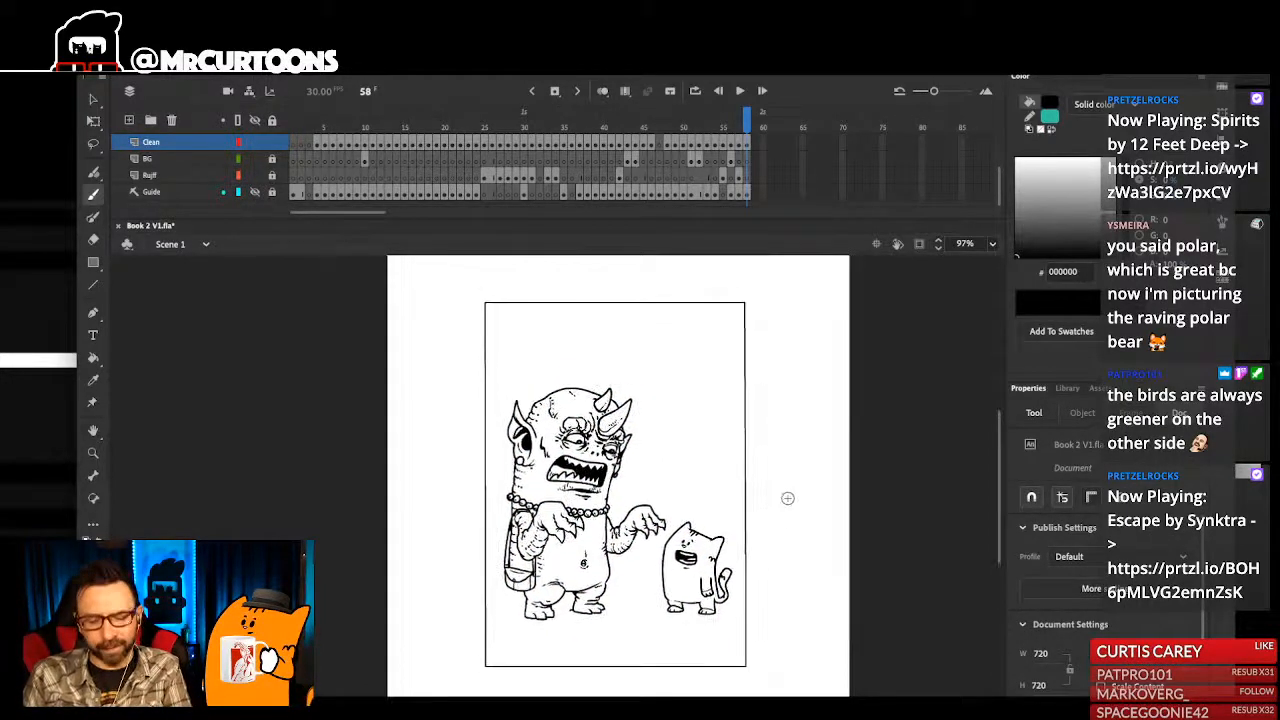
scroll(783, 508, "right", 2)
scroll(782, 511, "down", 1)
left_click_drag(749, 530, 780, 542)
scroll(779, 542, "up", 2)
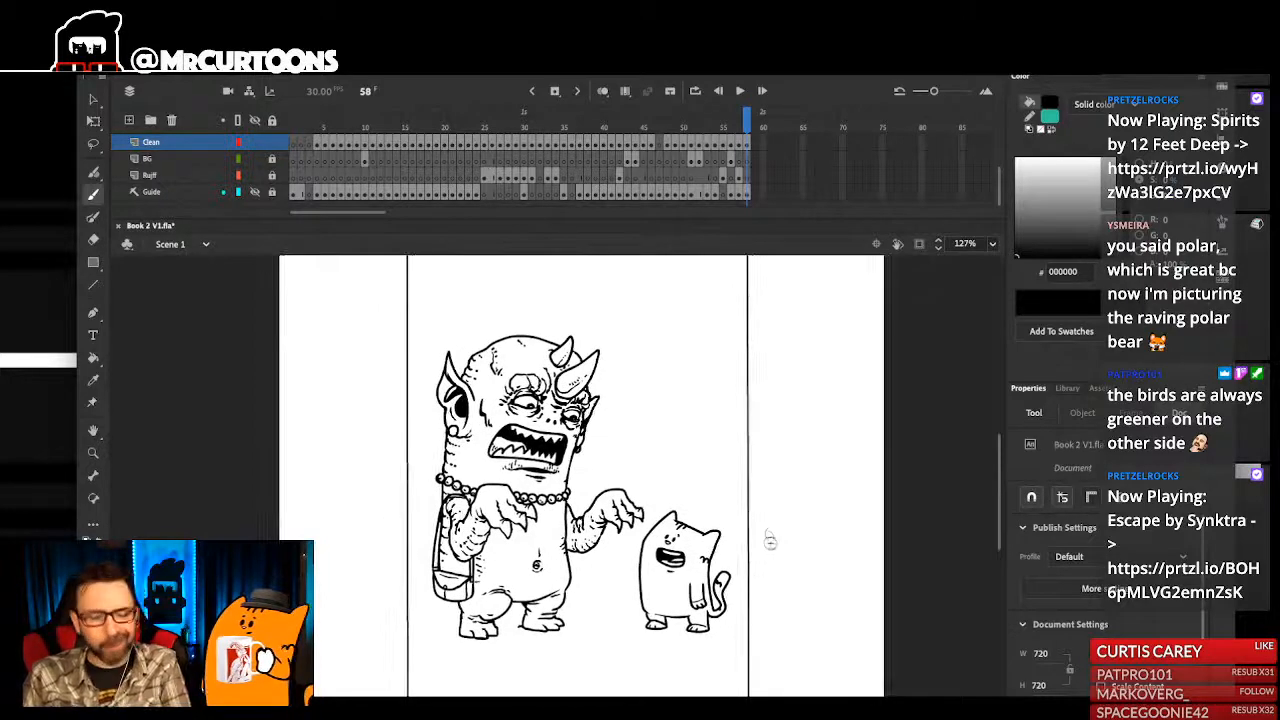
mouse_move(757, 546)
left_mouse_down()
mouse_move(768, 559)
mouse_move(746, 548)
left_mouse_up()
scroll(812, 590, "up", 1)
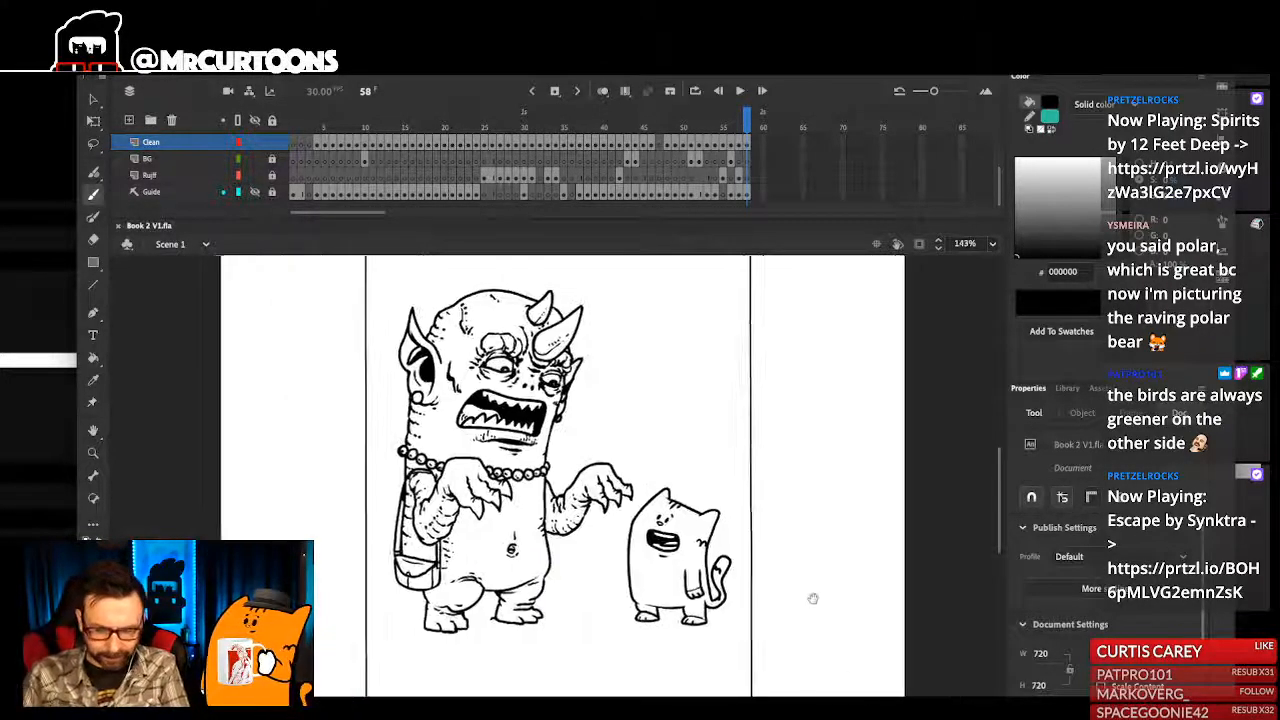